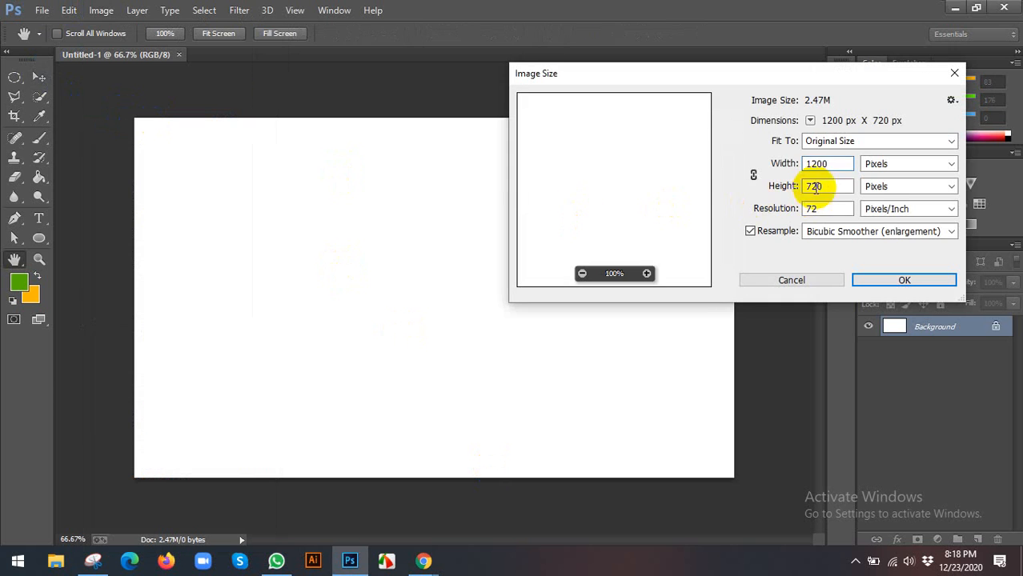
# Check the blank document's pixel width and height in the image size settings, cancel them, and view the whole canvas.
pyautogui.doubleClick(818, 163)
pyautogui.click(820, 188)
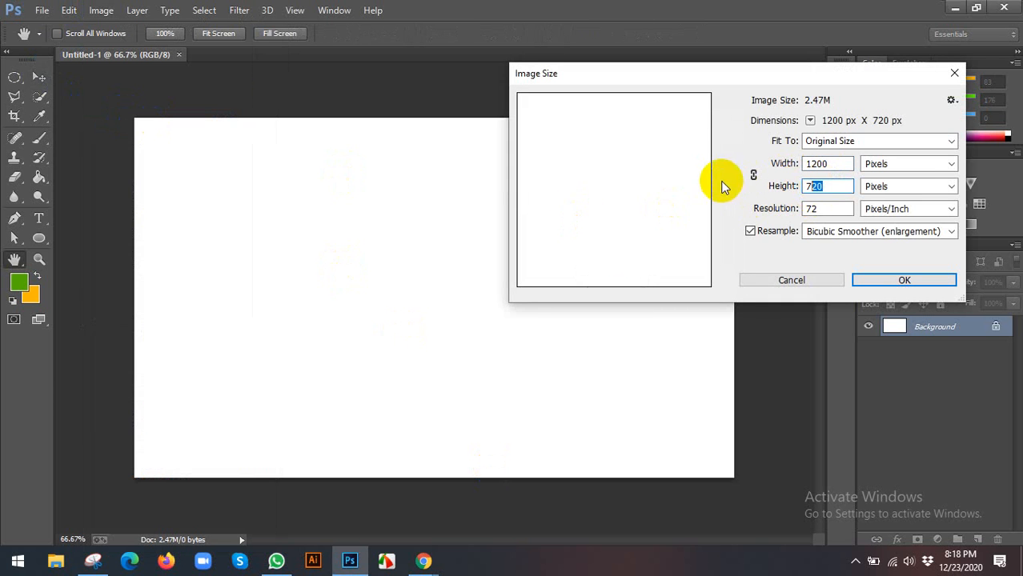
pyautogui.click(792, 279)
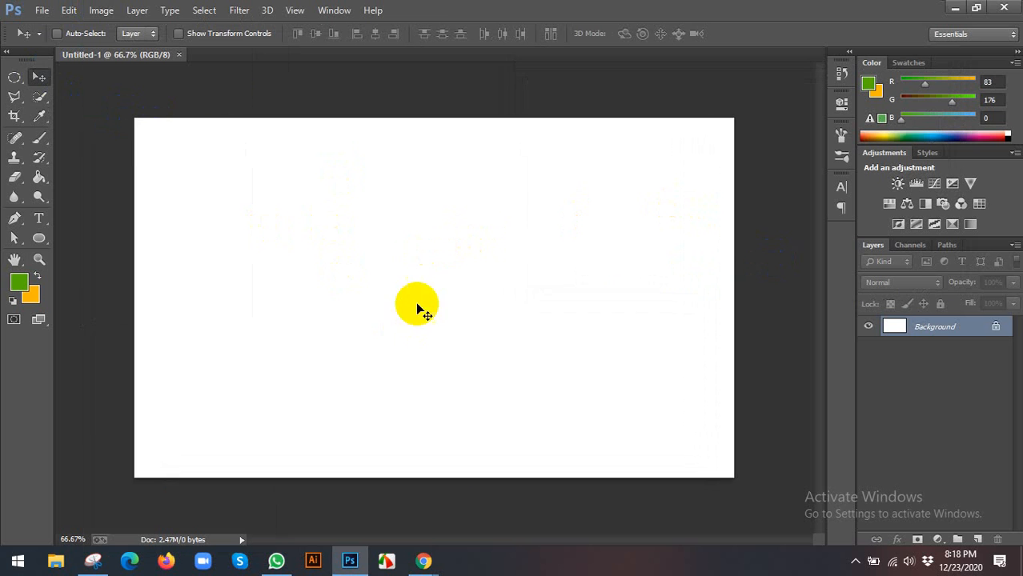
pyautogui.scroll(-1, 276, 272)
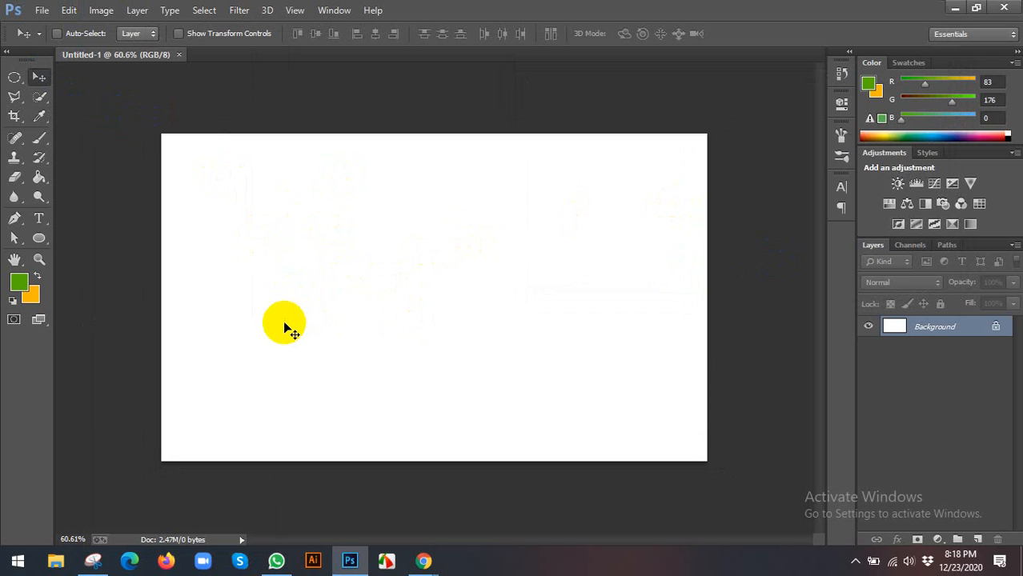
pyautogui.moveTo(358, 373)
pyautogui.mouseDown()
pyautogui.moveTo(372, 463)
pyautogui.moveTo(418, 495)
pyautogui.mouseUp()
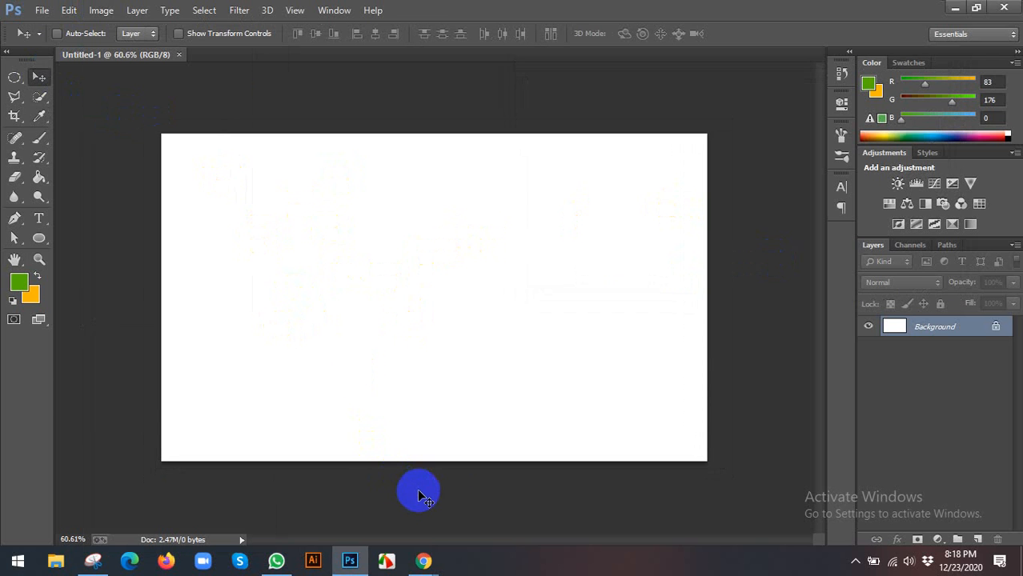
# Switch to Chrome and look through the "landscape design photoshop" image results for silhouette scene references.
pyautogui.click(424, 561)
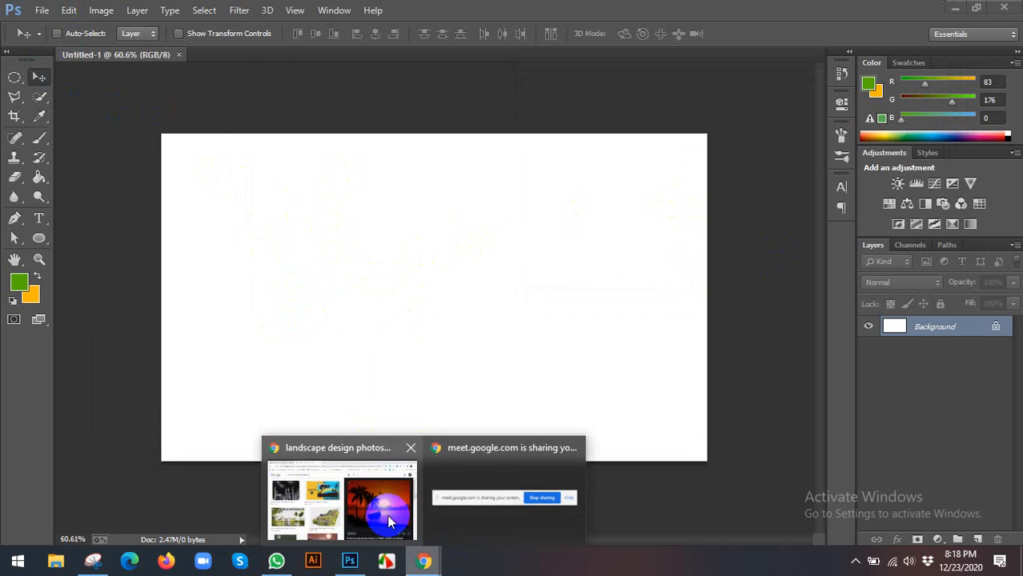
pyautogui.click(392, 516)
pyautogui.scroll(-7, 383, 383)
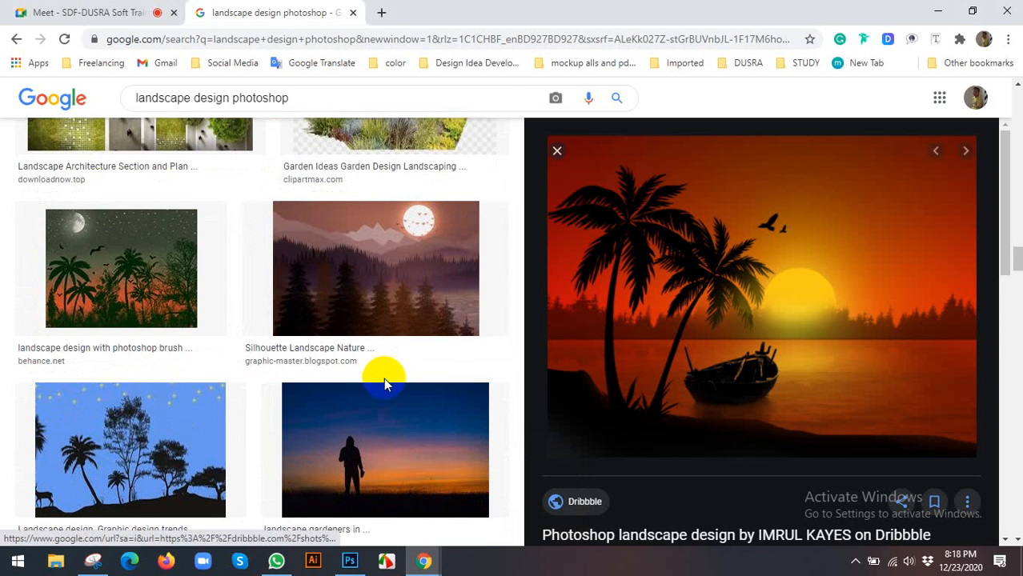
pyautogui.scroll(-8, 382, 388)
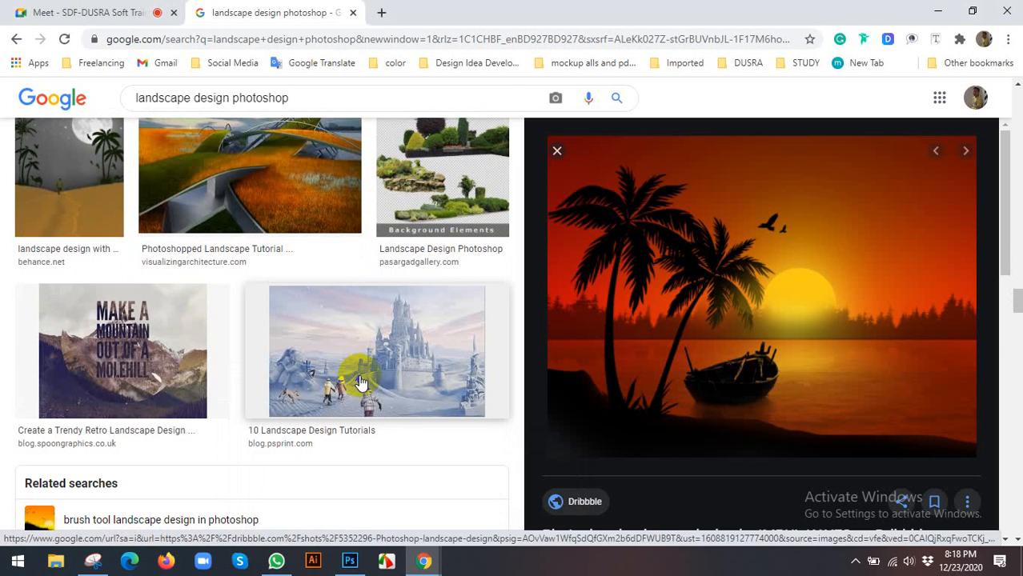
pyautogui.scroll(-6, 359, 382)
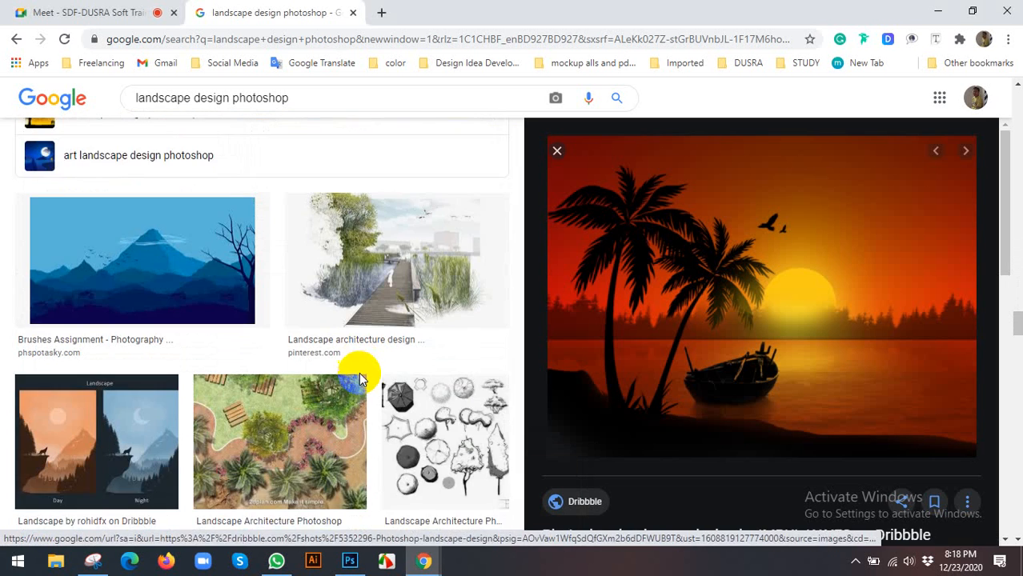
pyautogui.scroll(-8, 360, 380)
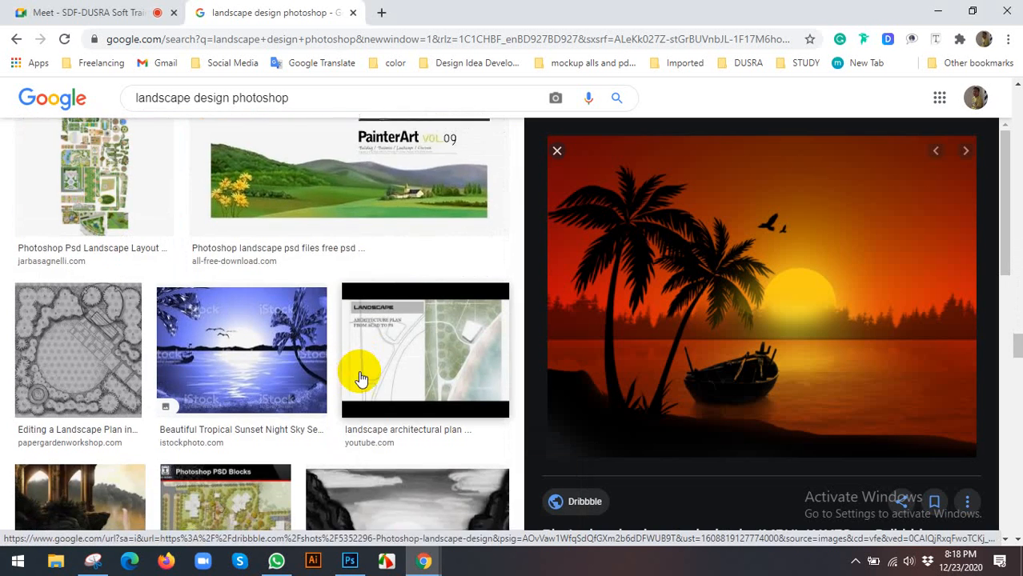
pyautogui.scroll(-4, 359, 378)
pyautogui.scroll(-3, 360, 373)
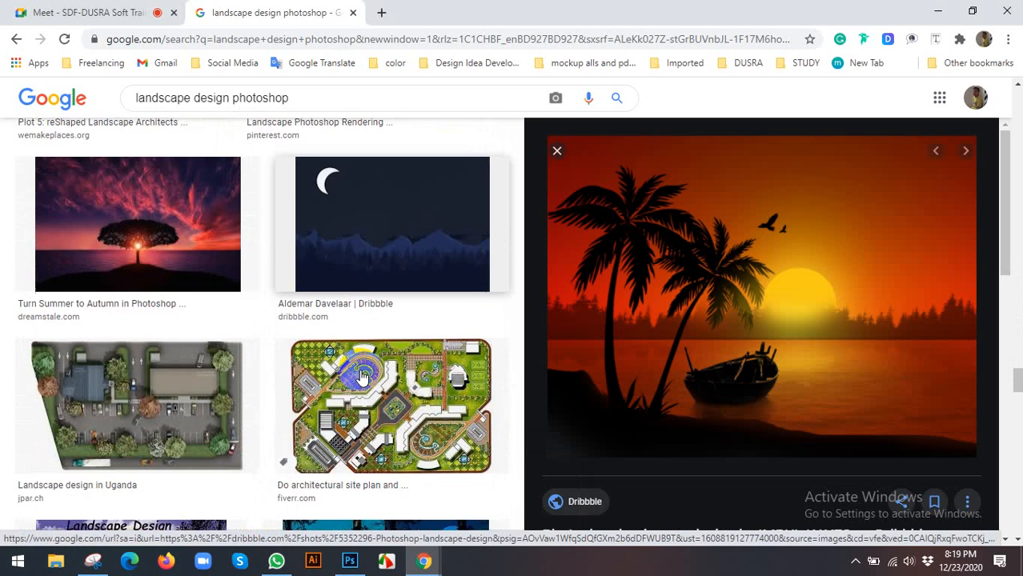
pyautogui.scroll(-6, 362, 374)
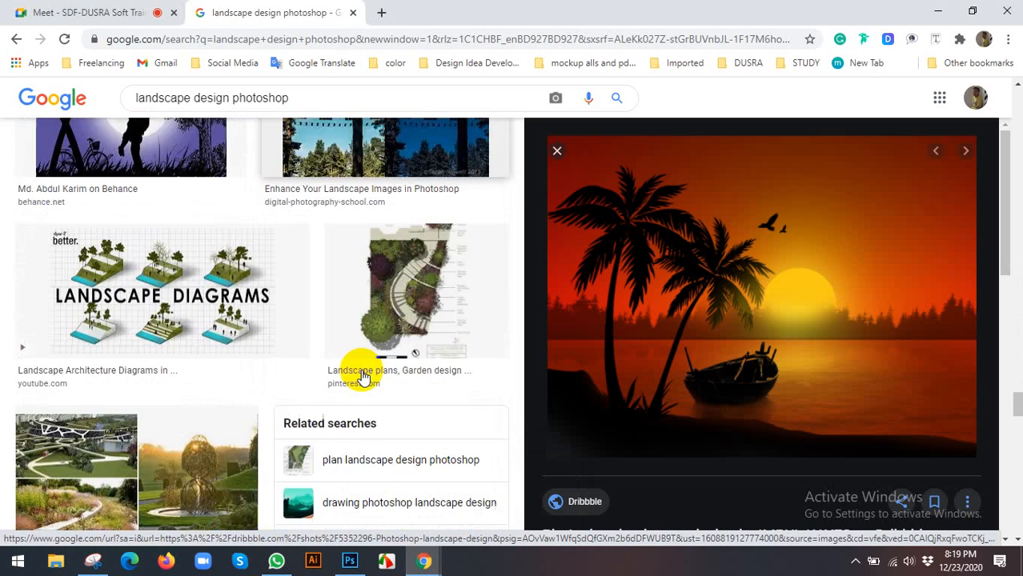
pyautogui.scroll(3, 363, 373)
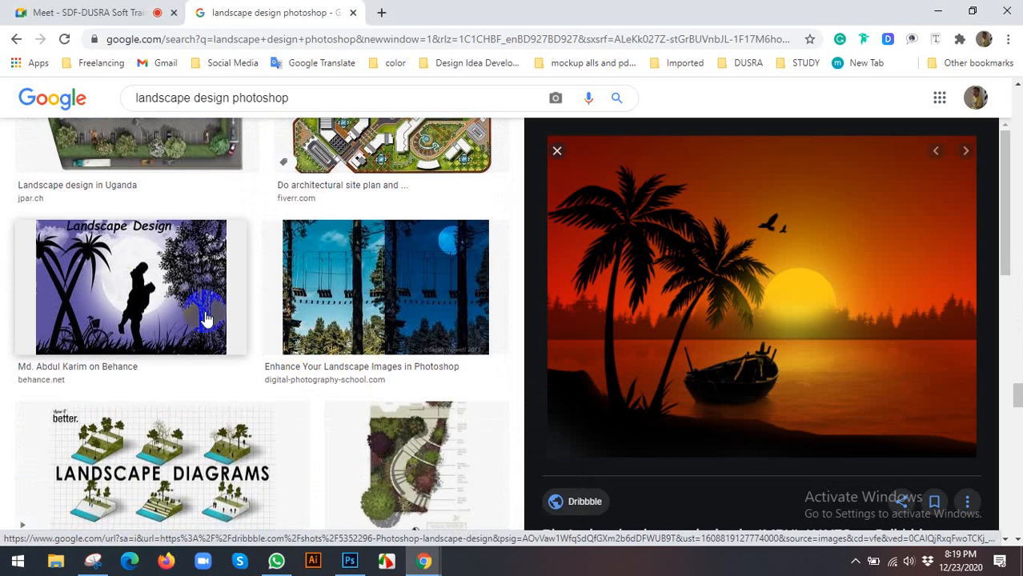
# Preview the purple moonlit couple silhouette, and from its related images open the family under a tree with a crescent moon.
pyautogui.click(108, 307)
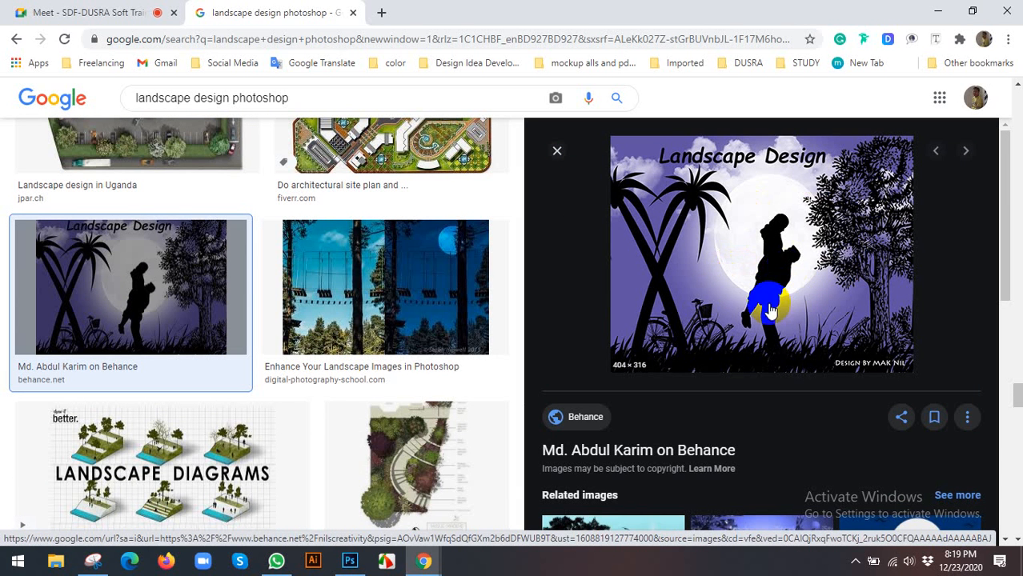
pyautogui.scroll(-4, 752, 241)
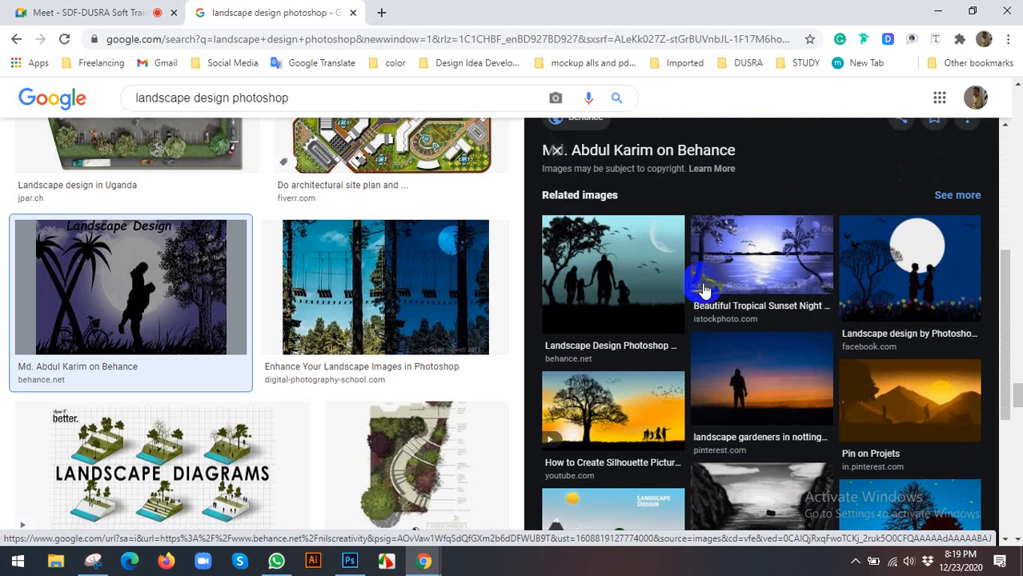
pyautogui.click(627, 286)
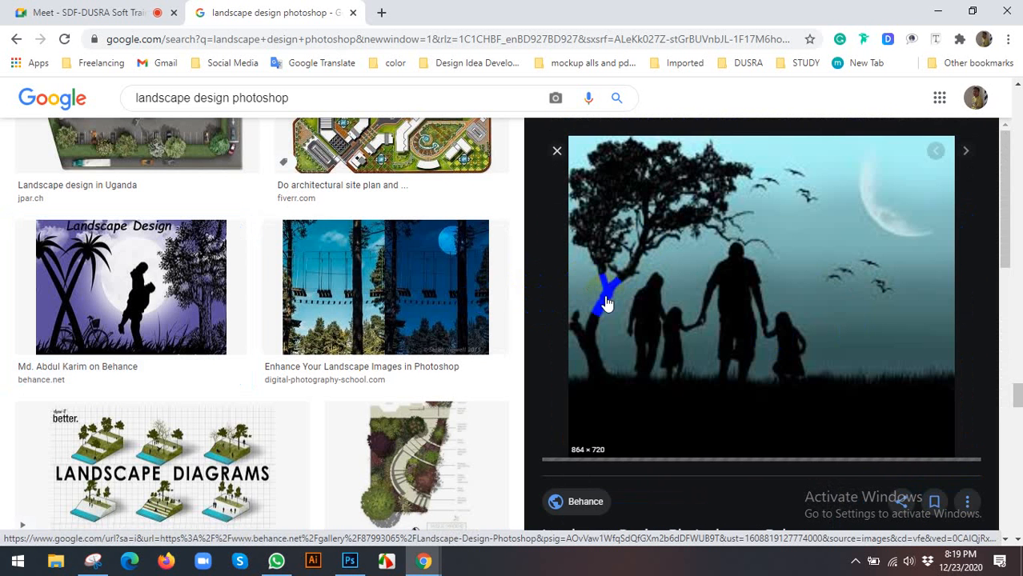
pyautogui.scroll(-3, 332, 268)
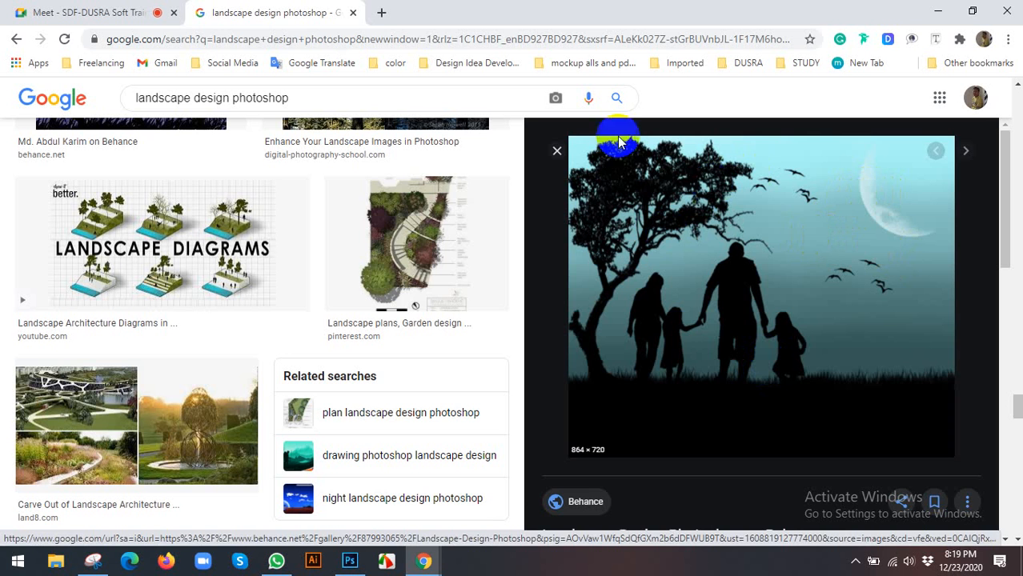
# Search the web in a new tab for "free brushes for photoshop cc" and open Brusheezy's Photoshop Cc Free Brushes result.
pyautogui.click(380, 14)
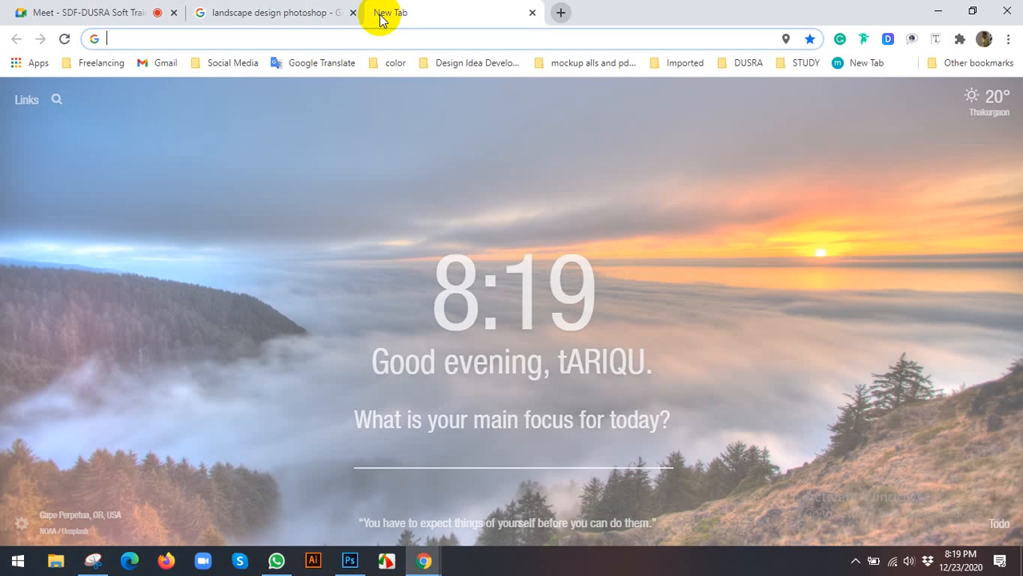
pyautogui.write('FREE BRU')
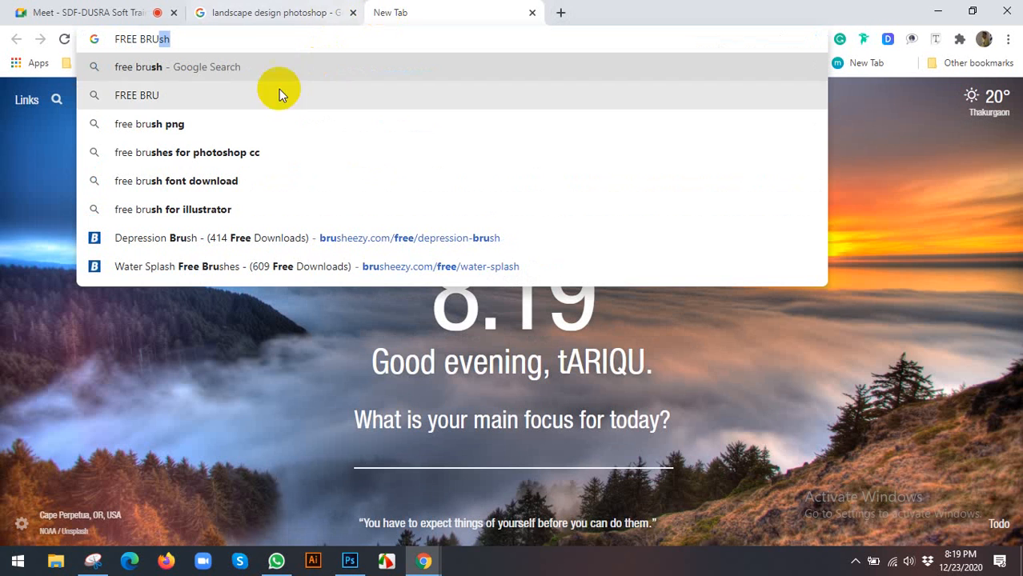
pyautogui.click(190, 155)
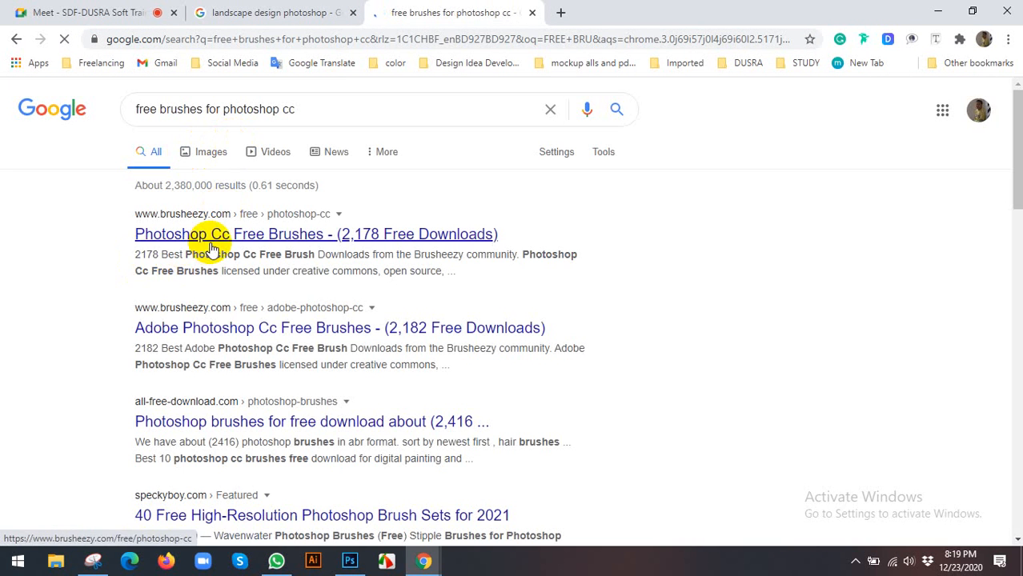
pyautogui.click(209, 235)
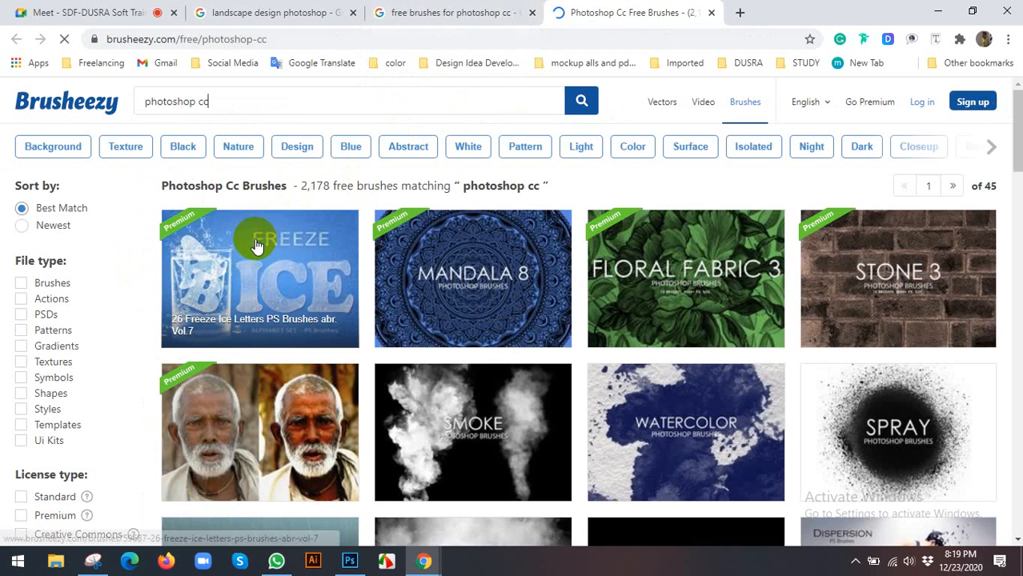
# Look through Brusheezy's Photoshop CC brush packs, from smoke and watercolor to lightning, moon and water.
pyautogui.scroll(-2, 331, 240)
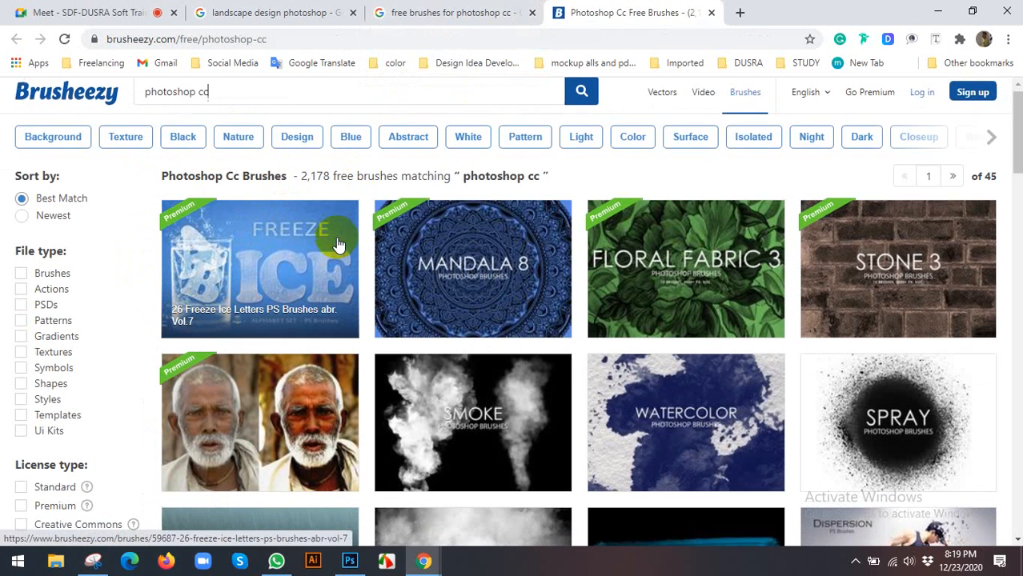
pyautogui.scroll(-1, 368, 248)
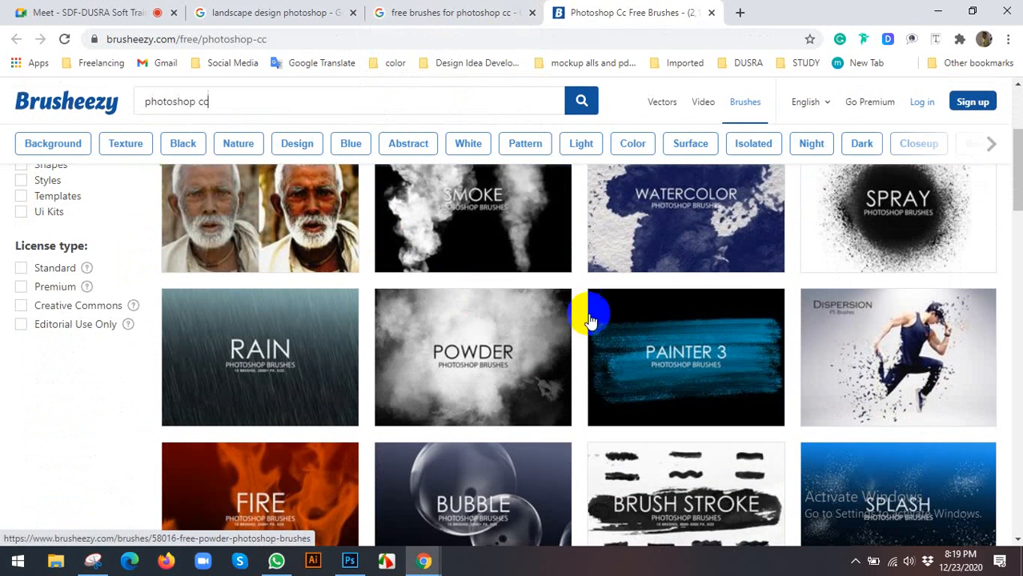
pyautogui.scroll(-1, 672, 448)
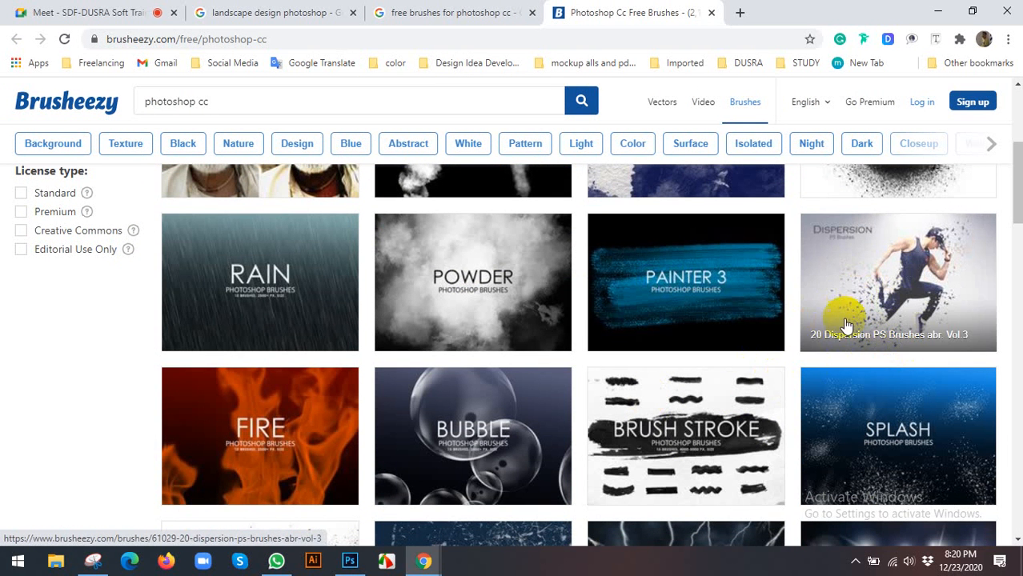
pyautogui.scroll(-2, 895, 280)
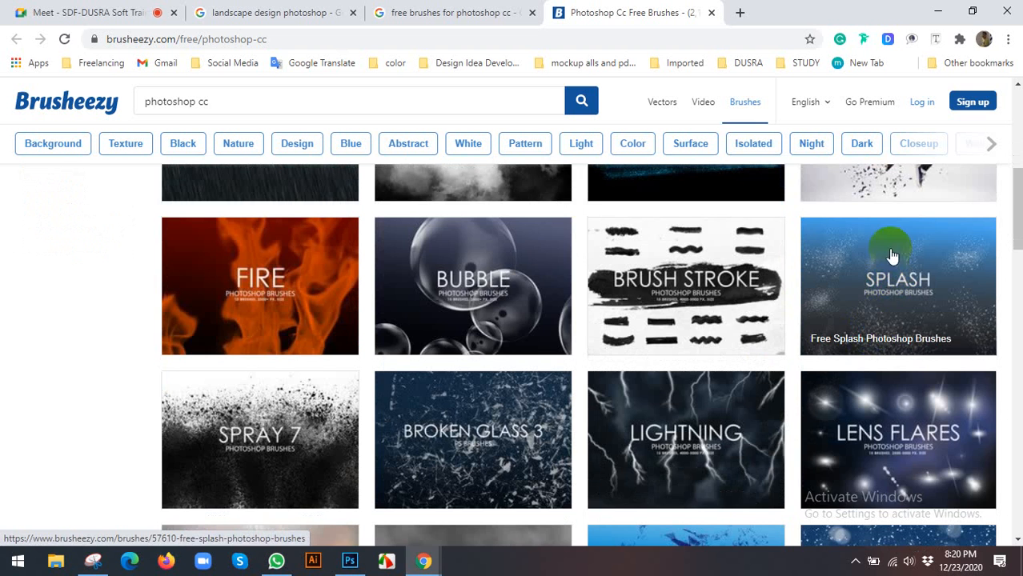
pyautogui.scroll(-3, 893, 255)
pyautogui.scroll(-4, 148, 393)
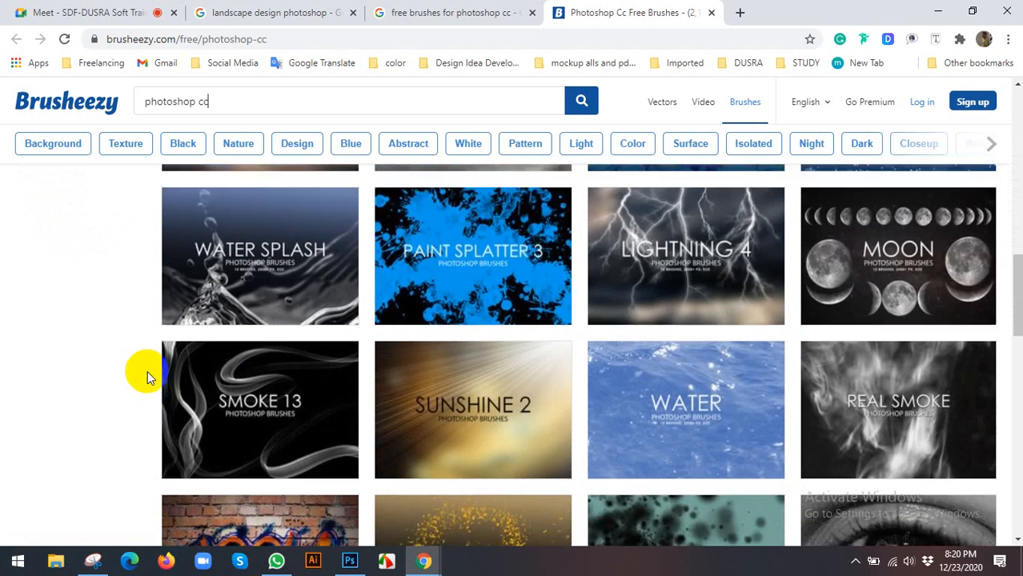
pyautogui.scroll(5, 147, 370)
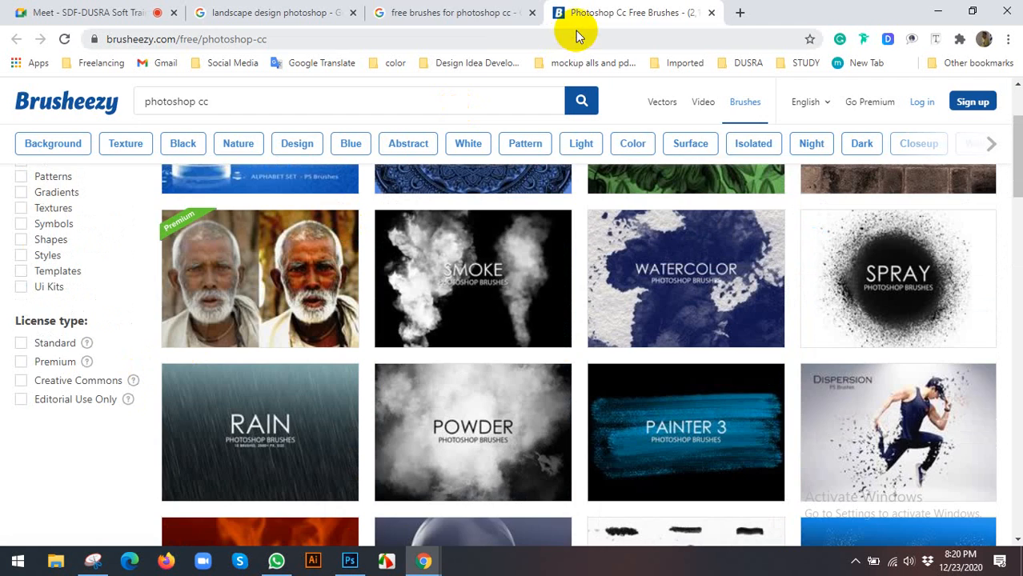
# Revisit the landscape reference image, close the Google brush search page, and return to the Brusheezy brush page.
pyautogui.click(384, 10)
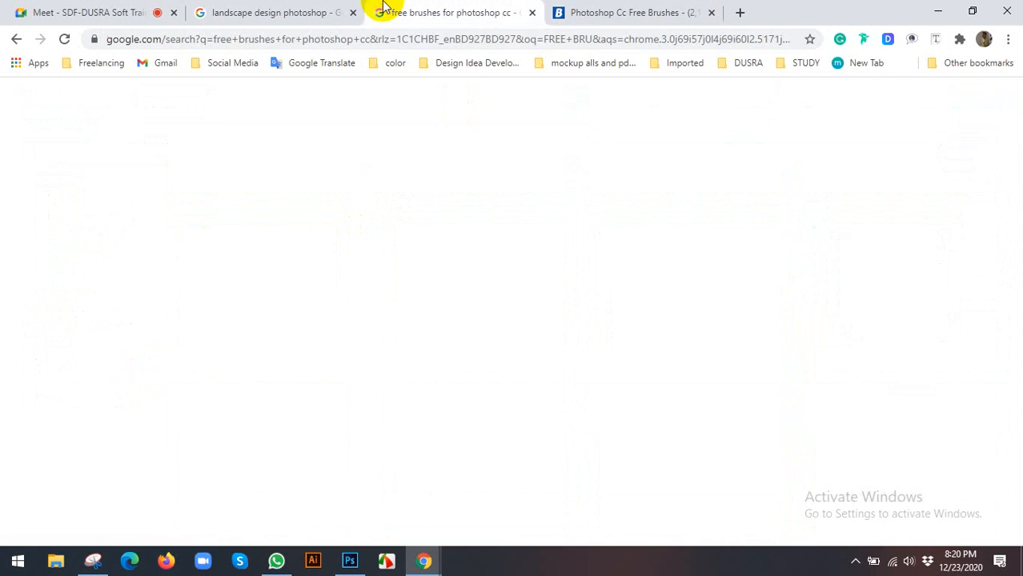
pyautogui.click(267, 9)
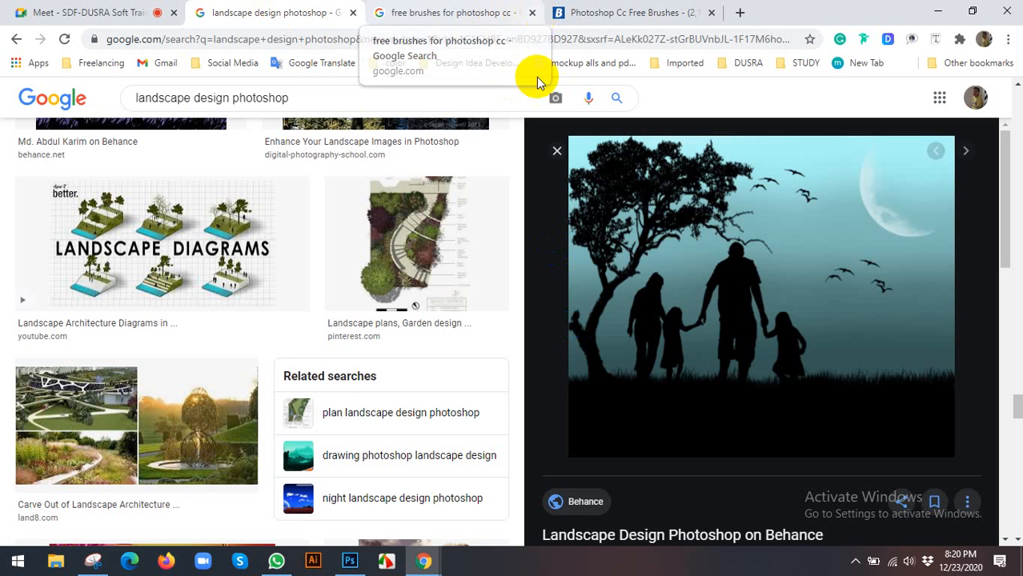
pyautogui.click(531, 12)
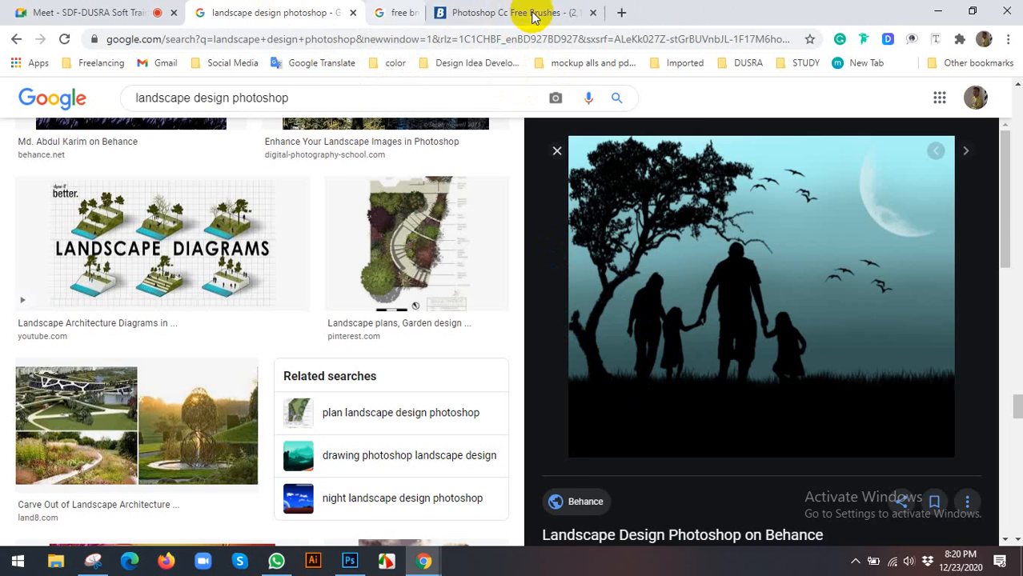
pyautogui.click(455, 12)
# Replace the Brusheezy search term with "tree" and run the search for tree brushes.
pyautogui.moveTo(238, 102); pyautogui.dragTo(145, 110)
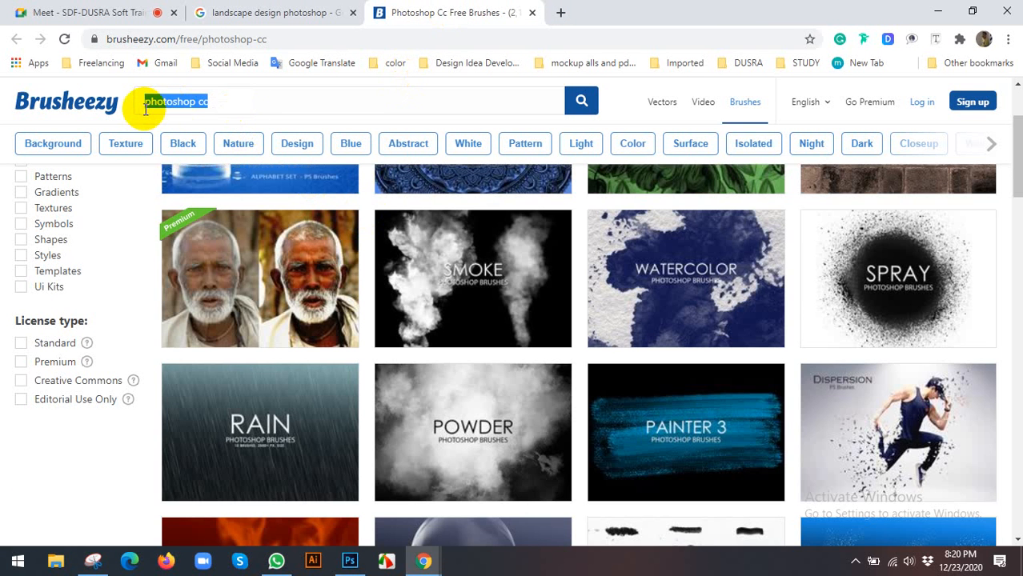
pyautogui.write('tr')
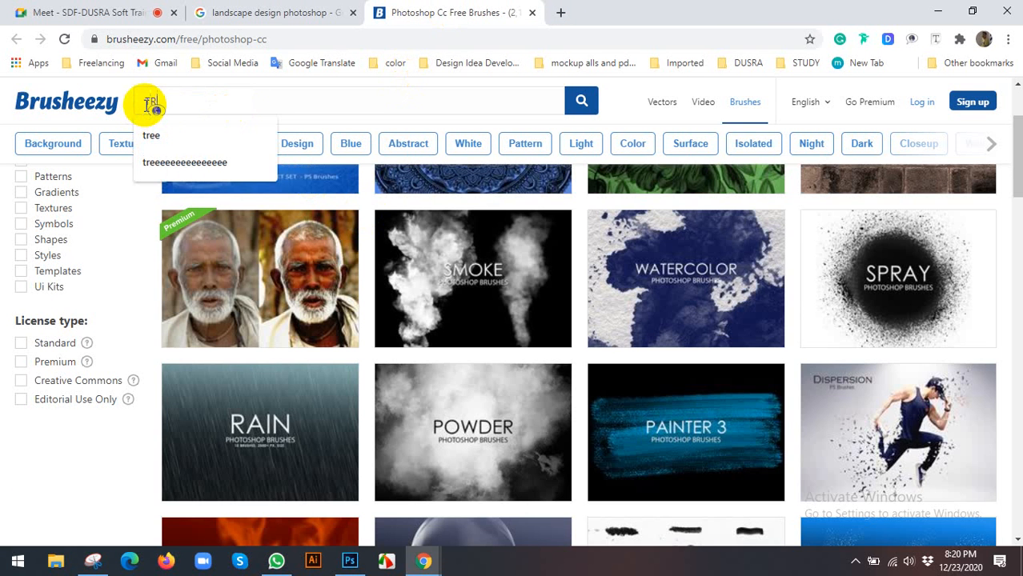
pyautogui.click(573, 100)
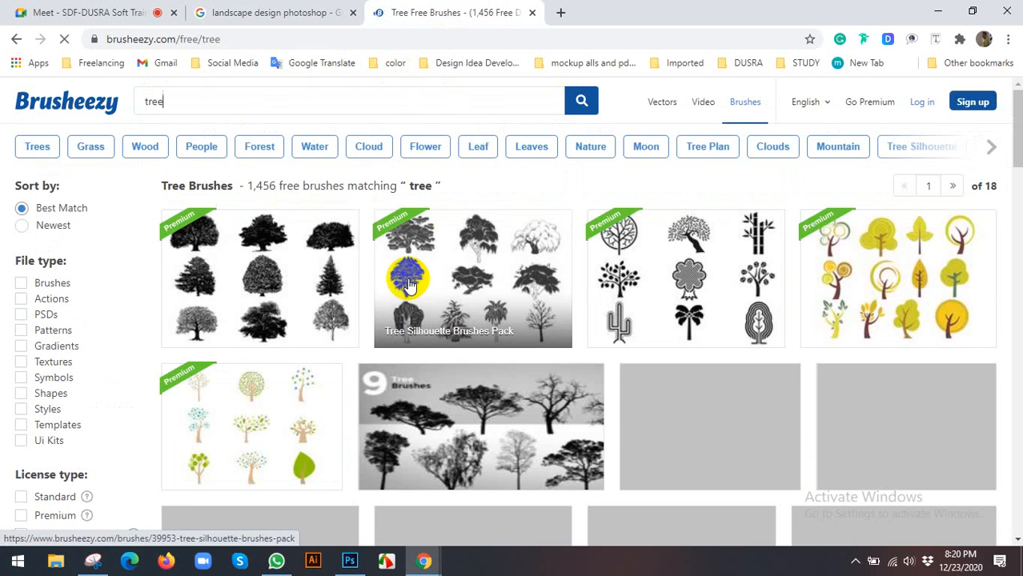
# Browse the tree brush results and open the Tree Borders brush set in a new tab.
pyautogui.scroll(-2, 386, 307)
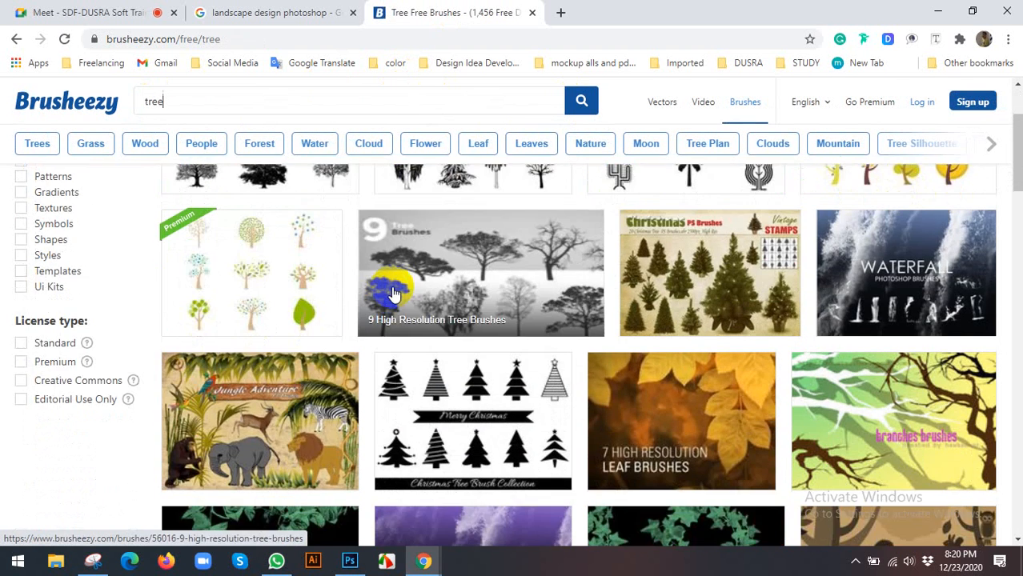
pyautogui.scroll(2, 408, 296)
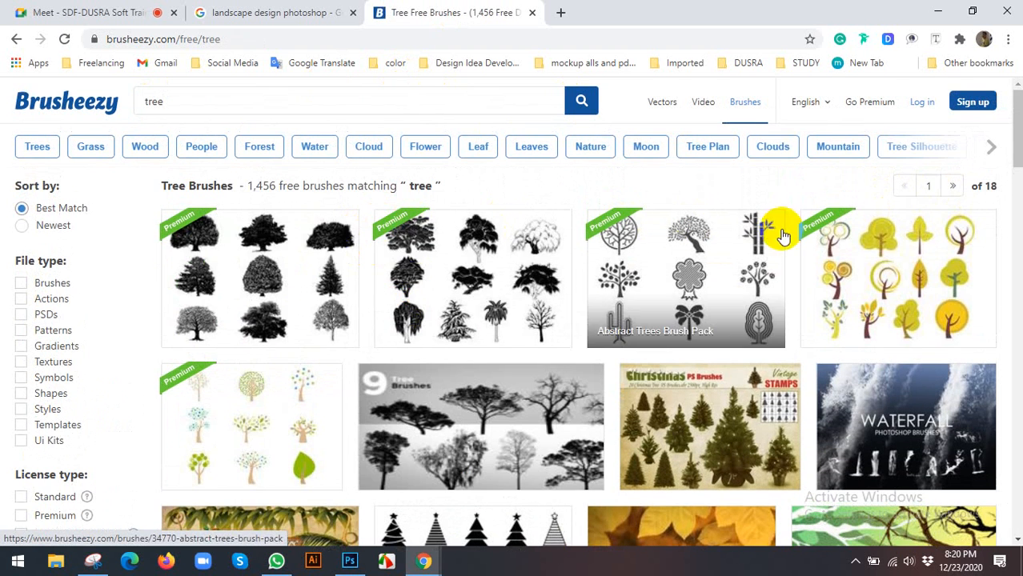
pyautogui.scroll(-1, 469, 336)
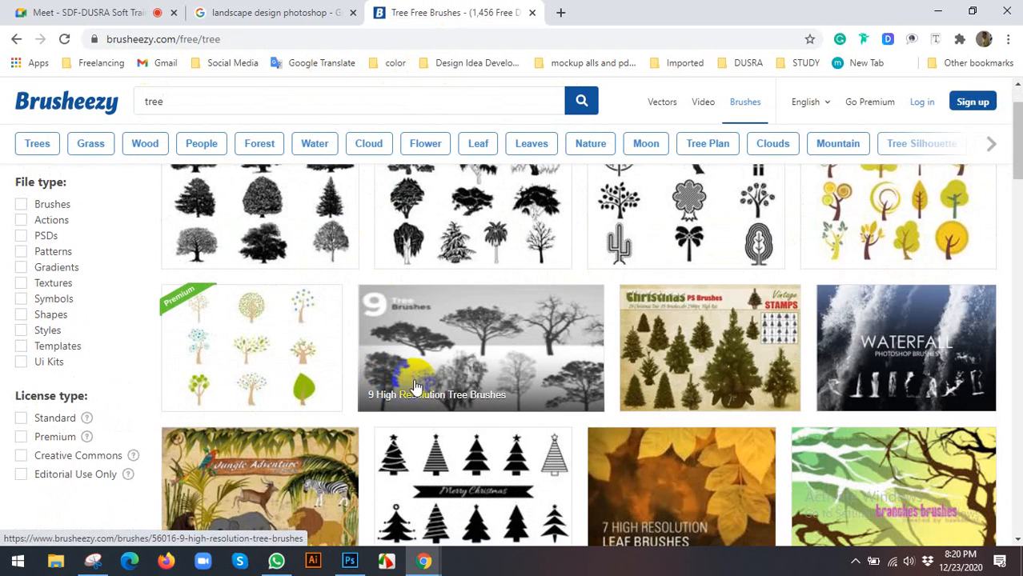
pyautogui.scroll(-4, 646, 321)
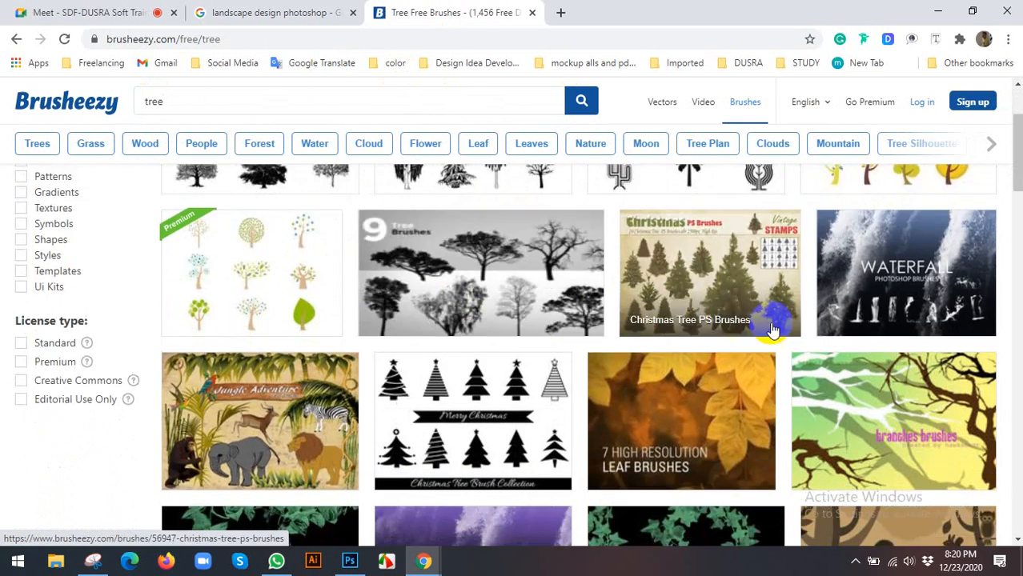
pyautogui.scroll(-3, 414, 311)
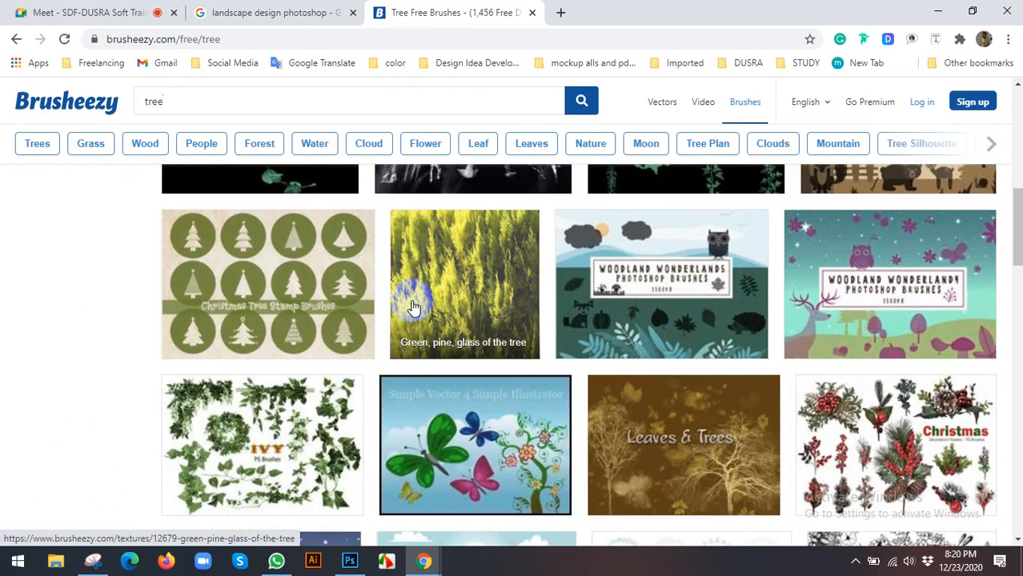
pyautogui.scroll(-6, 467, 289)
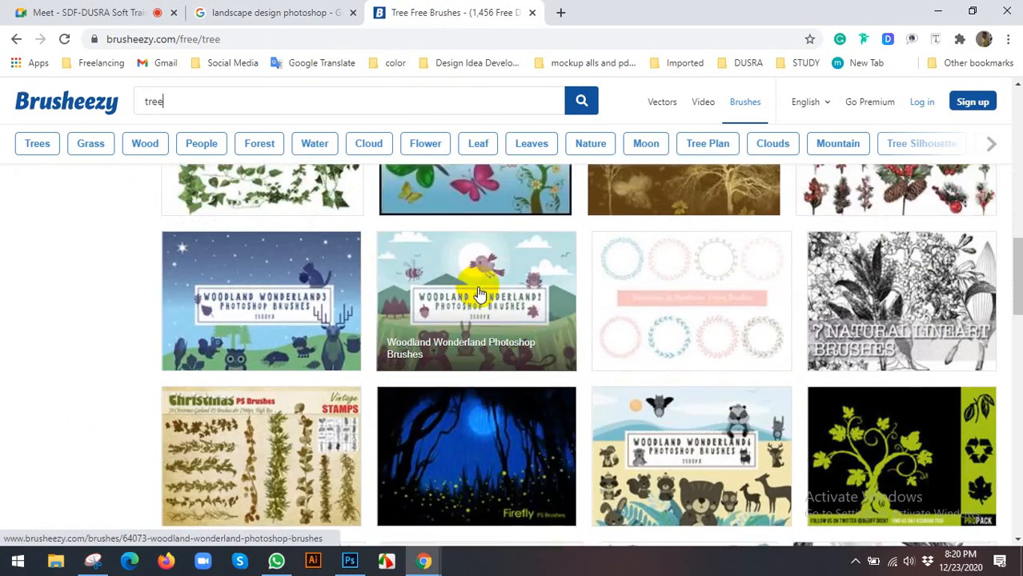
pyautogui.scroll(-2, 475, 295)
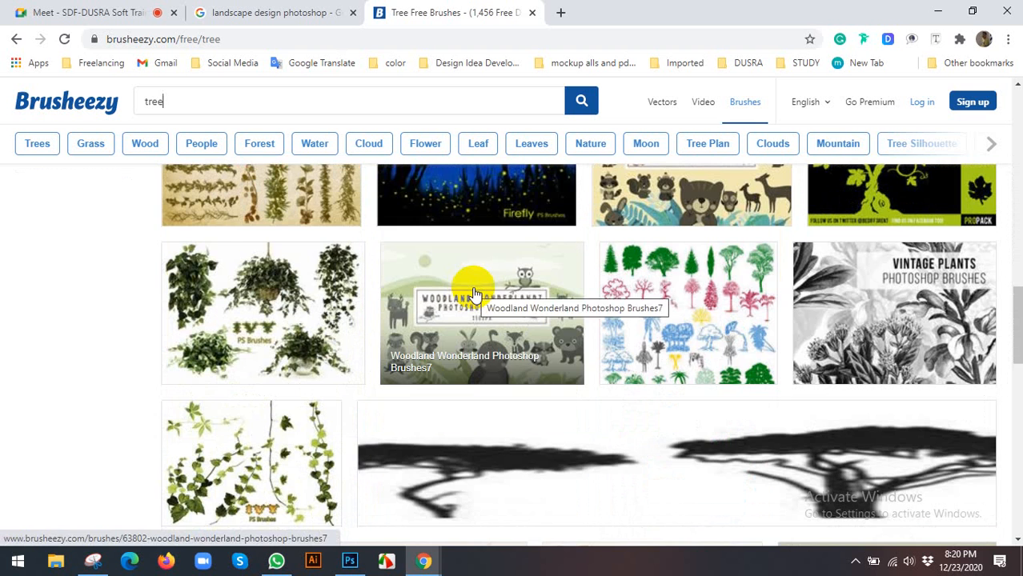
pyautogui.scroll(-9, 475, 286)
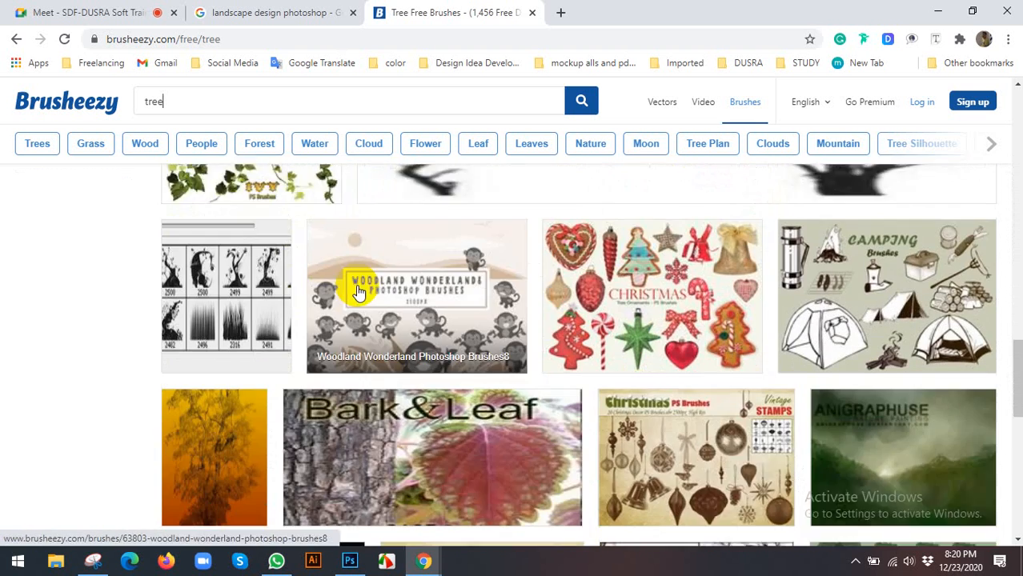
pyautogui.scroll(5, 464, 363)
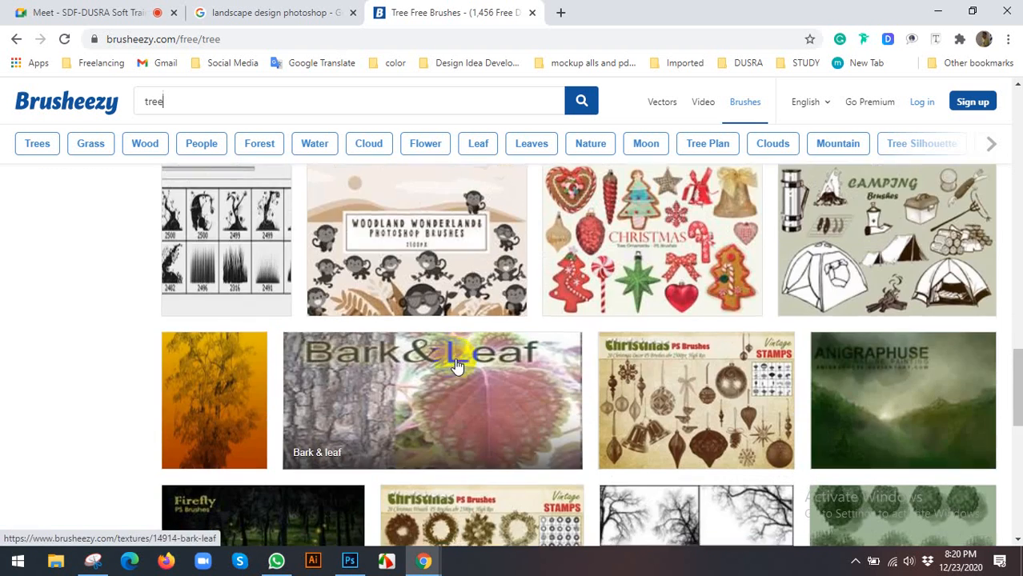
pyautogui.scroll(-3, 449, 346)
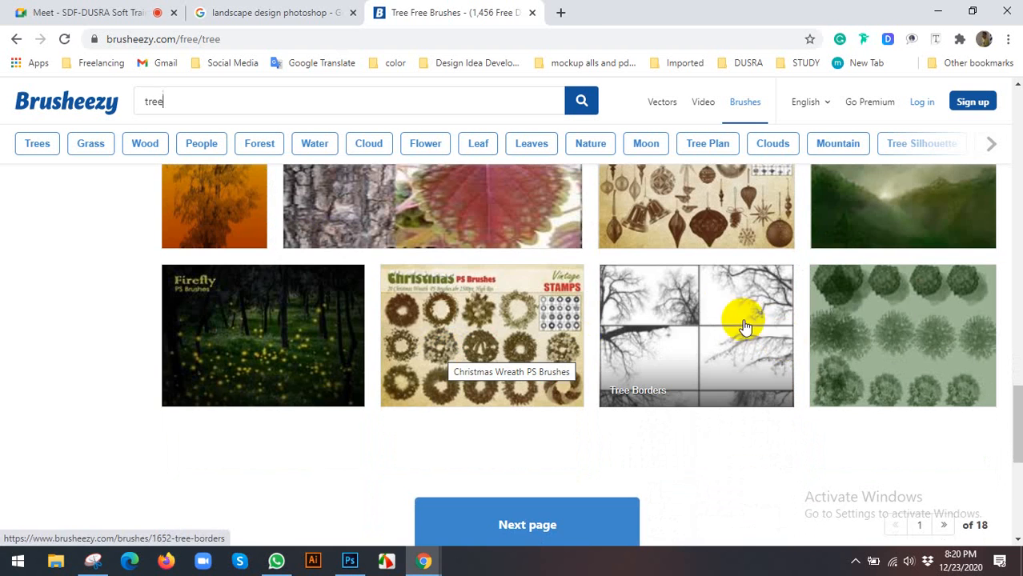
pyautogui.rightClick(681, 293)
pyautogui.click(709, 307)
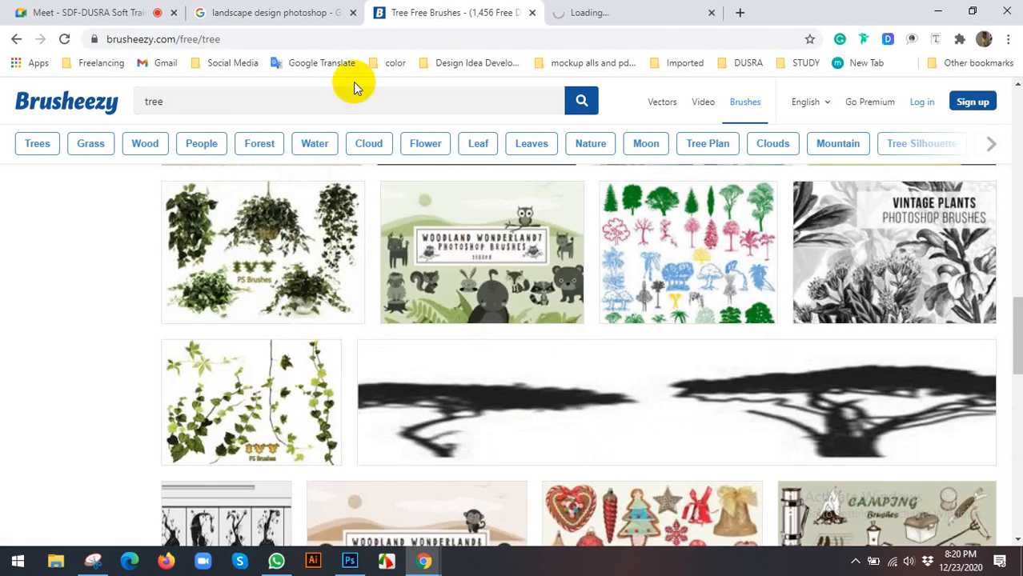
# Replace the Brusheezy search term with "family" and run the search for family brushes.
pyautogui.click(272, 12)
pyautogui.click(490, 6)
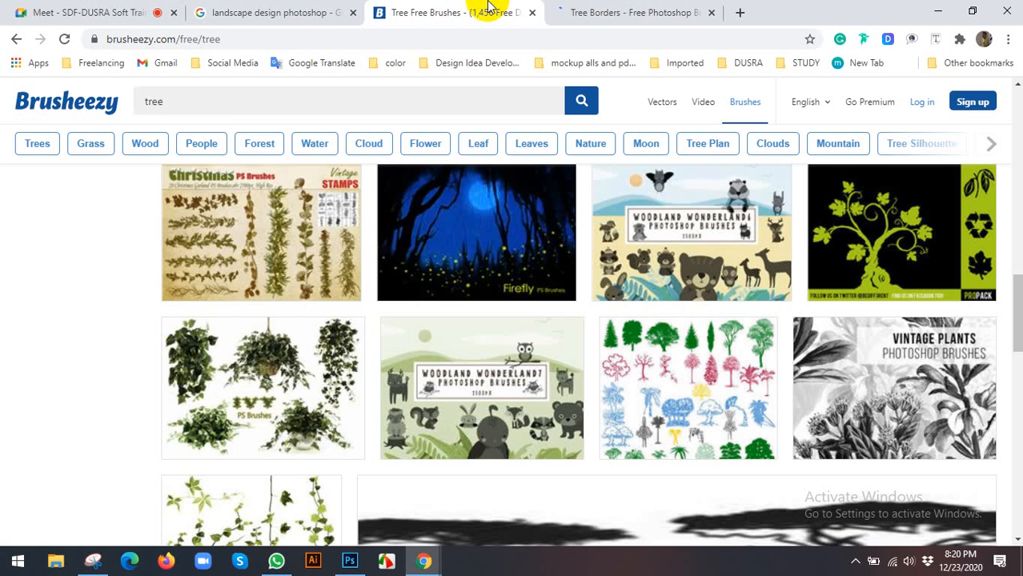
pyautogui.click(374, 108)
pyautogui.write('t')
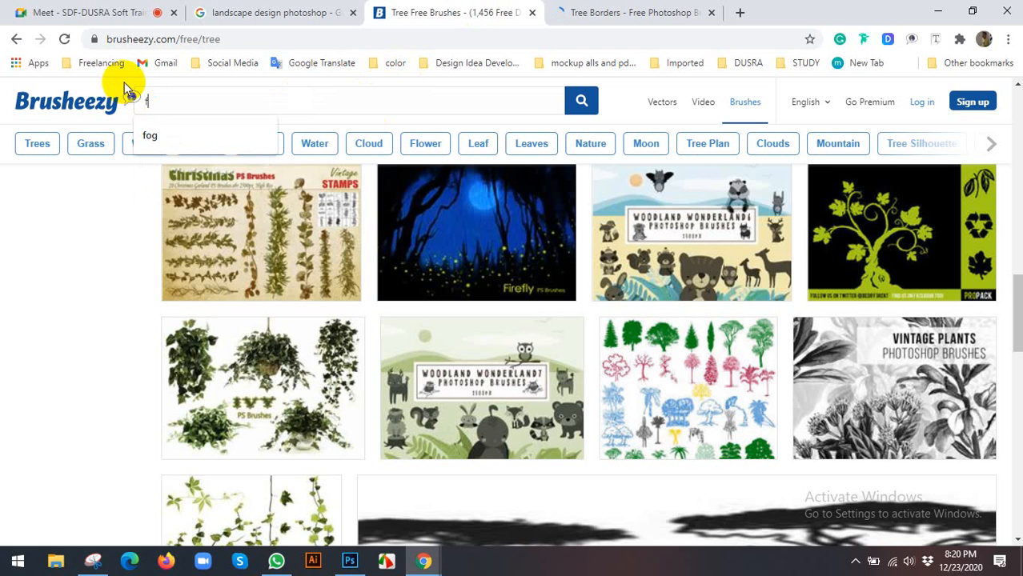
pyautogui.write('ami')
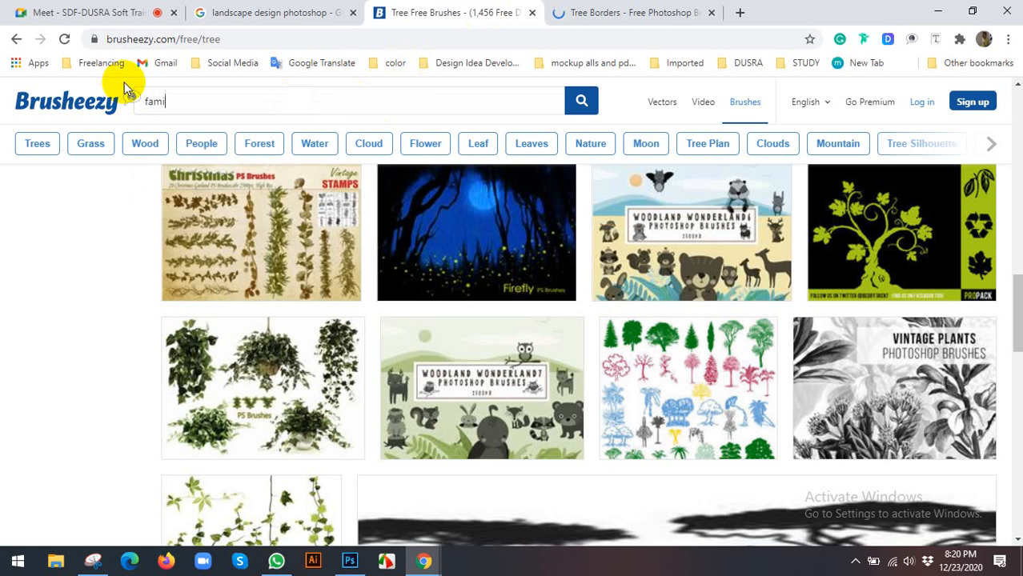
pyautogui.write('ly')
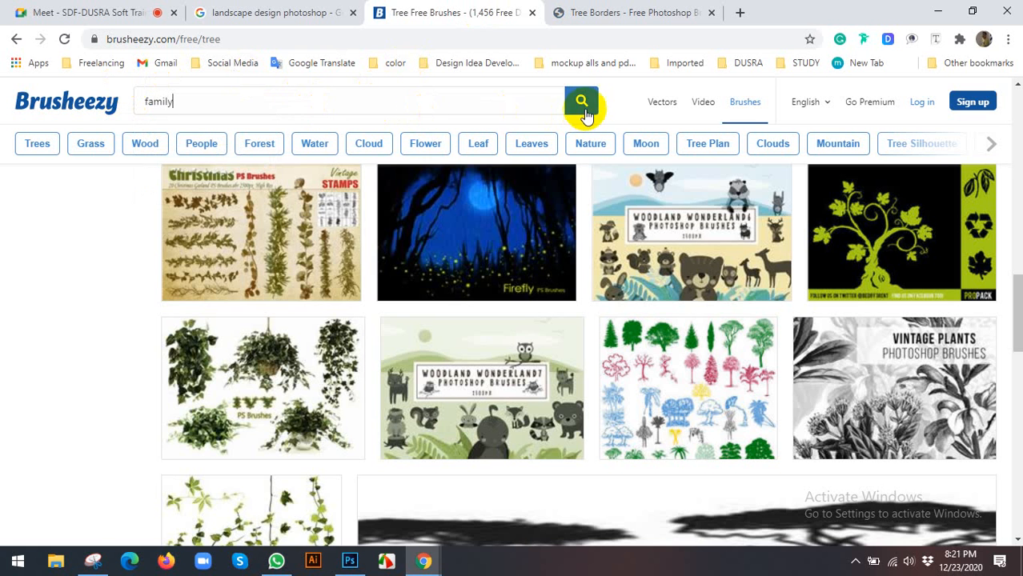
pyautogui.click(587, 115)
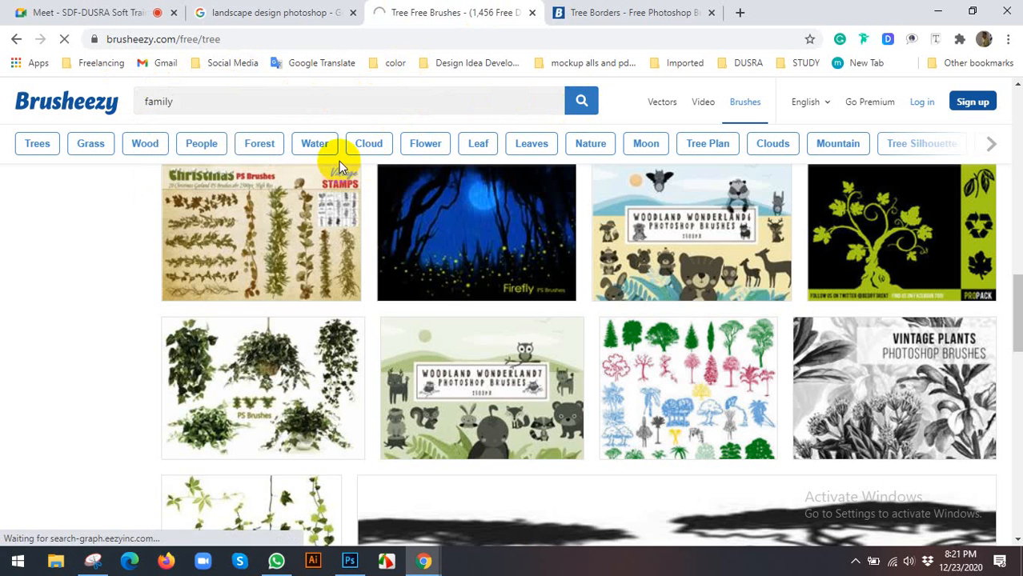
# Check the landscape reference image, then open the "20 Family Silhouette PS Brushes abr.vol.2" set in a new tab.
pyautogui.click(296, 10)
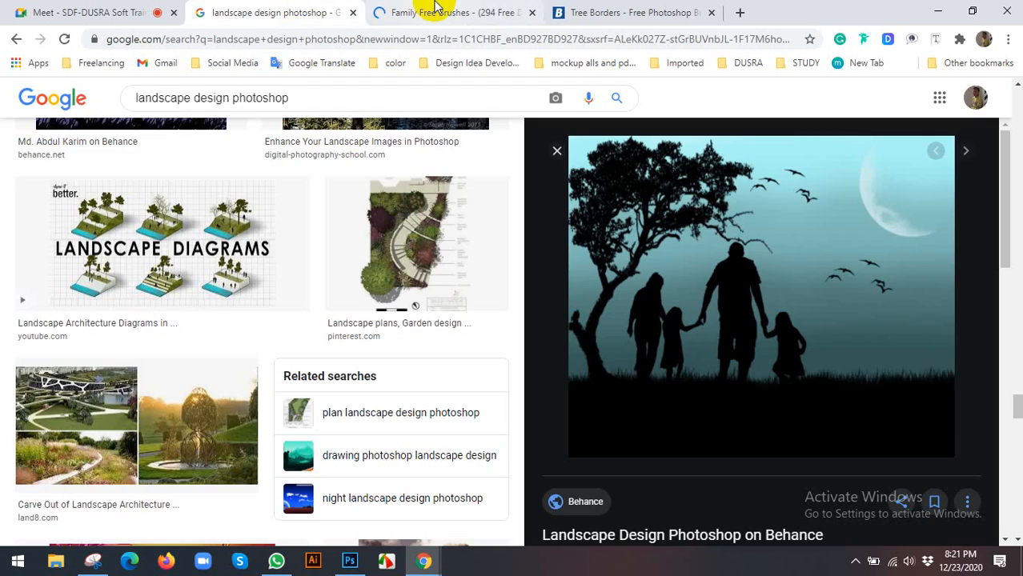
pyautogui.click(436, 9)
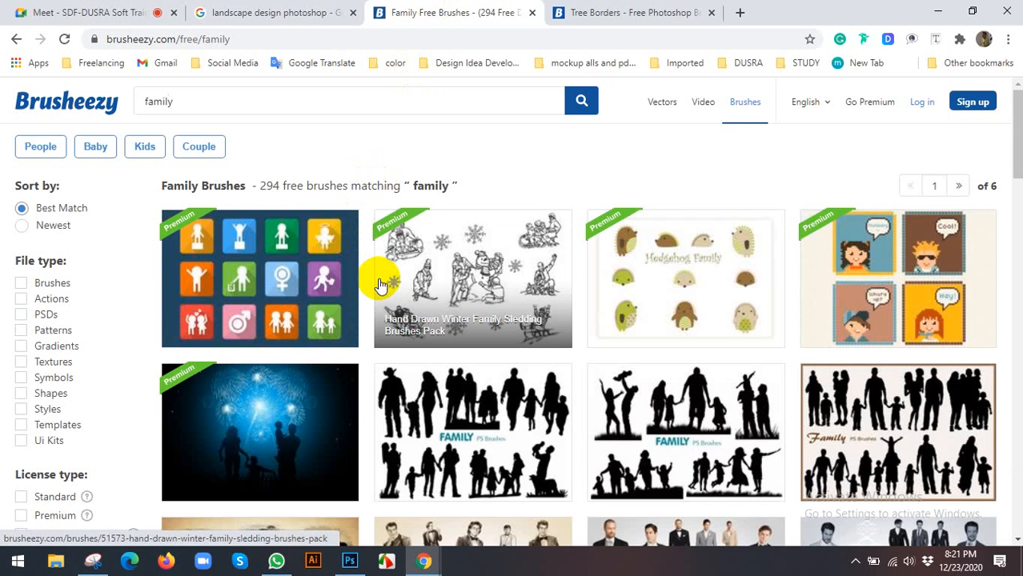
pyautogui.scroll(-2, 377, 281)
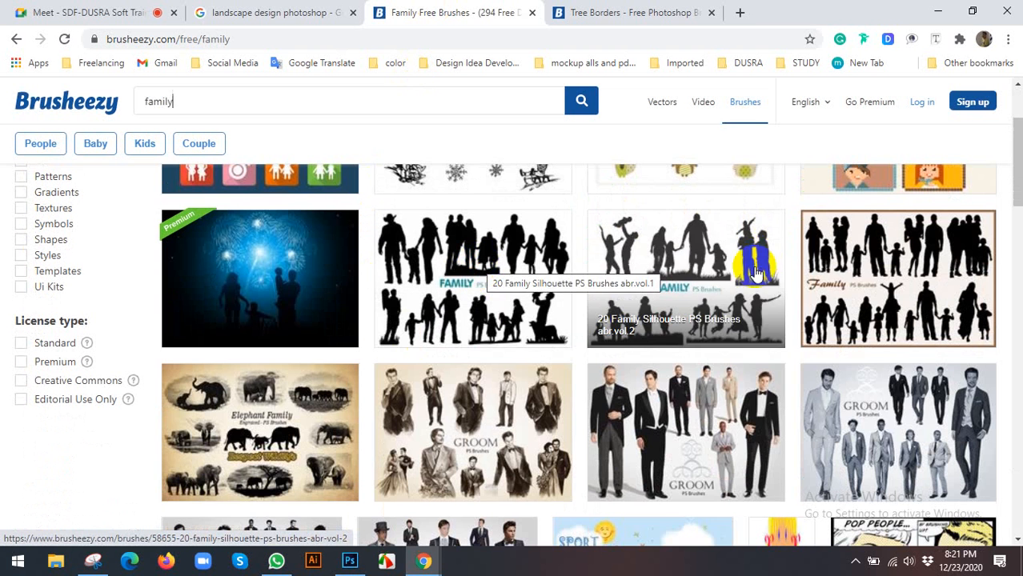
pyautogui.rightClick(688, 245)
pyautogui.click(707, 252)
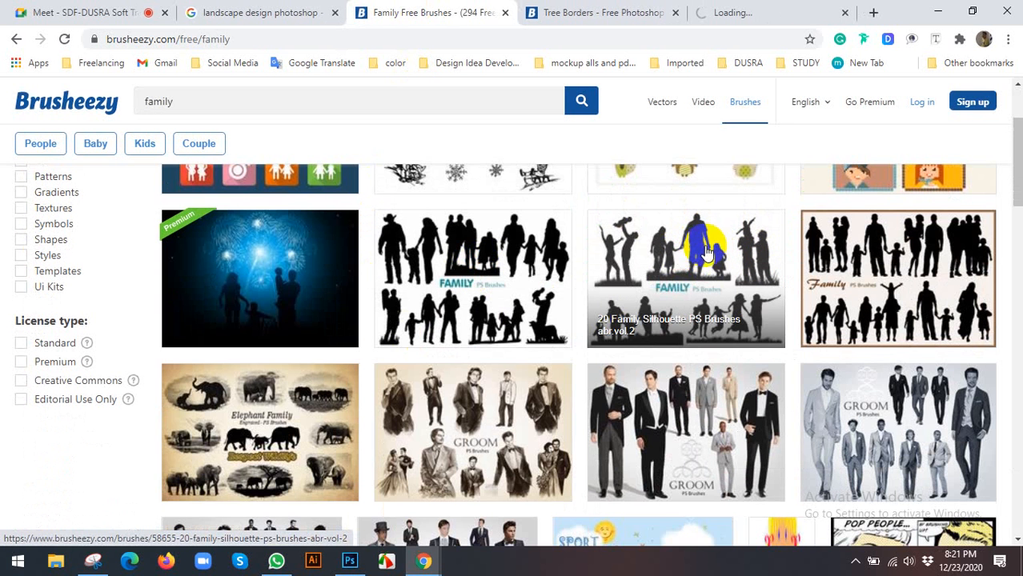
# Compare the landscape reference image with the family silhouette results and view the Tree Borders page.
pyautogui.click(266, 12)
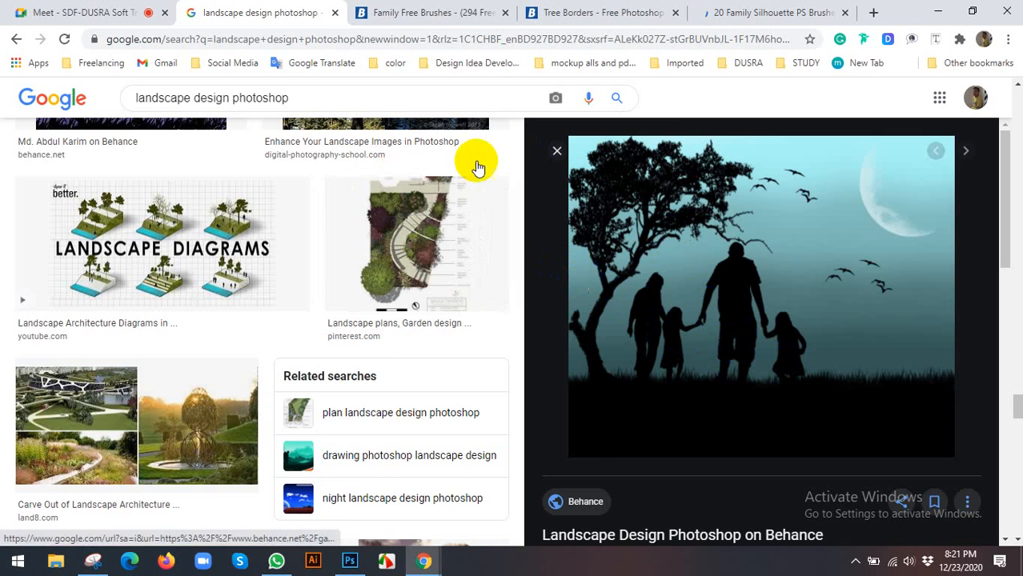
pyautogui.click(419, 14)
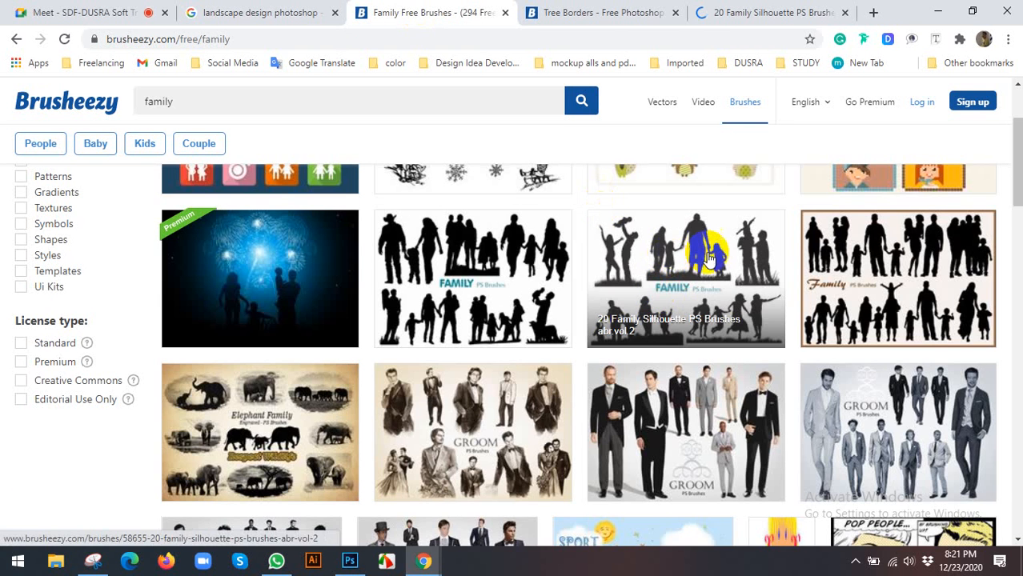
pyautogui.click(595, 13)
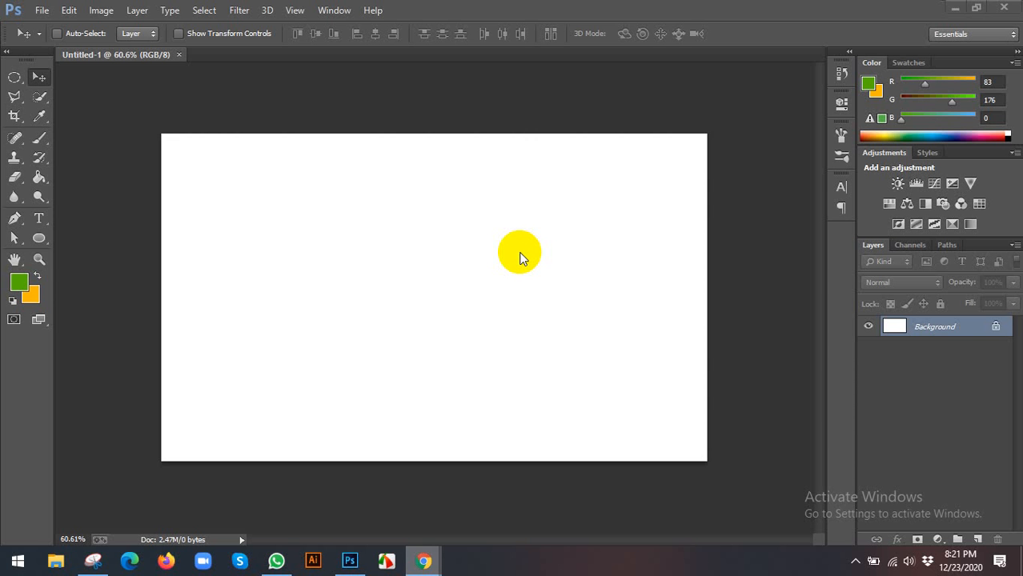
pyautogui.press('super+d')
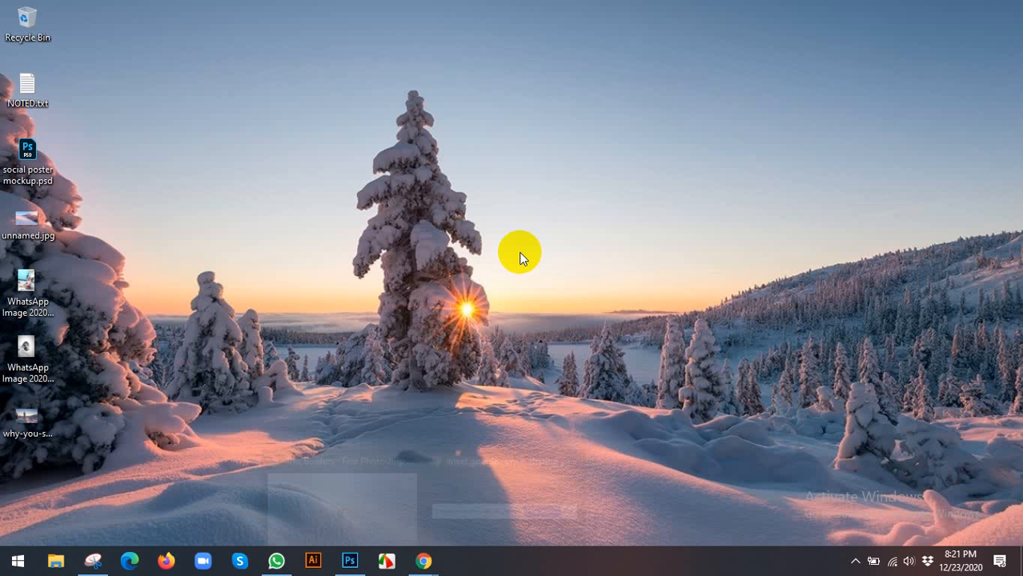
pyautogui.rightClick(630, 89)
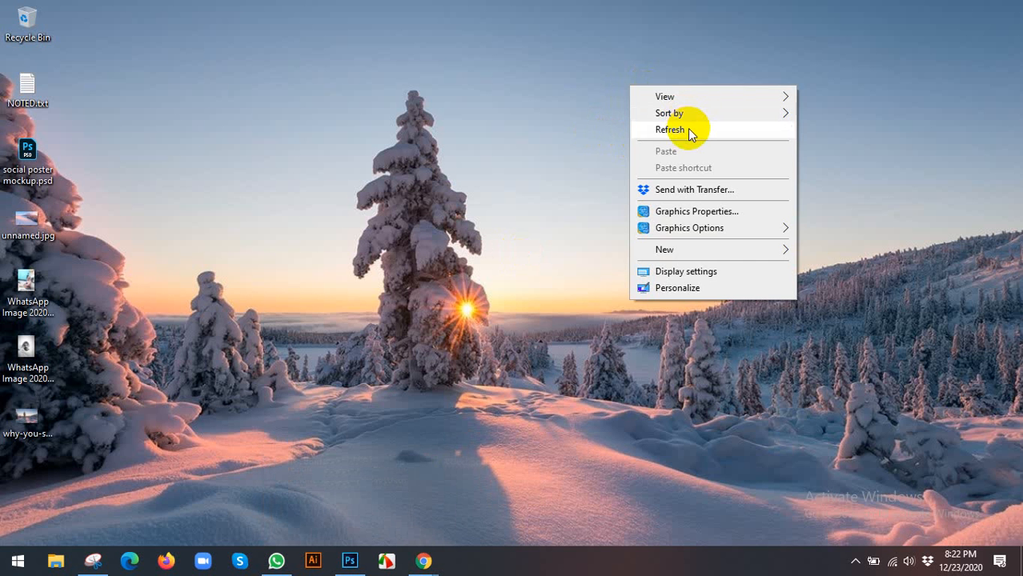
pyautogui.click(689, 129)
# Switch back to Chrome and search Brusheezy for "cloud" brushes in place of the family search.
pyautogui.moveTo(446, 570)
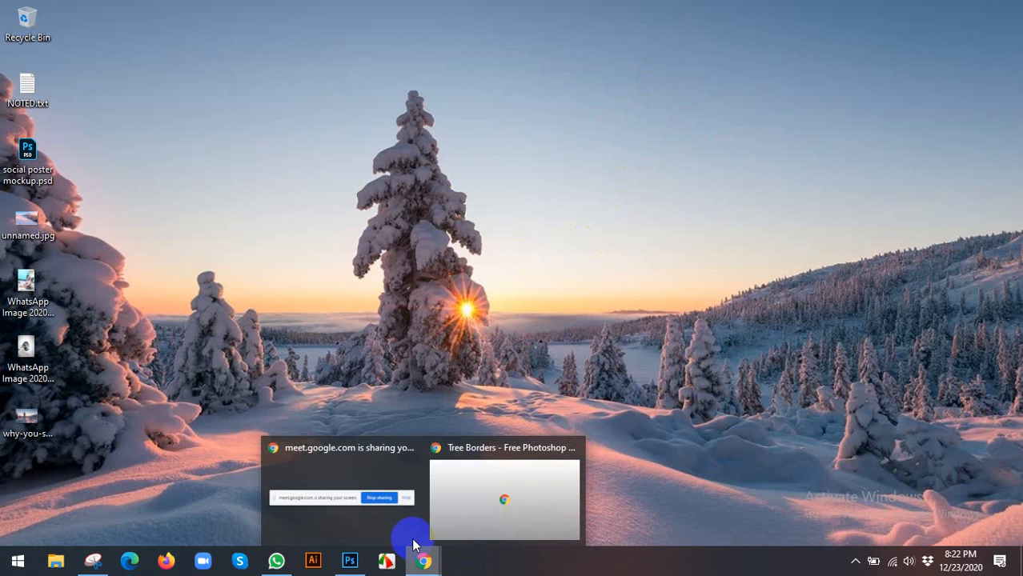
pyautogui.click(504, 475)
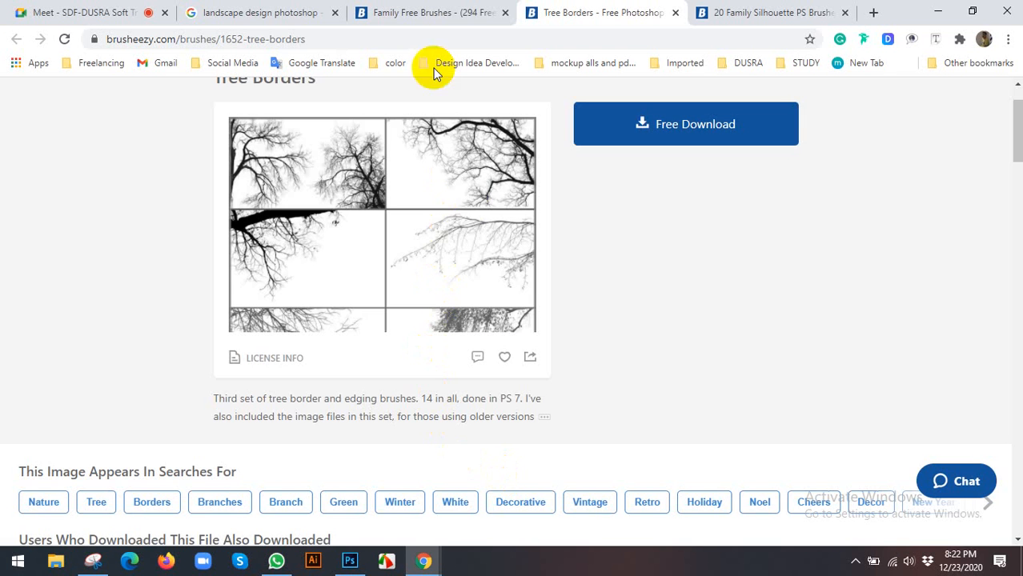
pyautogui.click(423, 12)
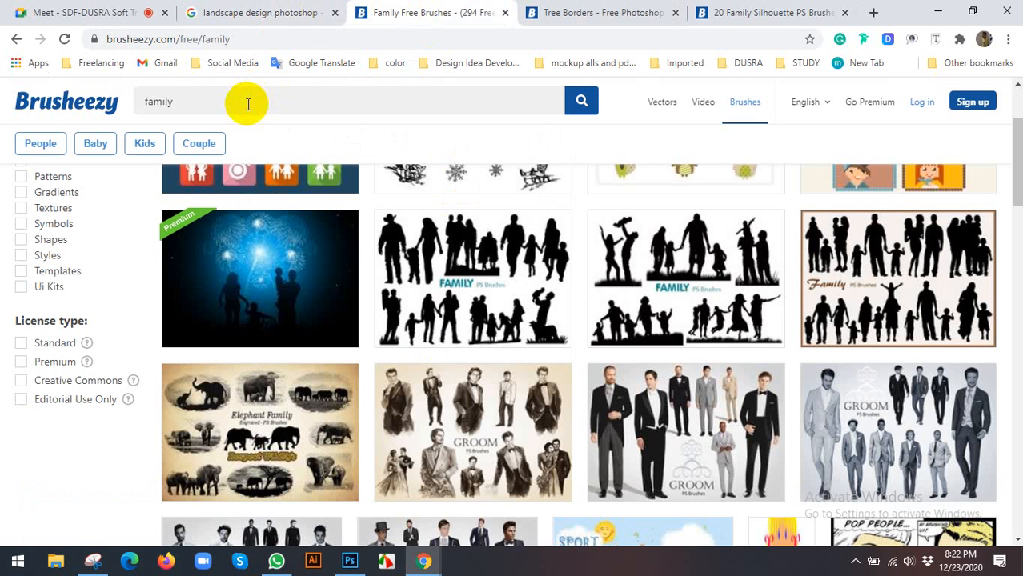
pyautogui.doubleClick(160, 98)
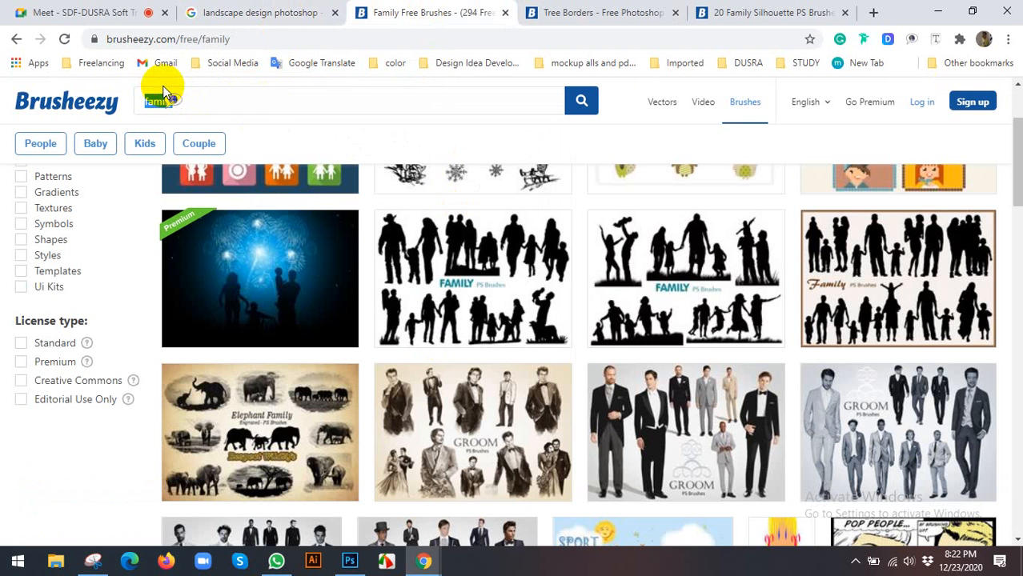
pyautogui.write('clou')
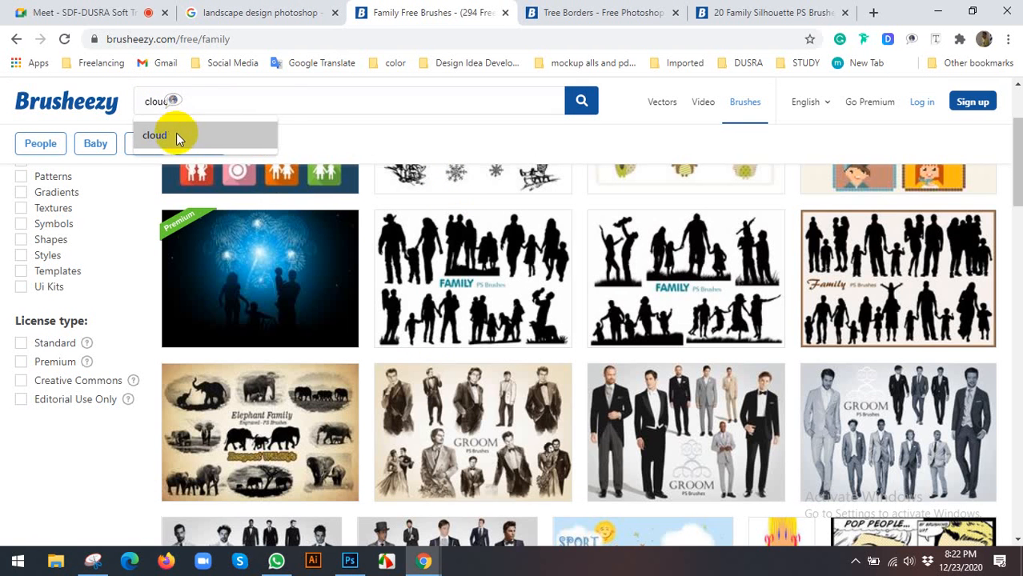
pyautogui.click(177, 133)
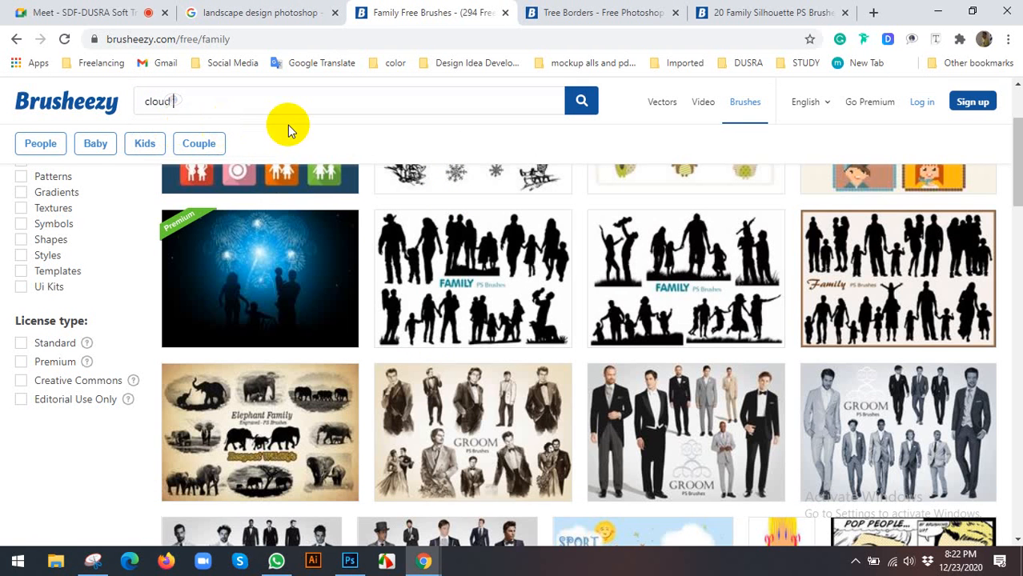
pyautogui.click(581, 104)
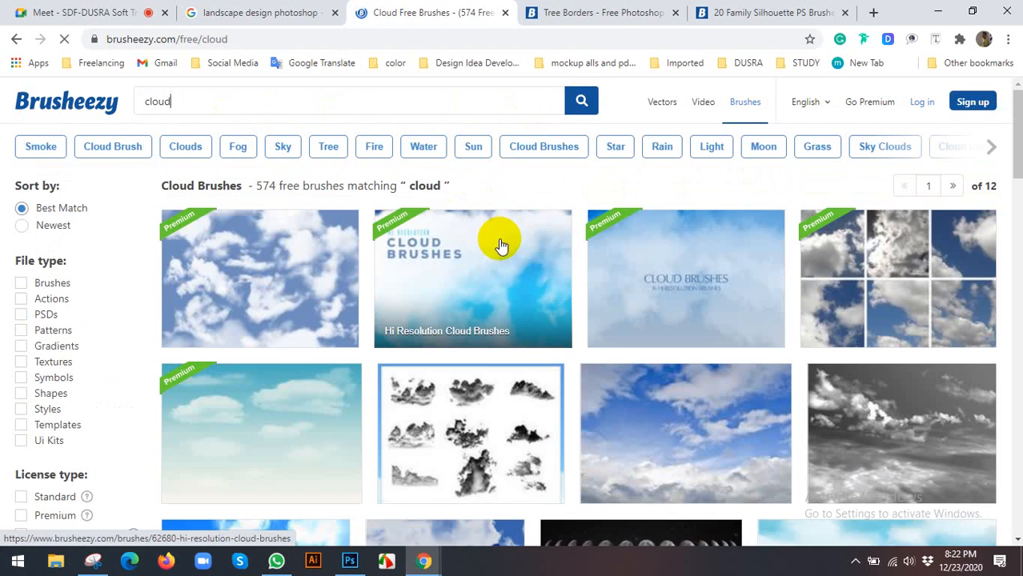
# Browse the cloud brush results and open the "Cloud Brushes" set with the black cloud shapes in a new tab.
pyautogui.scroll(-2, 500, 246)
pyautogui.scroll(-5, 488, 251)
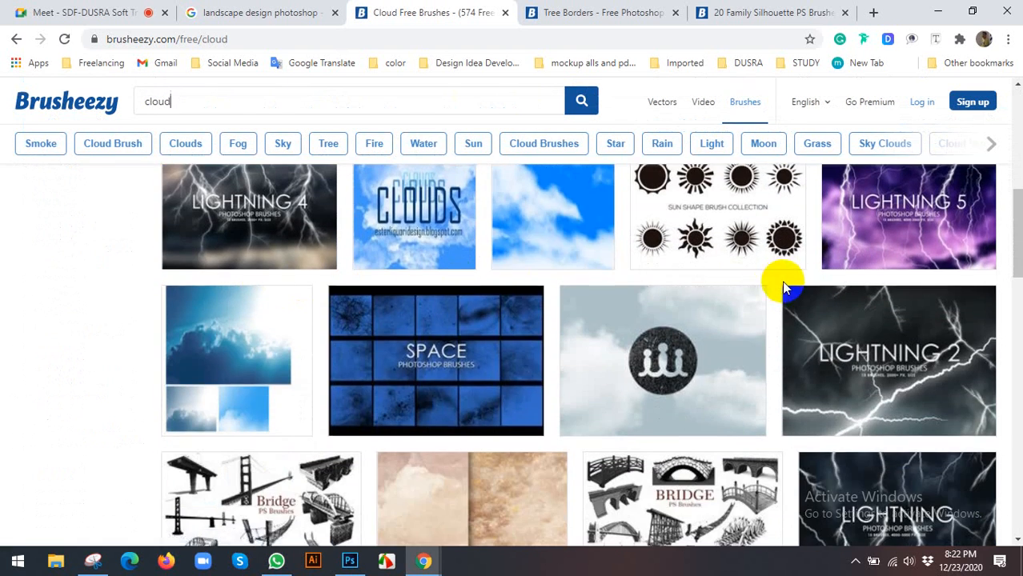
pyautogui.scroll(-4, 57, 286)
pyautogui.scroll(2, 471, 280)
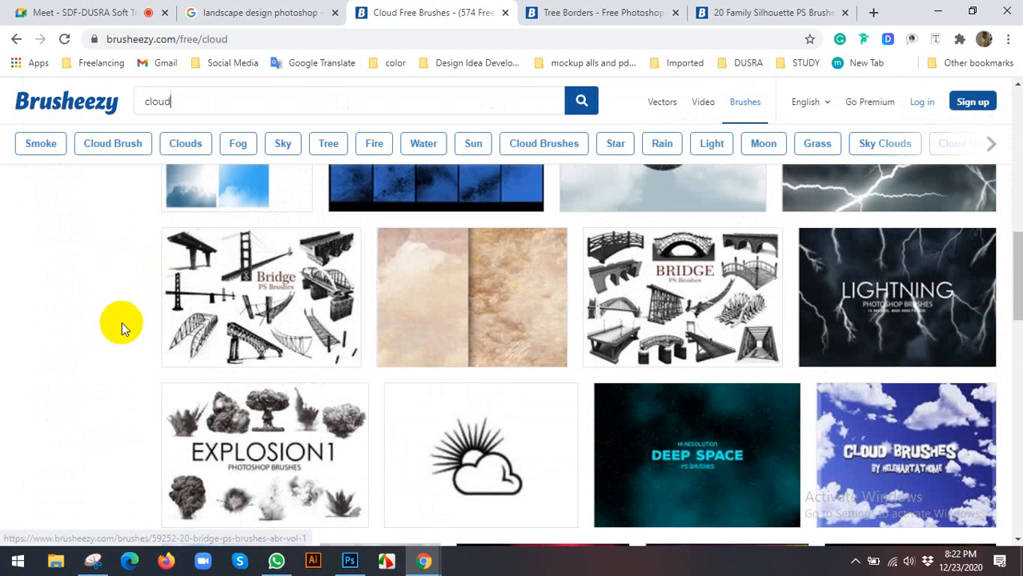
pyautogui.scroll(-5, 549, 318)
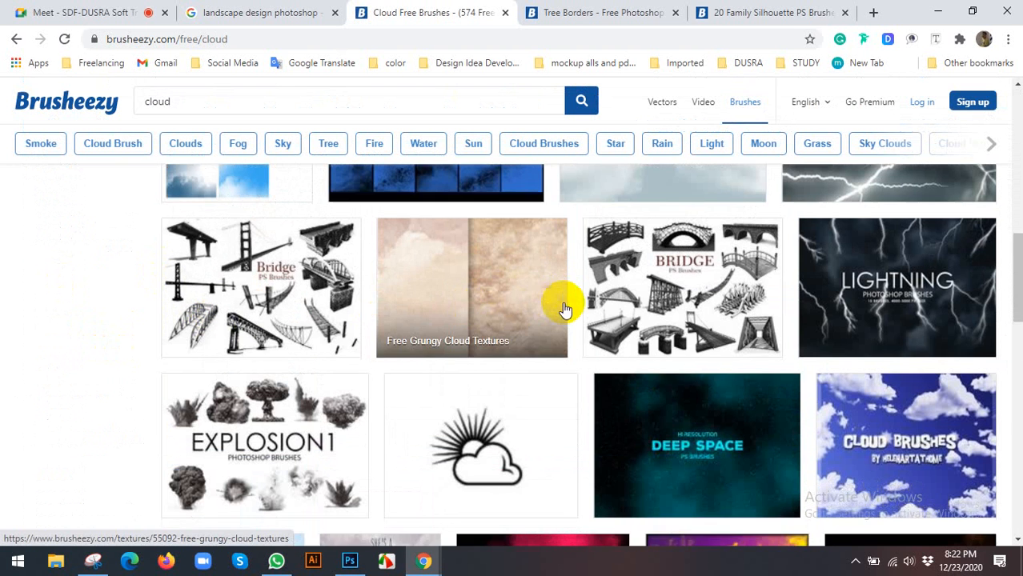
pyautogui.scroll(-2, 563, 318)
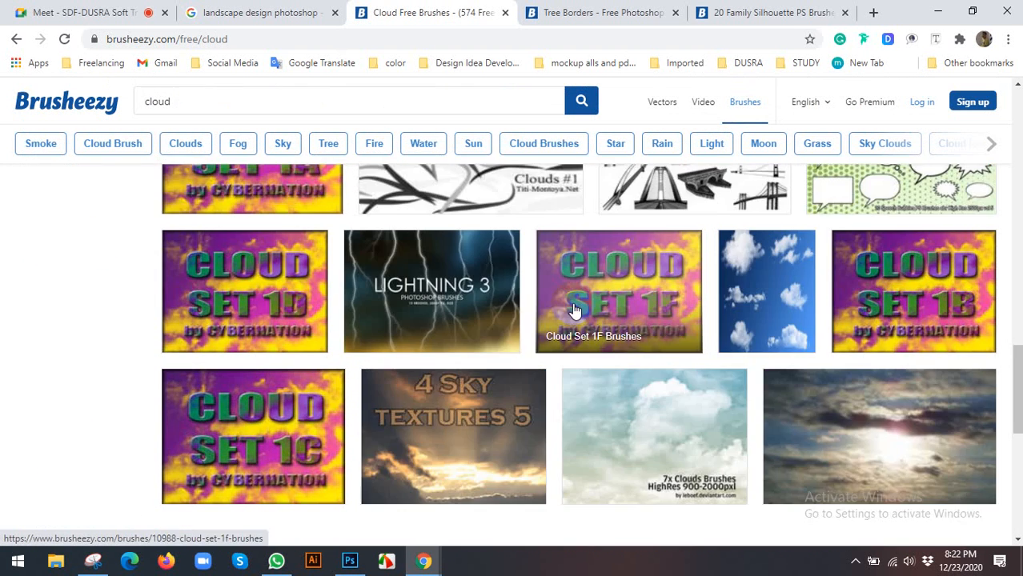
pyautogui.scroll(5, 585, 305)
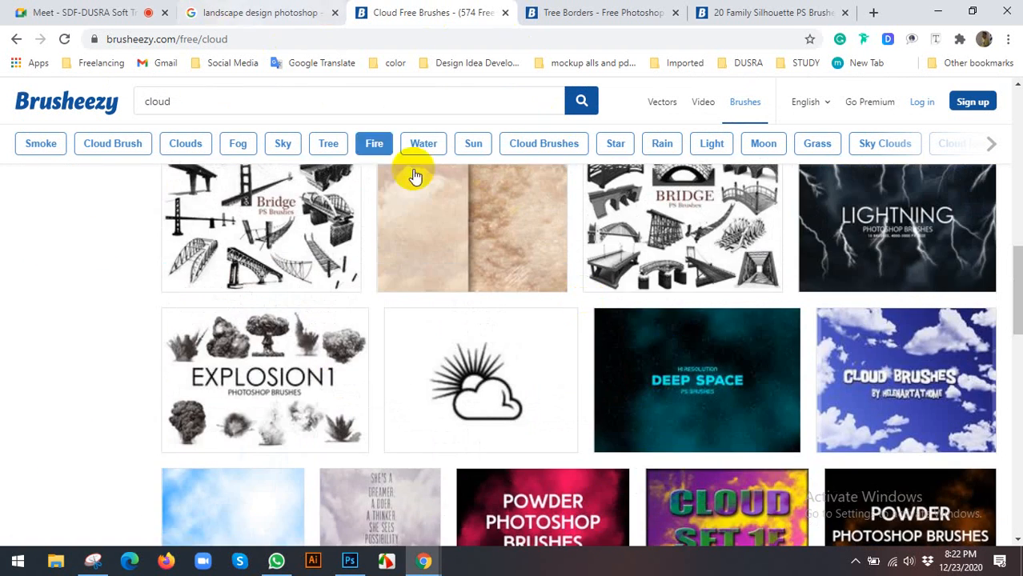
pyautogui.scroll(10, 504, 262)
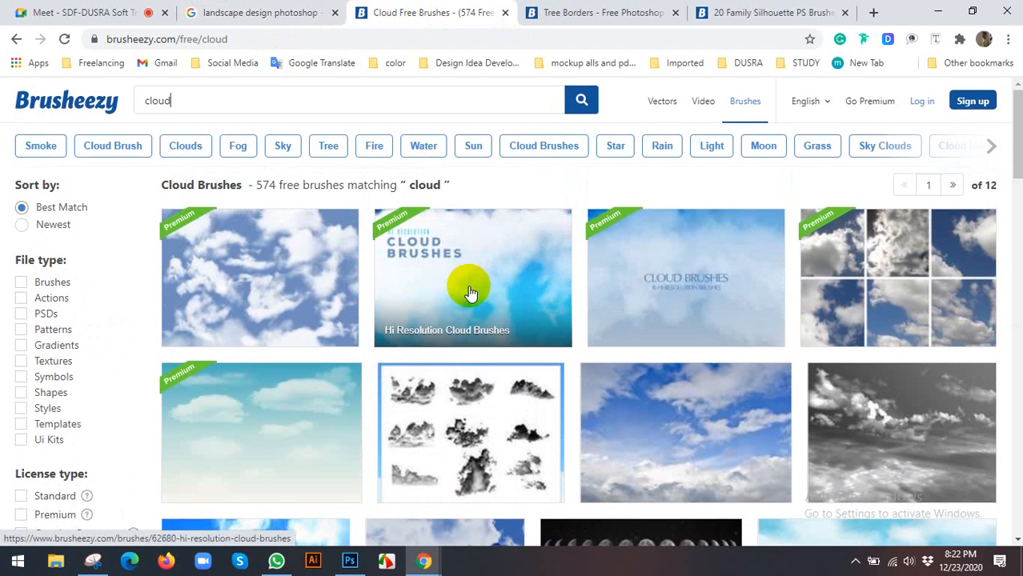
pyautogui.scroll(-1, 470, 288)
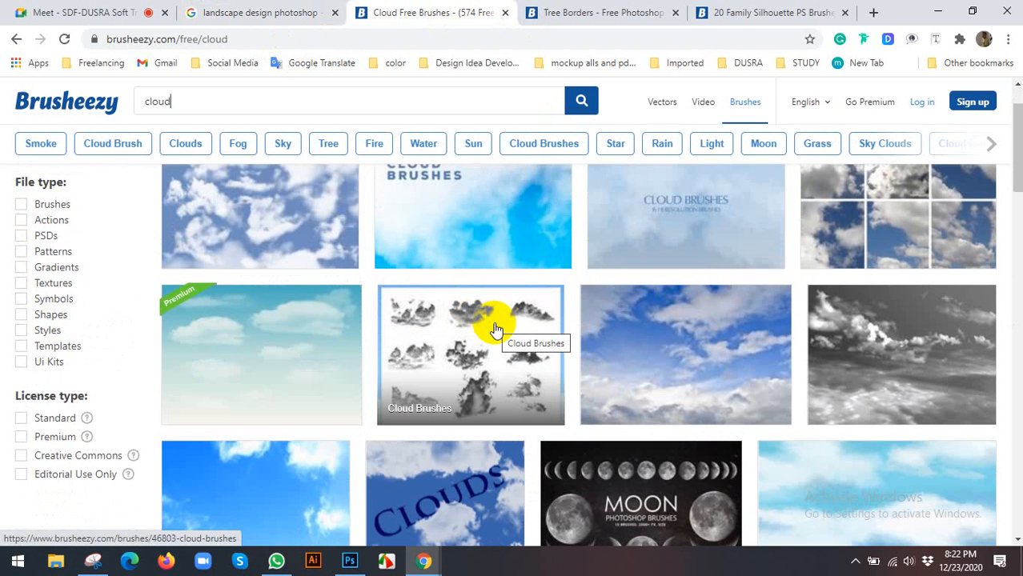
pyautogui.rightClick(454, 328)
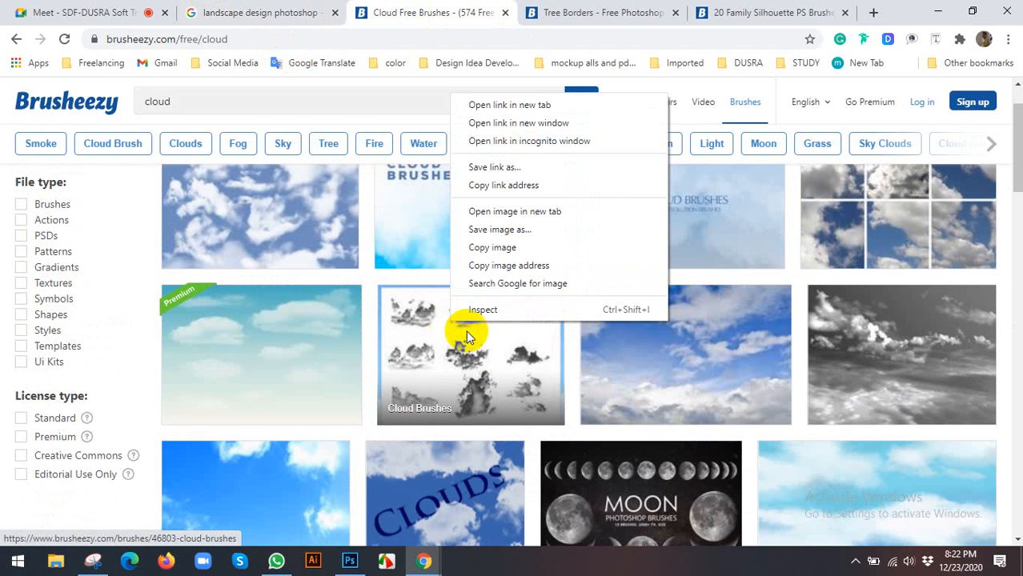
pyautogui.click(485, 102)
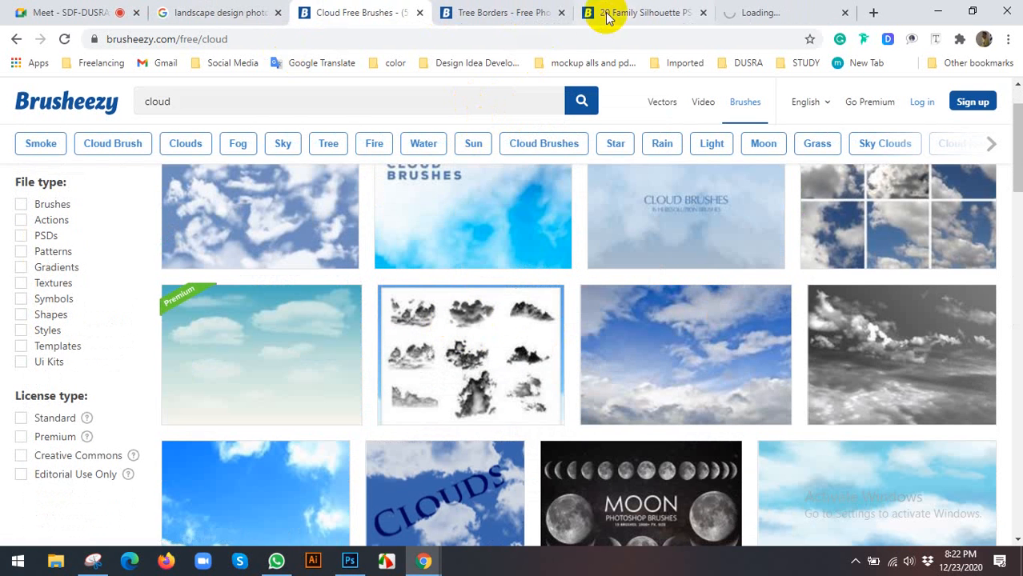
# Check the landscape reference image, then search Brusheezy for "bird" brushes in place of the cloud search.
pyautogui.click(232, 12)
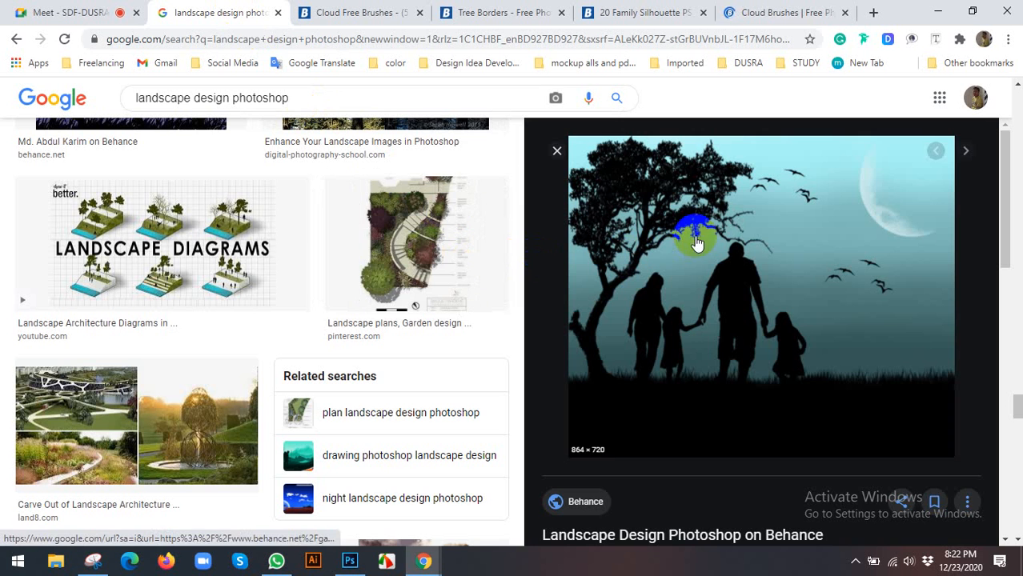
pyautogui.click(346, 10)
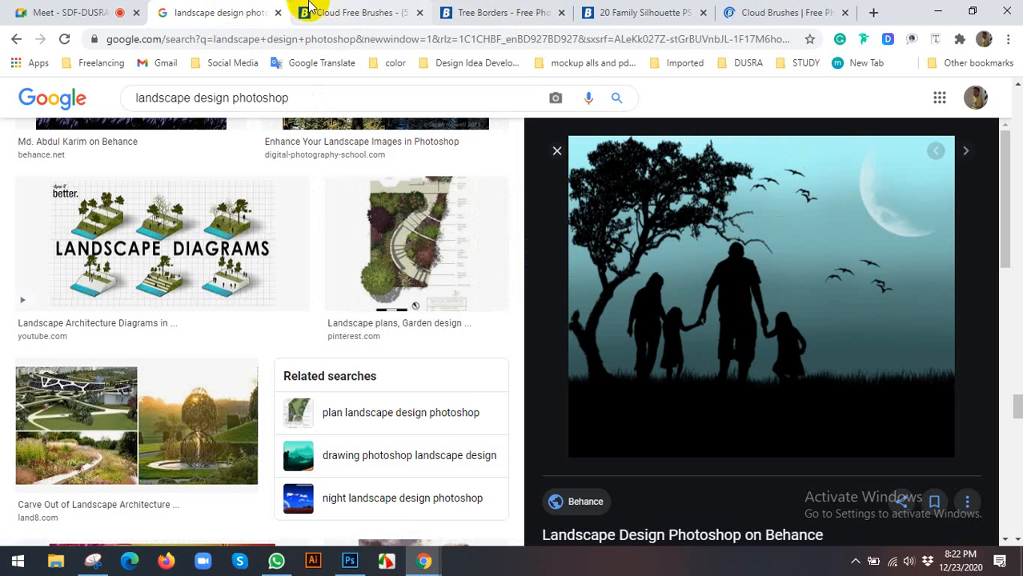
pyautogui.click(259, 92)
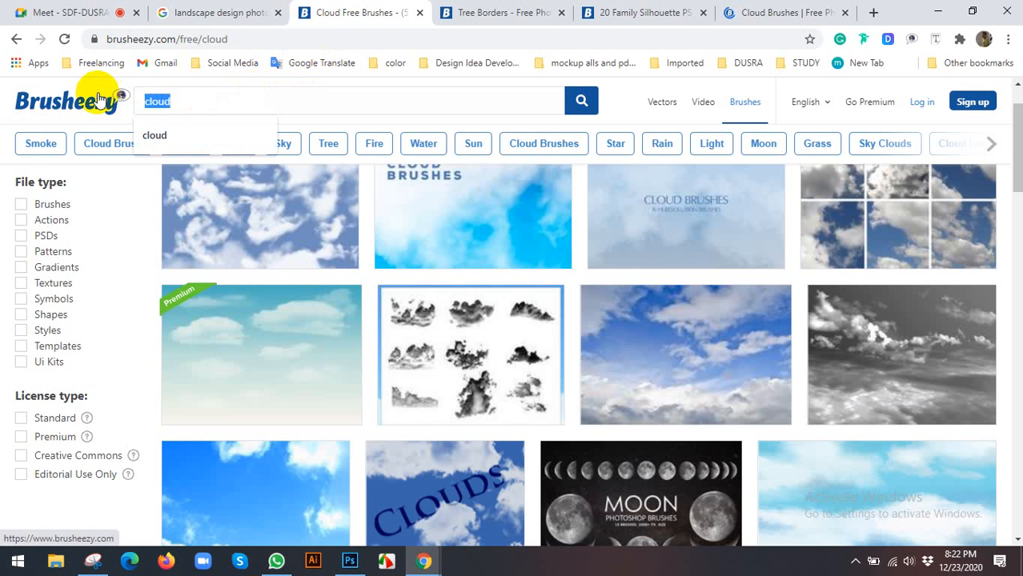
pyautogui.write('b')
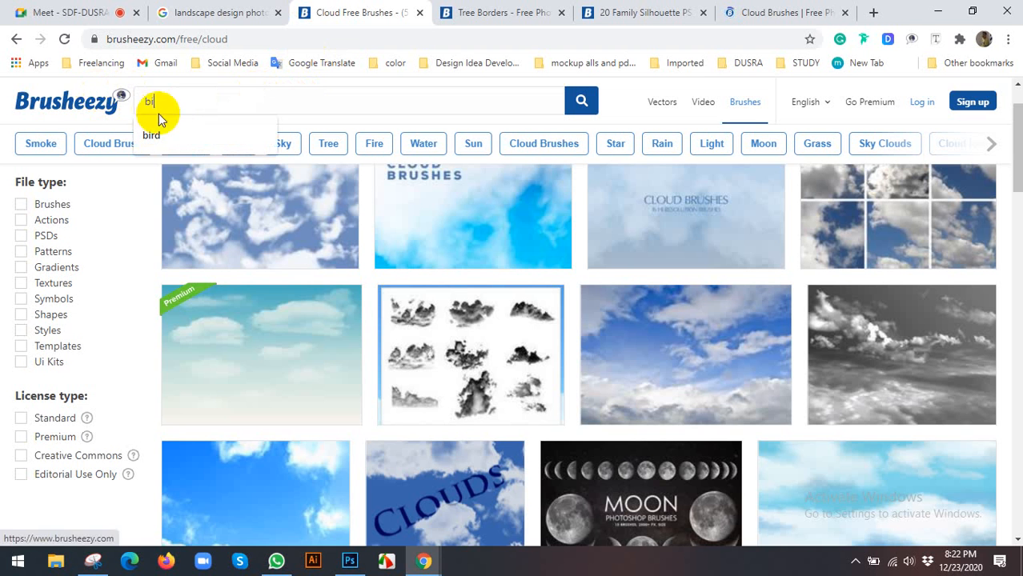
pyautogui.write('i')
pyautogui.click(154, 135)
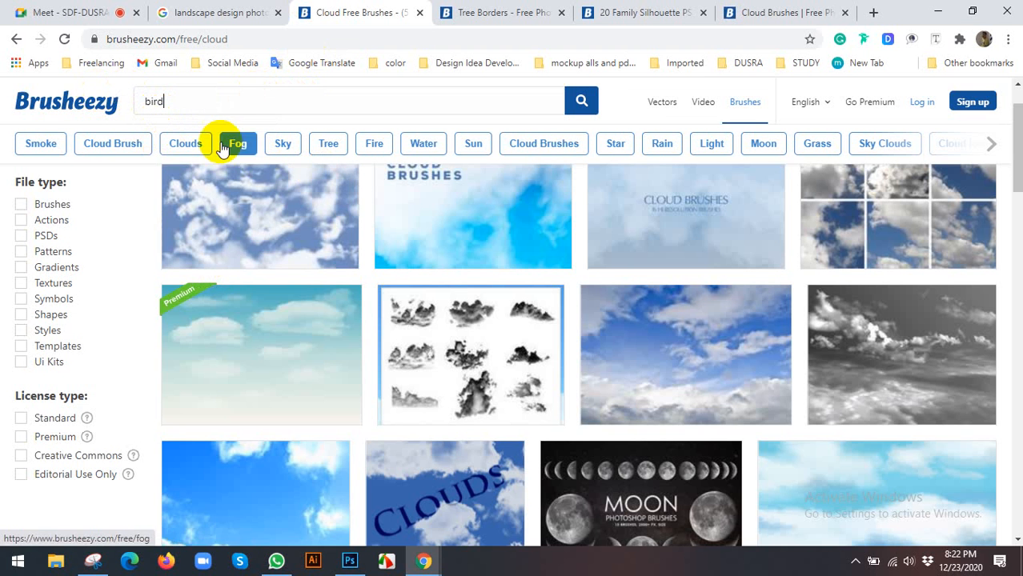
pyautogui.click(582, 101)
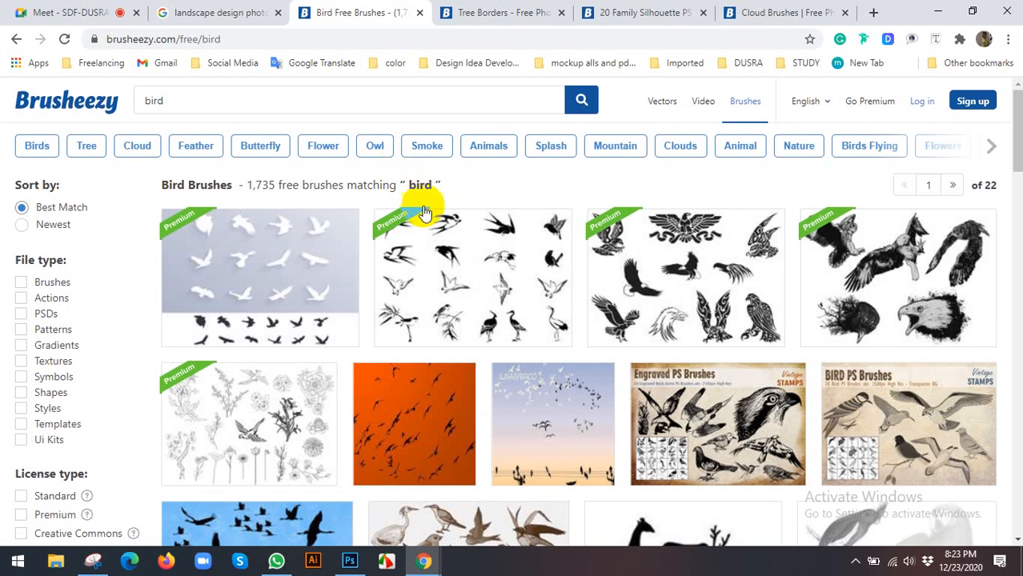
# Browse the bird brush results and open the "30 Flying Birds" set in a new tab.
pyautogui.scroll(-3, 421, 207)
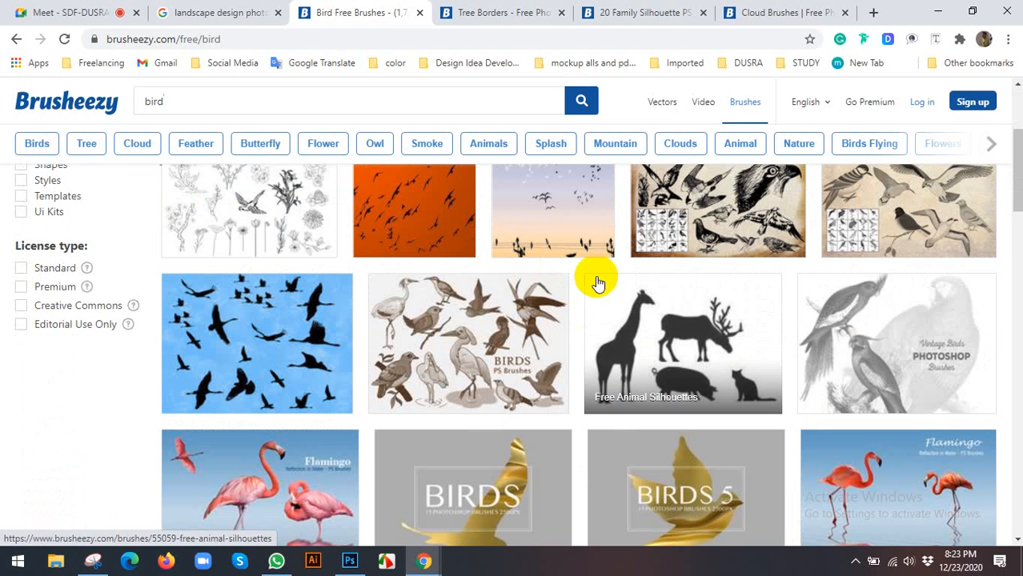
pyautogui.scroll(-2, 481, 284)
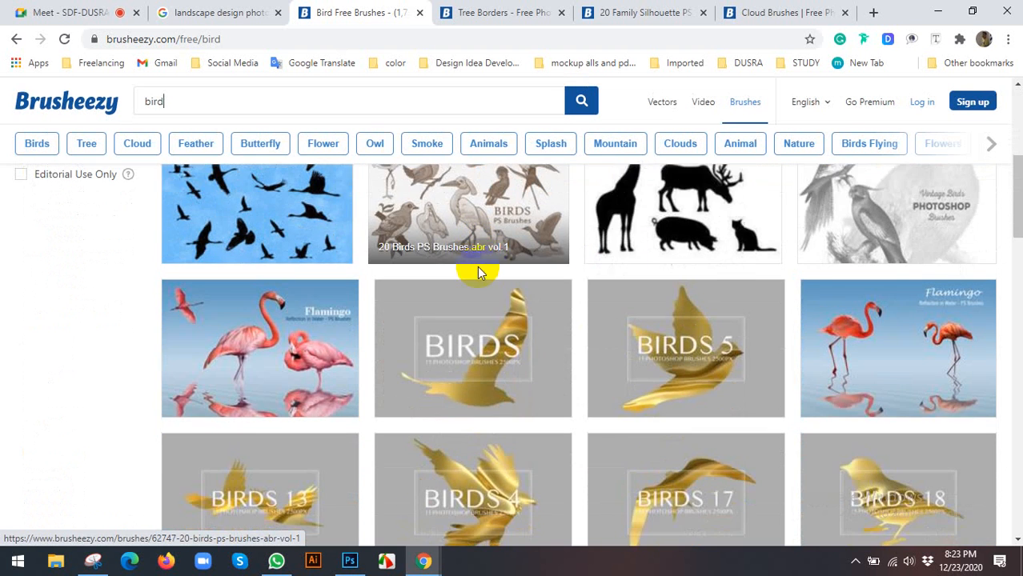
pyautogui.scroll(-2, 489, 269)
pyautogui.scroll(-7, 491, 272)
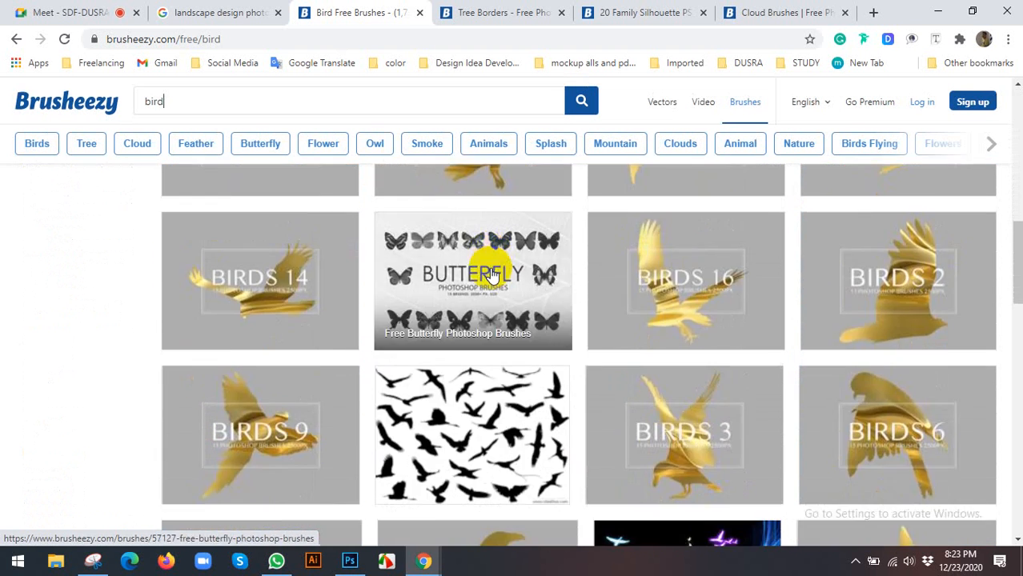
pyautogui.scroll(-8, 491, 275)
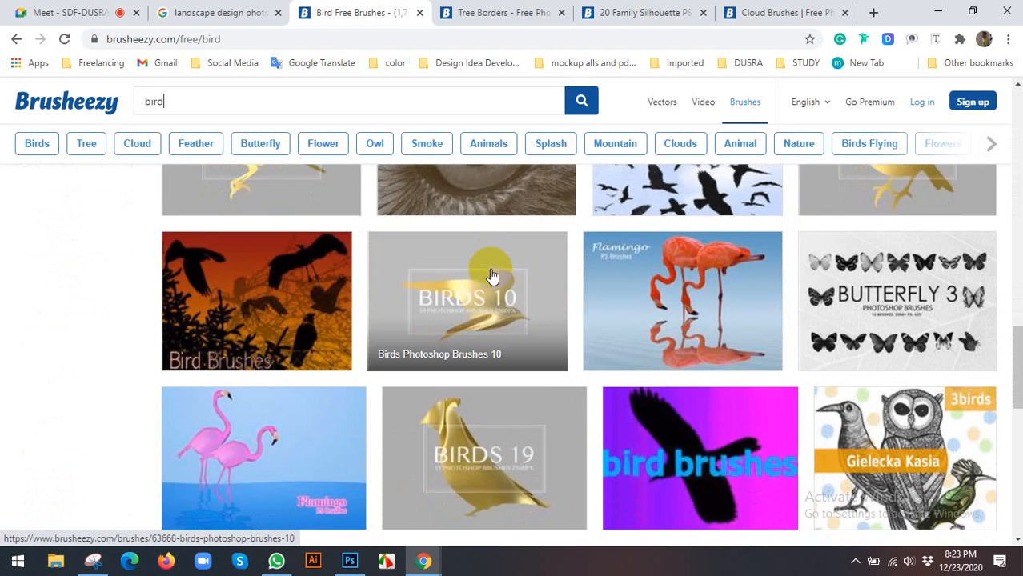
pyautogui.scroll(14, 502, 274)
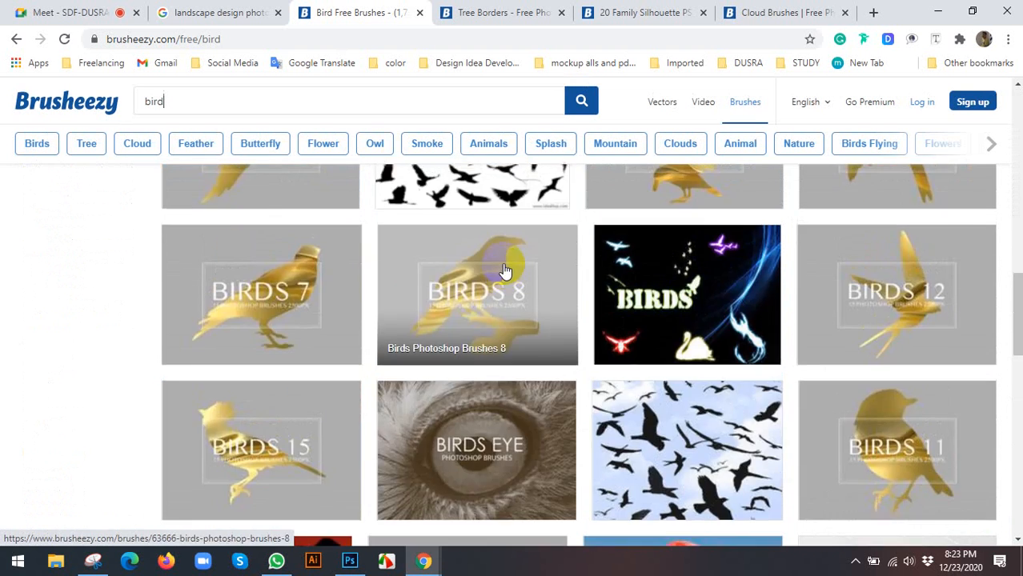
pyautogui.scroll(-1, 448, 376)
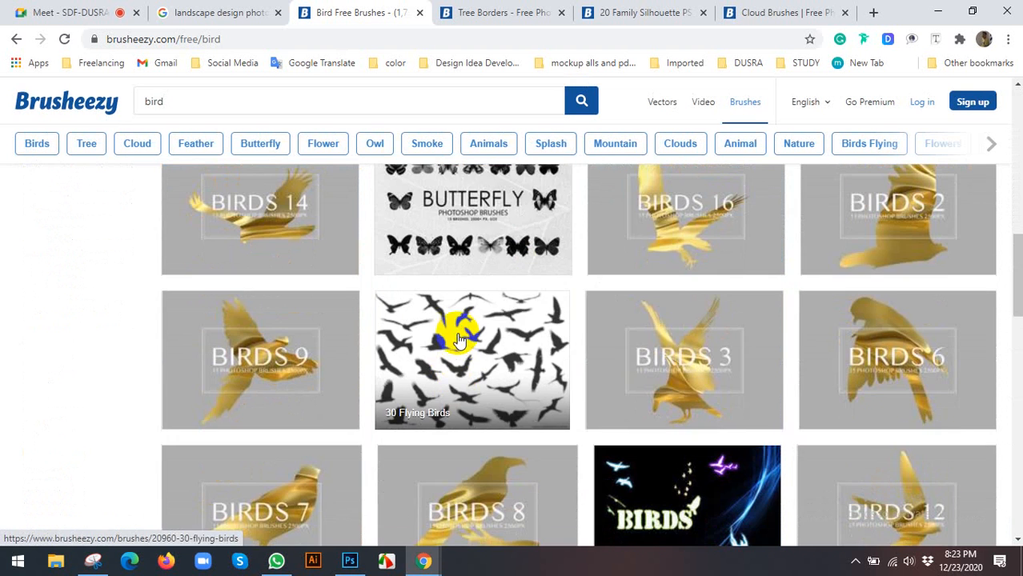
pyautogui.rightClick(463, 331)
pyautogui.click(503, 114)
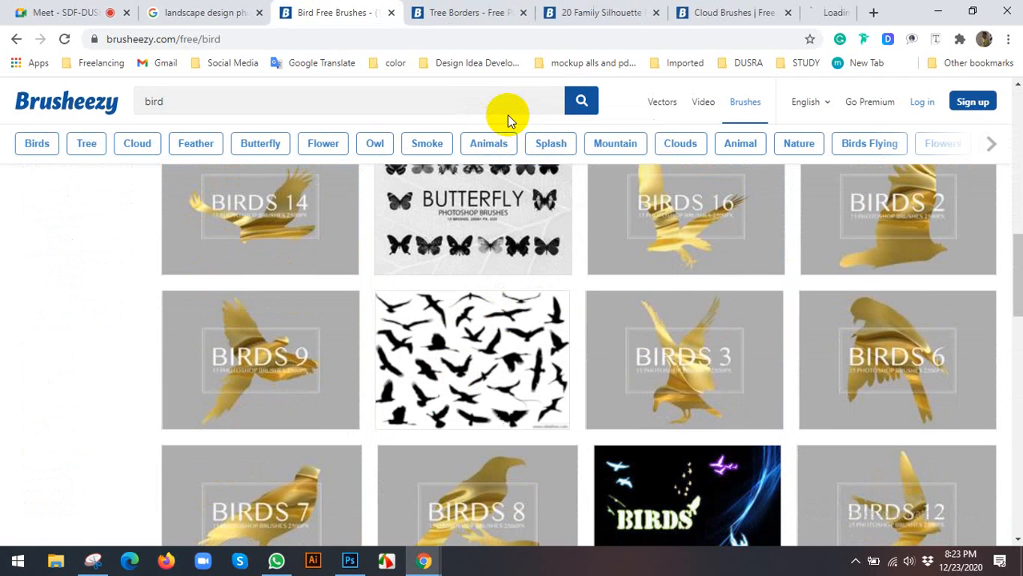
# Replace the Brusheezy search term with "moon" and run the search for moon brushes.
pyautogui.click(408, 108)
pyautogui.press('BackSpace')
pyautogui.press('BackSpace')
pyautogui.press('BackSpace')
pyautogui.press('BackSpace')
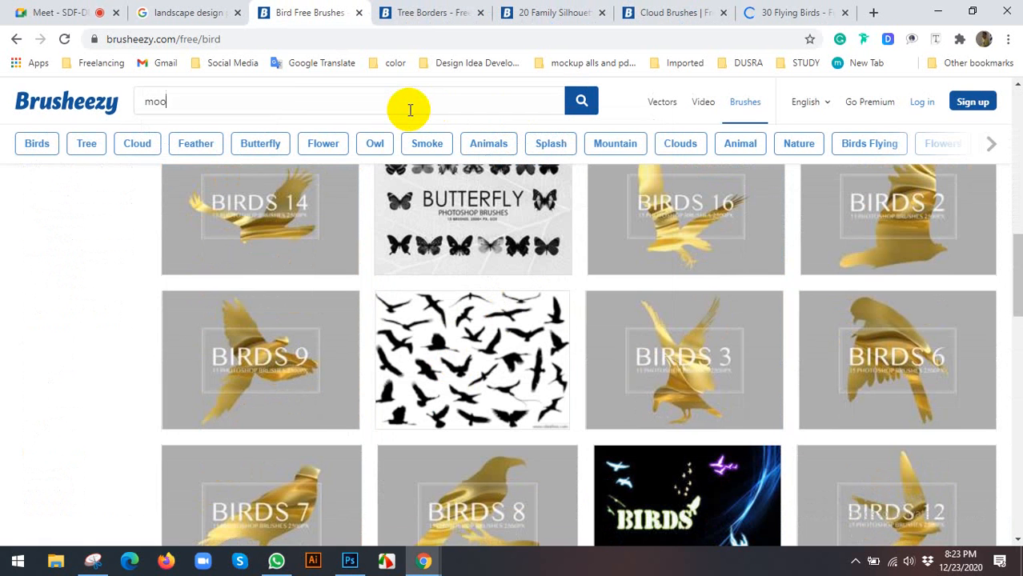
pyautogui.click(587, 110)
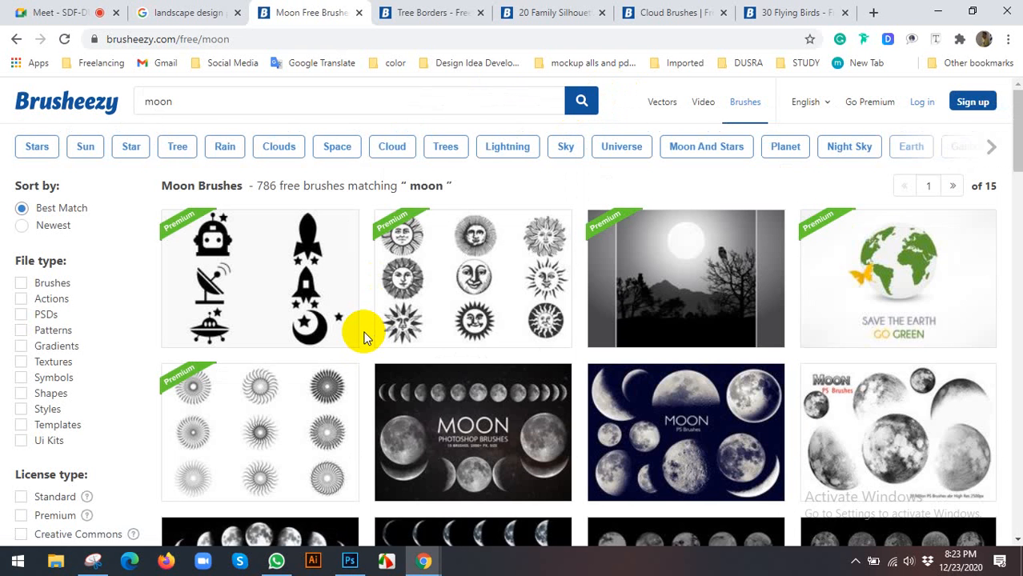
# Browse the moon brush results and open the "20 Moon Ps Brushes abr vol.6" set in a new tab.
pyautogui.scroll(-2, 416, 328)
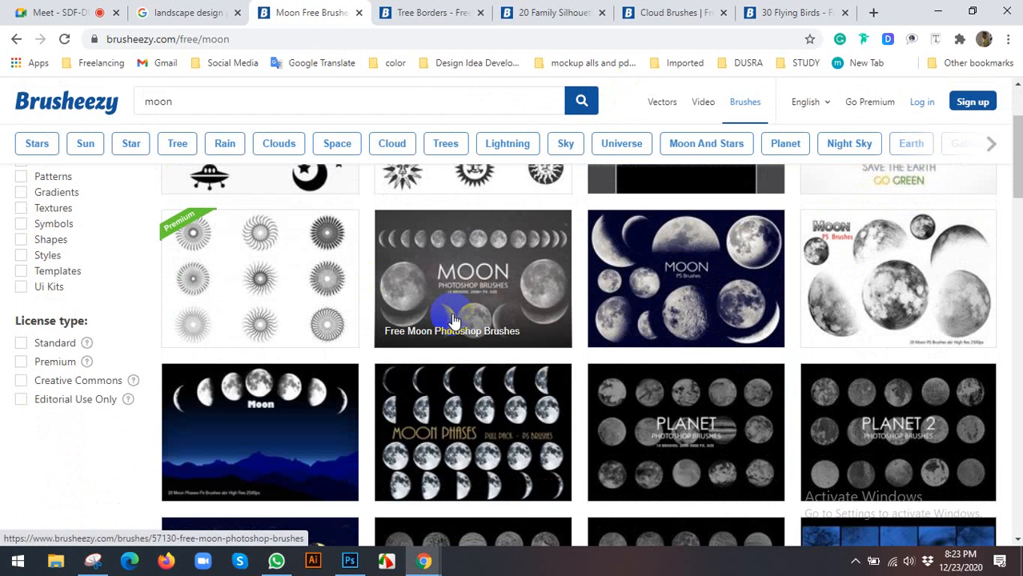
pyautogui.scroll(-3, 458, 319)
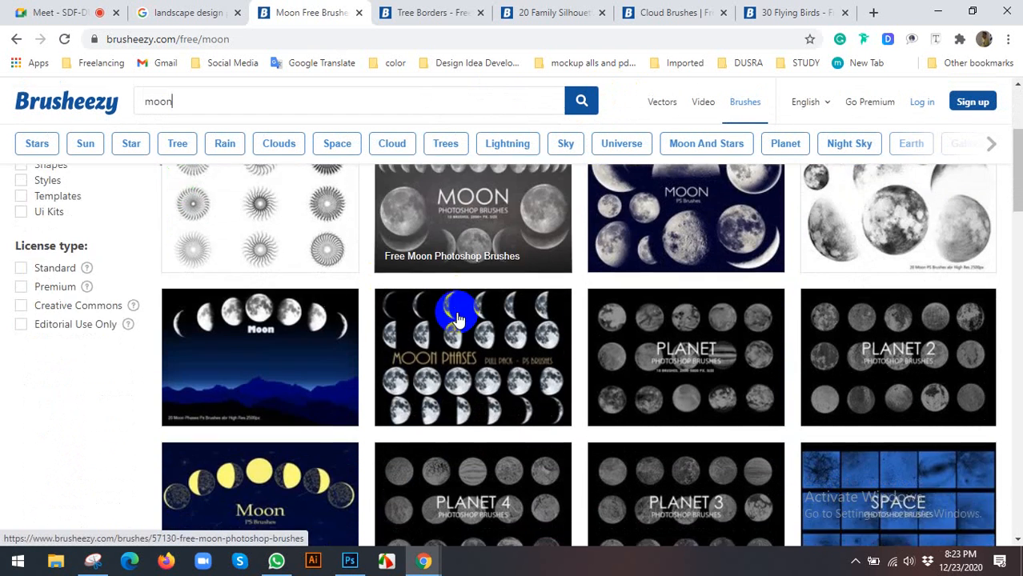
pyautogui.scroll(3, 461, 319)
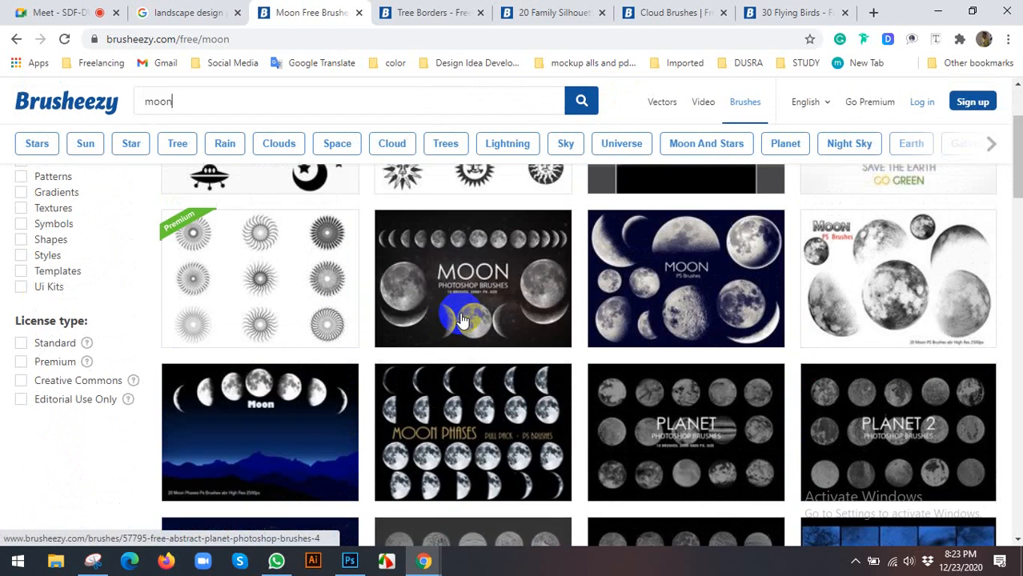
pyautogui.scroll(-7, 539, 328)
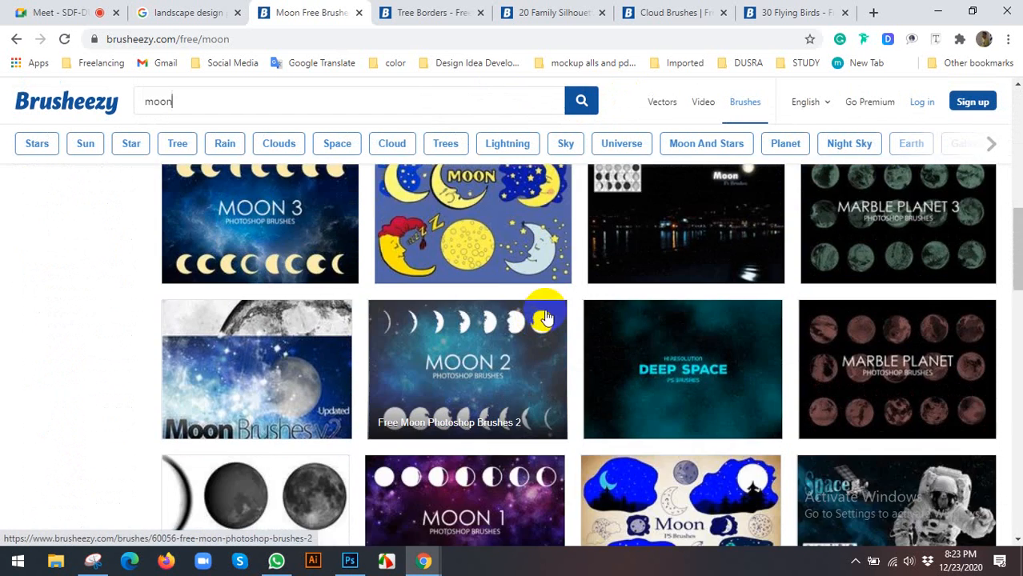
pyautogui.scroll(-2, 544, 316)
pyautogui.scroll(6, 538, 318)
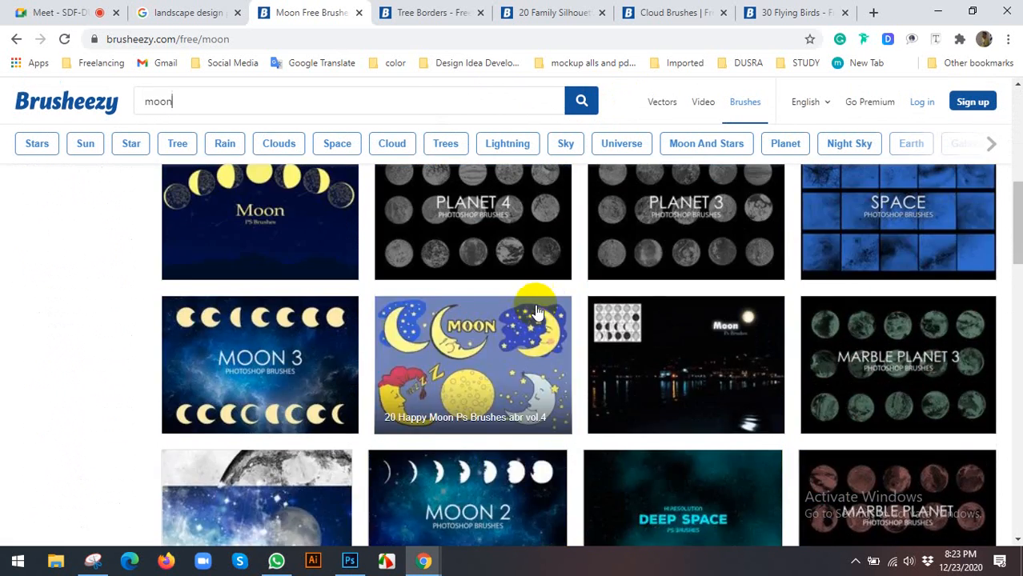
pyautogui.scroll(2, 572, 413)
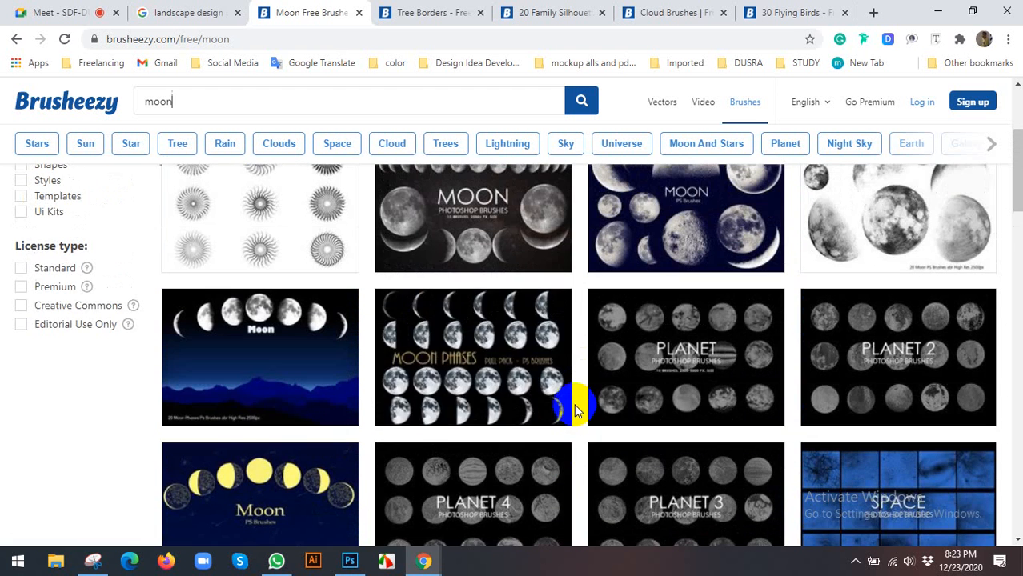
pyautogui.scroll(1, 561, 421)
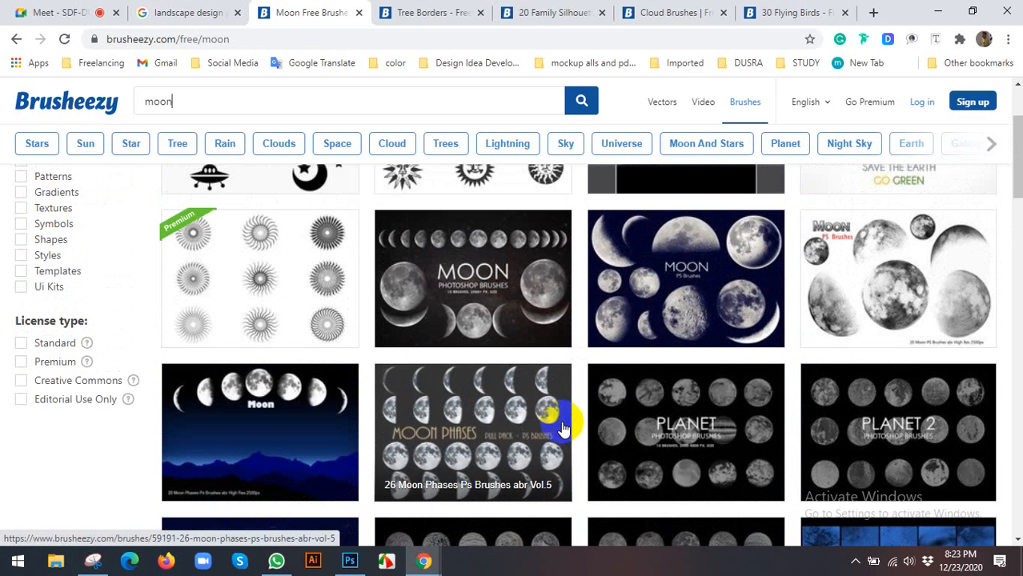
pyautogui.rightClick(650, 274)
pyautogui.click(685, 282)
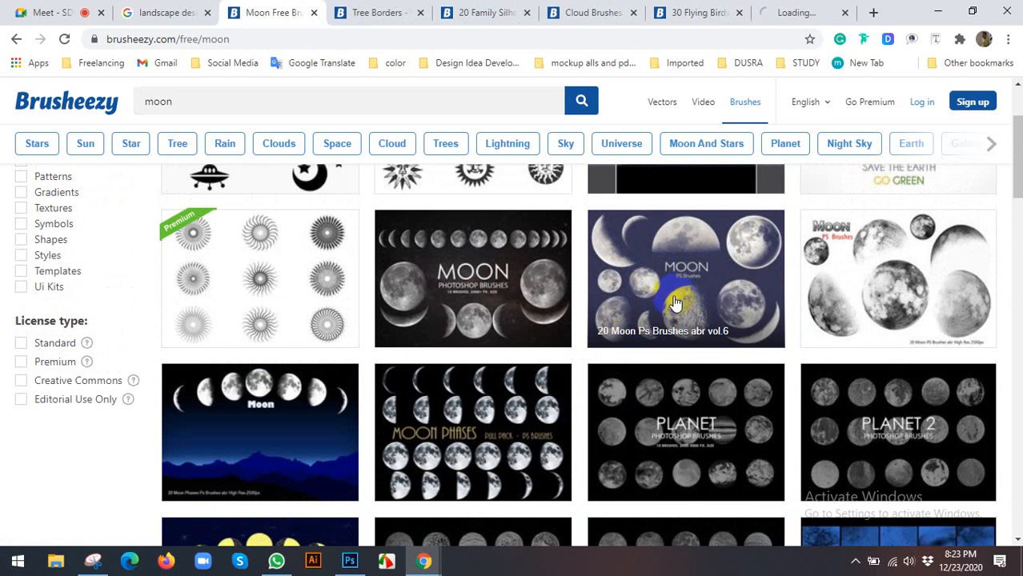
# Switch from the moon results to the Tree Borders page and start the free download of that brush set.
pyautogui.scroll(-1, 676, 293)
pyautogui.scroll(3, 674, 302)
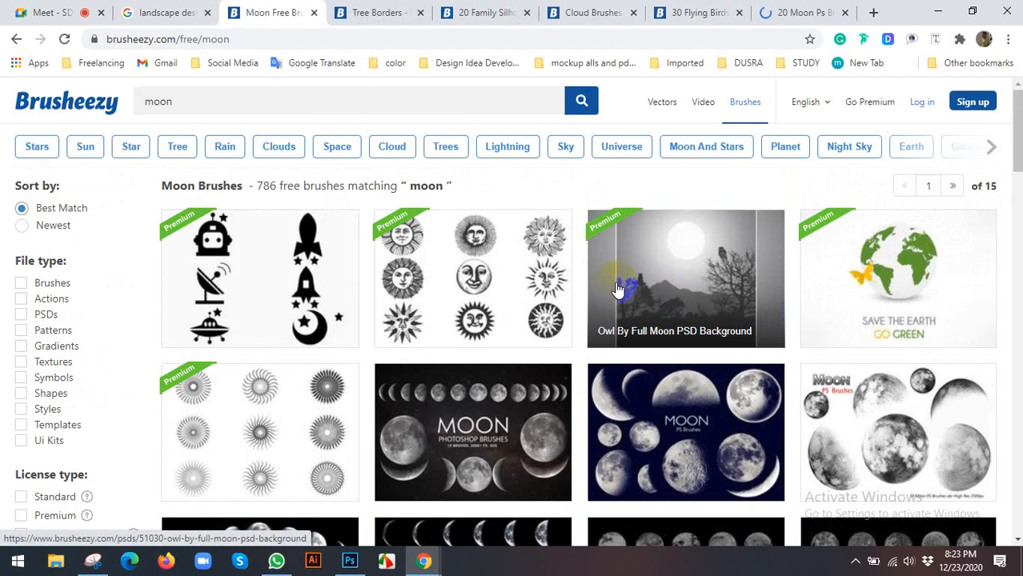
pyautogui.click(356, 8)
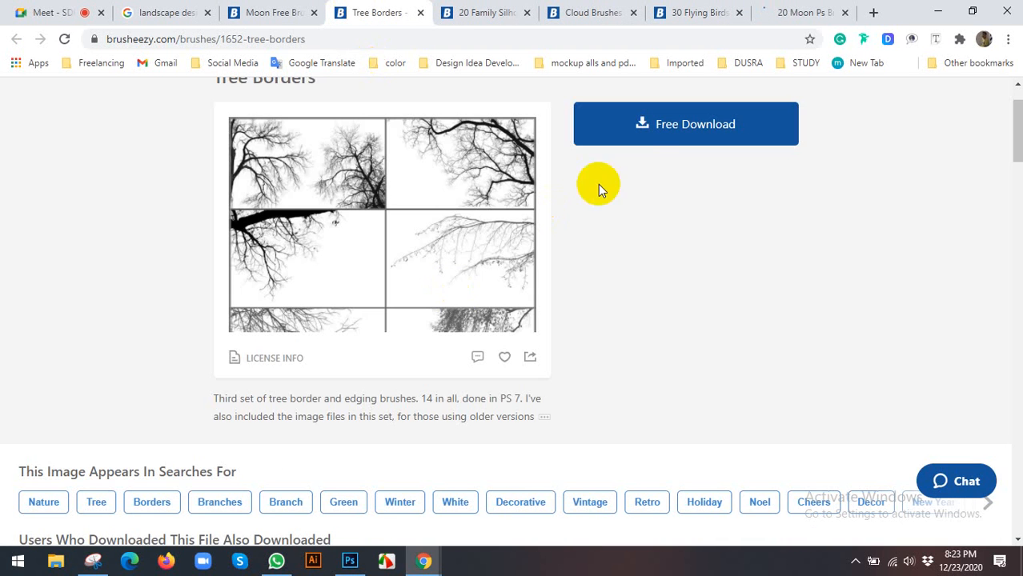
pyautogui.click(640, 142)
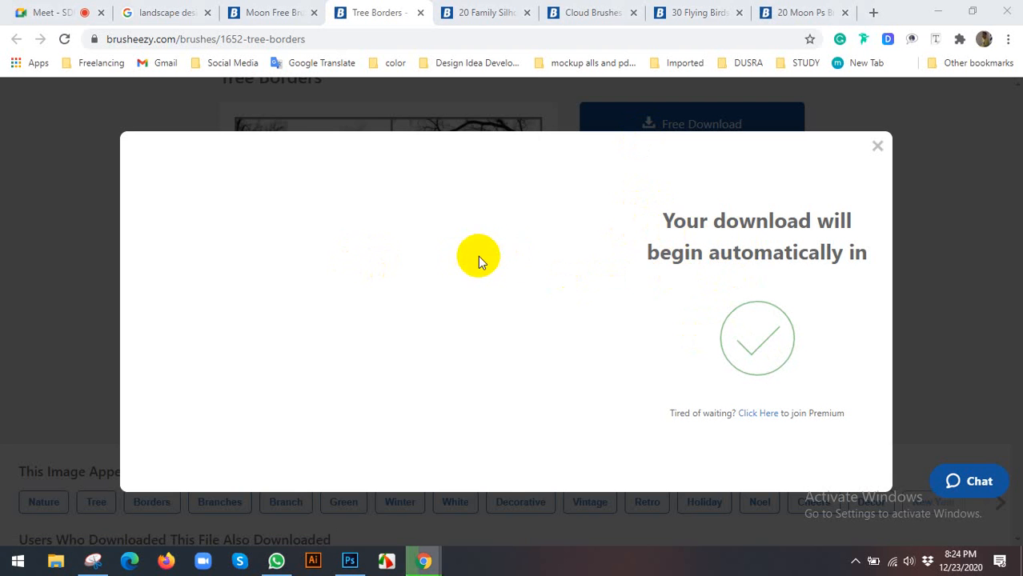
# Save Tree_Borders_III_abr.zip into a new Desktop folder named "Landscape Design in phtoshop" and close the Tree Borders page.
pyautogui.scroll(3, 145, 191)
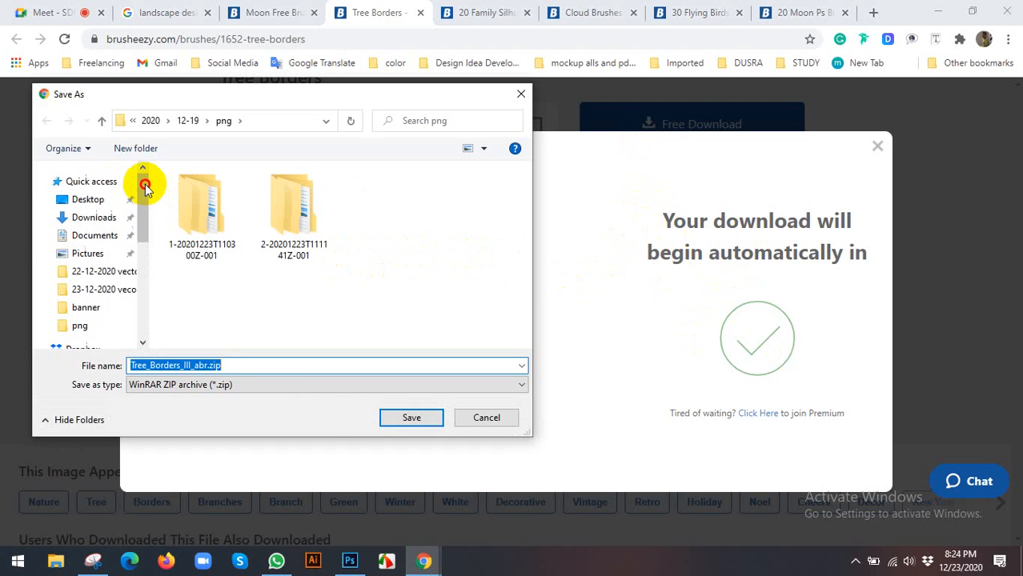
pyautogui.click(81, 199)
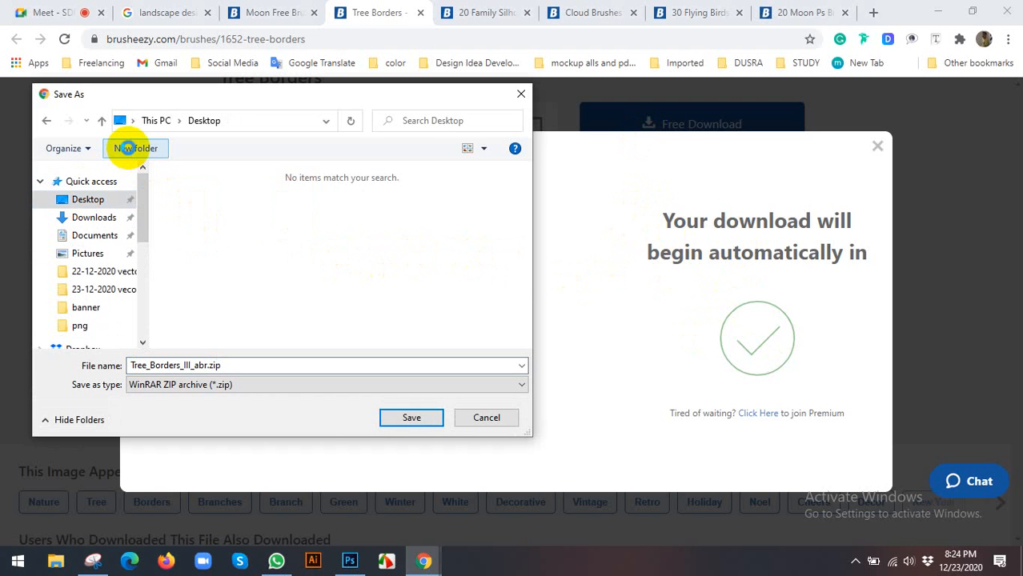
pyautogui.click(129, 148)
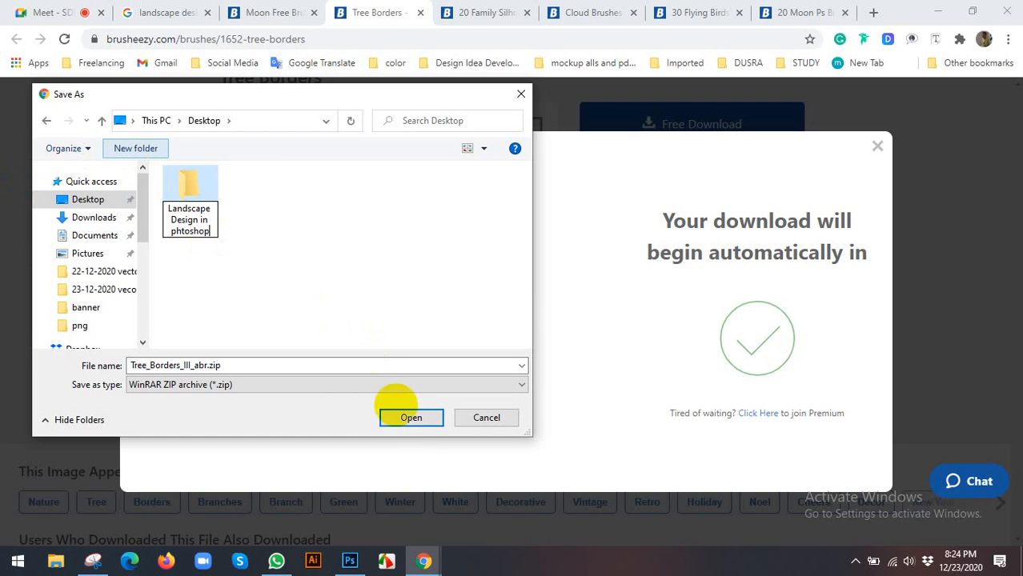
pyautogui.press('Return')
pyautogui.click(416, 417)
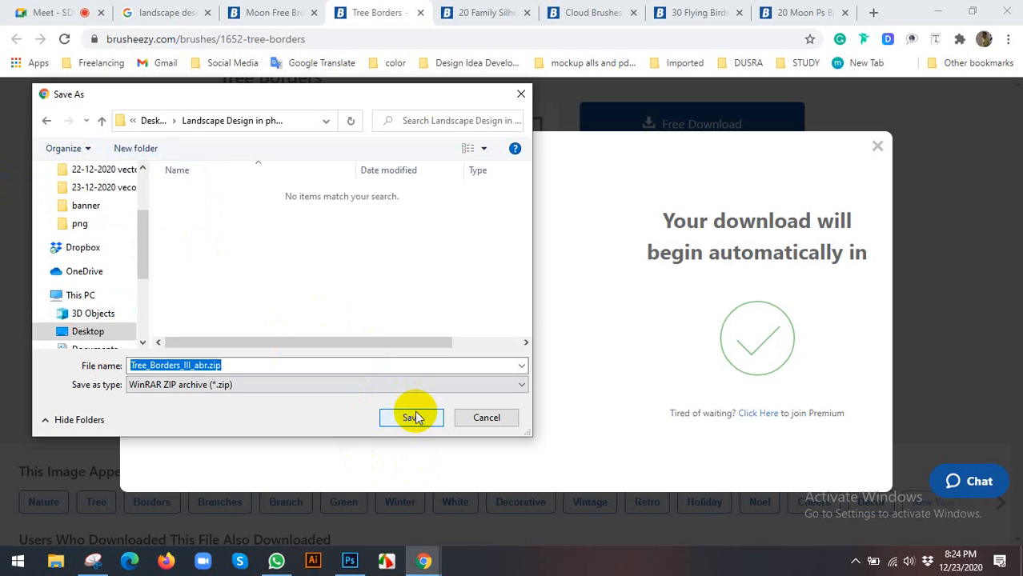
pyautogui.click(411, 418)
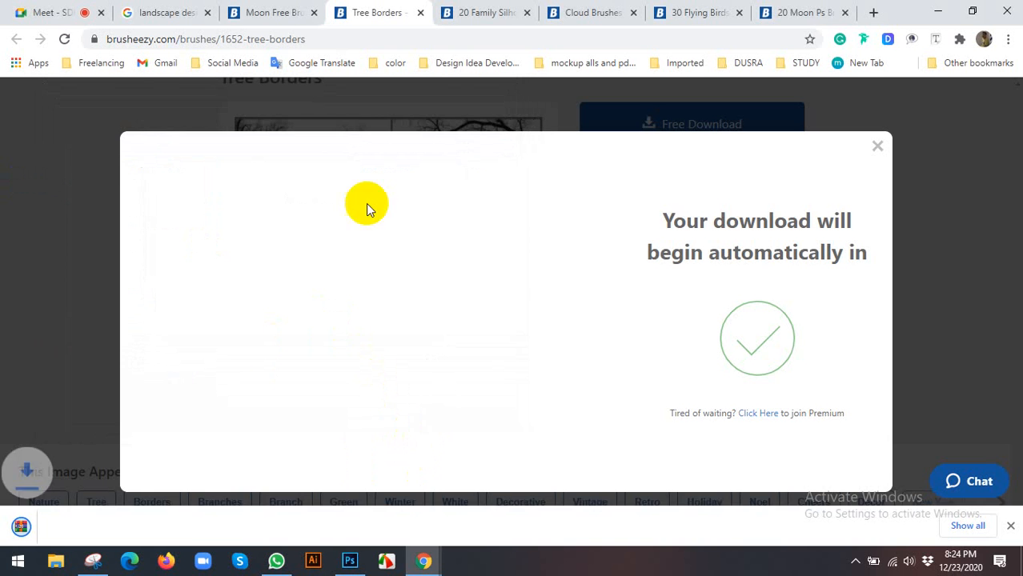
pyautogui.click(419, 12)
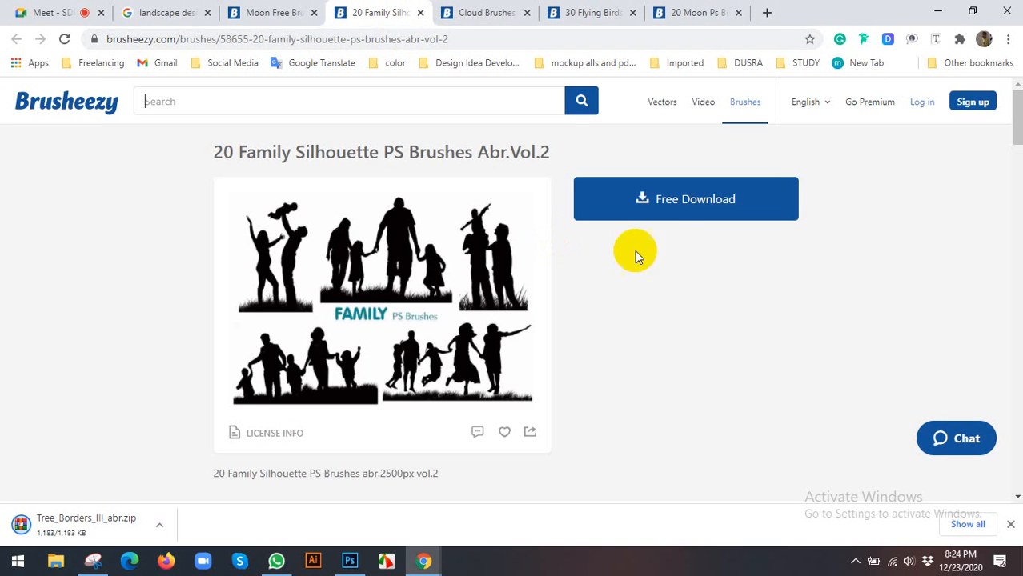
# Download the 20 Family Silhouette brush set as 20_Family_PS_Brushes_abr_vol_2.zip into the same folder and close its page.
pyautogui.click(677, 208)
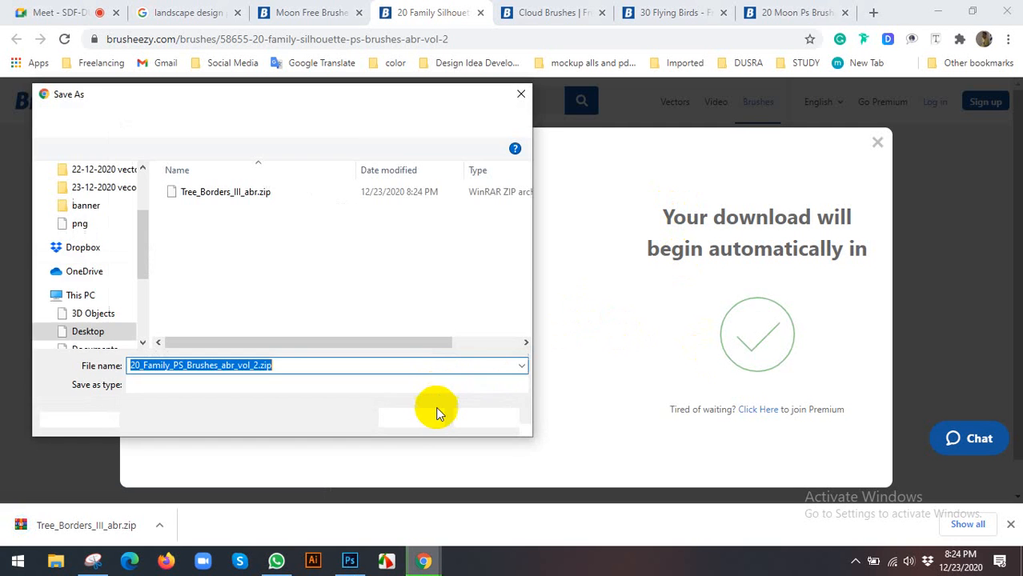
pyautogui.click(415, 419)
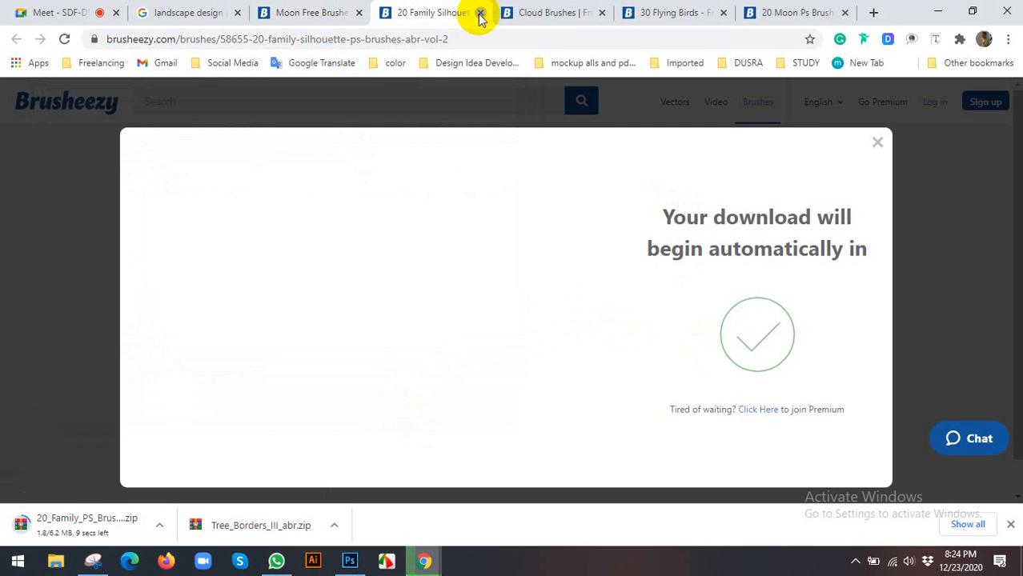
pyautogui.click(480, 12)
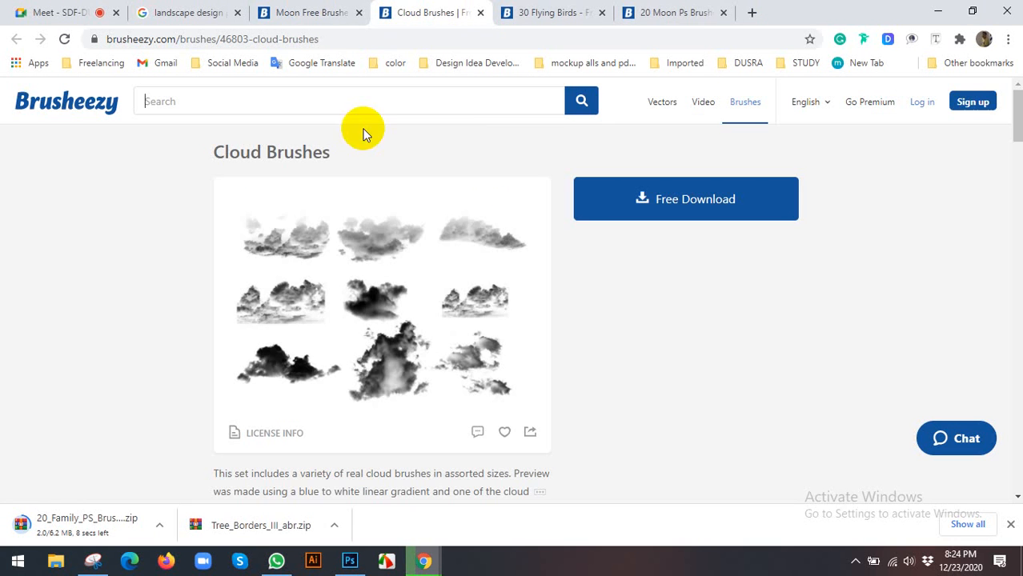
# Start the free downloads of the Cloud Brushes, 30 Flying Birds and 20 Moon Ps Brushes sets from their open pages.
pyautogui.click(674, 213)
pyautogui.click(613, 12)
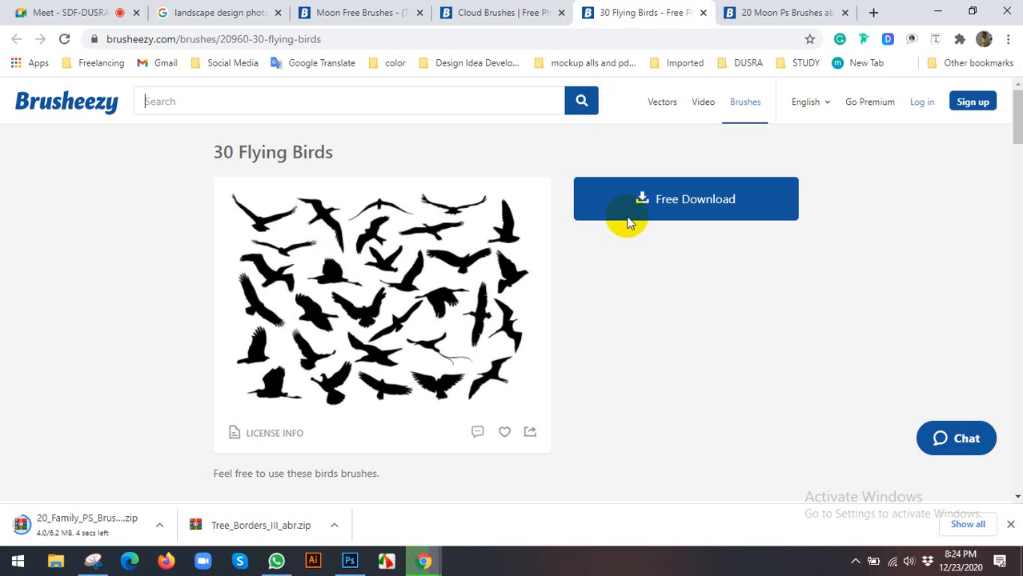
pyautogui.click(690, 196)
pyautogui.click(785, 11)
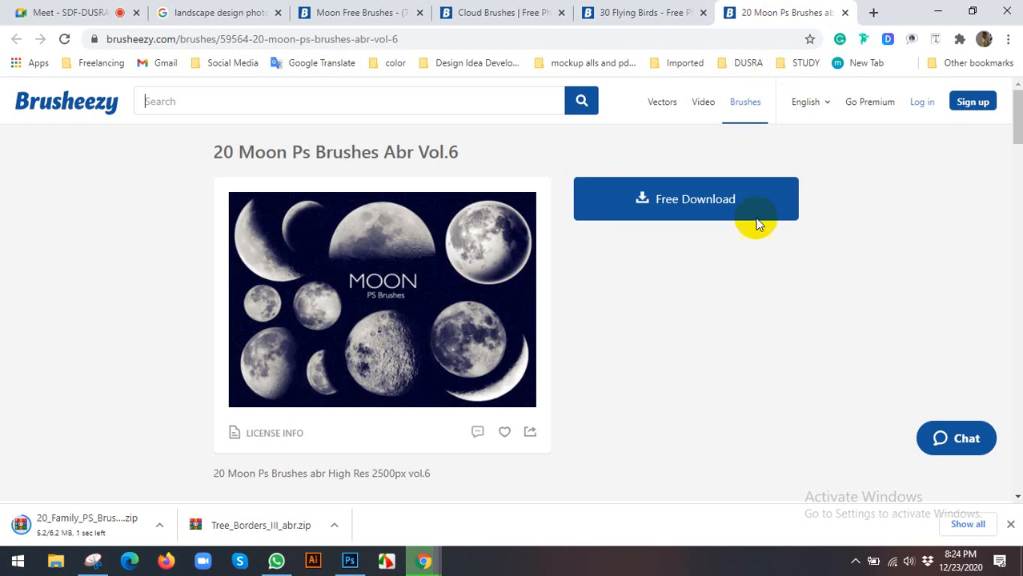
pyautogui.click(700, 199)
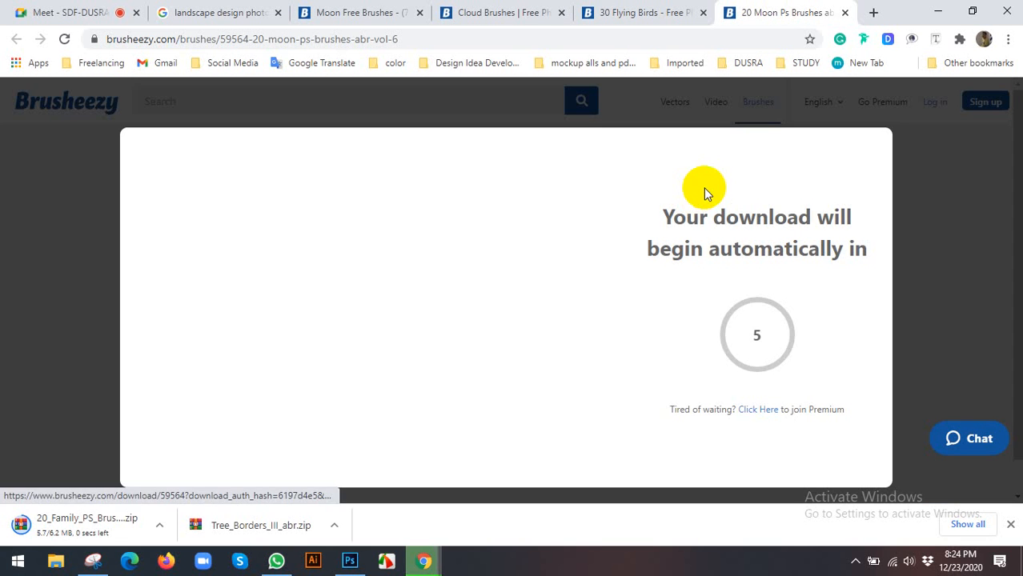
# Save the cloud, moon and flying birds zip files into the landscape project folder and close the three brush pages.
pyautogui.click(497, 12)
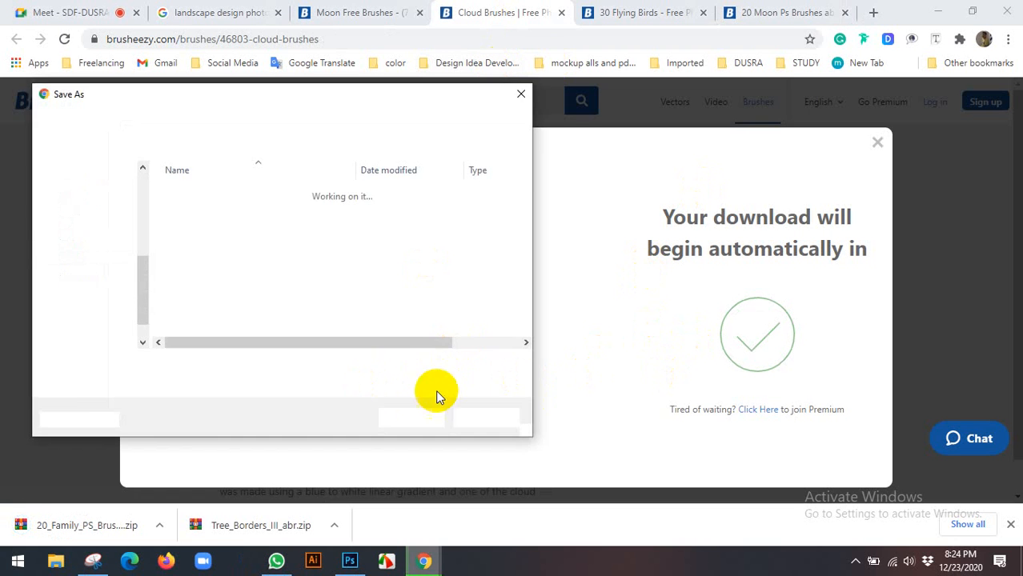
pyautogui.click(418, 417)
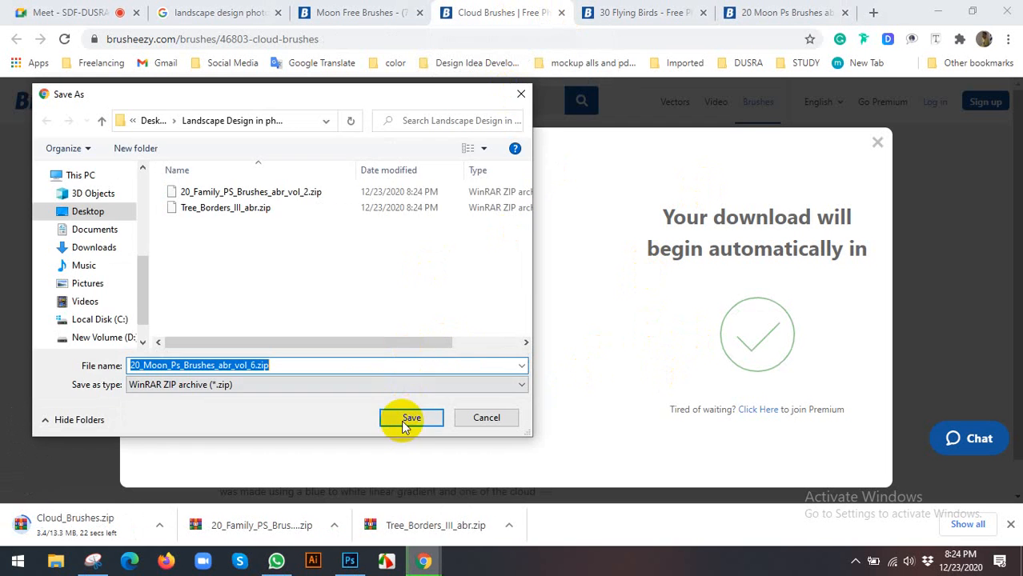
pyautogui.click(406, 417)
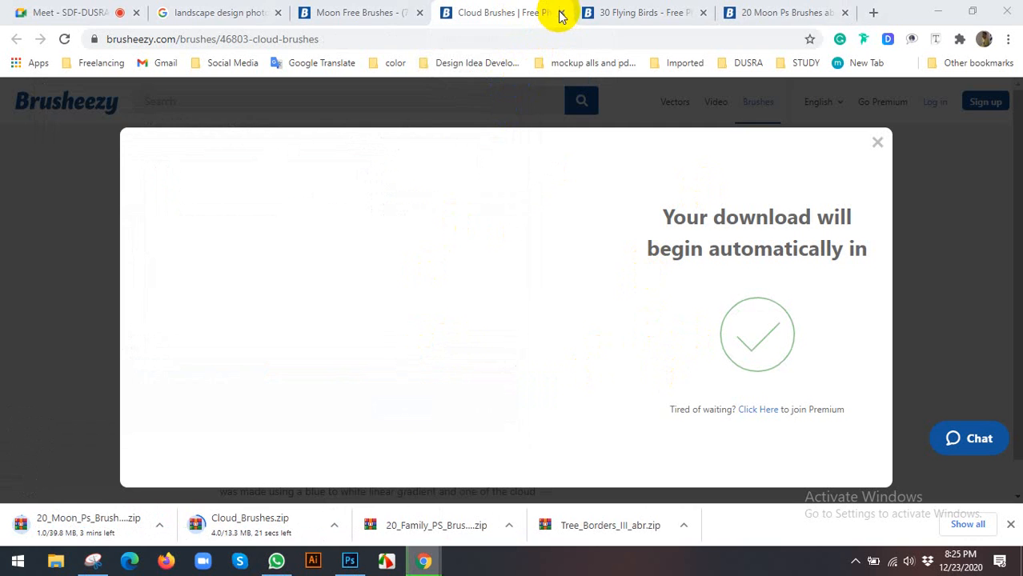
pyautogui.click(406, 417)
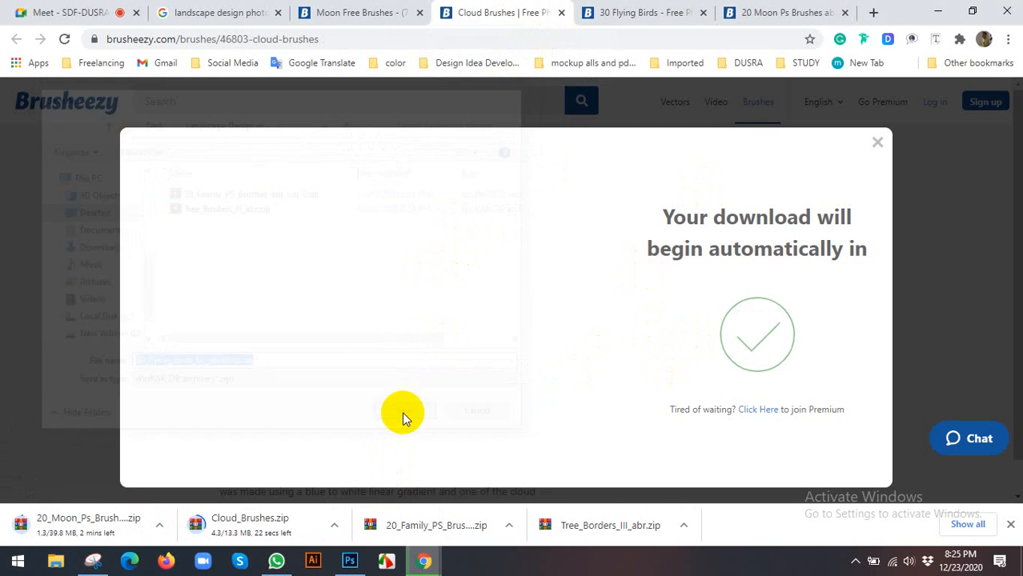
pyautogui.click(564, 13)
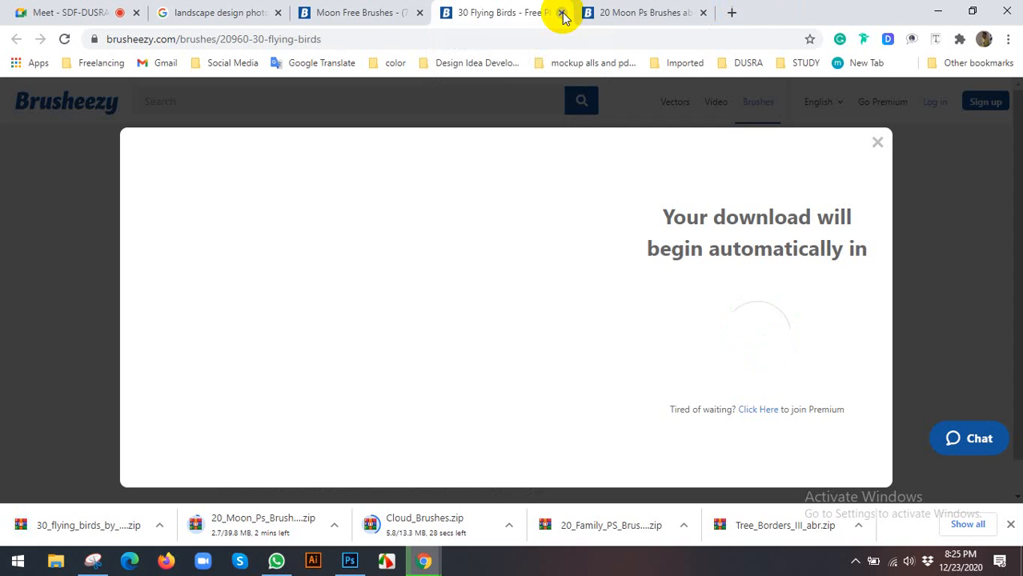
pyautogui.click(564, 13)
pyautogui.click(564, 13)
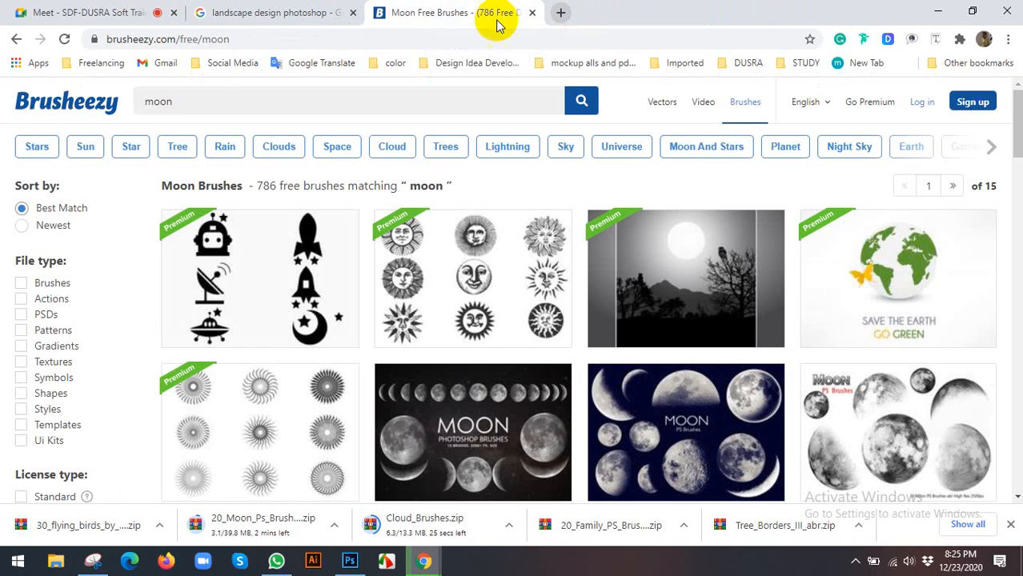
# Switch to Photoshop and set the foreground color to light blue, RGB 180, 231, 255.
pyautogui.click(120, 12)
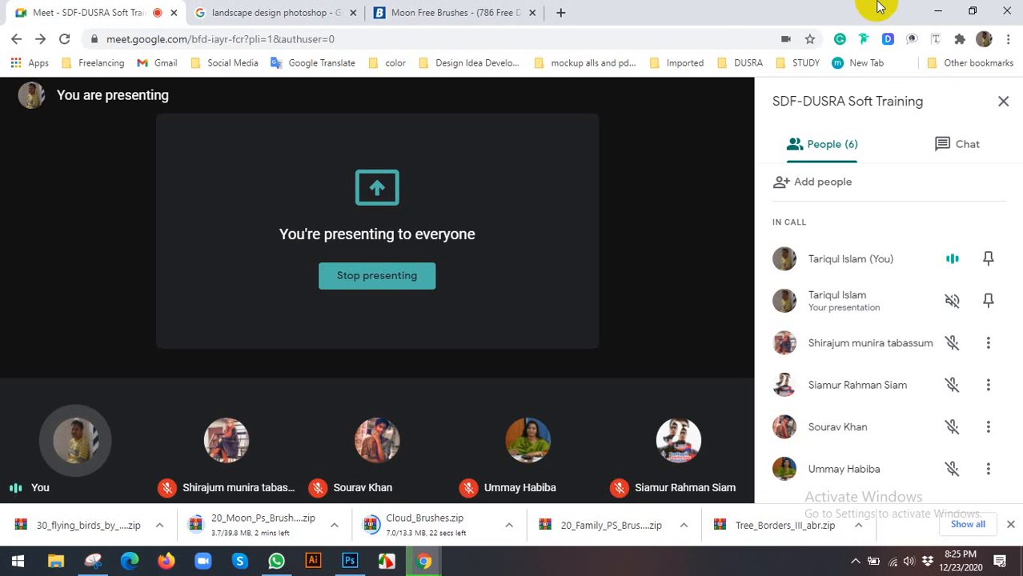
pyautogui.click(349, 562)
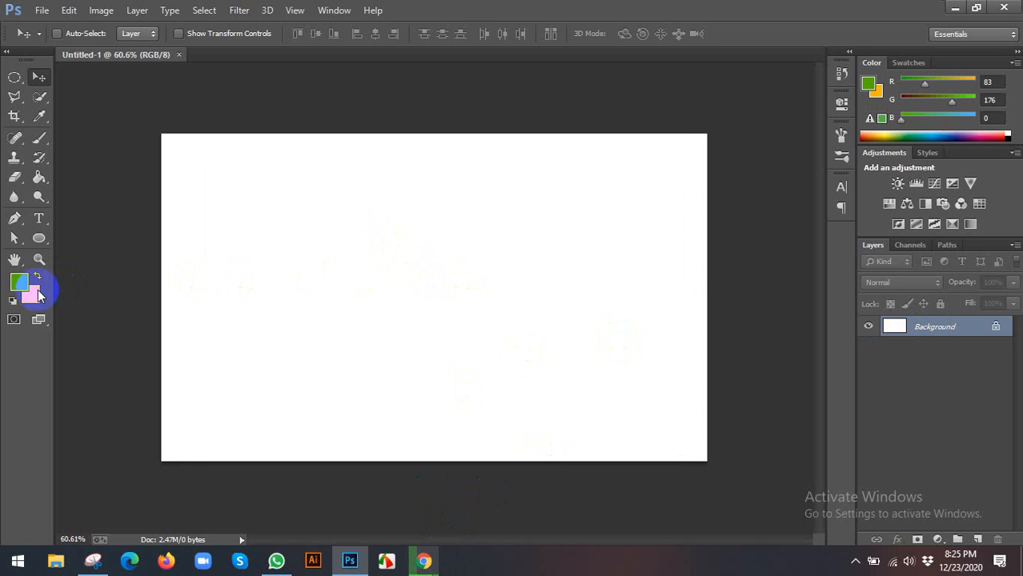
pyautogui.click(19, 284)
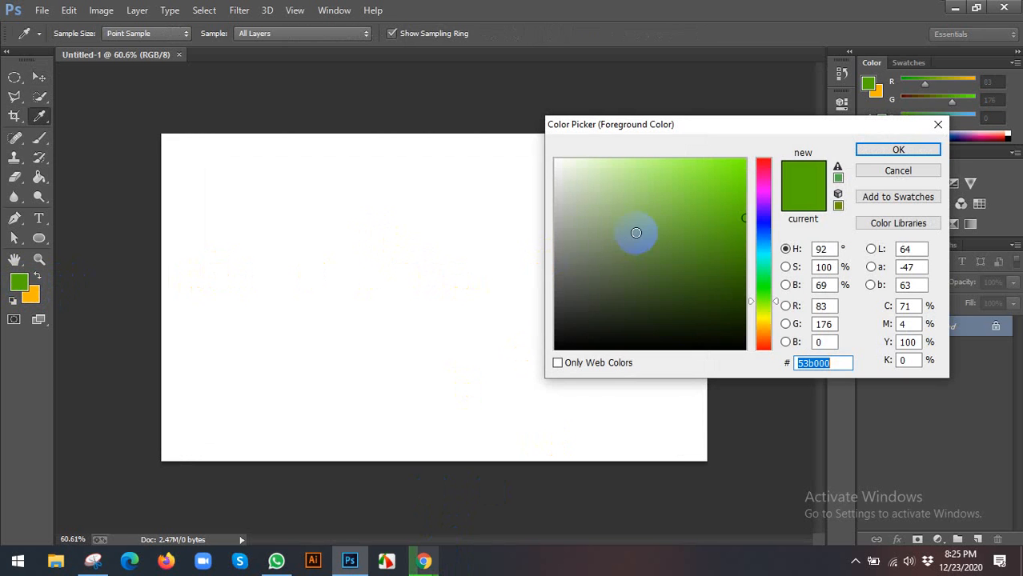
pyautogui.click(764, 251)
pyautogui.moveTo(764, 253); pyautogui.dragTo(764, 252)
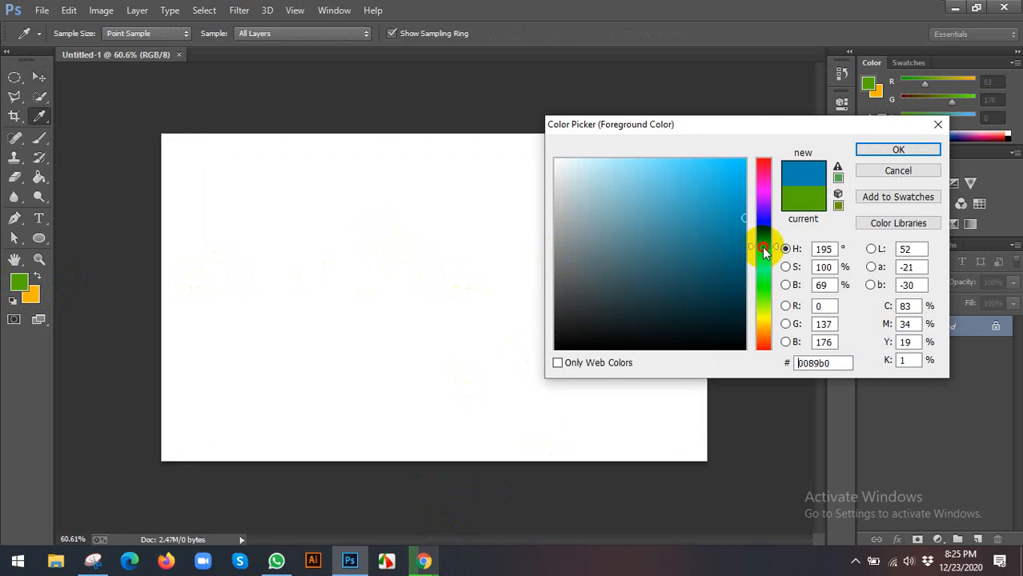
pyautogui.click(611, 158)
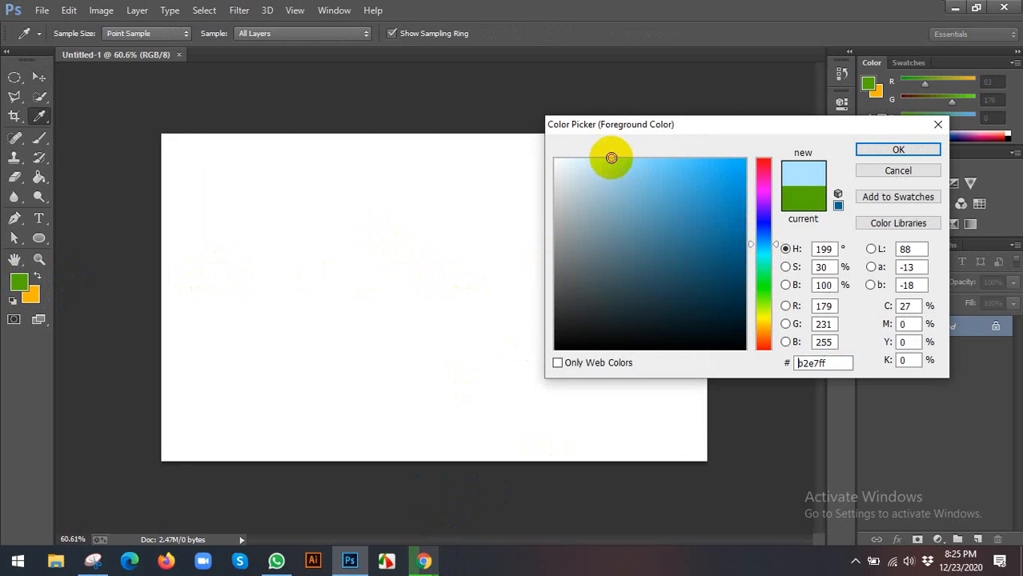
pyautogui.click(885, 152)
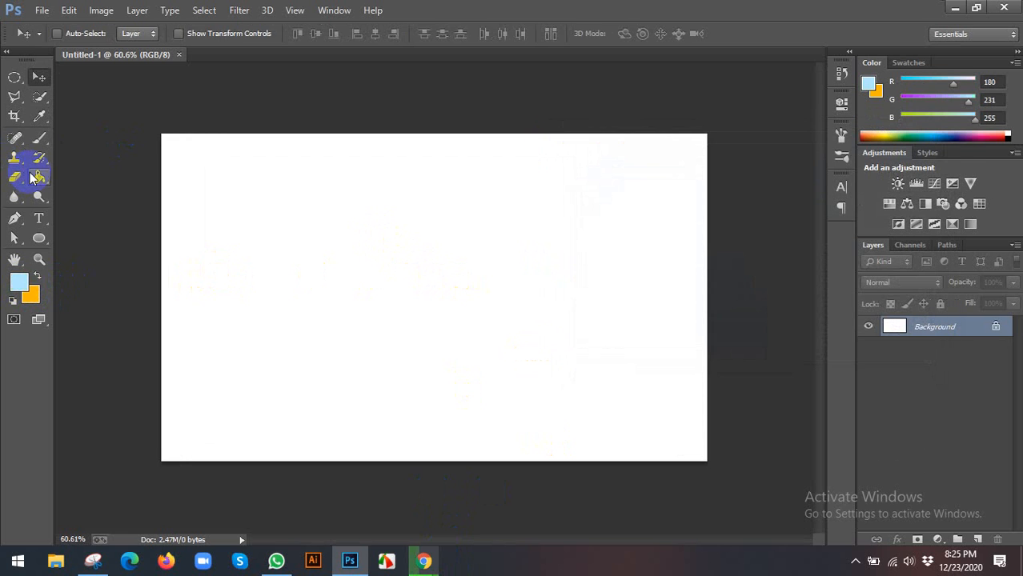
# Fill the white Background layer with the light blue foreground color using the Paint Bucket, and return to the Move tool.
pyautogui.click(35, 178)
pyautogui.click(88, 187)
pyautogui.click(302, 214)
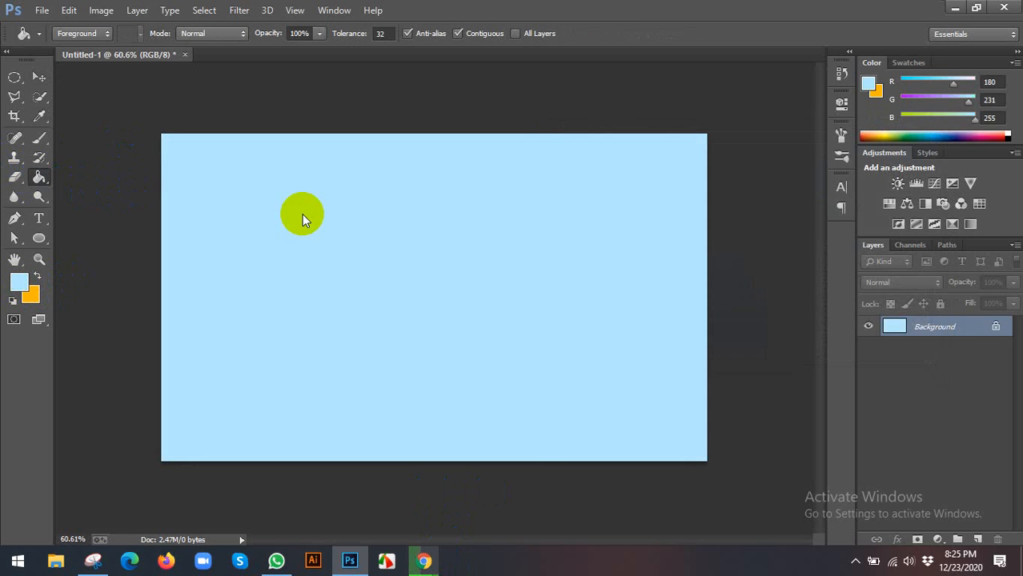
pyautogui.click(39, 77)
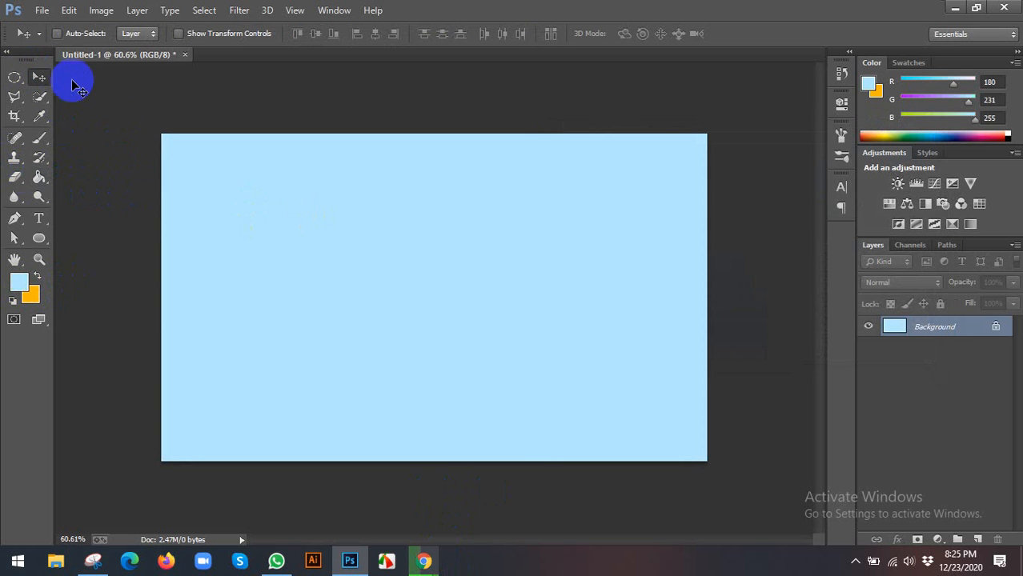
# Save the document as a Photoshop file named "landscape design" in the Desktop folder "Landscape Design in phtoshop".
pyautogui.scroll(-1, 112, 94)
pyautogui.click(40, 10)
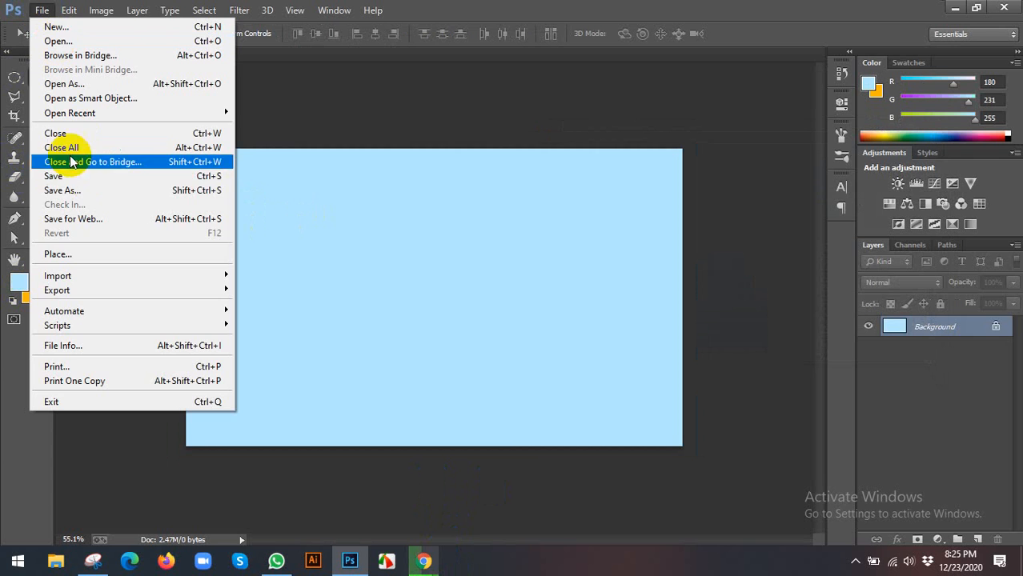
pyautogui.click(67, 182)
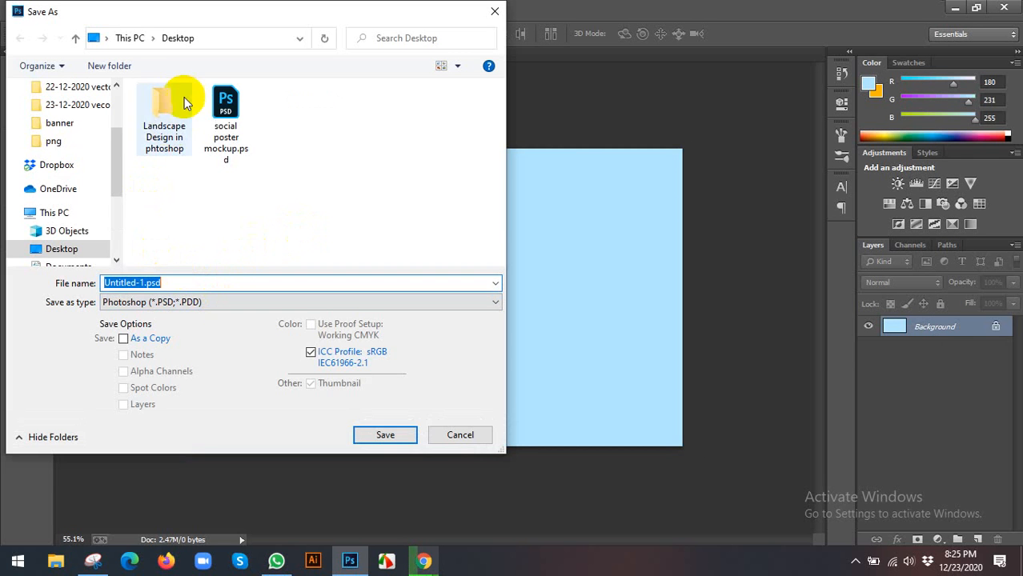
pyautogui.scroll(3, 105, 103)
pyautogui.click(64, 120)
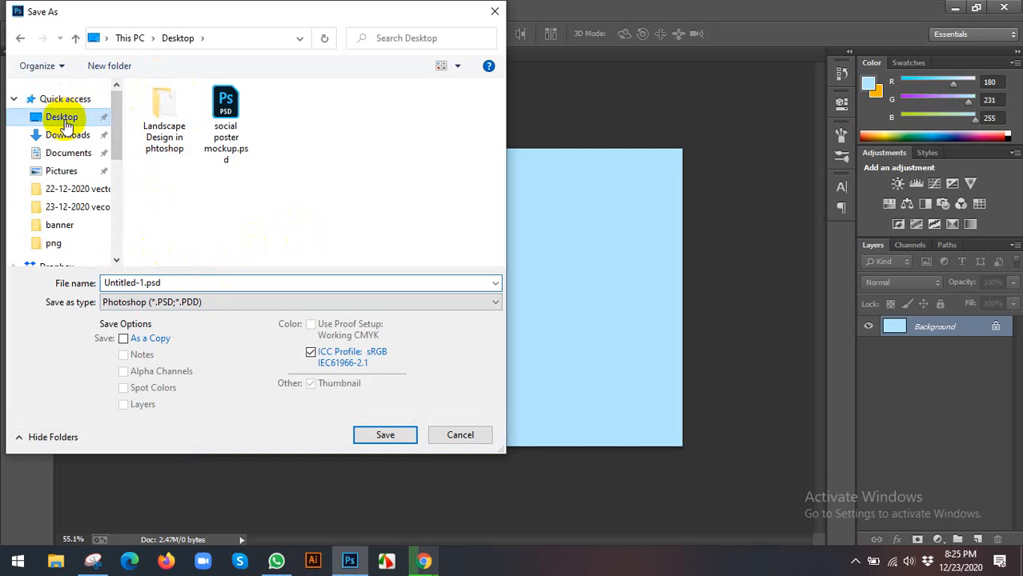
pyautogui.doubleClick(168, 142)
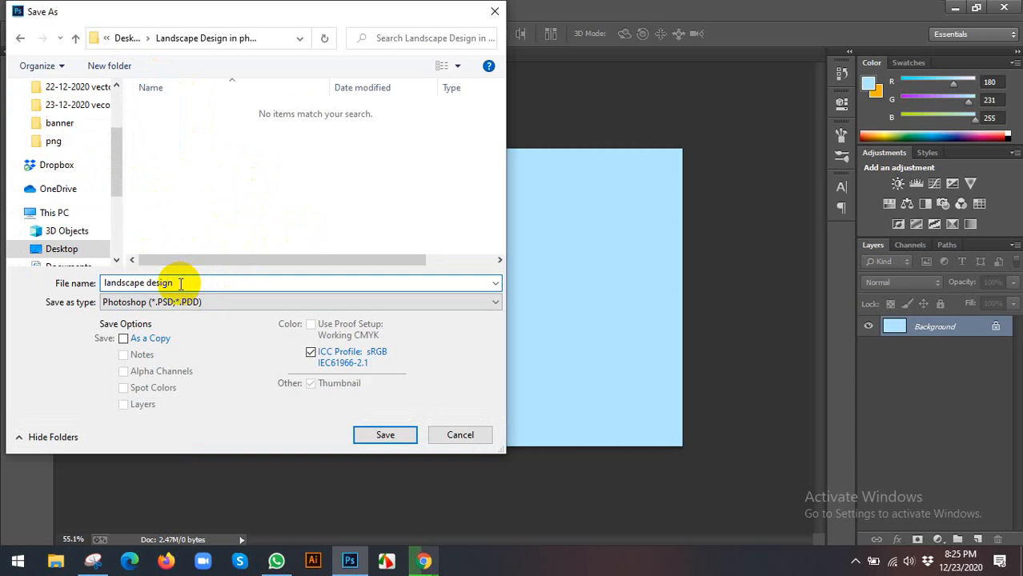
pyautogui.press('Return')
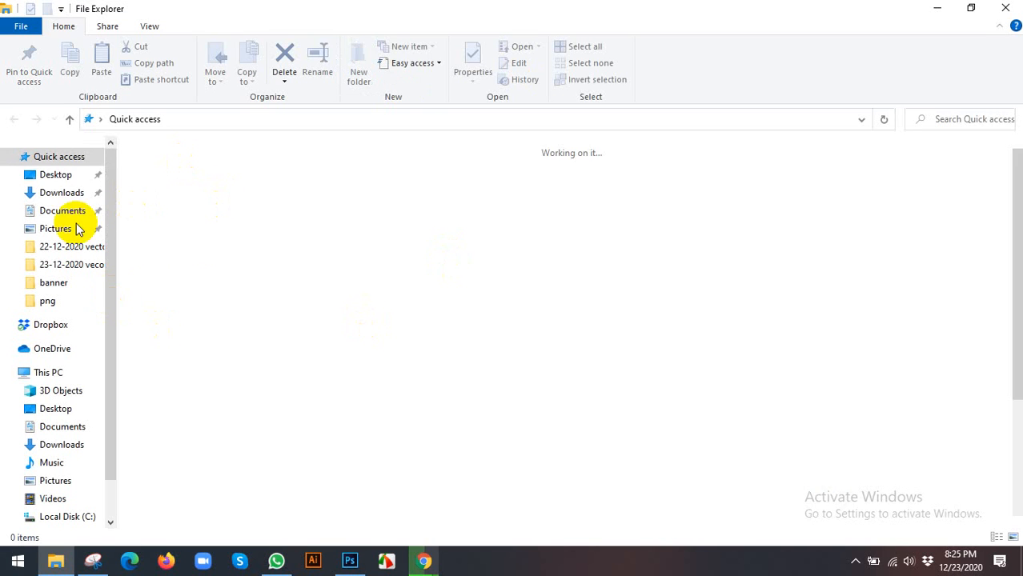
# Open the "Landscape Design in phtoshop" folder from the Desktop in File Explorer and create a subfolder named "Brush" in it.
pyautogui.click(54, 180)
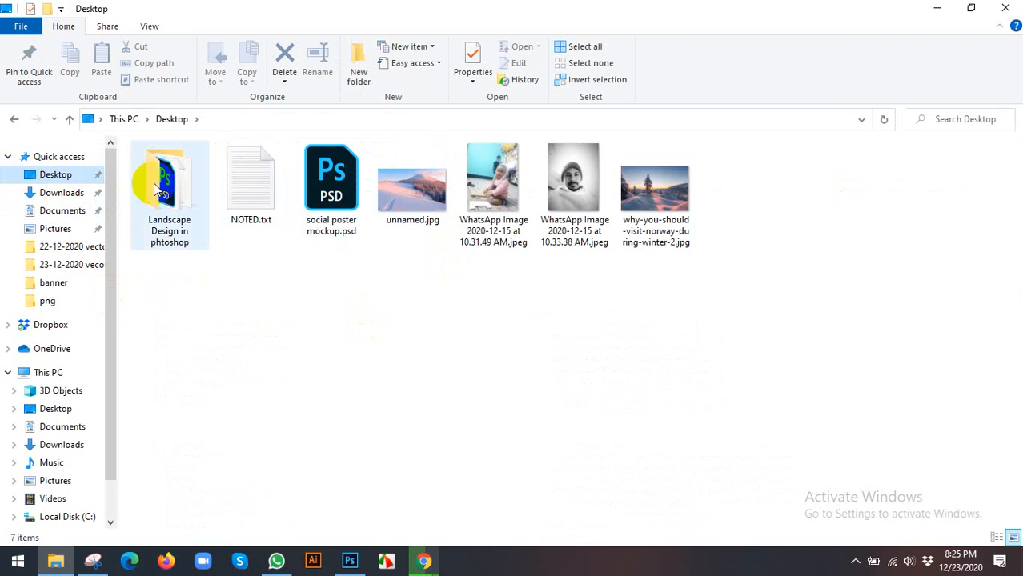
pyautogui.doubleClick(148, 193)
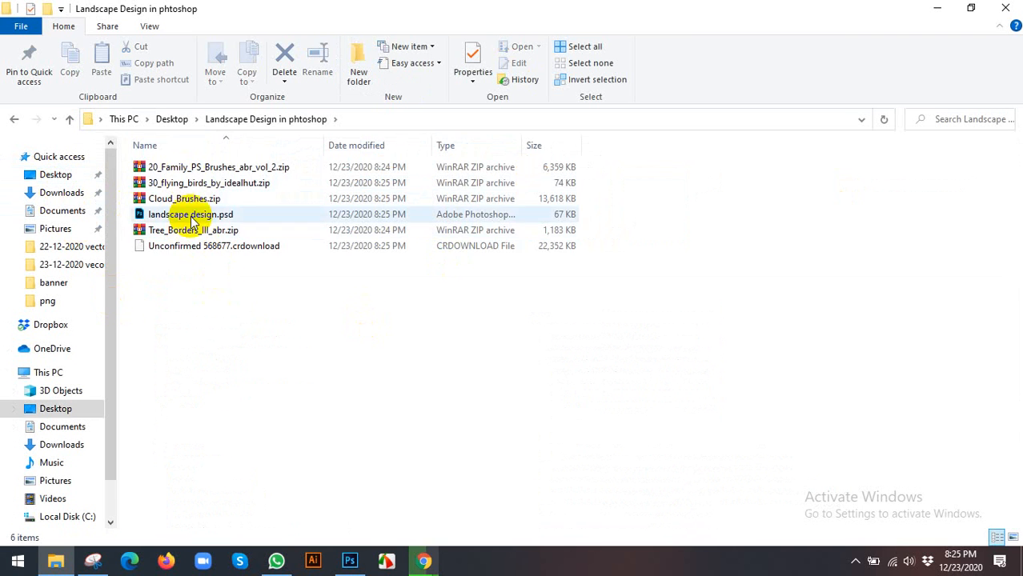
pyautogui.click(358, 83)
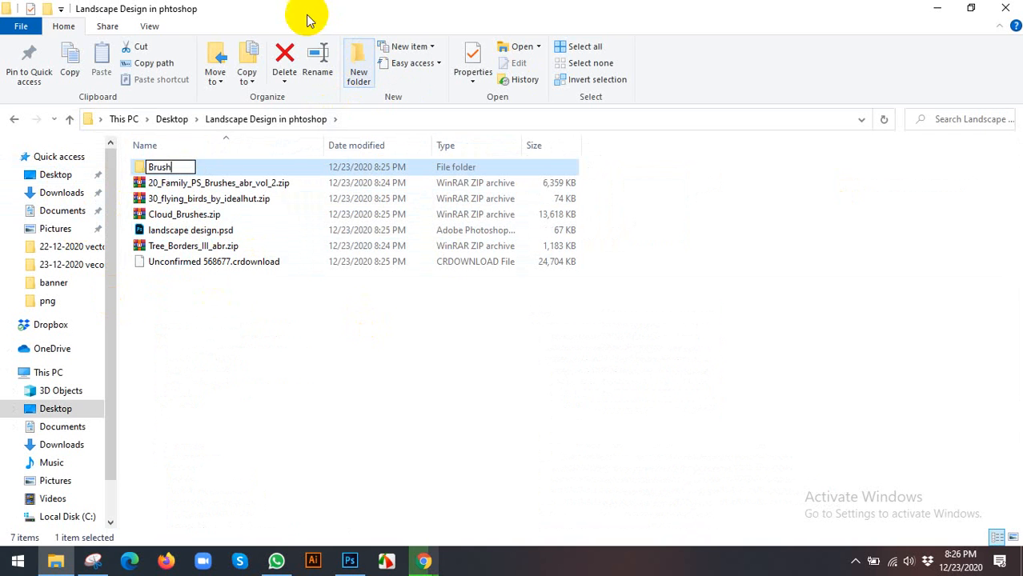
pyautogui.click(152, 249)
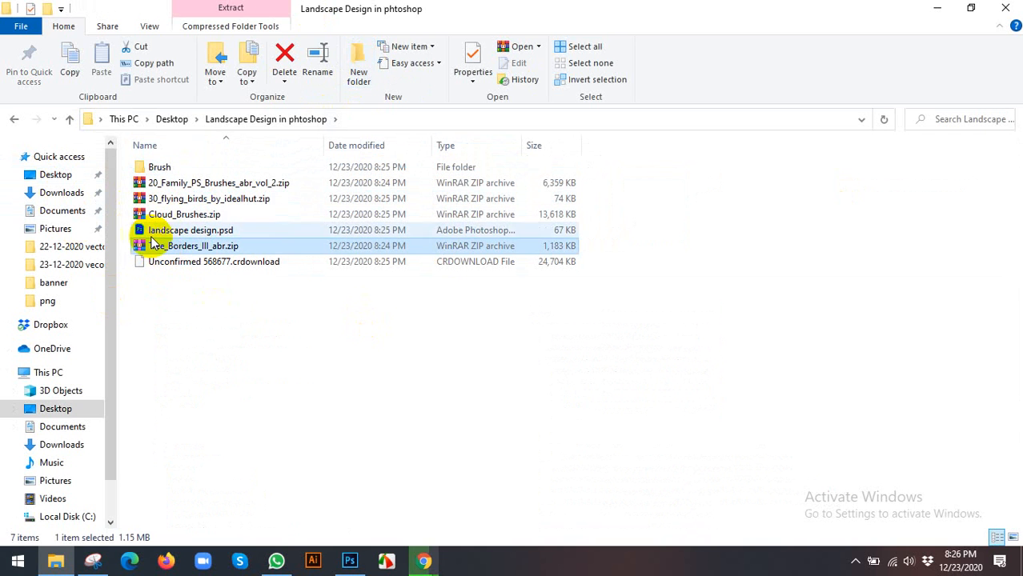
# Move the family, flying birds, cloud and tree border brush ZIP archives into the Brush folder.
pyautogui.keyDown('ctrl'); pyautogui.click(165, 215); pyautogui.keyUp('ctrl')
pyautogui.keyDown('ctrl'); pyautogui.click(163, 200); pyautogui.keyUp('ctrl')
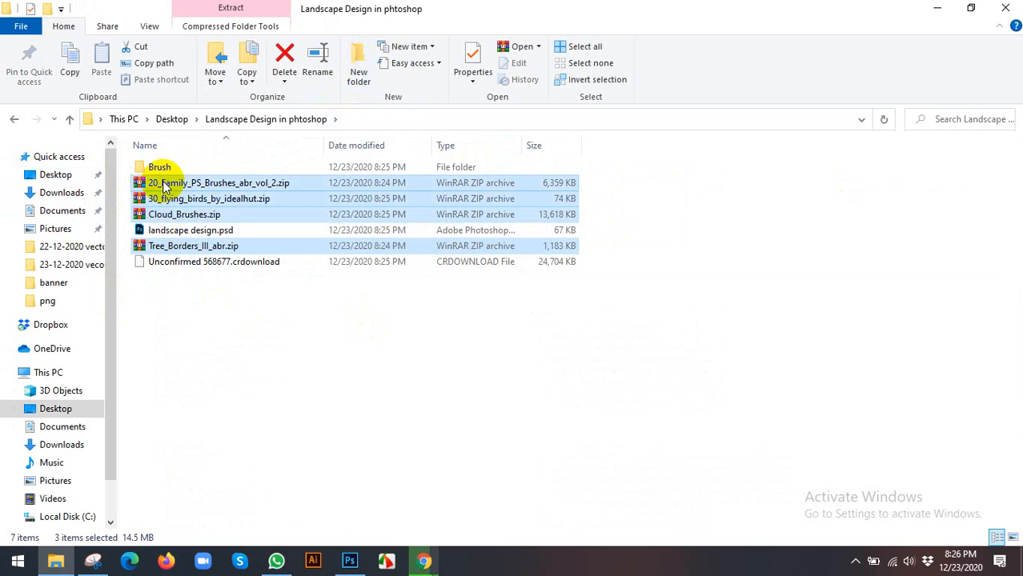
pyautogui.moveTo(152, 186); pyautogui.dragTo(151, 168)
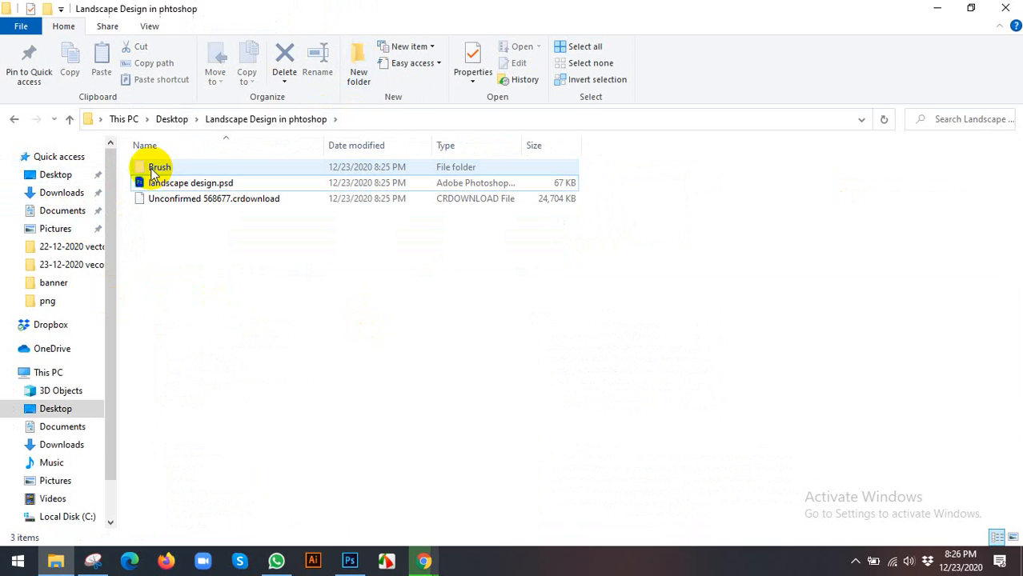
# Check the moon brush download in Chrome, then switch to Photoshop and open the Brush tool's preset options.
pyautogui.moveTo(424, 561)
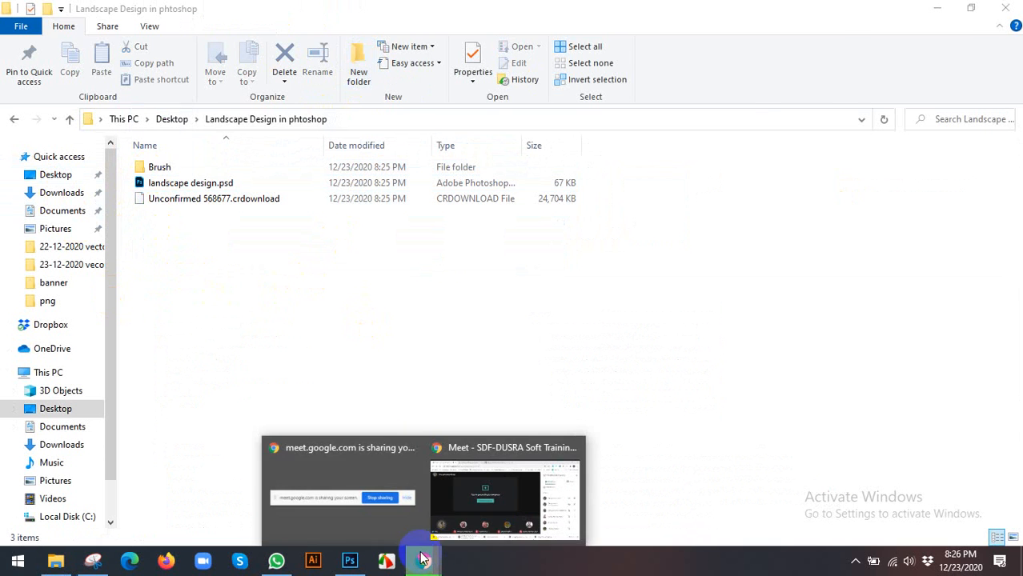
pyautogui.click(450, 509)
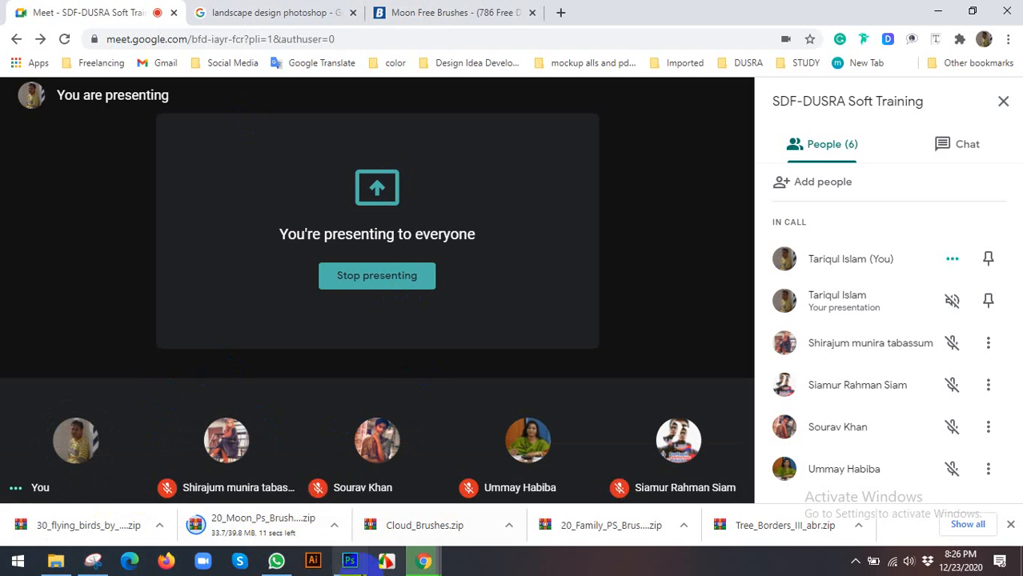
pyautogui.click(349, 560)
pyautogui.moveTo(44, 139); pyautogui.dragTo(90, 137)
pyautogui.click(77, 35)
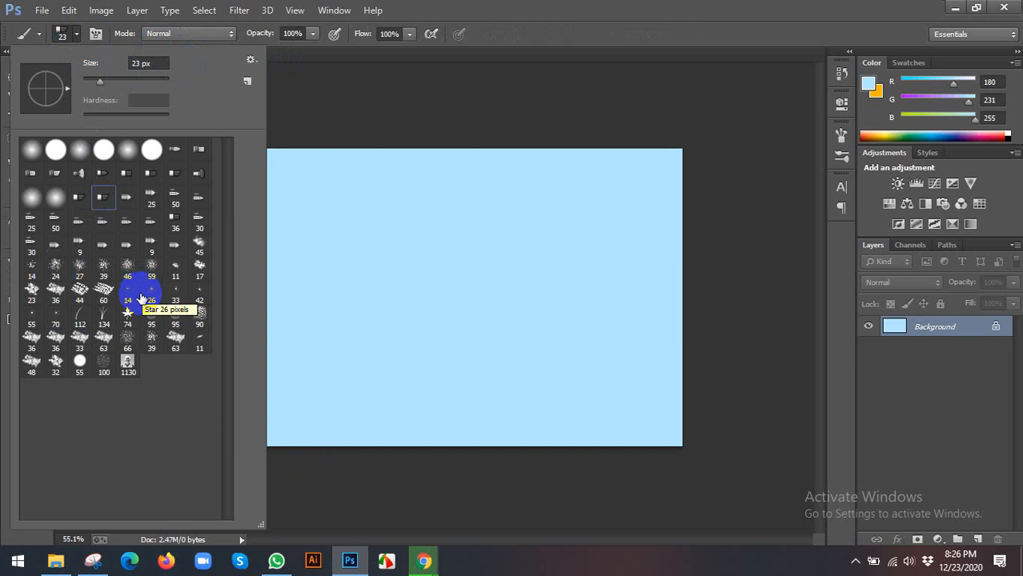
pyautogui.click(250, 62)
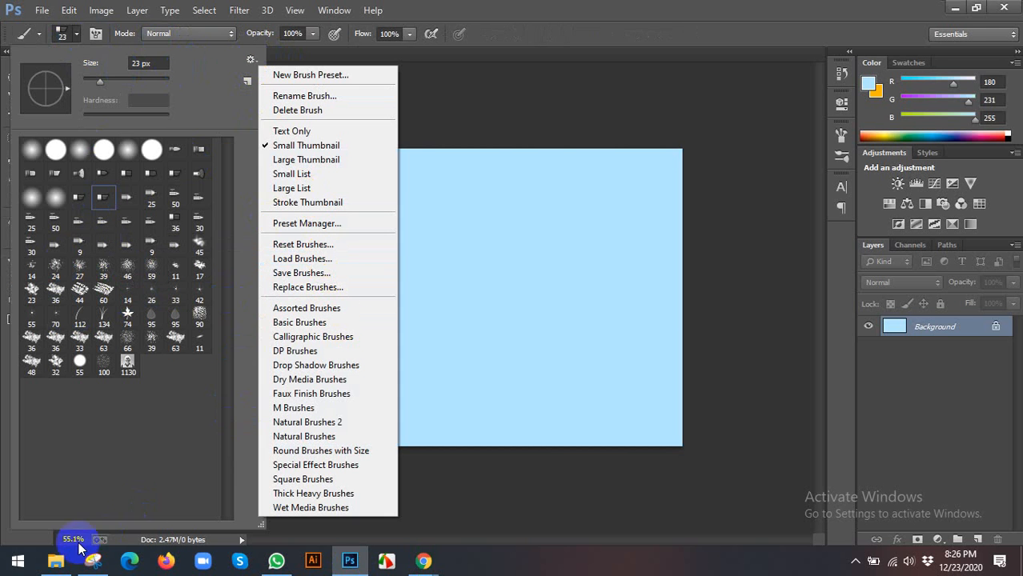
# Switch to File Explorer and move 20_Moon_Ps_Brushes_abr_vol_6.zip into the Brush folder.
pyautogui.click(53, 560)
pyautogui.click(198, 201)
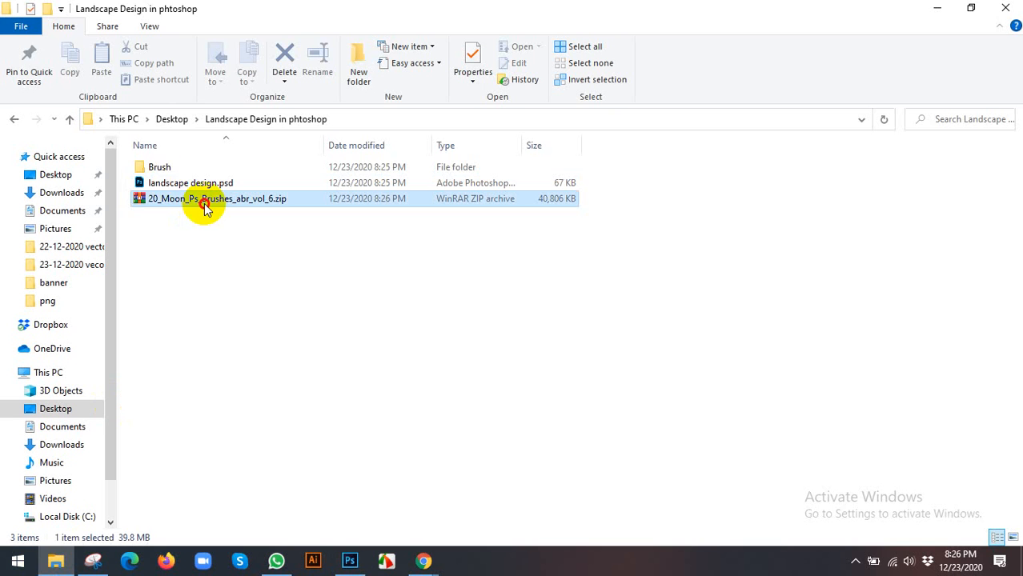
pyautogui.moveTo(158, 203); pyautogui.dragTo(156, 165)
# Open the Brush folder and extract all five brush archives directly into it.
pyautogui.doubleClick(157, 165)
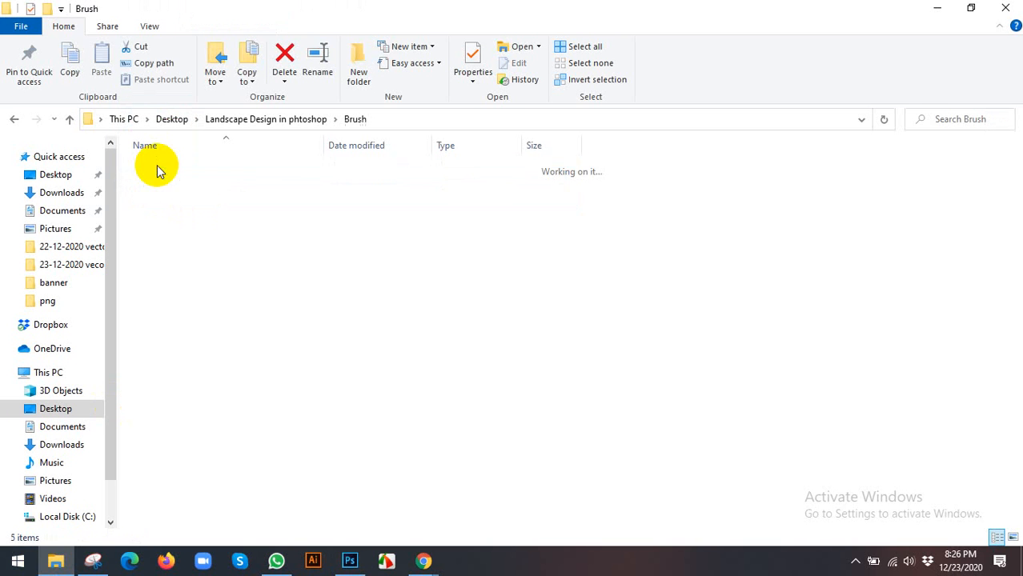
pyautogui.moveTo(170, 271); pyautogui.dragTo(238, 168)
pyautogui.rightClick(236, 169)
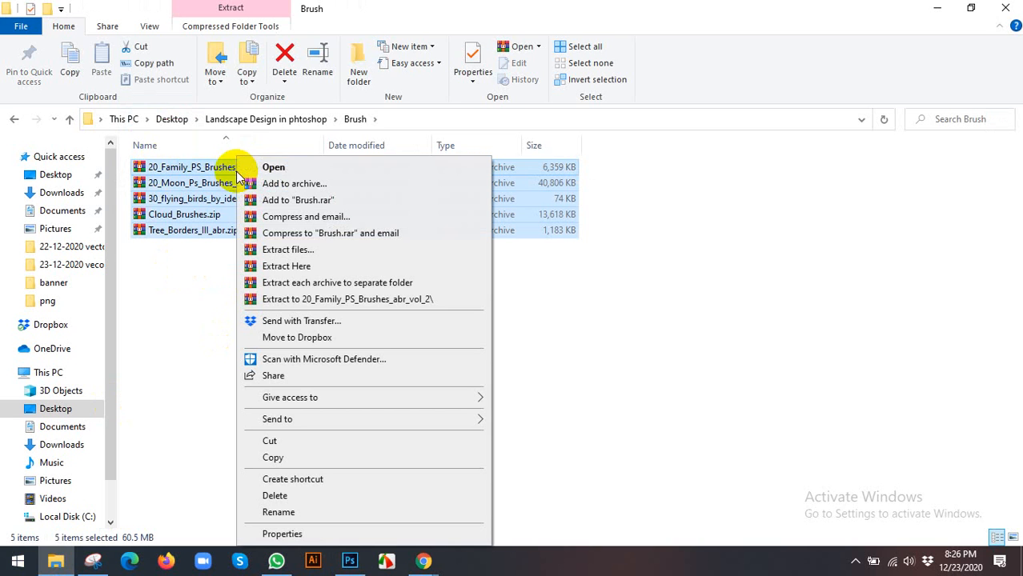
pyautogui.click(287, 267)
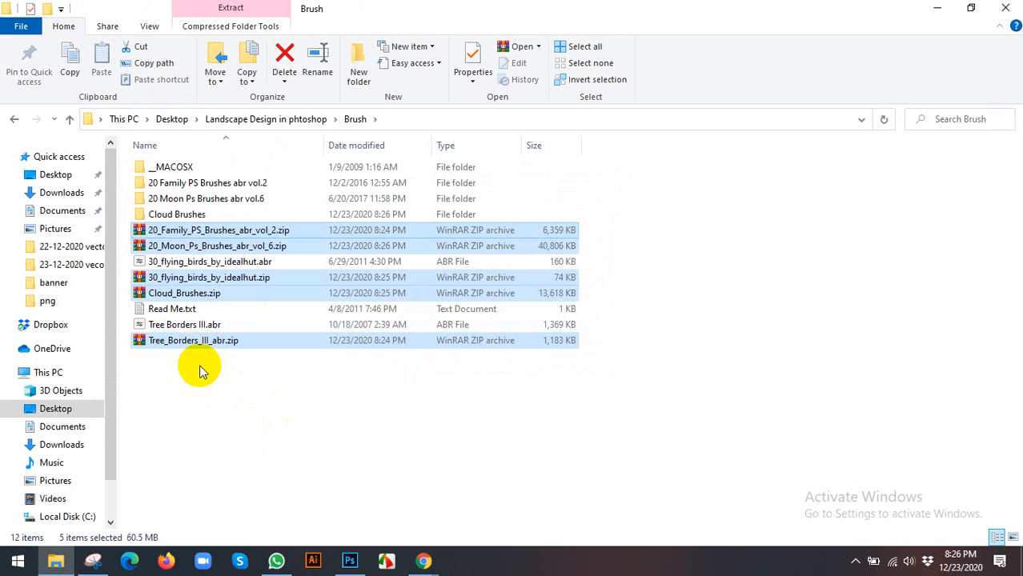
# Delete the ZIP archives, Read Me.txt and the __MACOSX folder from the Brush folder, showing its contents as large icons.
pyautogui.press('Delete')
pyautogui.click(150, 24)
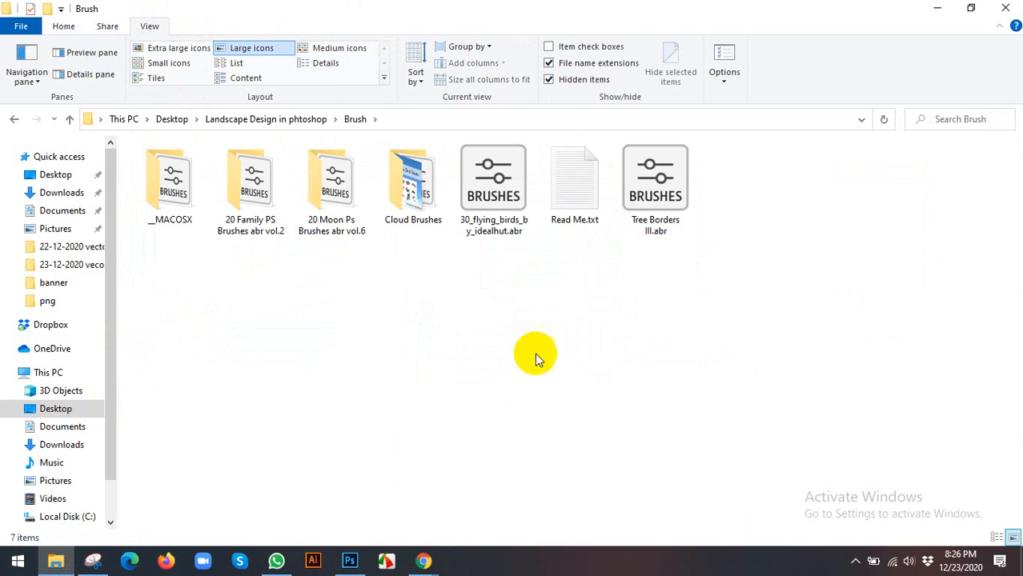
pyautogui.click(593, 189)
pyautogui.press('Delete')
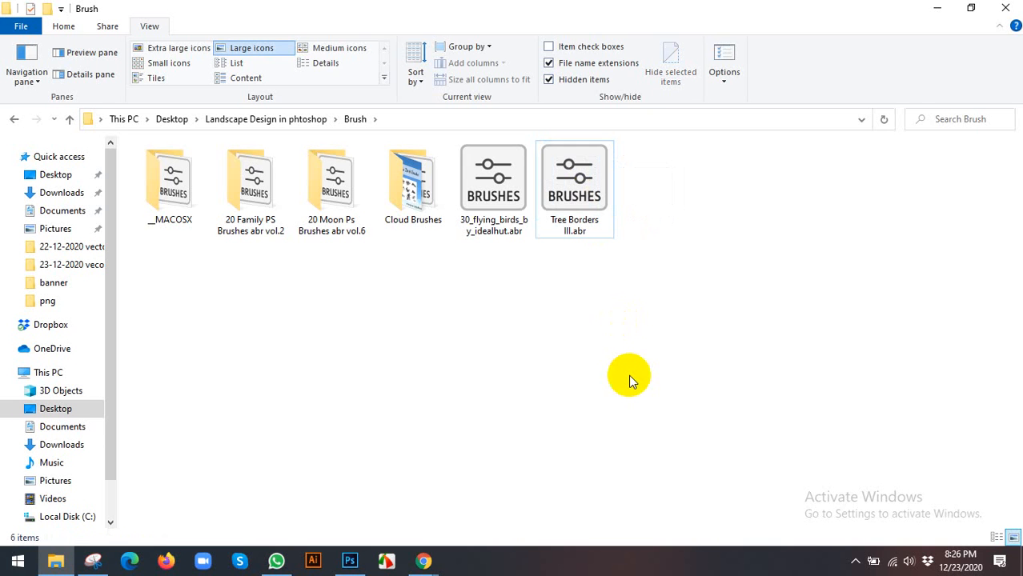
pyautogui.click(195, 223)
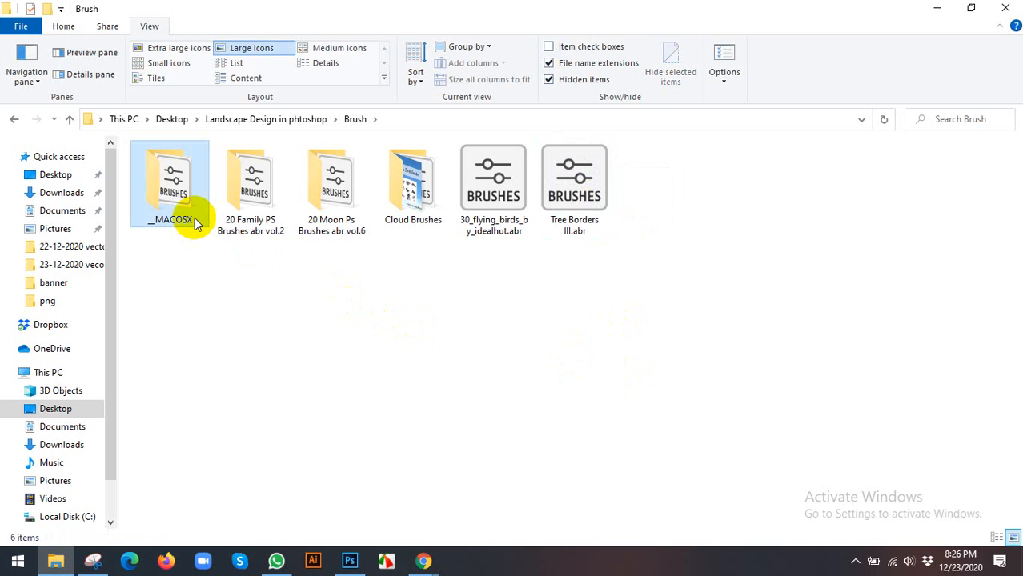
pyautogui.press('Delete')
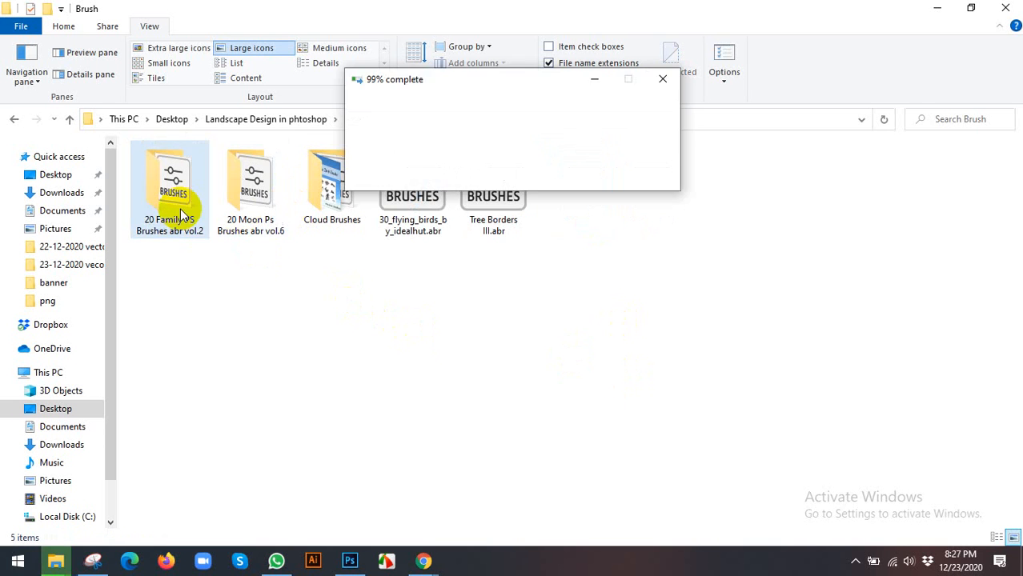
pyautogui.click(497, 236)
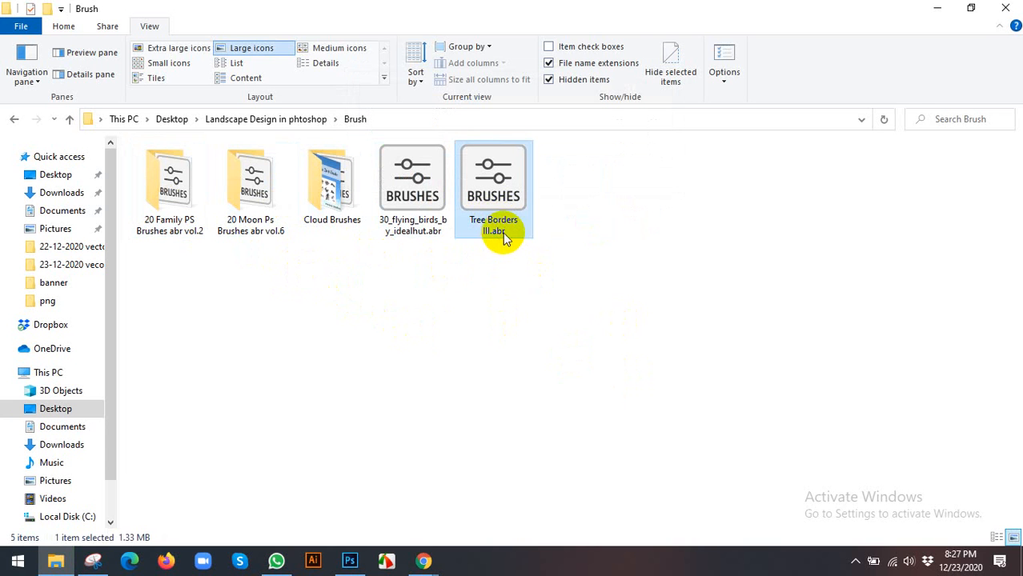
pyautogui.click(436, 221)
pyautogui.click(514, 199)
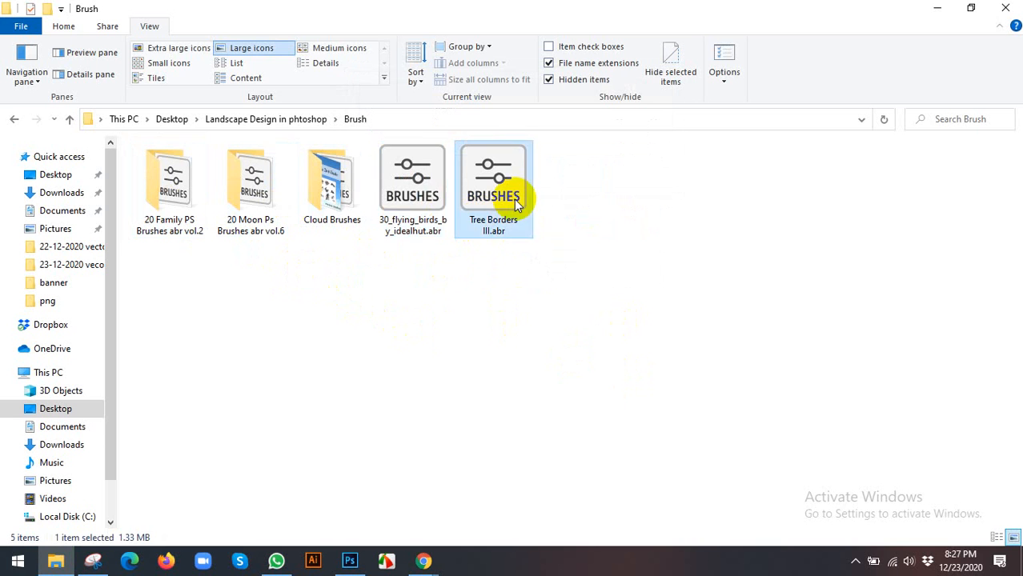
pyautogui.click(422, 197)
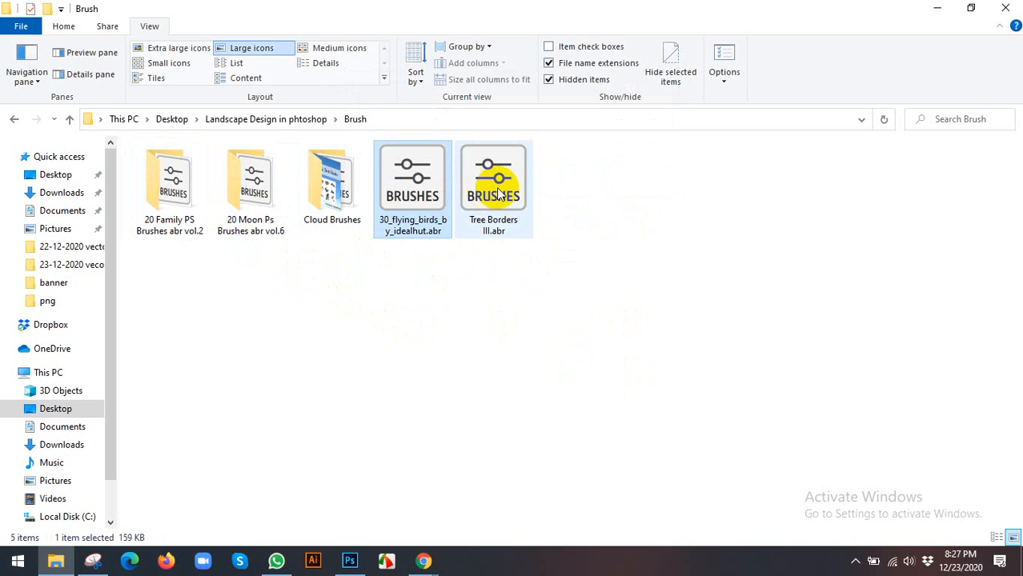
pyautogui.click(498, 195)
pyautogui.click(430, 204)
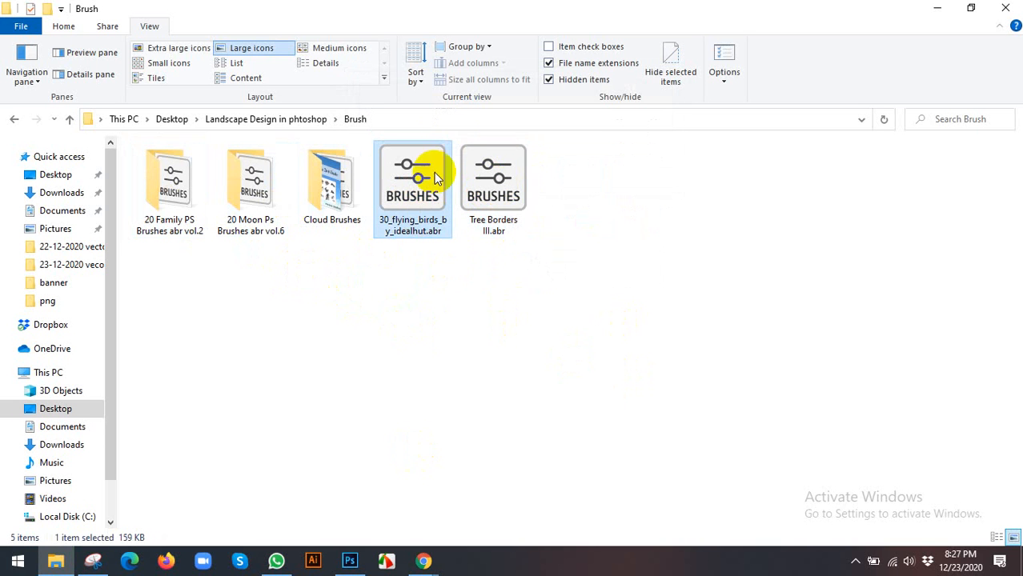
# Copy the full path of the Brush folder.
pyautogui.click(448, 119)
pyautogui.rightClick(284, 125)
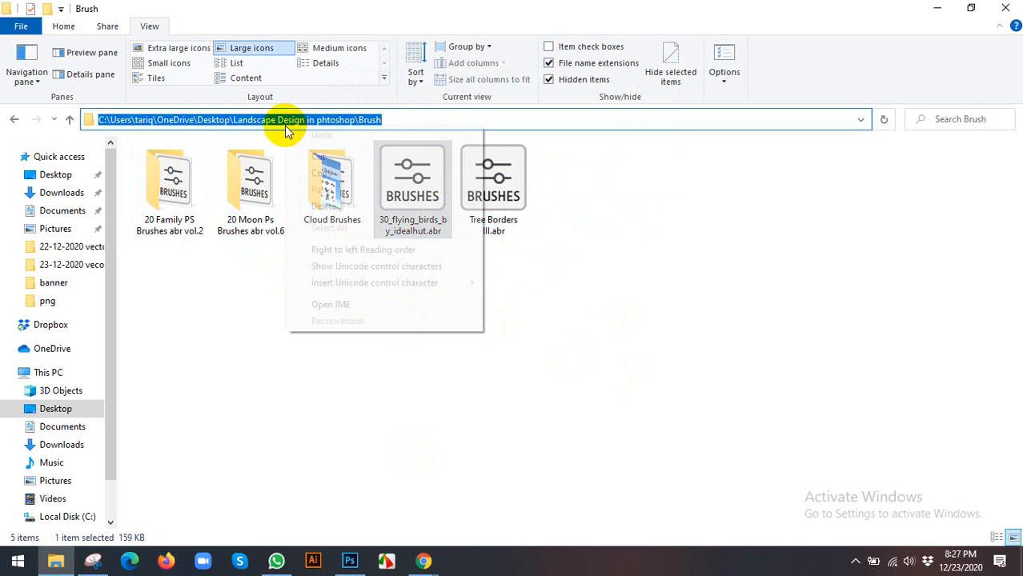
pyautogui.click(329, 176)
pyautogui.click(325, 290)
# Switch to Photoshop, load Tree Borders III.abr from the Brush folder into the brush presets, and pick a 500 px branch brush.
pyautogui.click(349, 560)
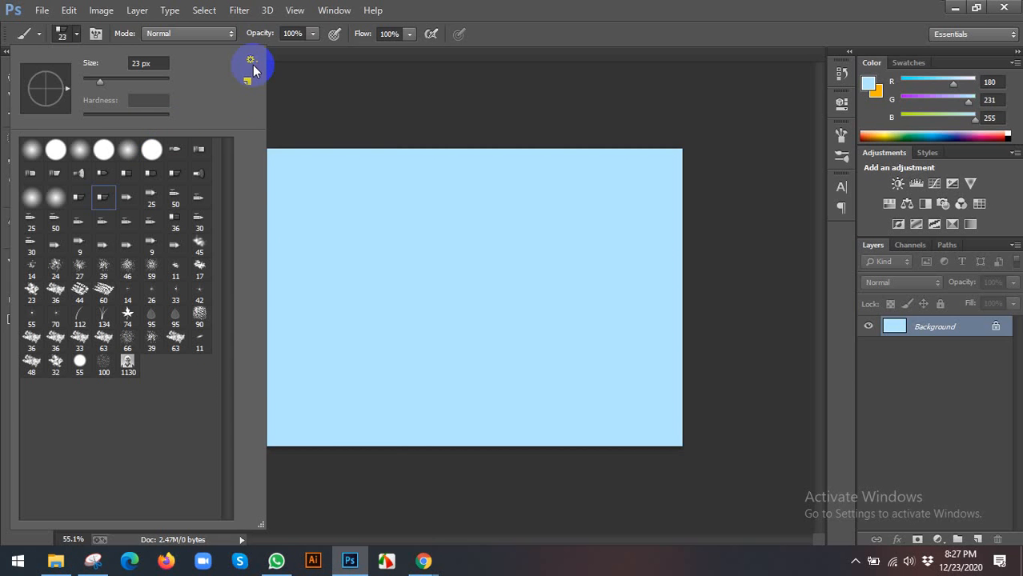
pyautogui.click(252, 61)
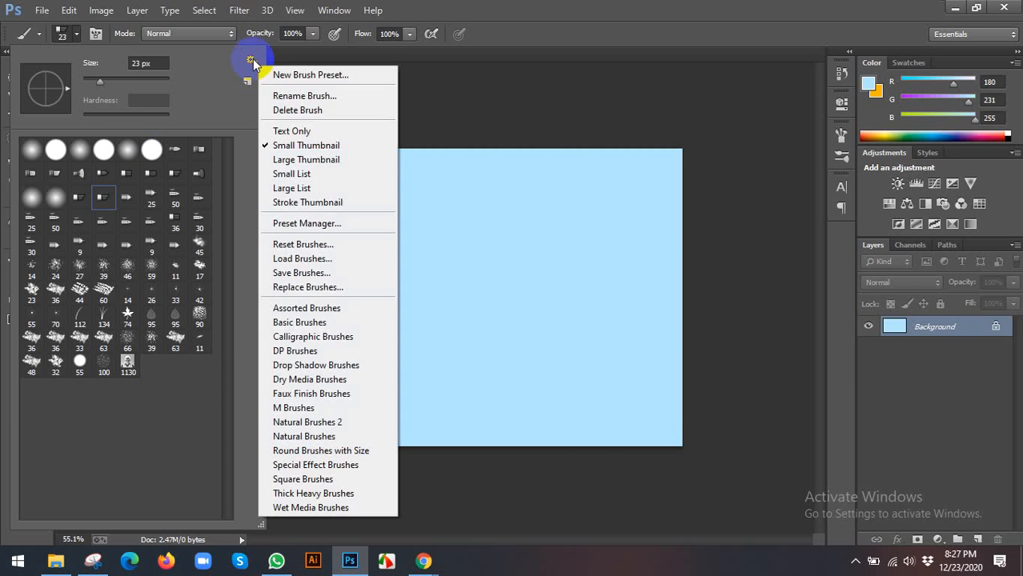
pyautogui.click(296, 259)
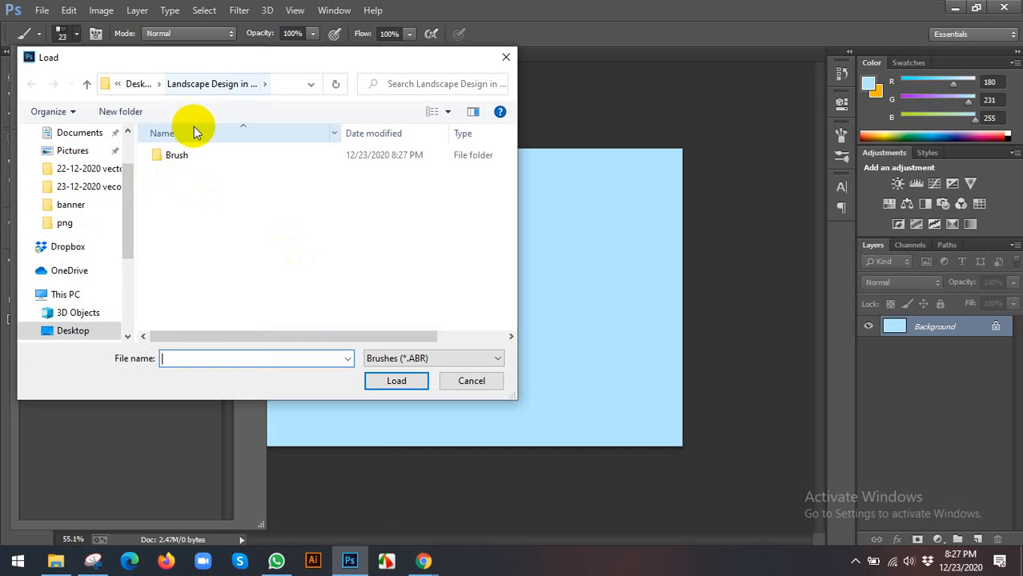
pyautogui.doubleClick(179, 156)
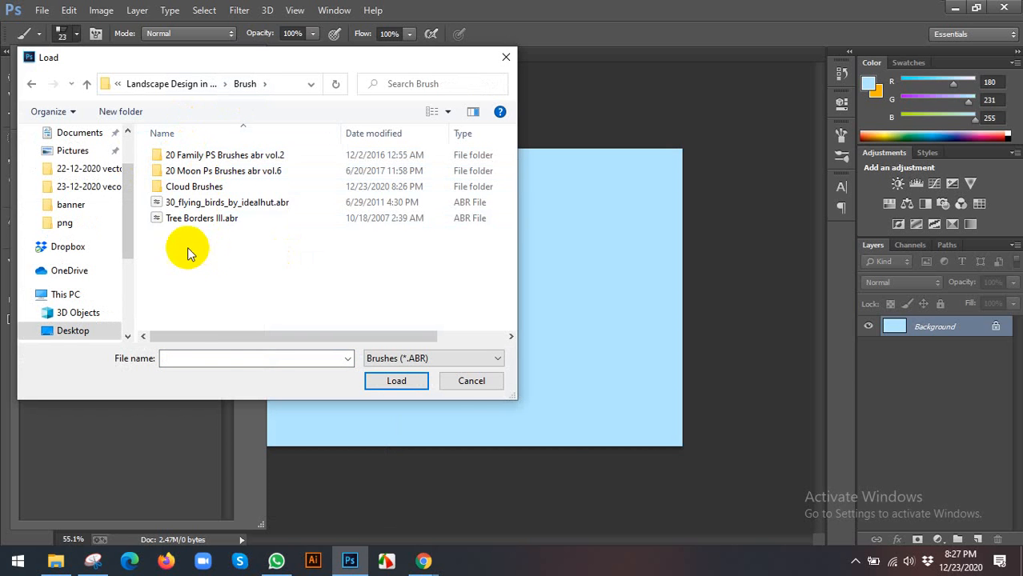
pyautogui.click(182, 220)
pyautogui.keyDown('ctrl'); pyautogui.click(184, 204); pyautogui.keyUp('ctrl')
pyautogui.click(184, 204)
pyautogui.click(183, 220)
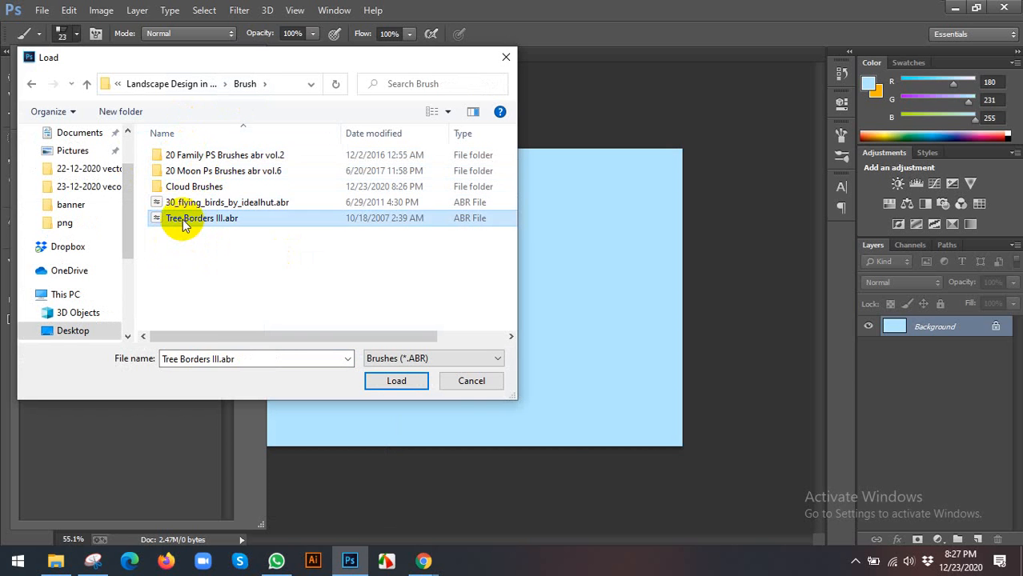
pyautogui.click(388, 381)
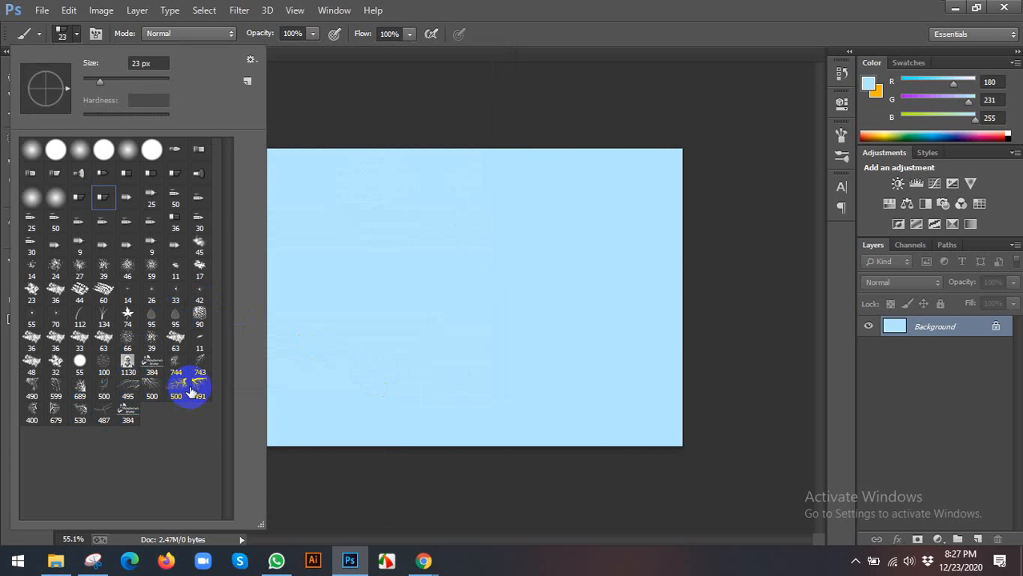
pyautogui.click(176, 393)
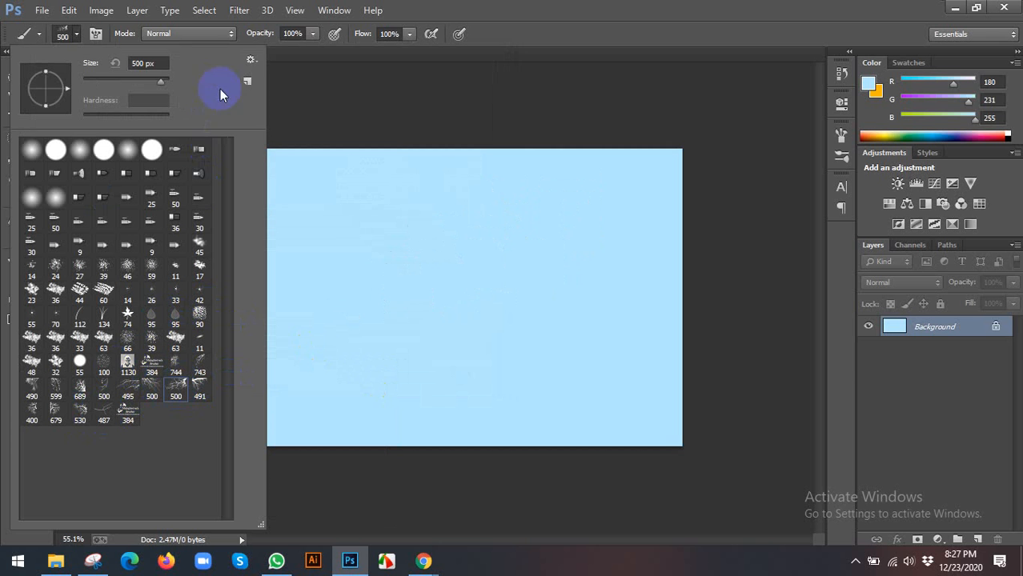
# Load 30_flying_birds_by_idealhut.abr into the brush presets and pick a 300 px flying bird brush.
pyautogui.click(253, 62)
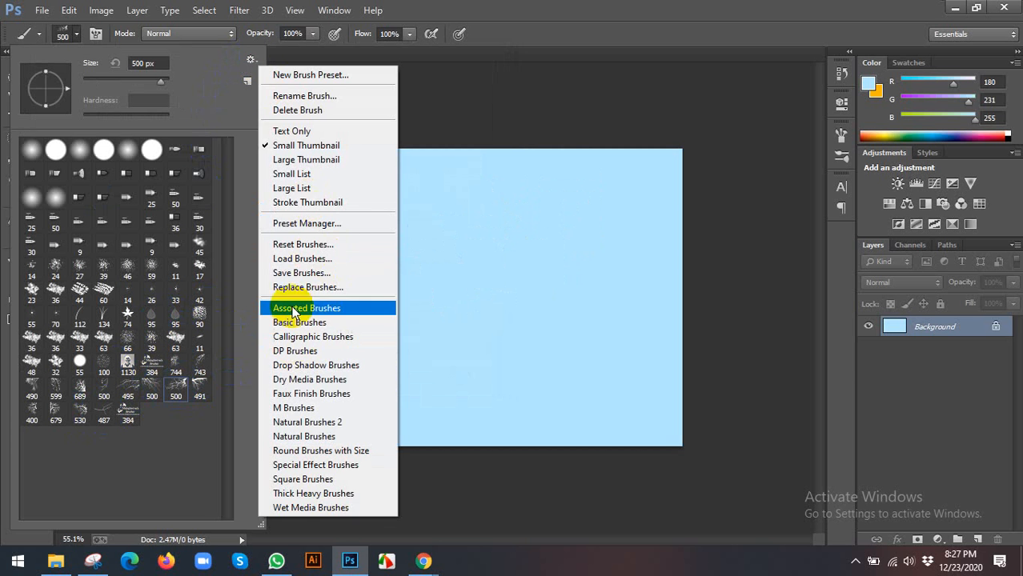
pyautogui.click(288, 260)
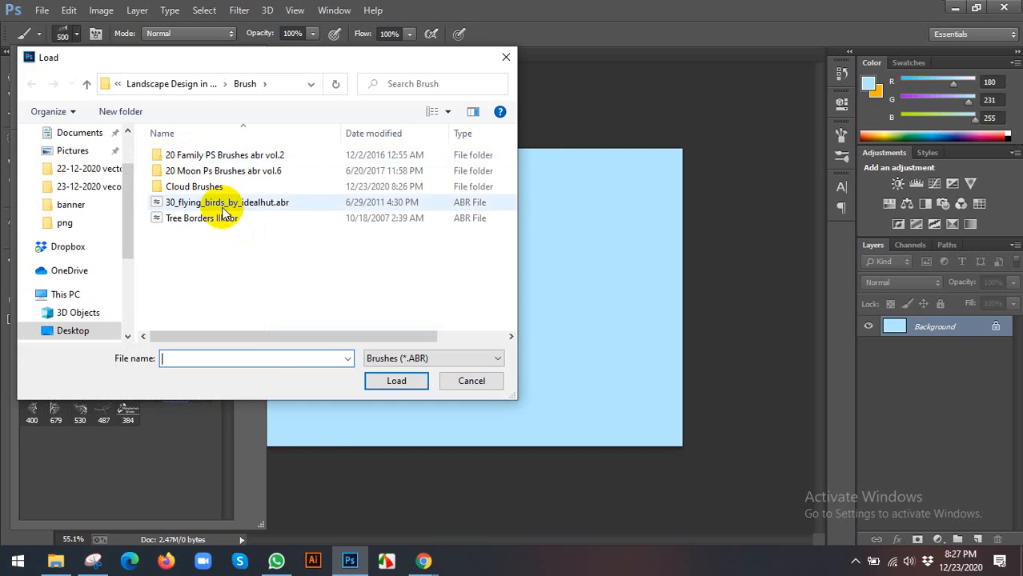
pyautogui.click(207, 205)
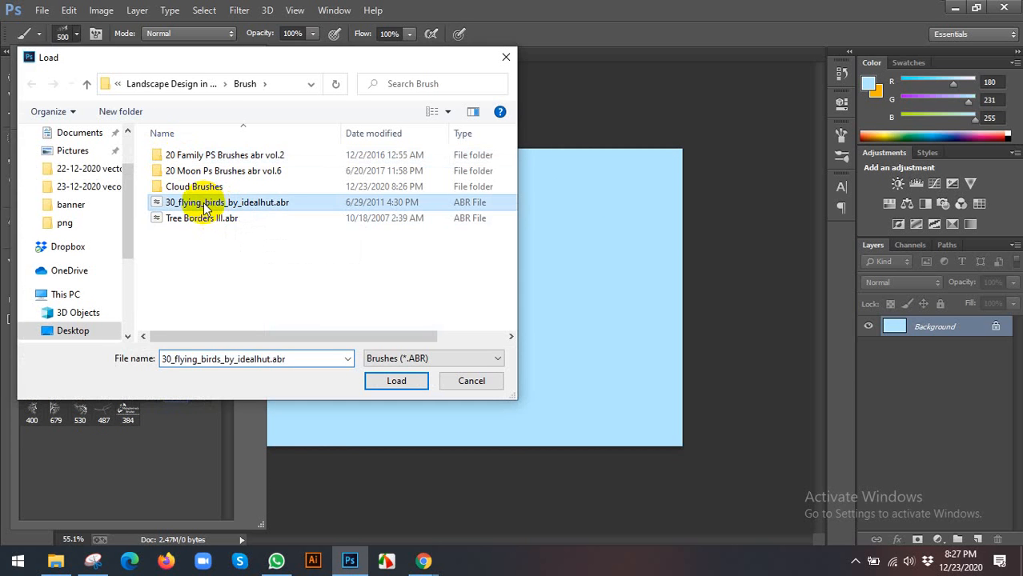
pyautogui.click(397, 382)
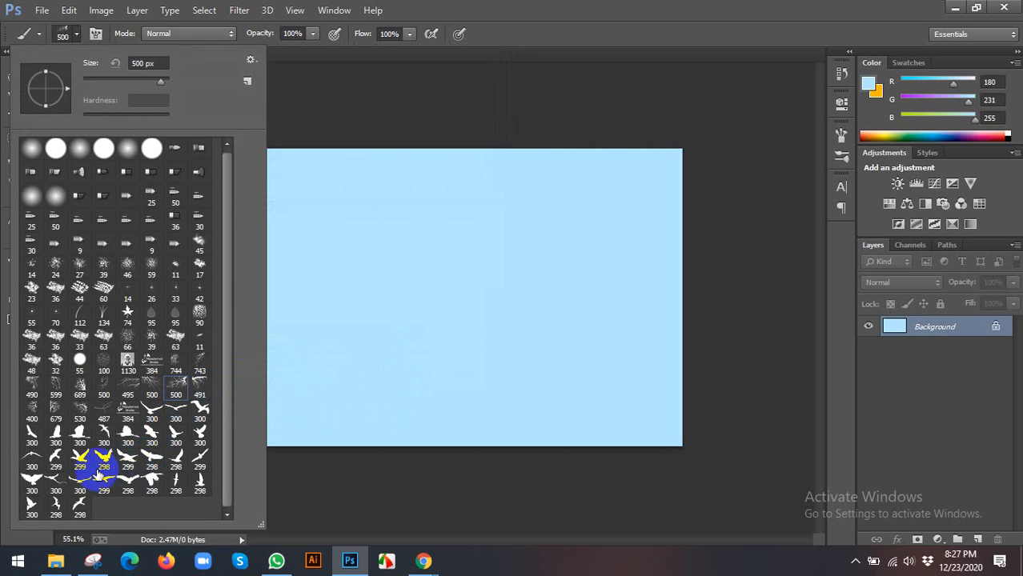
pyautogui.click(51, 484)
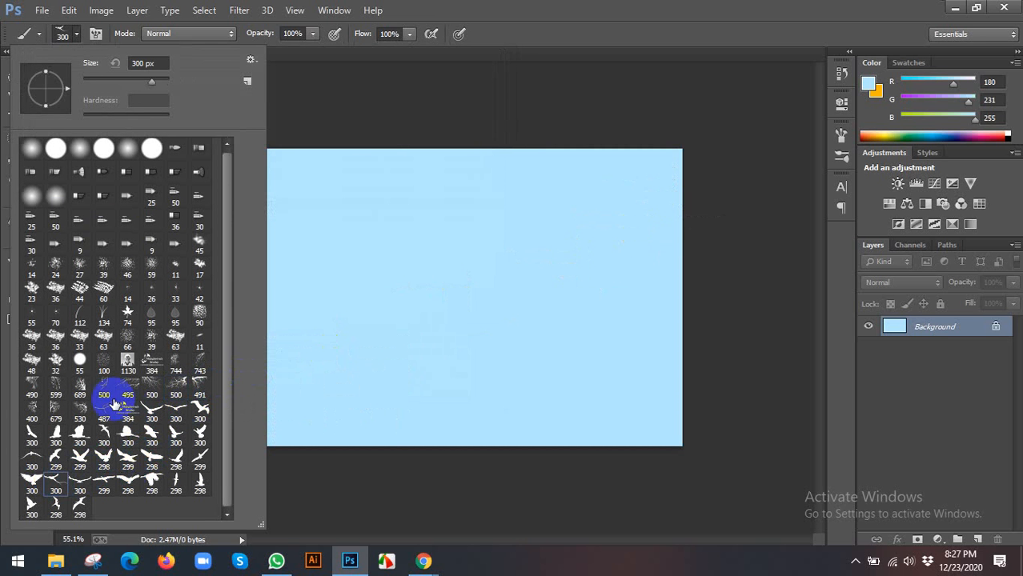
# Load Cloud Brushes 0981.abr from the Cloud Brushes subfolder into the brush presets.
pyautogui.click(240, 86)
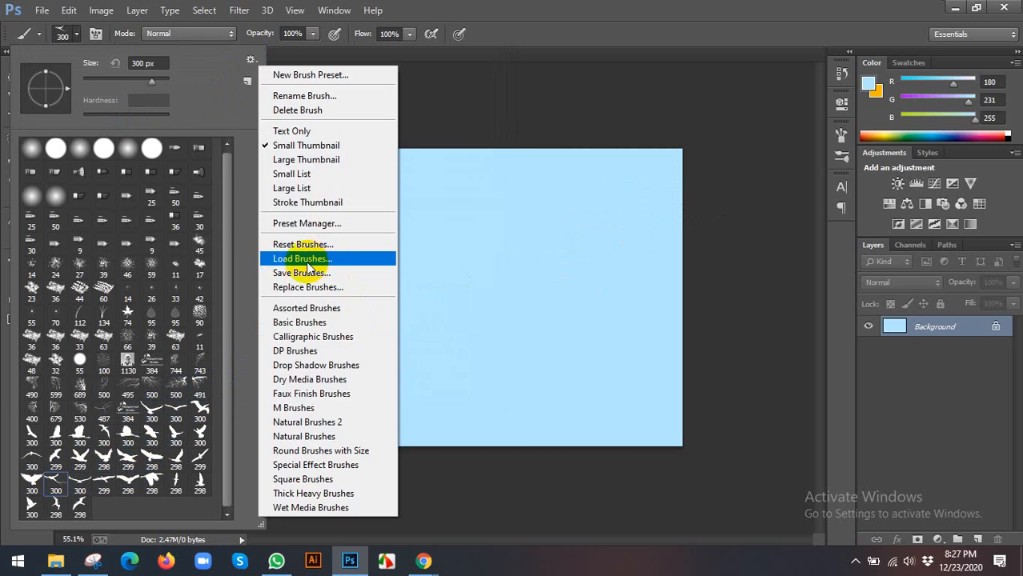
pyautogui.click(305, 261)
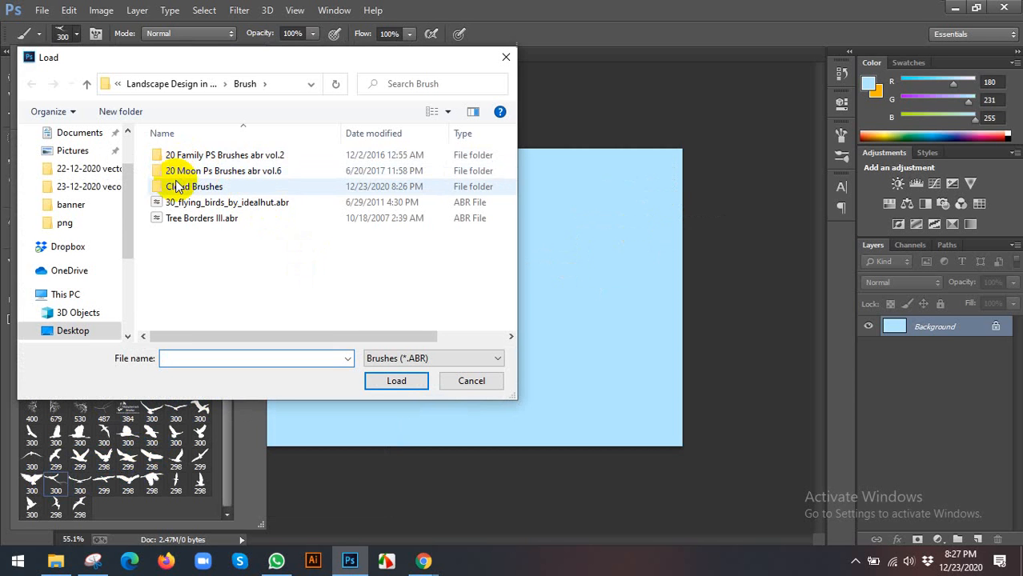
pyautogui.click(177, 187)
pyautogui.doubleClick(178, 186)
pyautogui.click(205, 159)
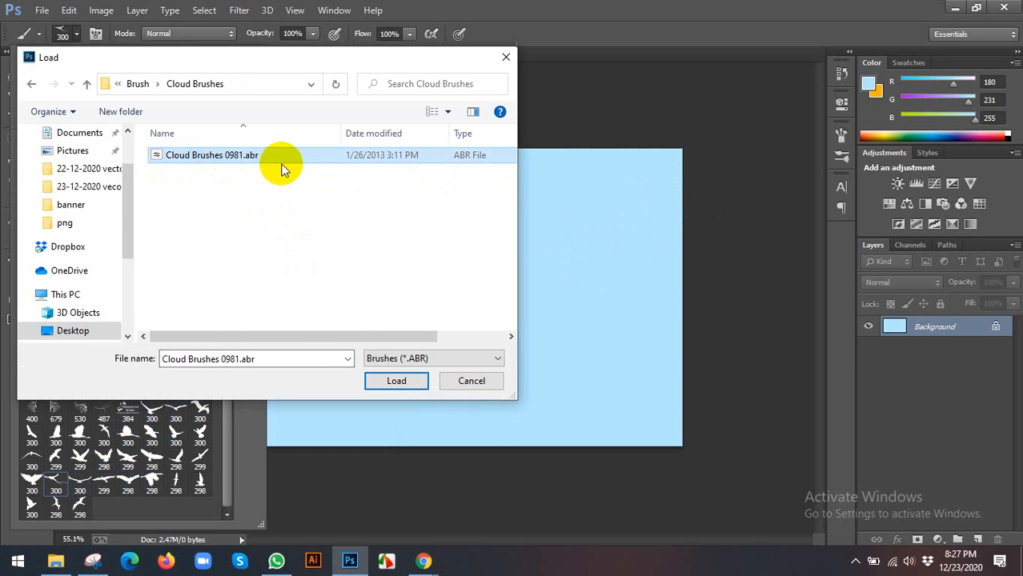
pyautogui.click(388, 377)
pyautogui.scroll(-1, 168, 401)
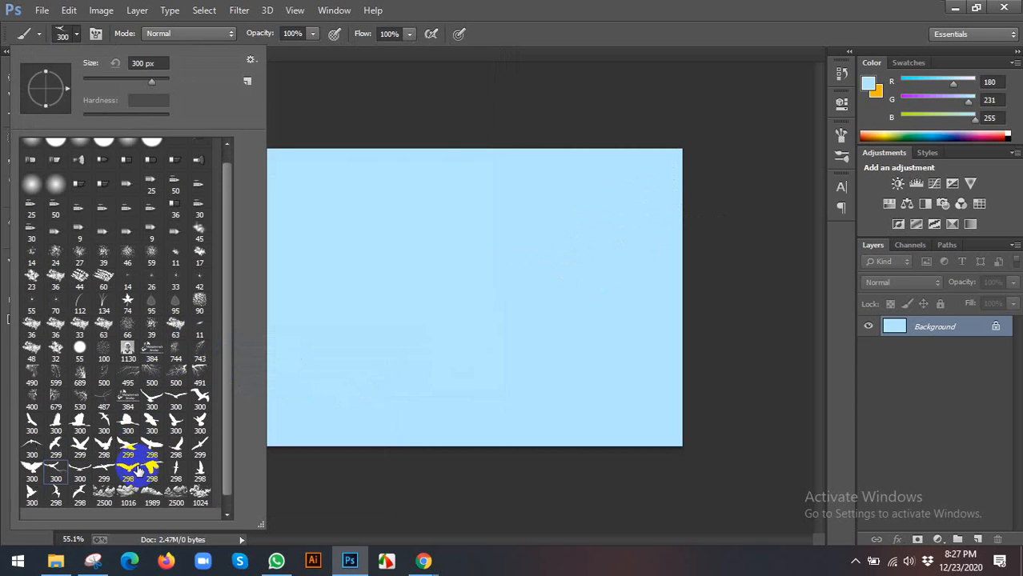
# Pick the 1016 px cloud brush and load 20 Moon Brushes.abr from the 20 Moon Ps Brushes subfolder into the brush presets.
pyautogui.click(128, 484)
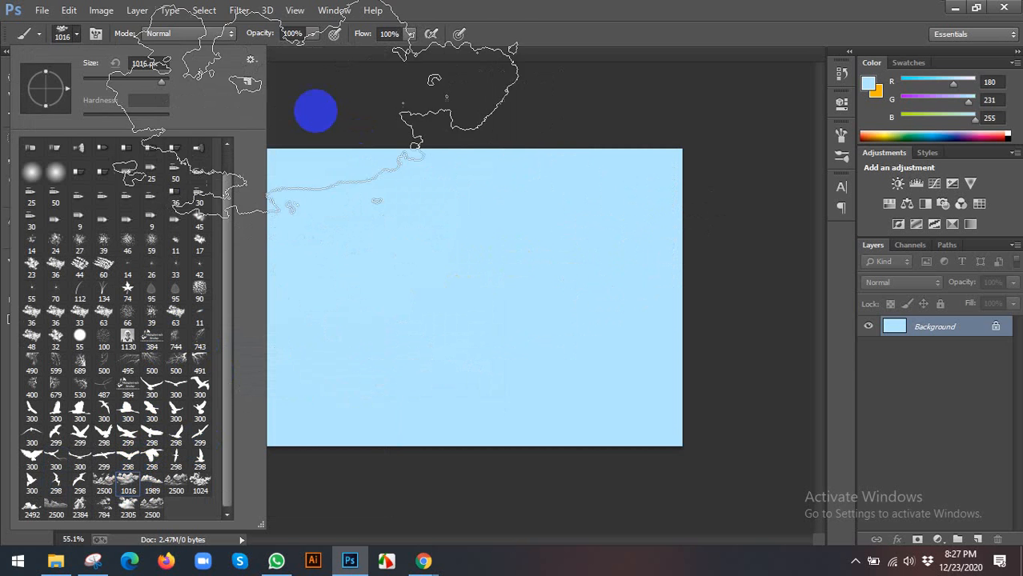
pyautogui.click(251, 59)
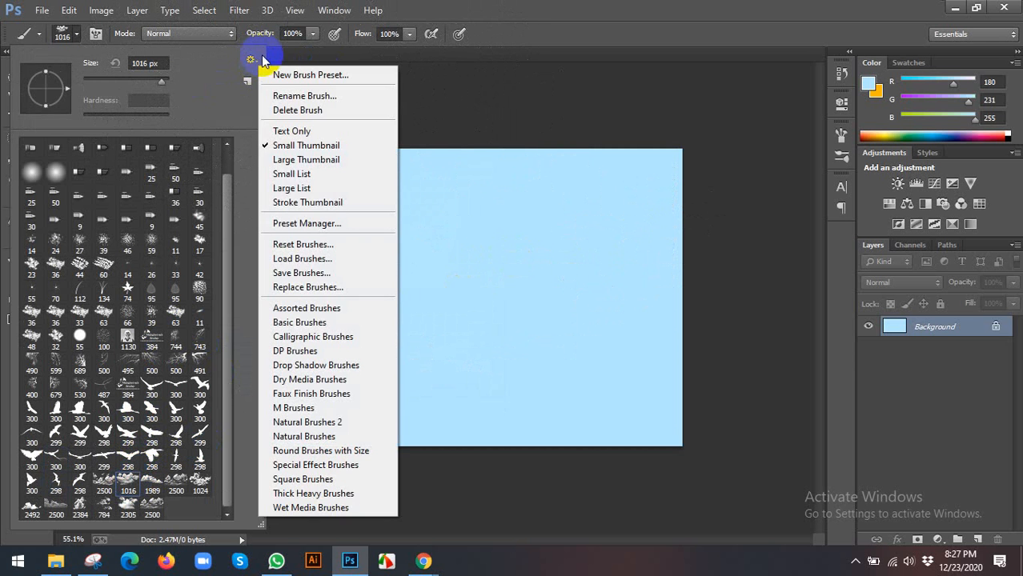
pyautogui.click(292, 256)
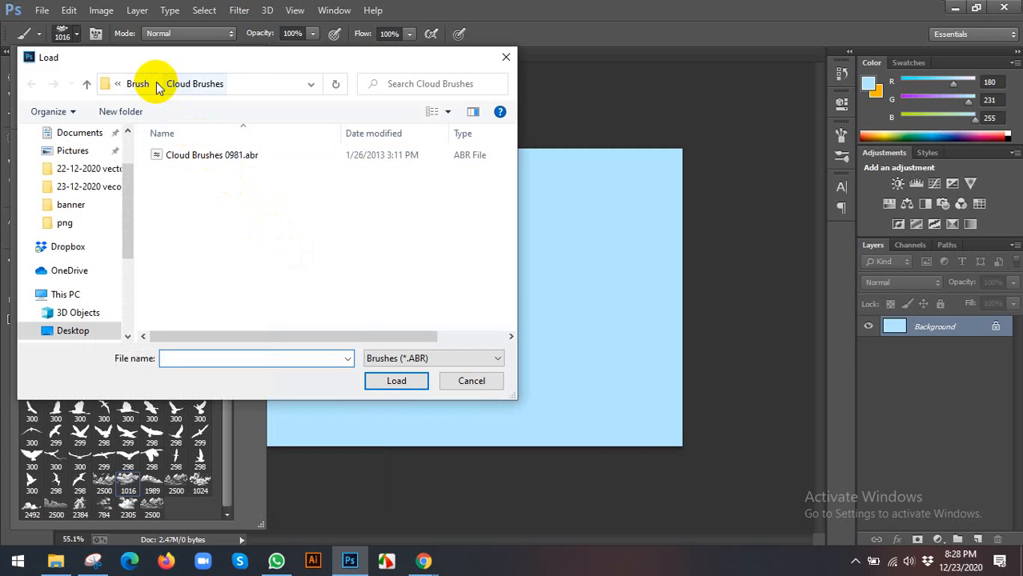
pyautogui.click(143, 82)
pyautogui.doubleClick(202, 171)
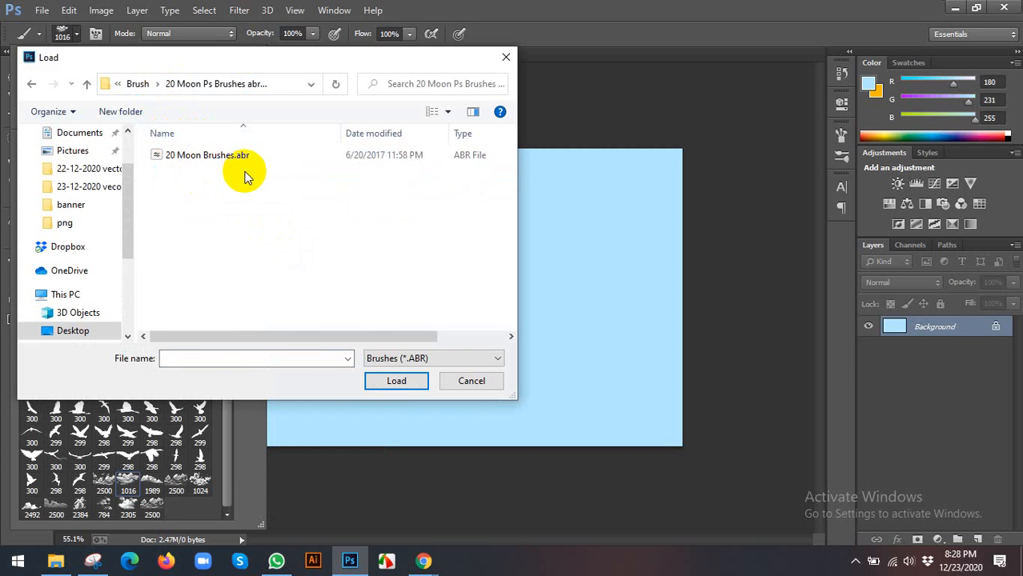
pyautogui.click(228, 155)
pyautogui.click(395, 382)
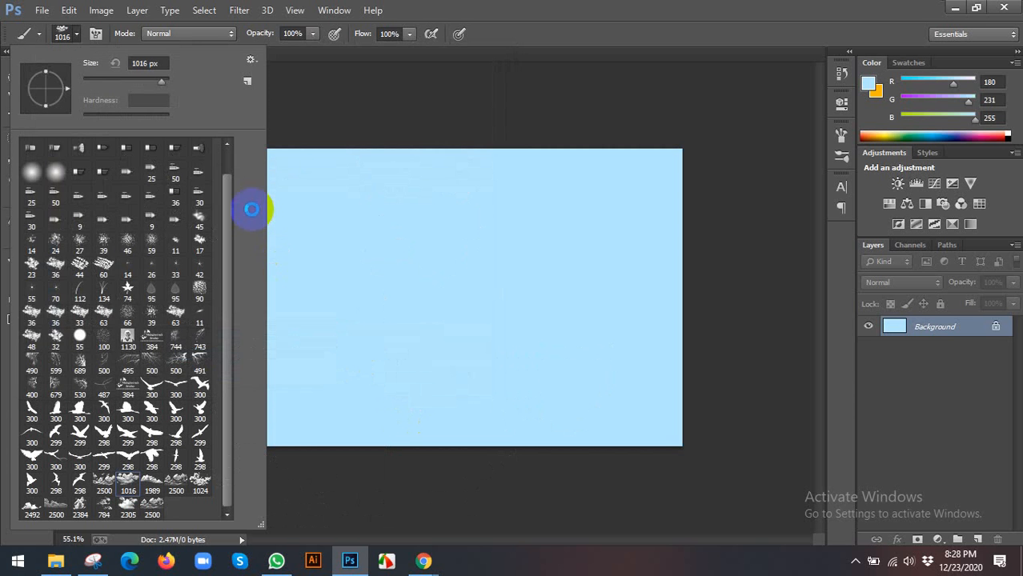
# Switch to the Google Meet call in Chrome, admit the person waiting to join, and return to Photoshop.
pyautogui.press('v')
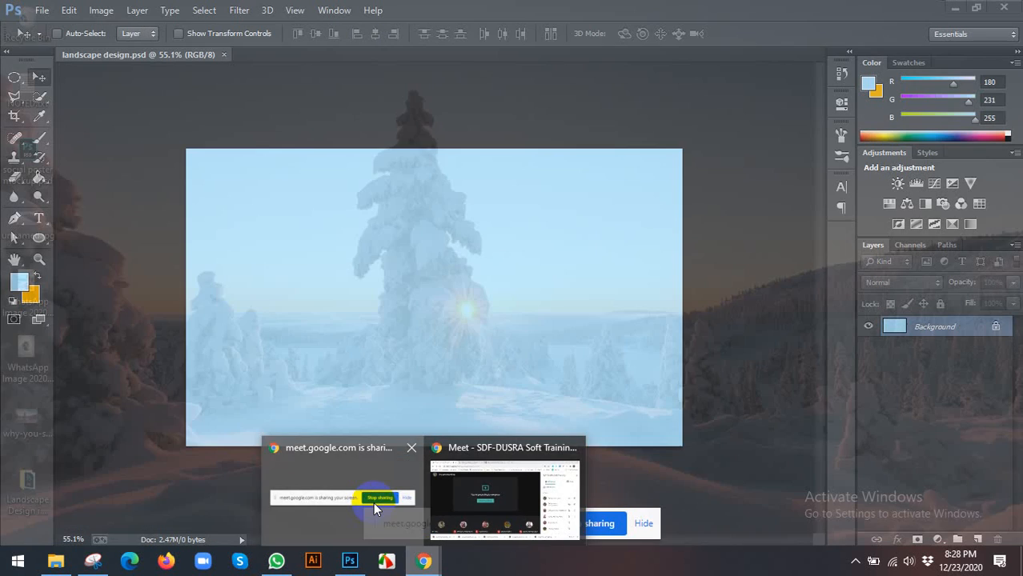
pyautogui.click(374, 502)
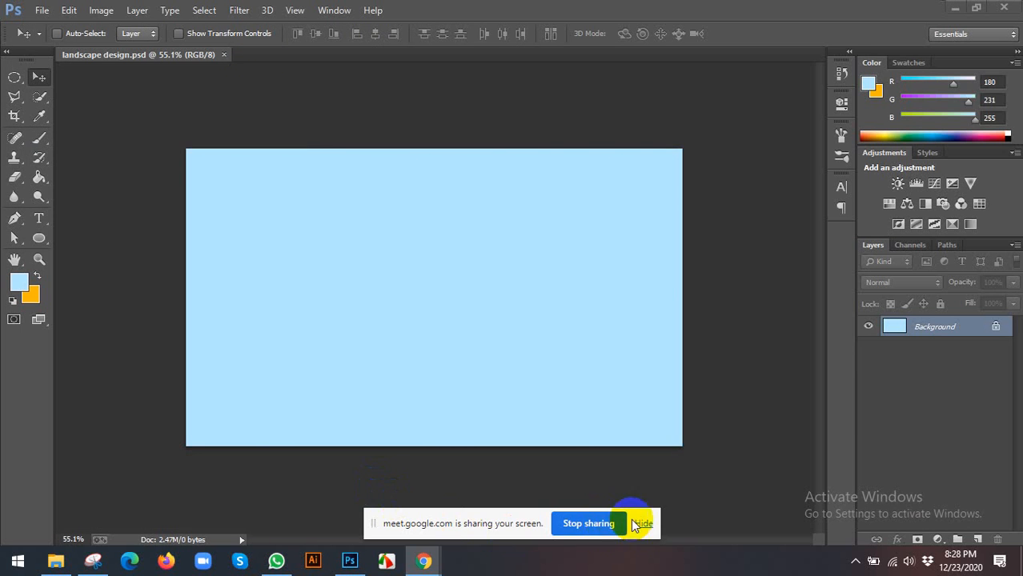
pyautogui.click(640, 524)
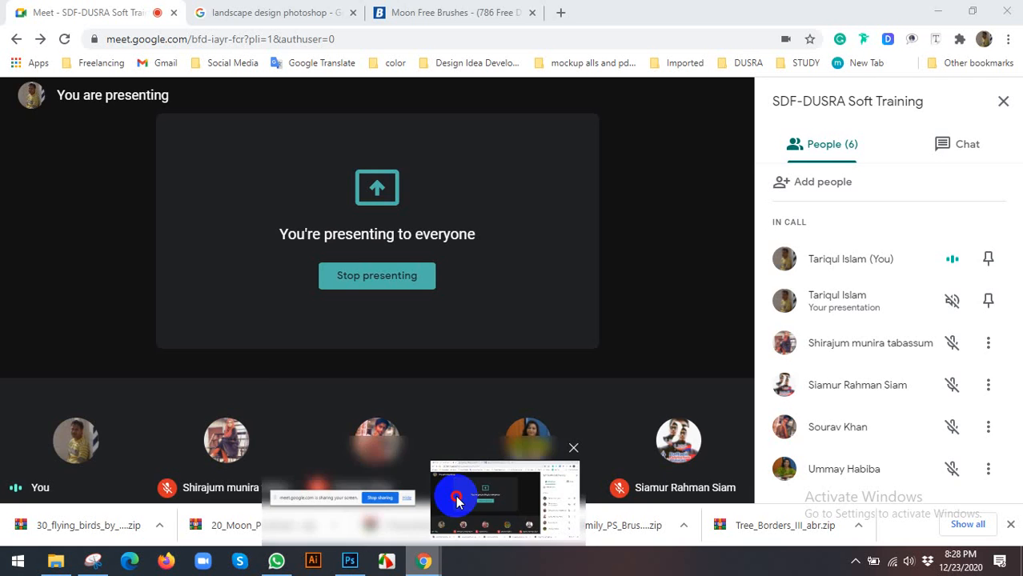
pyautogui.click(457, 498)
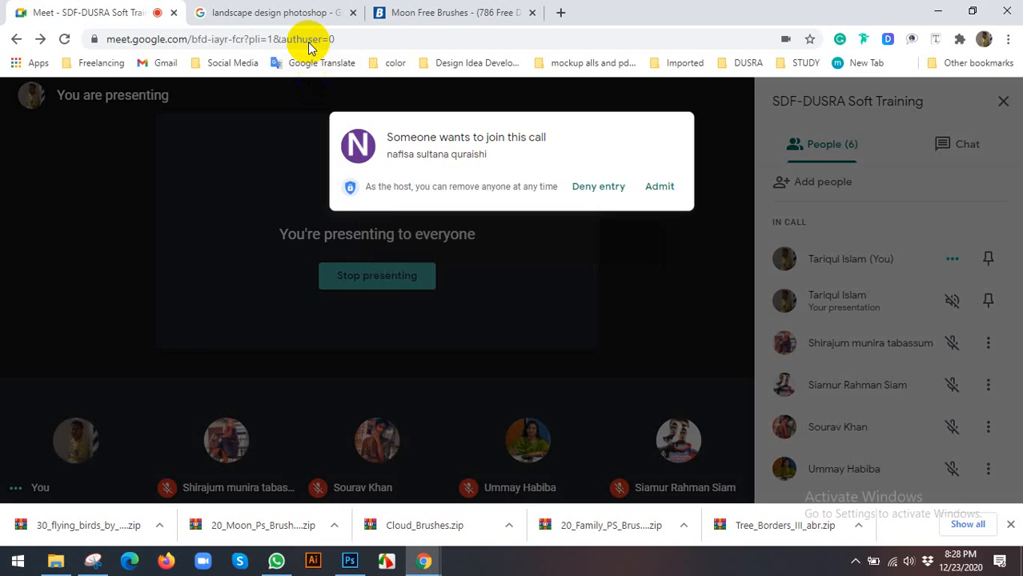
pyautogui.click(660, 185)
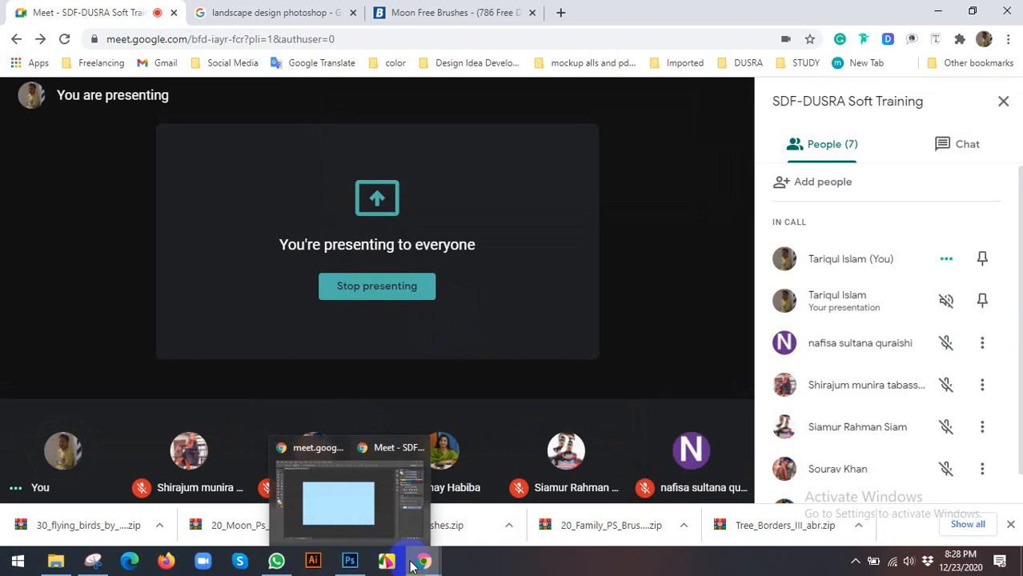
pyautogui.click(354, 493)
pyautogui.click(140, 72)
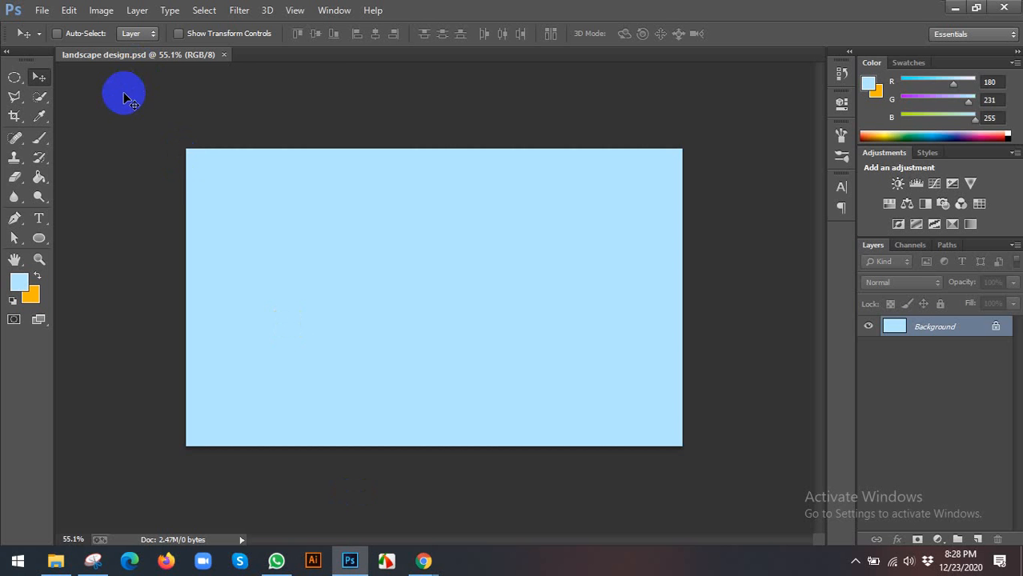
# Load 20 Family Brushes.abr from the 20 Family PS Brushes subfolder into the brush presets.
pyautogui.press('b')
pyautogui.click(78, 35)
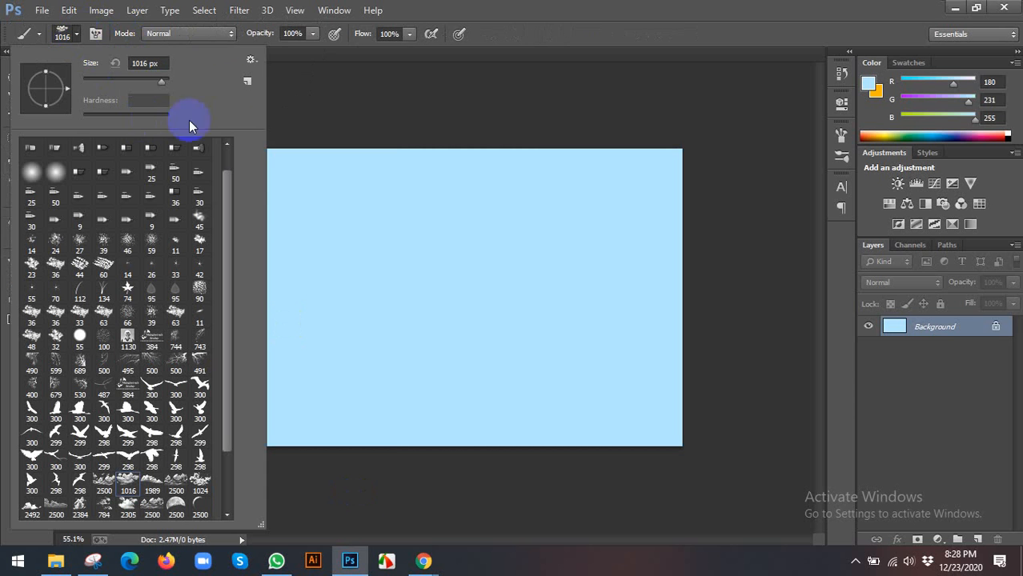
pyautogui.click(249, 62)
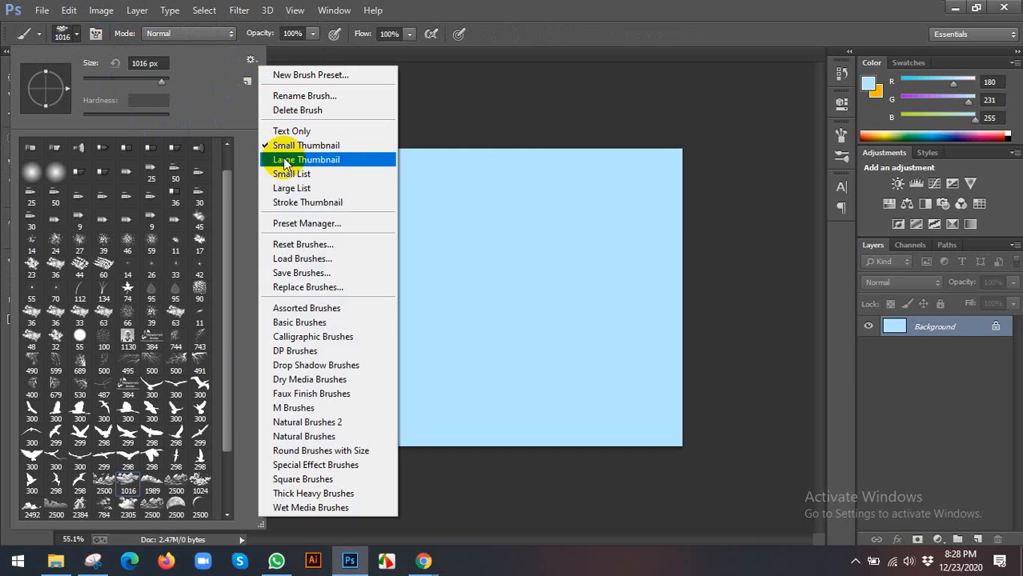
pyautogui.click(302, 259)
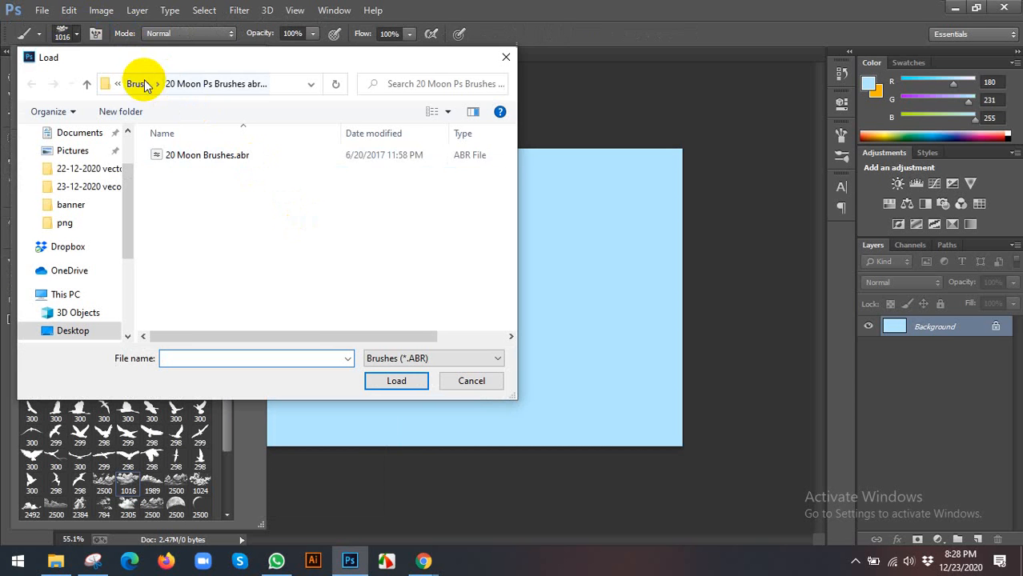
pyautogui.click(137, 83)
pyautogui.doubleClick(228, 155)
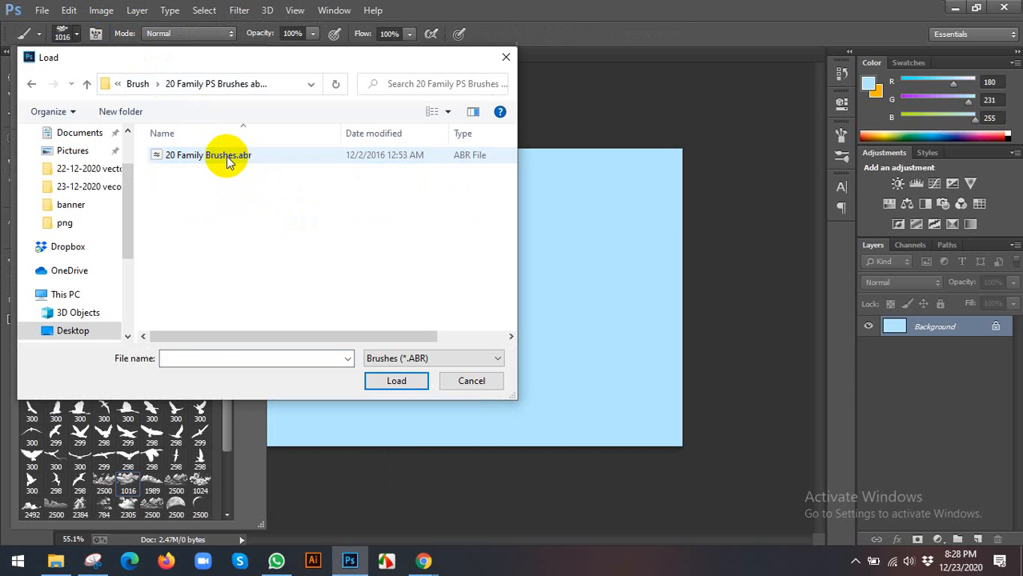
pyautogui.click(228, 155)
pyautogui.click(396, 381)
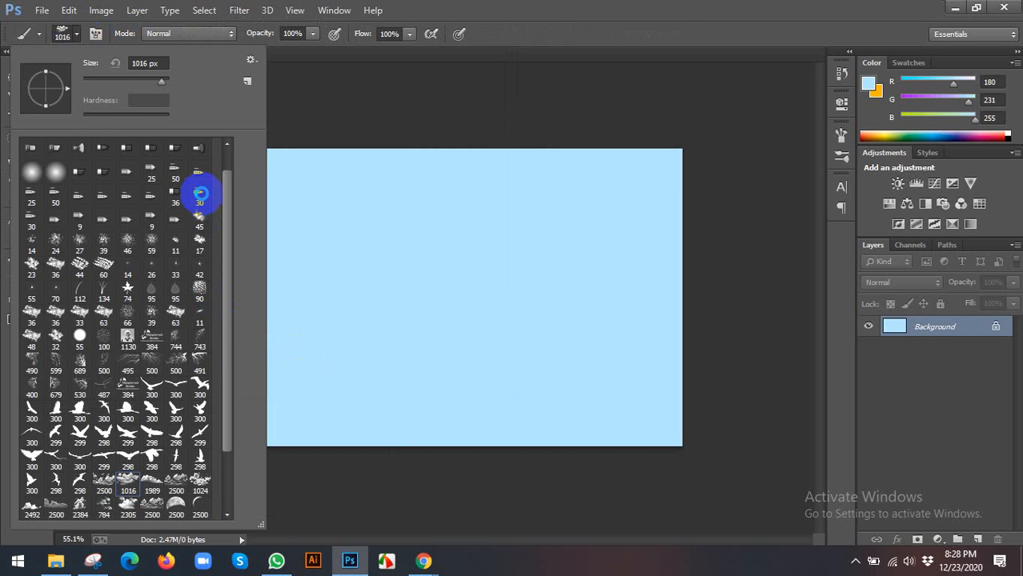
# Pick a 2500 px family group silhouette brush from the presets and activate the Move tool.
pyautogui.scroll(-5, 183, 240)
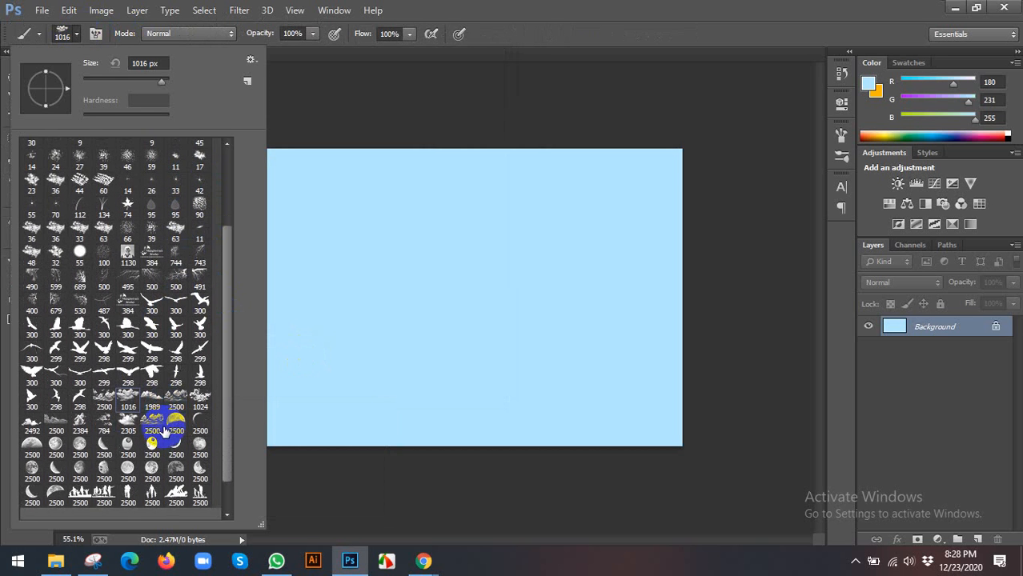
pyautogui.scroll(-1, 110, 542)
pyautogui.click(78, 462)
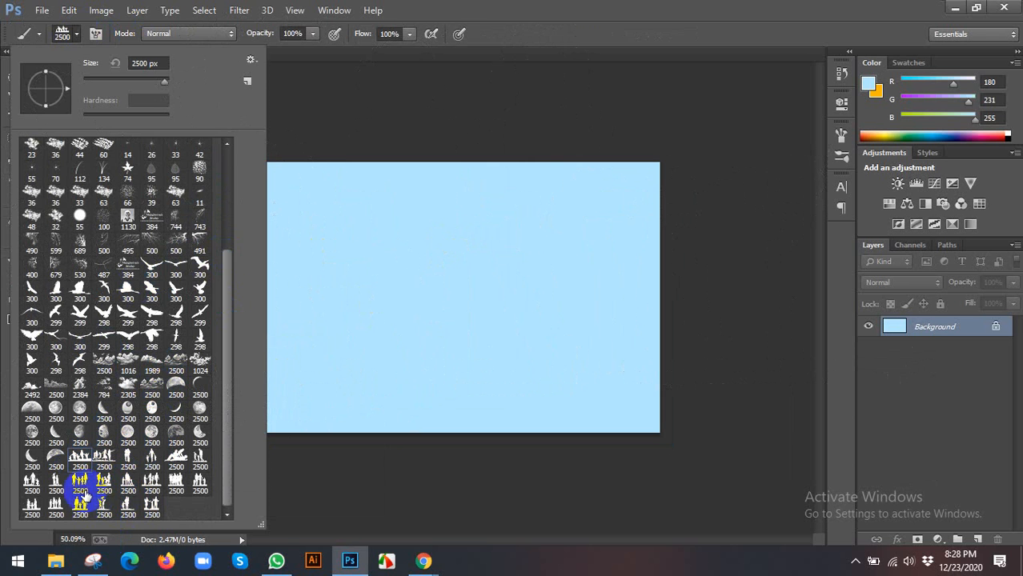
pyautogui.click(494, 18)
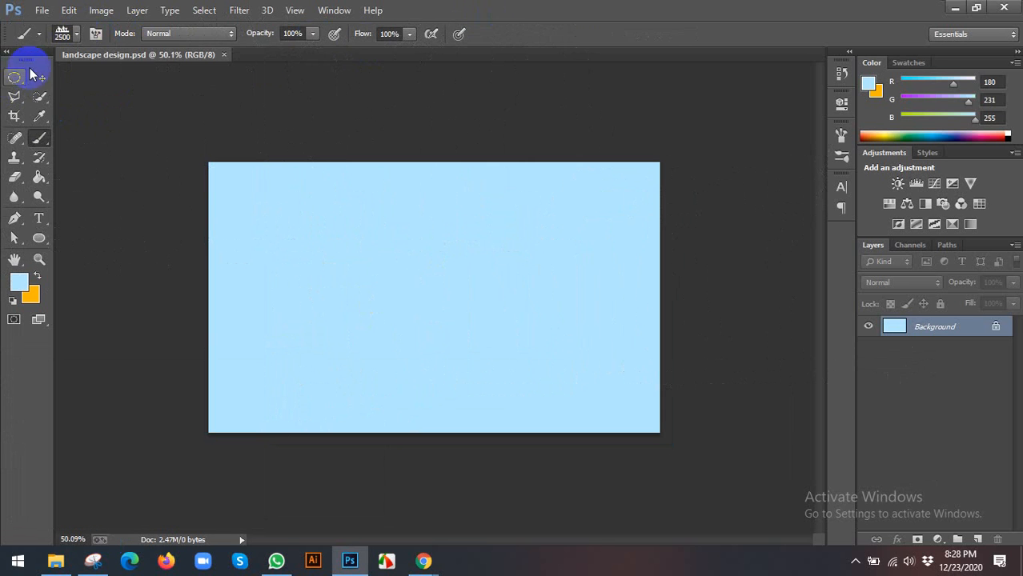
pyautogui.click(38, 79)
# Switch to Chrome and examine the family silhouette landscape reference in the landscape design photoshop image results.
pyautogui.click(371, 518)
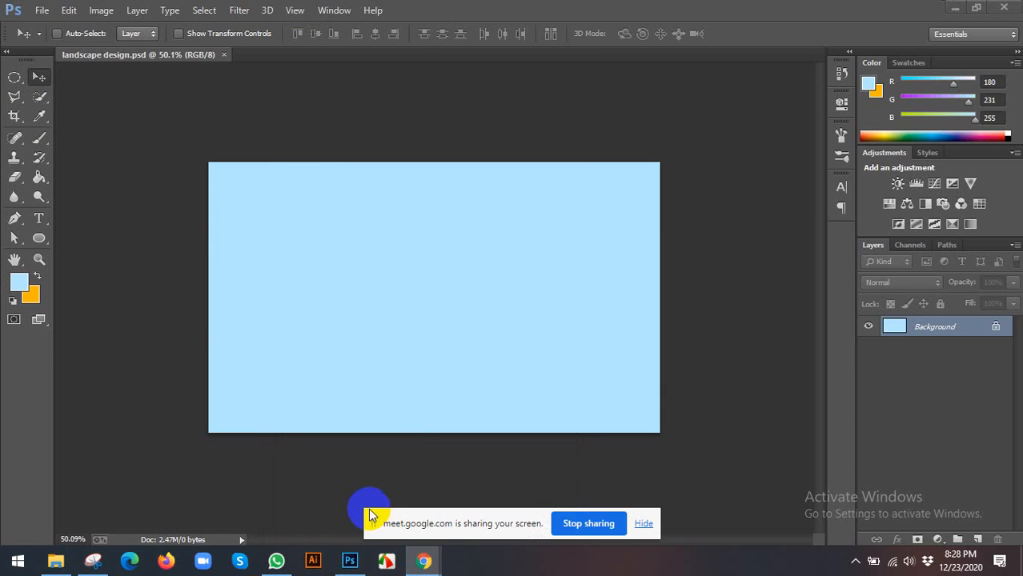
pyautogui.click(638, 521)
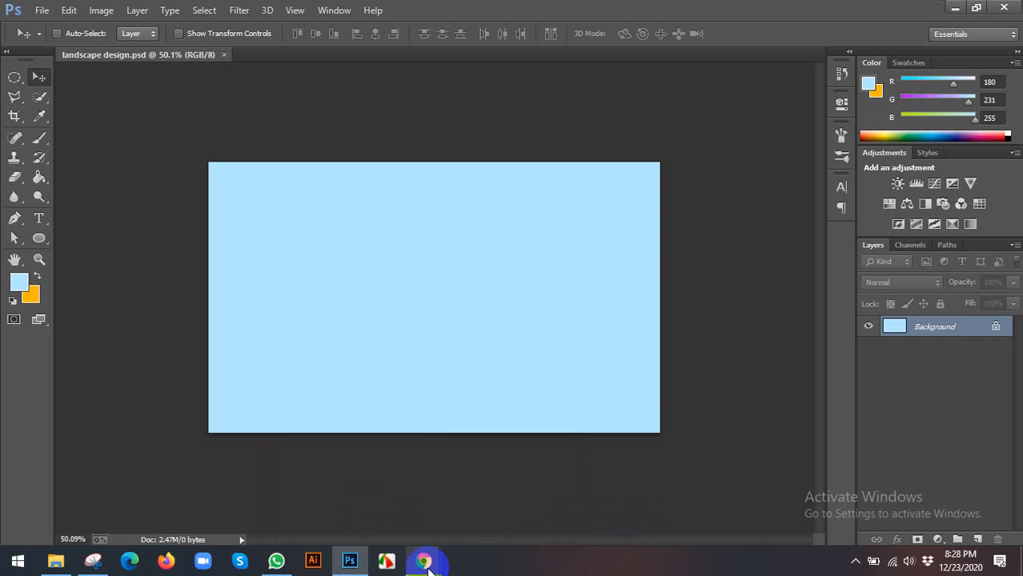
pyautogui.moveTo(426, 563)
pyautogui.click(457, 477)
pyautogui.click(268, 8)
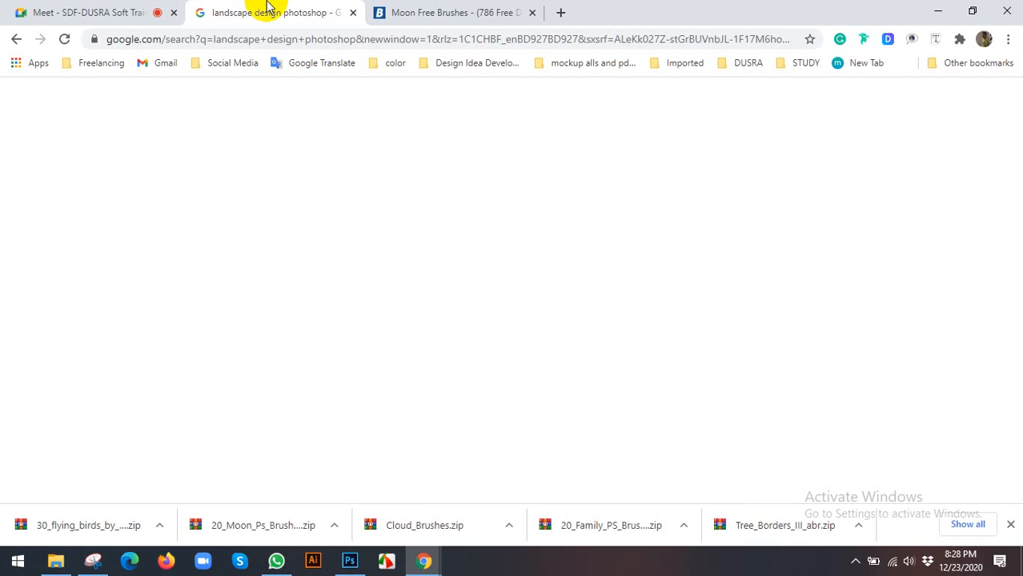
pyautogui.scroll(-3, 699, 267)
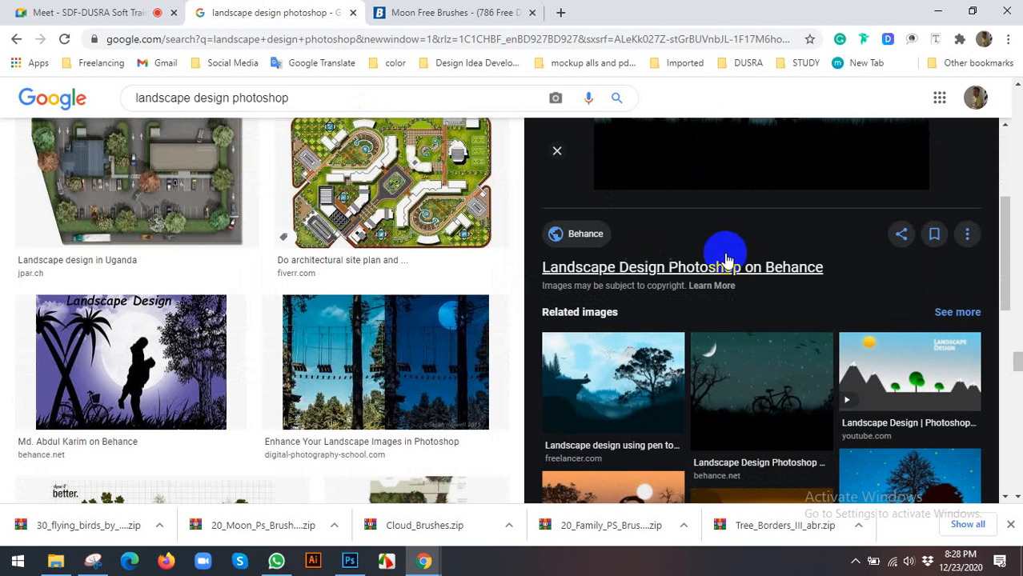
pyautogui.scroll(5, 727, 261)
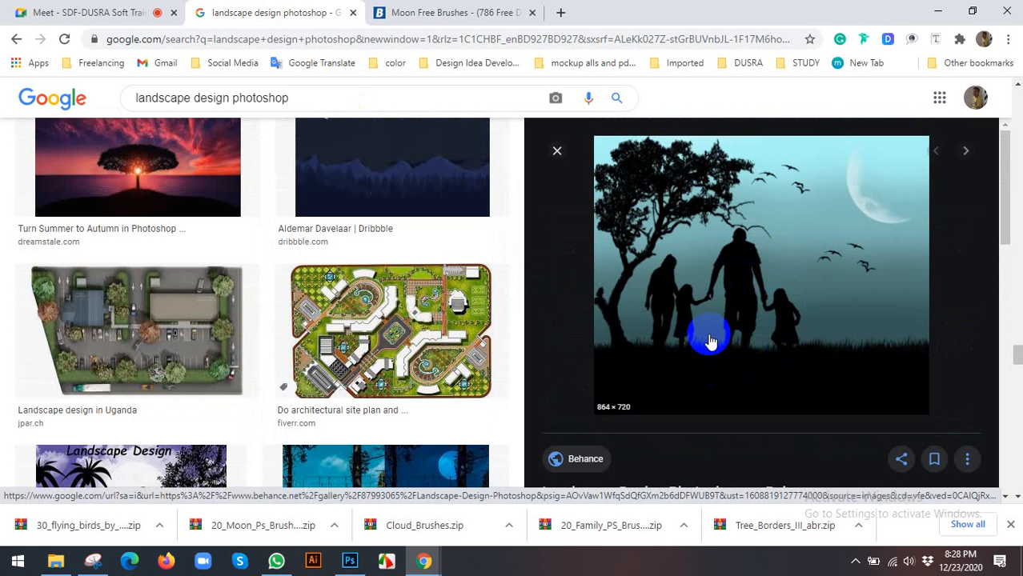
# Switch to Photoshop and set the foreground color to the brighter blue #4cbffb.
pyautogui.click(349, 561)
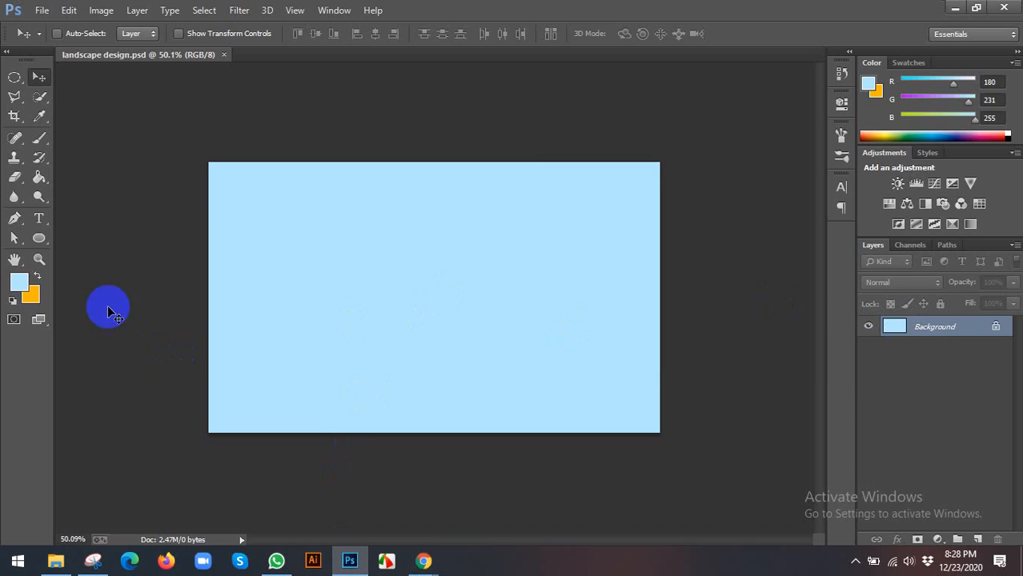
pyautogui.click(20, 285)
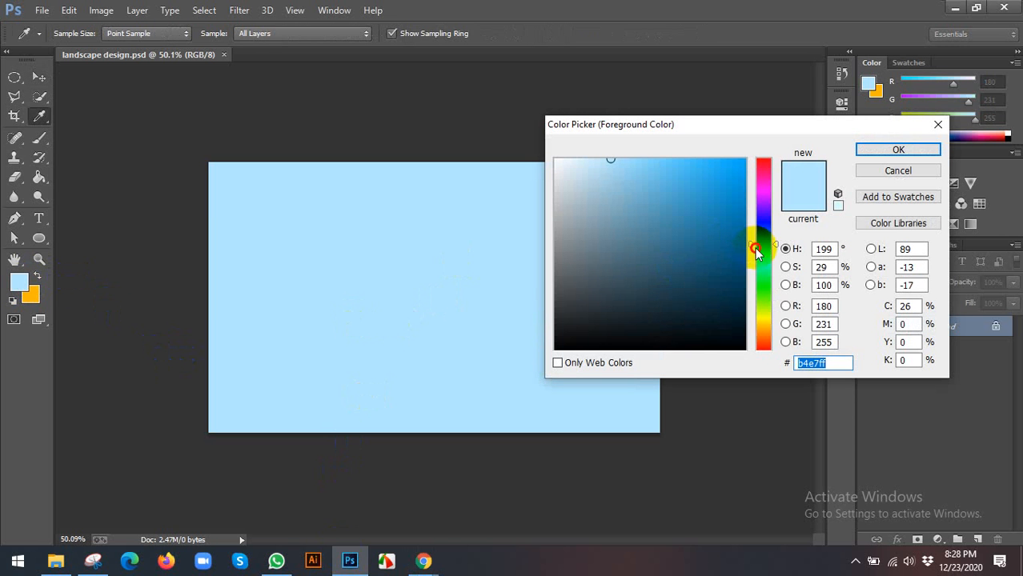
pyautogui.click(763, 253)
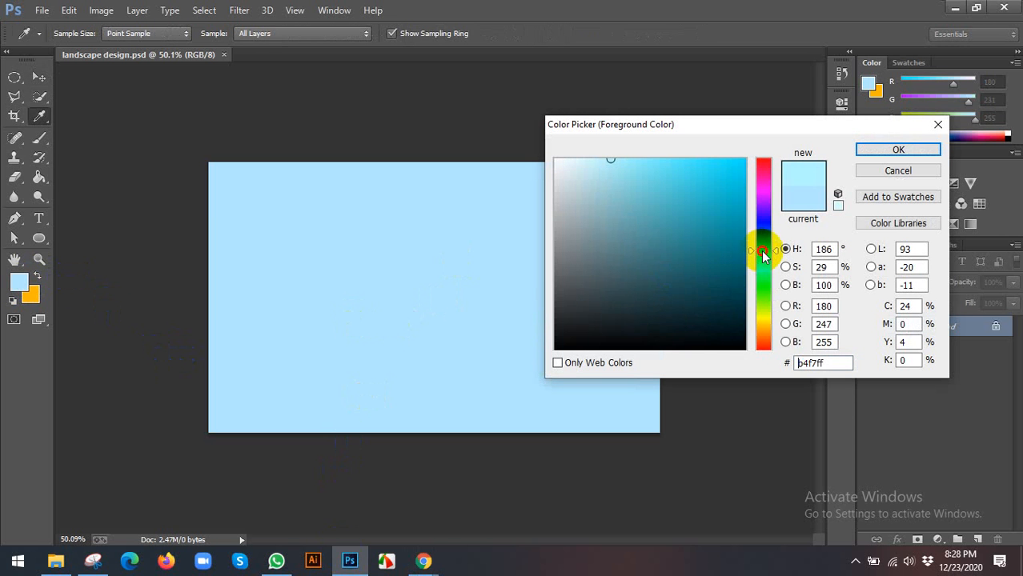
pyautogui.moveTo(763, 252); pyautogui.dragTo(763, 247)
pyautogui.click(686, 161)
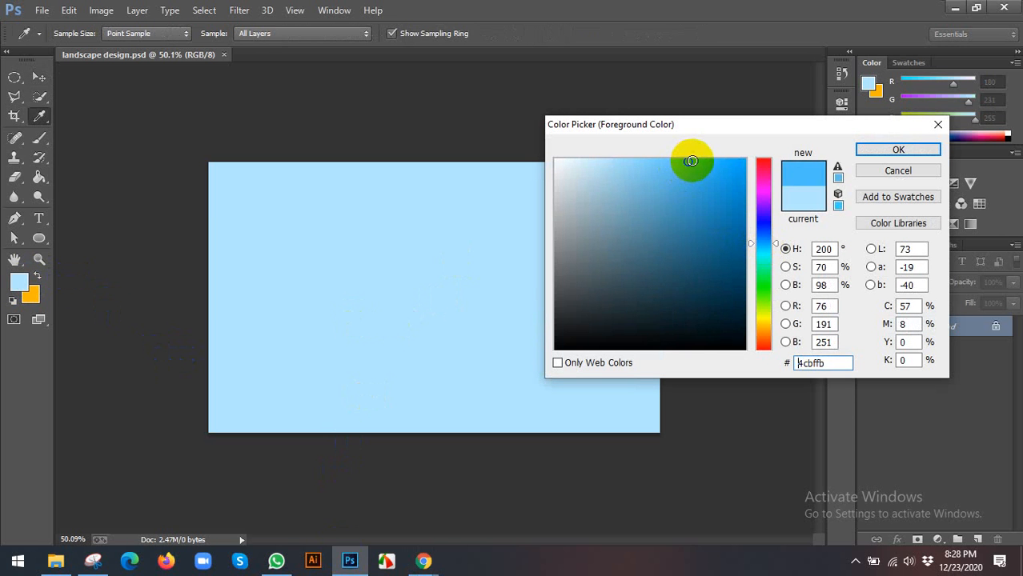
pyautogui.click(857, 150)
# Fill the Background layer with the blue foreground color using the Paint Bucket and activate the Move tool.
pyautogui.click(40, 198)
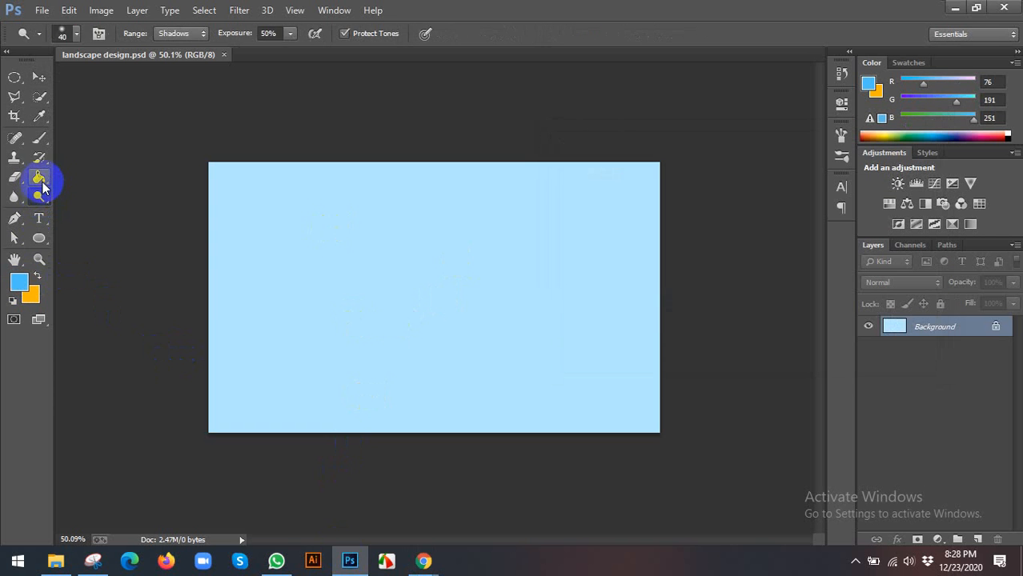
pyautogui.click(38, 178)
pyautogui.click(228, 226)
pyautogui.click(37, 77)
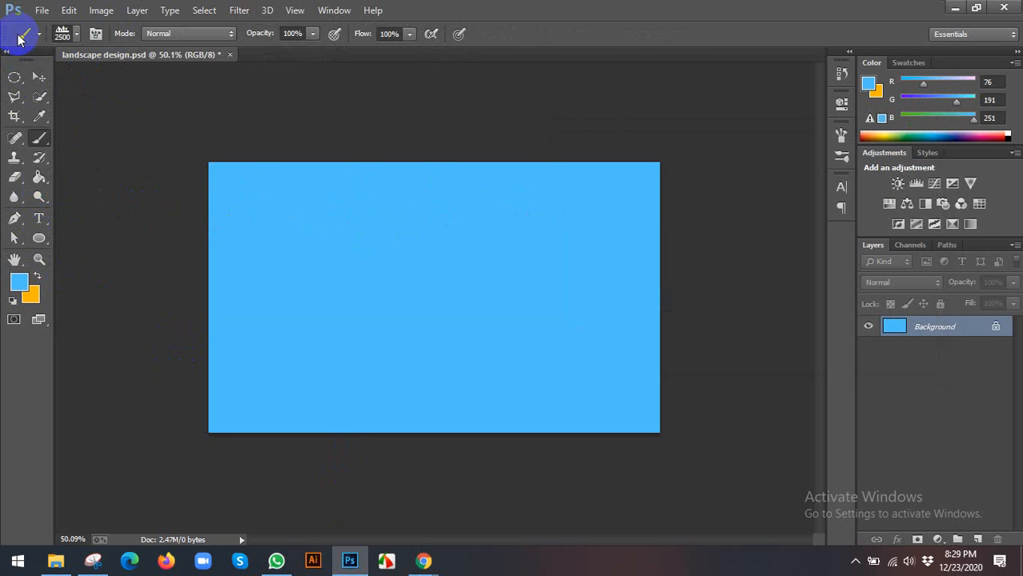
pyautogui.click(38, 77)
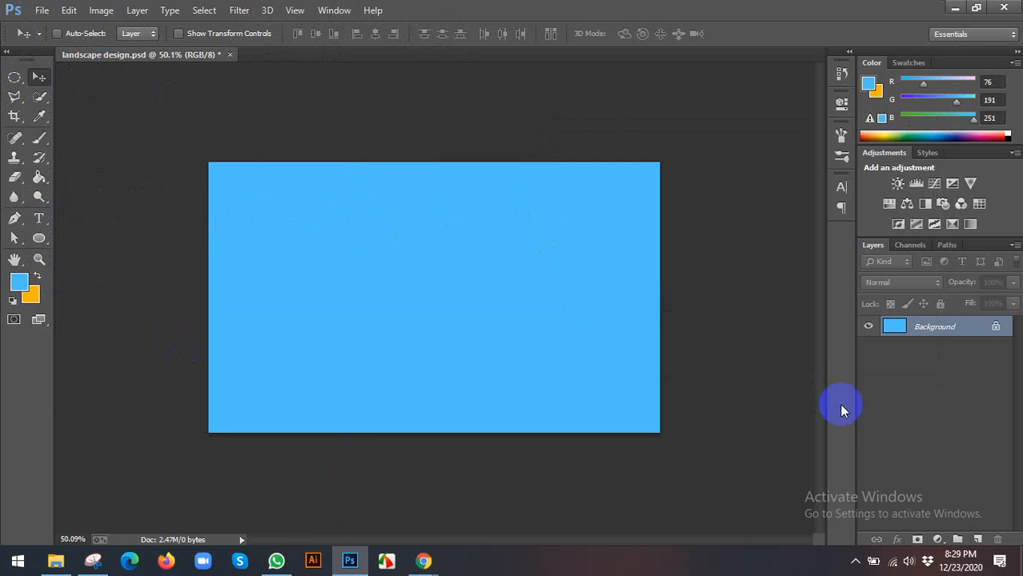
pyautogui.scroll(-1, 209, 177)
pyautogui.scroll(1, 210, 178)
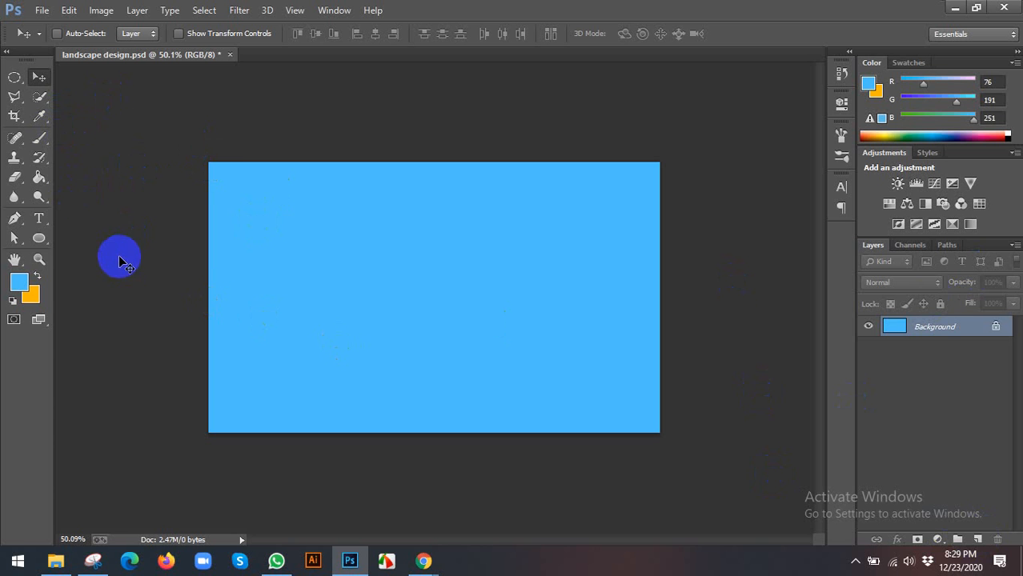
# Add a new empty layer above the Background and select it.
pyautogui.click(493, 323)
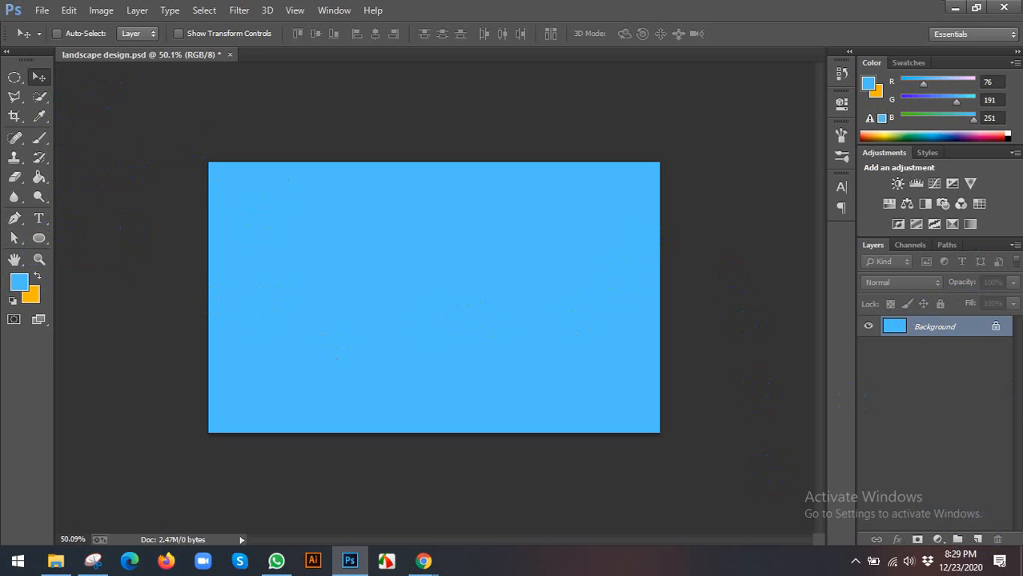
pyautogui.click(978, 542)
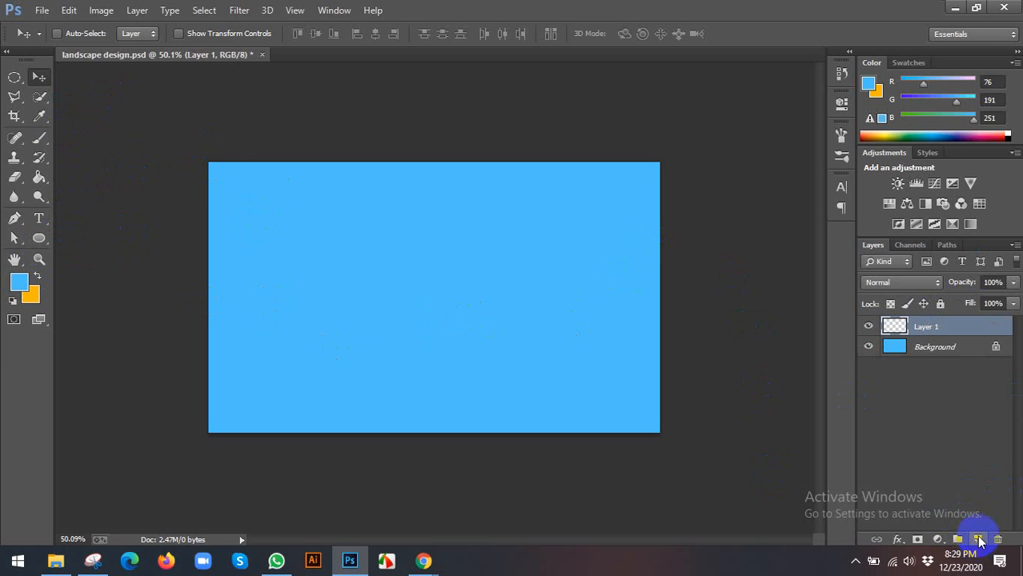
pyautogui.click(891, 328)
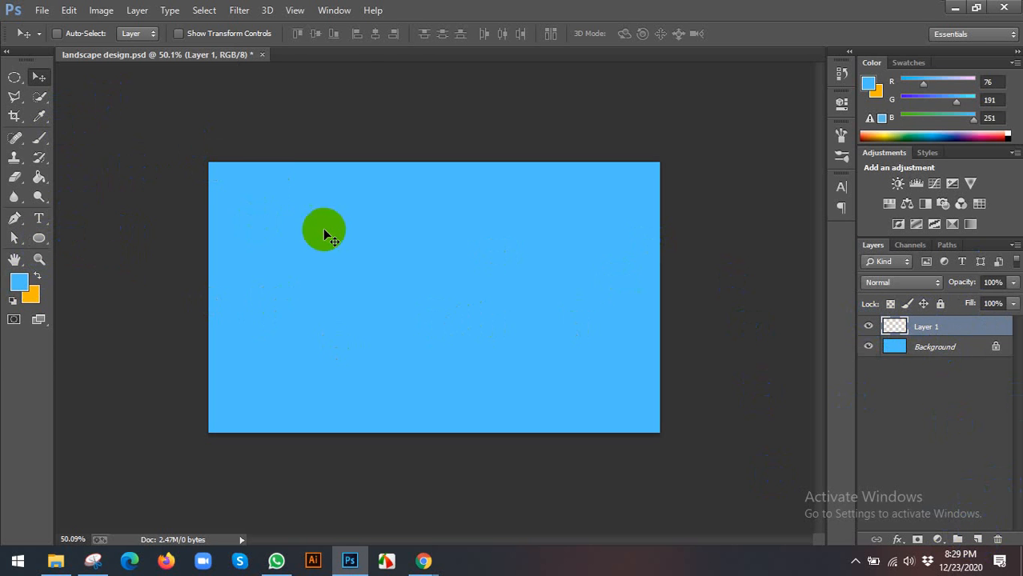
# Activate the Brush tool and choose the 134 px grass brush tip.
pyautogui.press('b')
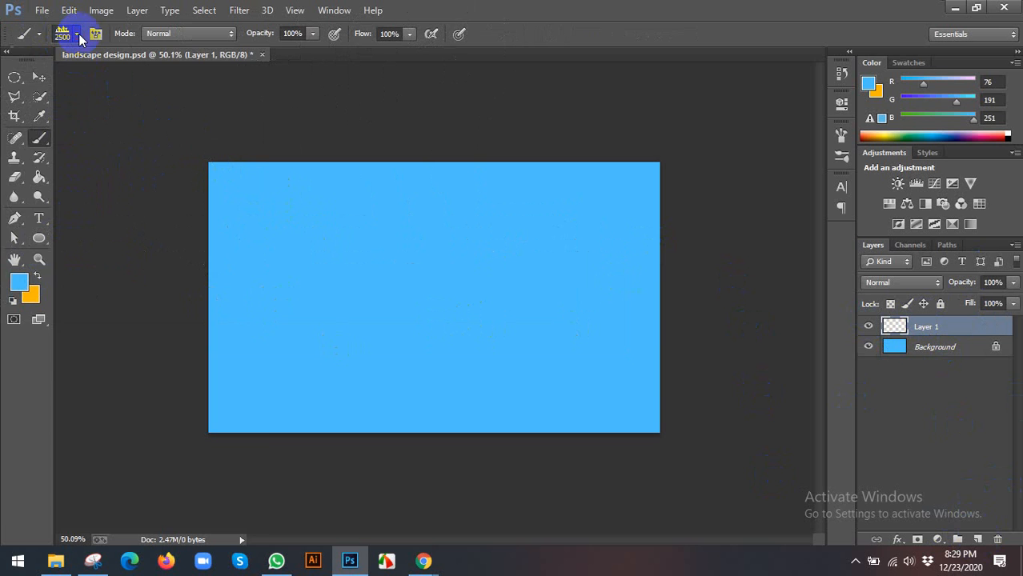
pyautogui.click(77, 36)
pyautogui.click(71, 222)
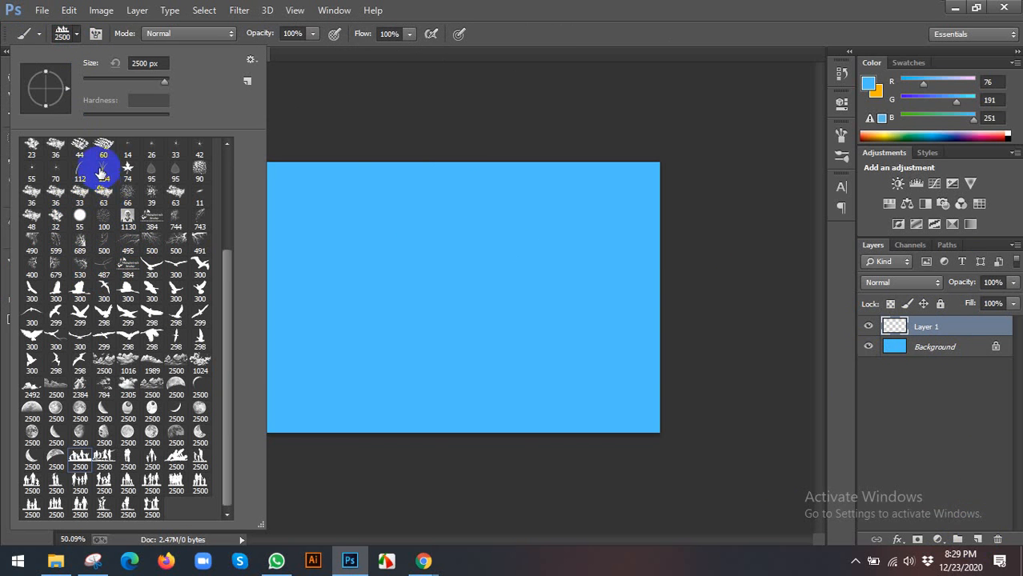
pyautogui.click(569, 13)
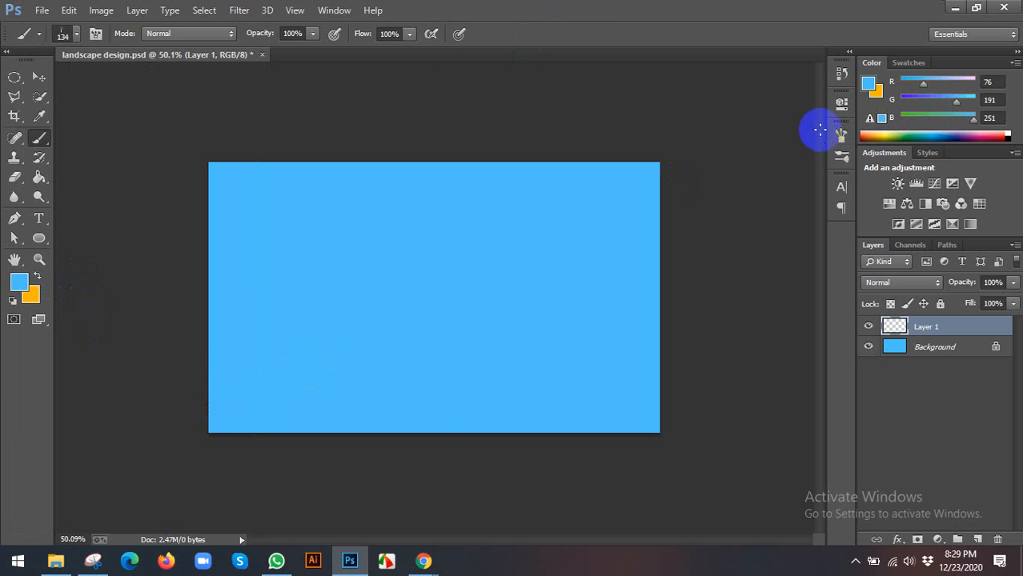
# Turn off Color Dynamics in the grass brush's settings.
pyautogui.click(339, 16)
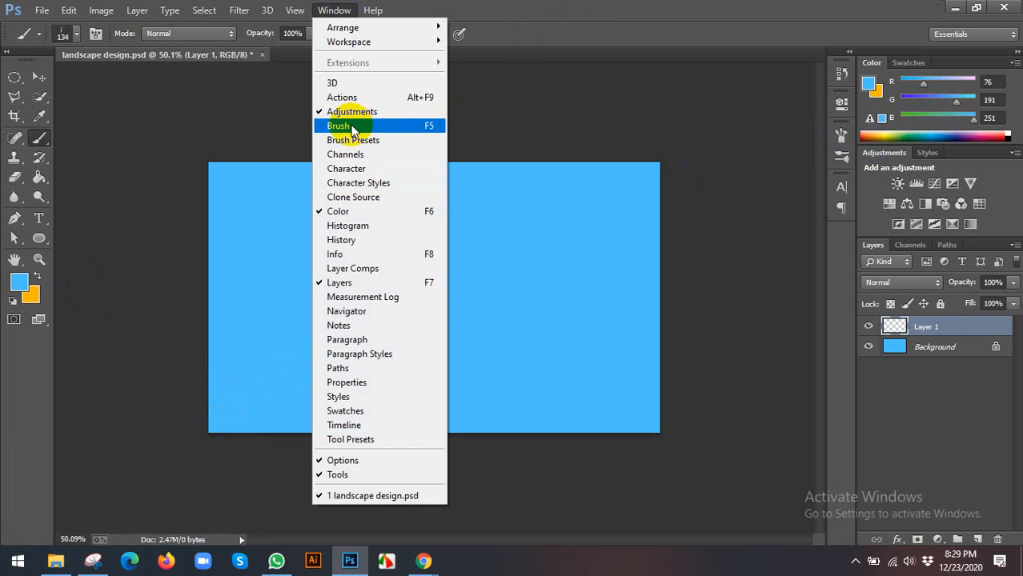
pyautogui.click(345, 129)
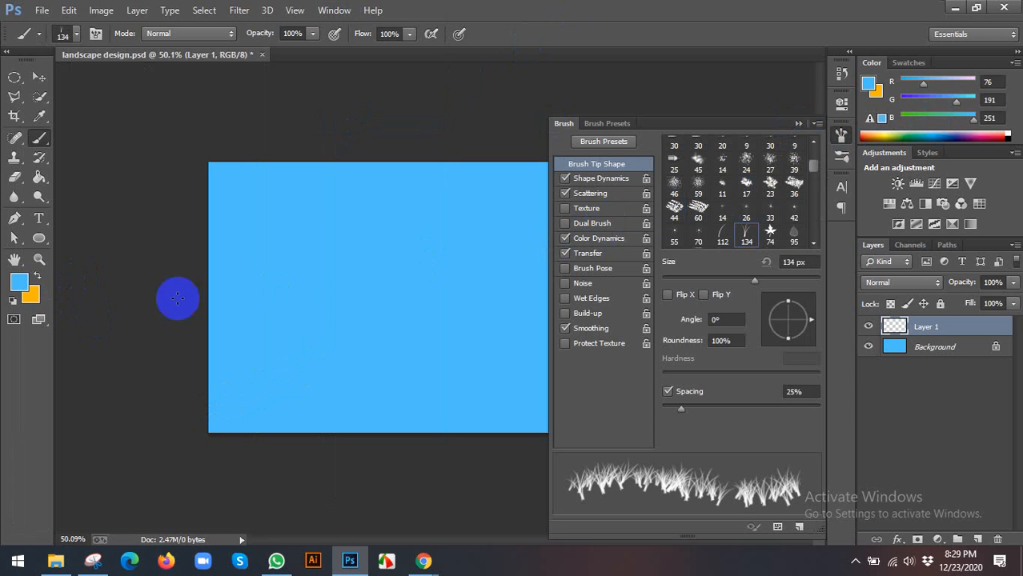
pyautogui.click(373, 363)
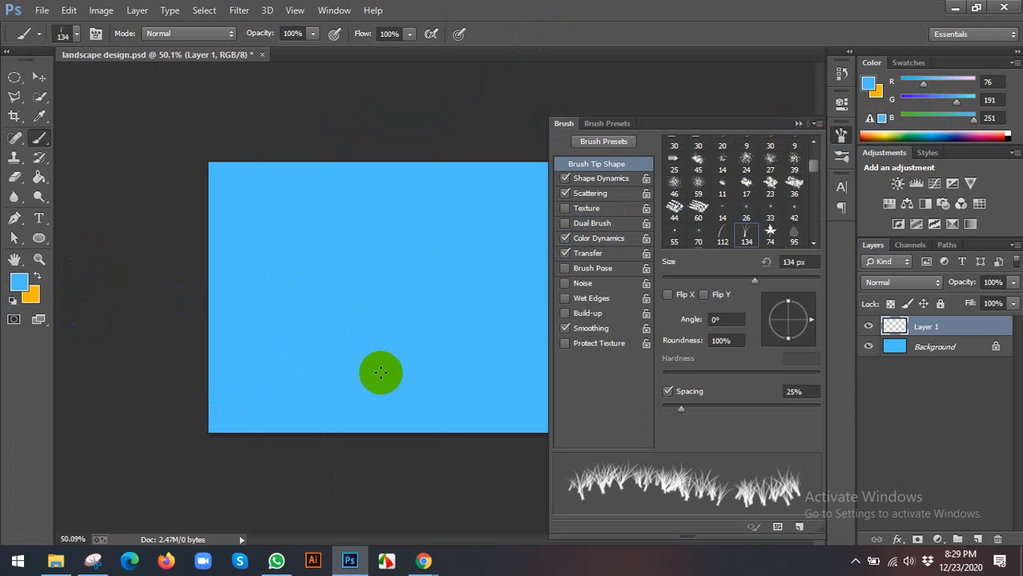
pyautogui.click(585, 239)
pyautogui.click(566, 238)
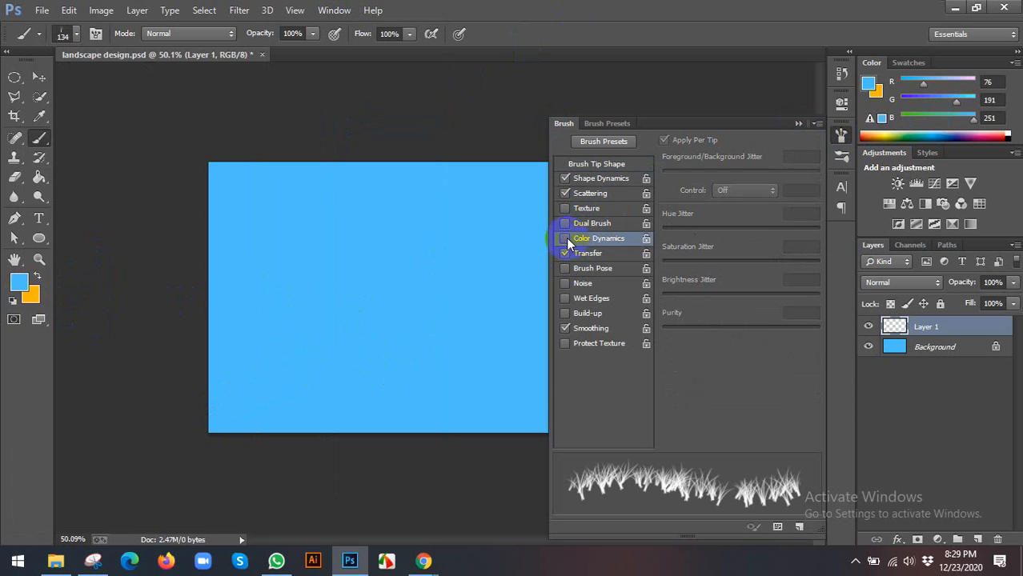
pyautogui.click(841, 134)
# Reset the colors to default black and white and paint black grass along the canvas's bottom edge on Layer 1.
pyautogui.click(14, 303)
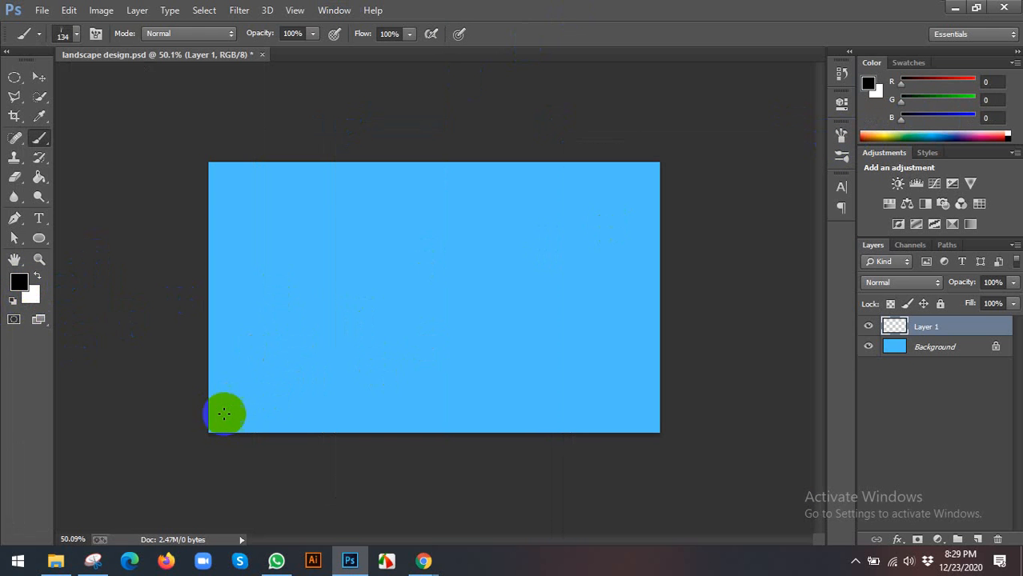
pyautogui.moveTo(209, 422)
pyautogui.mouseDown()
pyautogui.moveTo(689, 415)
pyautogui.moveTo(610, 431)
pyautogui.mouseUp()
pyautogui.moveTo(146, 430)
pyautogui.mouseDown()
pyautogui.moveTo(644, 398)
pyautogui.moveTo(282, 421)
pyautogui.moveTo(602, 421)
pyautogui.mouseUp()
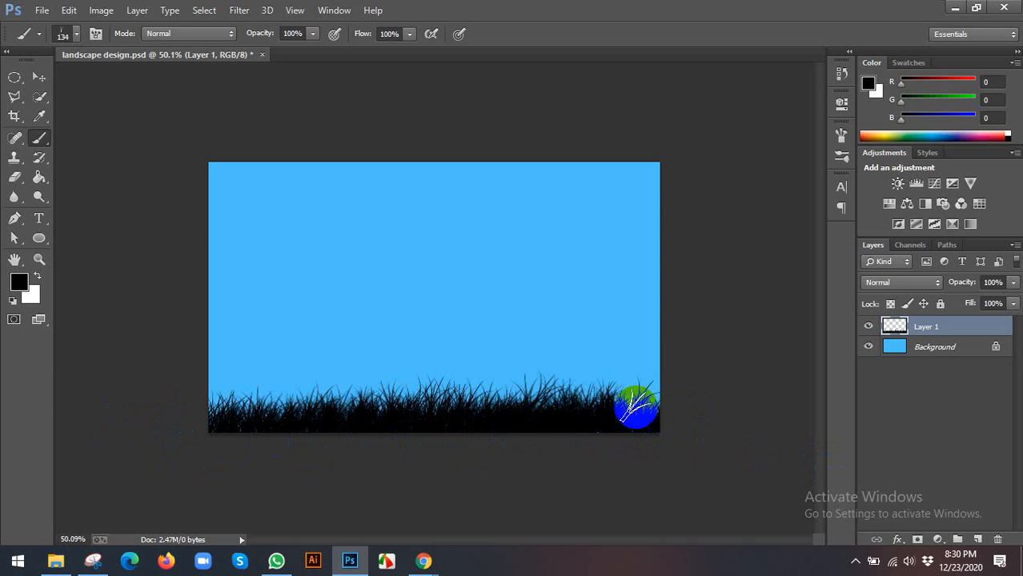
# Activate the Move tool and check the grass layer by toggling its visibility and undoing a trial move upward.
pyautogui.click(40, 77)
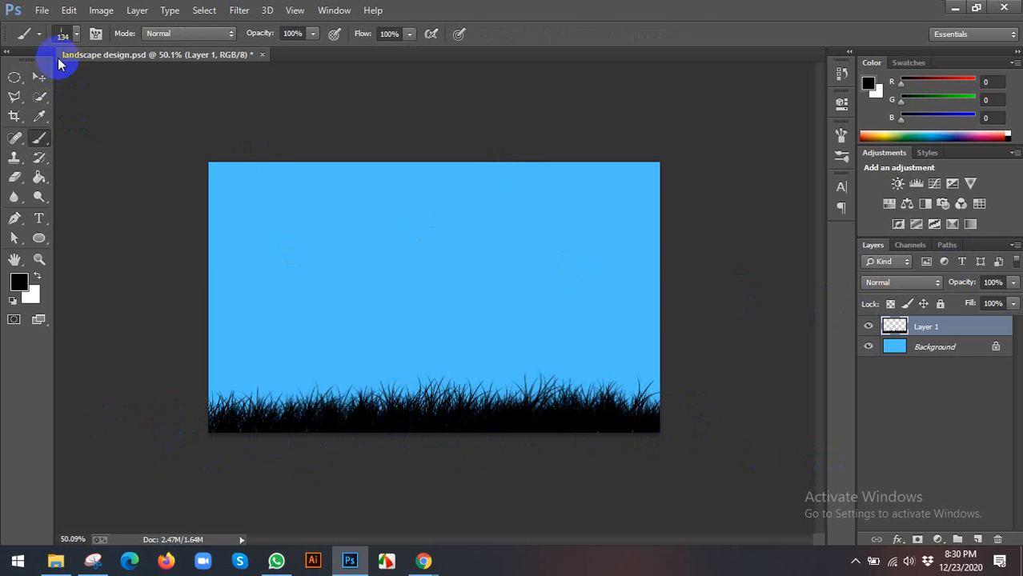
pyautogui.click(40, 76)
pyautogui.click(869, 328)
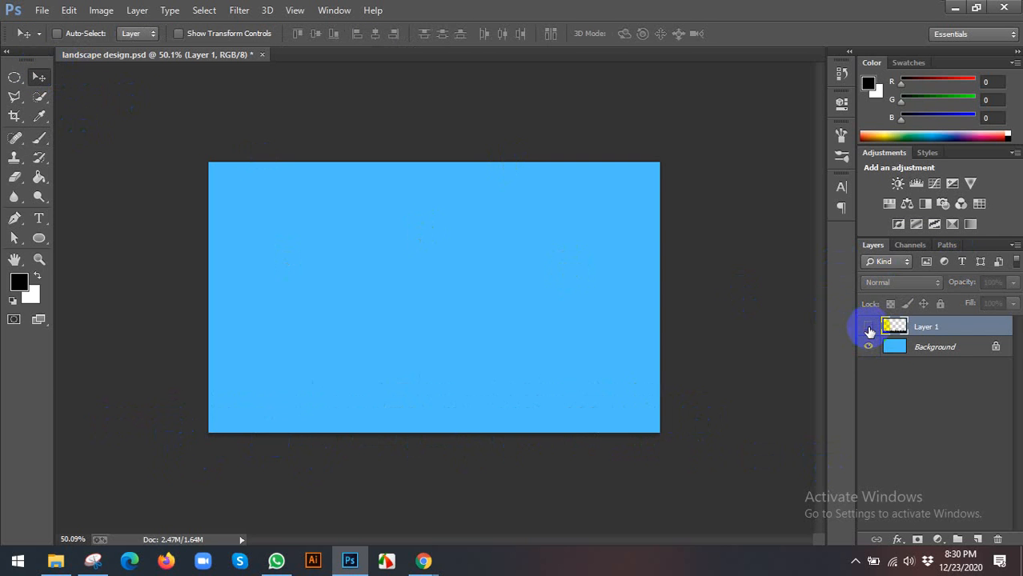
pyautogui.click(869, 327)
pyautogui.moveTo(554, 416); pyautogui.dragTo(565, 258)
pyautogui.hotkey('ctrl', 'z')
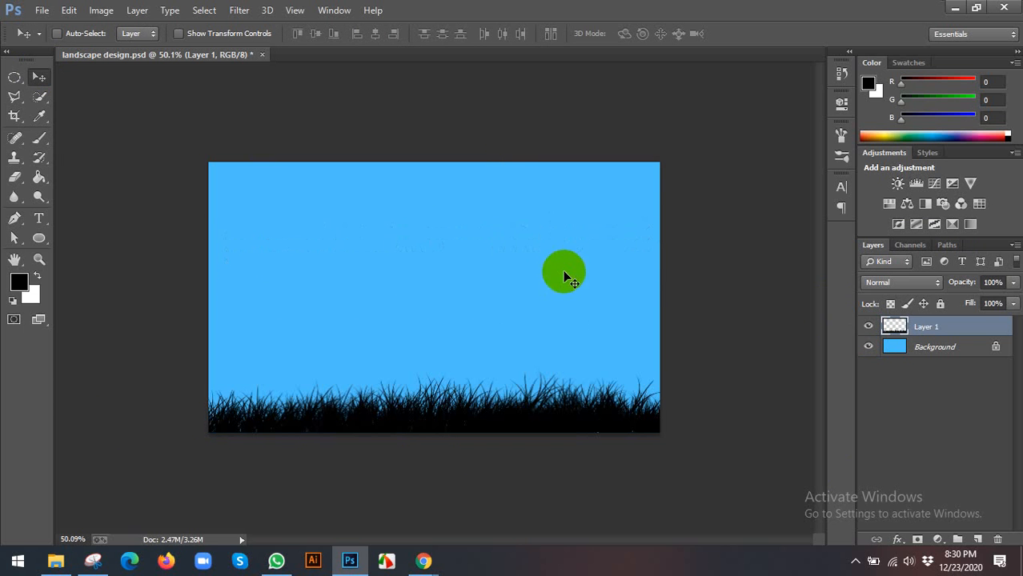
# Squash the grass vertically to about 84% of its height using the transform controls, keeping its base on the canvas's bottom edge.
pyautogui.click(189, 36)
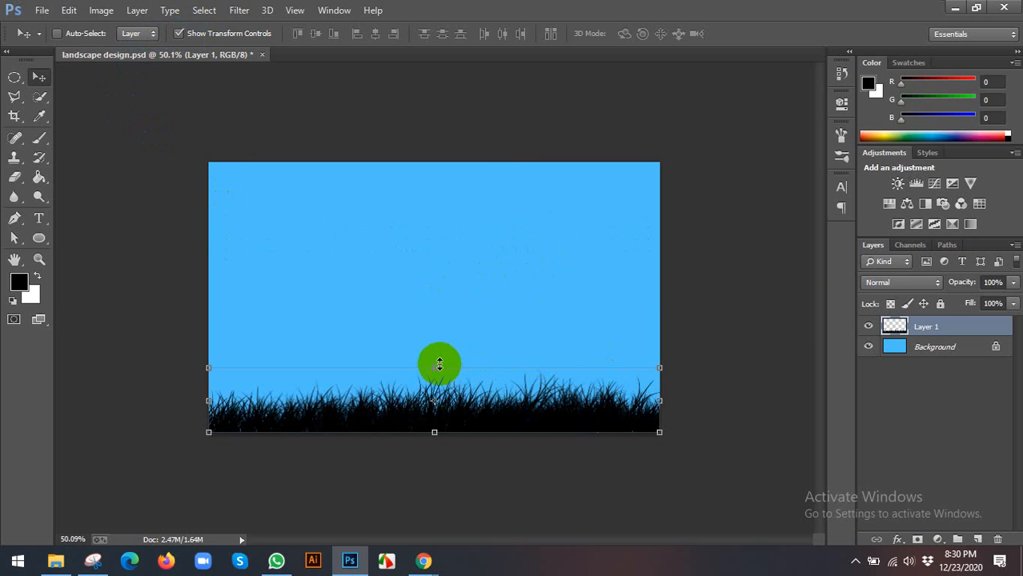
pyautogui.moveTo(436, 366); pyautogui.dragTo(421, 382)
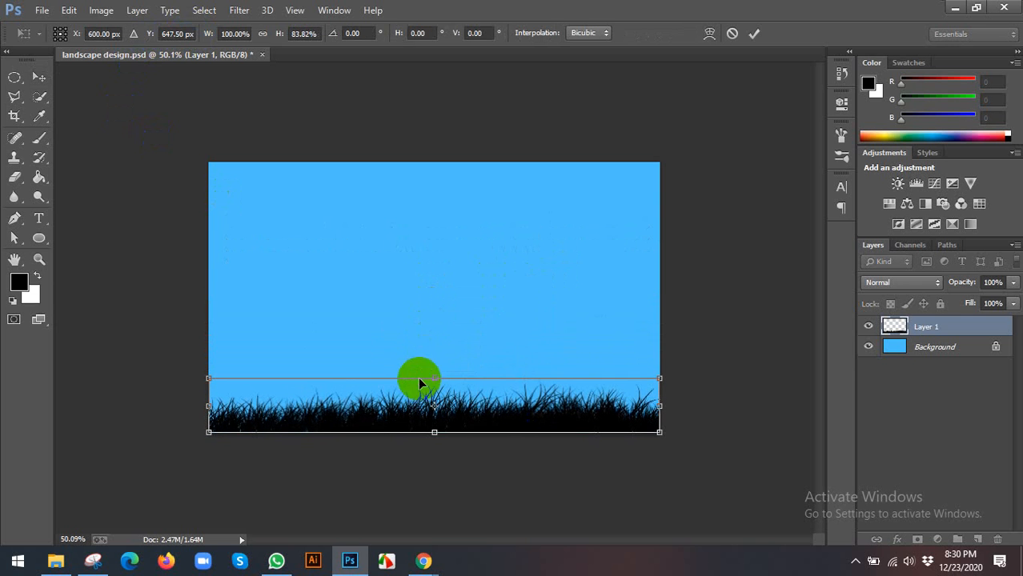
pyautogui.click(755, 34)
pyautogui.click(179, 34)
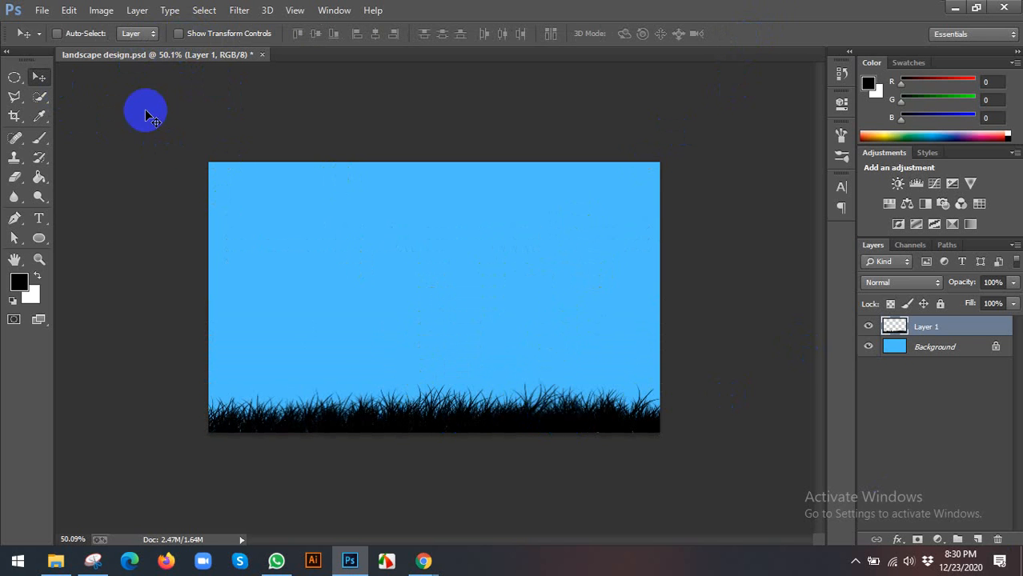
# Add a new layer above the grass and stamp the 679 px bare tree brush in black along the canvas's left edge.
pyautogui.click(978, 539)
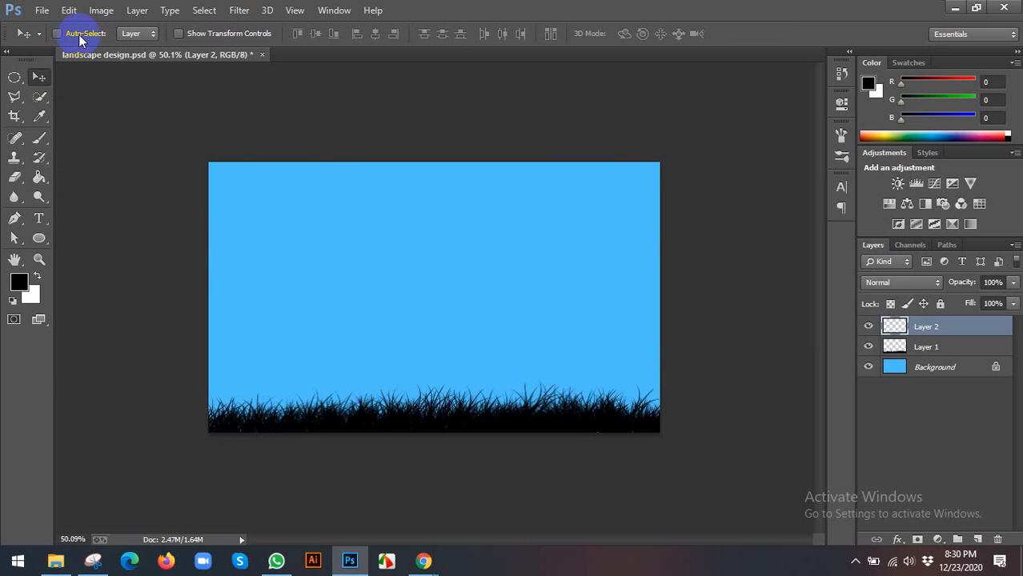
pyautogui.press('b')
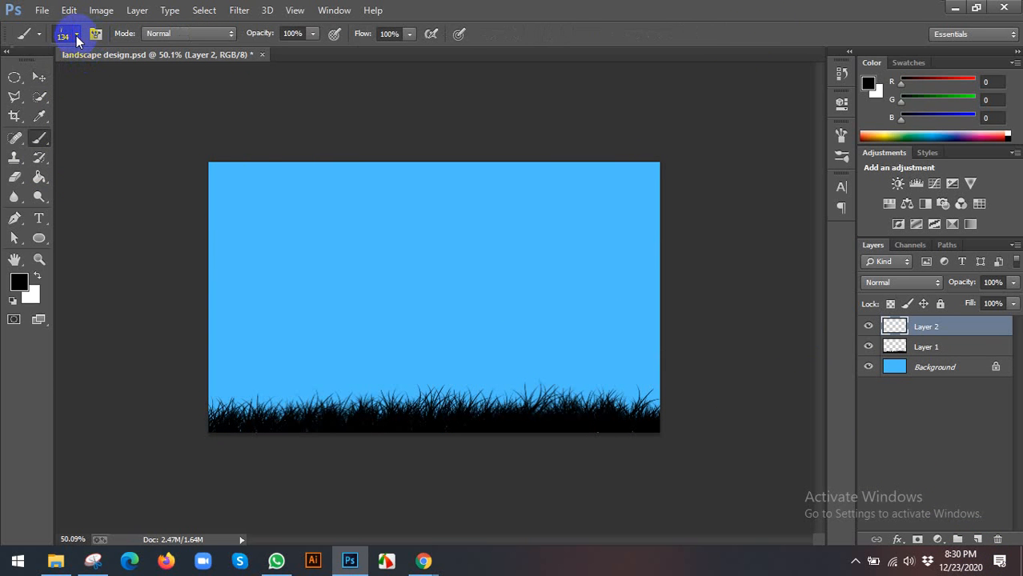
pyautogui.click(76, 36)
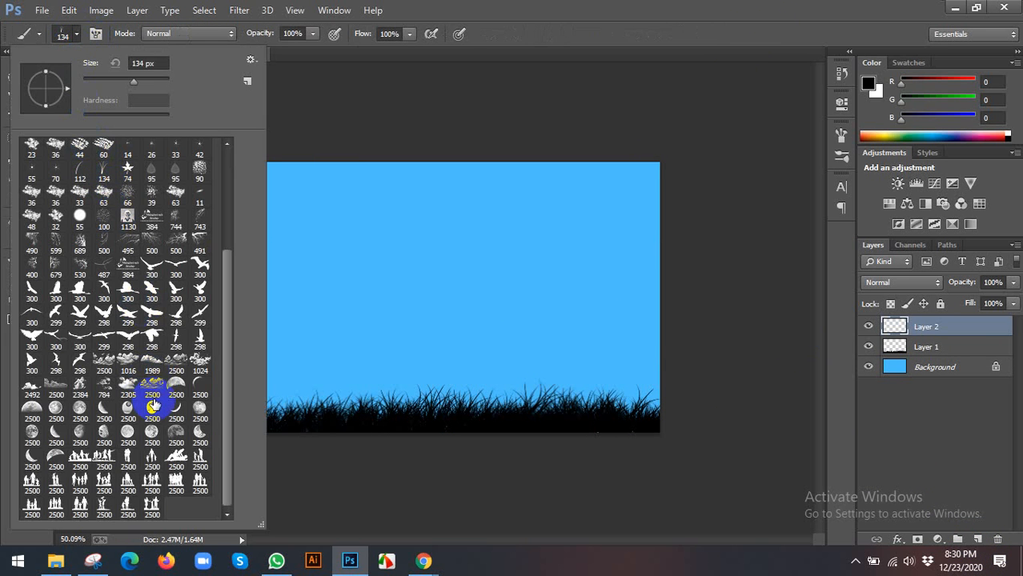
pyautogui.scroll(1, 133, 308)
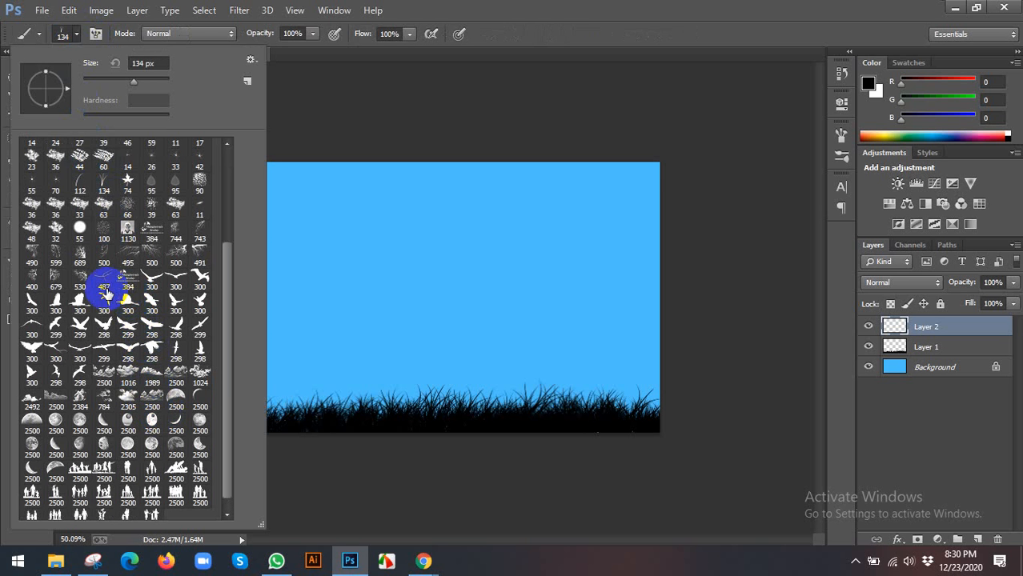
pyautogui.click(604, 8)
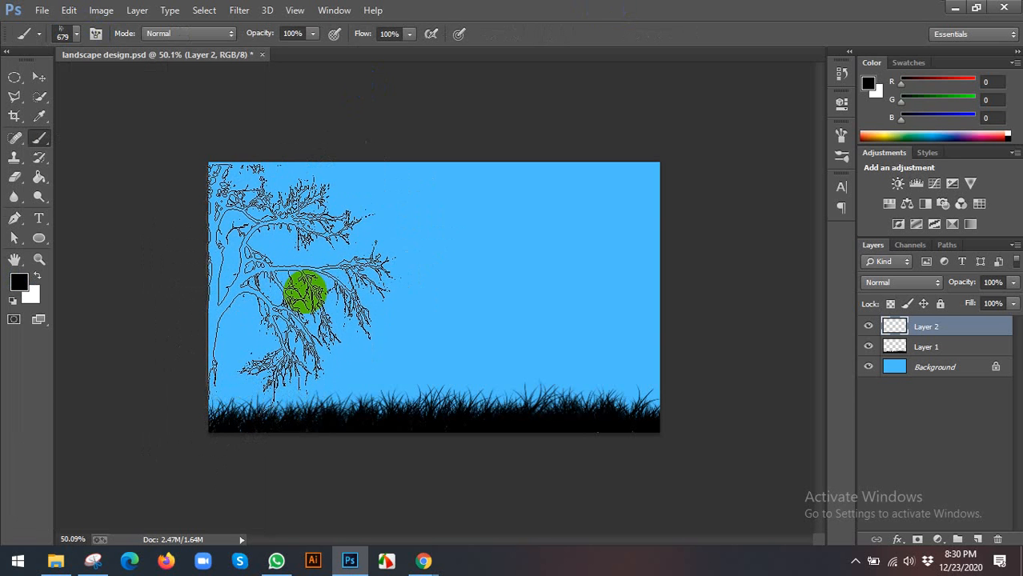
pyautogui.click(305, 290)
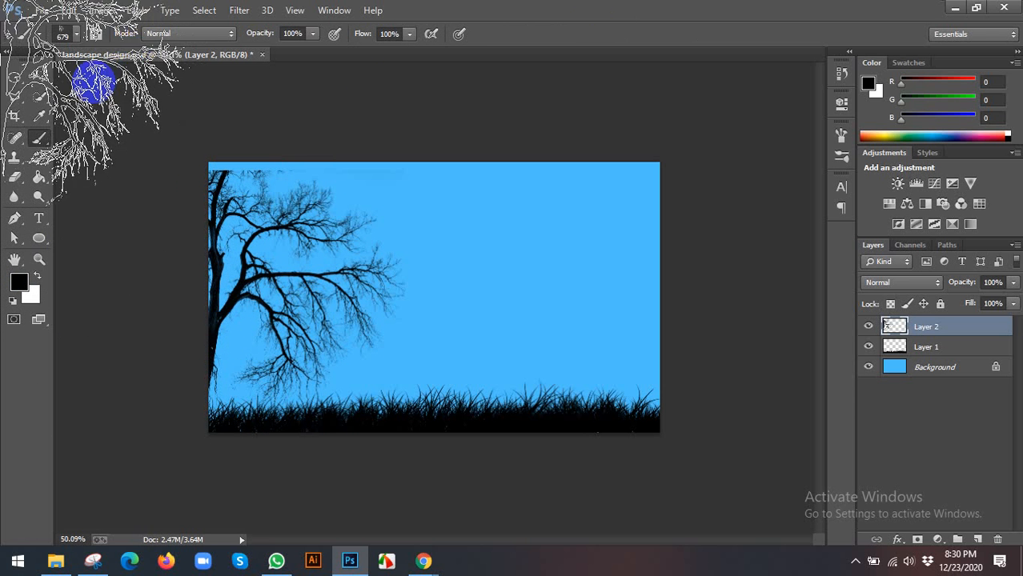
# Stretch the tree vertically to about 103% so it reaches the canvas's top edge, and apply the transform.
pyautogui.click(38, 77)
pyautogui.click(203, 34)
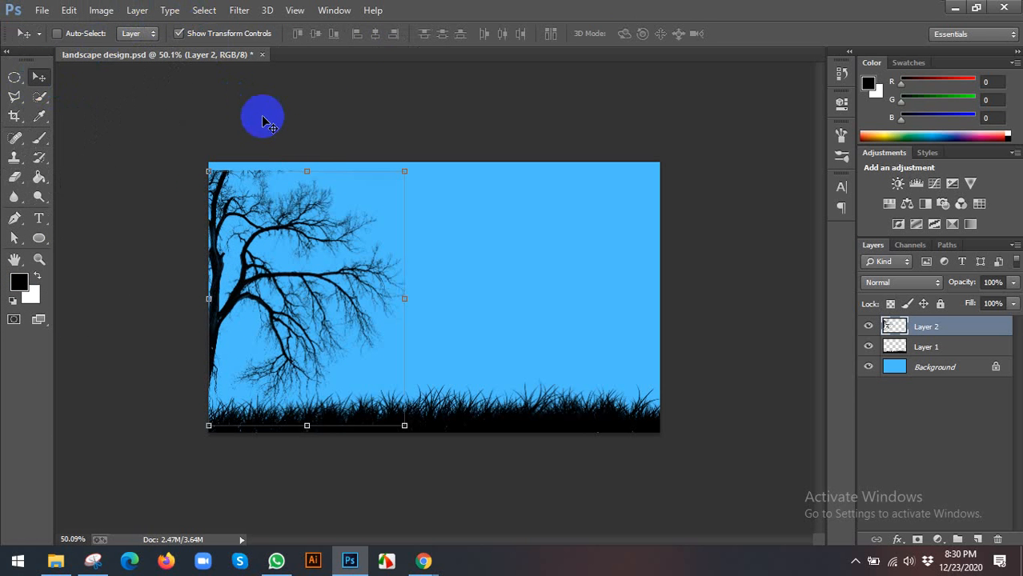
pyautogui.moveTo(306, 165); pyautogui.dragTo(302, 158)
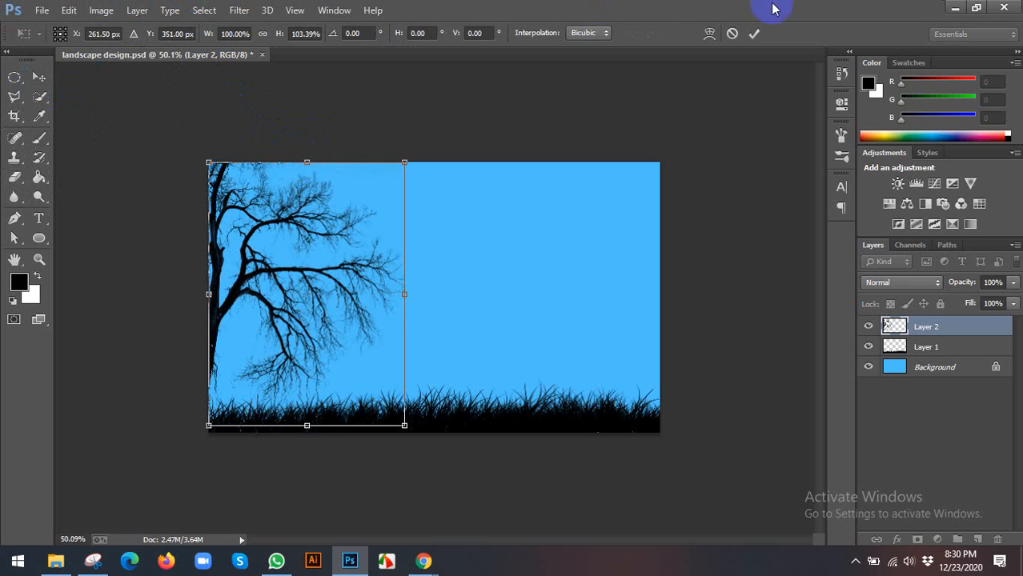
pyautogui.click(758, 36)
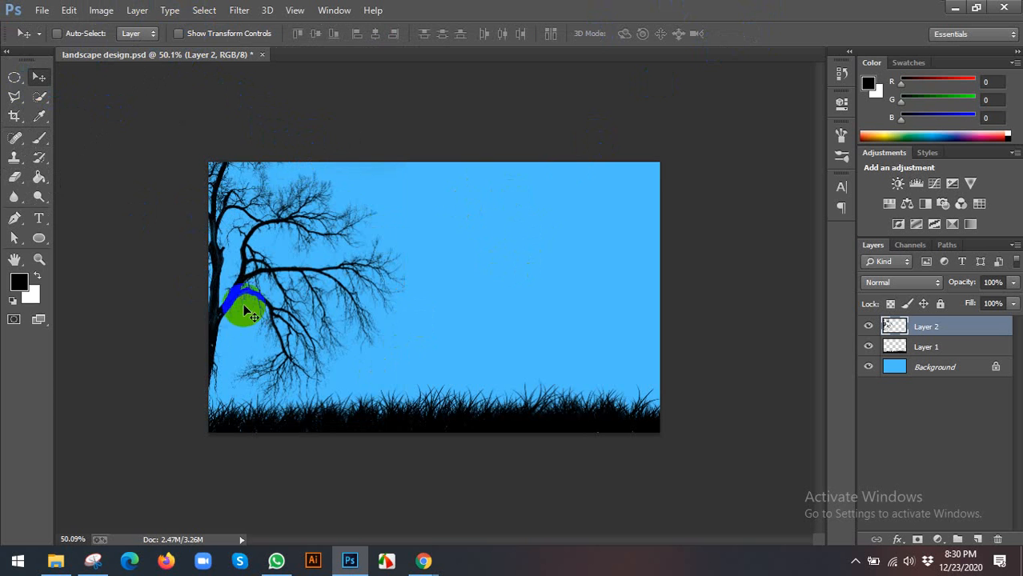
pyautogui.moveTo(398, 317); pyautogui.dragTo(346, 292)
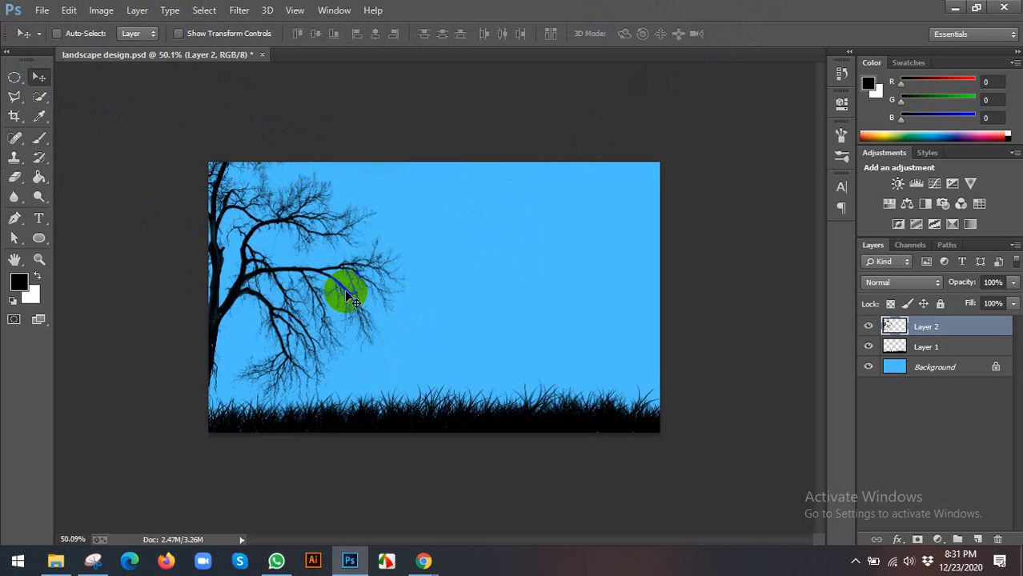
pyautogui.press('b')
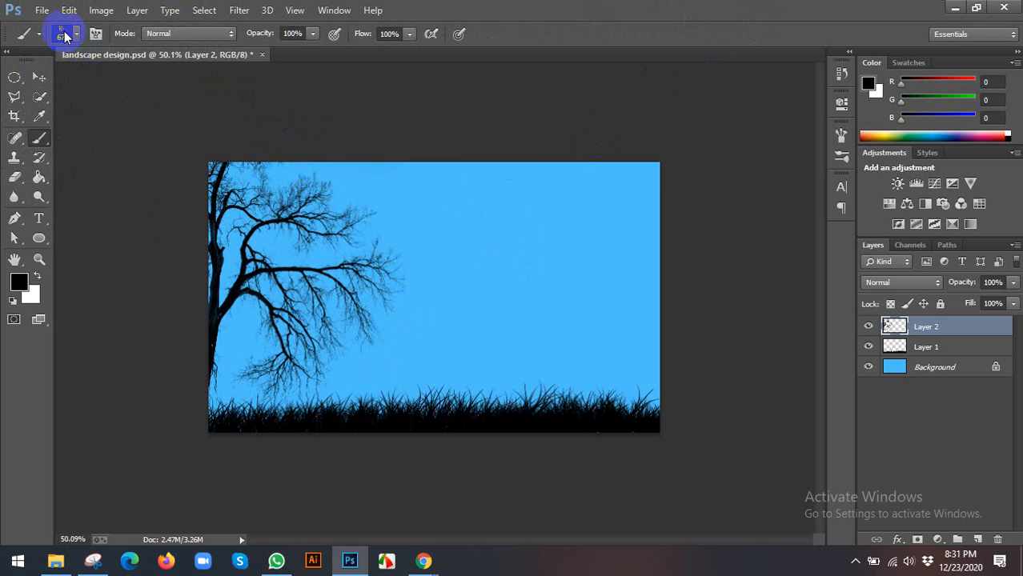
pyautogui.click(64, 35)
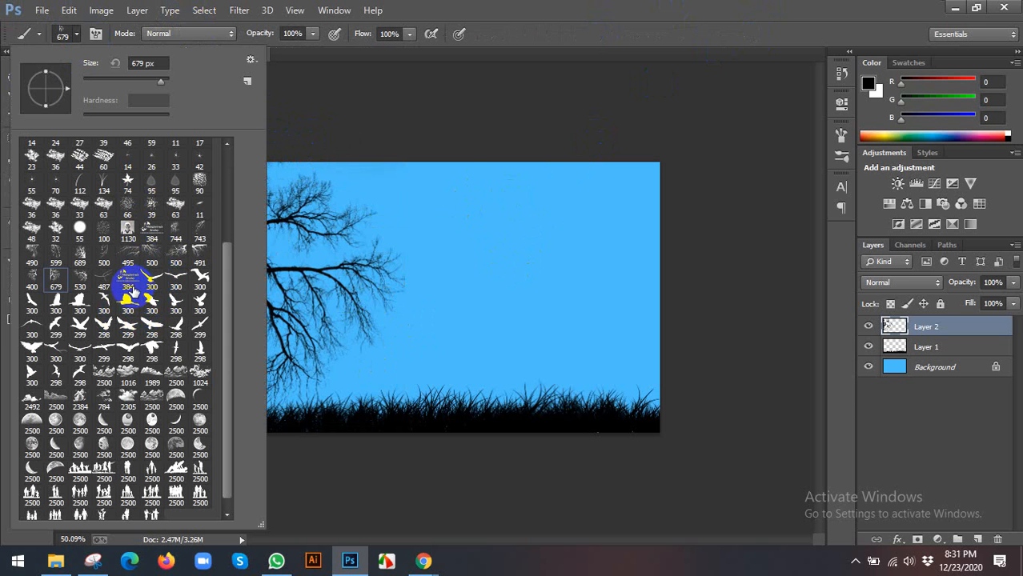
pyautogui.click(487, 16)
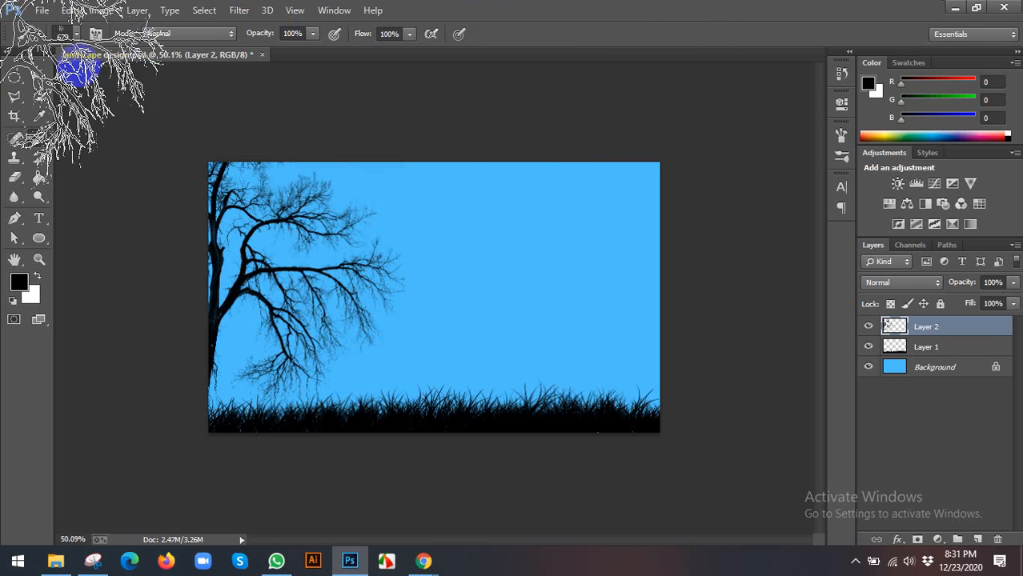
pyautogui.click(38, 76)
# Add a new layer above the tree and choose the 1989 px cloud brush tip for the Brush tool.
pyautogui.click(958, 540)
pyautogui.click(978, 541)
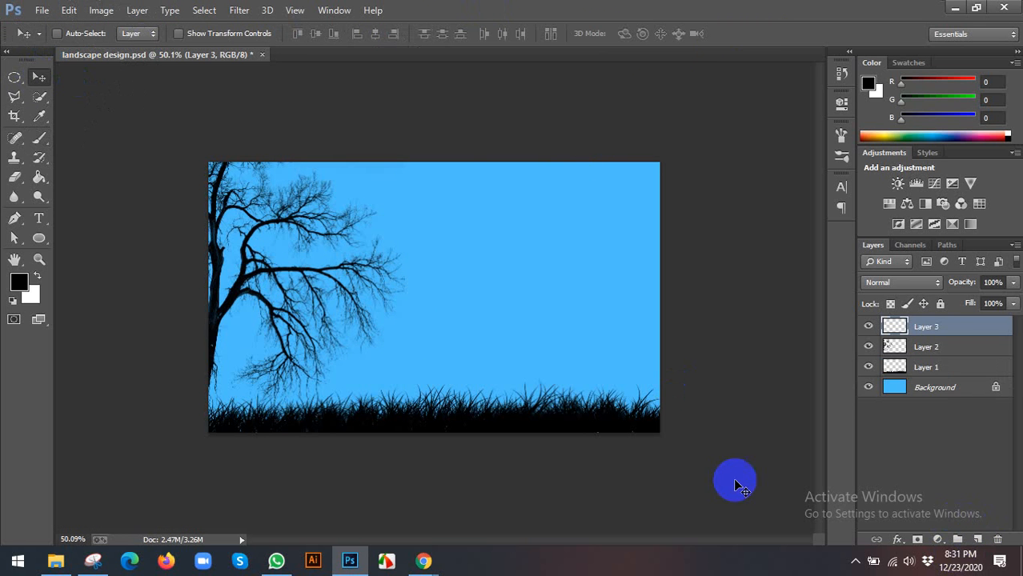
pyautogui.press('b')
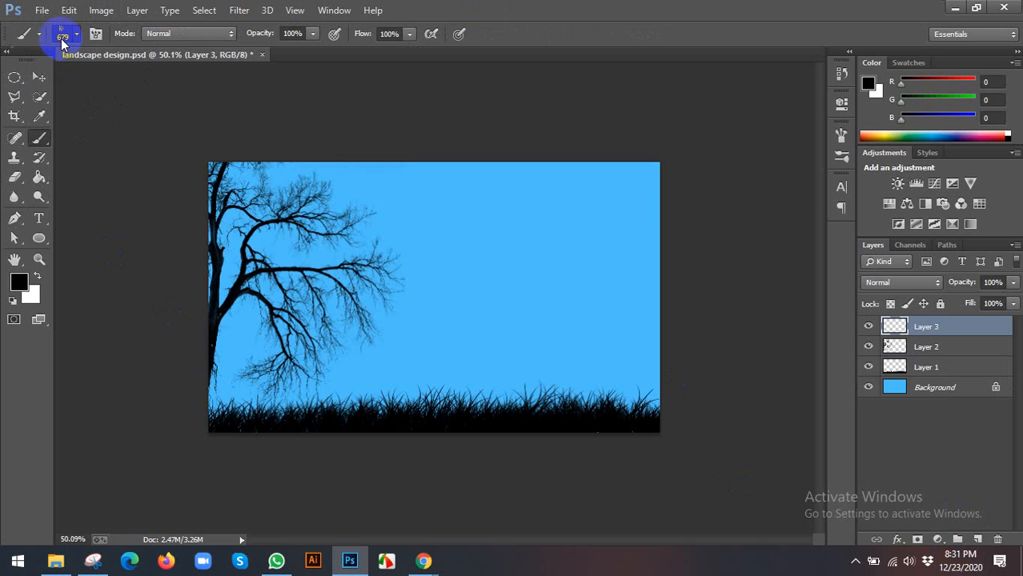
pyautogui.click(62, 35)
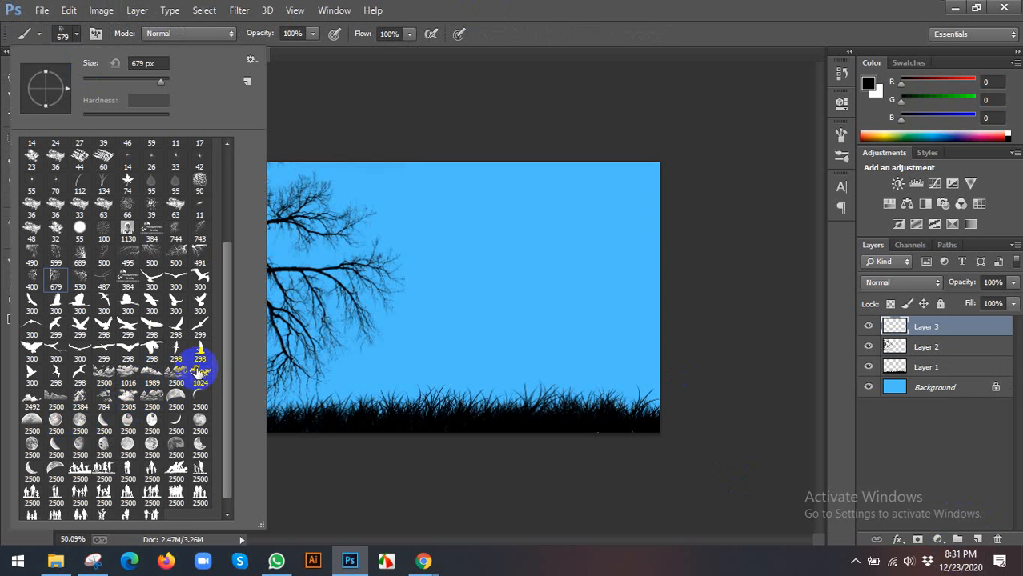
pyautogui.click(152, 380)
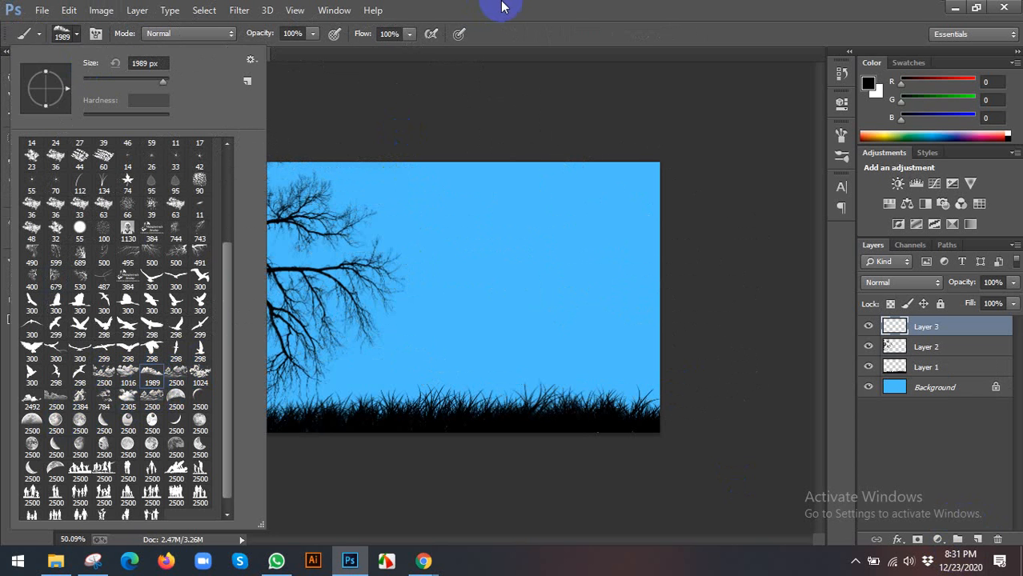
pyautogui.click(475, 181)
# Reduce the cloud brush size to 1100 px.
pyautogui.press('[')
pyautogui.press('[')
pyautogui.press('[')
pyautogui.press('[')
pyautogui.press('[')
pyautogui.press('[')
pyautogui.press('[')
pyautogui.press('[')
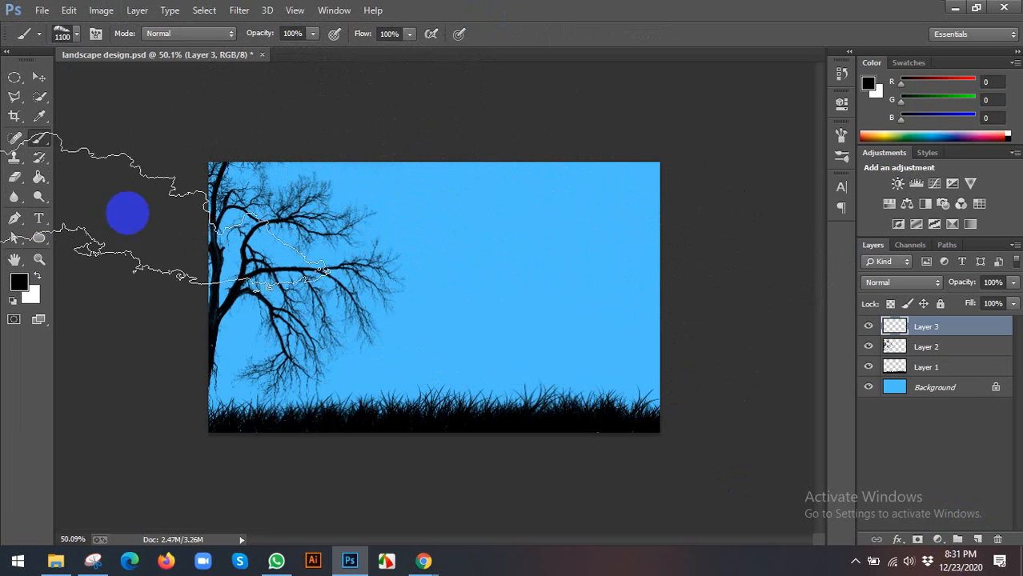
# Set the foreground color to a near-white grey with RGB 239, 239, 239.
pyautogui.click(18, 280)
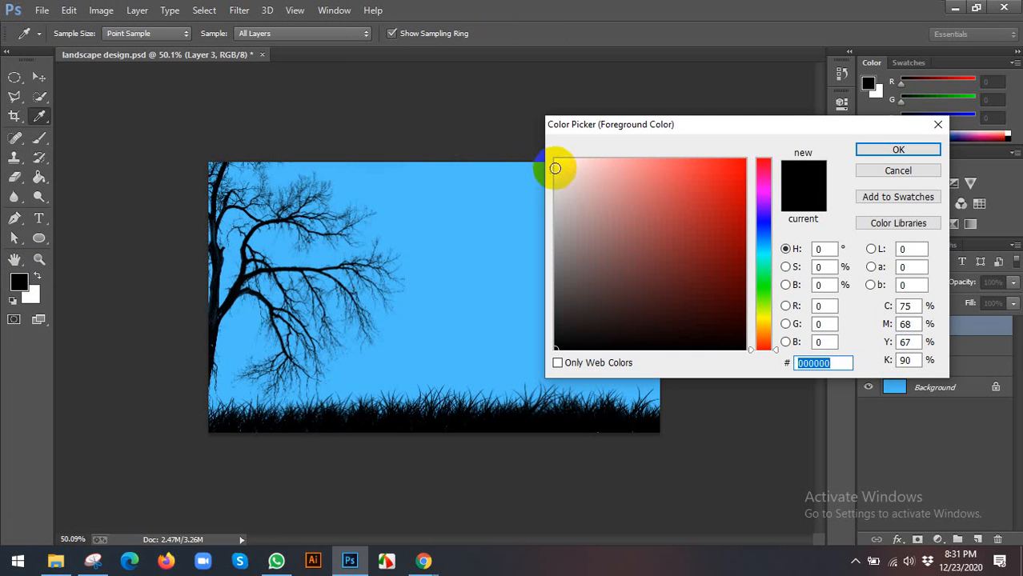
pyautogui.click(555, 168)
pyautogui.click(876, 151)
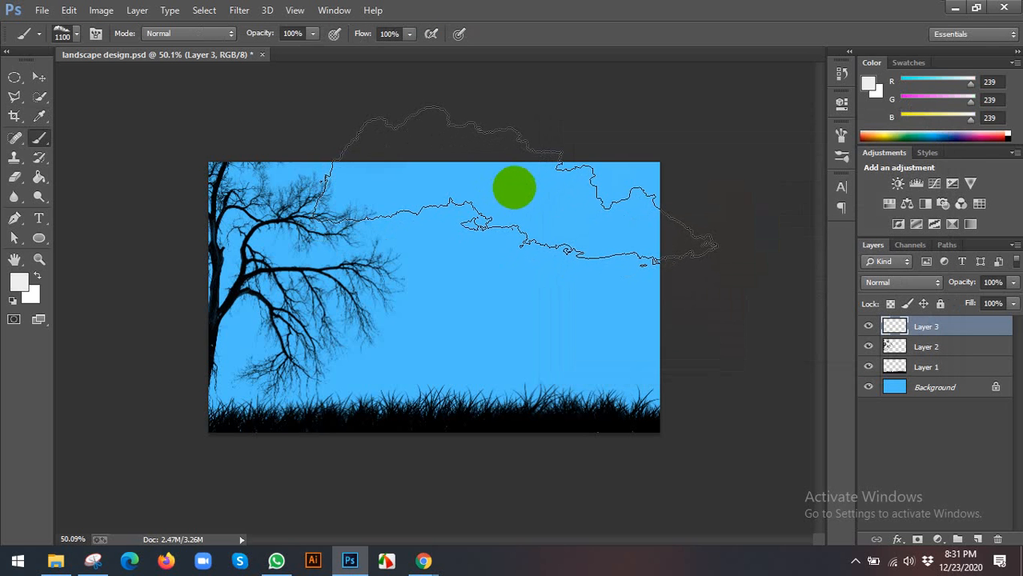
# Try stamping the 1100 px cloud across the upper sky in near-white and in dark grey RGB 50, 47, 47, undoing each stamp.
pyautogui.click(515, 183)
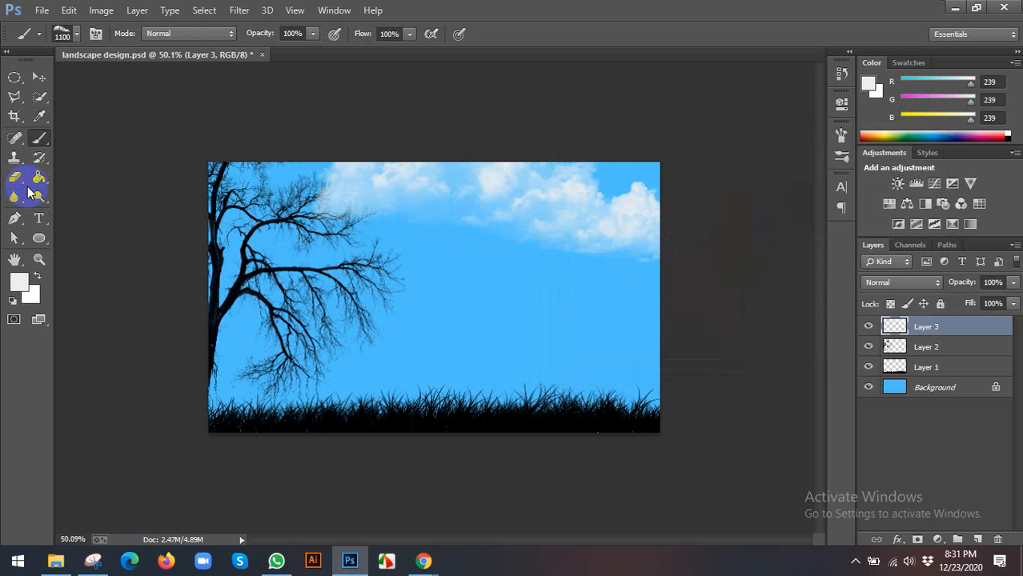
pyautogui.hotkey('ctrl', 'z')
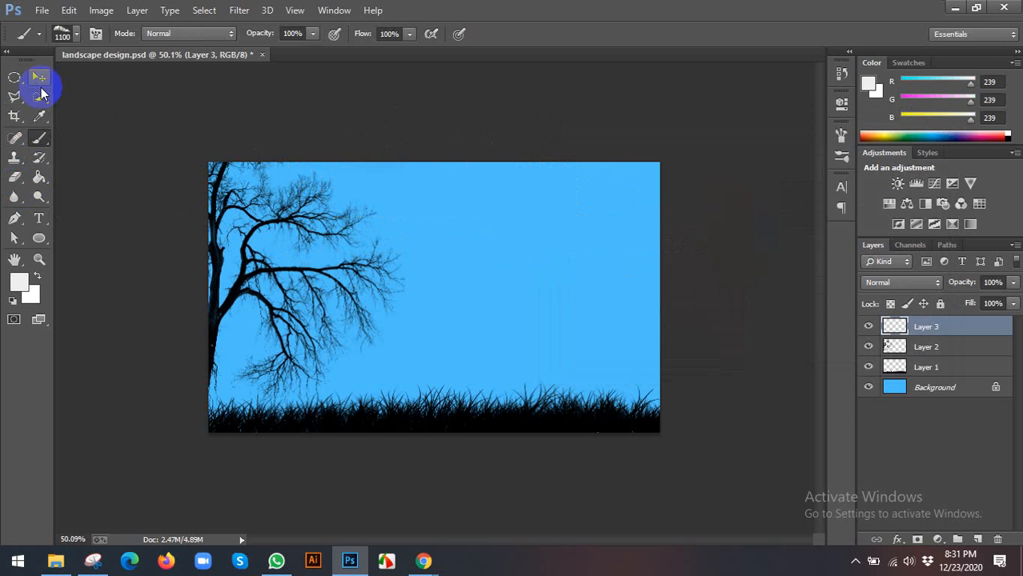
pyautogui.click(18, 280)
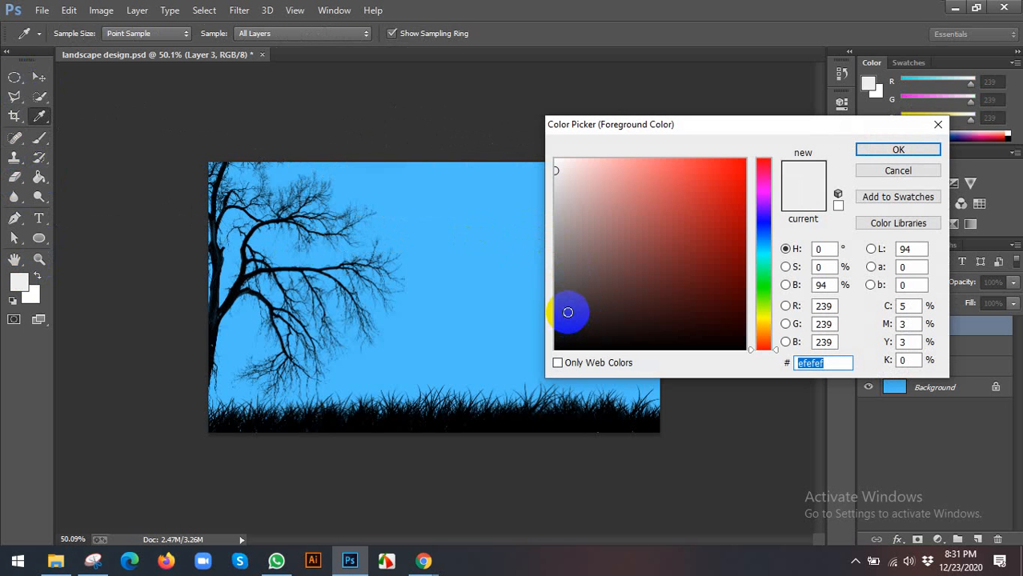
pyautogui.click(565, 312)
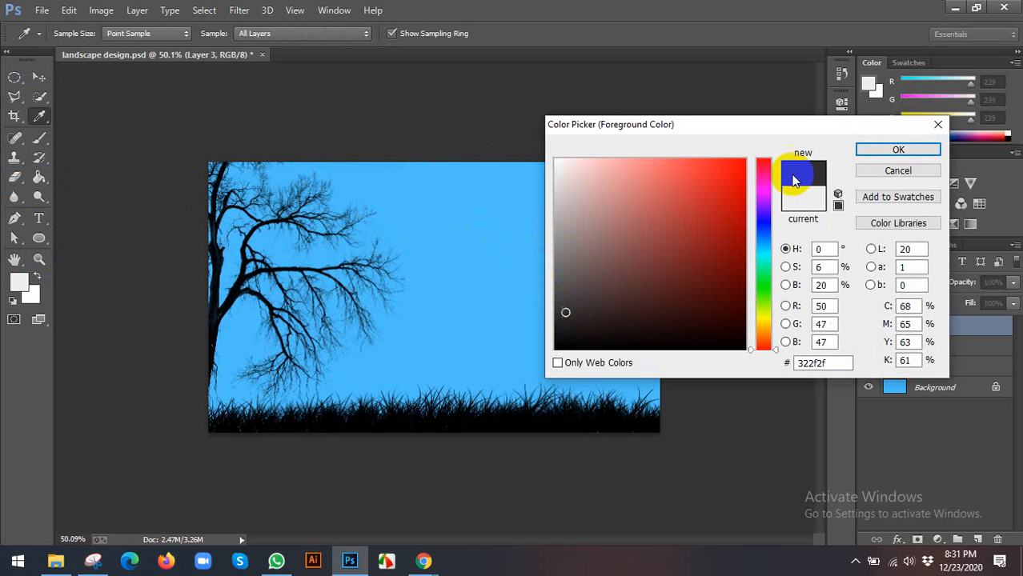
pyautogui.click(897, 151)
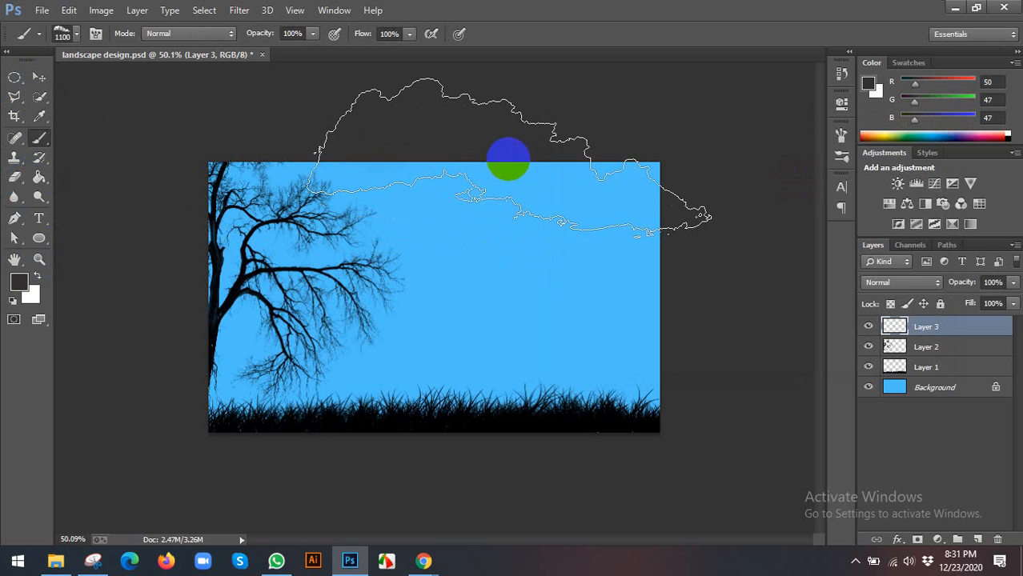
pyautogui.click(502, 163)
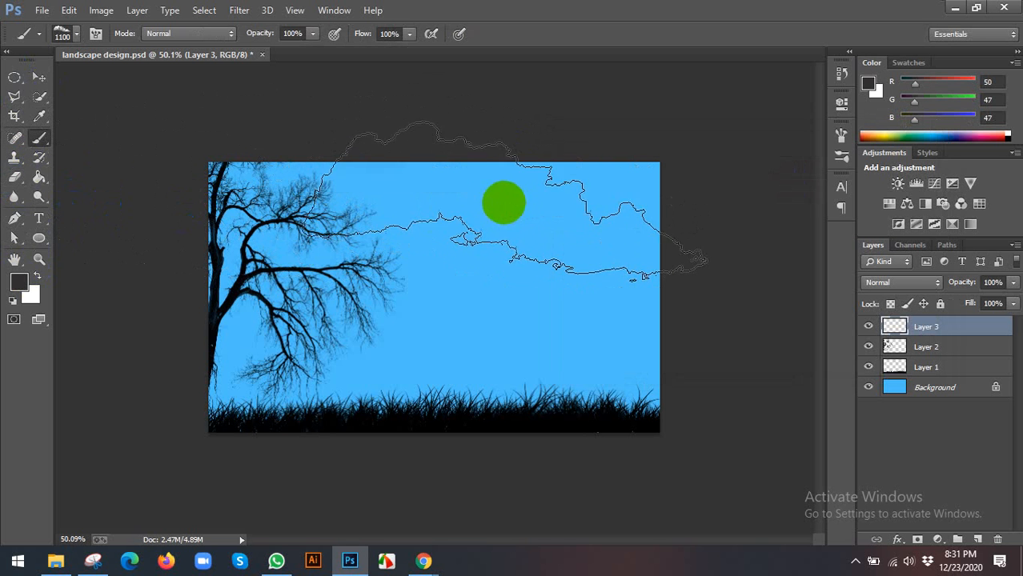
pyautogui.click(480, 190)
pyautogui.hotkey('ctrl', 'alt', 'z')
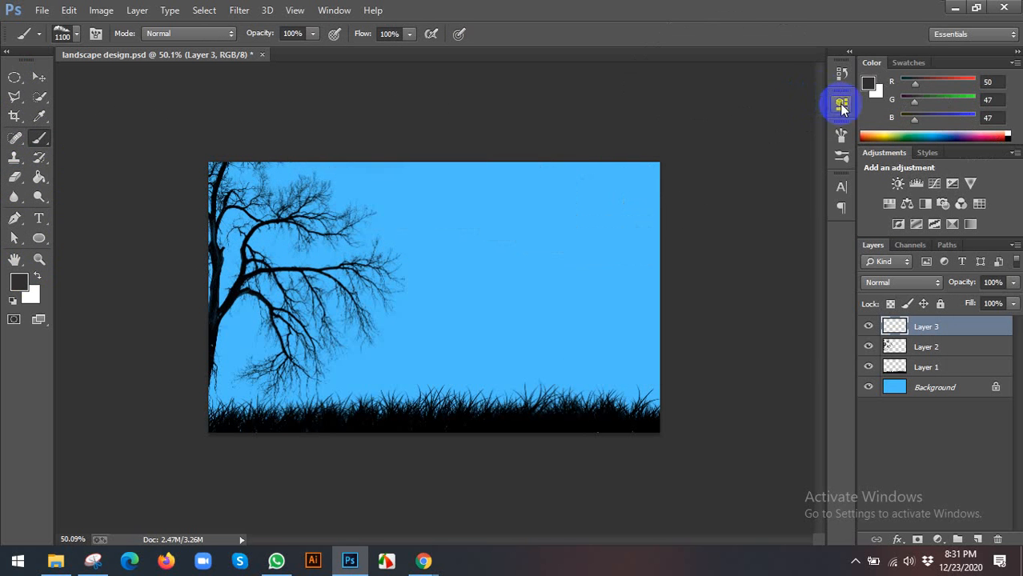
# Check the brush settings, try the dark grey cloud stamp on the upper sky once more, and undo it.
pyautogui.click(841, 100)
pyautogui.click(843, 97)
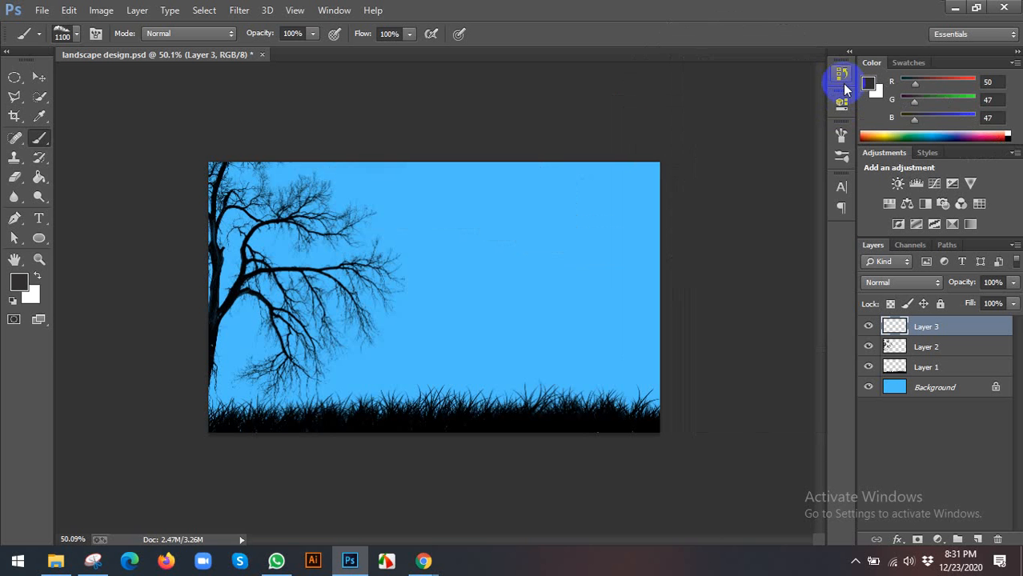
pyautogui.click(841, 136)
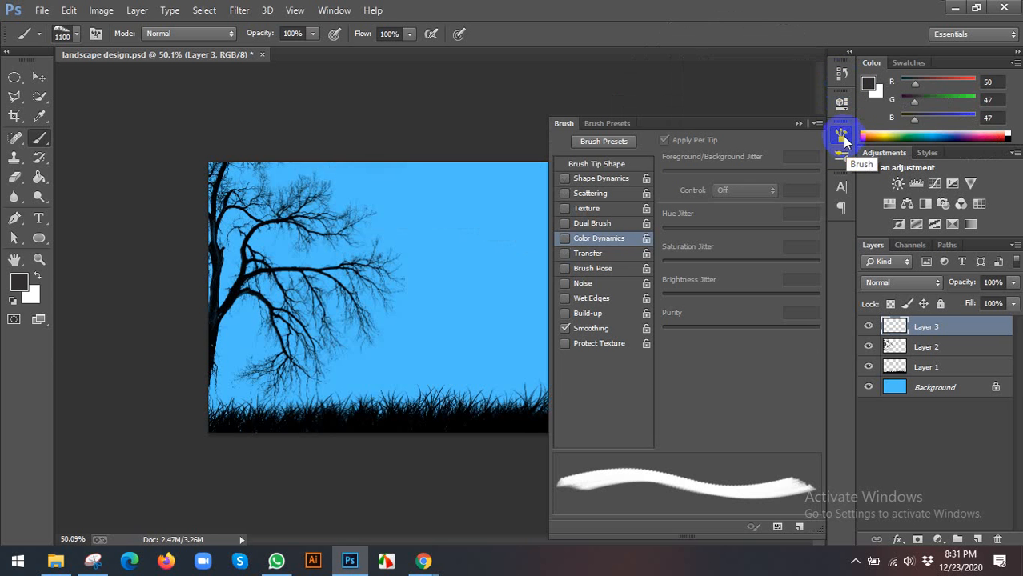
pyautogui.click(842, 136)
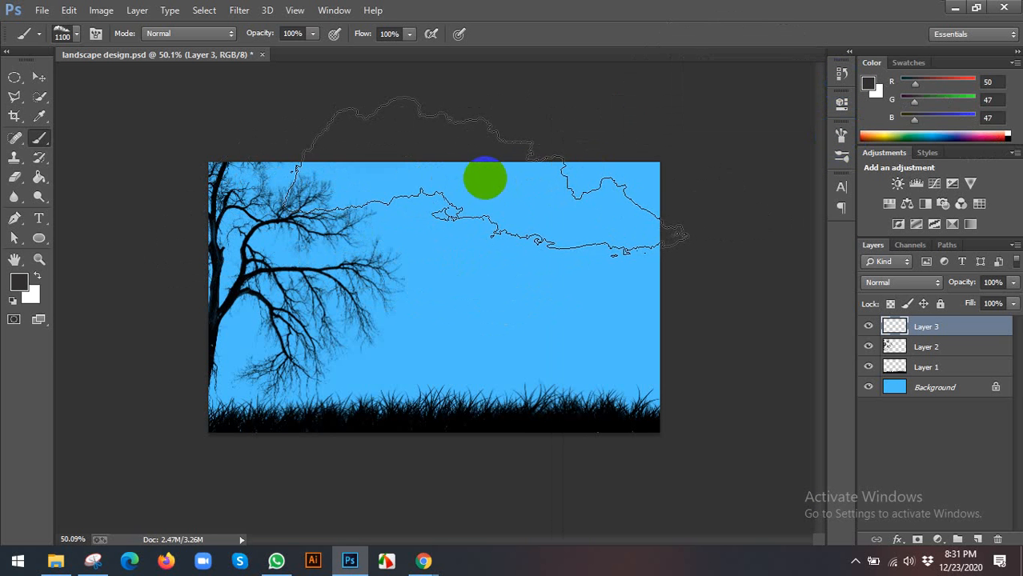
pyautogui.click(485, 178)
pyautogui.hotkey('ctrl', 'z')
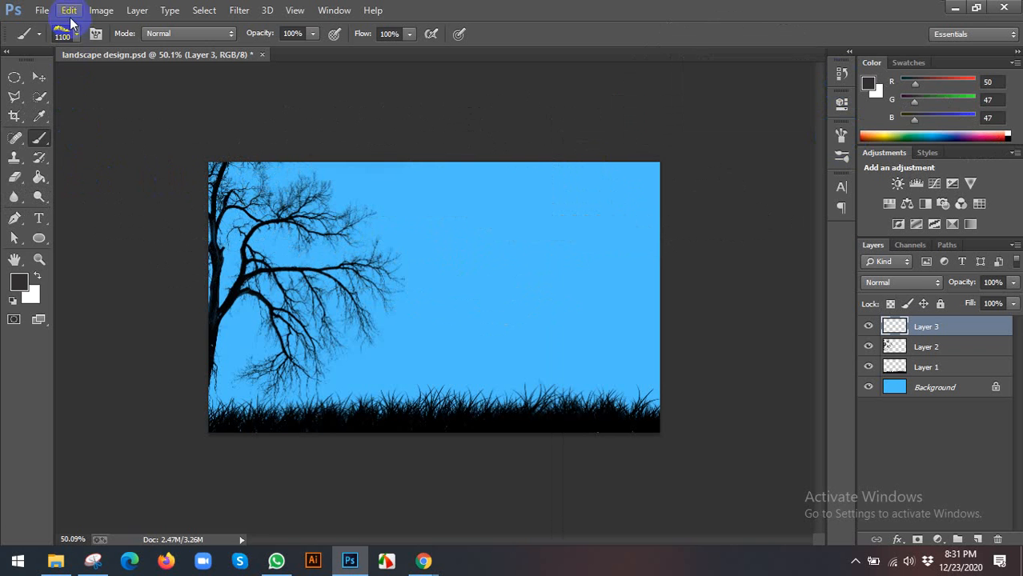
# Choose the first 2500 px cloud brush tip and reduce its size to 1200 px.
pyautogui.click(68, 38)
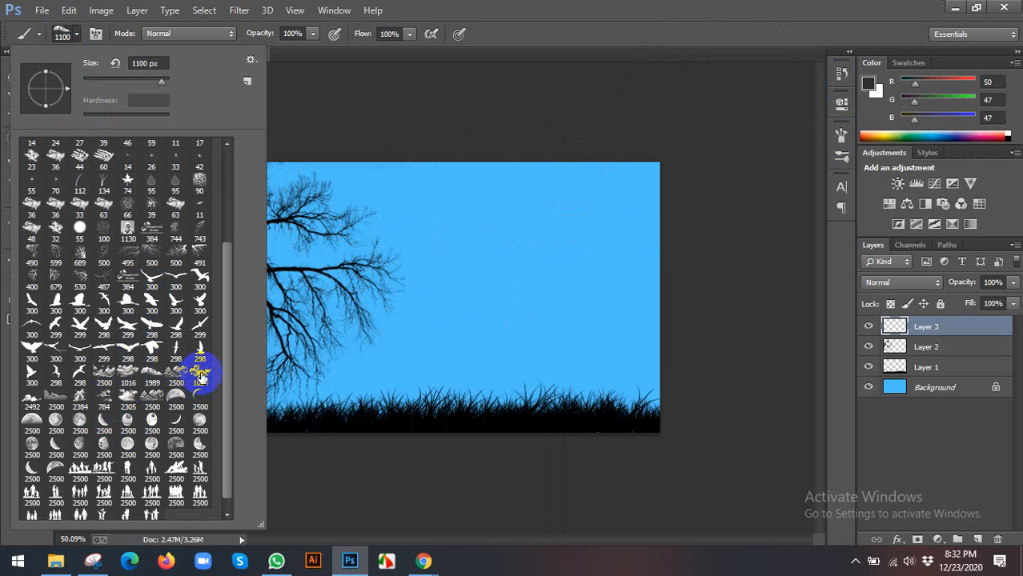
pyautogui.click(105, 372)
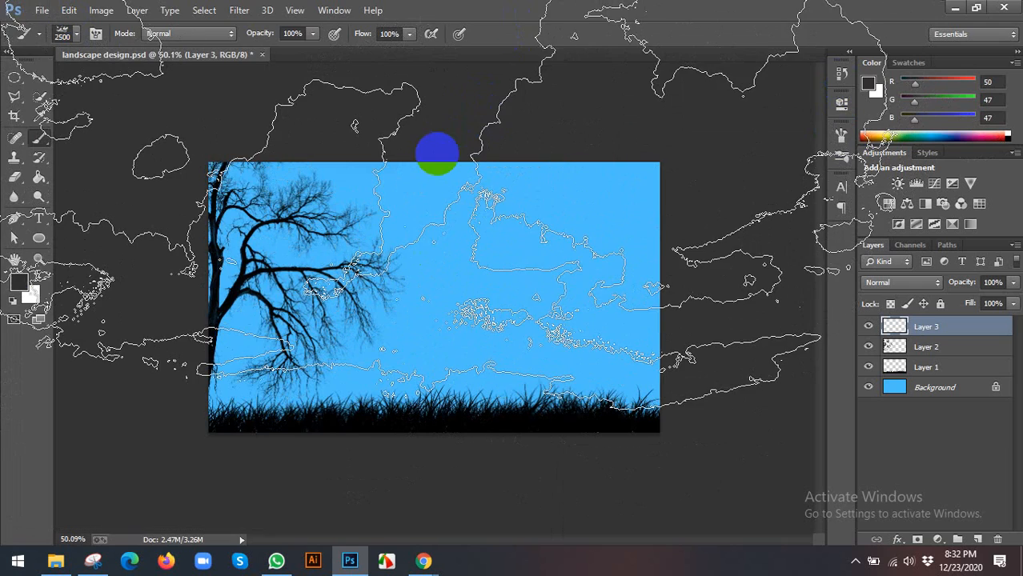
pyautogui.press('[')
pyautogui.press('[')
pyautogui.press('[')
pyautogui.press('[')
pyautogui.press('[')
pyautogui.press('[')
pyautogui.press('[')
pyautogui.press('[')
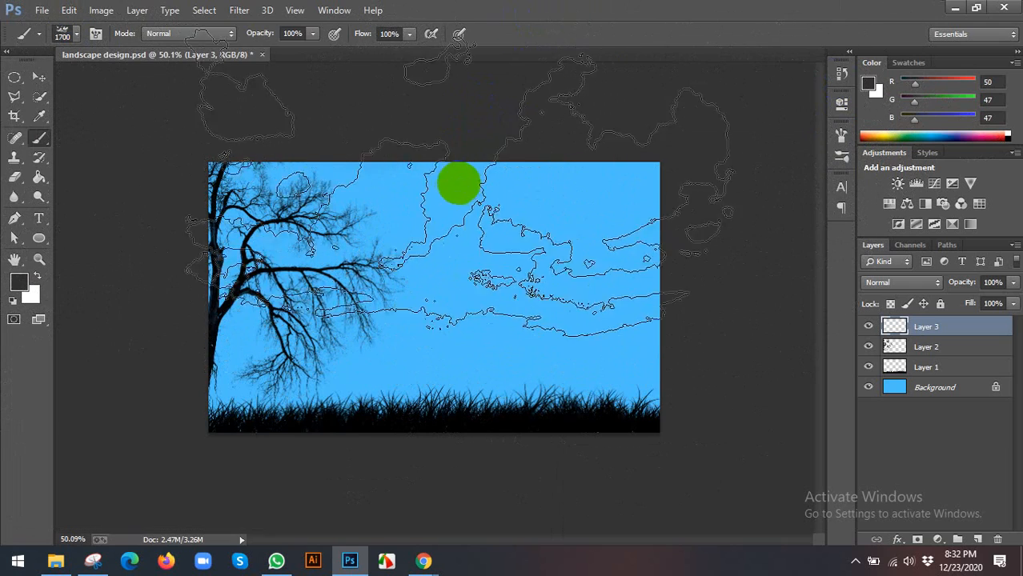
pyautogui.press('[')
pyautogui.press('[')
pyautogui.press('[')
pyautogui.press('[')
pyautogui.press('[')
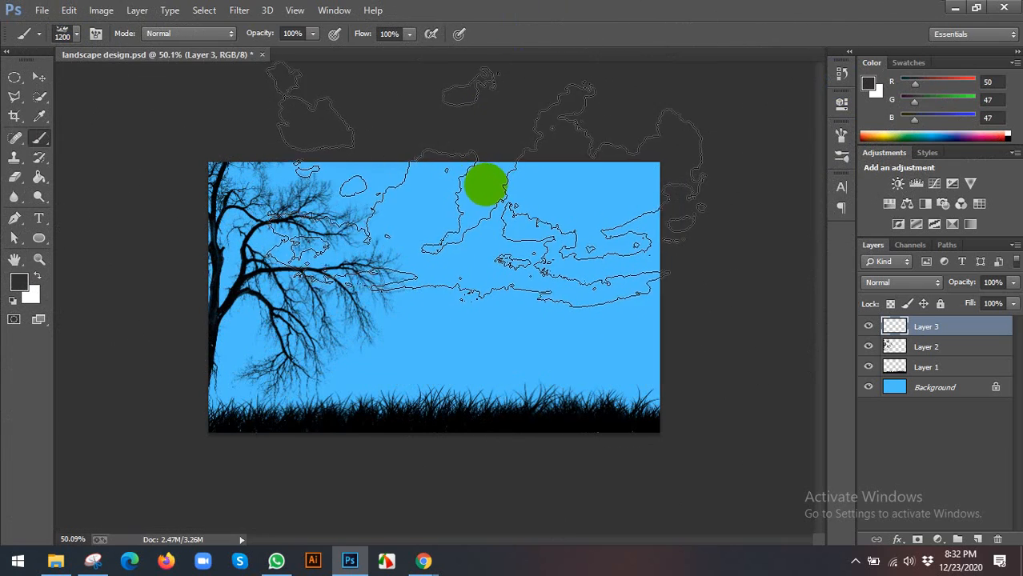
# Try the clouds in dark grey, undo that, and stamp them across the upper sky in light grey RGB 235, 232, 232.
pyautogui.click(461, 160)
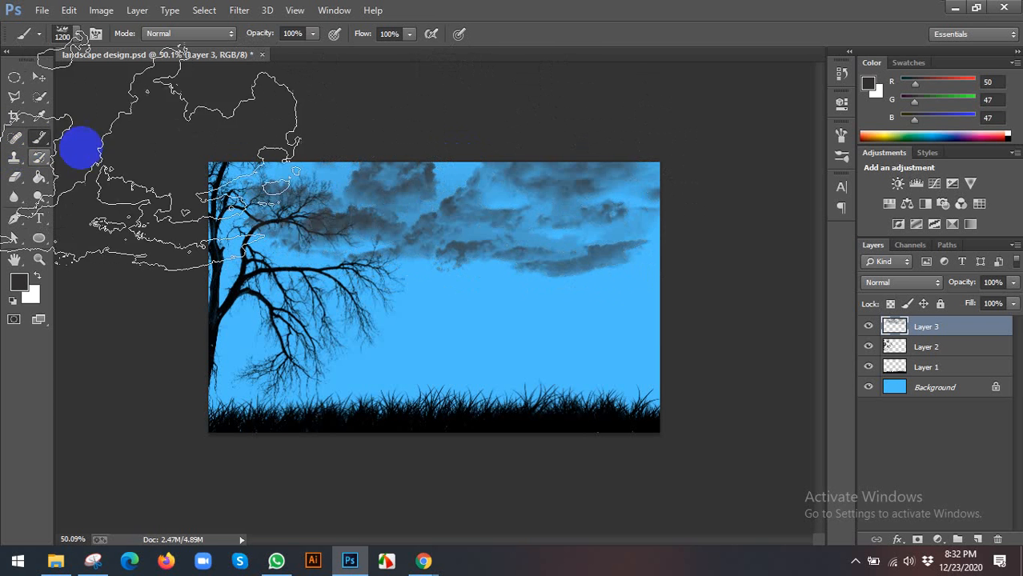
pyautogui.hotkey('ctrl', 'z')
pyautogui.click(19, 280)
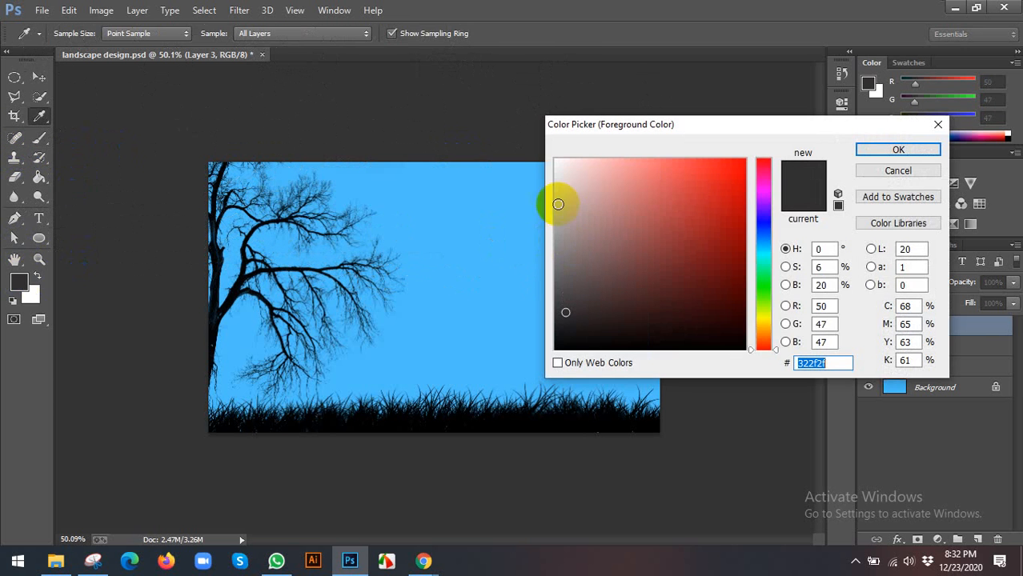
pyautogui.click(557, 172)
pyautogui.click(898, 151)
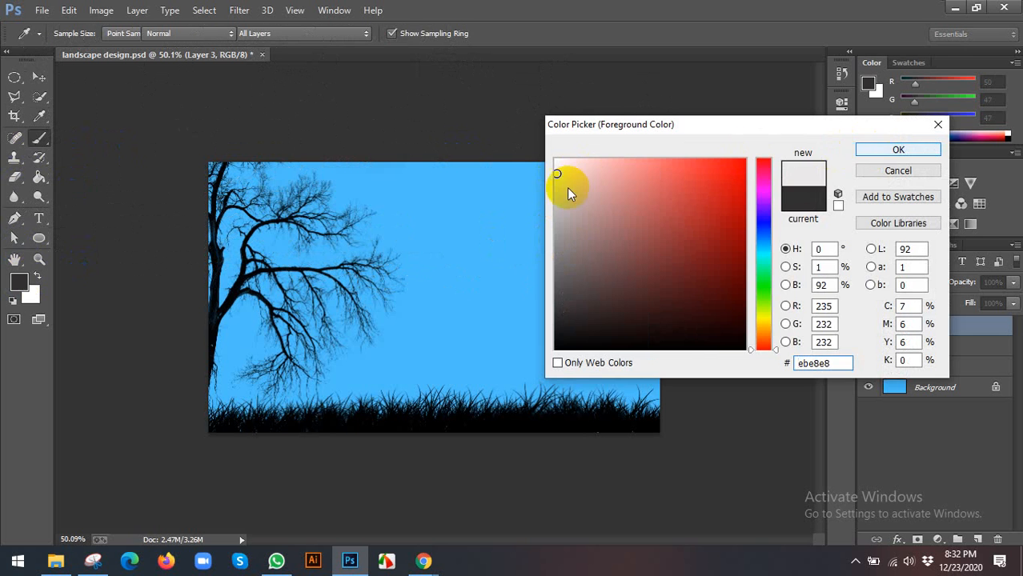
pyautogui.press('b')
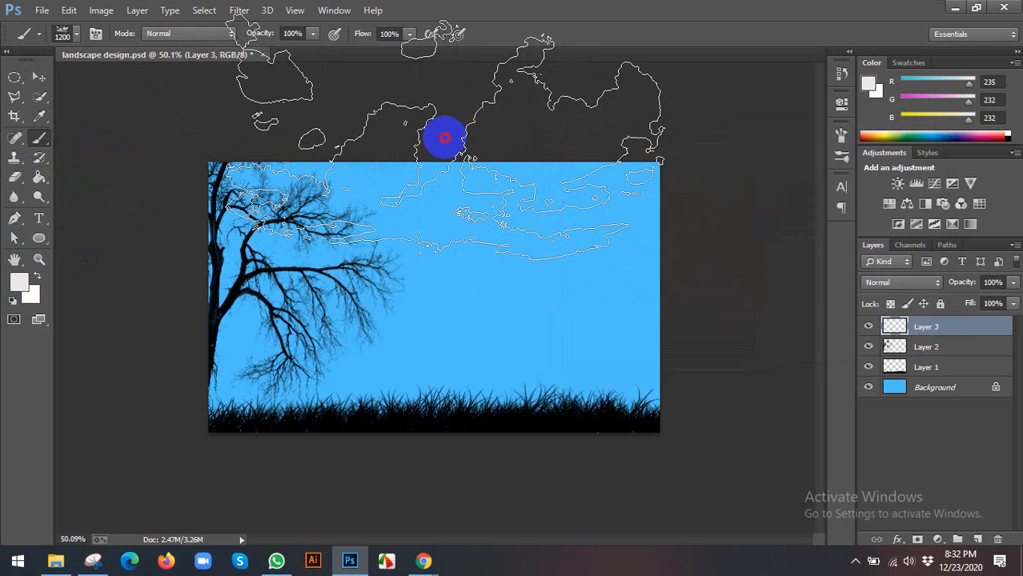
pyautogui.click(444, 138)
# Transform the clouds to 103.18% width so they span the canvas and 88.85% height, and apply the transform.
pyautogui.click(38, 78)
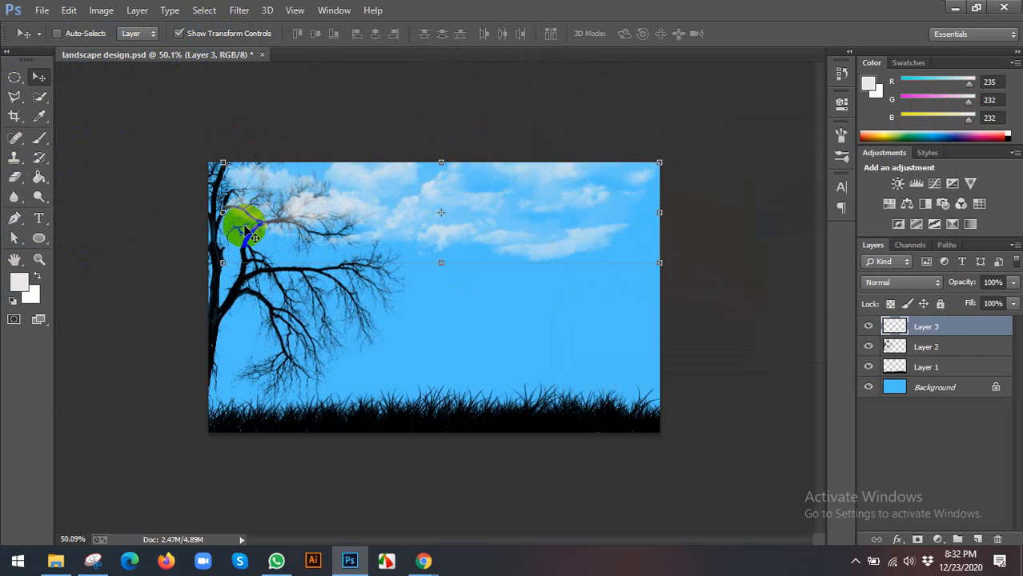
pyautogui.click(210, 212)
pyautogui.moveTo(211, 212); pyautogui.dragTo(196, 211)
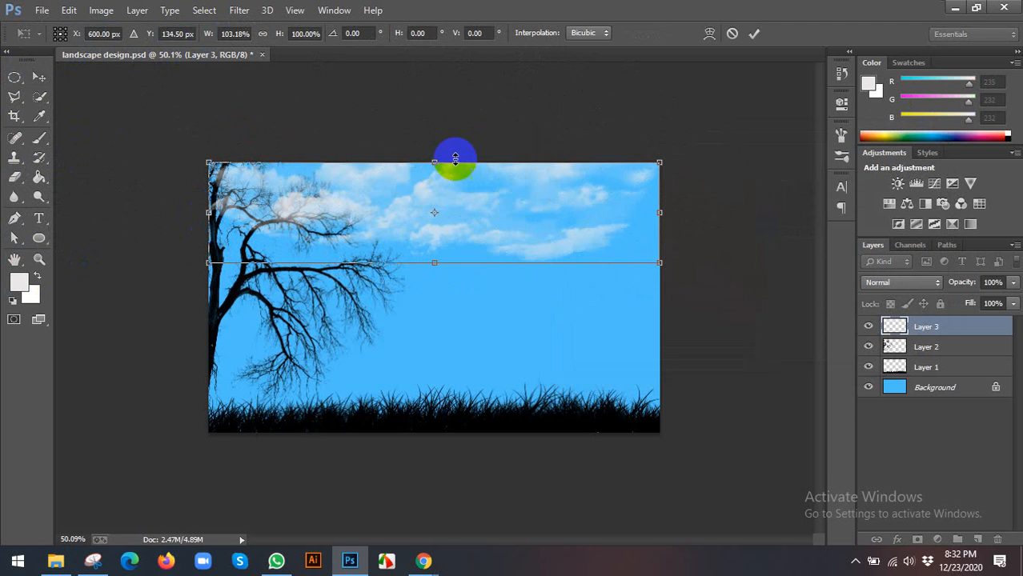
pyautogui.moveTo(434, 162)
pyautogui.mouseDown()
pyautogui.moveTo(434, 126)
pyautogui.moveTo(434, 160)
pyautogui.mouseUp()
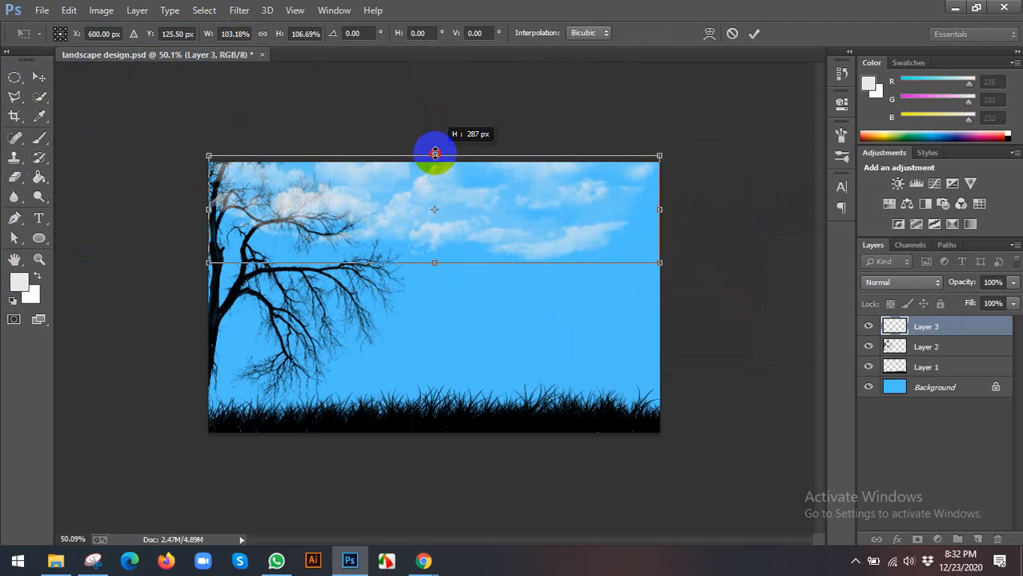
pyautogui.moveTo(432, 263)
pyautogui.mouseDown()
pyautogui.moveTo(426, 242)
pyautogui.moveTo(424, 251)
pyautogui.mouseUp()
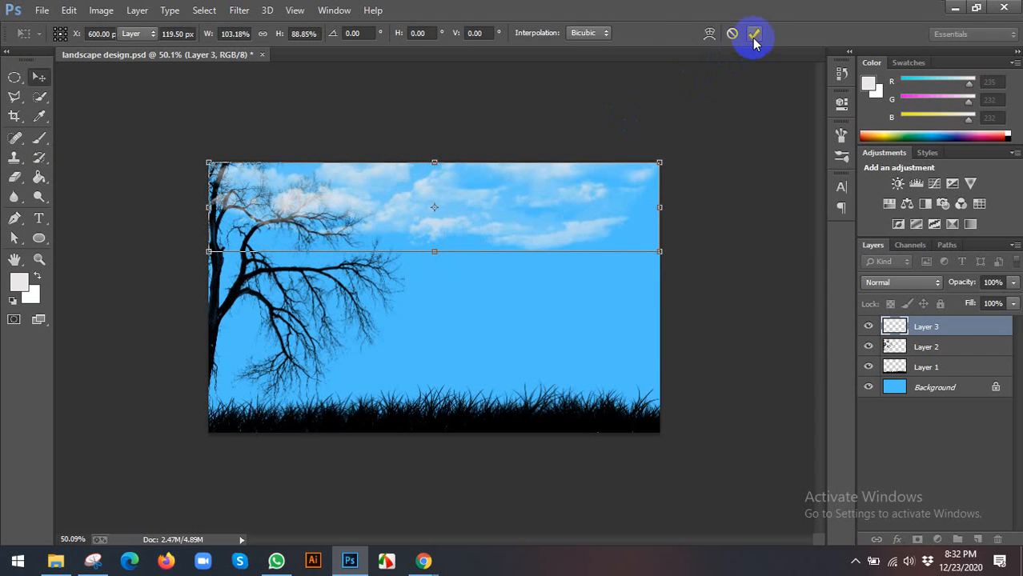
pyautogui.click(754, 35)
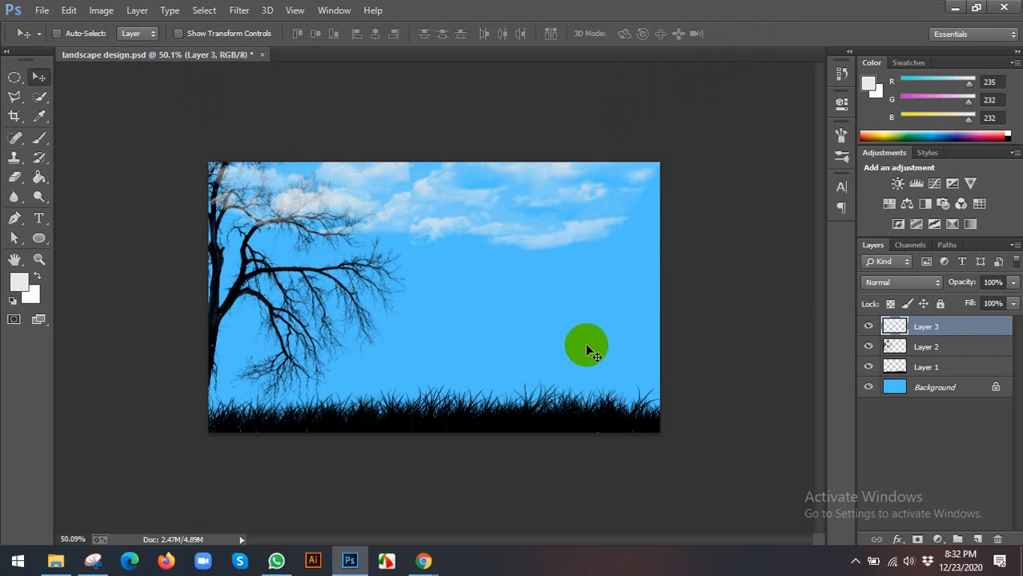
# Add a new layer above the clouds and choose a 2500 px crescent moon brush tip.
pyautogui.click(978, 538)
pyautogui.press('b')
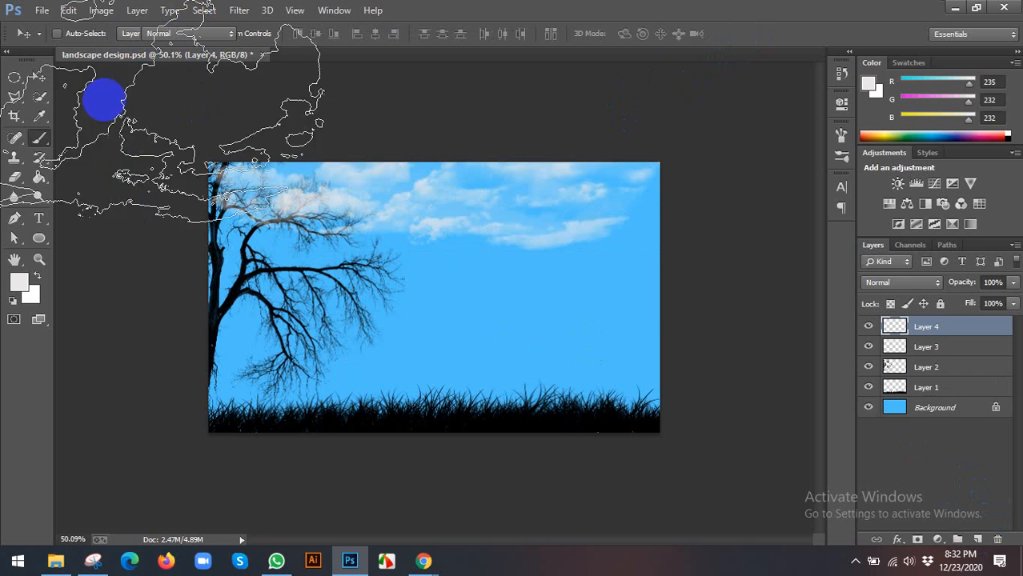
pyautogui.rightClick(95, 141)
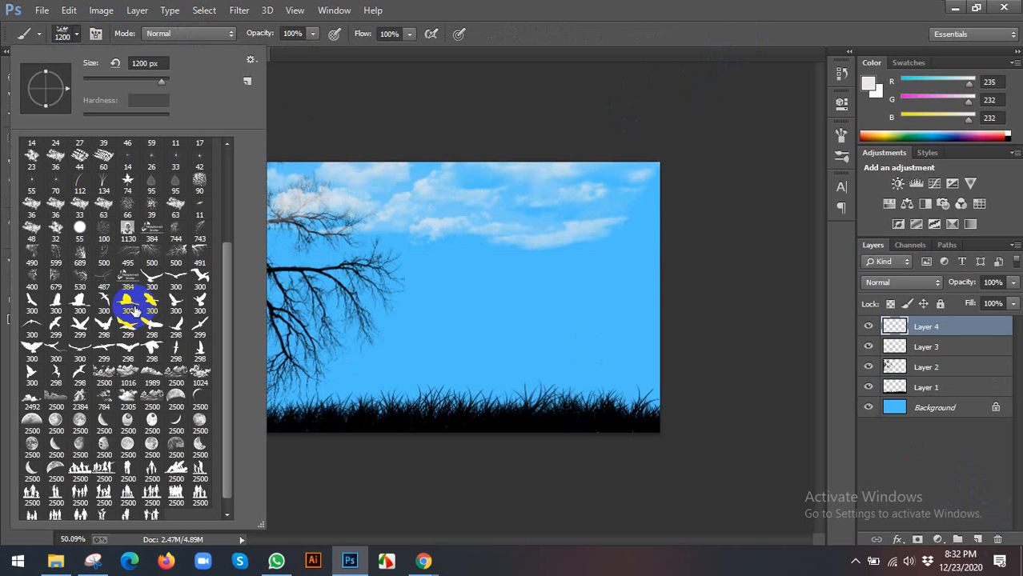
pyautogui.click(102, 428)
pyautogui.click(578, 76)
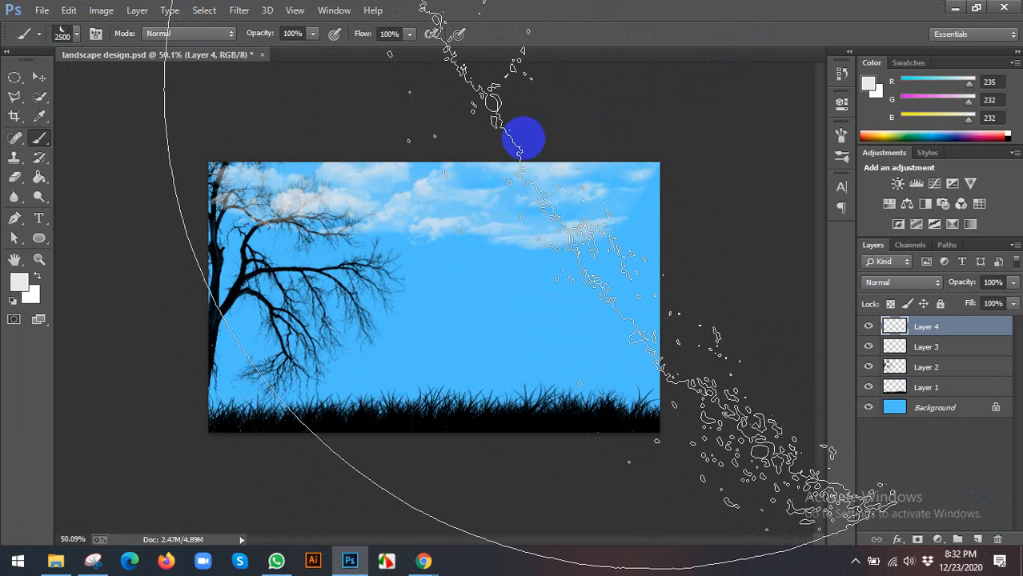
# Reduce the moon brush size to 400 px and stamp a crescent moon in the upper-right sky.
pyautogui.press('[')
pyautogui.press('[')
pyautogui.press('[')
pyautogui.press('[')
pyautogui.press('[')
pyautogui.press('[')
pyautogui.press('[')
pyautogui.press('[')
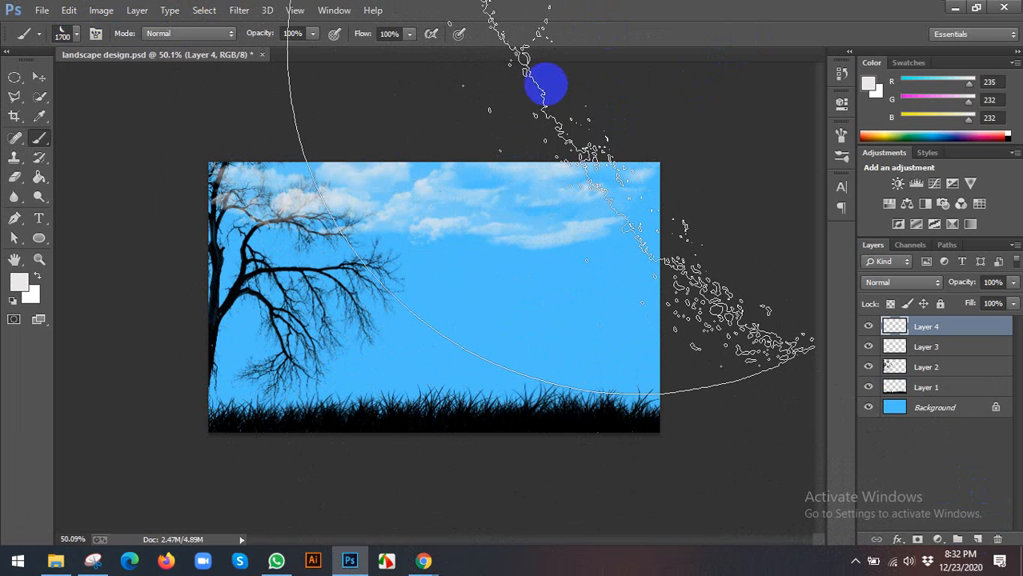
pyautogui.press('[')
pyautogui.press('[')
pyautogui.press('[')
pyautogui.press('[')
pyautogui.press('[')
pyautogui.press('[')
pyautogui.press('[')
pyautogui.press('[')
pyautogui.press('[')
pyautogui.press('[')
pyautogui.press('[')
pyautogui.press('[')
pyautogui.press('[')
pyautogui.press('[')
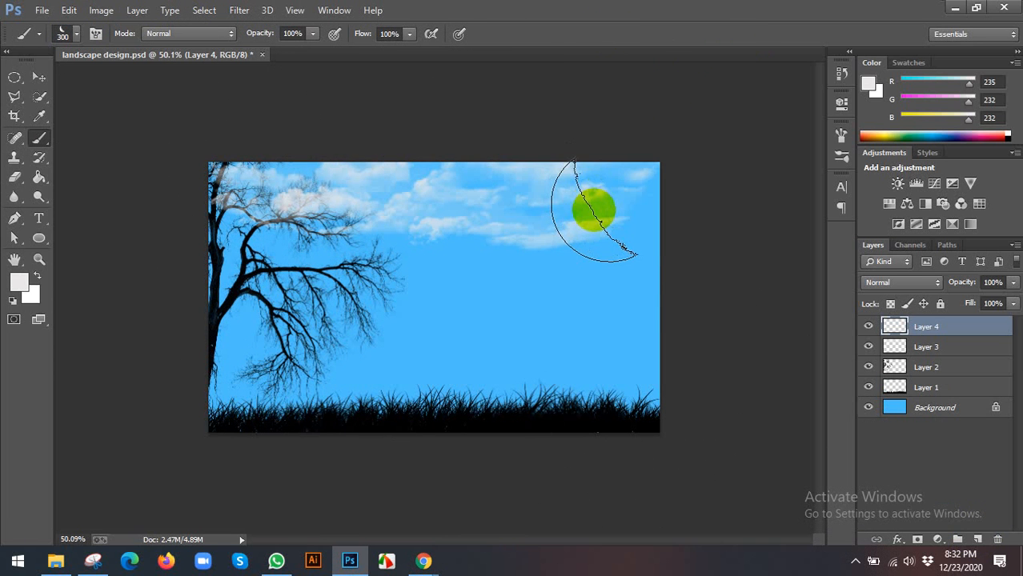
pyautogui.press(']')
pyautogui.click(591, 216)
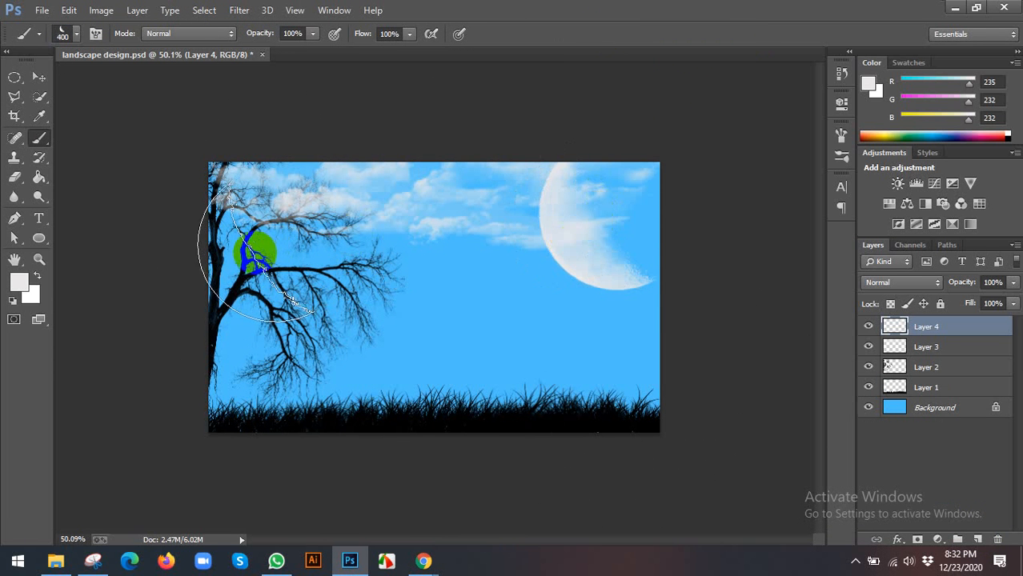
# Scale down and rotate the crescent moon in the upper-right sky, and apply the transform.
pyautogui.click(39, 77)
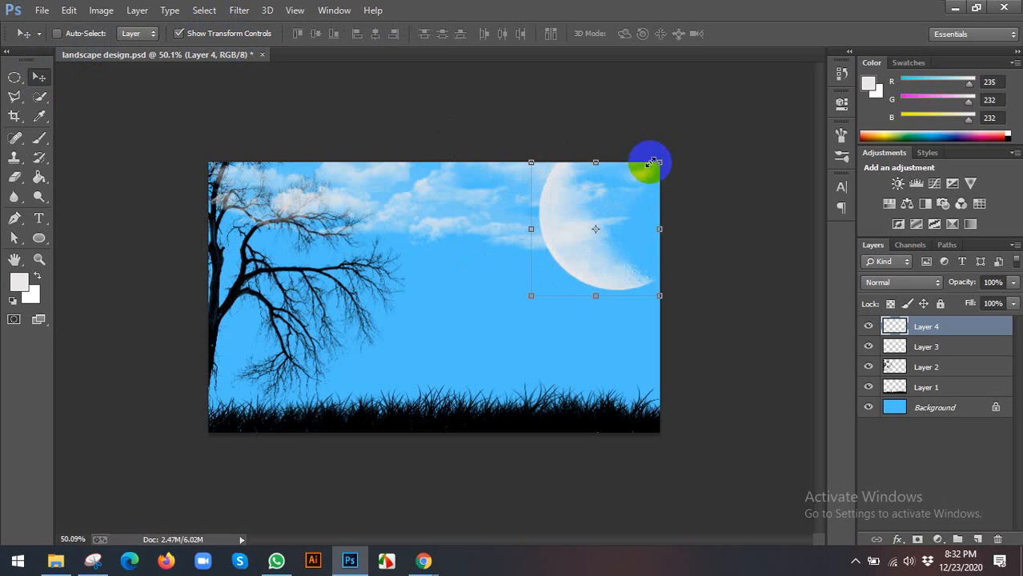
pyautogui.click(661, 163)
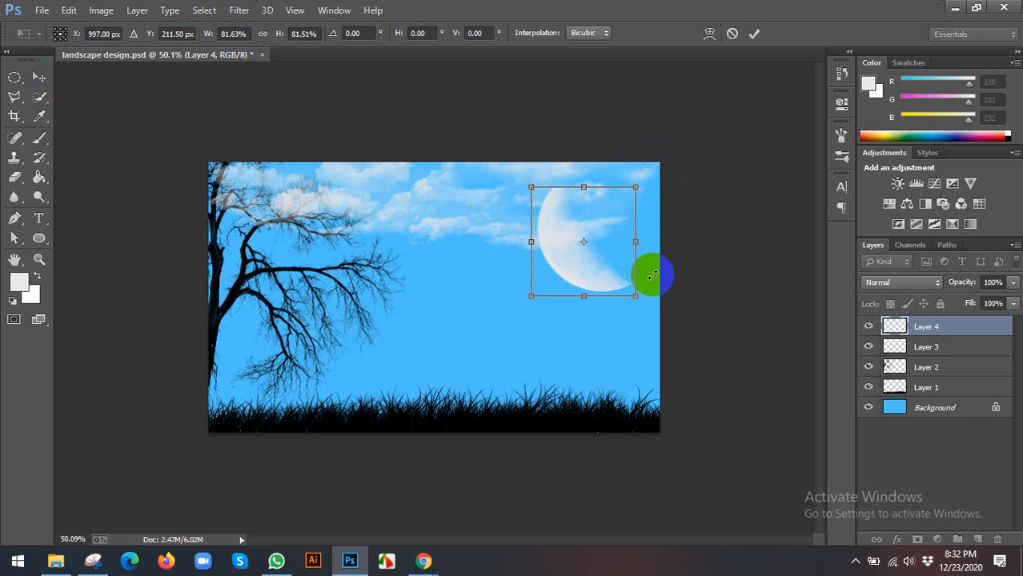
pyautogui.moveTo(651, 274); pyautogui.dragTo(585, 259)
pyautogui.moveTo(623, 300); pyautogui.dragTo(624, 254)
pyautogui.click(754, 34)
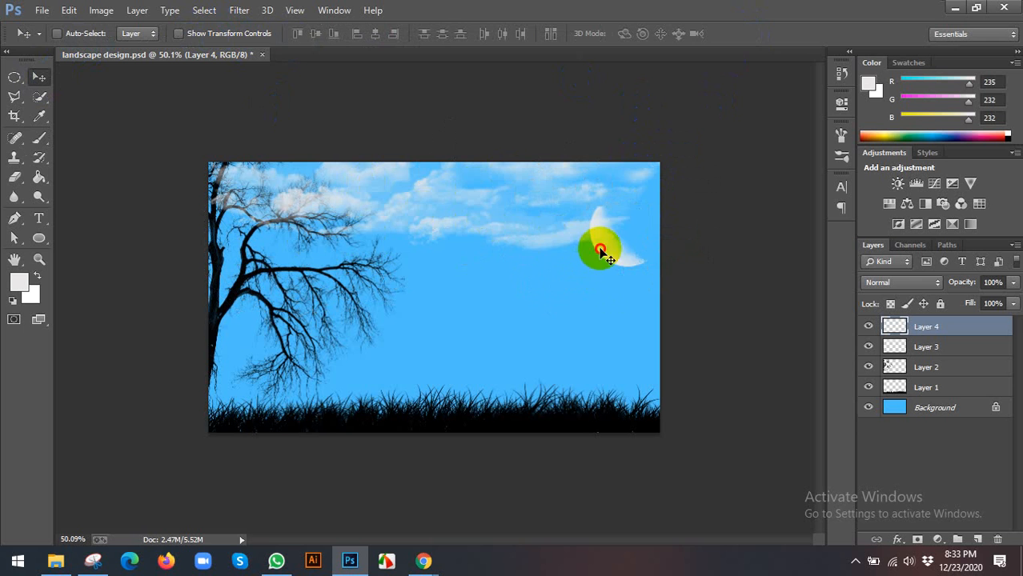
# Move the crescent moon up slightly among the clouds and delete its layer.
pyautogui.moveTo(607, 255); pyautogui.dragTo(610, 230)
pyautogui.press('Delete')
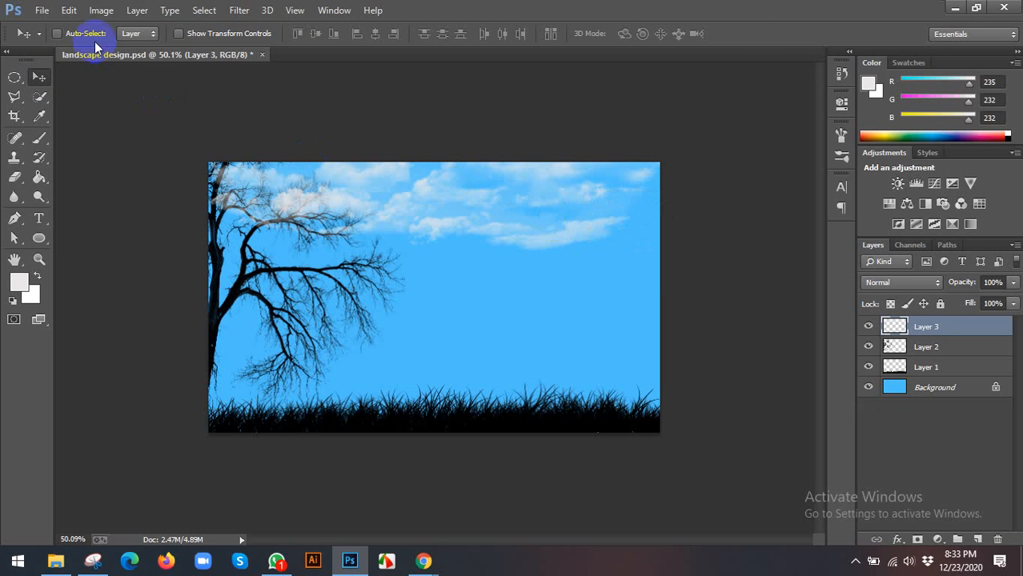
# Add a new layer above the clouds and choose the 300 px flying bird brush tip with raised wings.
pyautogui.press('b')
pyautogui.click(67, 35)
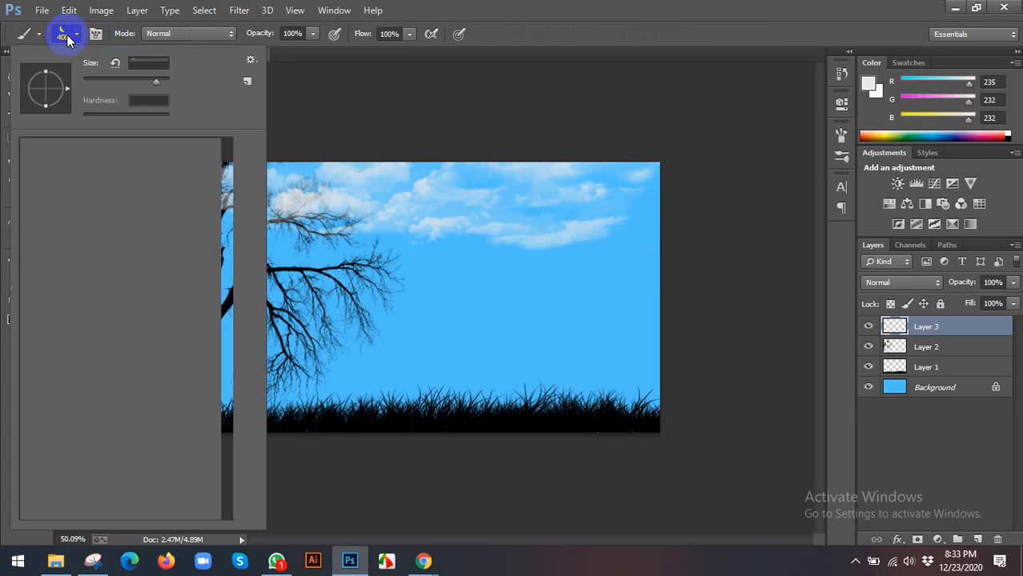
pyautogui.click(66, 34)
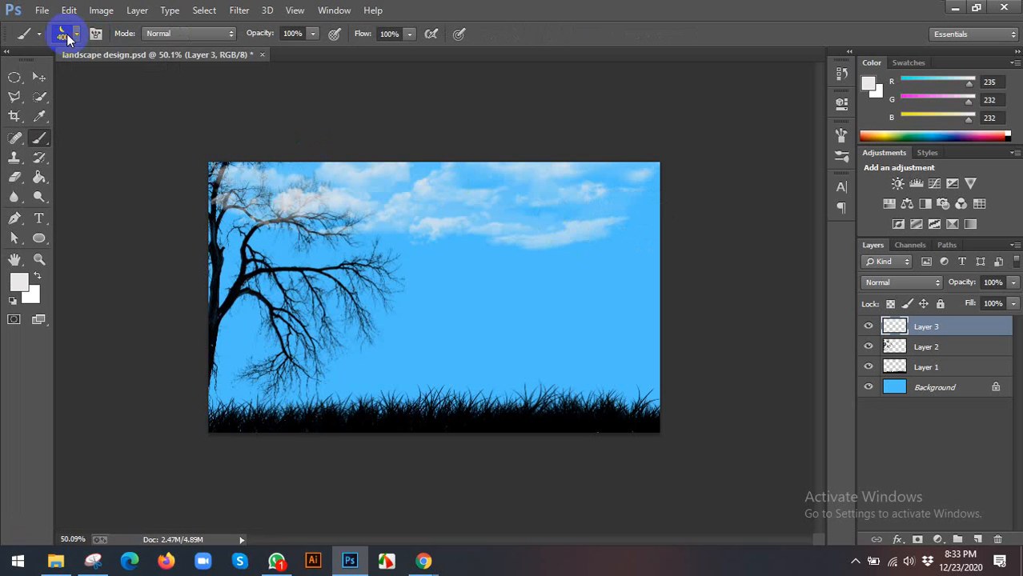
pyautogui.click(978, 541)
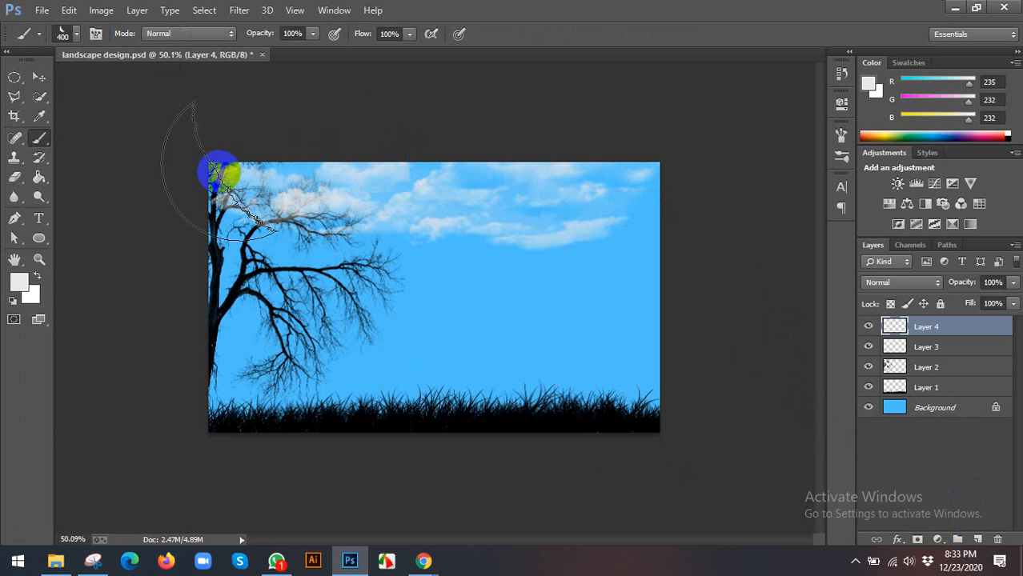
pyautogui.click(75, 36)
pyautogui.scroll(-1, 152, 336)
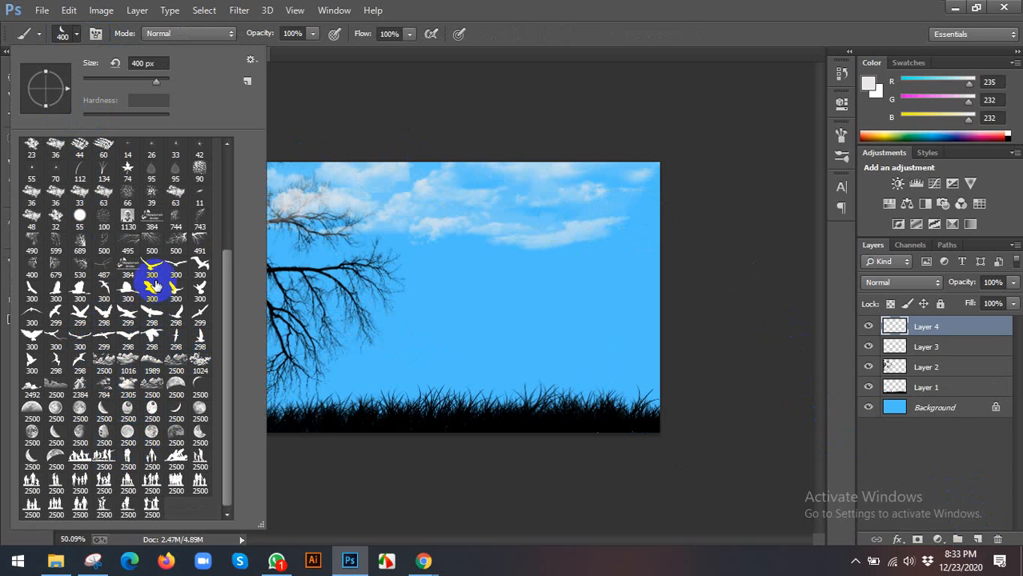
pyautogui.scroll(1, 154, 288)
pyautogui.scroll(-1, 120, 296)
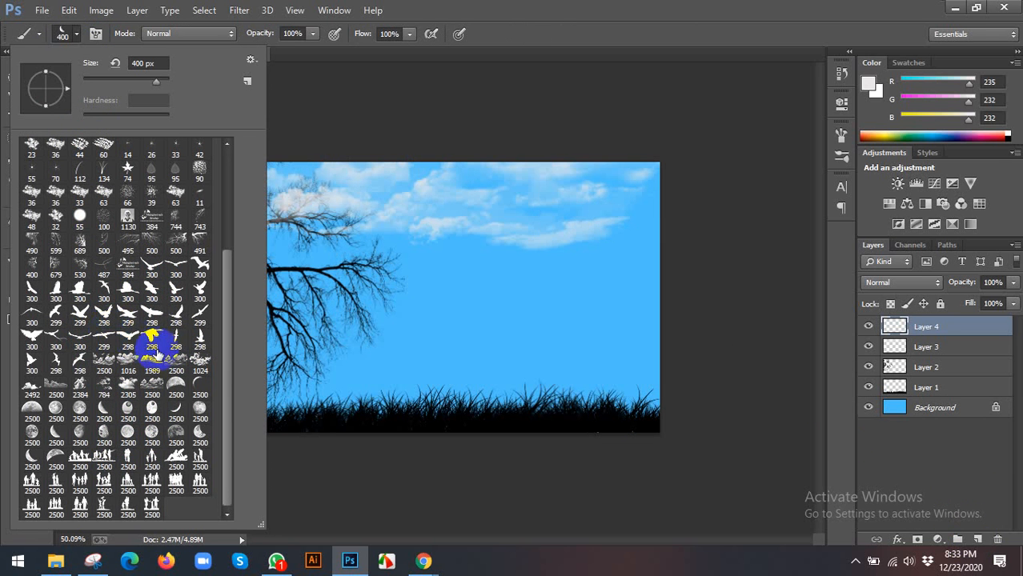
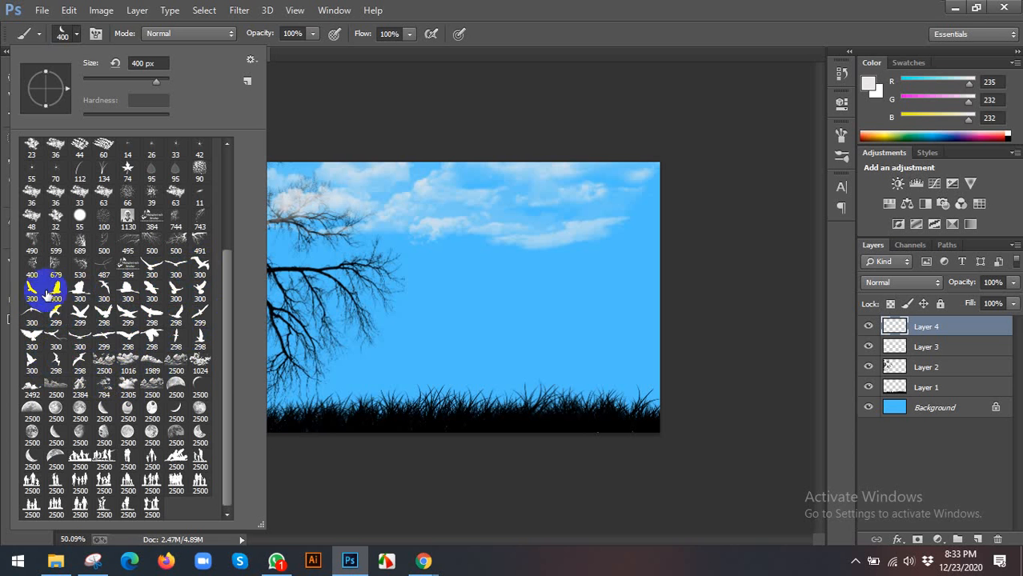
pyautogui.click(80, 293)
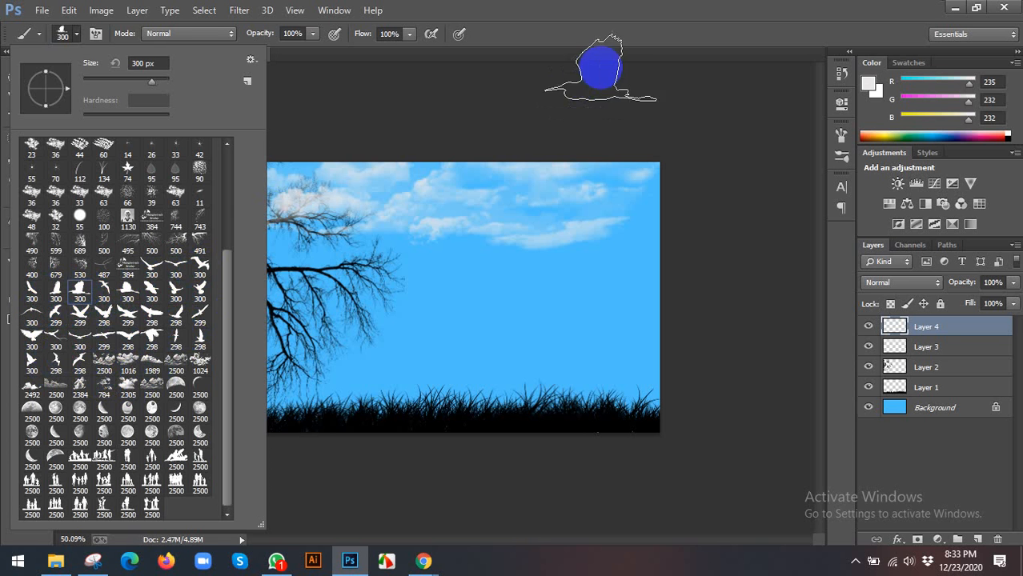
pyautogui.click(598, 23)
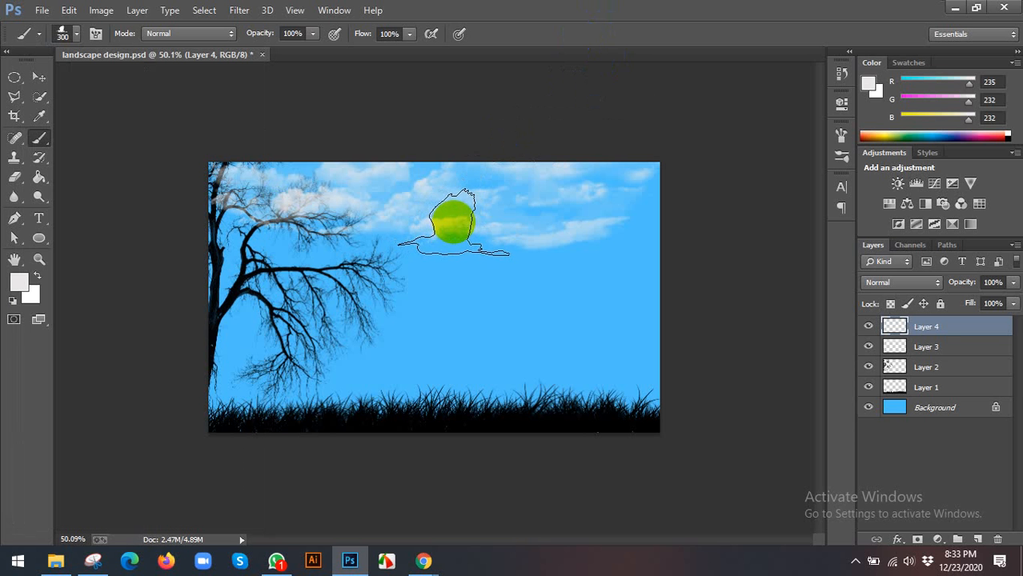
# Reduce the bird brush to 100 px, reset the colours to black and white, and stamp one black bird below the clouds.
pyautogui.press('[')
pyautogui.press('[')
pyautogui.press('[')
pyautogui.press('[')
pyautogui.press('[')
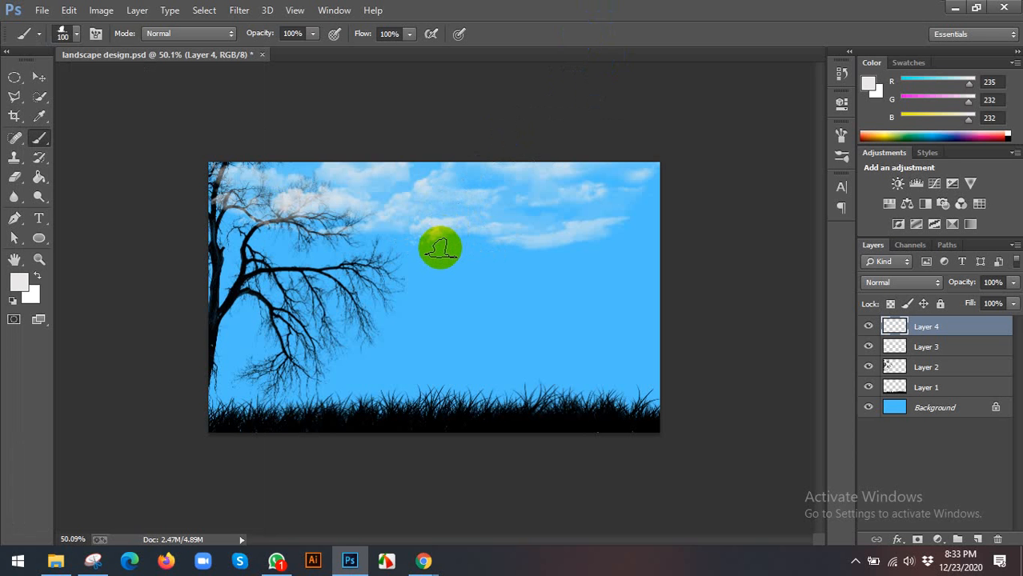
pyautogui.click(440, 249)
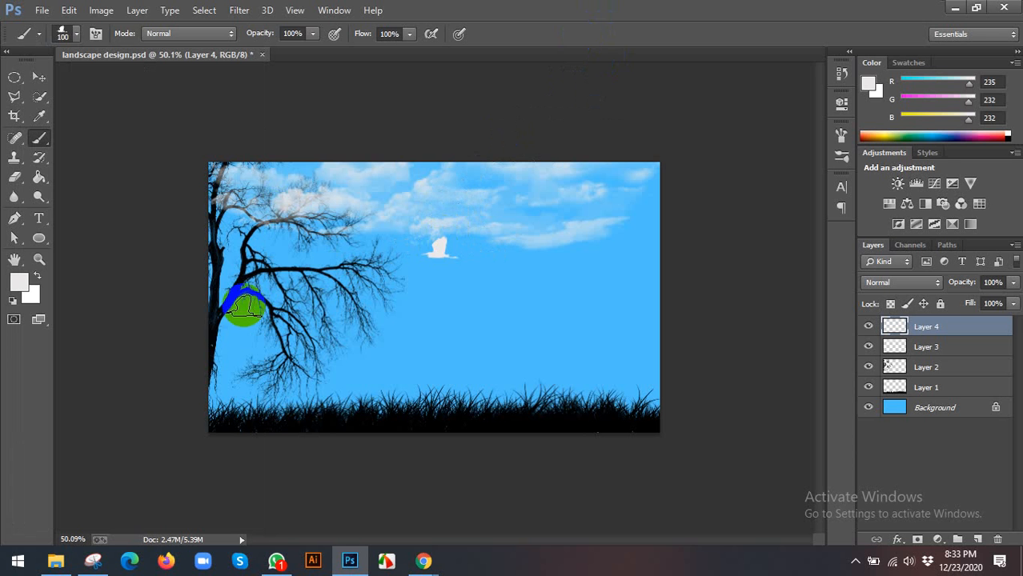
pyautogui.click(11, 302)
pyautogui.click(435, 250)
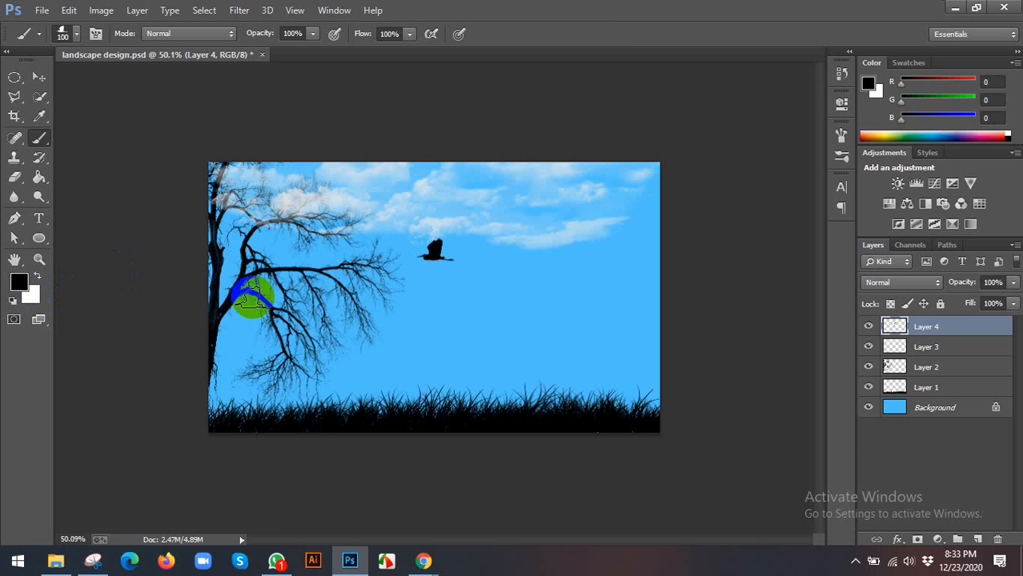
# Choose a 298 px spread-wing bird brush tip, reduce it to 80 px, and stamp a bird beside the first one.
pyautogui.click(70, 33)
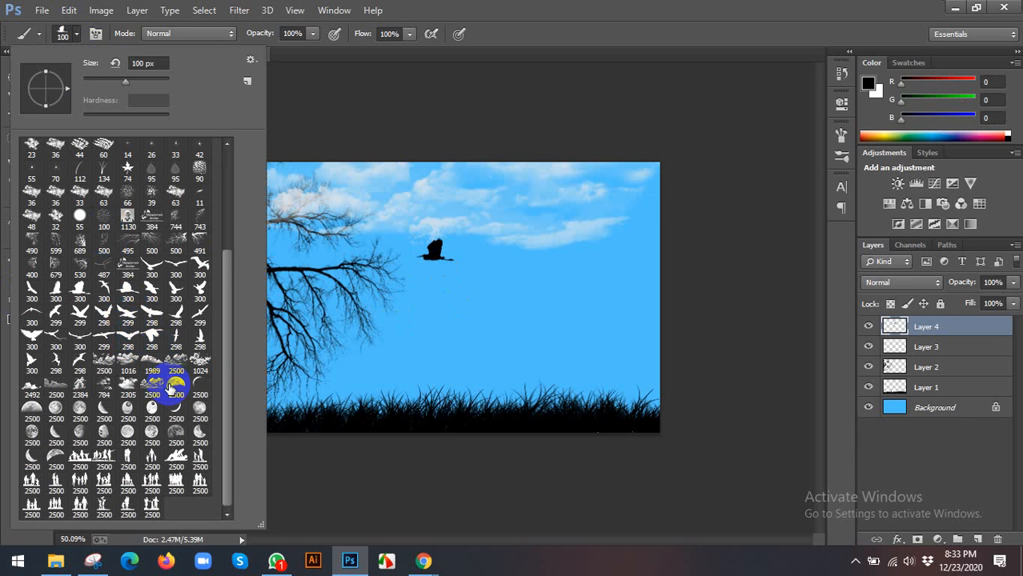
pyautogui.click(80, 362)
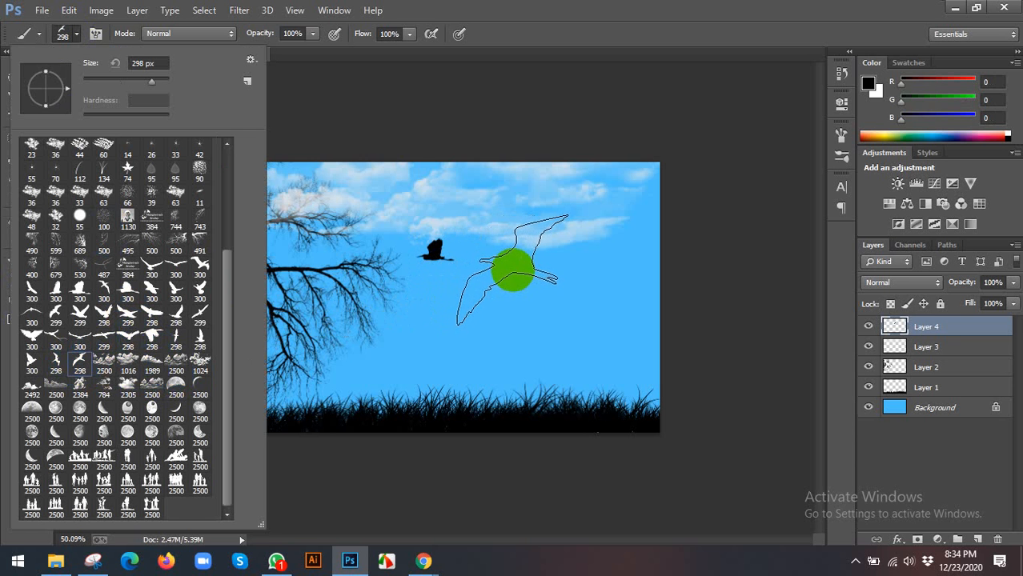
pyautogui.click(570, 12)
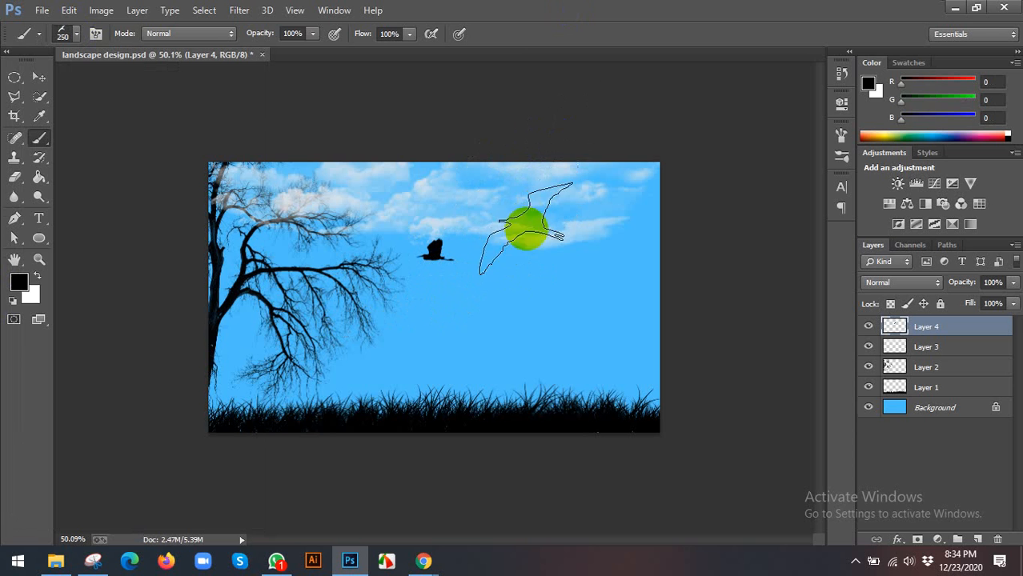
pyautogui.press('[')
pyautogui.press('[')
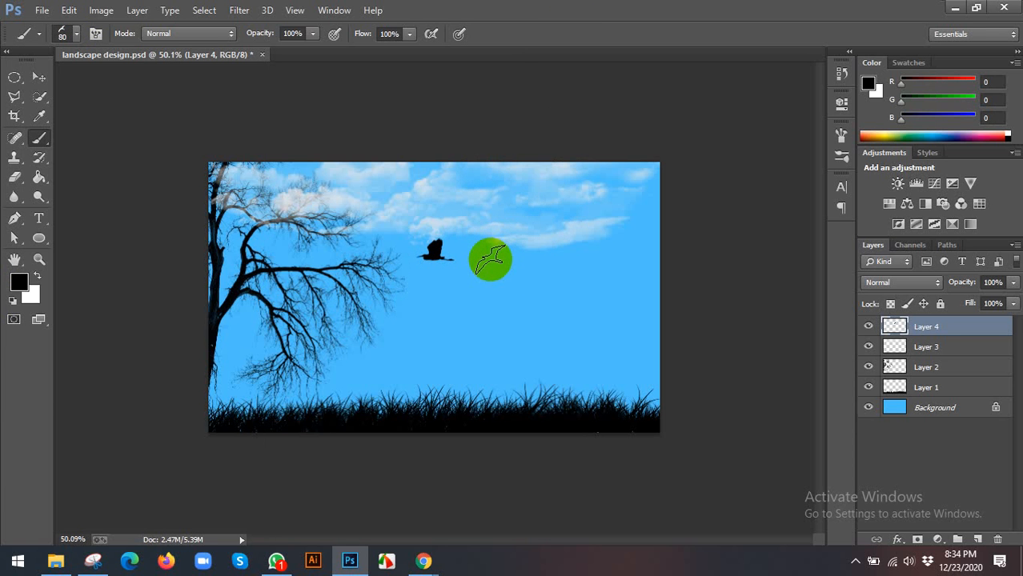
pyautogui.click(491, 257)
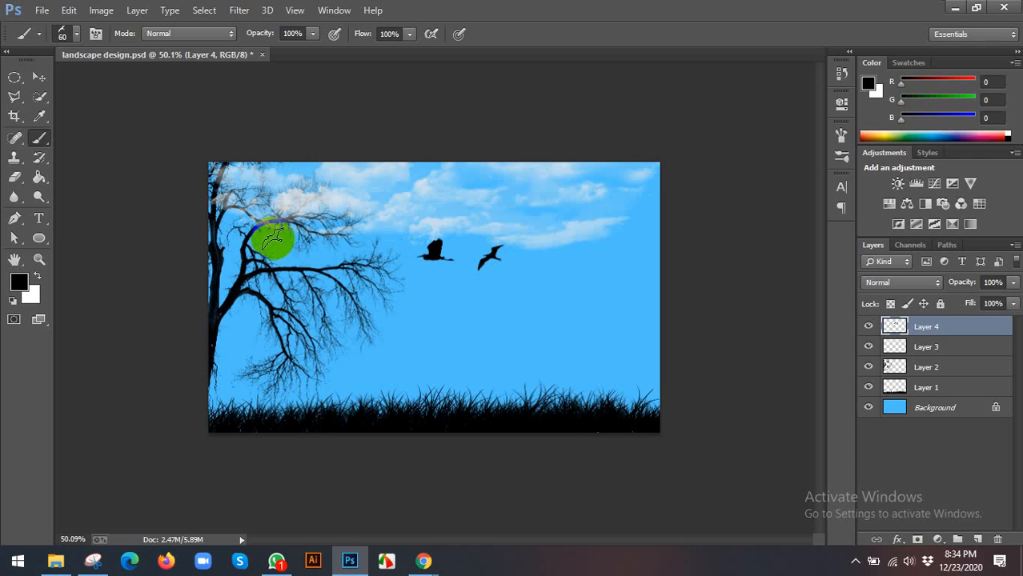
# Stamp eight smaller birds among the tree branches and across the right half of the sky, varying the brush size between about 45 and 60 px.
pyautogui.click(268, 238)
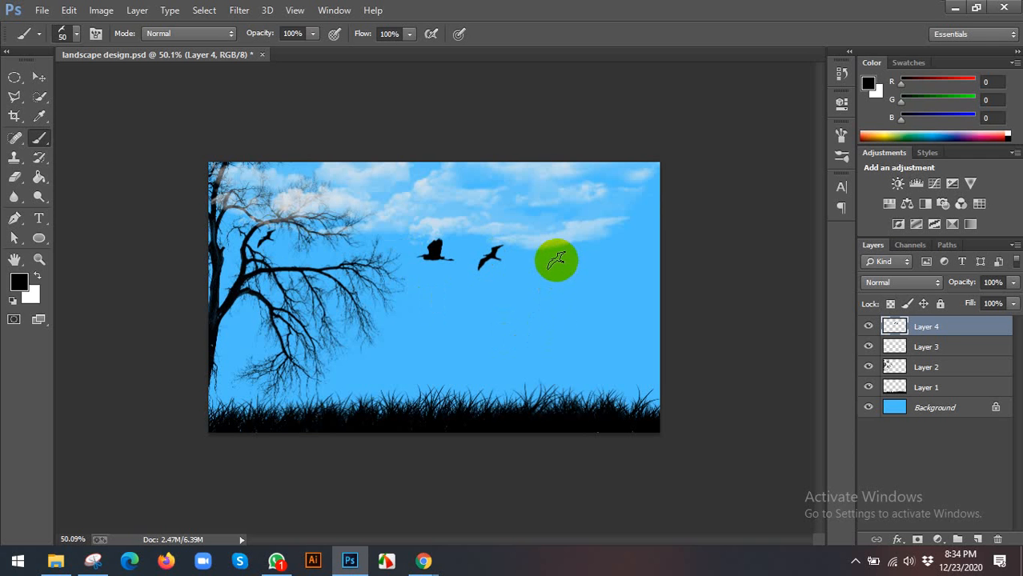
pyautogui.click(628, 226)
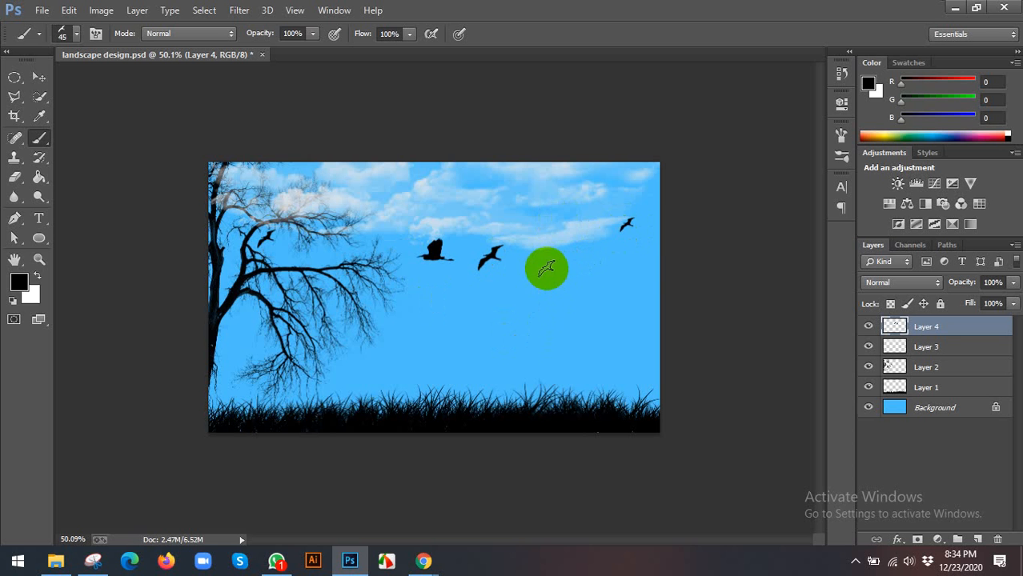
pyautogui.press(']')
pyautogui.click(441, 282)
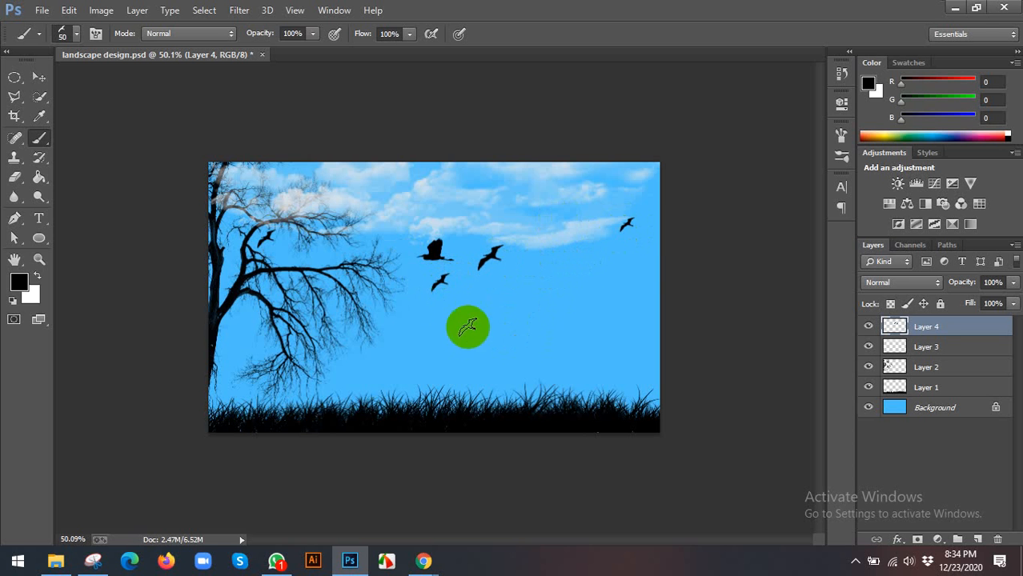
pyautogui.click(537, 270)
pyautogui.click(501, 283)
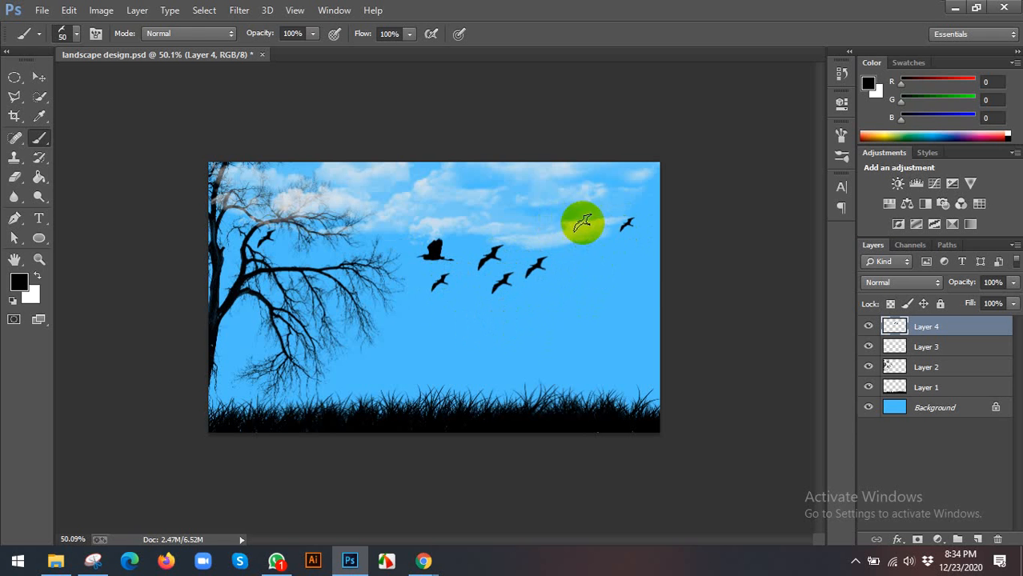
pyautogui.press('[')
pyautogui.click(582, 223)
pyautogui.click(593, 255)
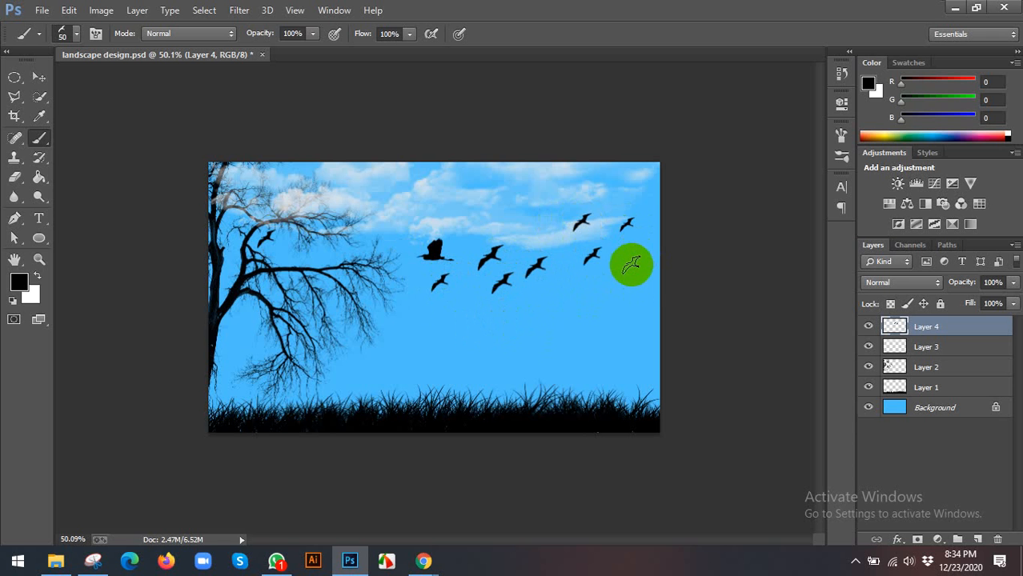
pyautogui.click(567, 281)
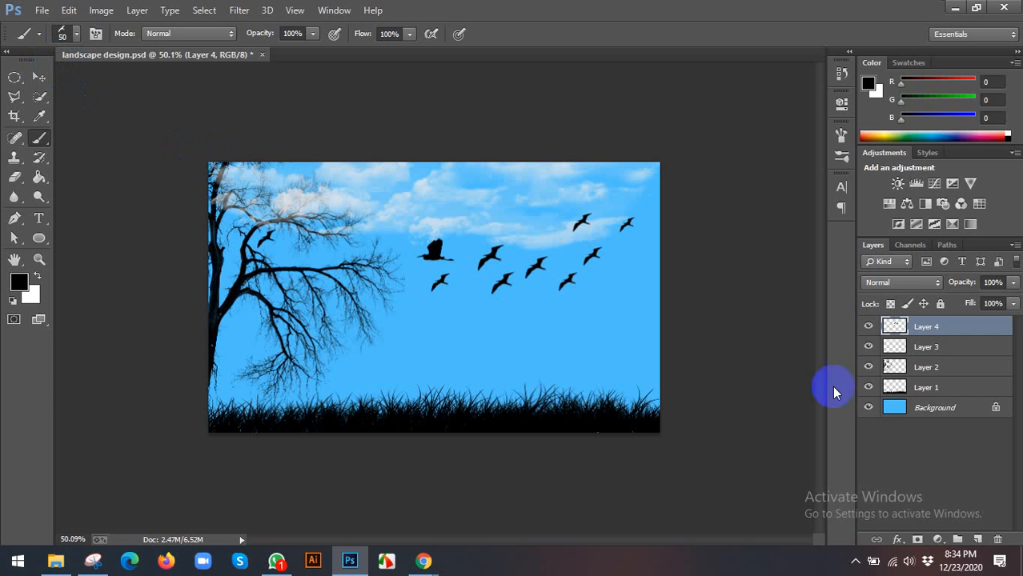
# Add a new layer above the birds and choose a 2500 px brush tip of parents walking with a child.
pyautogui.click(978, 541)
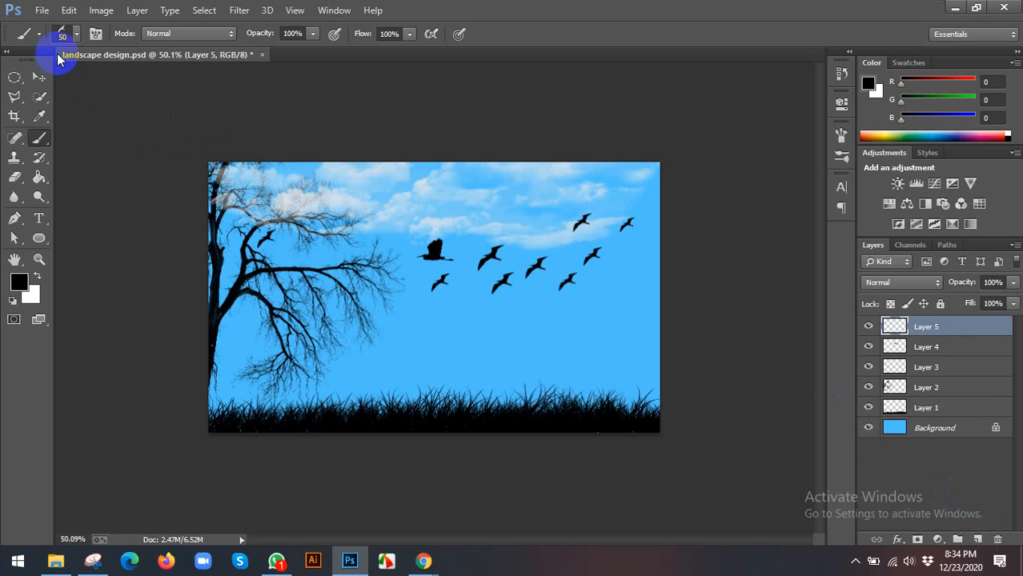
pyautogui.click(77, 36)
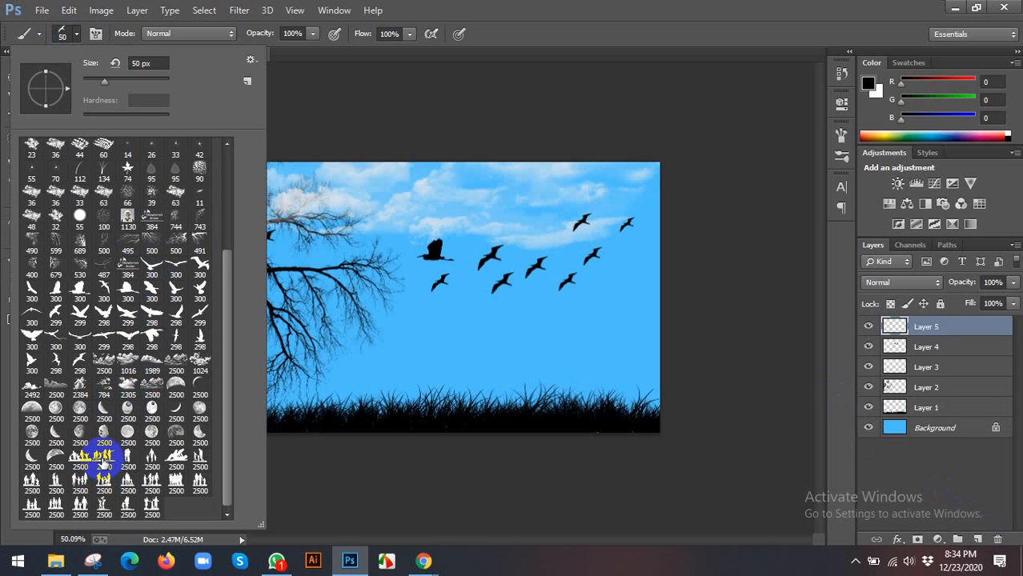
pyautogui.click(200, 462)
pyautogui.click(595, 6)
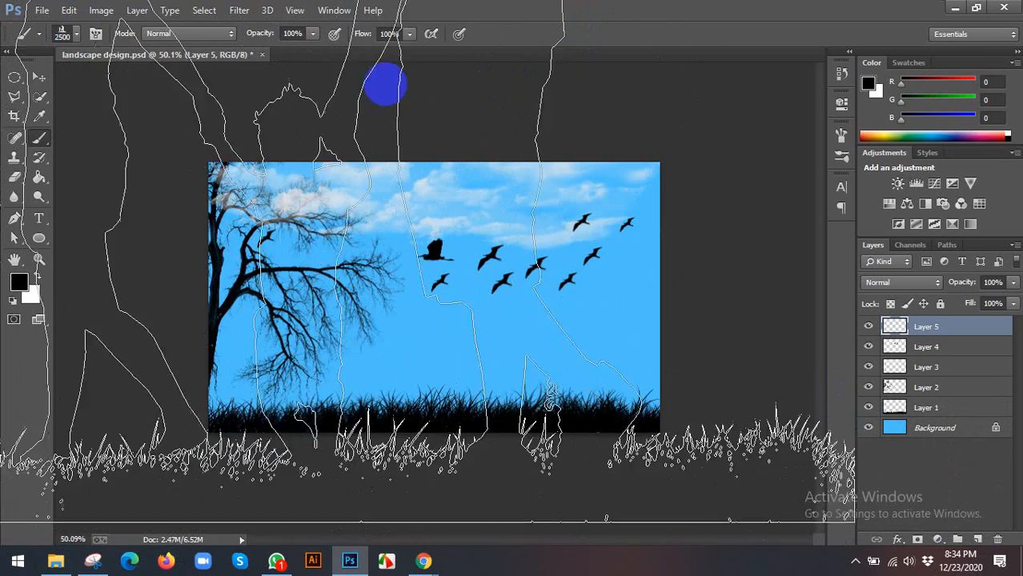
# Try stamping the family silhouette above the grass with the brush reduced to 700 px, and undo the stamp.
pyautogui.press('[')
pyautogui.press('[')
pyautogui.press('[')
pyautogui.press('[')
pyautogui.press('[')
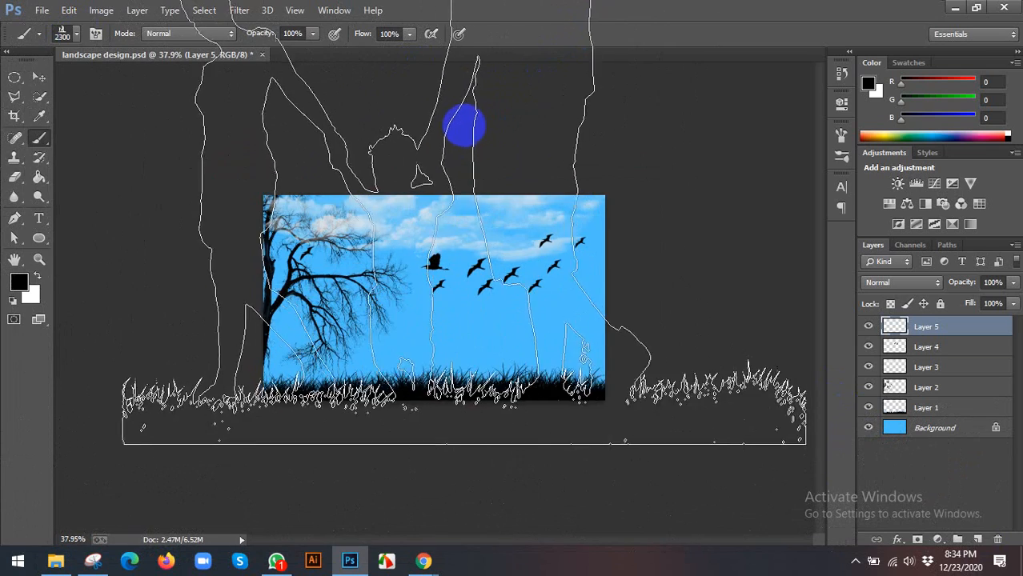
pyautogui.press('[')
pyautogui.press('[')
pyautogui.press('[')
pyautogui.press('[')
pyautogui.press('[')
pyautogui.press('[')
pyautogui.press('[')
pyautogui.press('[')
pyautogui.press('[')
pyautogui.press('[')
pyautogui.press('[')
pyautogui.press('[')
pyautogui.press('[')
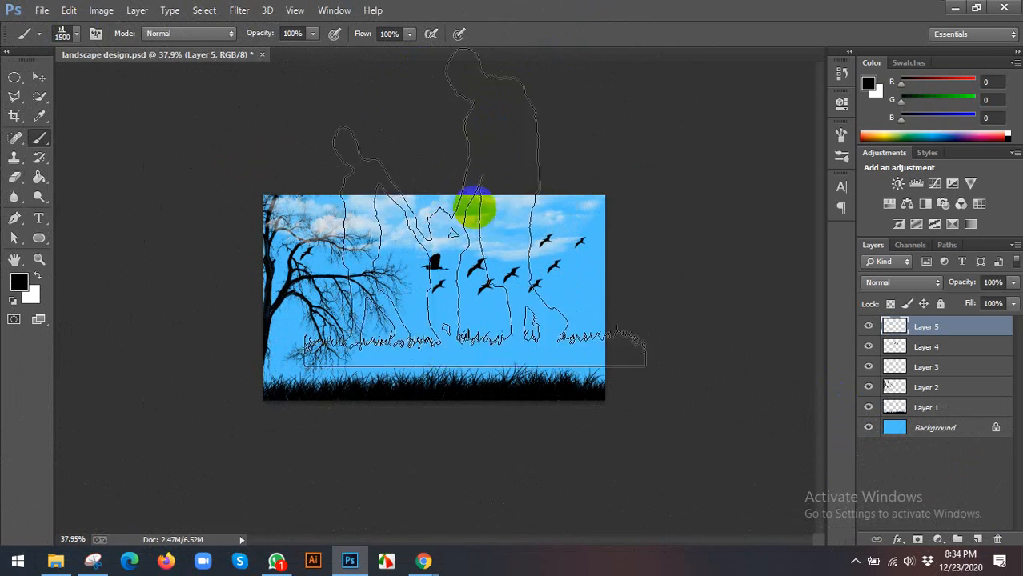
pyautogui.click(451, 277)
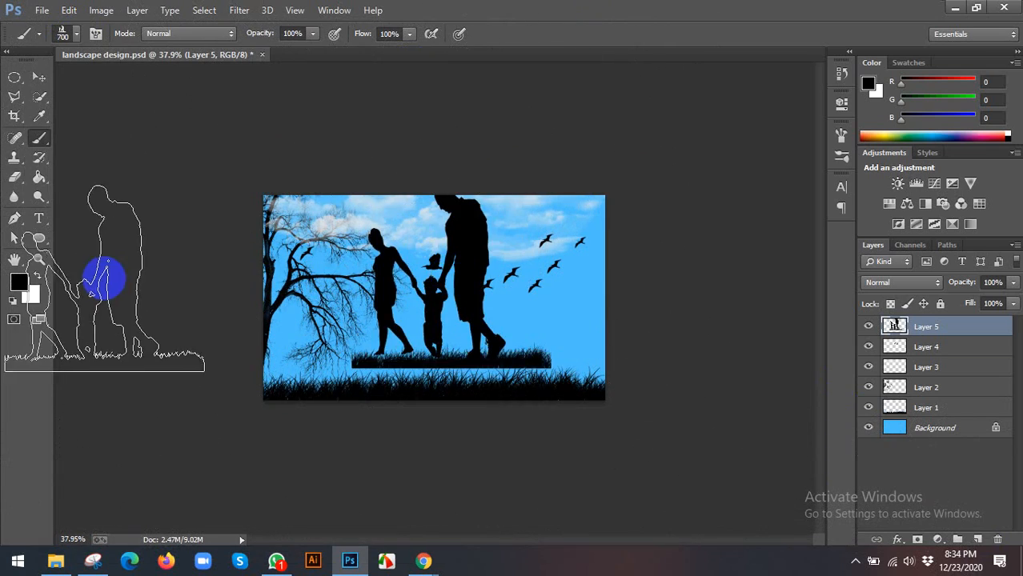
pyautogui.hotkey('ctrl', 'z')
# Hide the grass layer and stamp the family silhouette at 800 px along the bottom edge of the canvas.
pyautogui.click(869, 412)
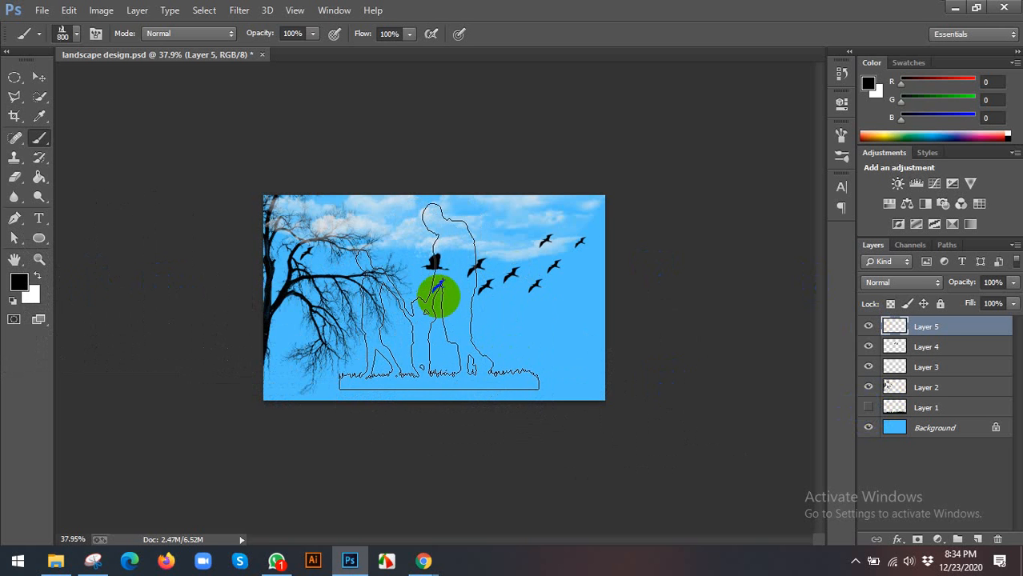
pyautogui.press(']')
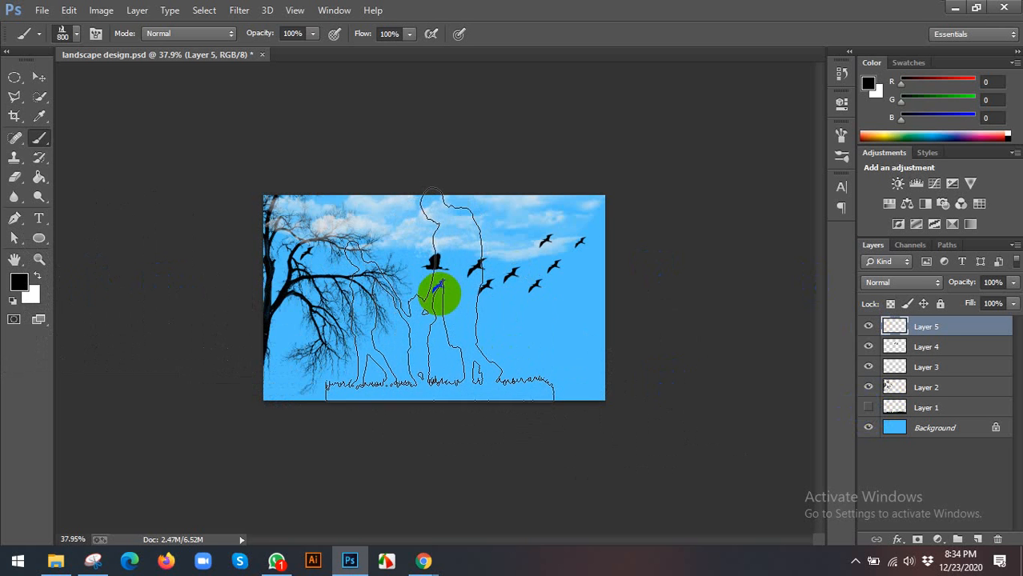
pyautogui.click(439, 293)
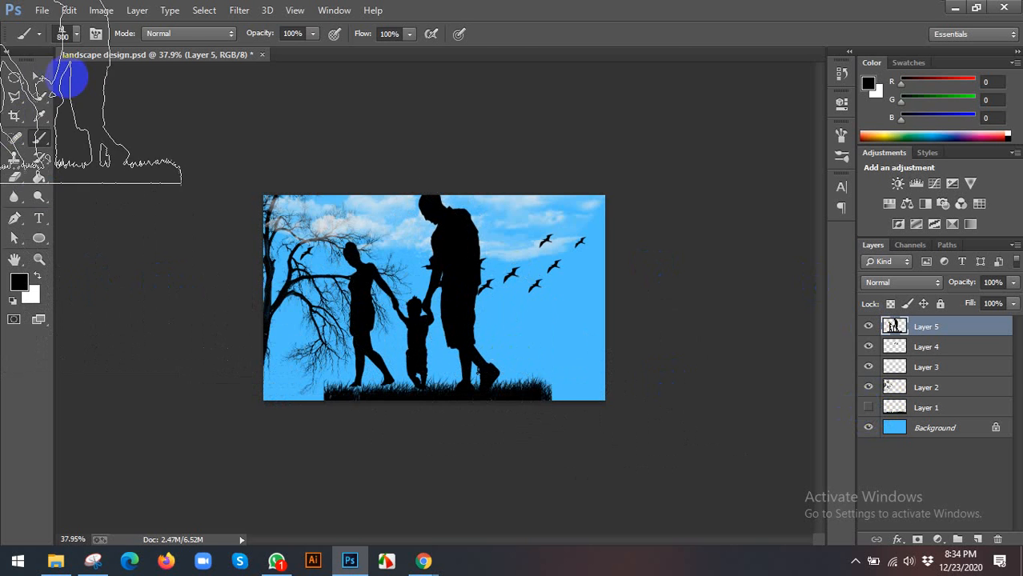
# Try flattening the family silhouette and stretching it across the full canvas width, cancel the transform, and delete the family layer.
pyautogui.click(38, 77)
pyautogui.click(229, 33)
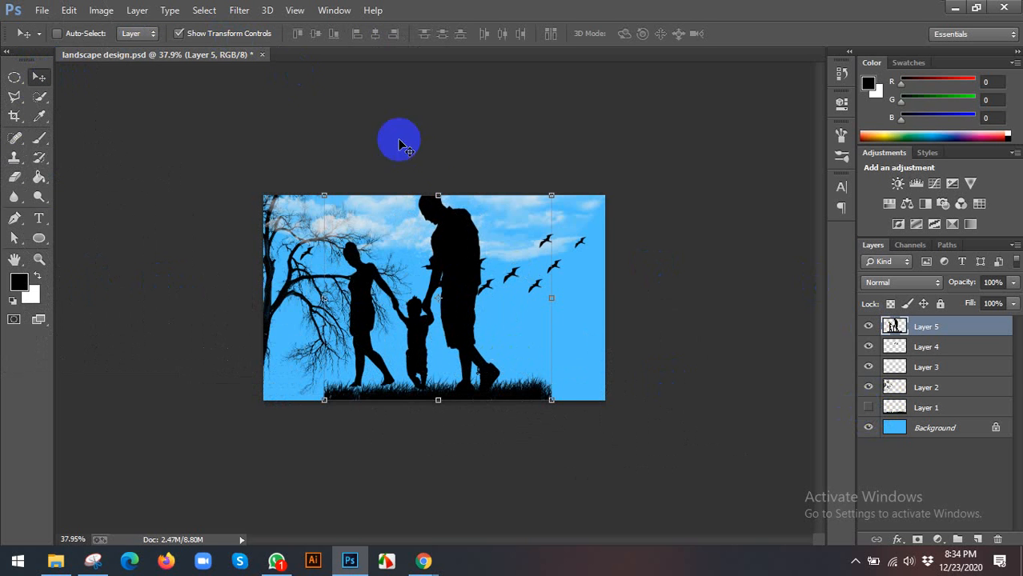
pyautogui.moveTo(439, 196); pyautogui.dragTo(450, 278)
pyautogui.moveTo(551, 340); pyautogui.dragTo(604, 343)
pyautogui.moveTo(326, 344); pyautogui.dragTo(263, 343)
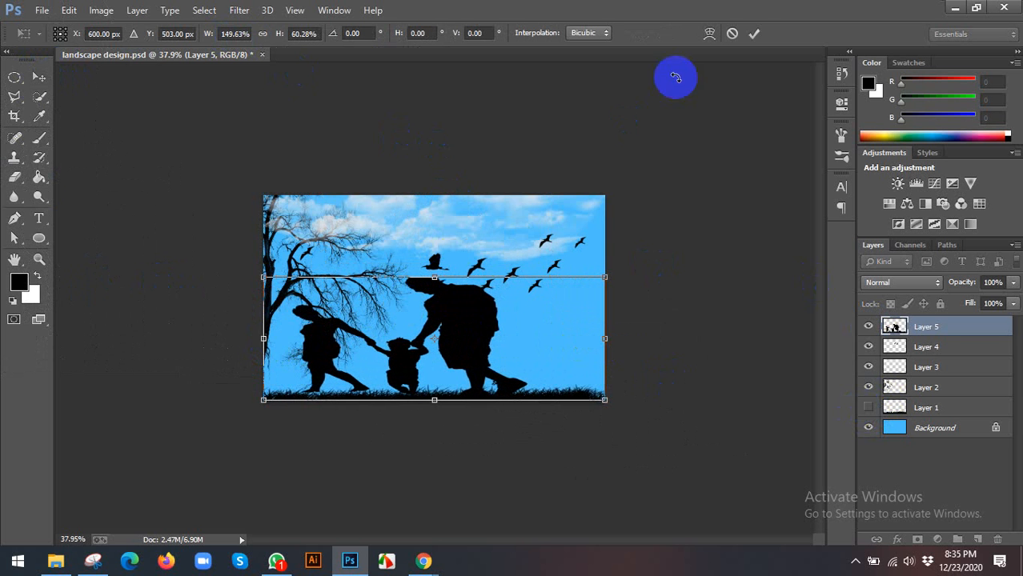
pyautogui.click(732, 33)
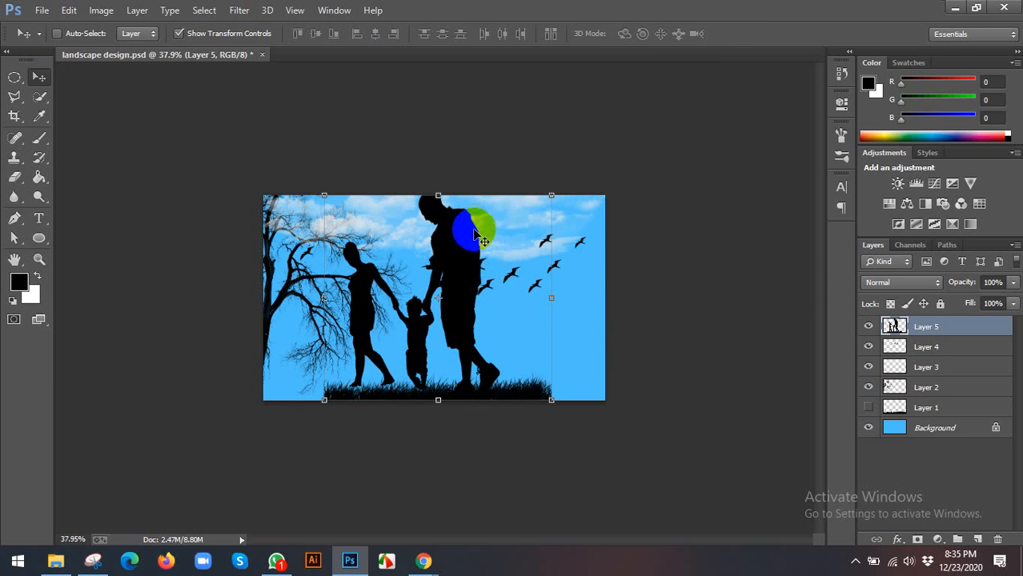
pyautogui.press('Delete')
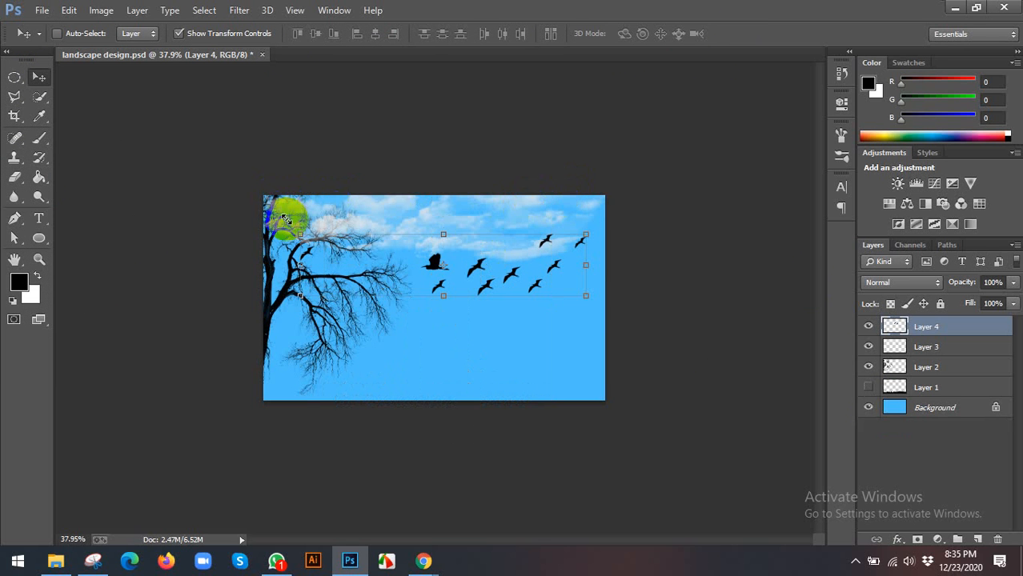
# Add a new layer above the birds and choose the 2500 px brush tip of two parents holding hands with two children.
pyautogui.click(978, 543)
pyautogui.press('b')
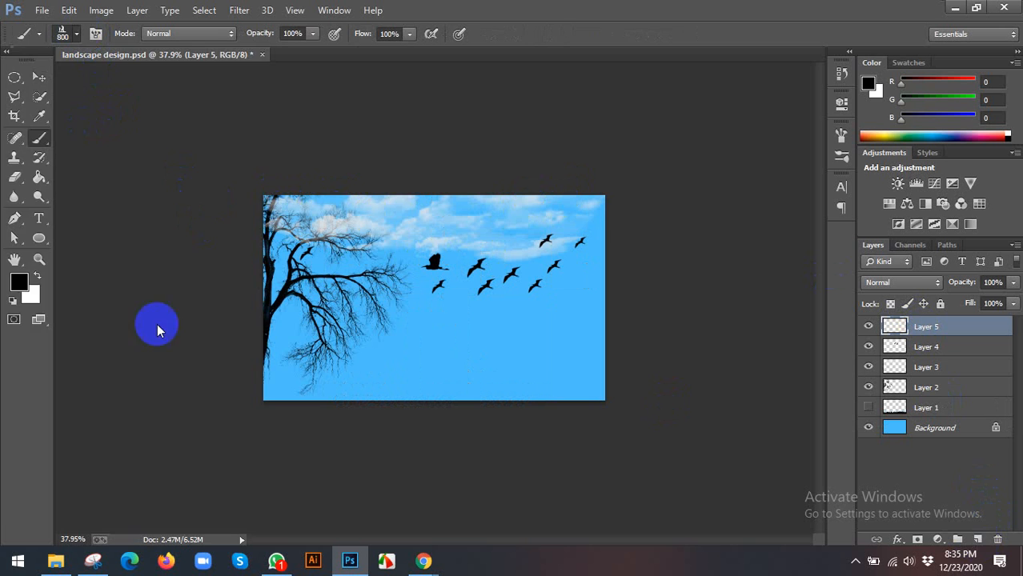
pyautogui.rightClick(157, 323)
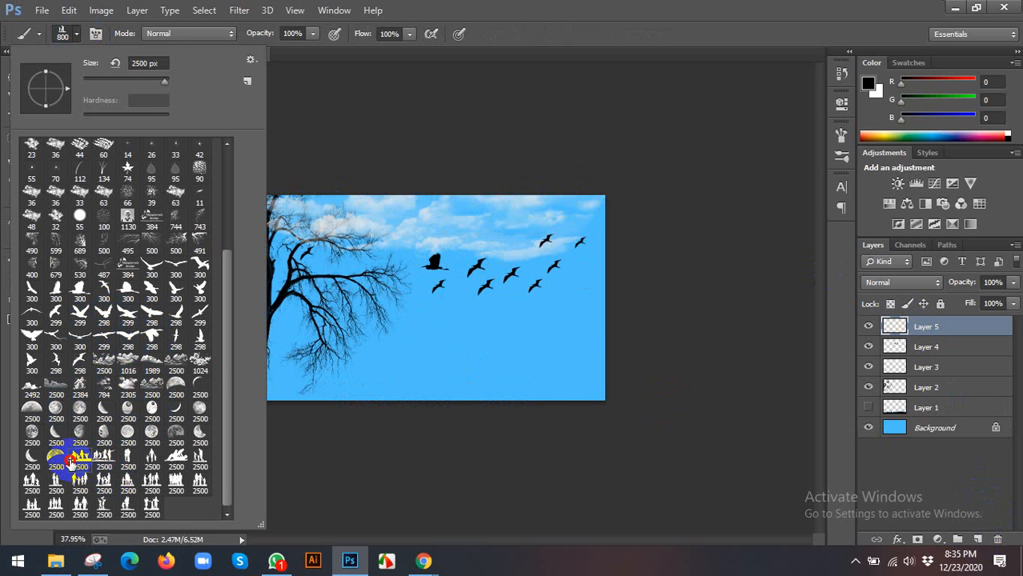
pyautogui.click(135, 461)
pyautogui.click(148, 461)
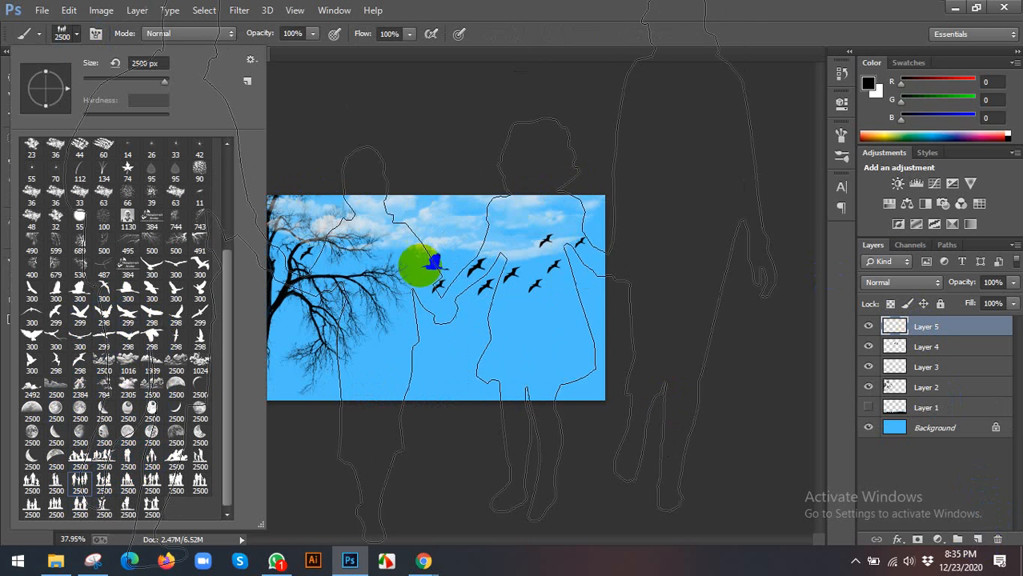
pyautogui.click(487, 91)
# Reduce the brush to 300 px and stamp the family of four in black near the canvas's lower edge, beside the tree.
pyautogui.press('[')
pyautogui.press('[')
pyautogui.press('[')
pyautogui.press('[')
pyautogui.press('[')
pyautogui.press('[')
pyautogui.press('[')
pyautogui.press('[')
pyautogui.press('[')
pyautogui.press('[')
pyautogui.press('[')
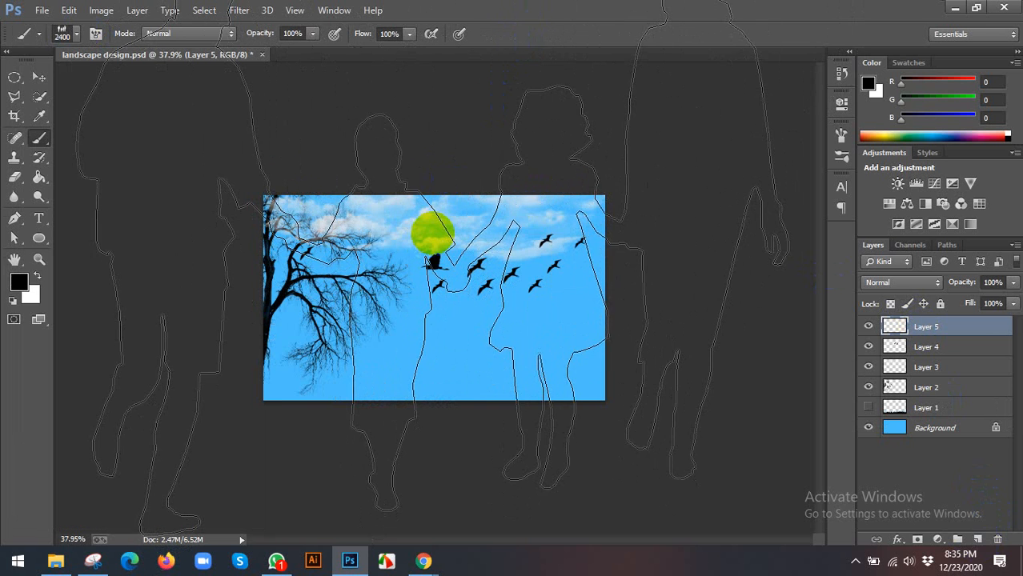
pyautogui.press('[')
pyautogui.press('[')
pyautogui.press('[')
pyautogui.press('[')
pyautogui.press('[')
pyautogui.press('[')
pyautogui.press('[')
pyautogui.press('[')
pyautogui.press('[')
pyautogui.press('[')
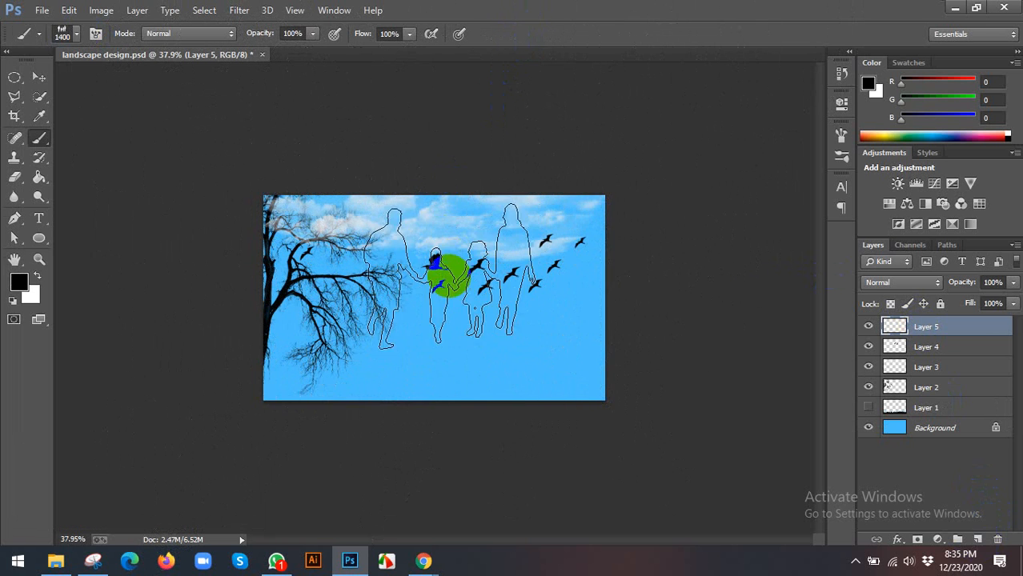
pyautogui.press('[')
pyautogui.press('[')
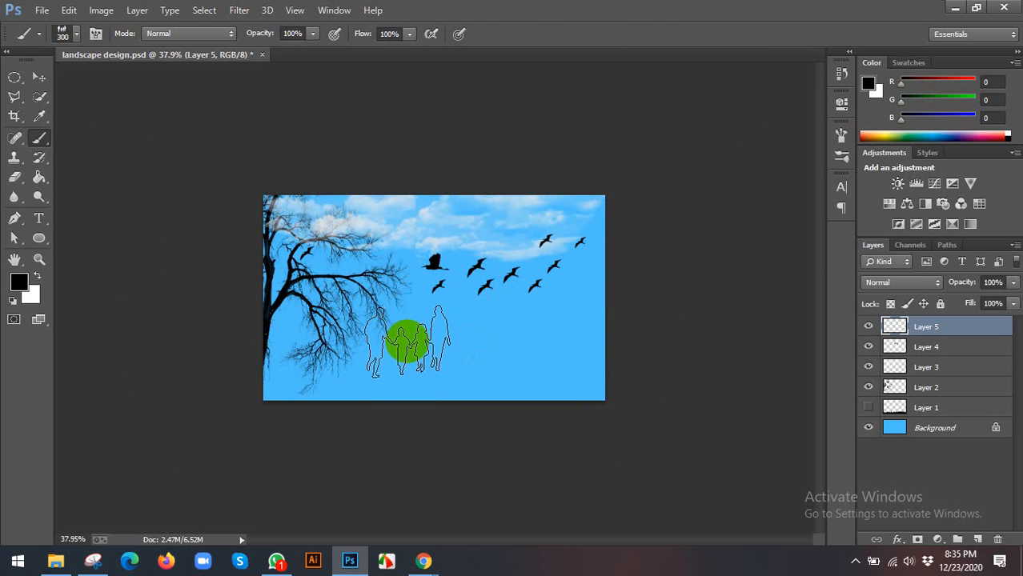
pyautogui.click(405, 348)
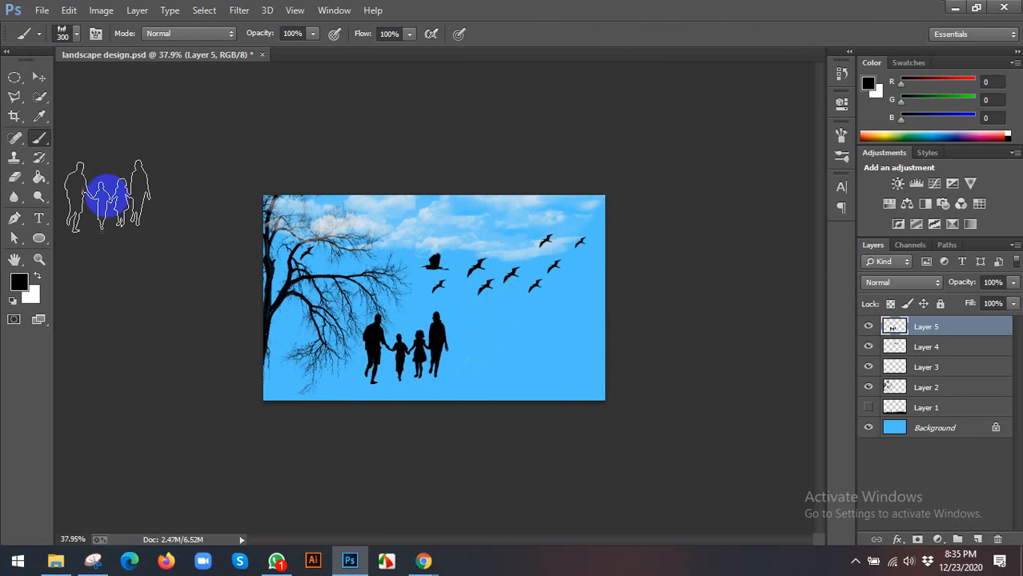
# Show the grass layer again and turn off the Move tool's transform controls.
pyautogui.click(38, 77)
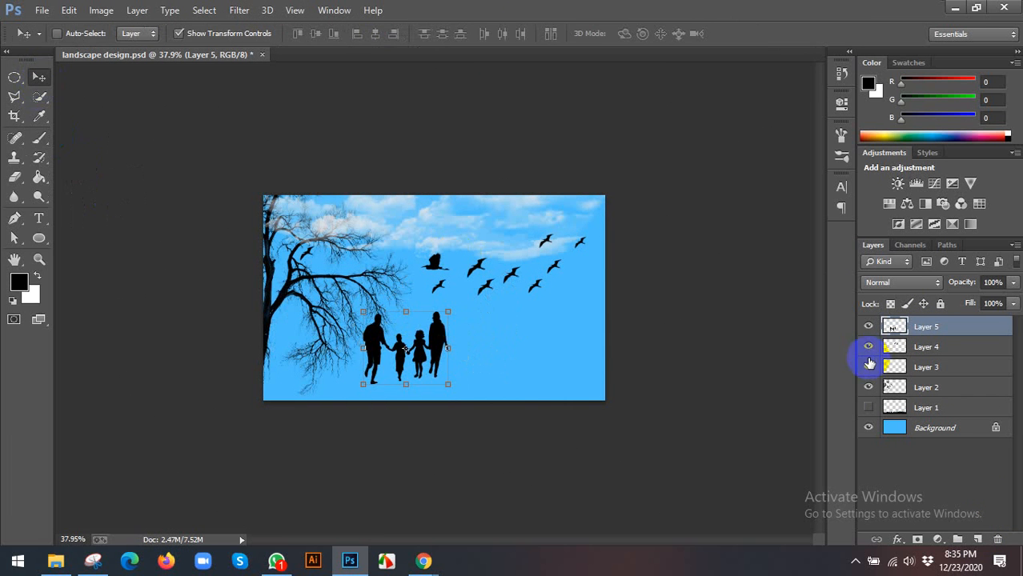
pyautogui.click(868, 407)
pyautogui.click(203, 31)
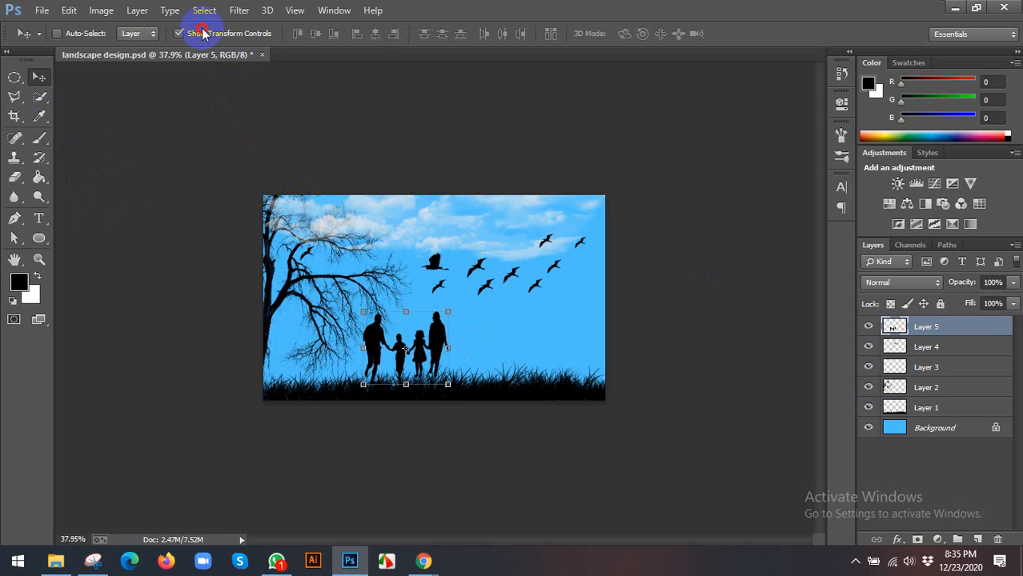
# Scale the family silhouette on Layer 5 to about 90% and move it away from the tree, just right of the scene's centre.
pyautogui.click(429, 342)
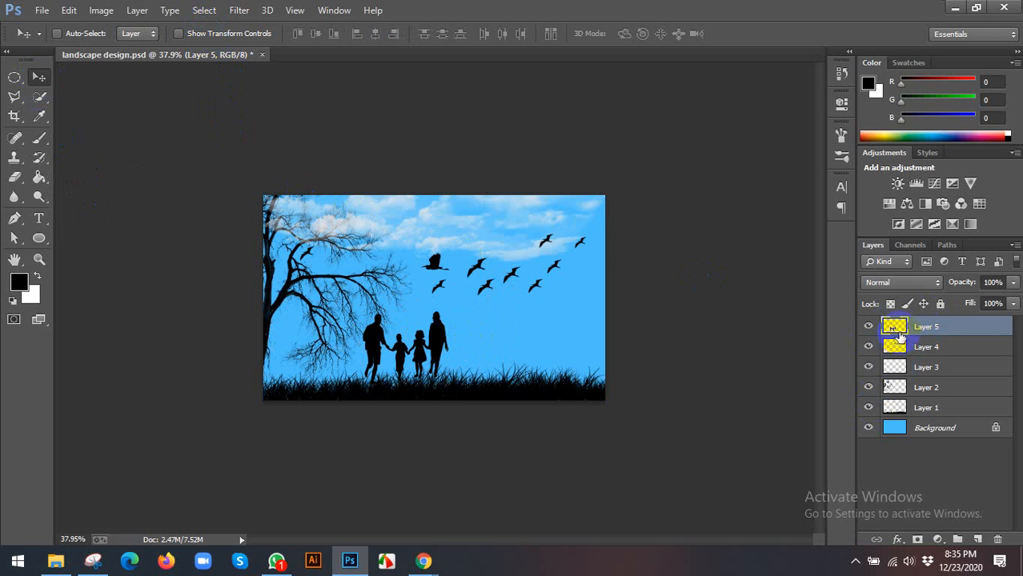
pyautogui.moveTo(435, 344); pyautogui.dragTo(446, 350)
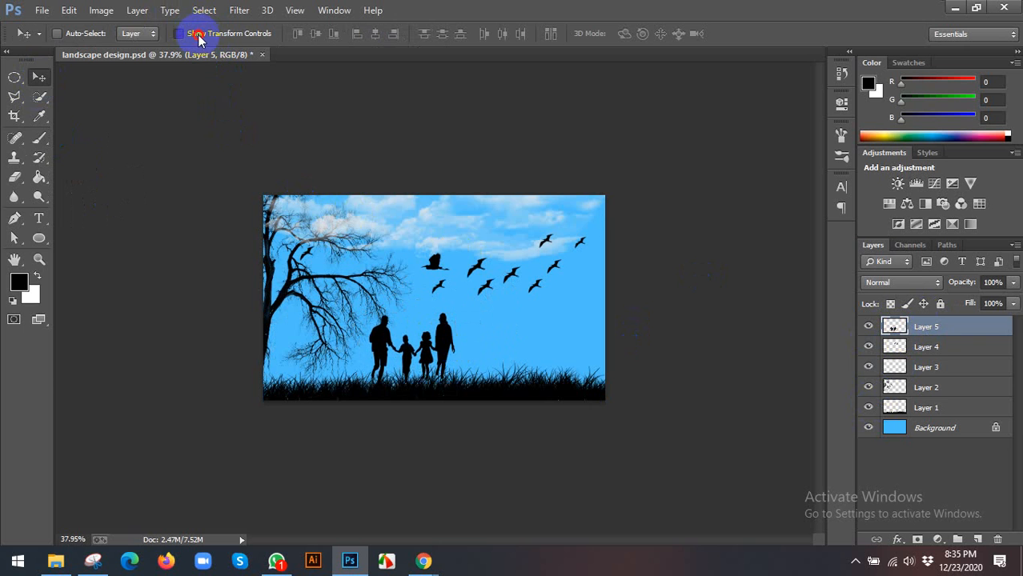
pyautogui.click(198, 36)
pyautogui.moveTo(457, 312); pyautogui.dragTo(476, 336)
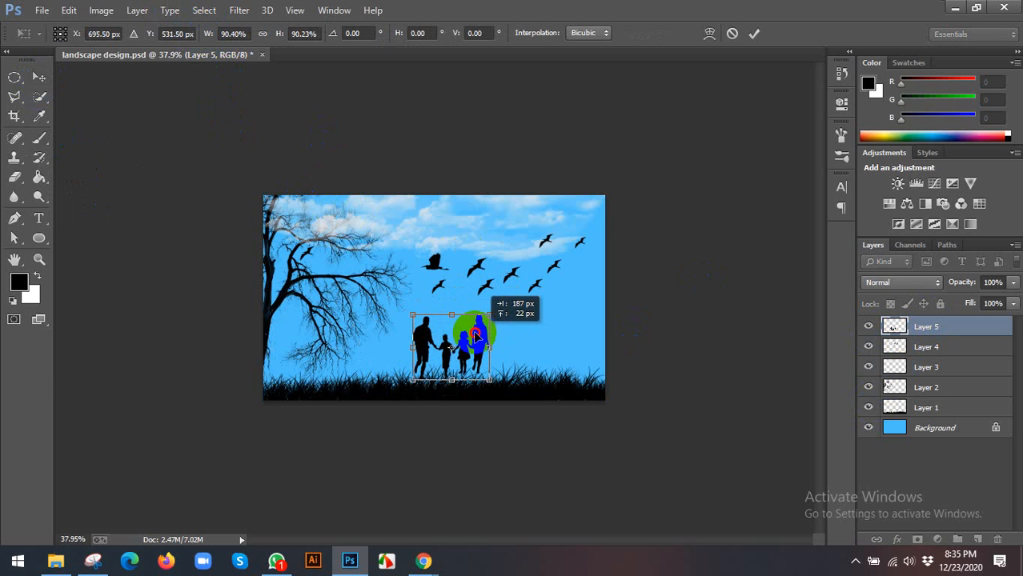
pyautogui.click(754, 33)
pyautogui.click(179, 33)
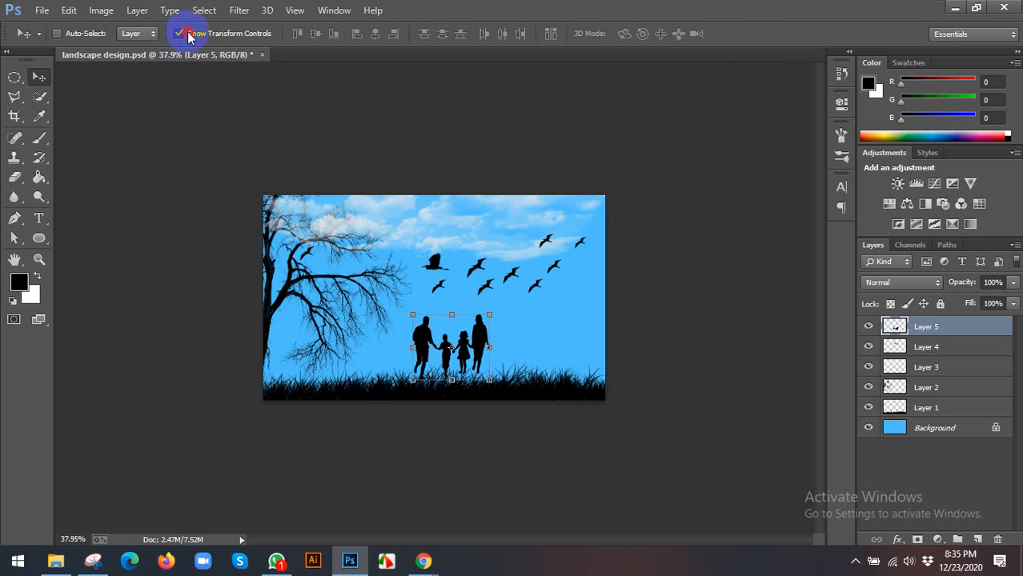
# Nudge the family silhouette downward until its feet sink into the grass.
pyautogui.press('Down')
pyautogui.press('Down')
pyautogui.press('Down')
pyautogui.press('Down')
pyautogui.press('Down')
pyautogui.press('Down')
pyautogui.press('Down')
pyautogui.press('Down')
pyautogui.press('Down')
pyautogui.press('Down')
pyautogui.press('Down')
pyautogui.press('Down')
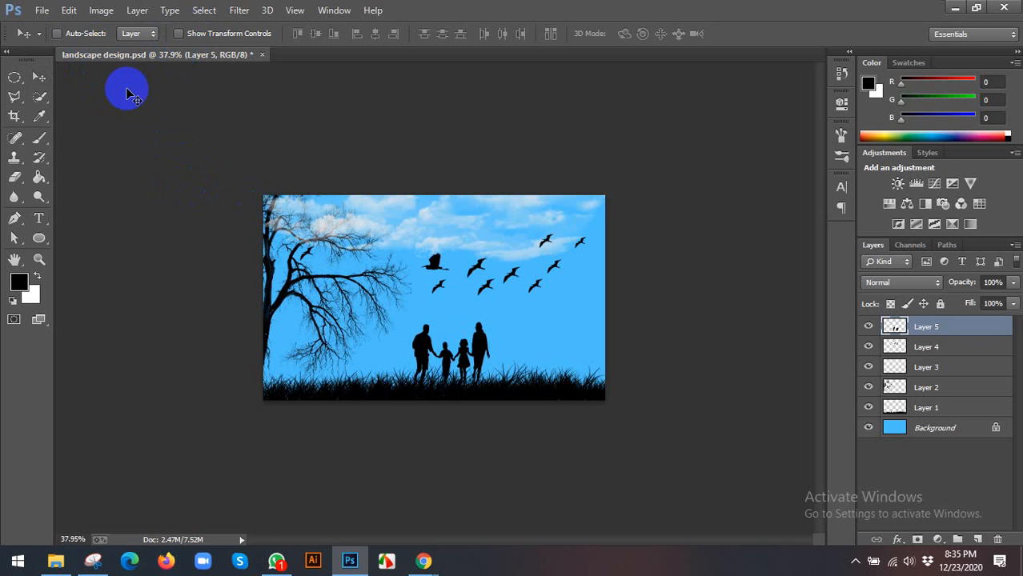
# Add a new layer above the family and choose the 400 px tree-branch tip for the Brush tool.
pyautogui.press('b')
pyautogui.click(76, 38)
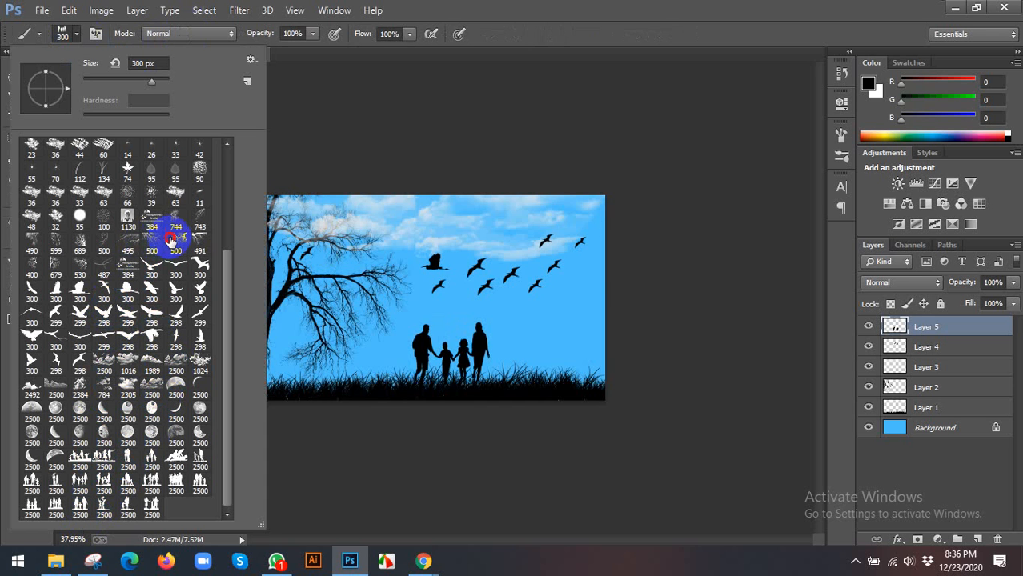
pyautogui.click(134, 248)
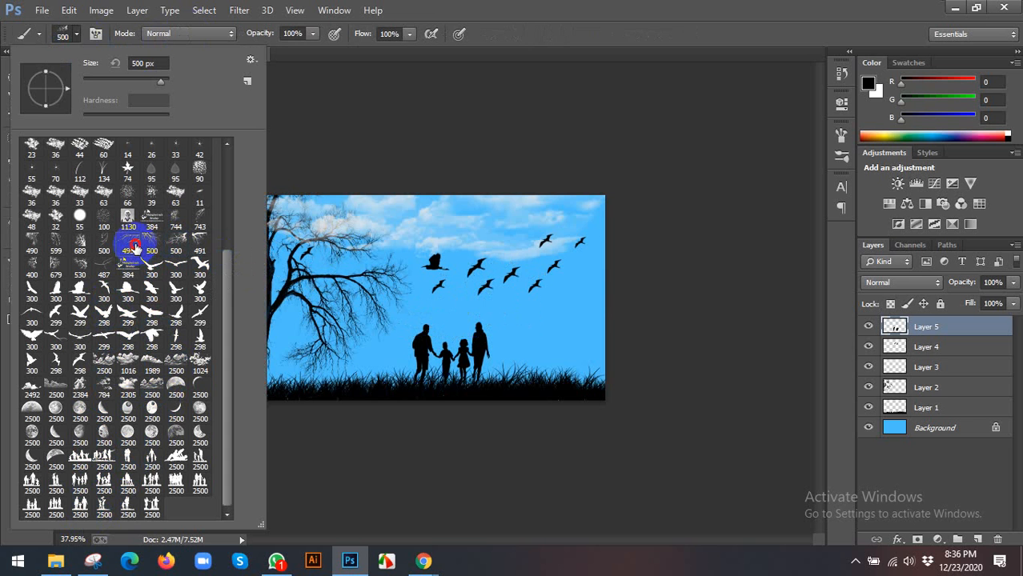
pyautogui.click(135, 247)
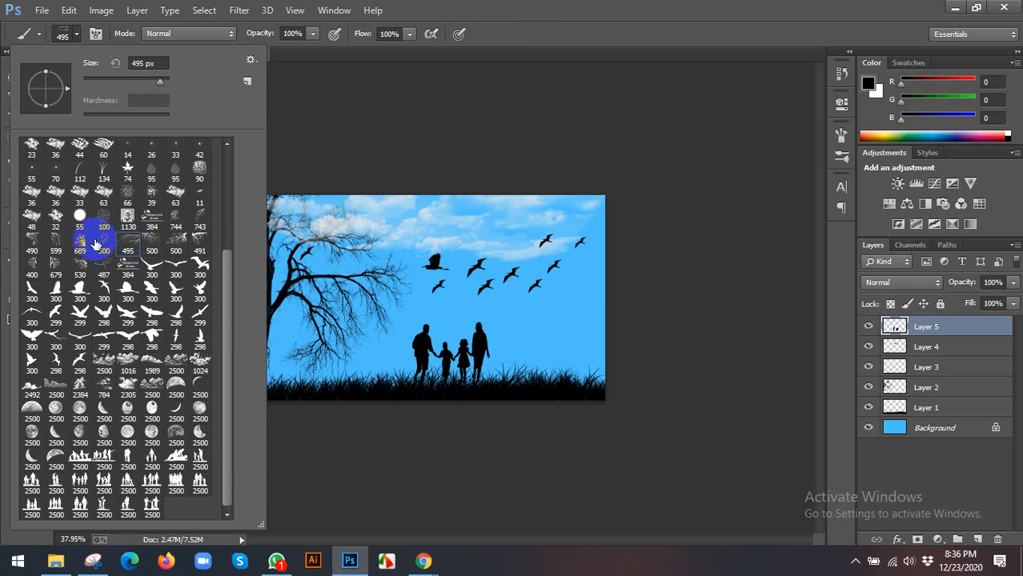
pyautogui.click(49, 245)
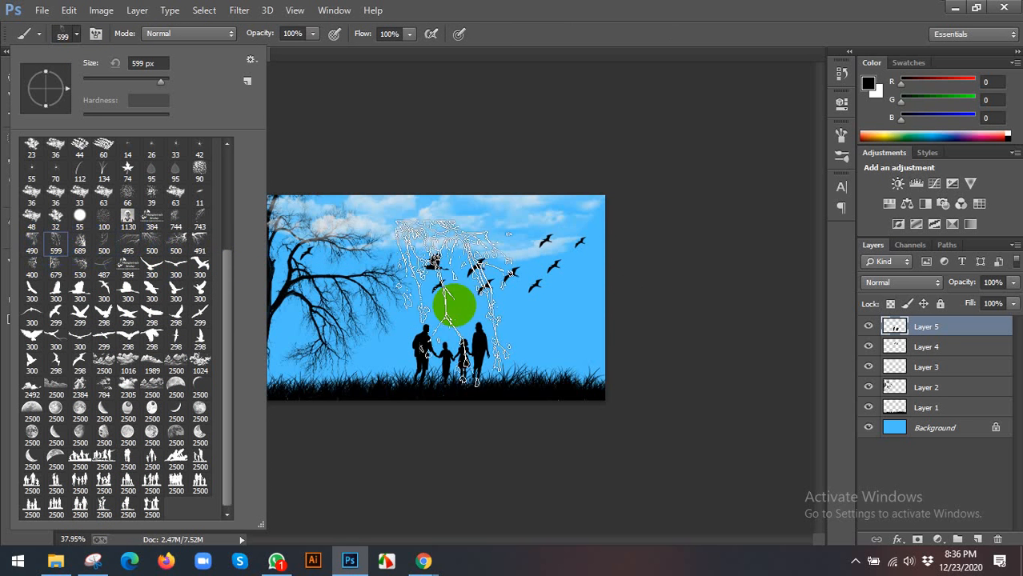
pyautogui.click(509, 54)
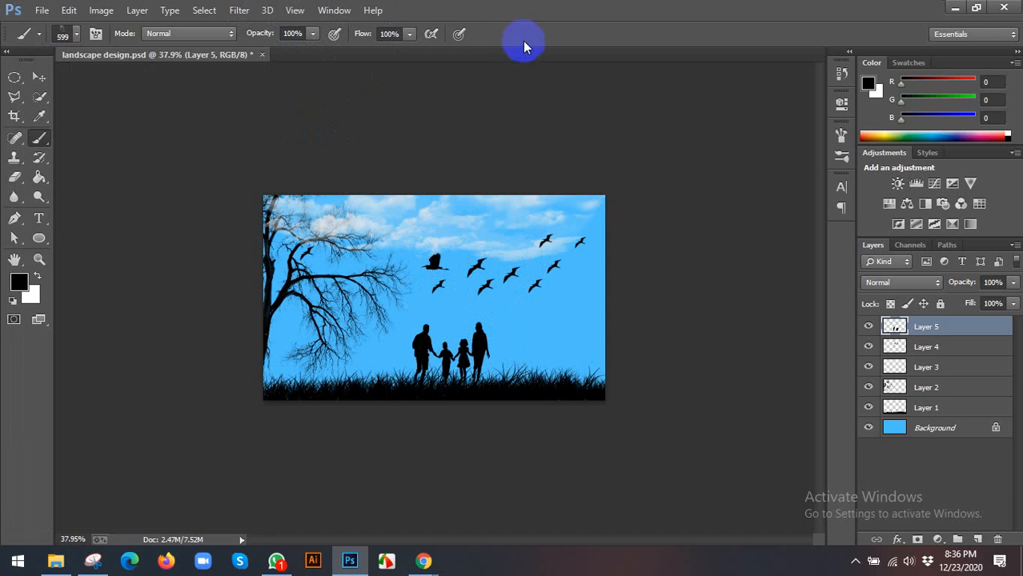
pyautogui.click(978, 539)
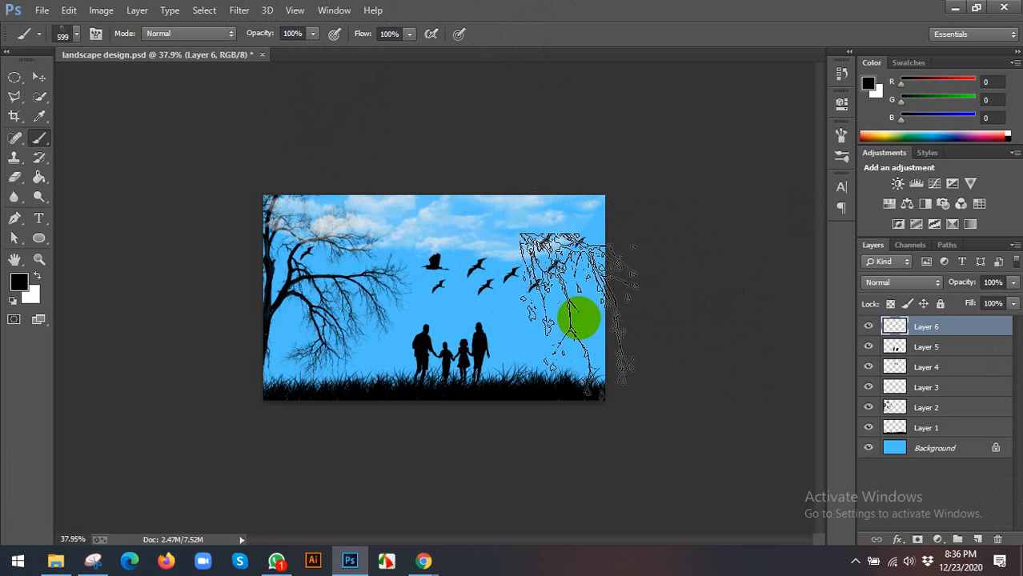
pyautogui.click(68, 36)
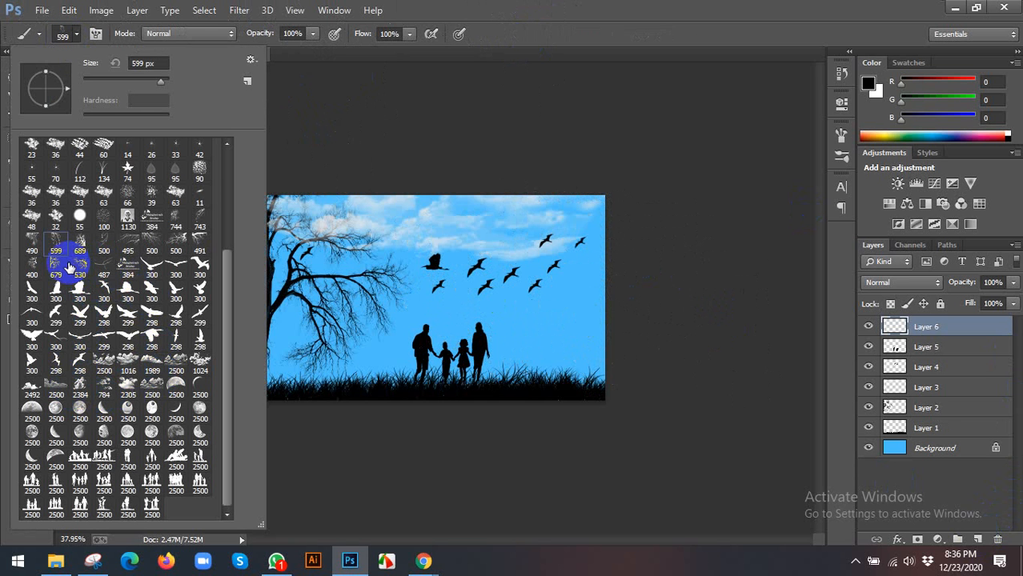
pyautogui.click(40, 271)
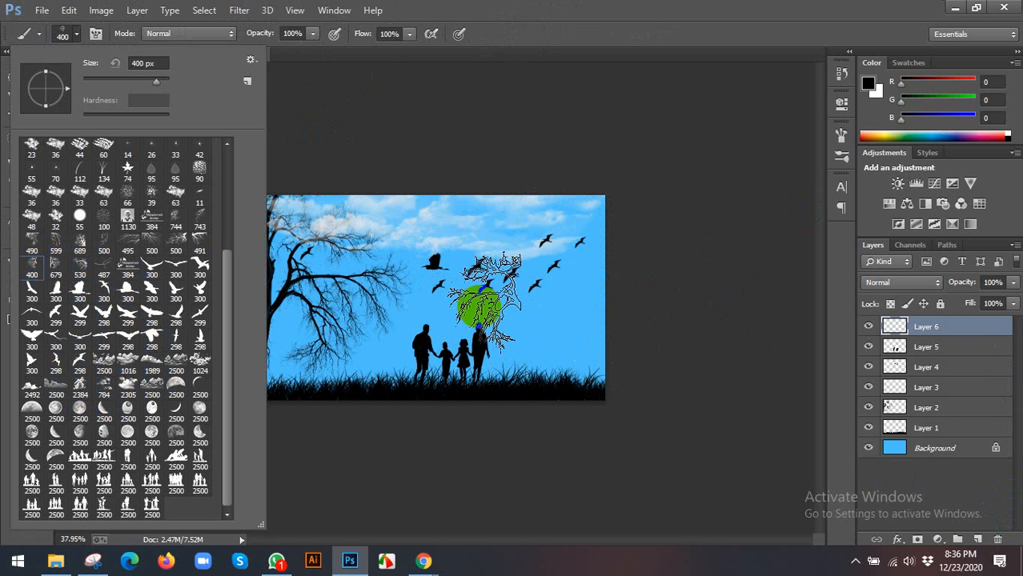
pyautogui.click(575, 72)
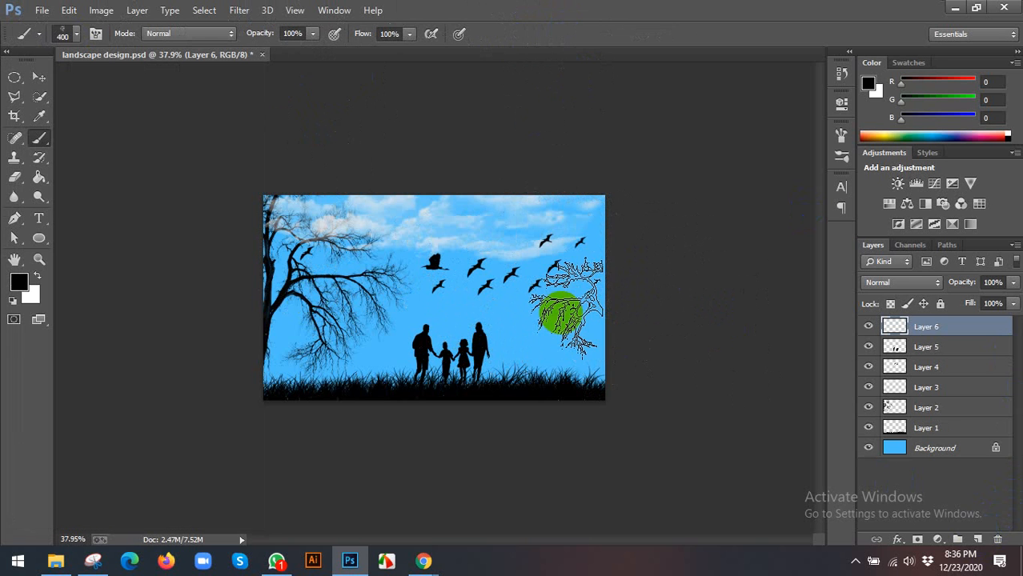
# Enlarge the branch brush to 500 px and stamp black branches at the right edge of the scene.
pyautogui.press(']')
pyautogui.press(']')
pyautogui.press('[')
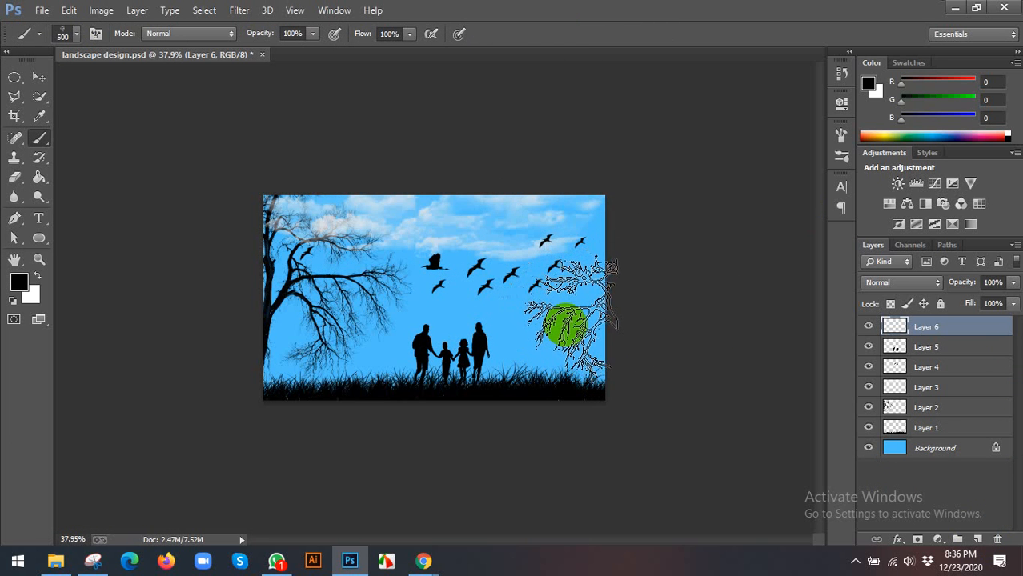
pyautogui.click(570, 325)
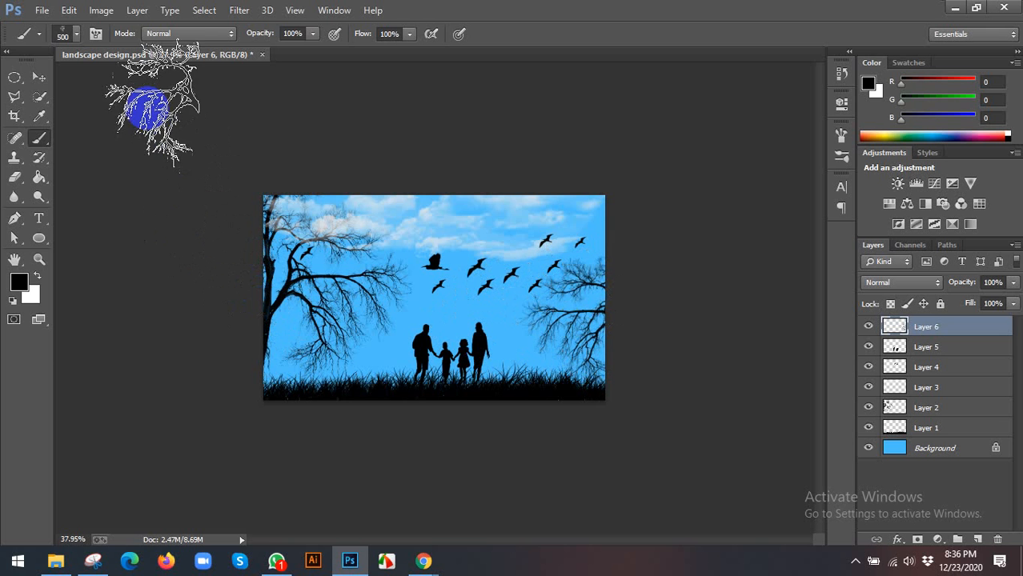
pyautogui.click(39, 77)
pyautogui.scroll(1, 480, 260)
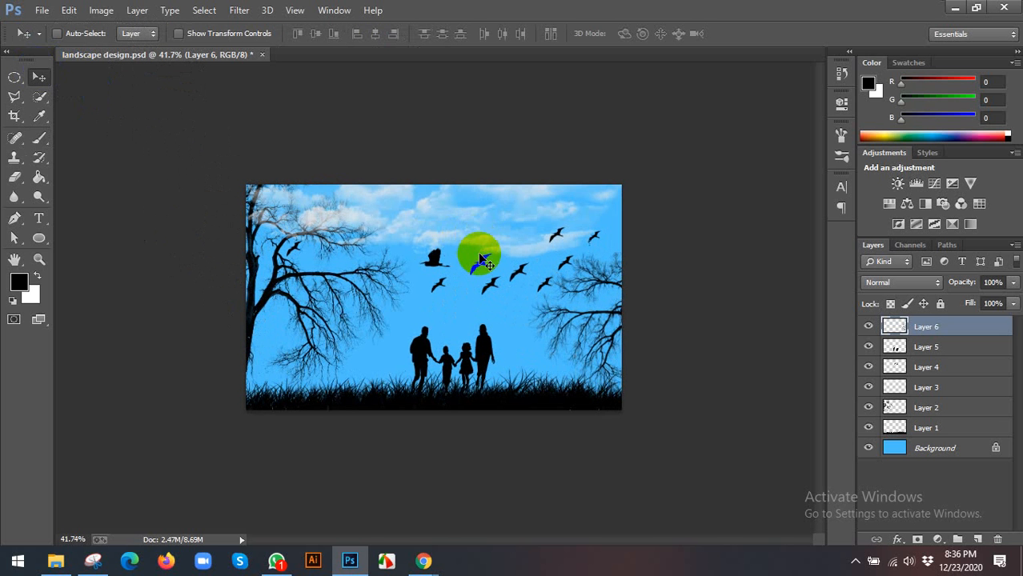
pyautogui.moveTo(483, 256); pyautogui.dragTo(370, 251)
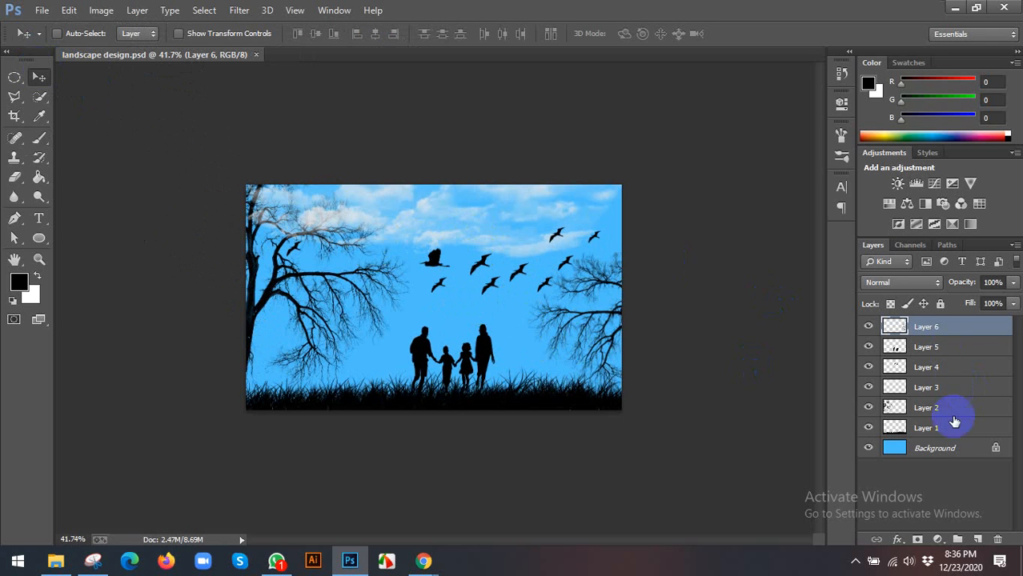
# Create a new layer above the stamped branches on Layer 6.
pyautogui.click(977, 539)
pyautogui.click(42, 238)
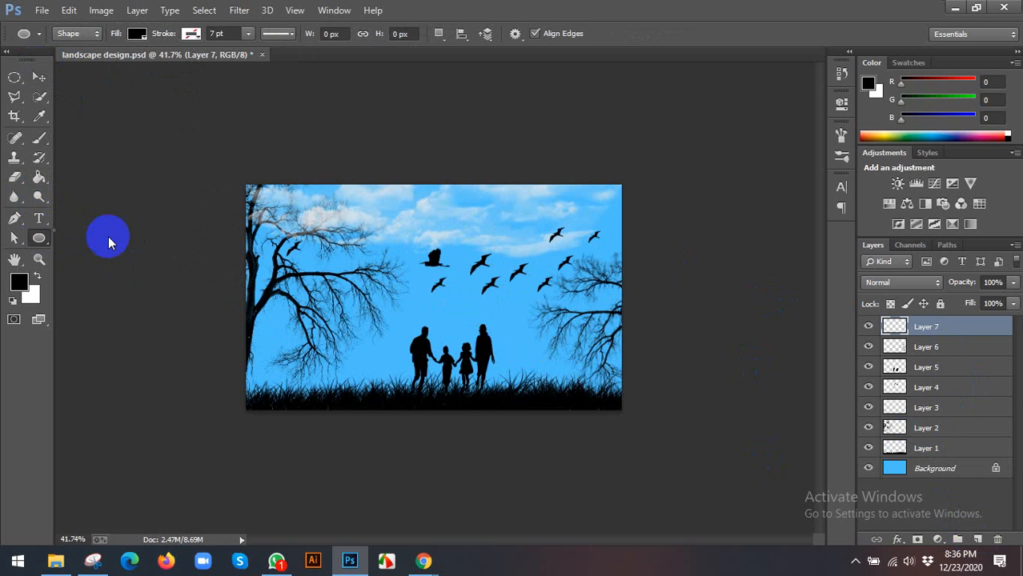
pyautogui.rightClick(39, 238)
pyautogui.click(35, 83)
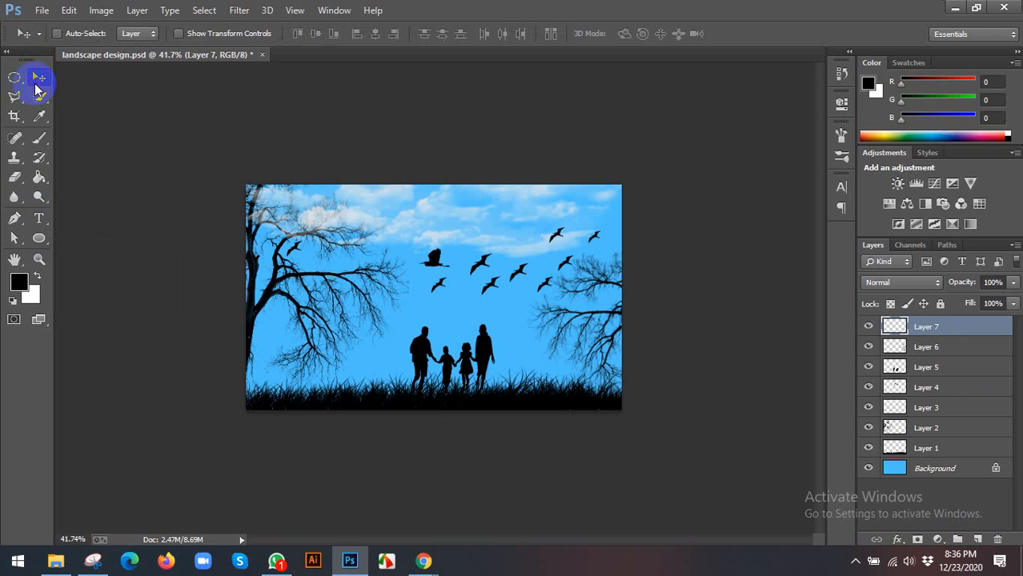
# Set the Brush tool to a soft round tip with 0% hardness.
pyautogui.press('b')
pyautogui.click(77, 36)
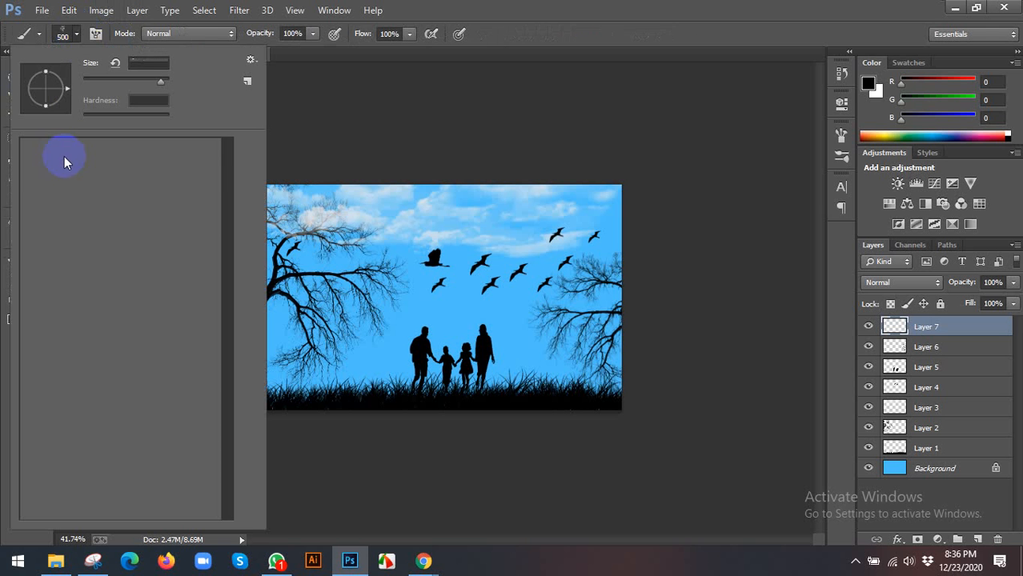
pyautogui.scroll(2, 88, 241)
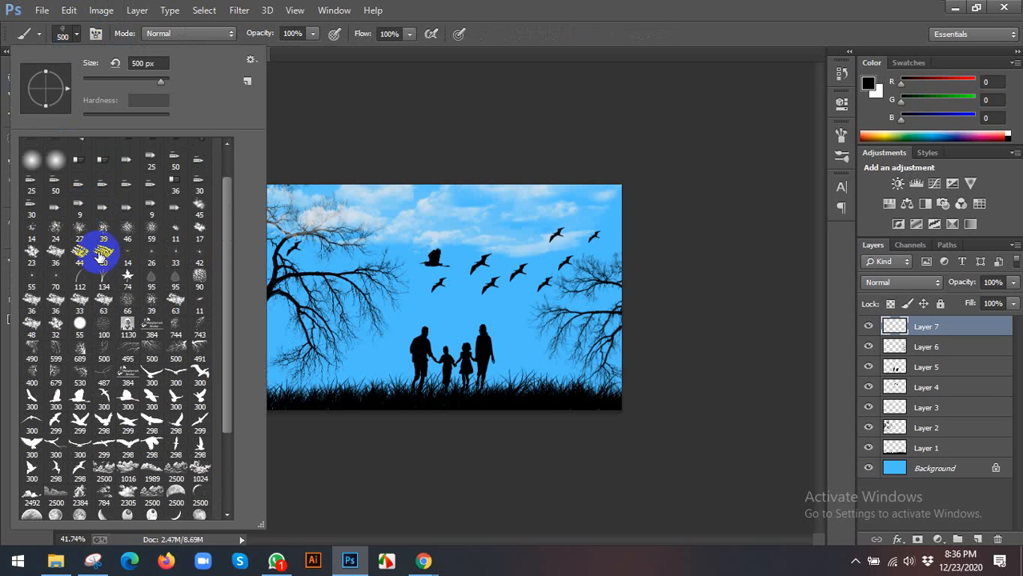
pyautogui.click(80, 323)
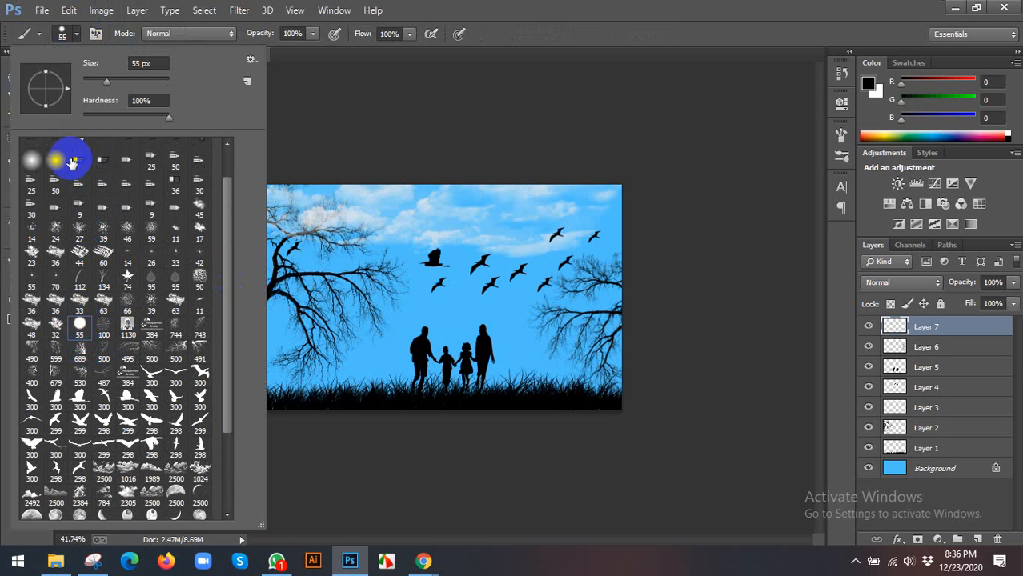
pyautogui.scroll(1, 40, 160)
pyautogui.click(40, 159)
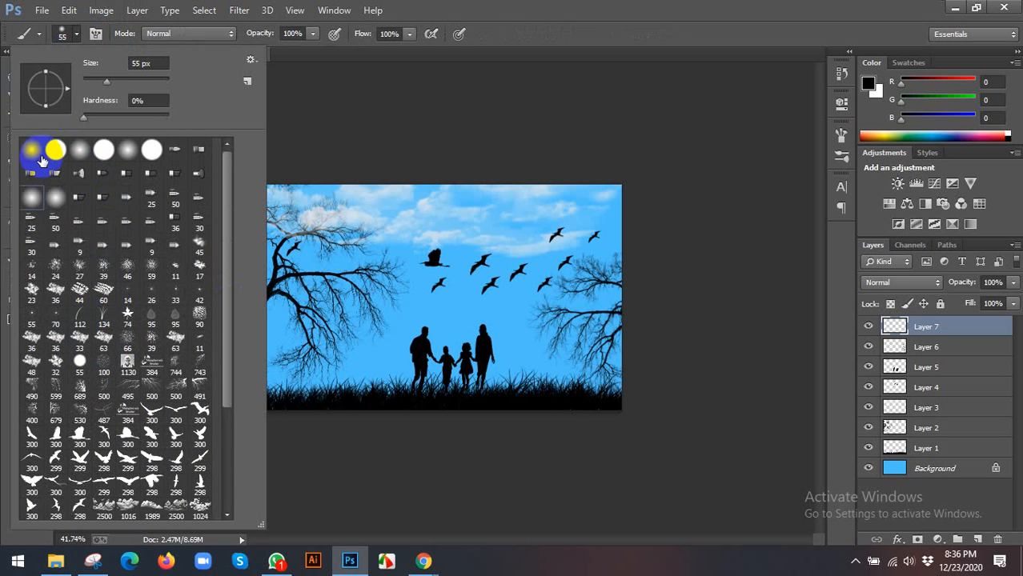
pyautogui.click(525, 5)
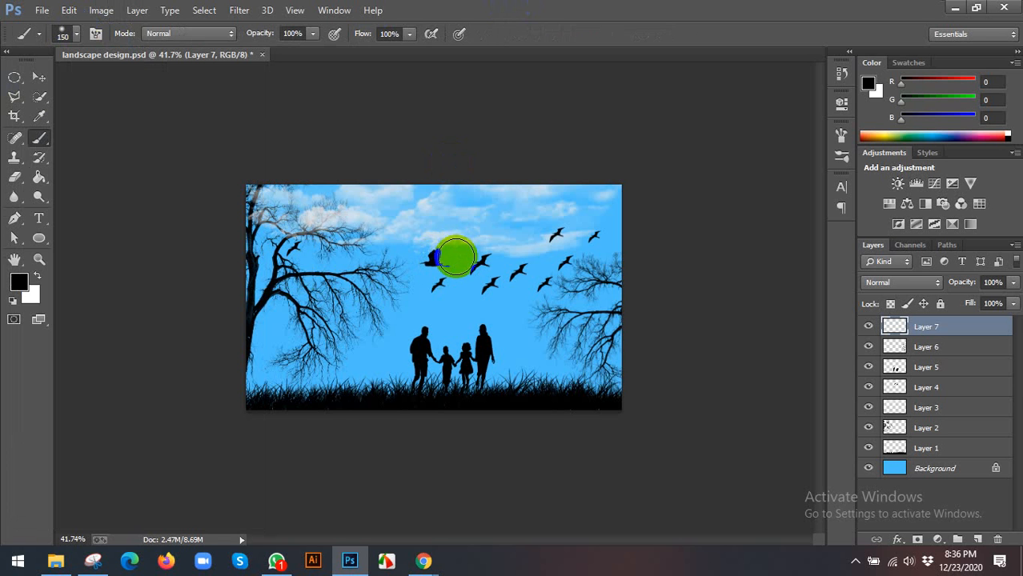
# Paint a single soft white glow in the sky among the birds with a 250 px brush, undoing the black dab.
pyautogui.press(']')
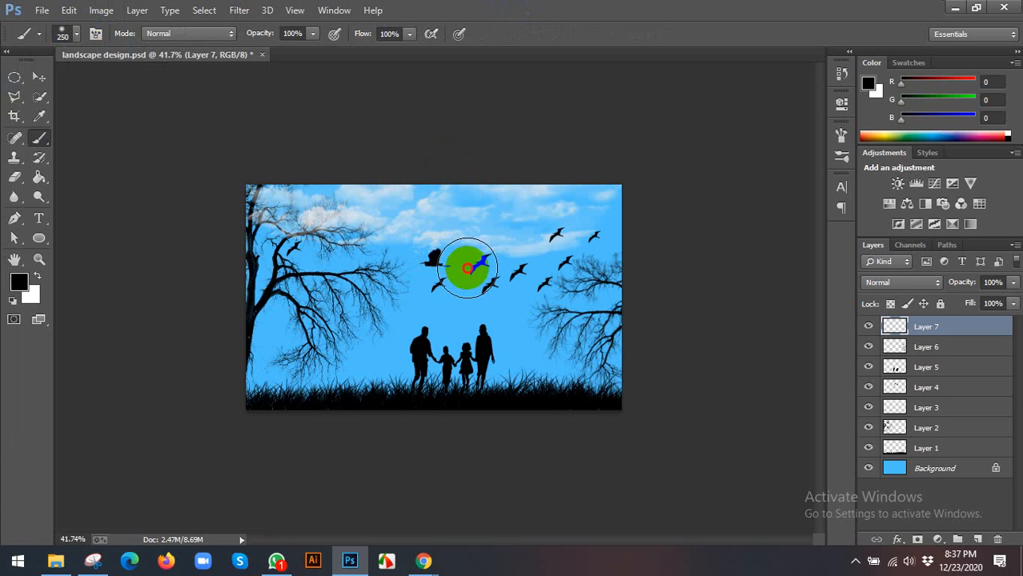
pyautogui.click(469, 268)
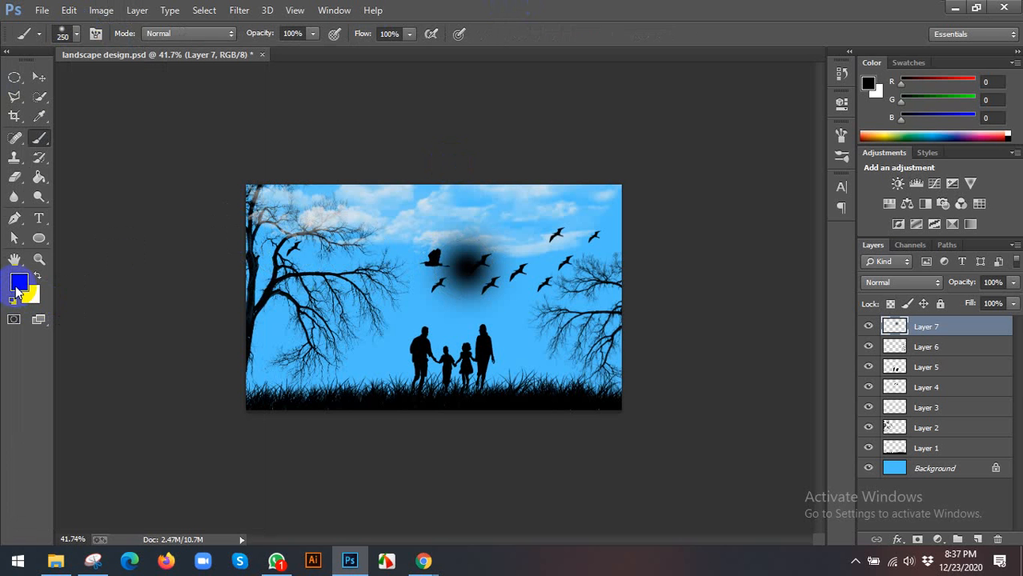
pyautogui.hotkey('ctrl', 'z')
pyautogui.click(38, 277)
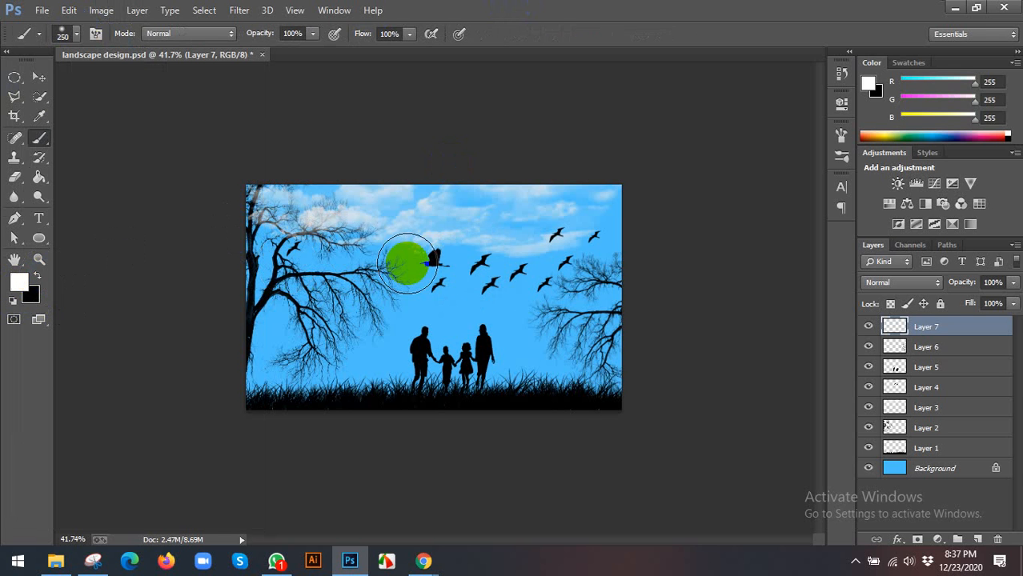
pyautogui.click(462, 269)
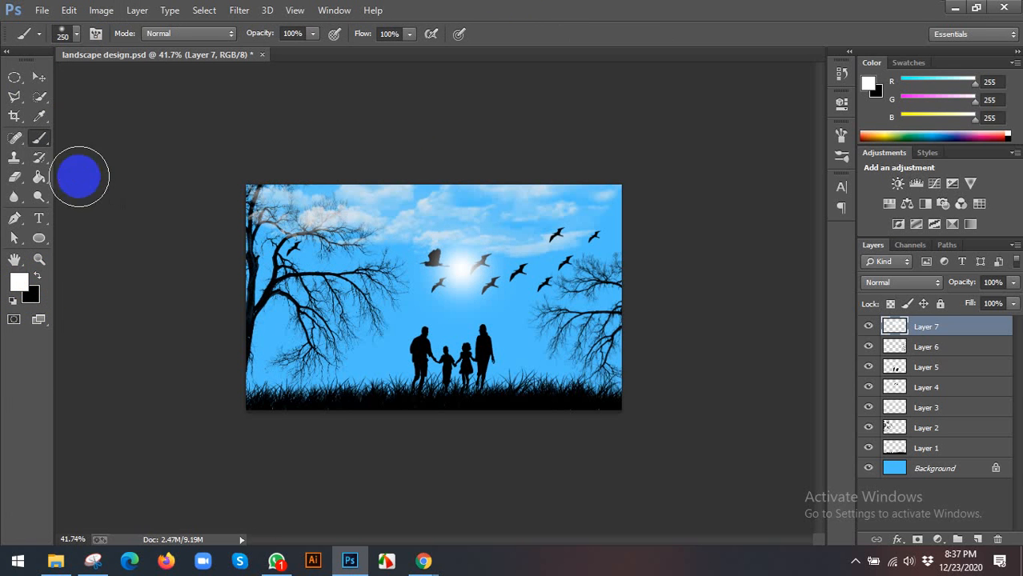
# Stamp a white sun disc over the glow with a hard round brush at 125 px.
pyautogui.click(76, 36)
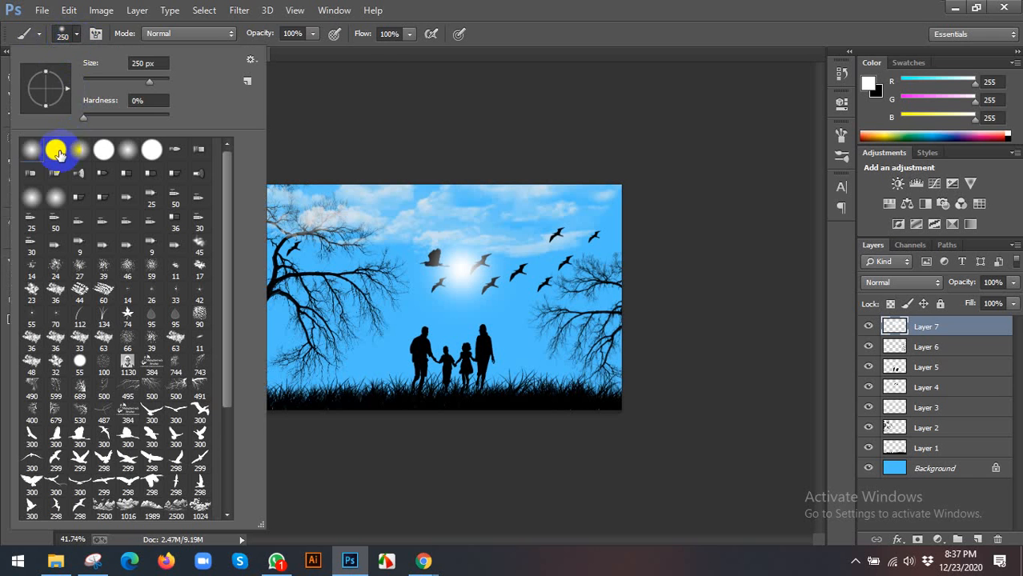
pyautogui.click(59, 153)
pyautogui.click(513, 6)
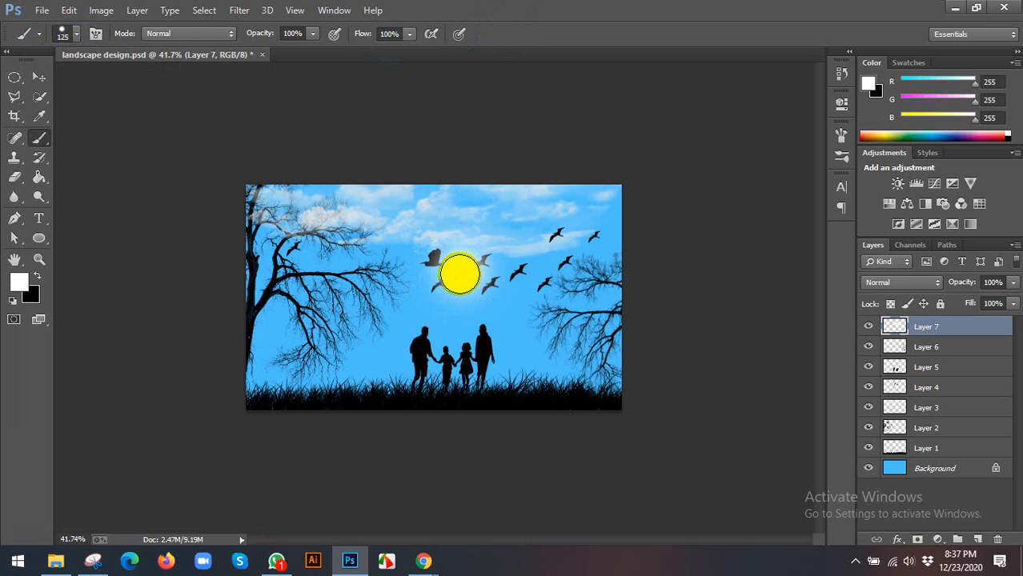
pyautogui.click(39, 78)
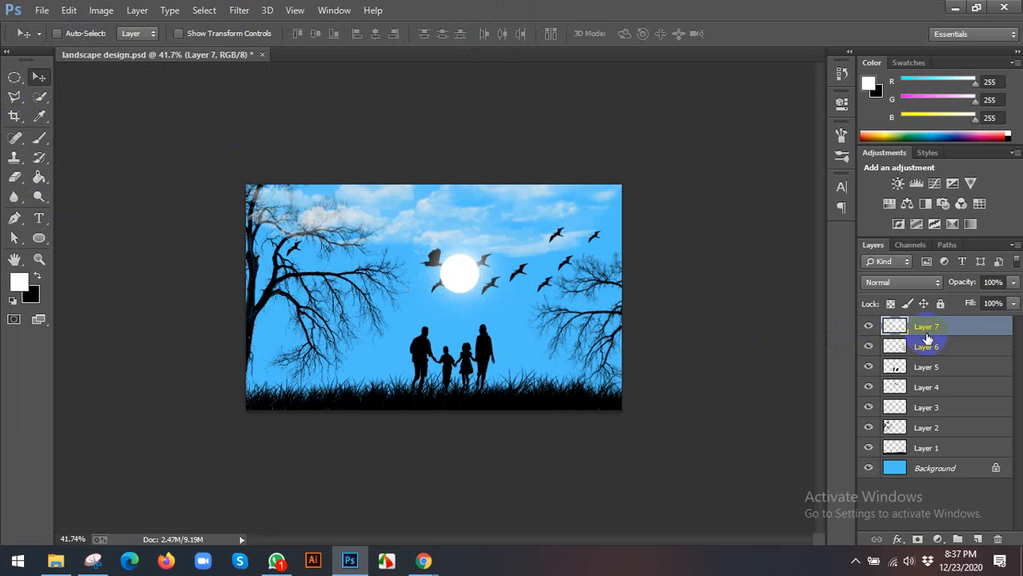
# Send the sun on Layer 7 behind the birds, below Layer 3, and check it by toggling its visibility.
pyautogui.hotkey('ctrl', '[')
pyautogui.hotkey('ctrl', '[')
pyautogui.hotkey('ctrl', '[')
pyautogui.hotkey('ctrl', '[')
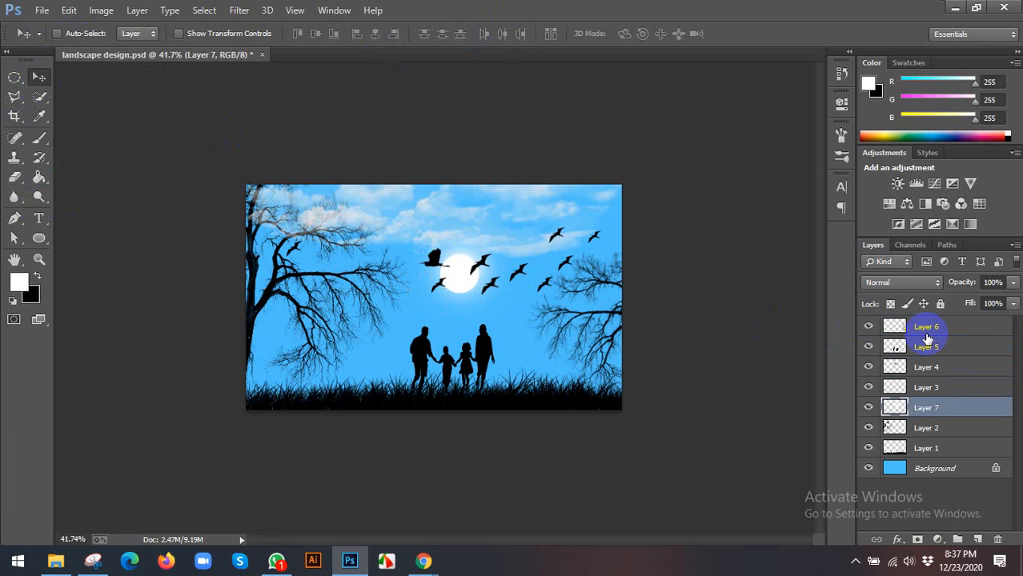
pyautogui.click(868, 408)
pyautogui.click(869, 408)
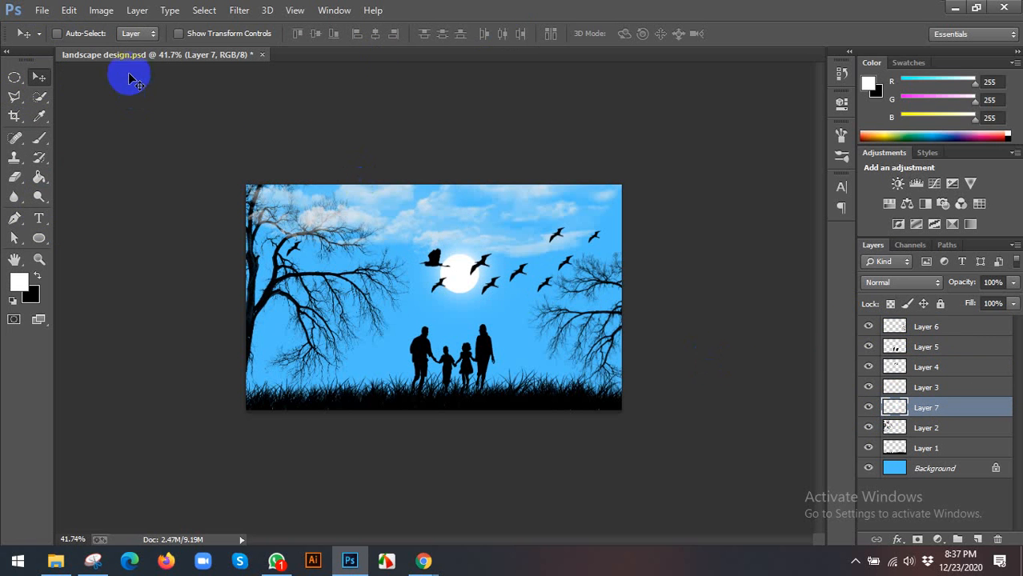
# Scale the sun and its glow on Layer 7 up to about 129% of their size.
pyautogui.click(179, 33)
pyautogui.moveTo(525, 206); pyautogui.dragTo(546, 195)
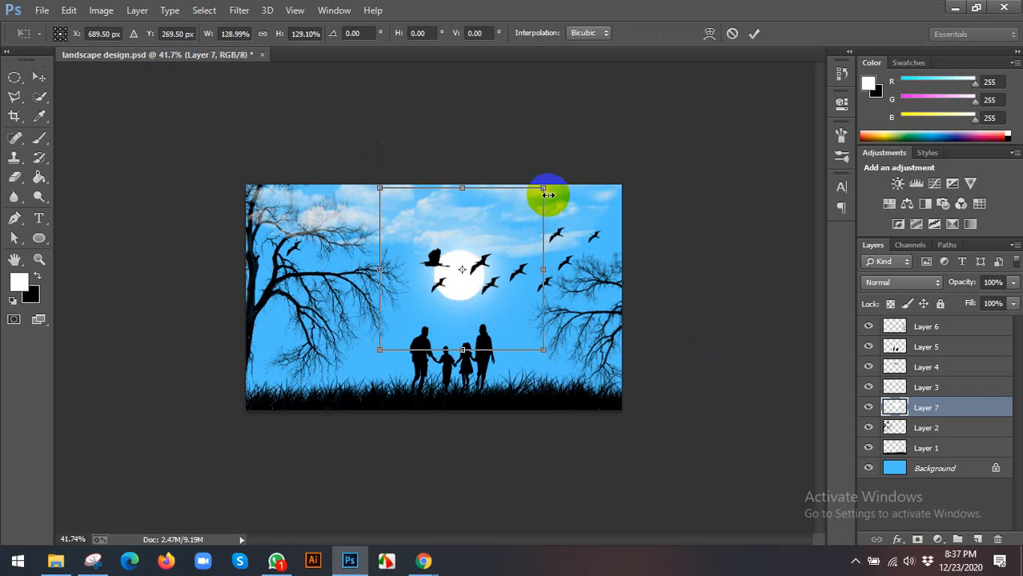
pyautogui.click(754, 32)
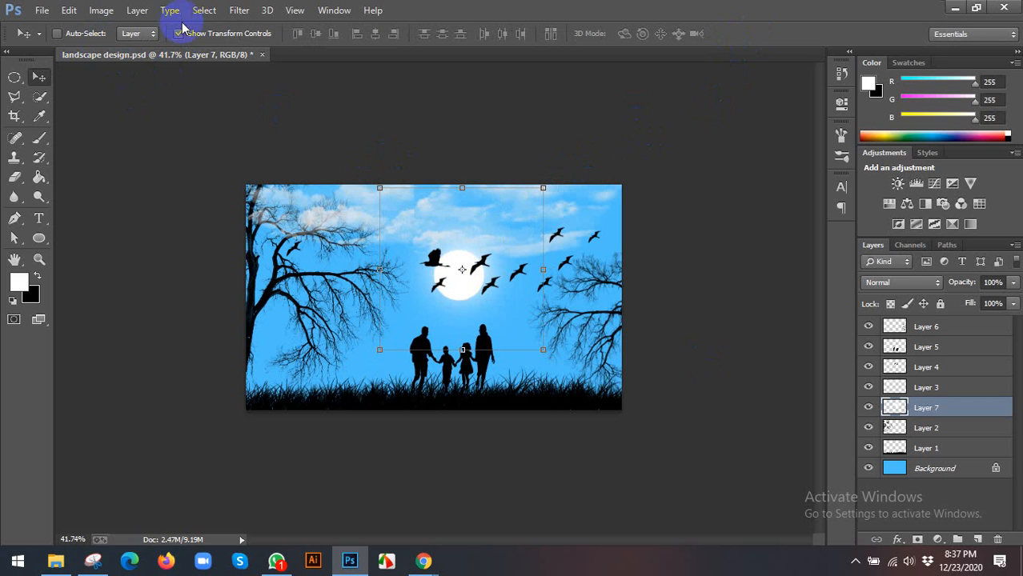
# Identify the contents of Layer 6 by toggling its visibility, and rename Layer 6 as right tree and Layer 5 as family.
pyautogui.click(869, 327)
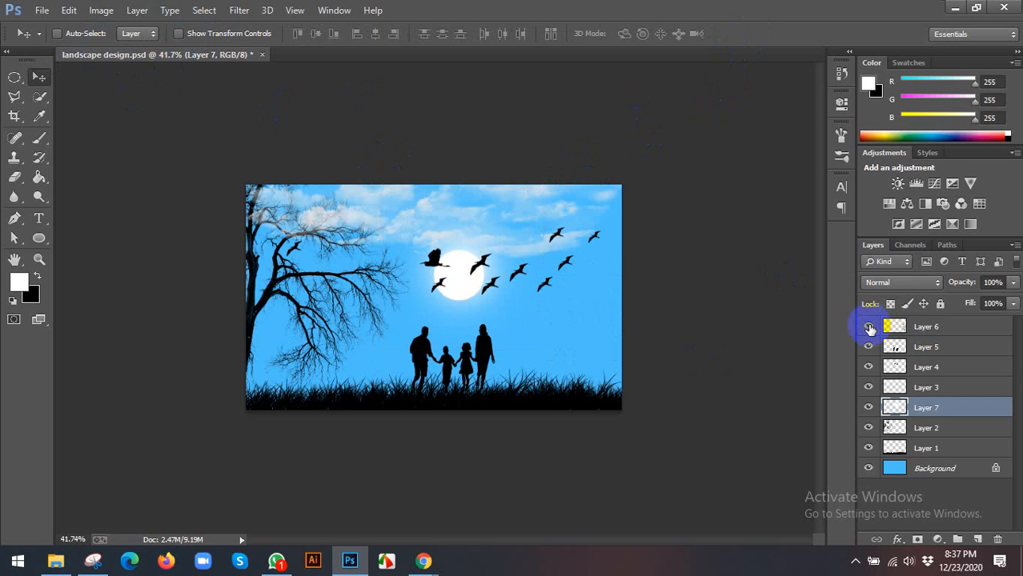
pyautogui.click(869, 327)
pyautogui.doubleClick(926, 329)
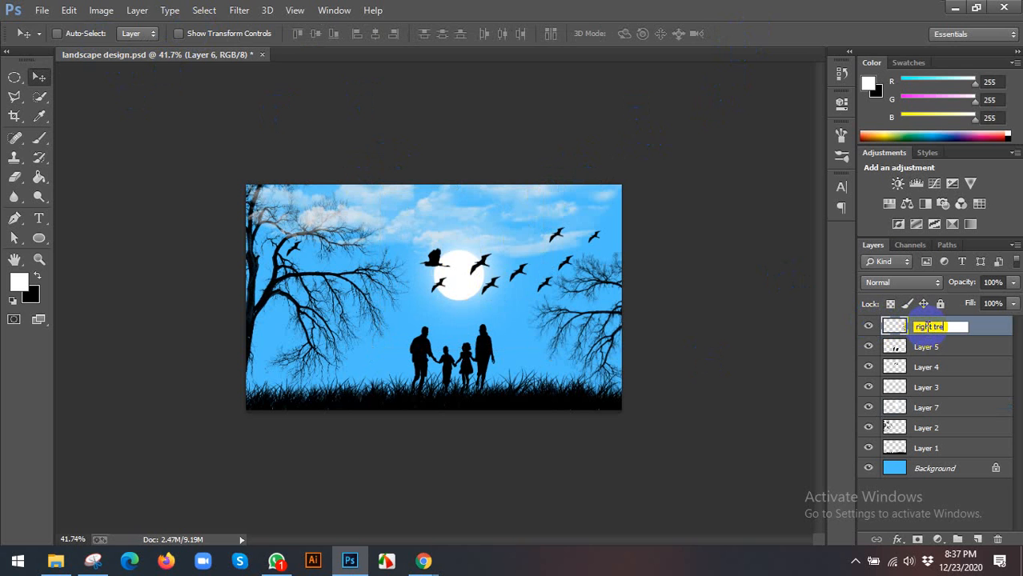
pyautogui.doubleClick(927, 347)
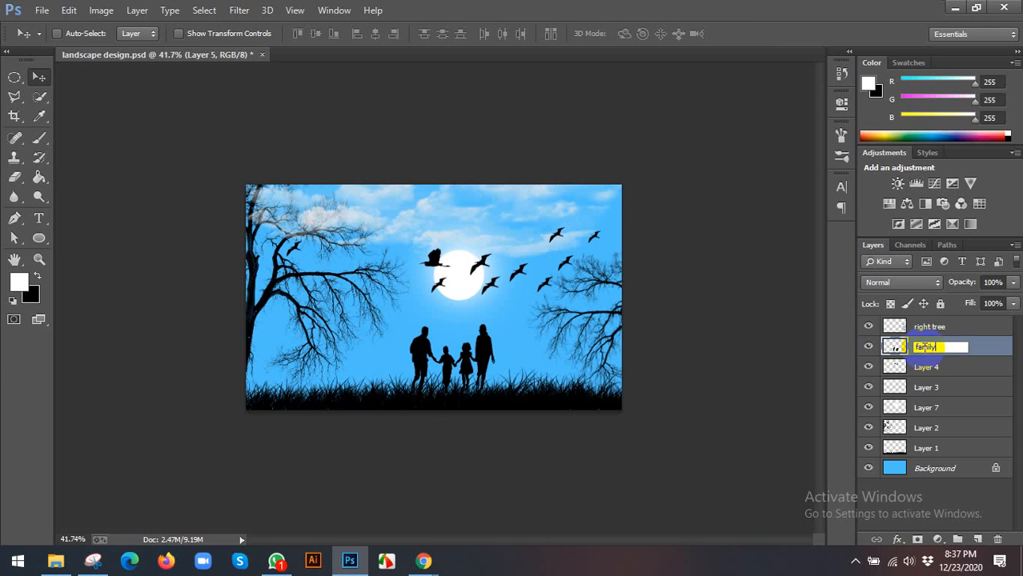
pyautogui.write('family')
pyautogui.press('Return')
# Toggle Layer 4 and Layer 3 to identify them, renaming Layer 4 as tree and Layer 3 as cloud.
pyautogui.click(866, 372)
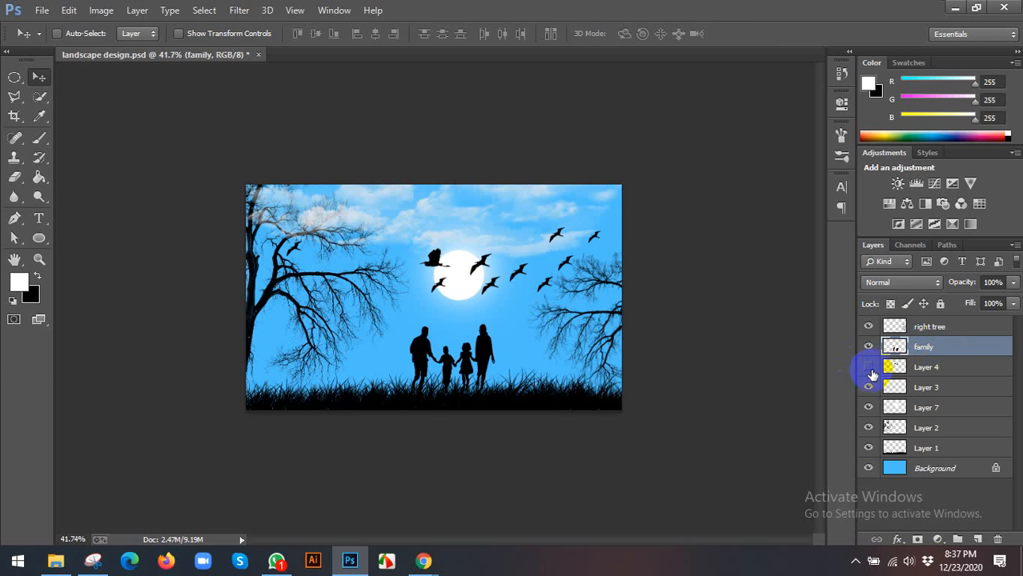
pyautogui.click(868, 370)
pyautogui.doubleClick(923, 369)
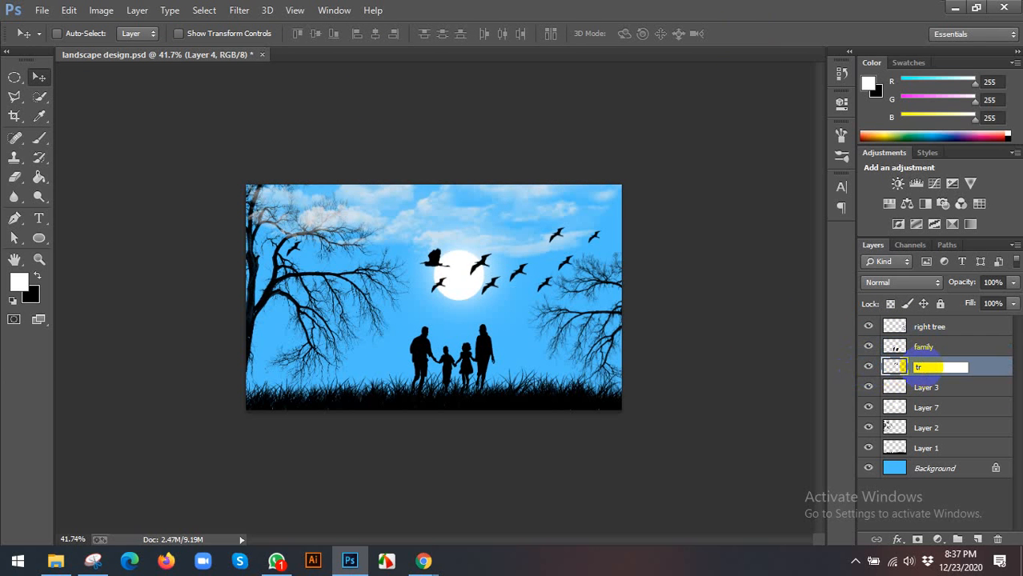
pyautogui.press('Return')
pyautogui.click(869, 387)
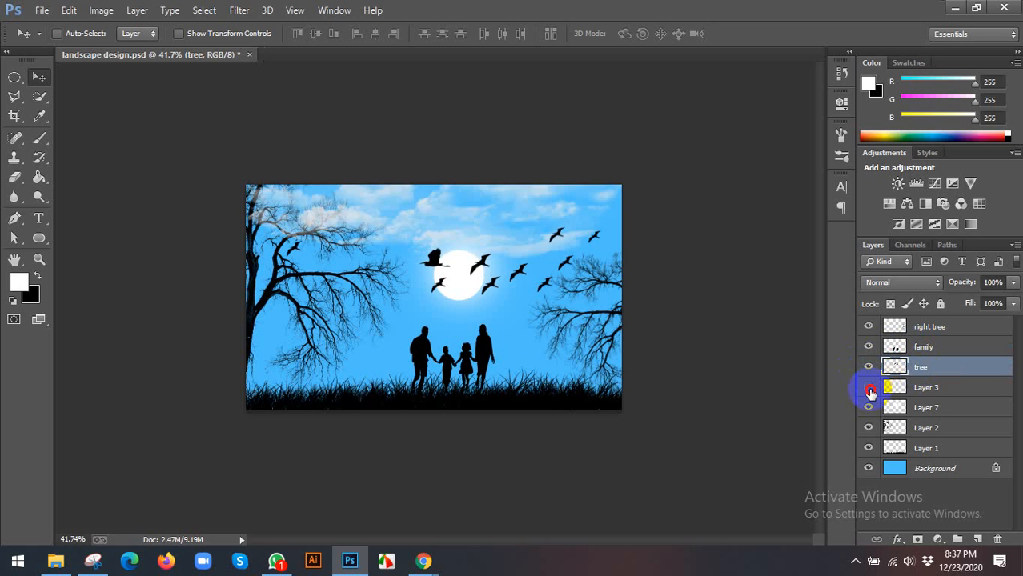
pyautogui.click(869, 389)
pyautogui.doubleClick(925, 389)
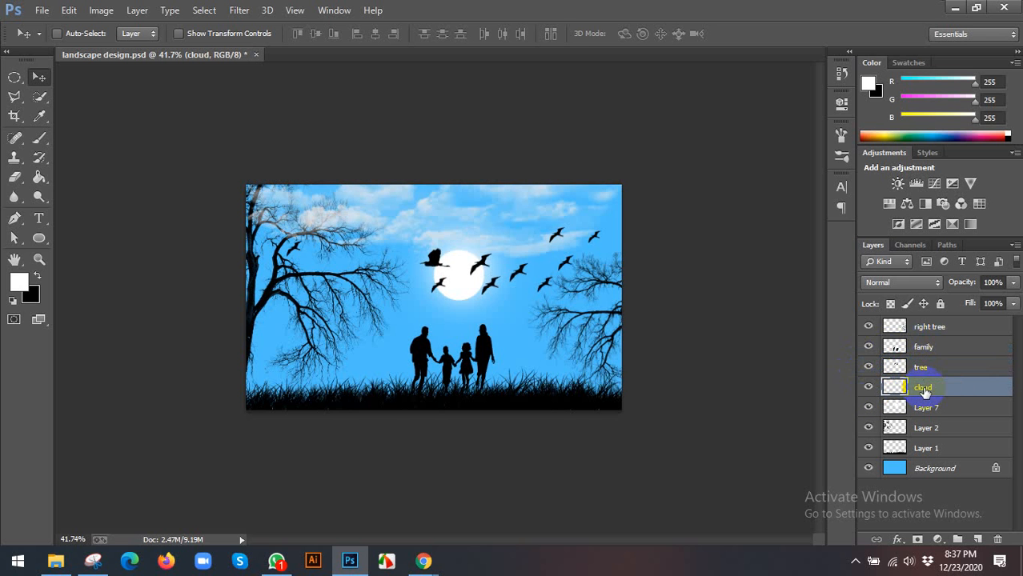
pyautogui.press('Return')
# Rename Layer 7 as star, Layer 2 as left tree and Layer 1 as grass.
pyautogui.click(868, 408)
pyautogui.click(868, 408)
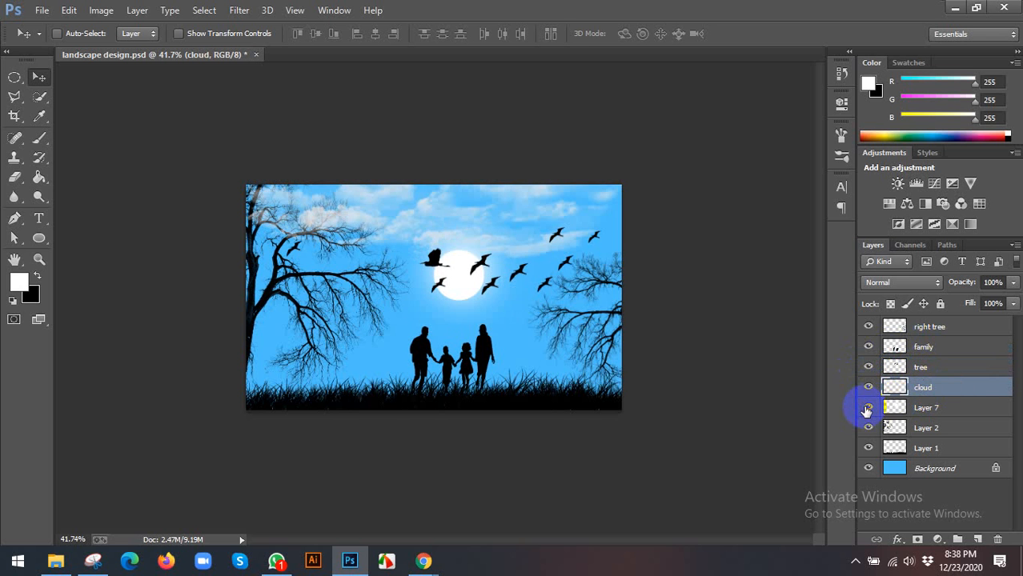
pyautogui.doubleClick(935, 409)
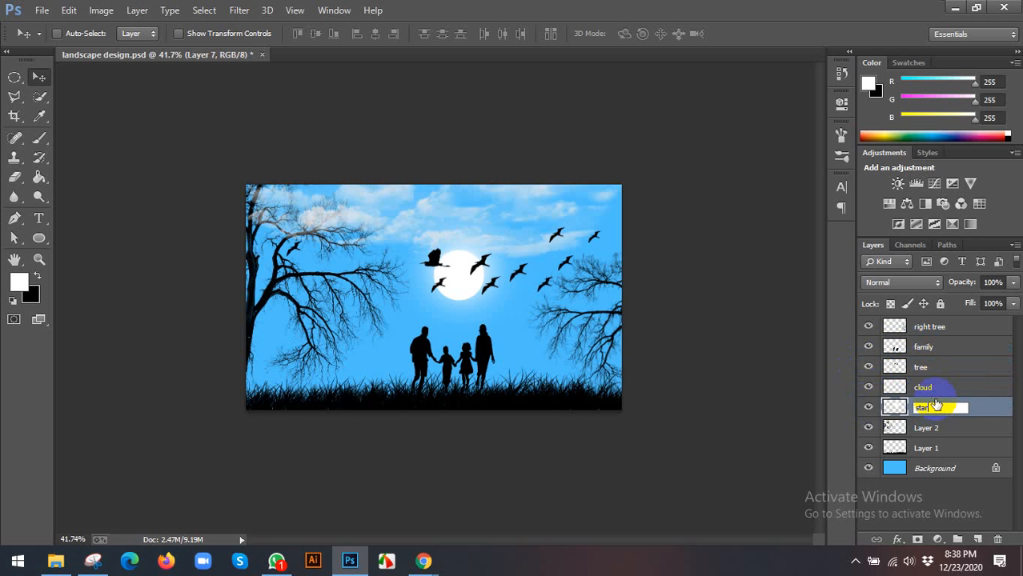
pyautogui.doubleClick(927, 429)
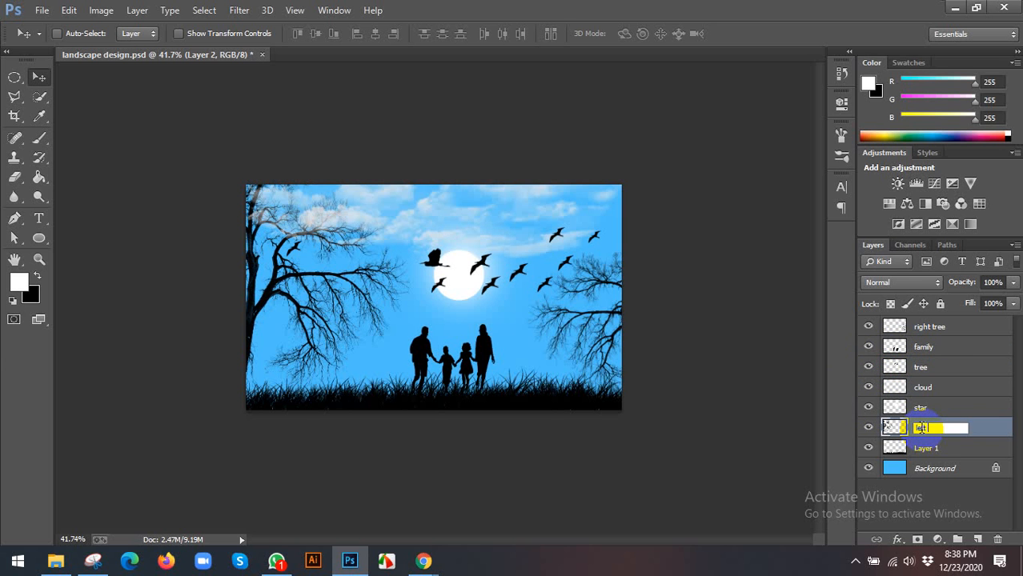
pyautogui.doubleClick(927, 448)
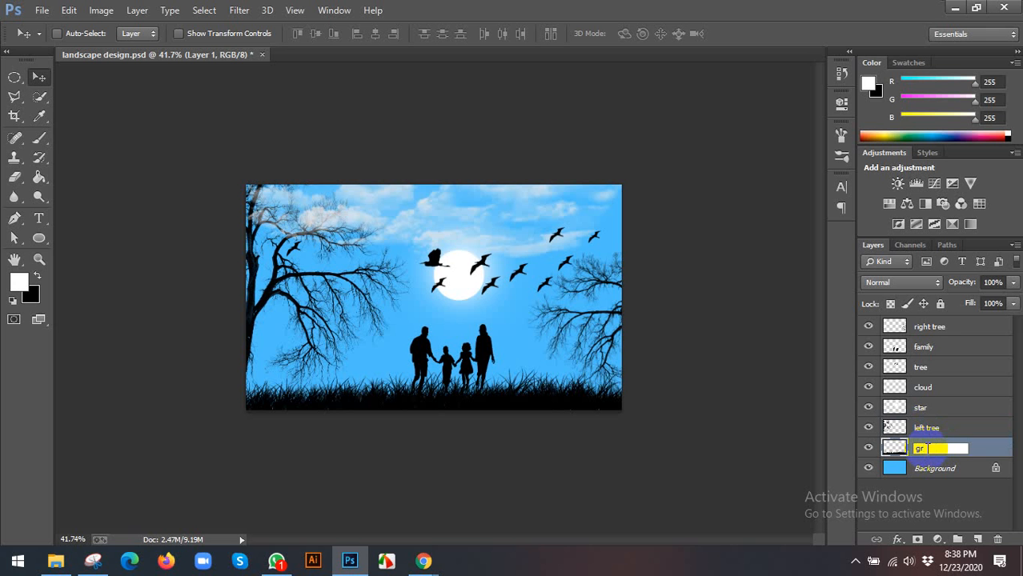
pyautogui.click(453, 265)
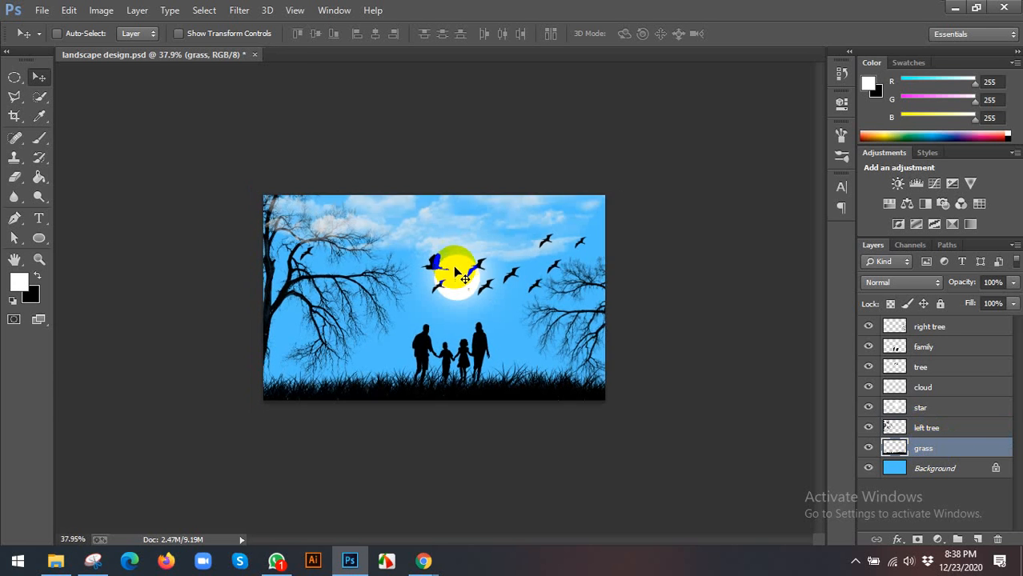
# Save the layered landscape document and save a JPEG copy of it as landscape design.jpg in the same folder.
pyautogui.hotkey('ctrl', 's')
pyautogui.click(34, 9)
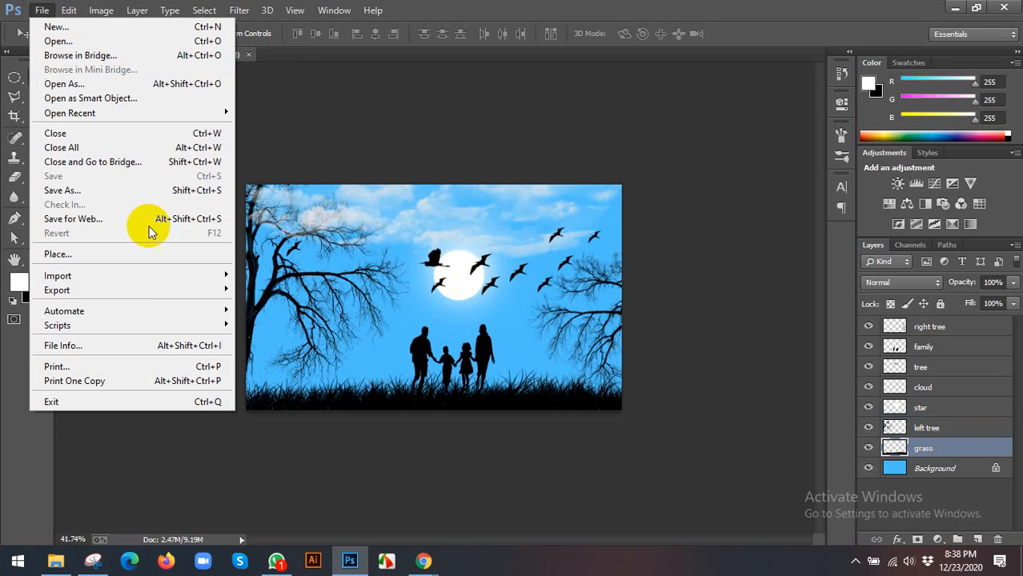
pyautogui.click(142, 190)
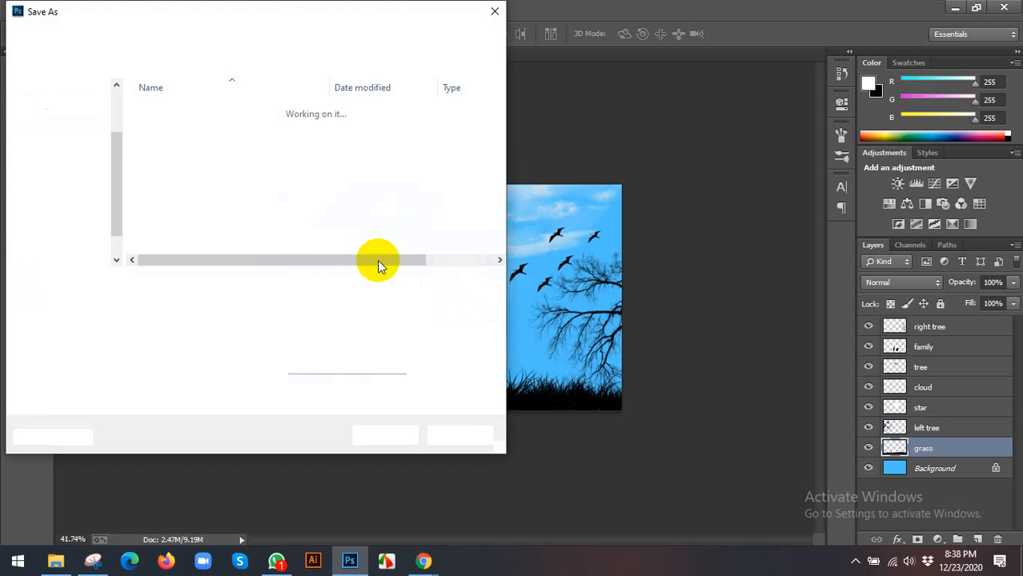
pyautogui.click(235, 302)
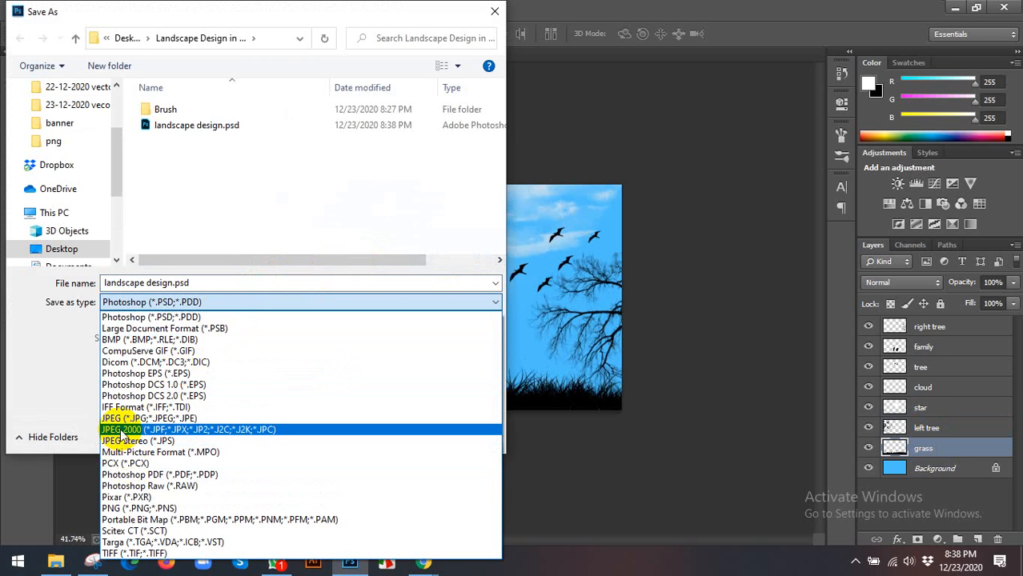
pyautogui.click(149, 418)
pyautogui.click(383, 432)
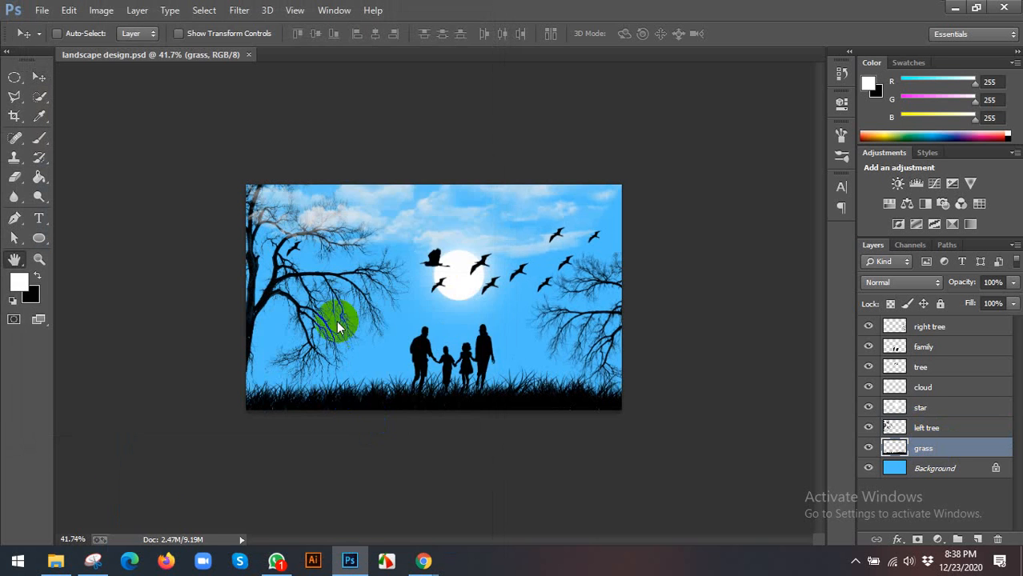
pyautogui.click(567, 176)
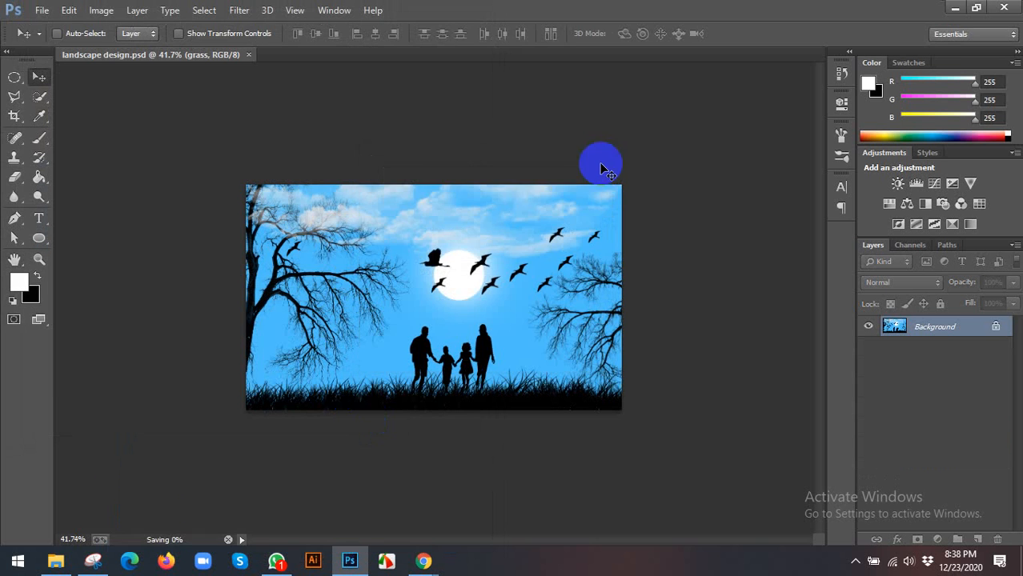
# Open the Landscape Design in phtoshop folder from the desktop and check the exported landscape design.jpg.
pyautogui.click(955, 7)
pyautogui.click(938, 11)
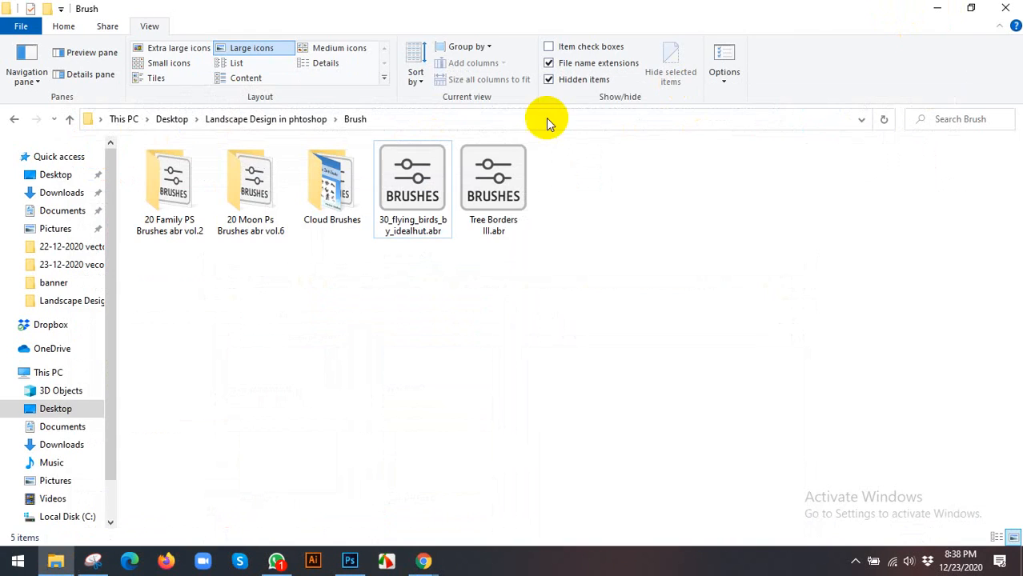
pyautogui.click(936, 9)
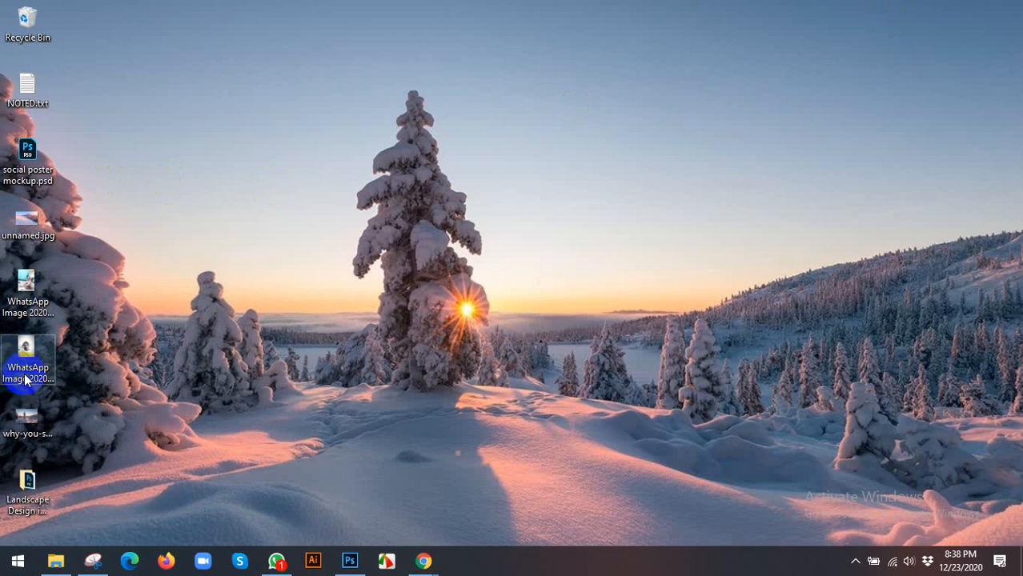
pyautogui.doubleClick(28, 485)
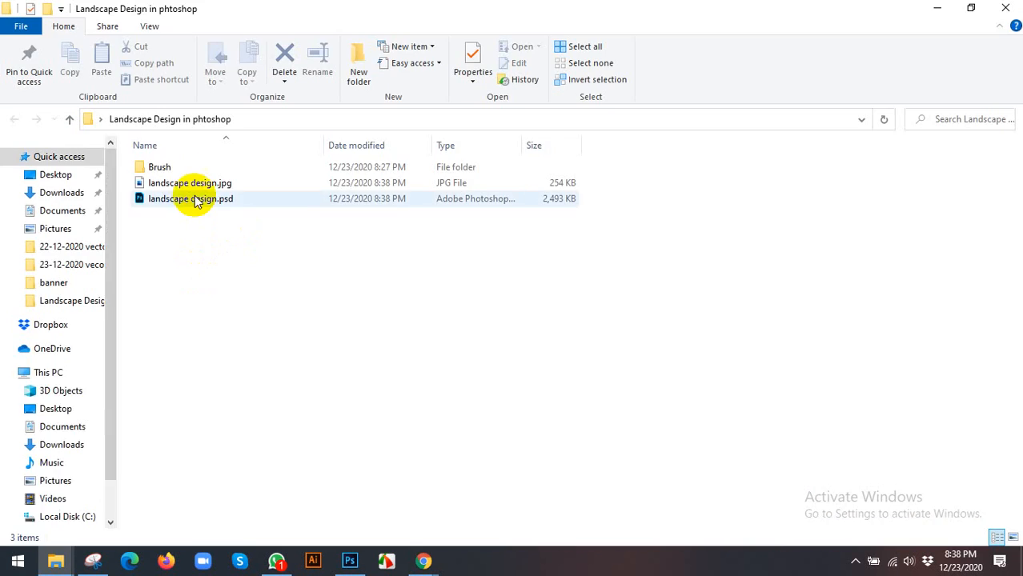
pyautogui.click(184, 184)
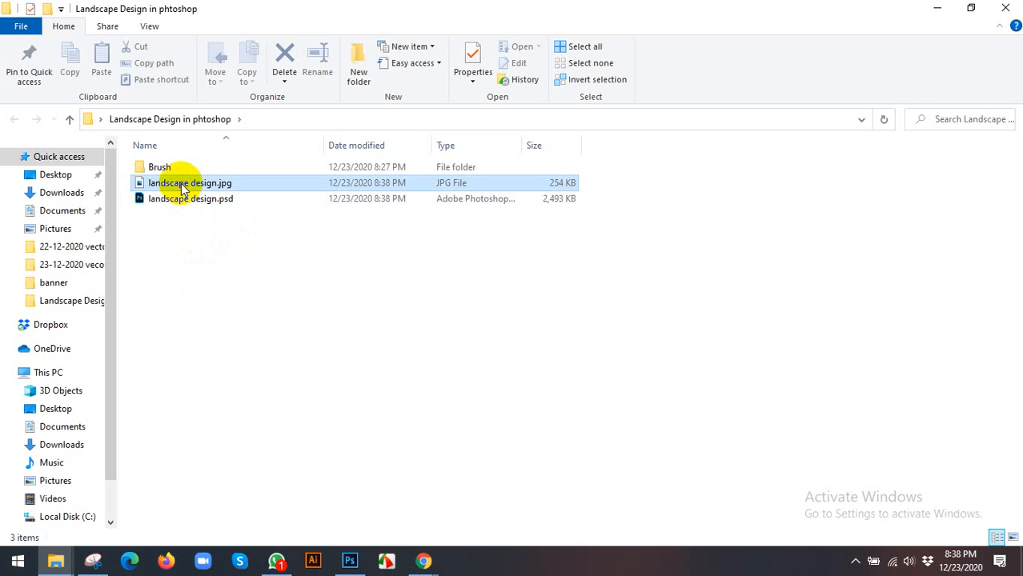
pyautogui.click(256, 217)
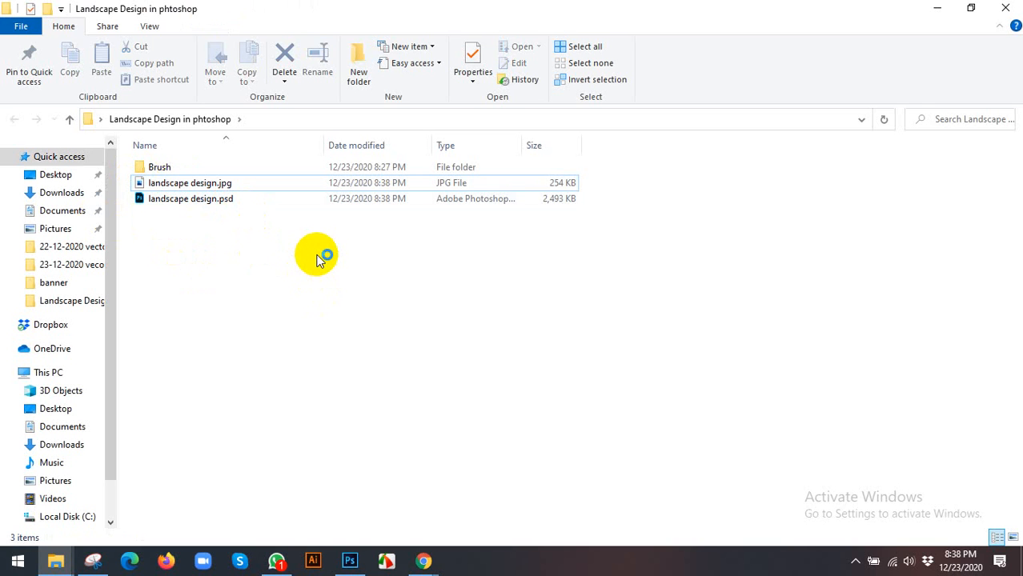
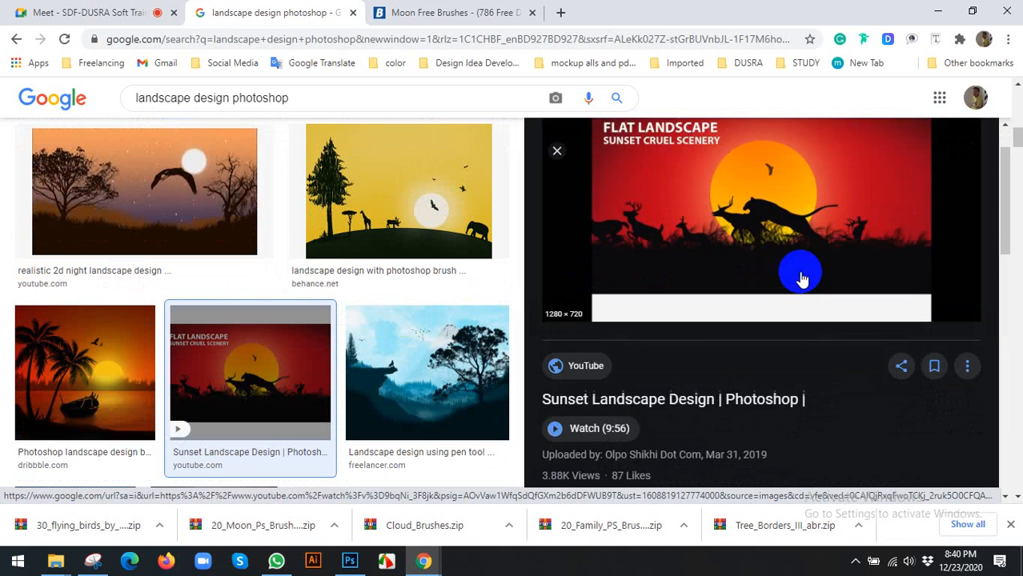
# Browse the Google Images results for landscape design photoshop, previewing the Minimal Flat Landscape Design #2 and palm-tree sunset examples.
pyautogui.scroll(3, 827, 244)
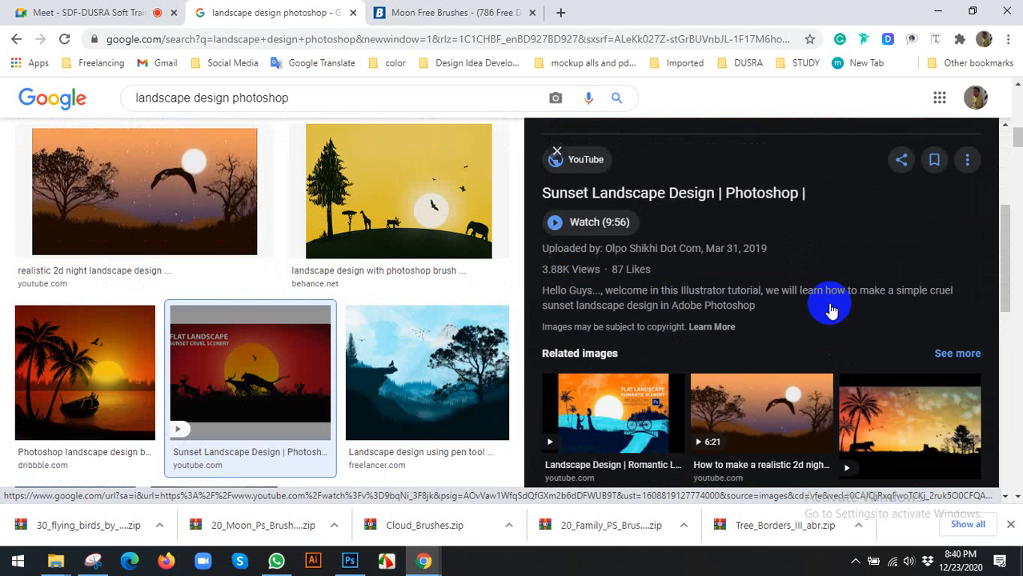
pyautogui.scroll(-4, 759, 296)
pyautogui.scroll(-4, 761, 305)
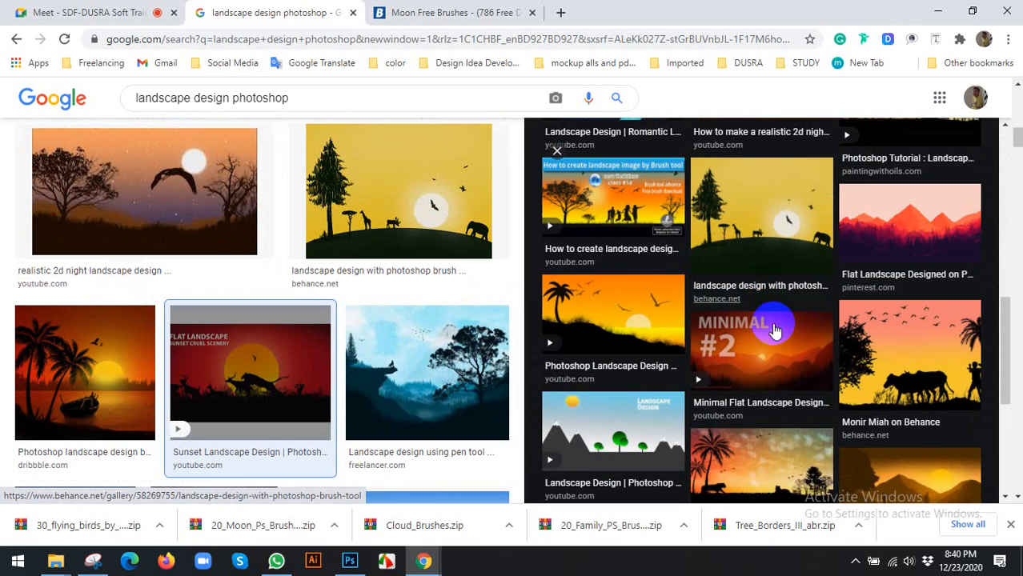
pyautogui.click(766, 238)
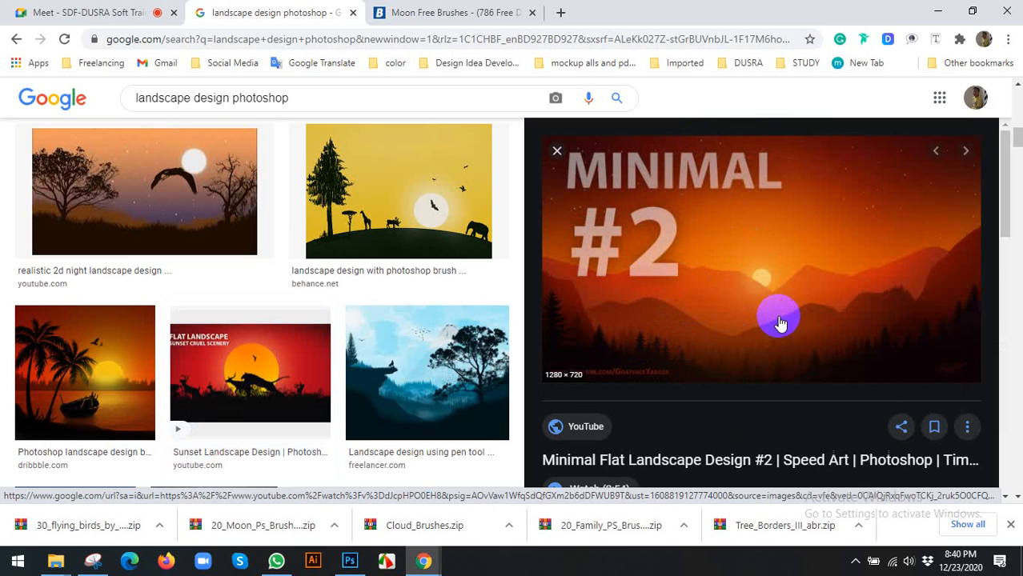
pyautogui.scroll(-3, 782, 319)
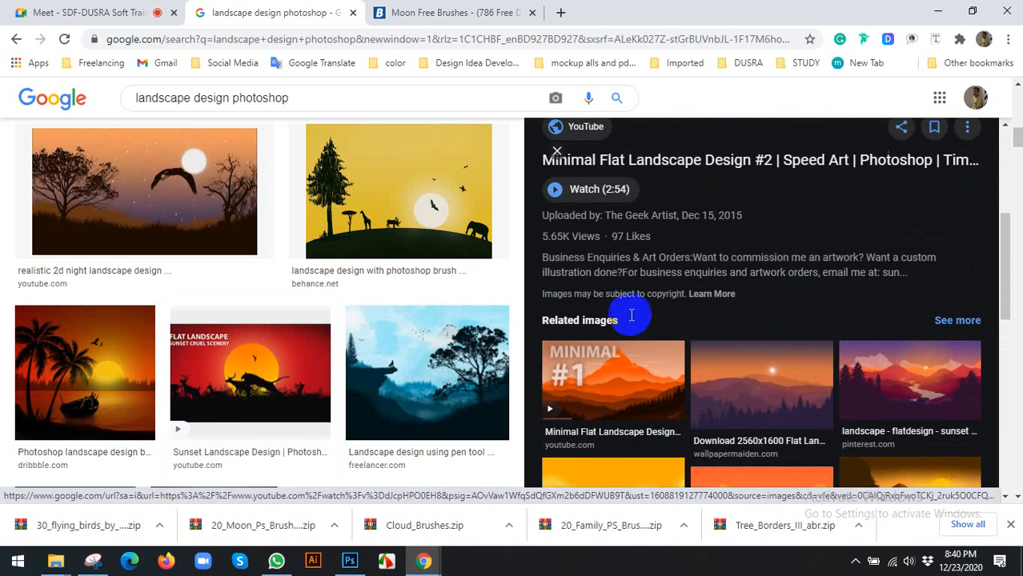
pyautogui.scroll(-1, 88, 324)
pyautogui.click(80, 336)
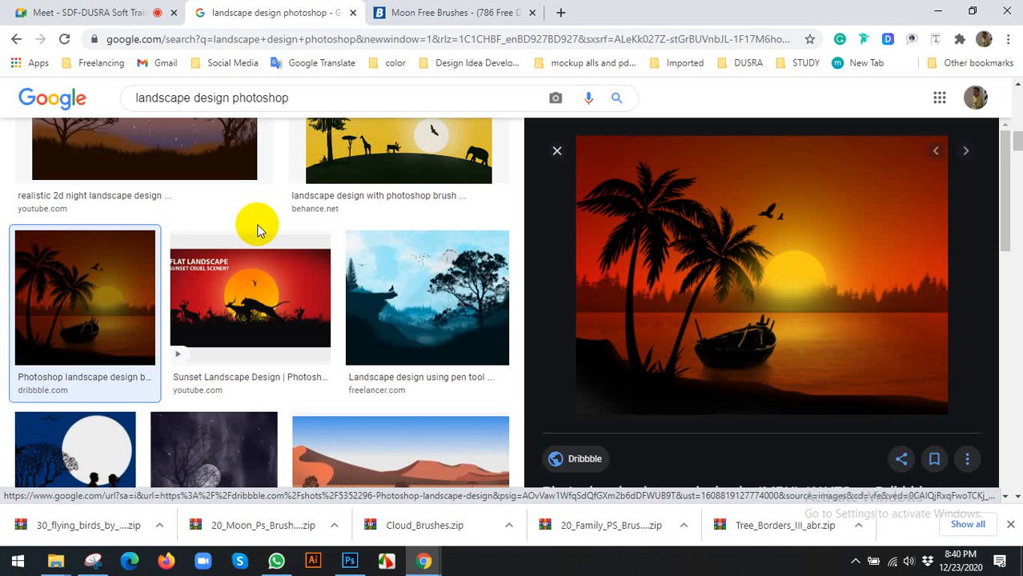
pyautogui.click(350, 560)
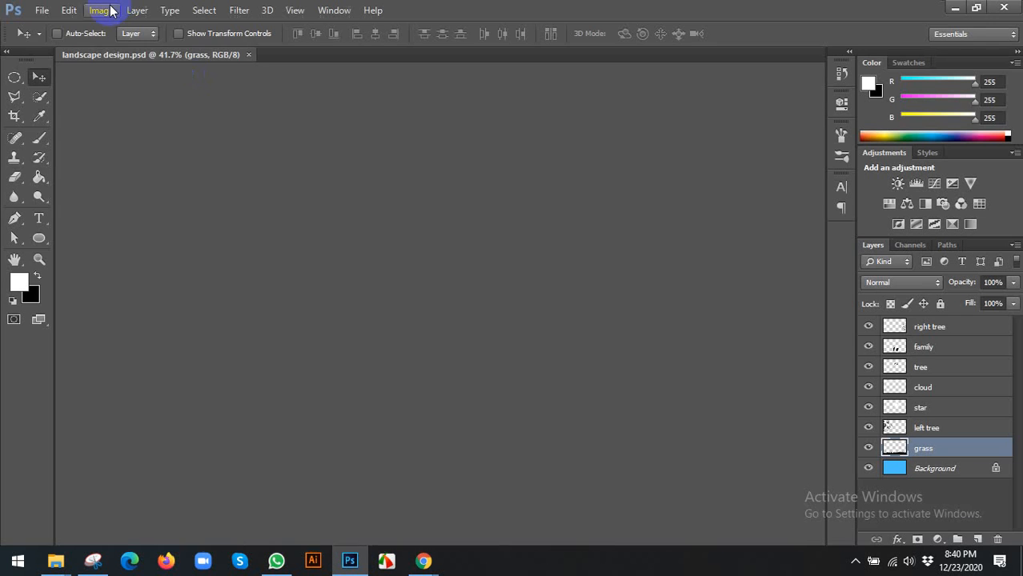
pyautogui.click(41, 11)
pyautogui.click(70, 11)
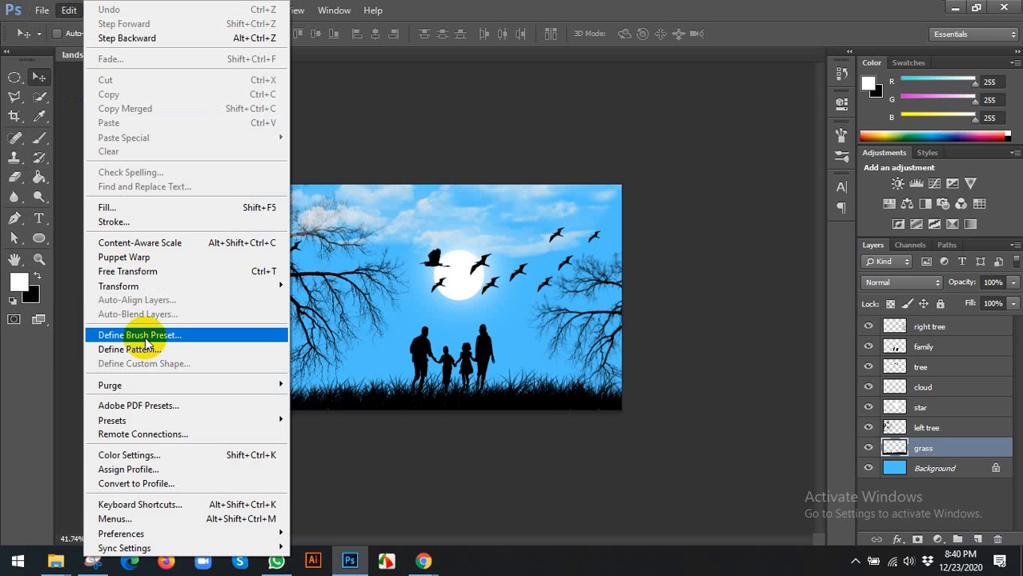
pyautogui.click(519, 4)
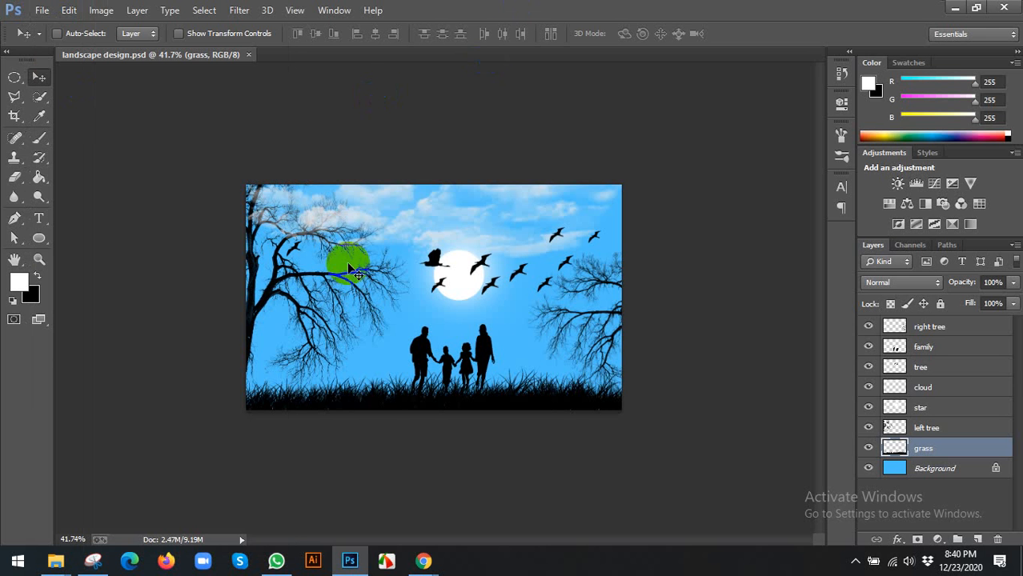
pyautogui.scroll(1, 348, 266)
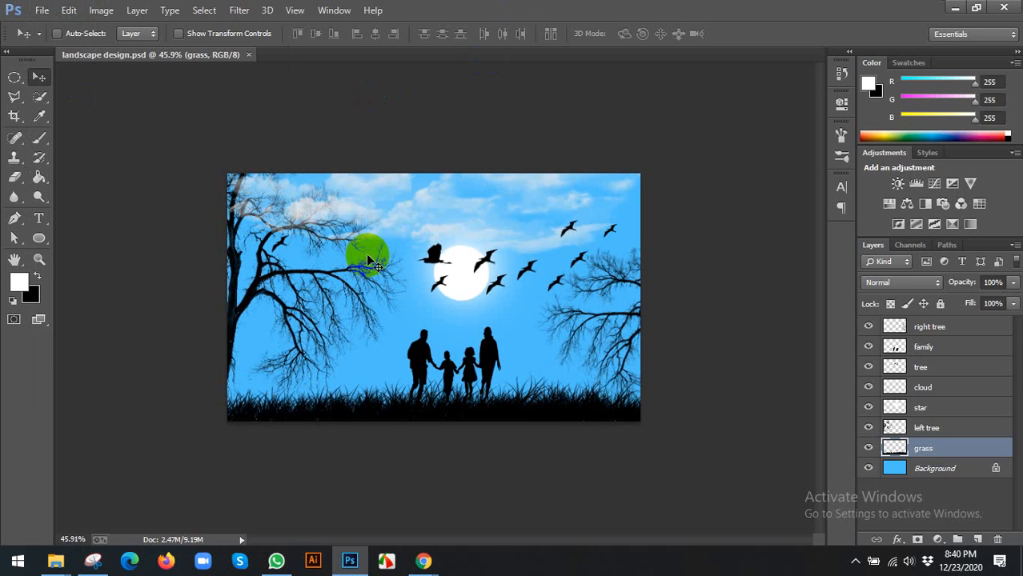
pyautogui.click(44, 16)
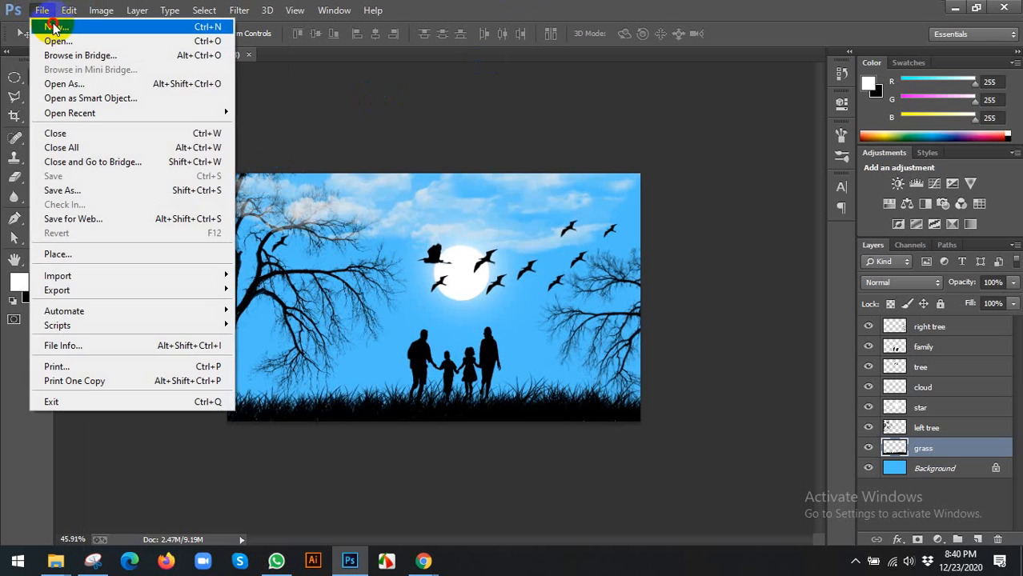
pyautogui.click(48, 23)
pyautogui.click(570, 231)
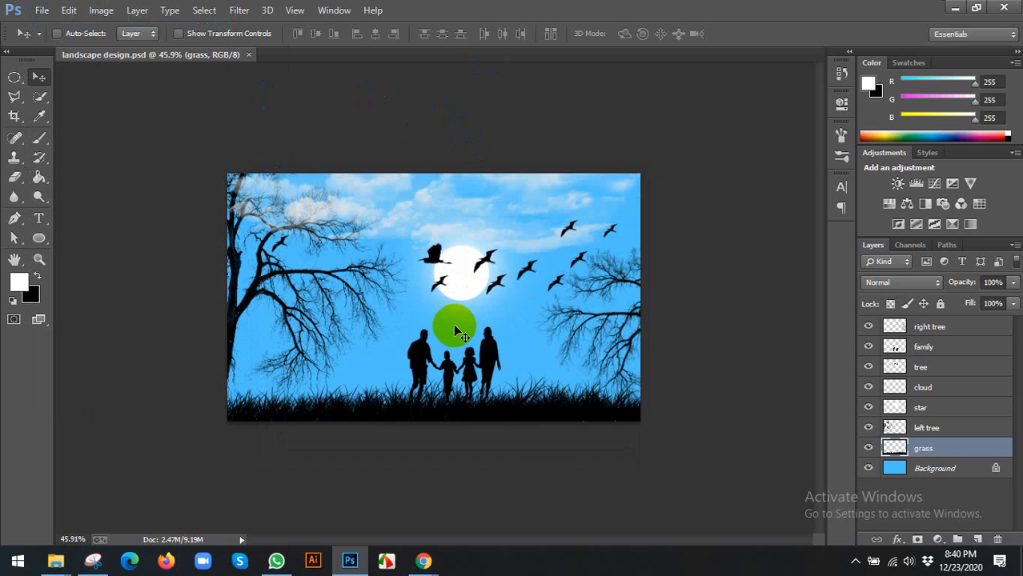
# Switch to Chrome and browse further through the landscape design photoshop image results and the related images of the palm-tree sunset.
pyautogui.moveTo(423, 556)
pyautogui.click(456, 500)
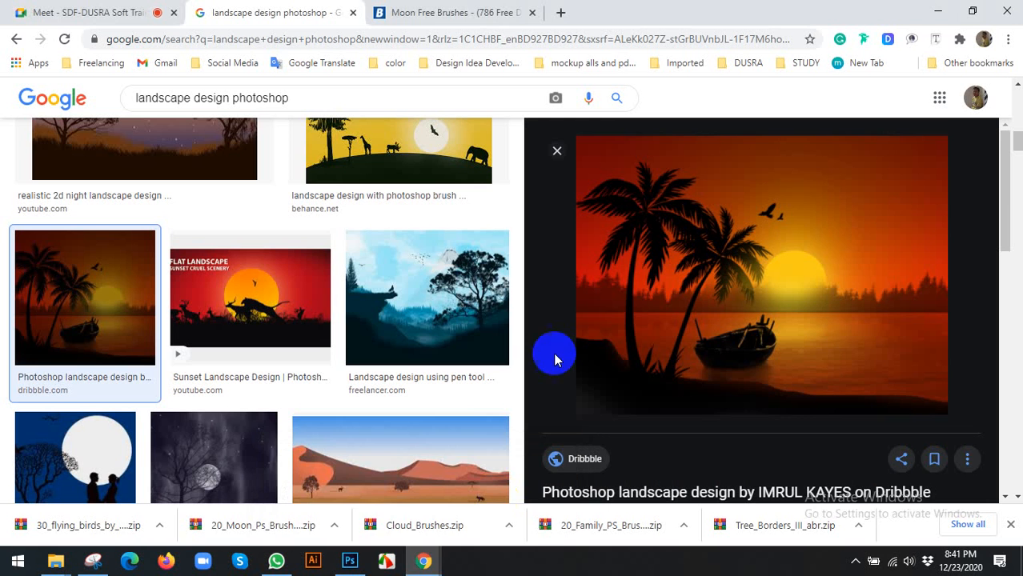
pyautogui.scroll(-3, 555, 355)
pyautogui.scroll(-5, 423, 331)
pyautogui.scroll(-5, 725, 321)
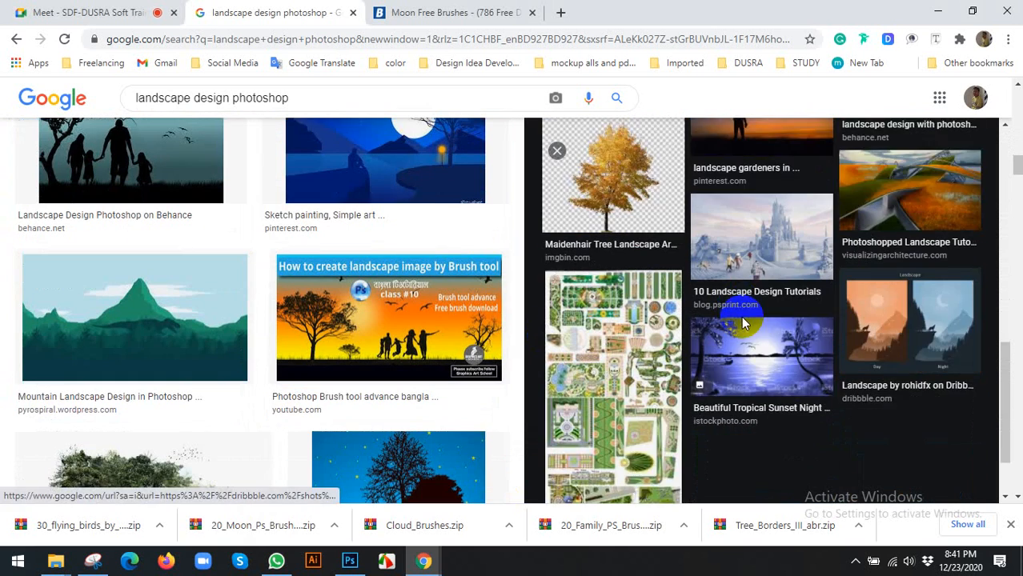
pyautogui.scroll(-4, 260, 236)
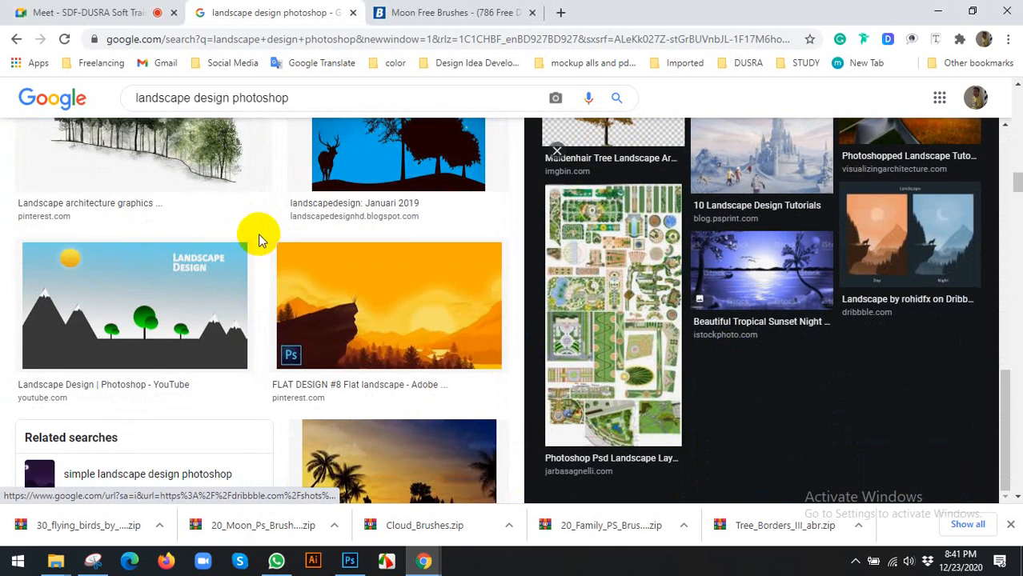
pyautogui.scroll(-7, 304, 298)
pyautogui.scroll(-8, 324, 290)
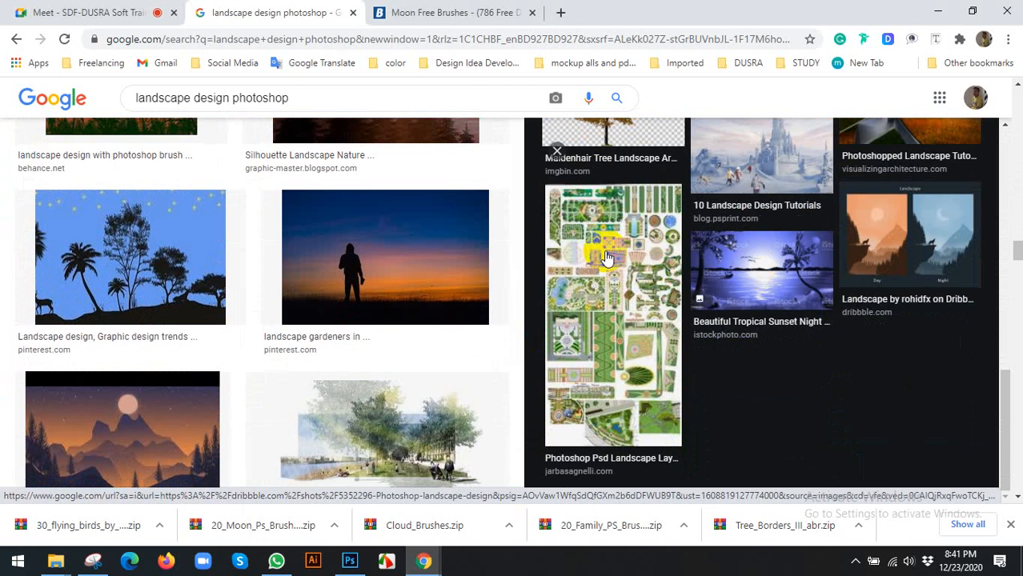
pyautogui.scroll(5, 608, 272)
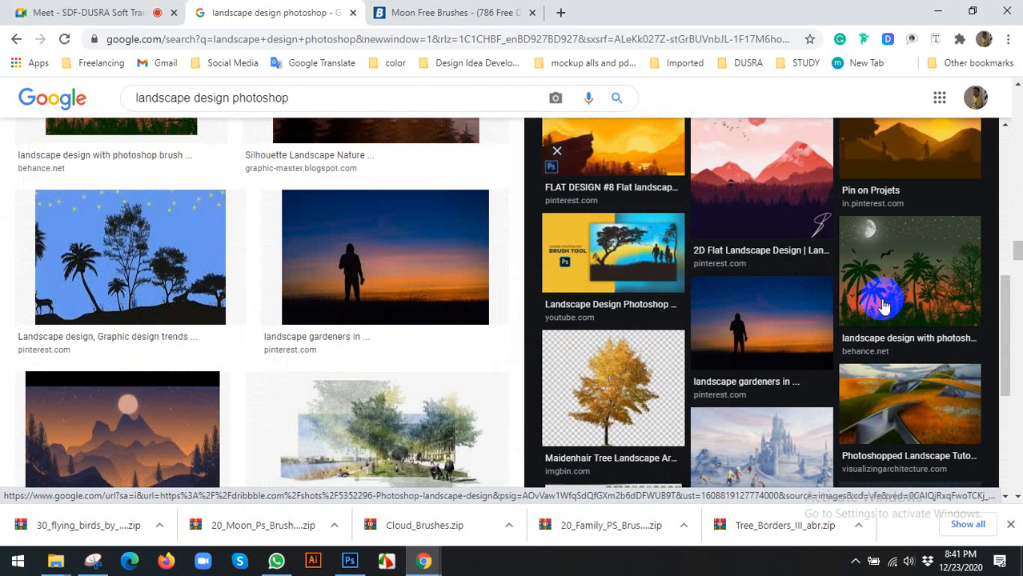
# Preview the Photoshopped Landscape Tutorial image, look through its related images, then close the preview and return to the start of the results.
pyautogui.click(899, 388)
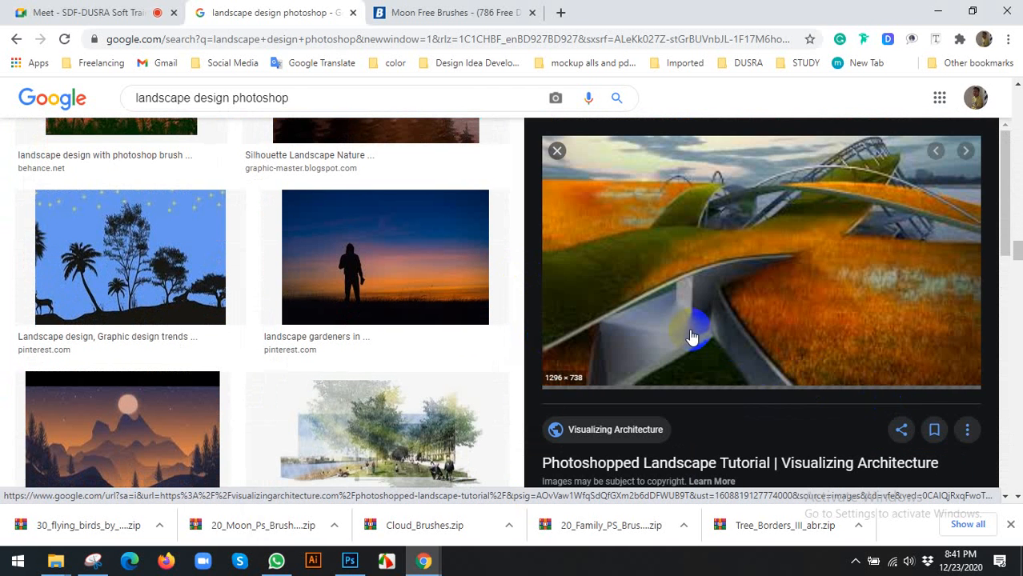
pyautogui.scroll(-2, 761, 224)
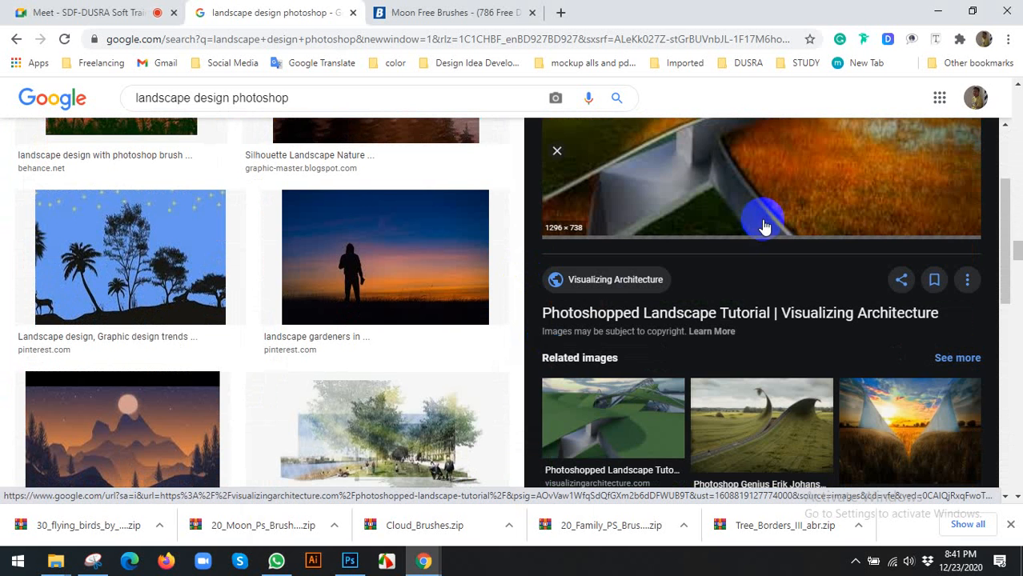
pyautogui.scroll(2, 771, 229)
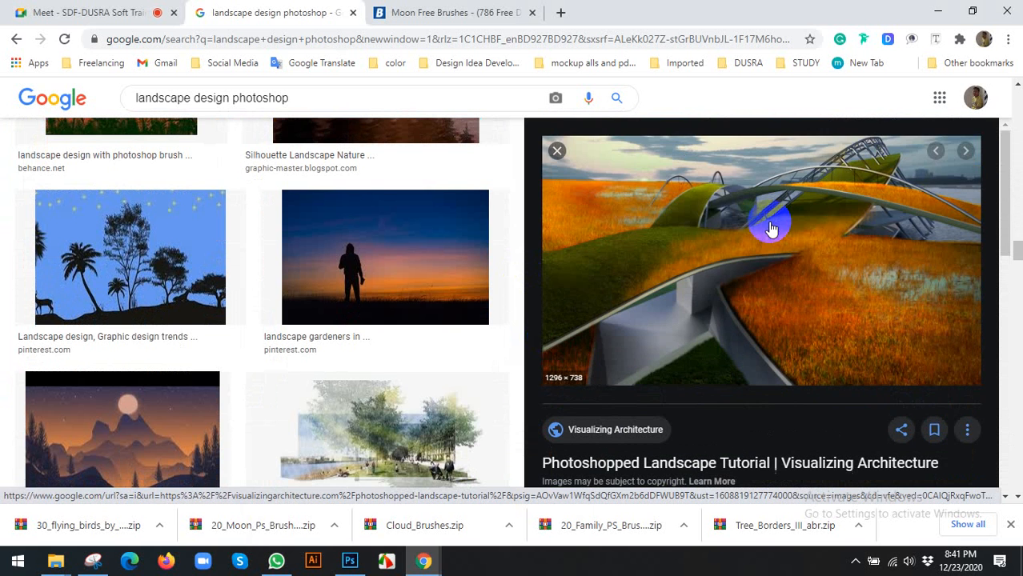
pyautogui.scroll(-5, 732, 285)
pyautogui.scroll(-5, 731, 289)
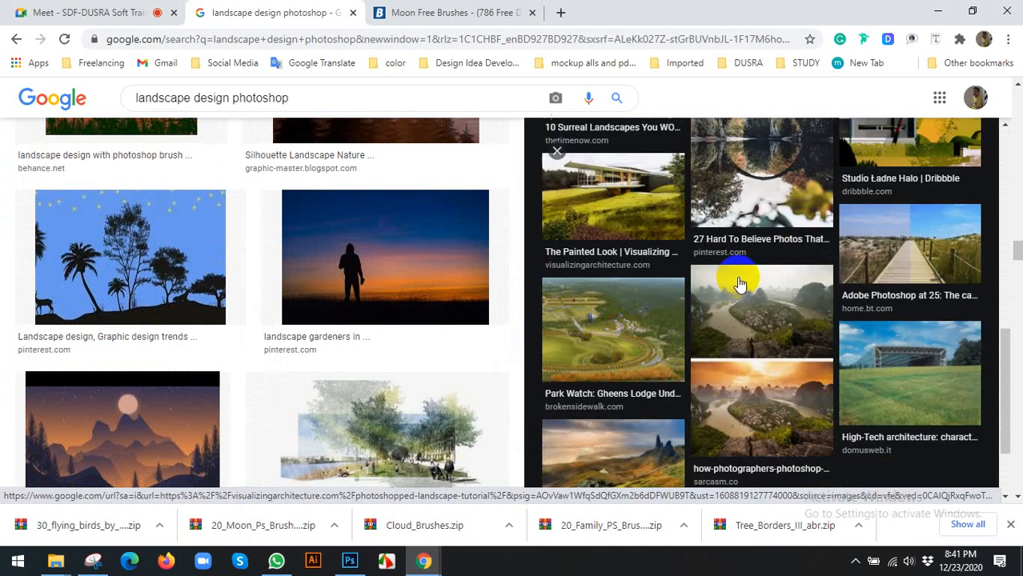
pyautogui.scroll(10, 348, 221)
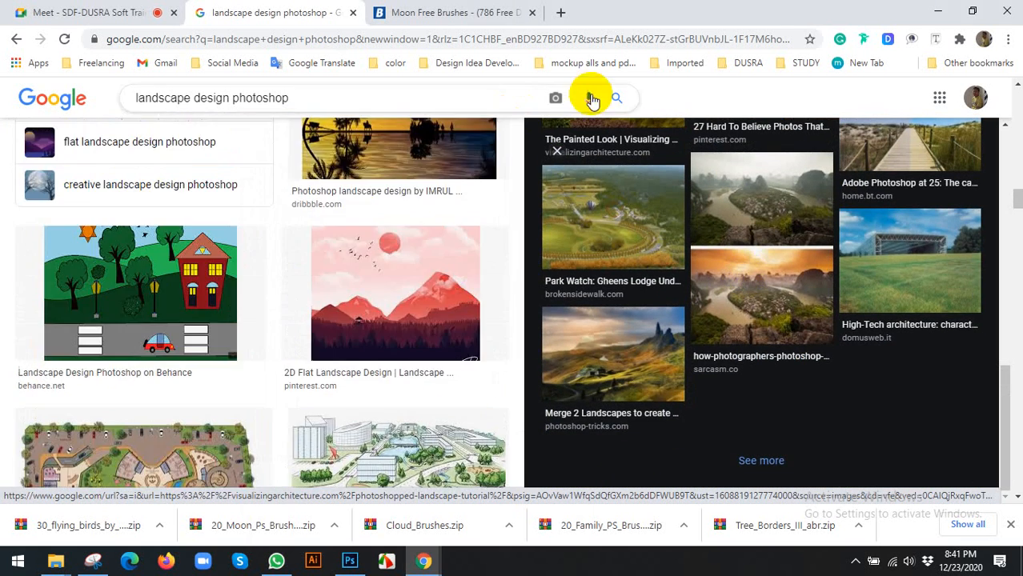
pyautogui.click(554, 151)
pyautogui.scroll(10, 335, 206)
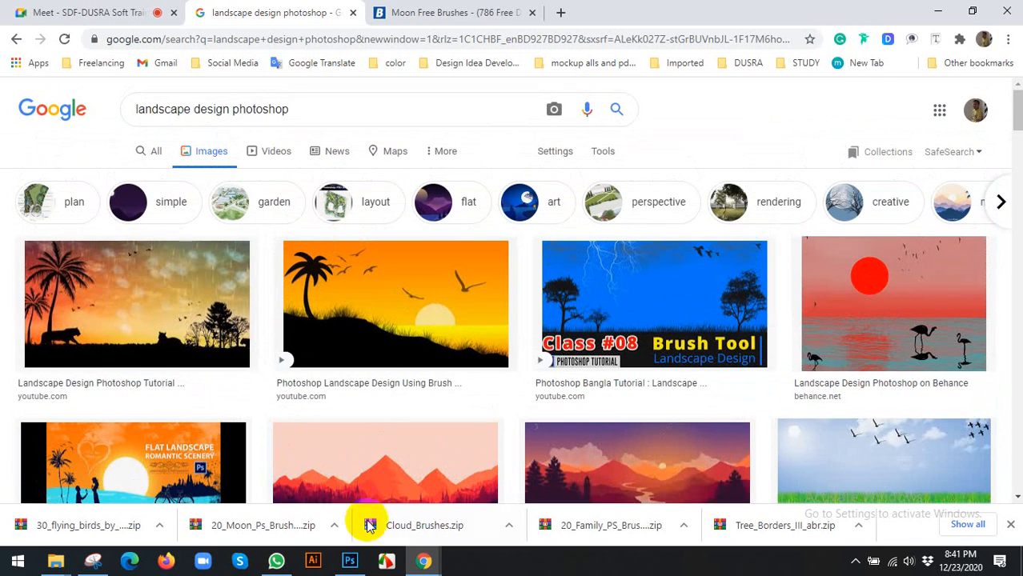
# Switch to Photoshop and open the why-you-should-visit-norway-during-winter-2.jpg photo from the Desktop.
pyautogui.click(349, 560)
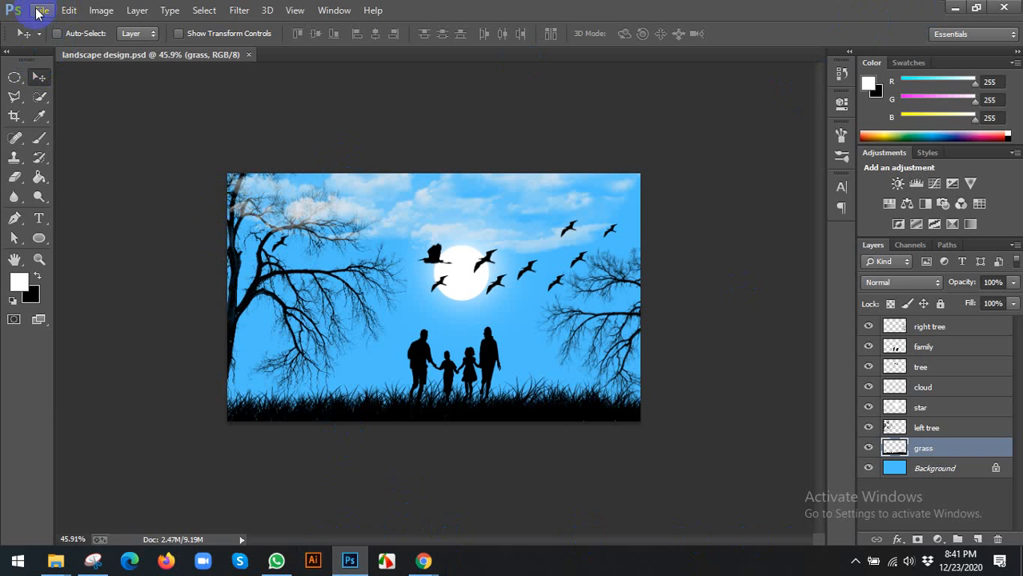
pyautogui.click(40, 10)
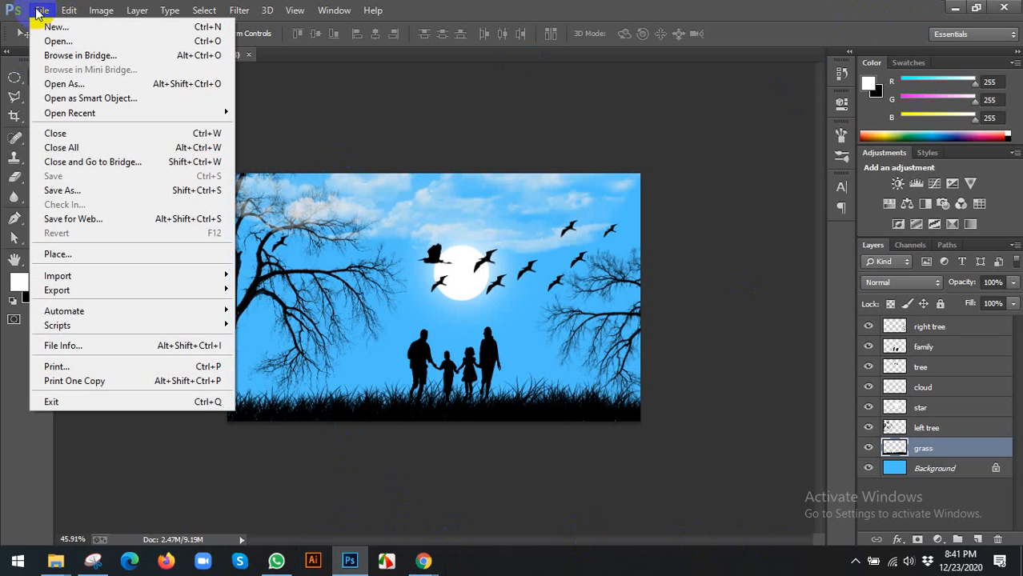
pyautogui.click(37, 12)
pyautogui.click(38, 12)
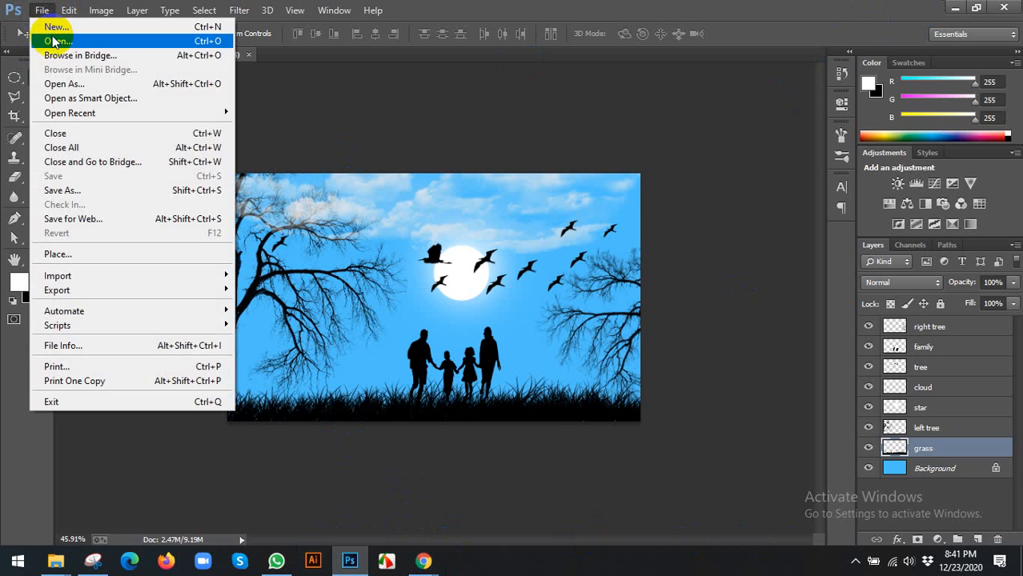
pyautogui.click(55, 42)
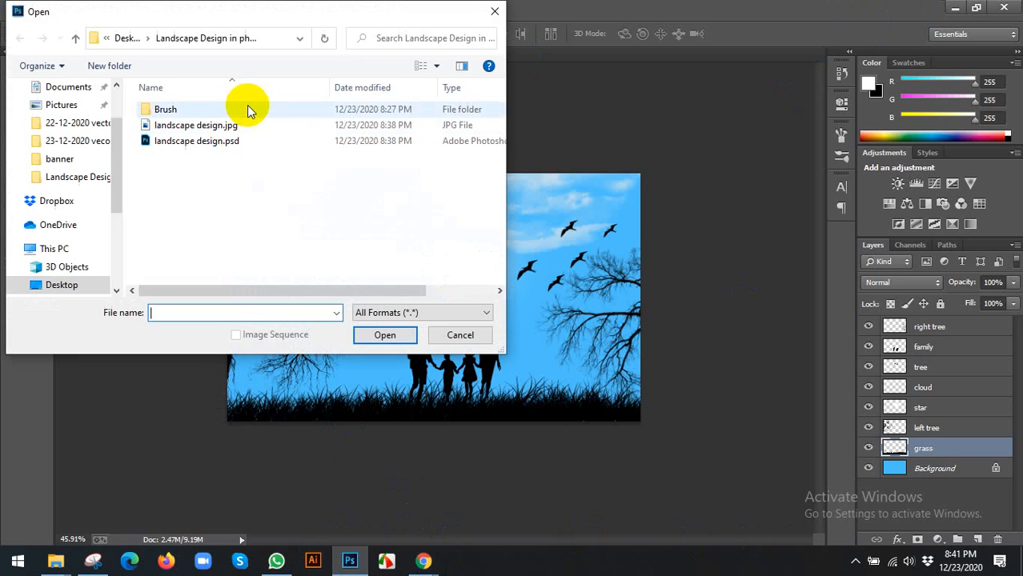
pyautogui.scroll(2, 96, 105)
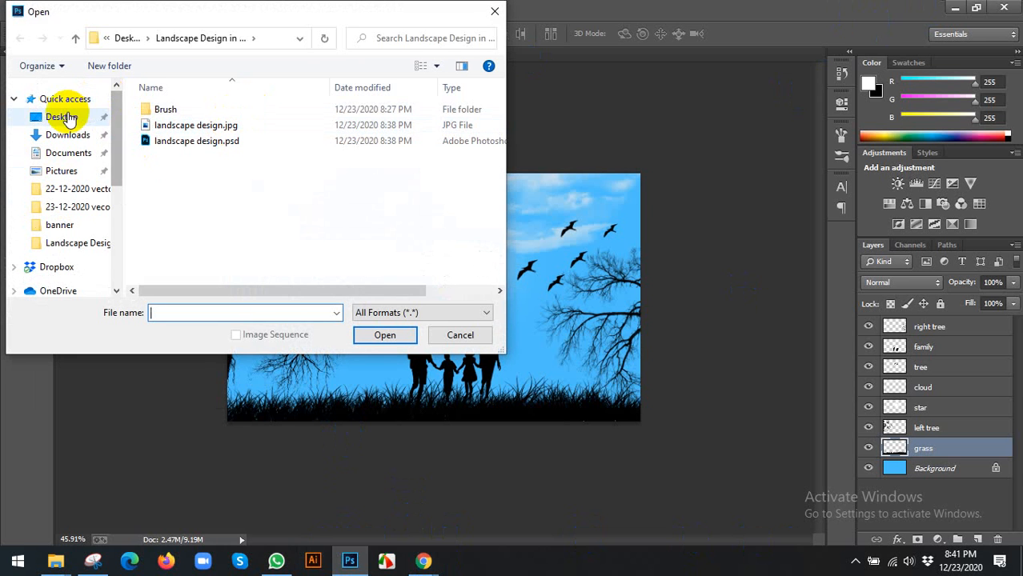
pyautogui.click(65, 117)
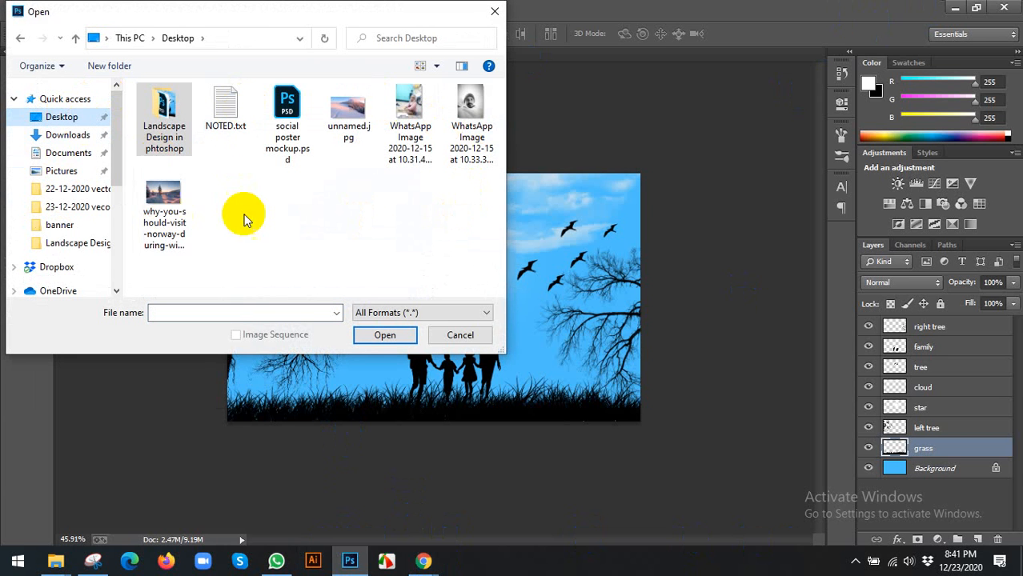
pyautogui.click(174, 204)
pyautogui.click(383, 334)
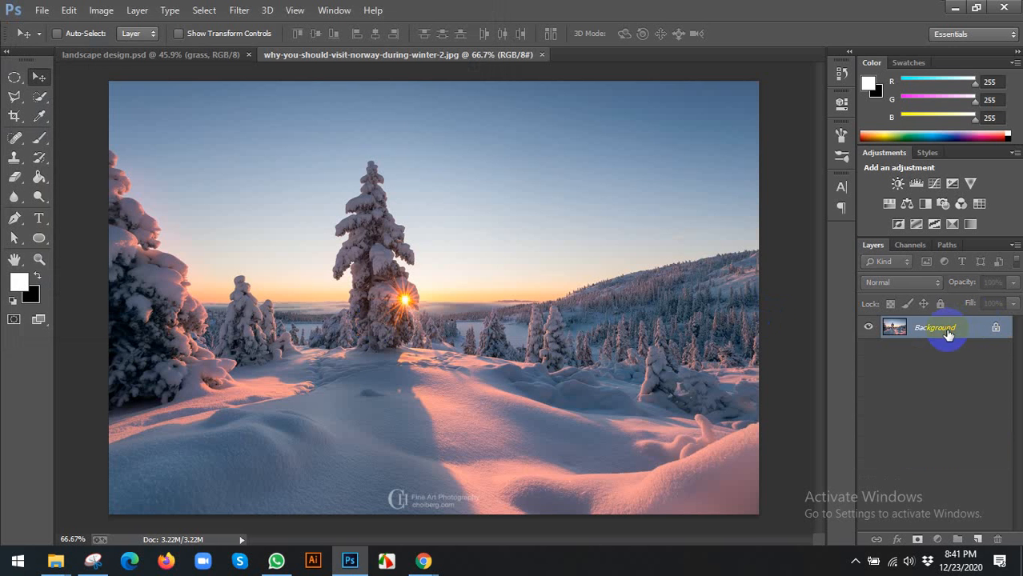
# Convert the locked Background into a regular layer named Layer 0 and select the tall snowy tree with the Quick Selection tool.
pyautogui.doubleClick(949, 335)
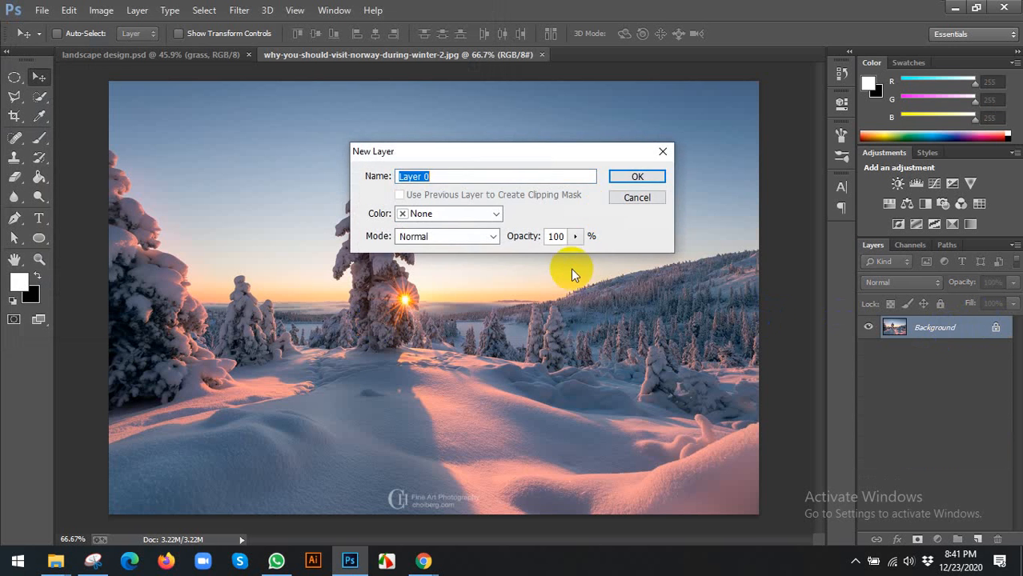
pyautogui.click(628, 178)
pyautogui.scroll(2, 423, 258)
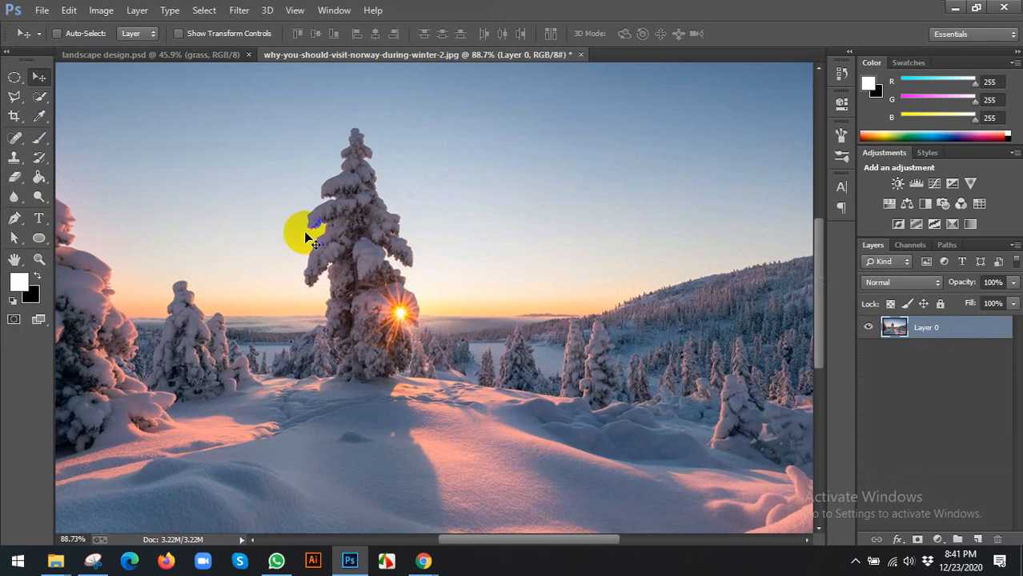
pyautogui.click(40, 96)
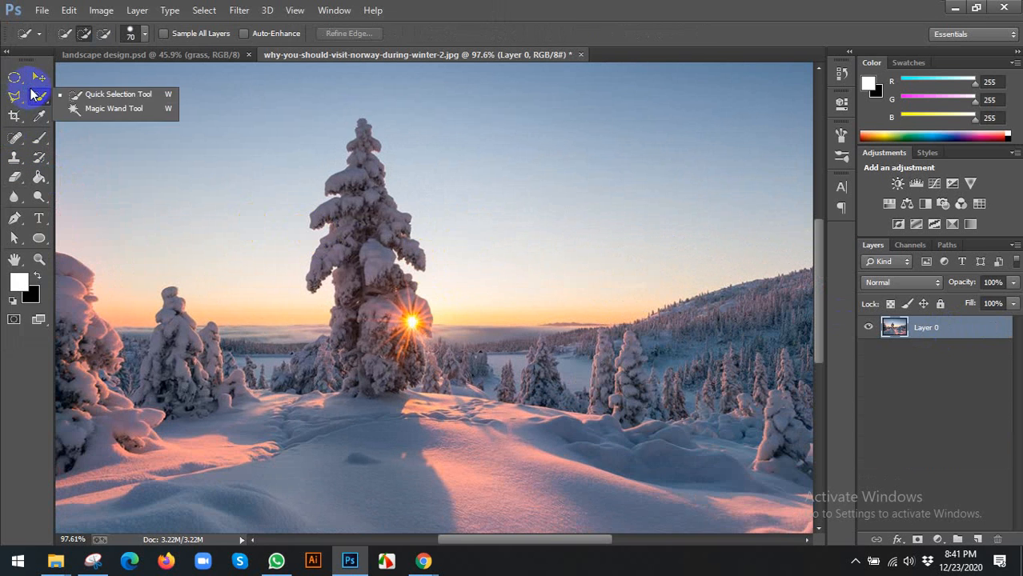
pyautogui.click(84, 93)
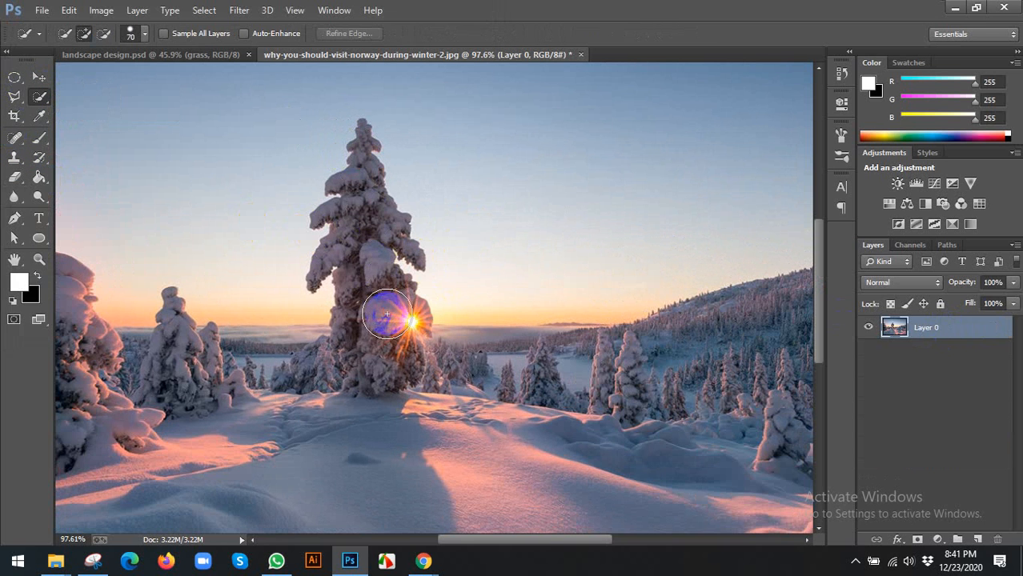
pyautogui.moveTo(358, 199)
pyautogui.mouseDown()
pyautogui.moveTo(354, 246)
pyautogui.moveTo(380, 340)
pyautogui.mouseUp()
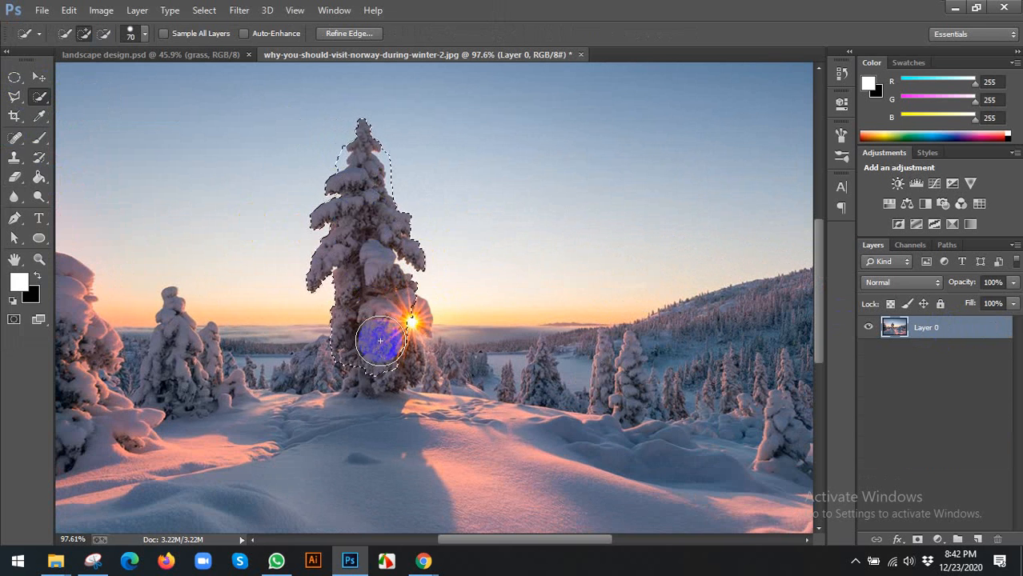
pyautogui.hotkey('ctrl', '-')
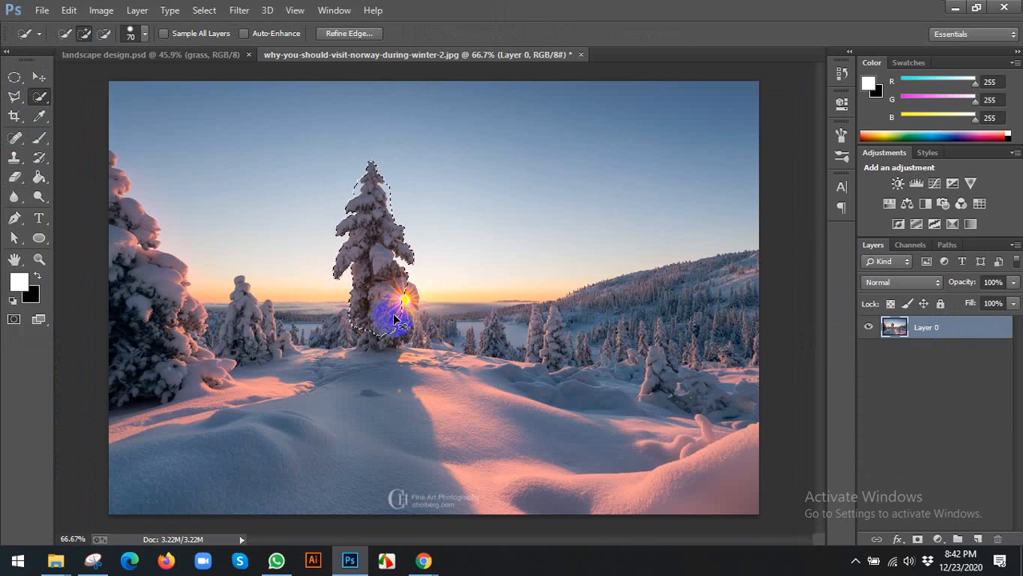
# Copy the selected tree onto its own layer and delete the original photo layer, Layer 0.
pyautogui.hotkey('ctrl', 'j')
pyautogui.press('v')
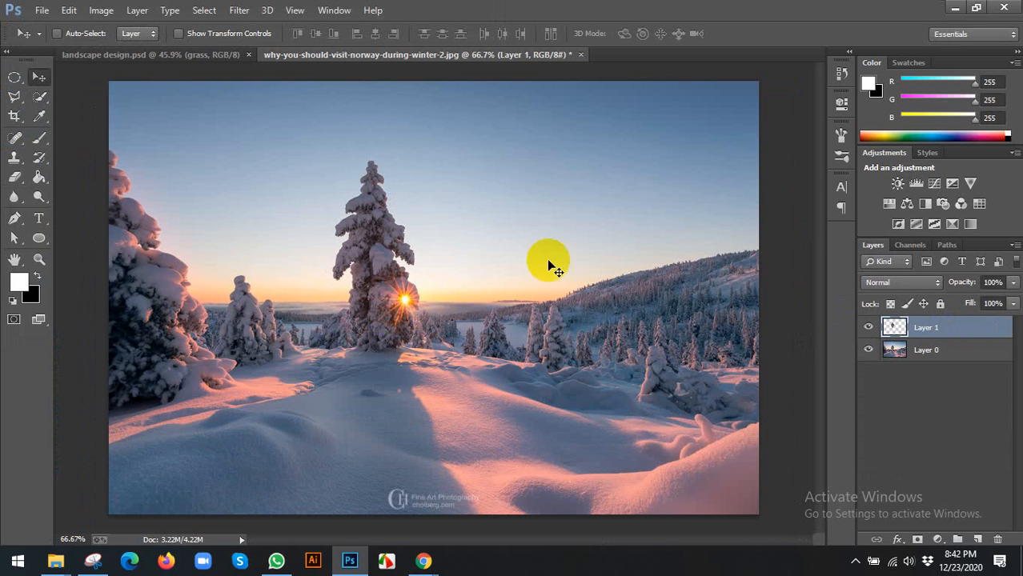
pyautogui.click(935, 356)
pyautogui.press('Delete')
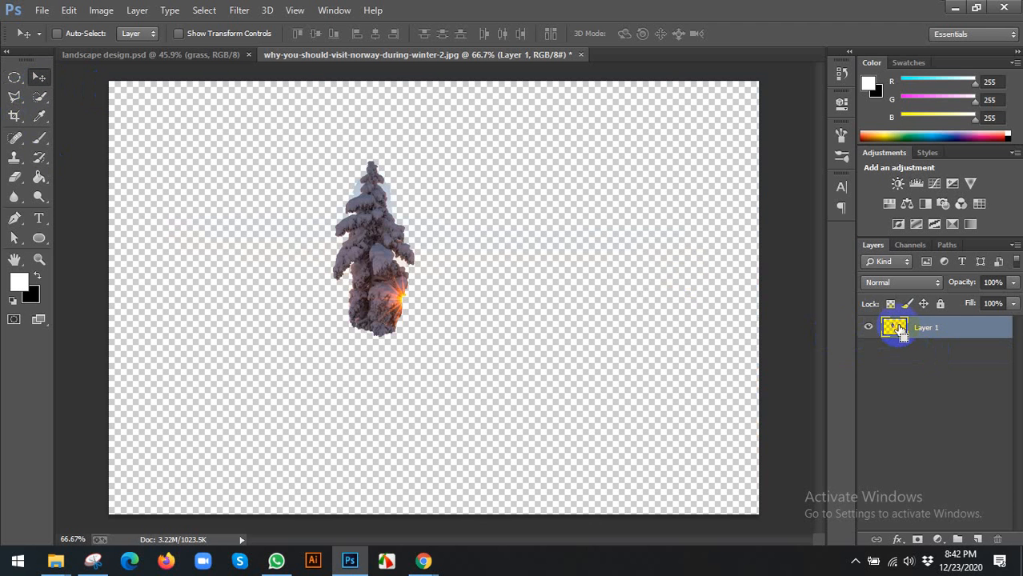
# Load the tree on Layer 1 as a selection and define it as a brush preset named Sampled Brush 31.
pyautogui.keyDown('ctrl'); pyautogui.click(894, 330); pyautogui.keyUp('ctrl')
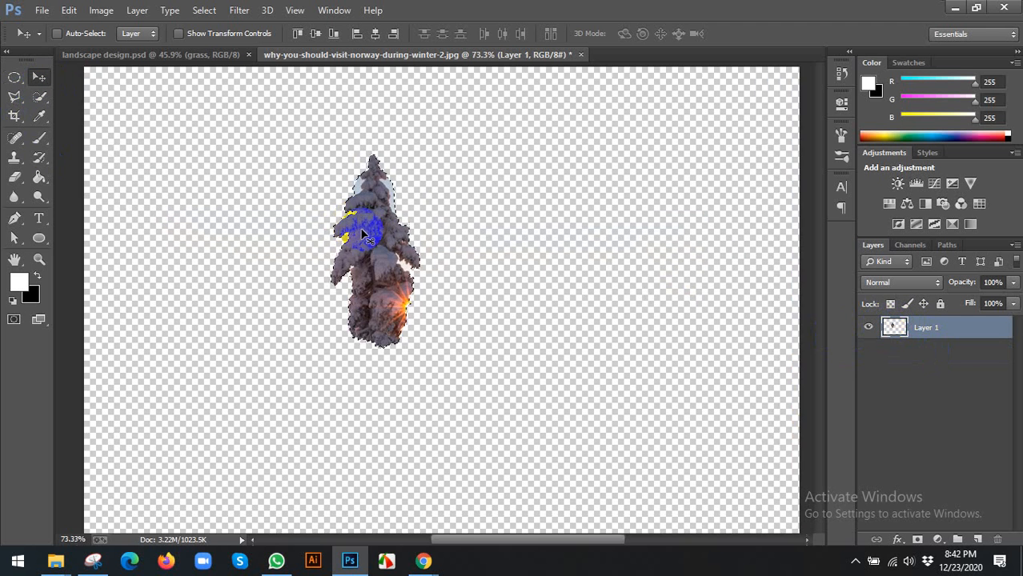
pyautogui.scroll(2, 369, 229)
pyautogui.scroll(-2, 370, 230)
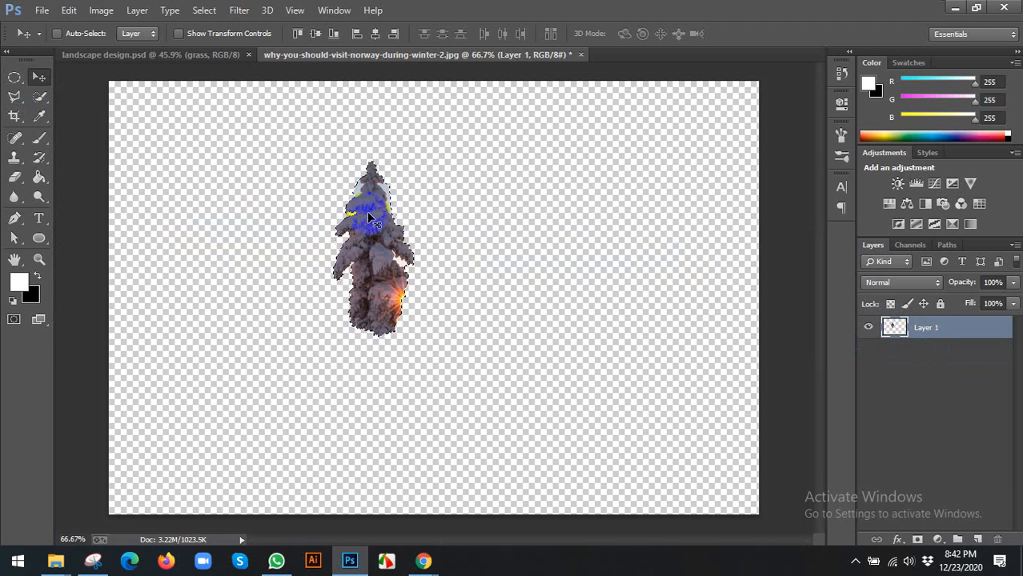
pyautogui.click(68, 10)
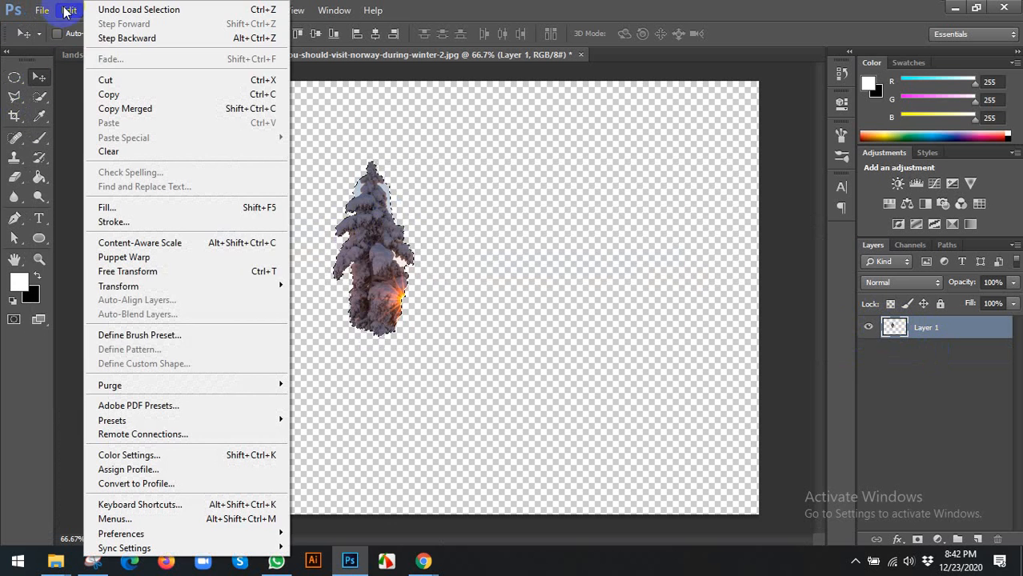
pyautogui.click(164, 337)
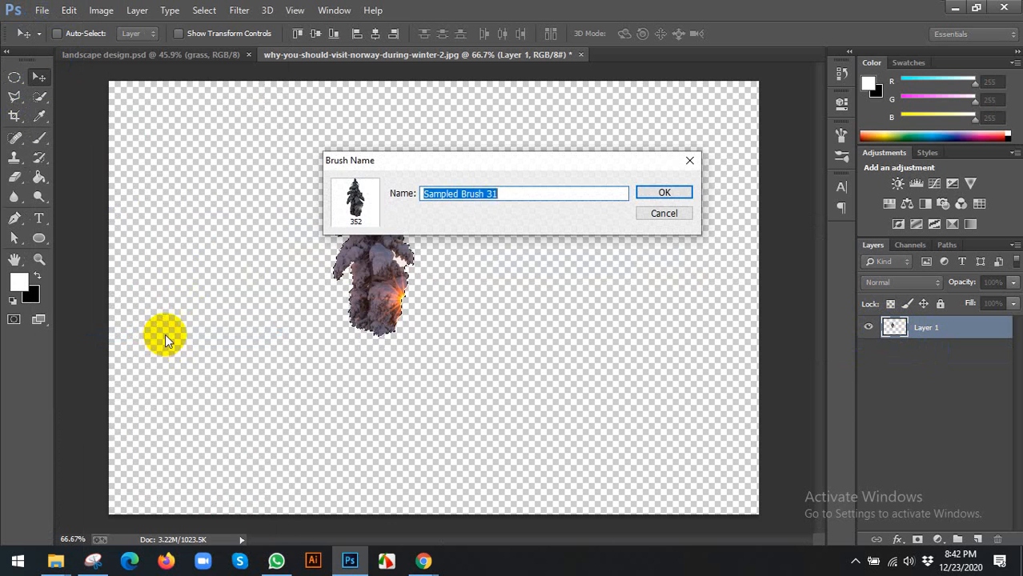
pyautogui.click(672, 193)
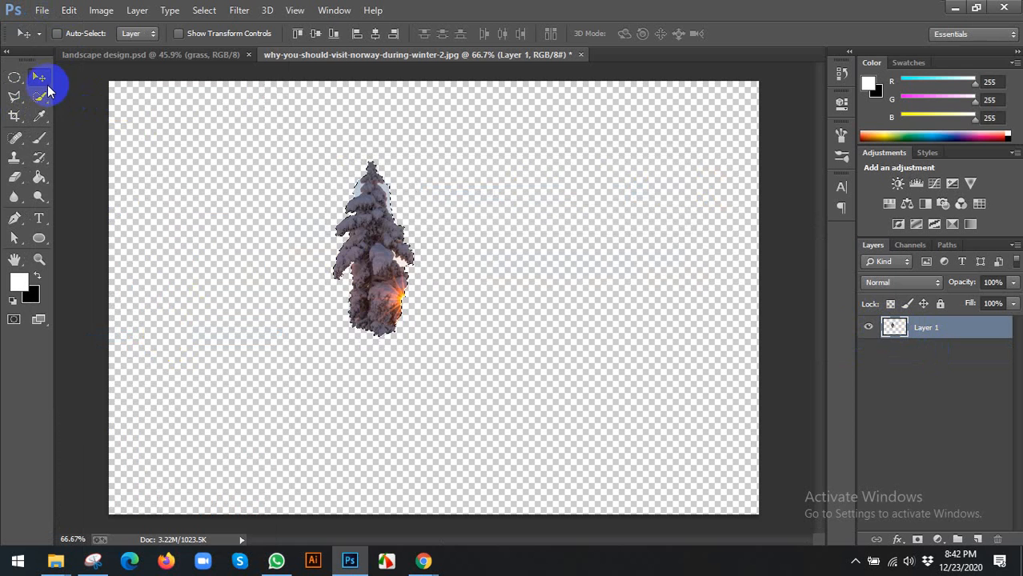
# Deselect the tree, add a white-filled layer beneath Layer 1, and delete Layer 1.
pyautogui.click(547, 272)
pyautogui.click(884, 329)
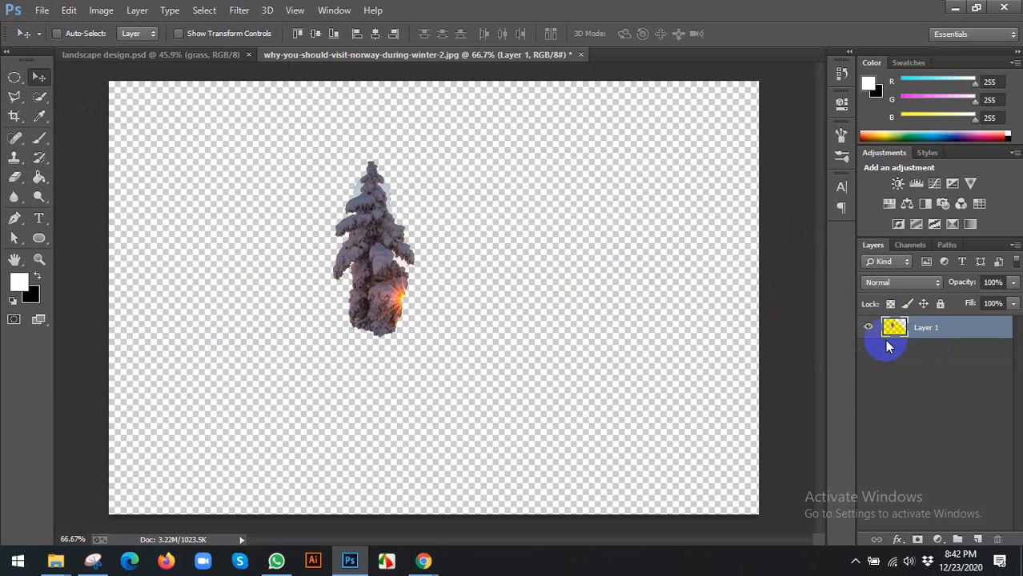
pyautogui.keyDown('ctrl'); pyautogui.click(977, 540); pyautogui.keyUp('ctrl')
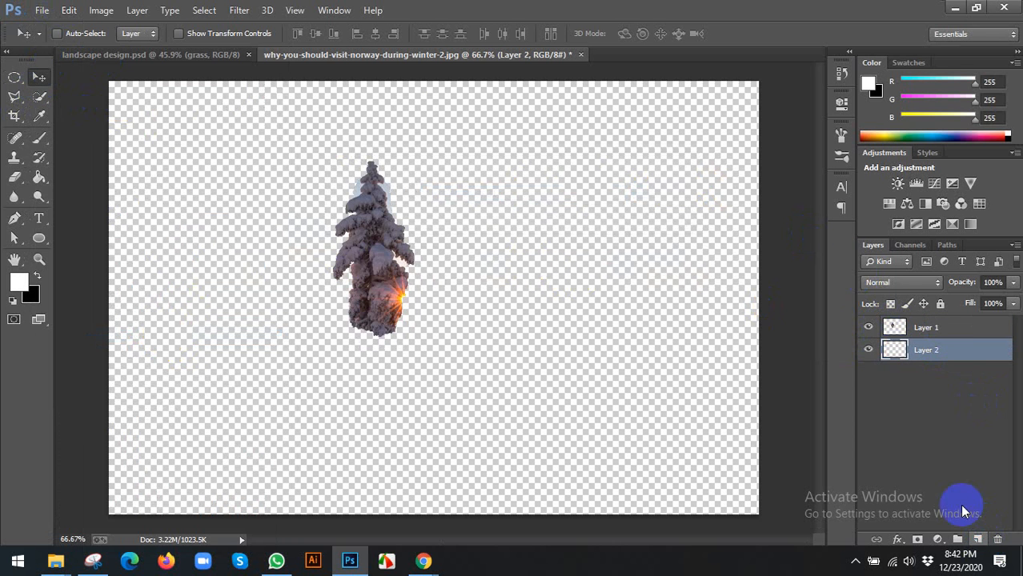
pyautogui.hotkey('alt', 'BackSpace')
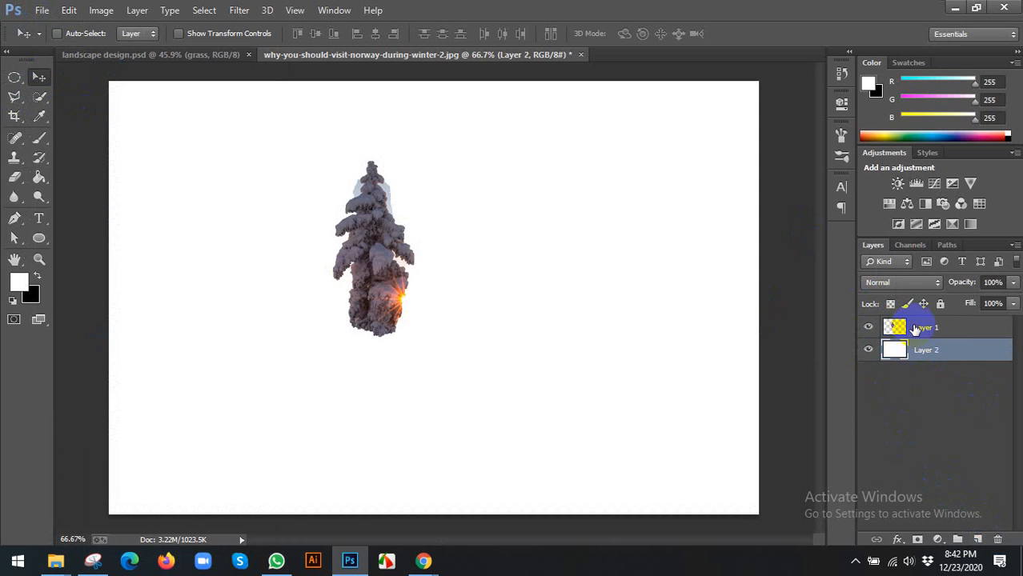
pyautogui.click(914, 327)
pyautogui.press('Delete')
# Choose the Brush tool with the newly defined 352 px tree tip from the brush presets.
pyautogui.press('b')
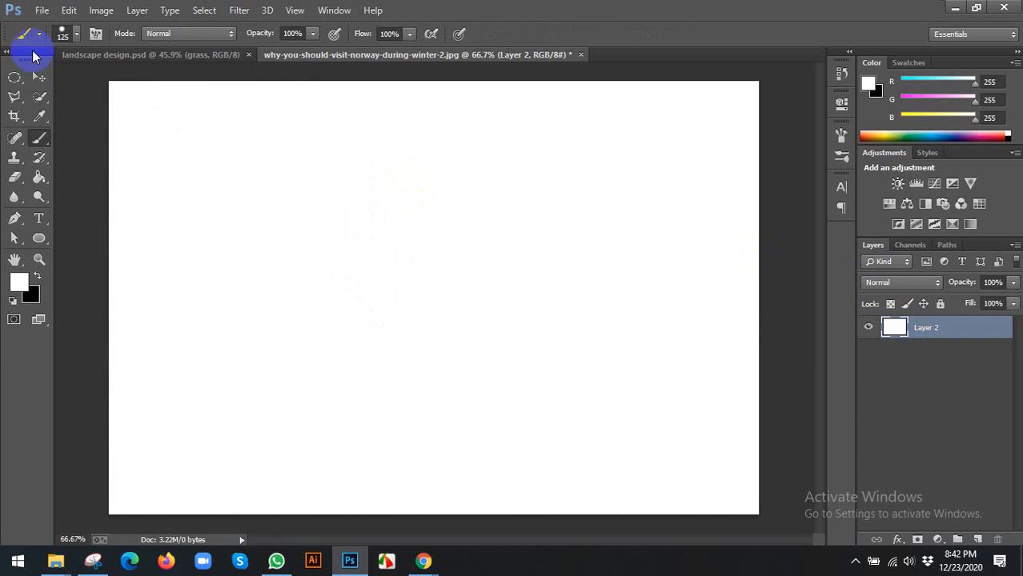
pyautogui.click(77, 38)
pyautogui.moveTo(227, 224)
pyautogui.mouseDown()
pyautogui.moveTo(244, 343)
pyautogui.moveTo(241, 449)
pyautogui.mouseUp()
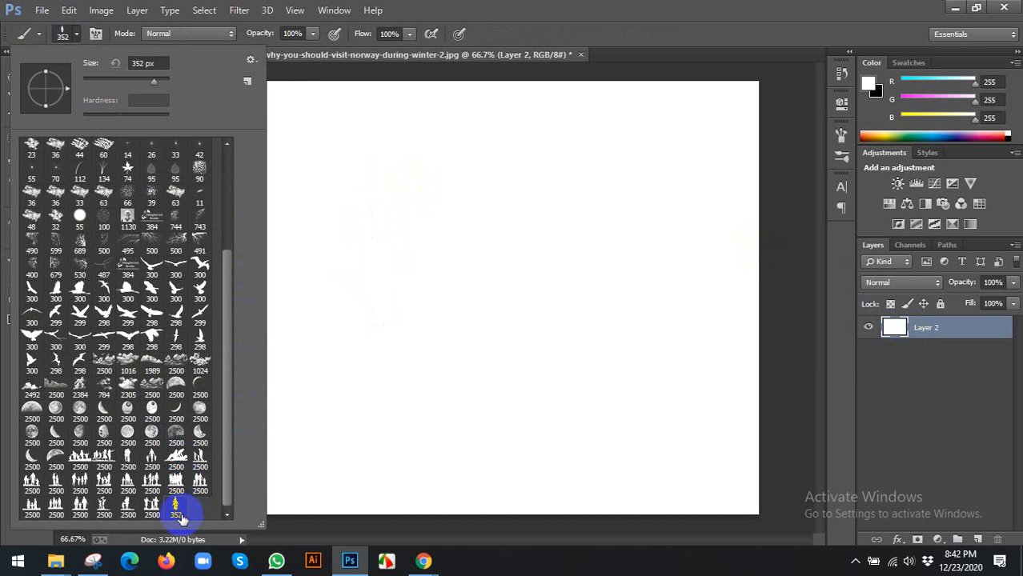
pyautogui.click(665, 61)
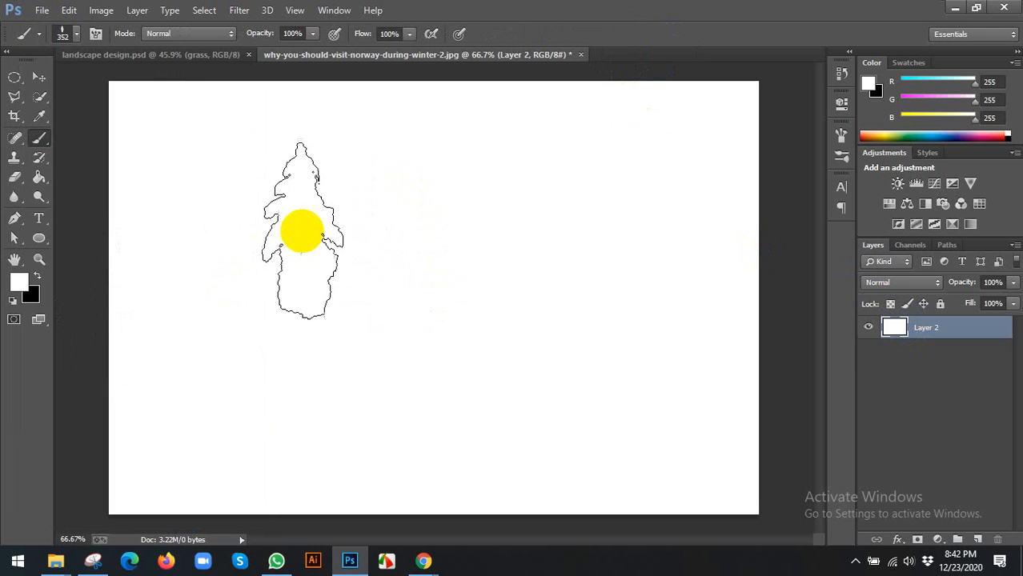
# Reset the foreground color to black and stamp five separate trees across the white canvas.
pyautogui.click(11, 303)
pyautogui.click(236, 222)
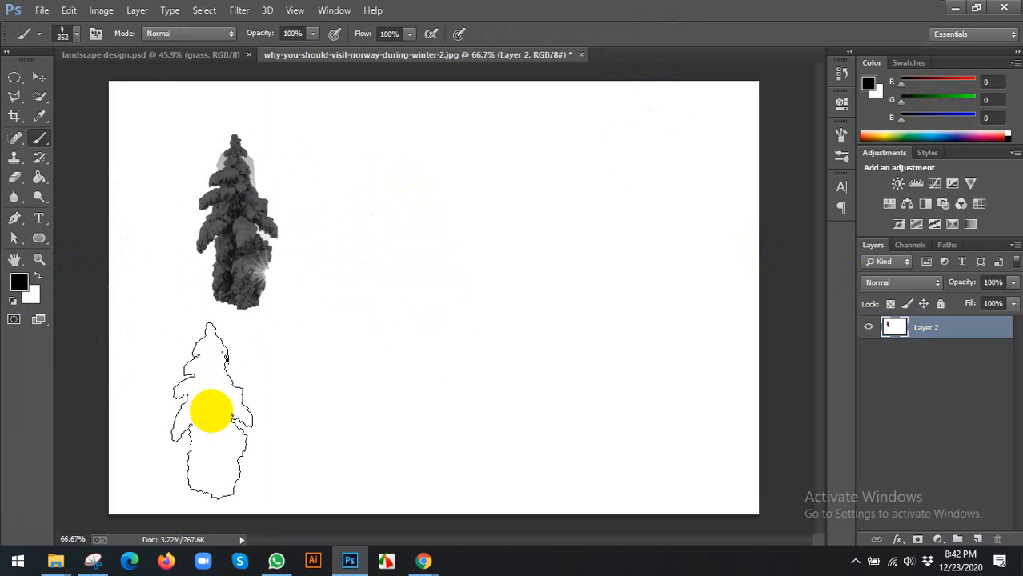
pyautogui.click(347, 224)
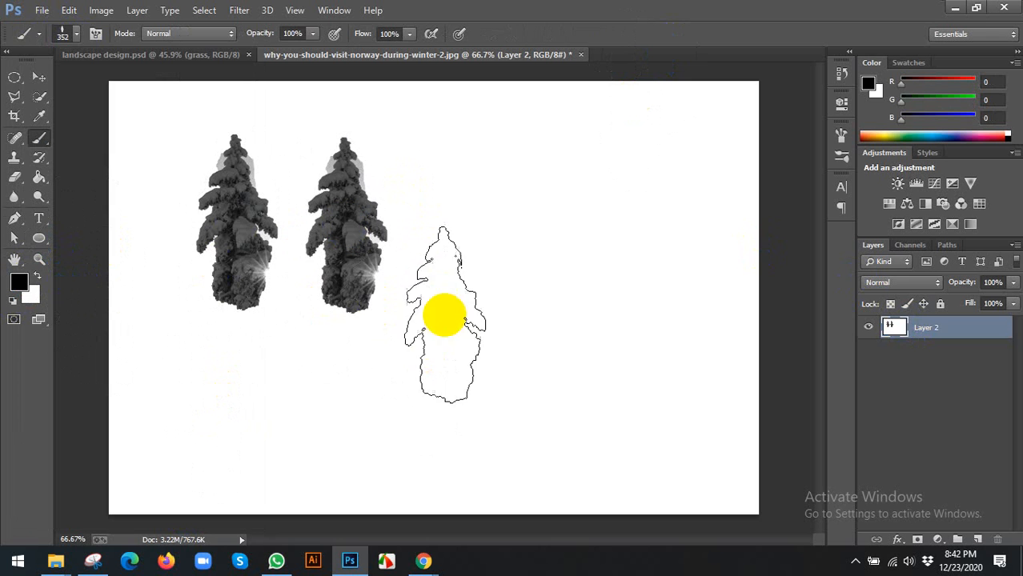
pyautogui.click(456, 238)
pyautogui.click(608, 200)
pyautogui.click(575, 348)
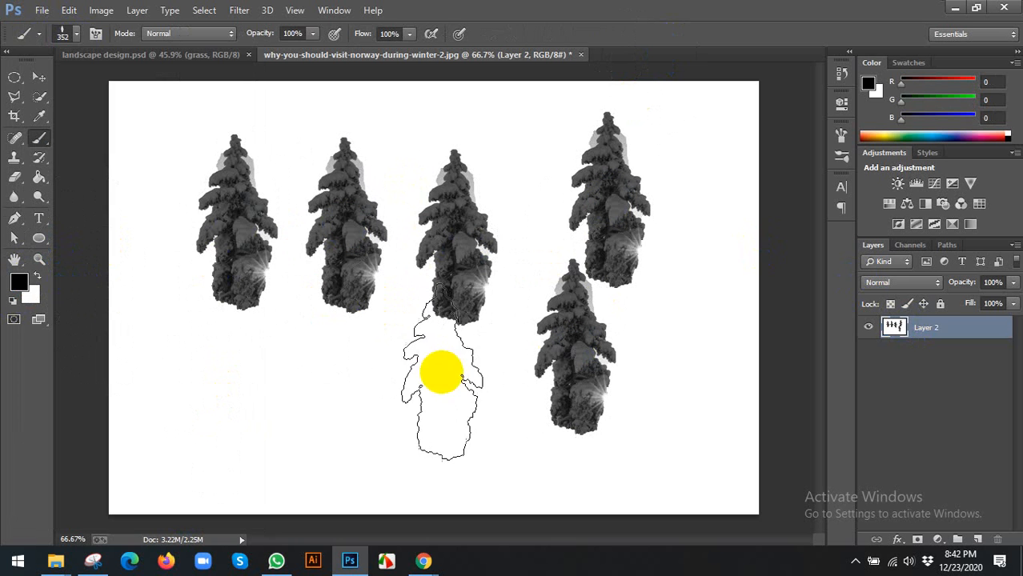
# Enable Color Dynamics for the tree brush and set the foreground color to red b52b2b.
pyautogui.click(842, 134)
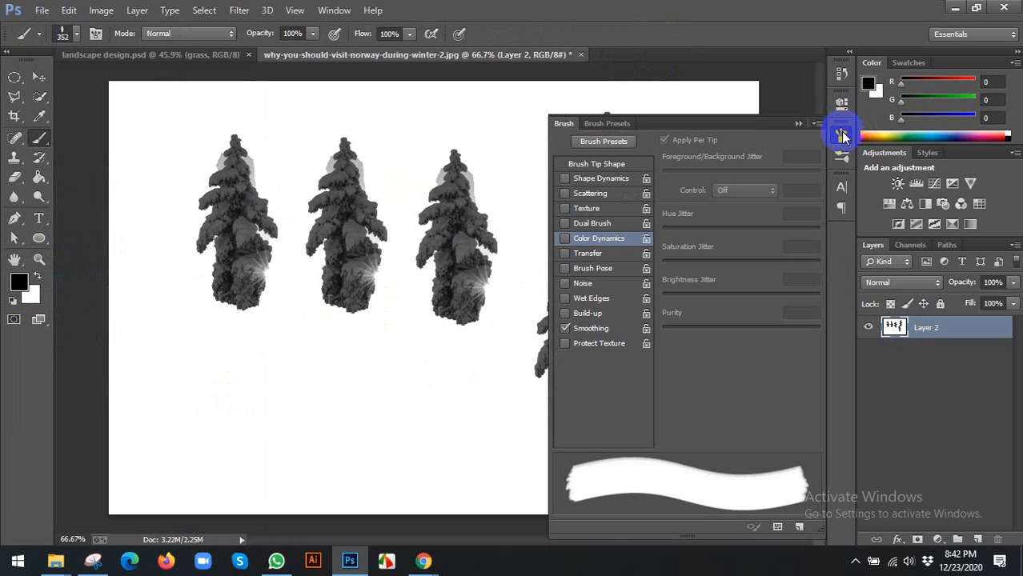
pyautogui.click(565, 240)
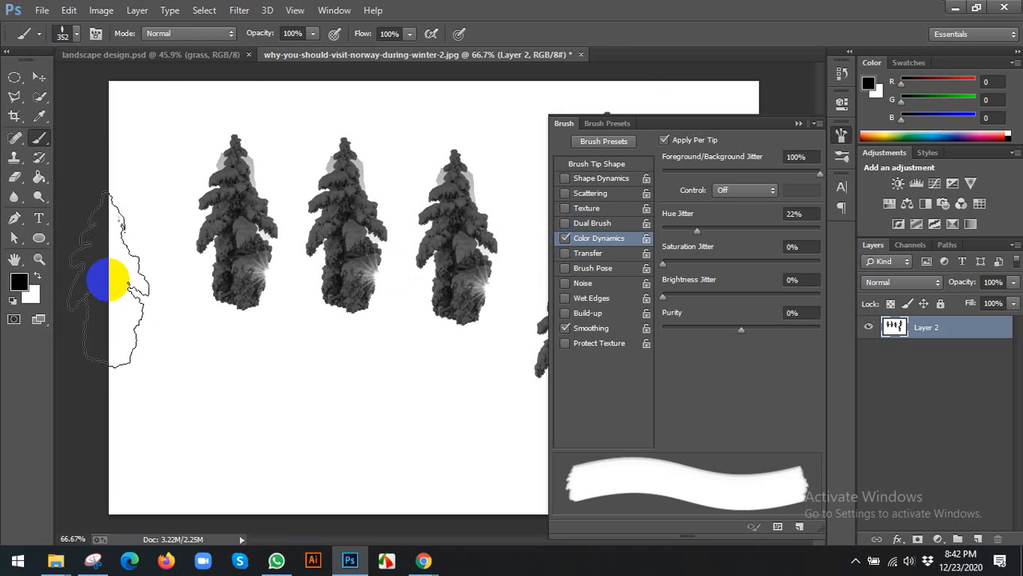
pyautogui.click(20, 281)
pyautogui.click(700, 214)
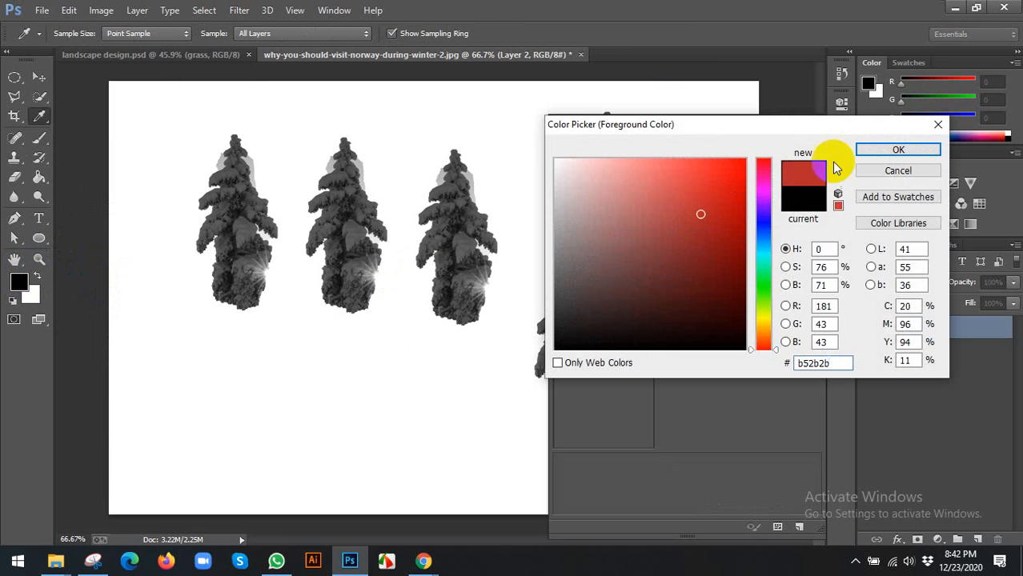
pyautogui.click(880, 157)
# Stamp and paint color-varied trees over the left and middle parts of the canvas.
pyautogui.click(225, 381)
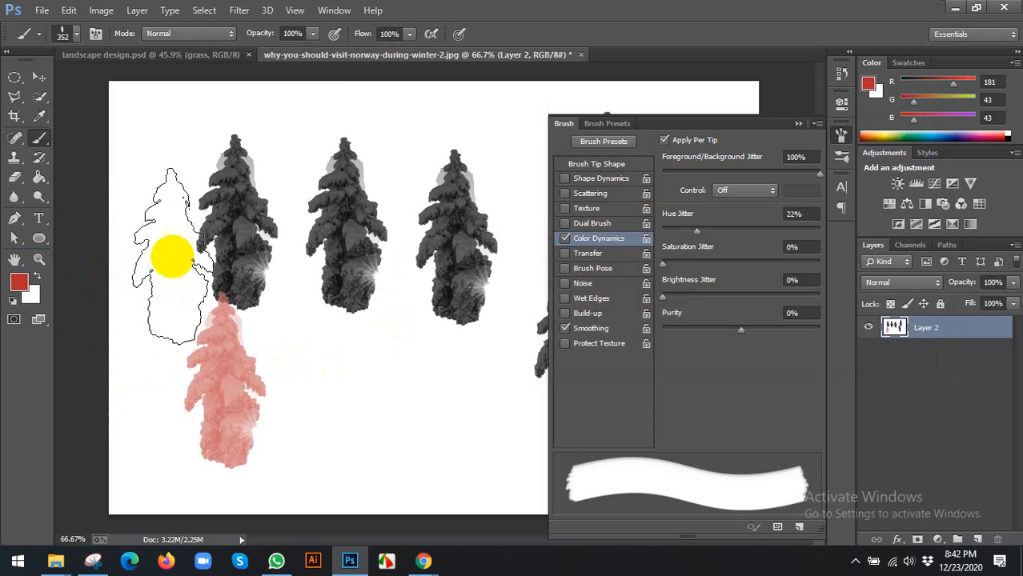
pyautogui.click(172, 256)
pyautogui.moveTo(155, 164)
pyautogui.mouseDown()
pyautogui.moveTo(317, 126)
pyautogui.moveTo(373, 209)
pyautogui.moveTo(398, 356)
pyautogui.moveTo(282, 390)
pyautogui.moveTo(483, 392)
pyautogui.moveTo(522, 346)
pyautogui.moveTo(451, 160)
pyautogui.mouseUp()
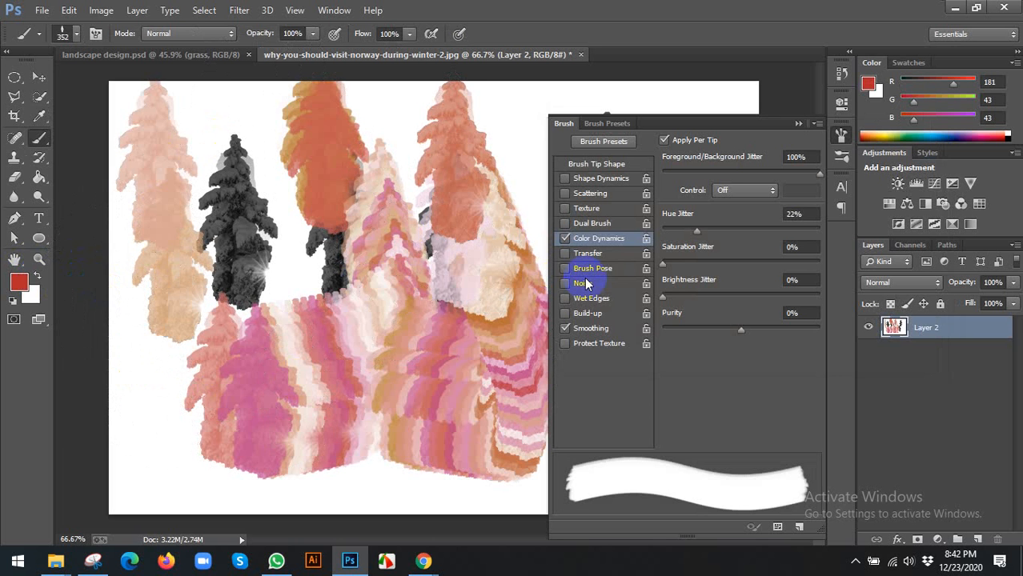
# Enable Scattering for the tree brush and stamp sample trees on the right side of the canvas.
pyautogui.click(589, 194)
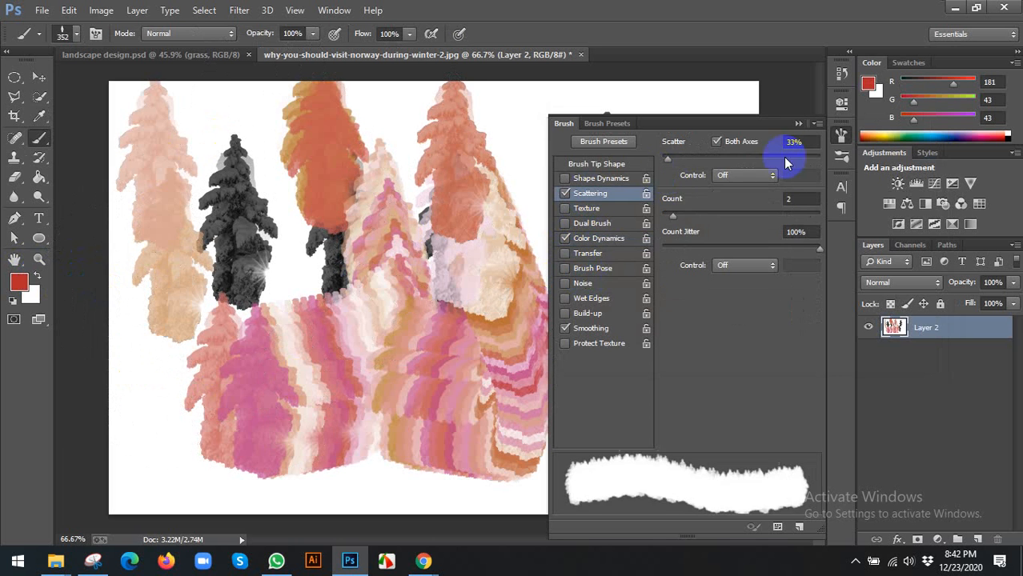
pyautogui.click(841, 136)
pyautogui.click(691, 288)
pyautogui.click(658, 434)
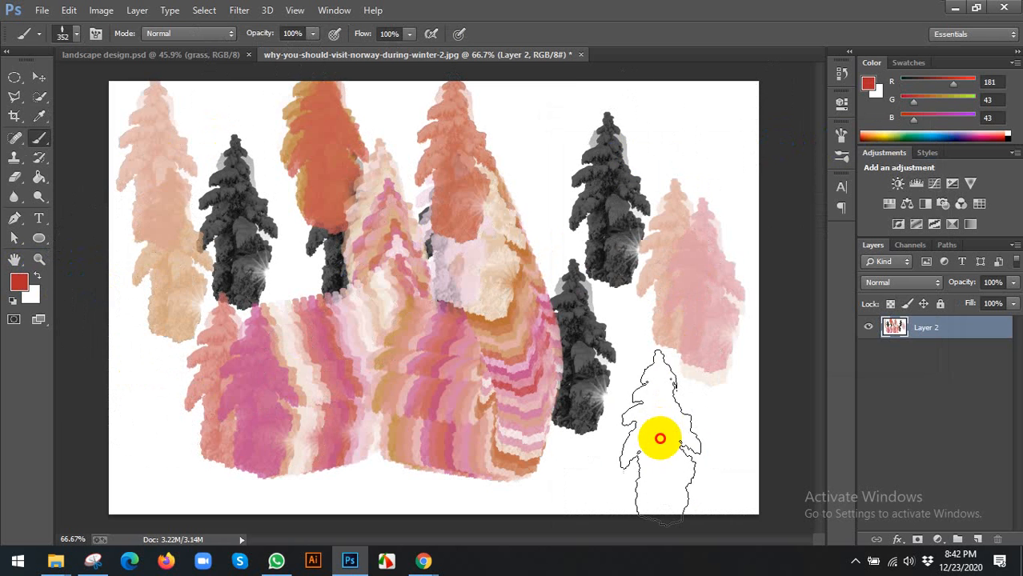
# Set the tree brush's Scatter to 790% while keeping the Count at 2.
pyautogui.click(842, 136)
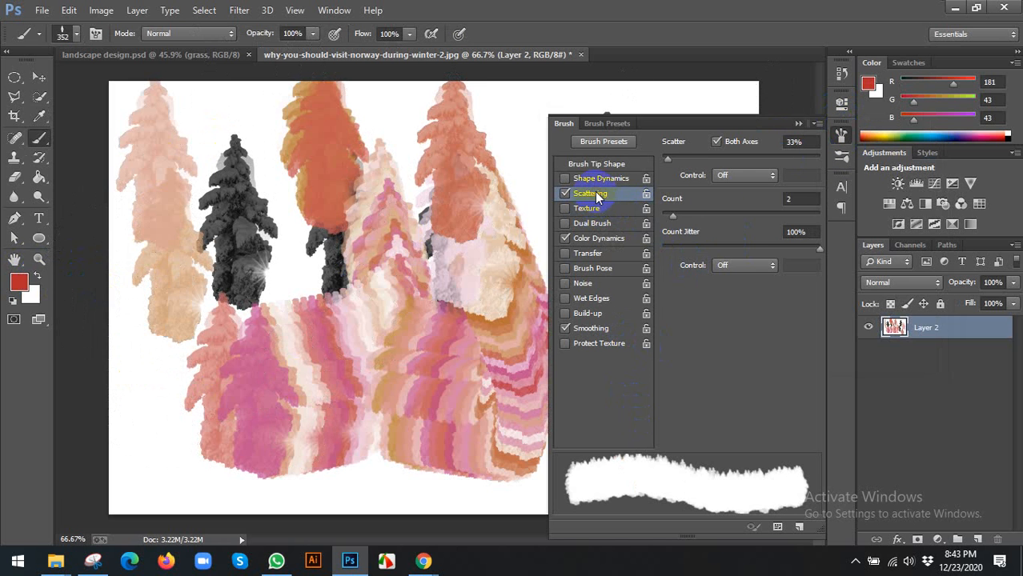
pyautogui.moveTo(702, 216)
pyautogui.mouseDown()
pyautogui.moveTo(717, 215)
pyautogui.moveTo(685, 221)
pyautogui.mouseUp()
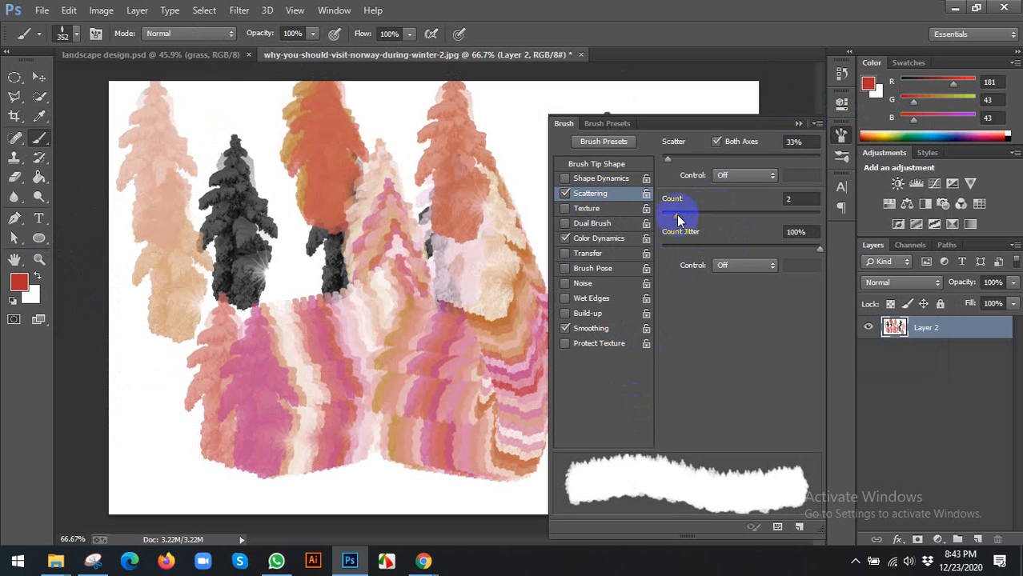
pyautogui.moveTo(672, 158); pyautogui.dragTo(788, 171)
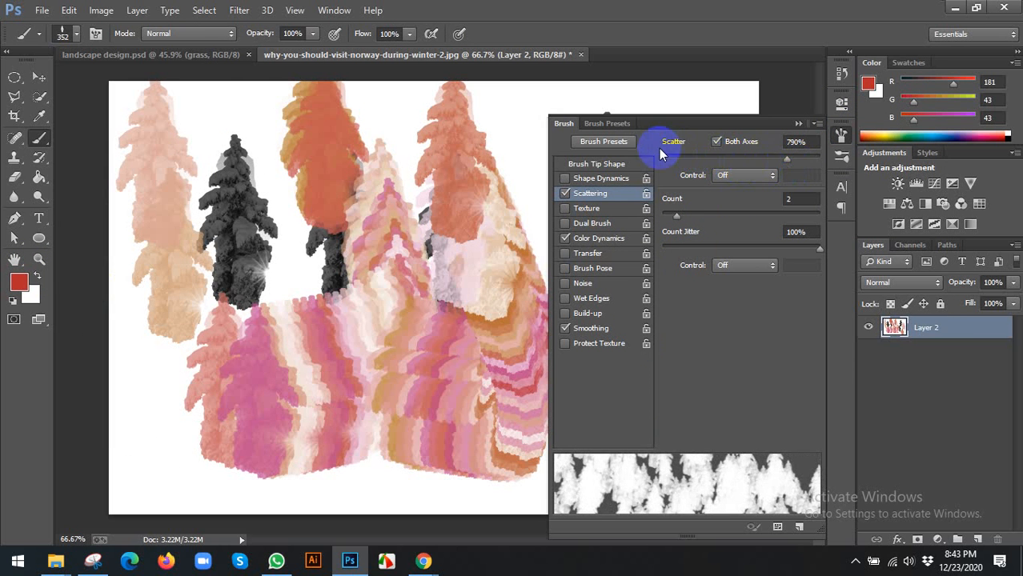
pyautogui.click(841, 134)
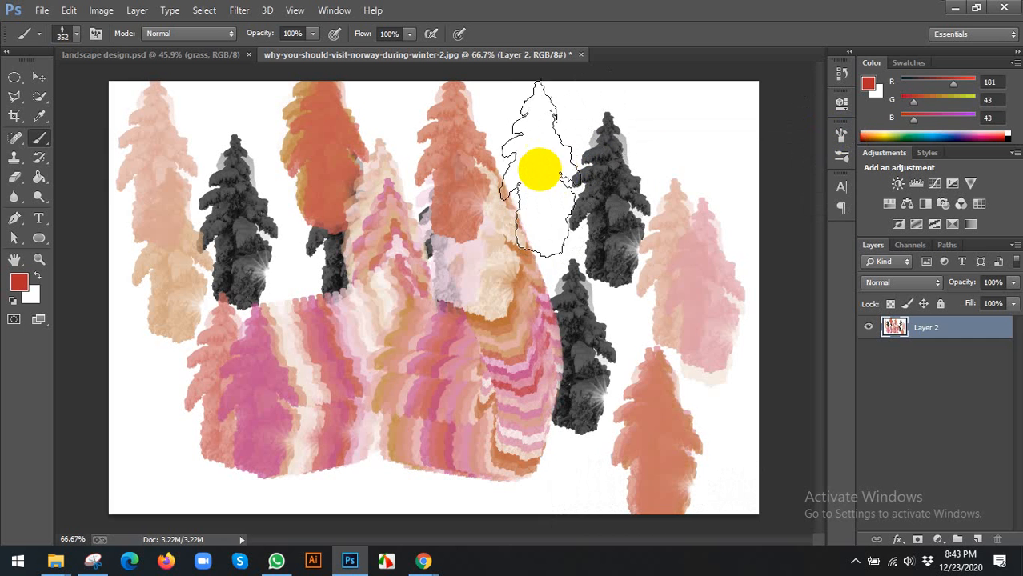
# Reduce the tree brush to 175 px and paint scattered, multicolored trees across the whole canvas.
pyautogui.press('[')
pyautogui.press('[')
pyautogui.press('[')
pyautogui.press('[')
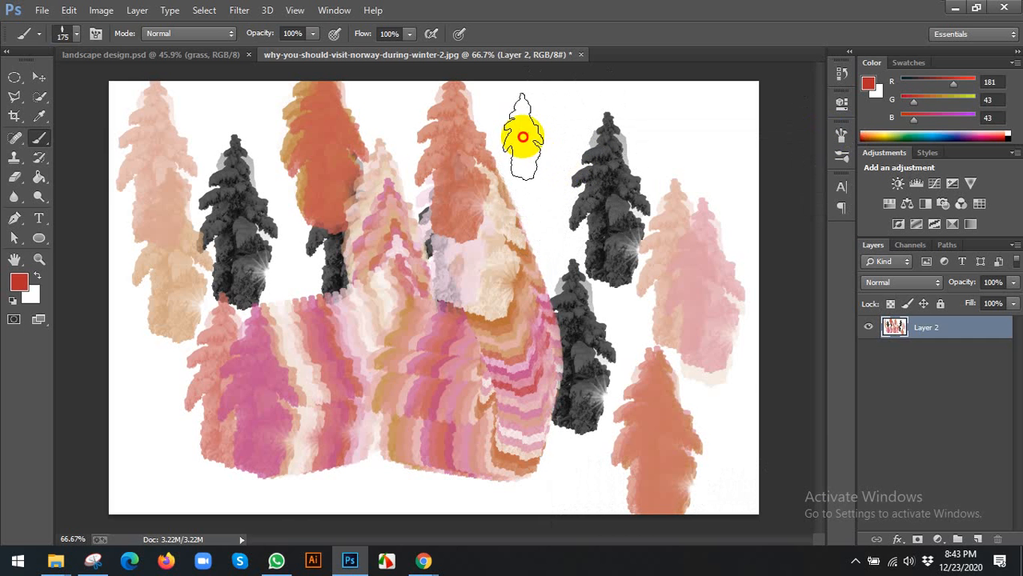
pyautogui.click(530, 156)
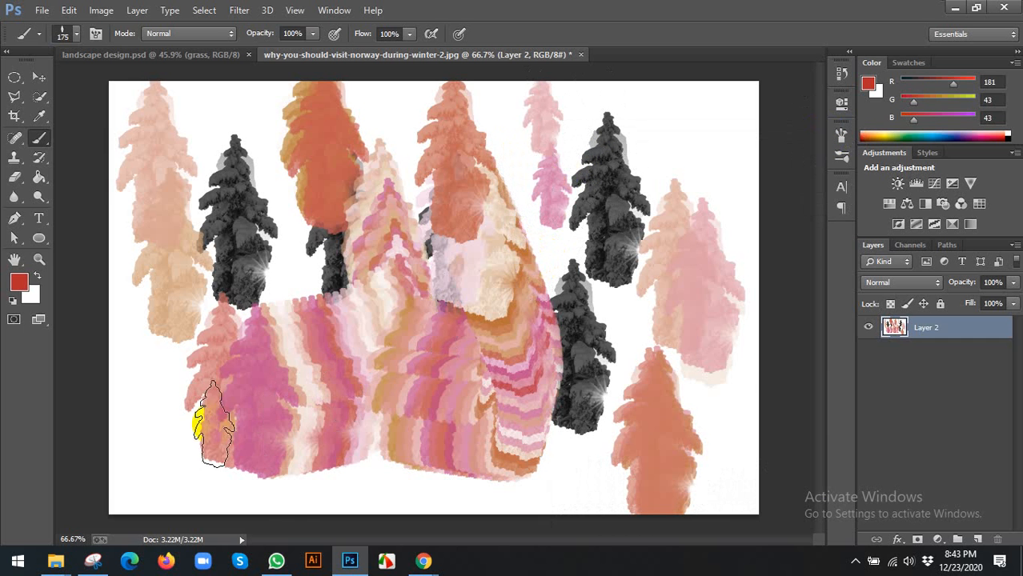
pyautogui.click(166, 416)
pyautogui.moveTo(166, 417)
pyautogui.mouseDown()
pyautogui.moveTo(165, 350)
pyautogui.moveTo(263, 274)
pyautogui.moveTo(337, 279)
pyautogui.moveTo(549, 365)
pyautogui.moveTo(578, 320)
pyautogui.moveTo(429, 240)
pyautogui.mouseUp()
# Switch to the Move tool and close the winter photo document without saving, returning to landscape design.psd.
pyautogui.click(38, 77)
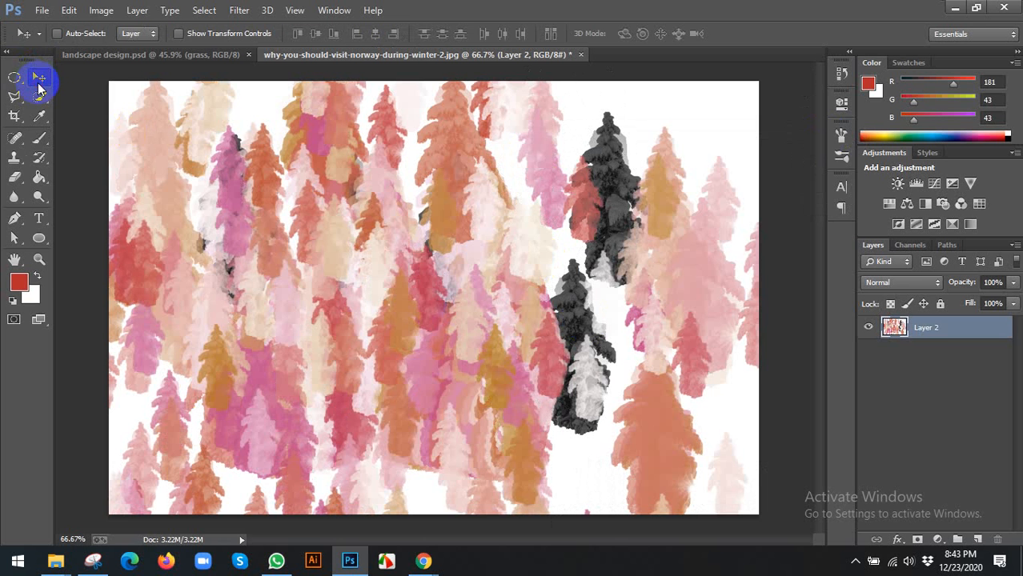
pyautogui.scroll(-2, 414, 217)
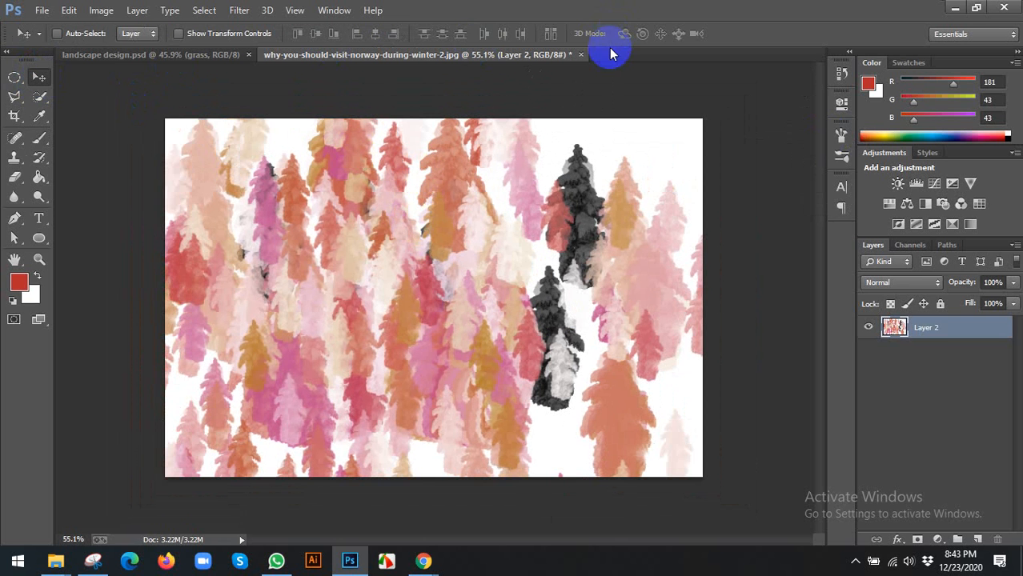
pyautogui.click(579, 53)
pyautogui.click(511, 229)
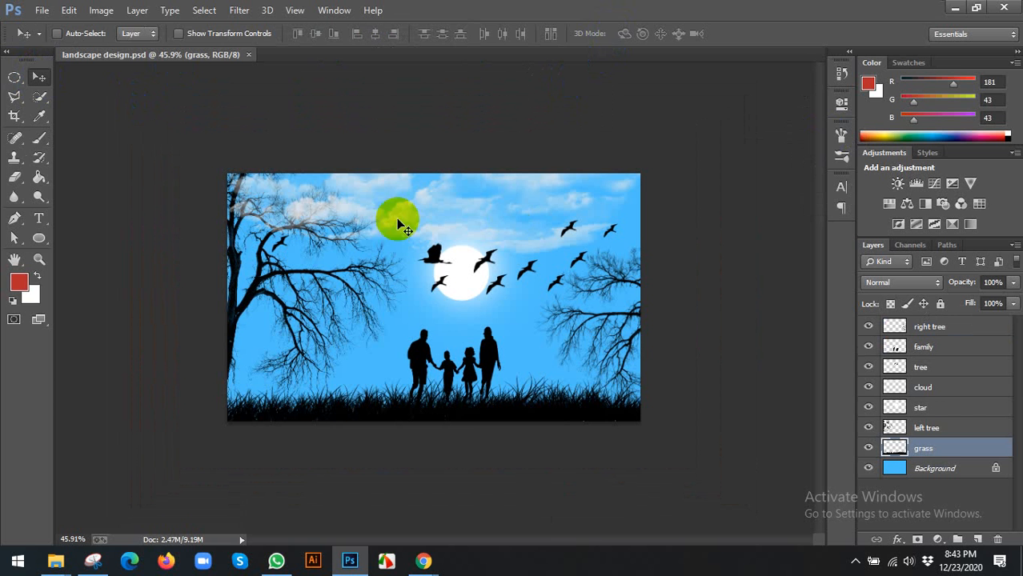
# Hide the screen-sharing notice and switch to the Chrome window with the landscape design image results.
pyautogui.click(349, 494)
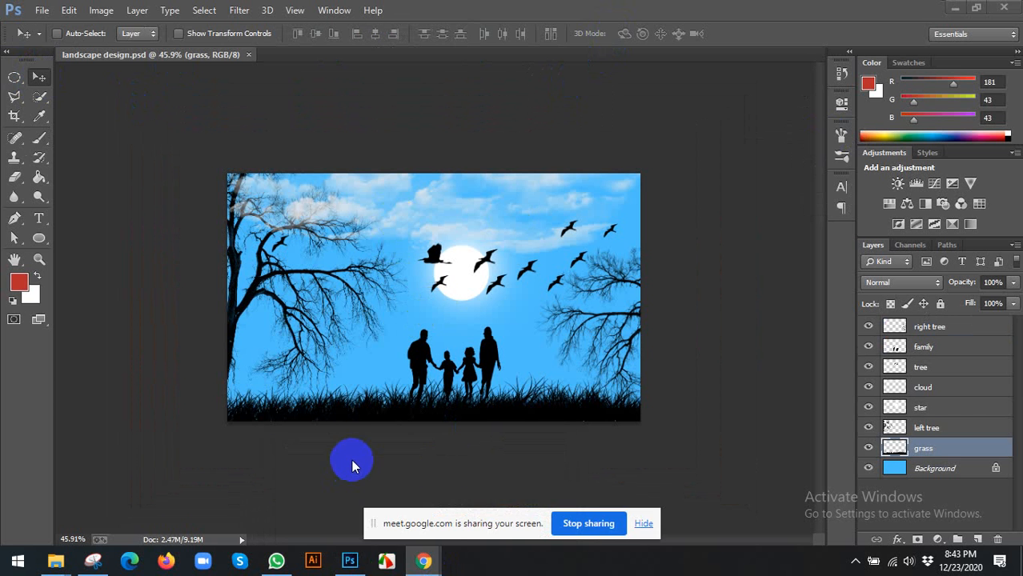
pyautogui.click(646, 523)
pyautogui.moveTo(416, 564)
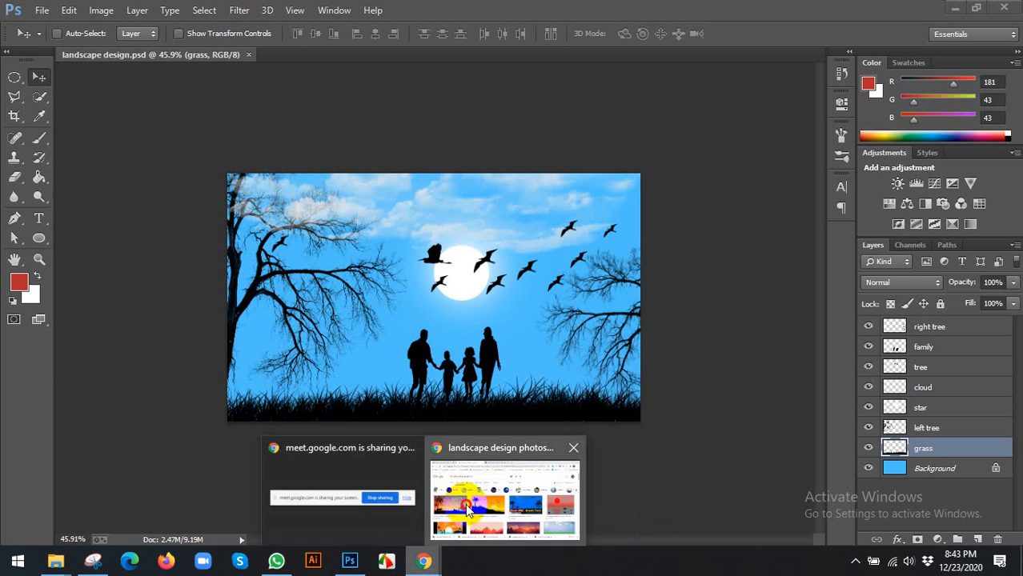
pyautogui.click(488, 480)
# Load youtube.com in the Brusheezy moon brushes tab and close the downloads bar.
pyautogui.click(428, 12)
pyautogui.click(391, 32)
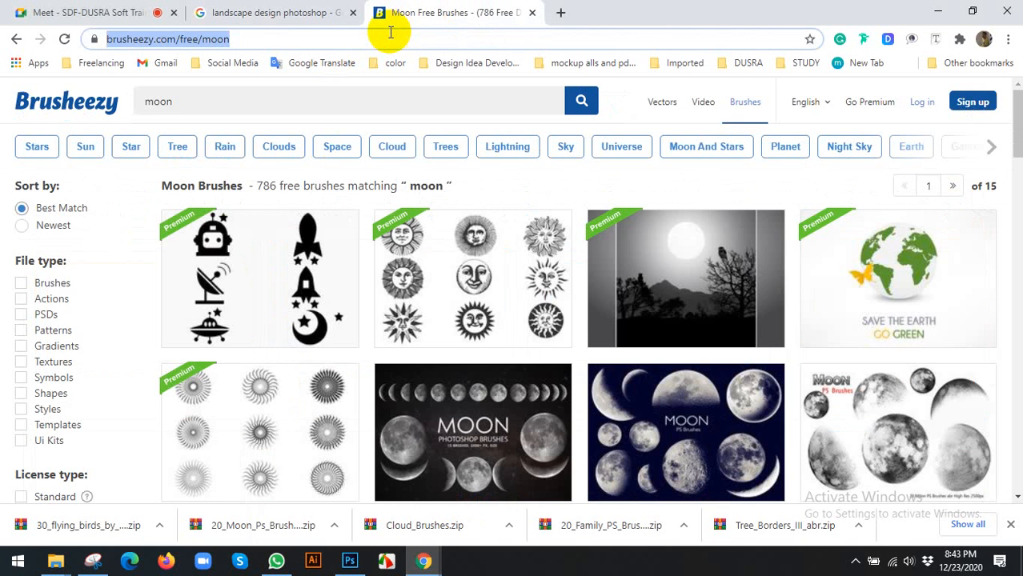
pyautogui.write('y')
pyautogui.press('Return')
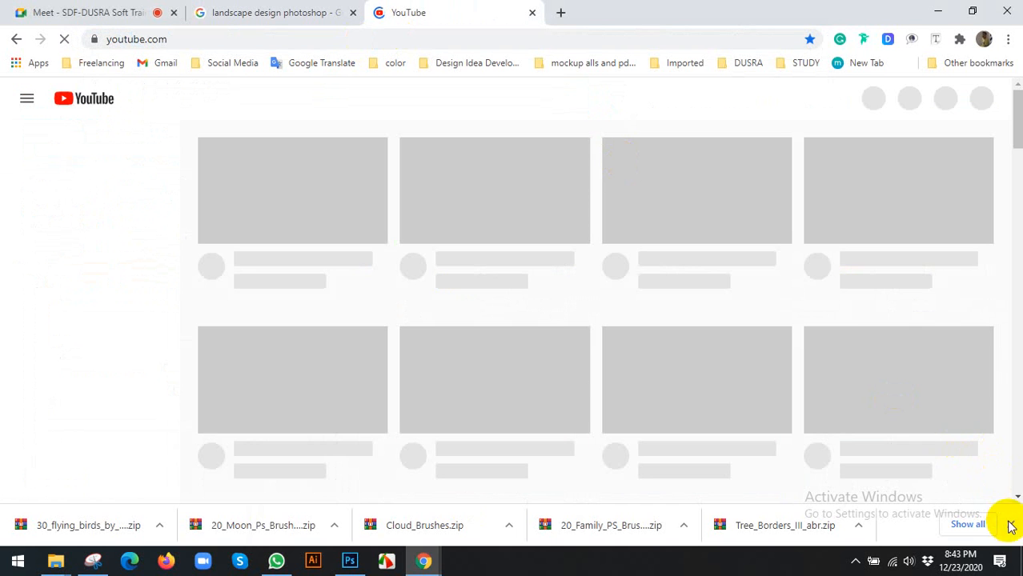
pyautogui.click(1010, 524)
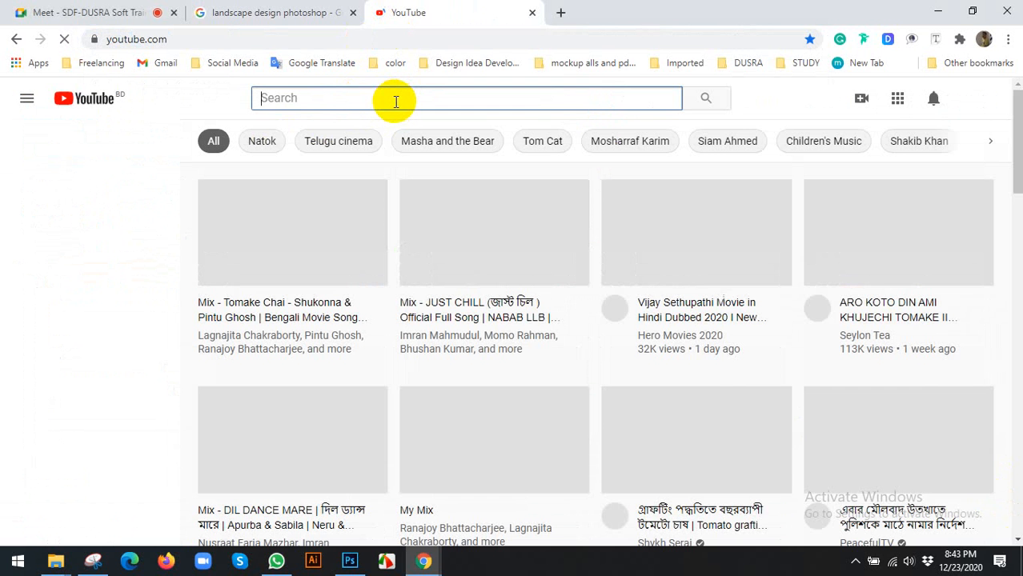
# Search YouTube for "create brush in photoshop".
pyautogui.write('brush')
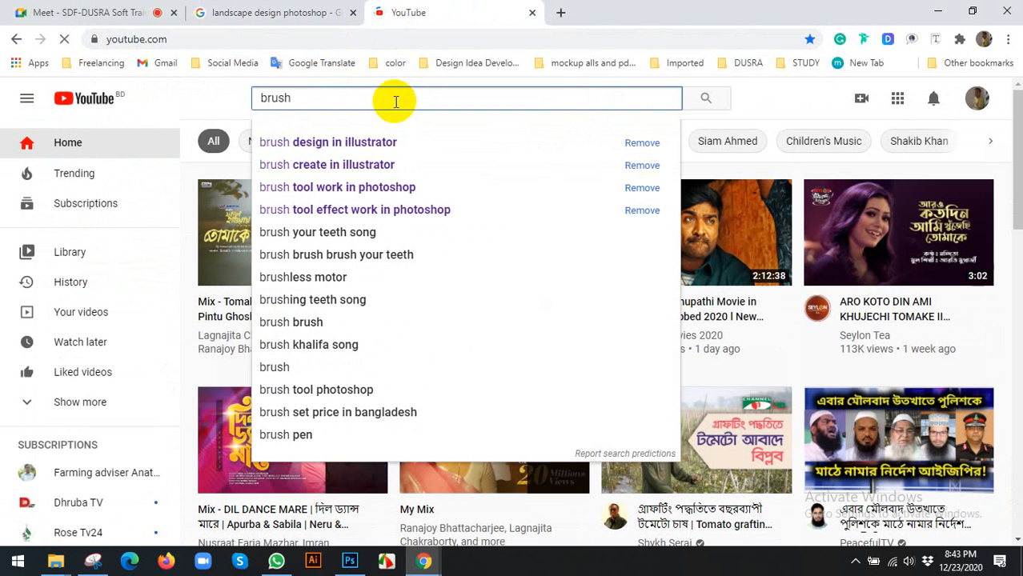
pyautogui.write(' cre')
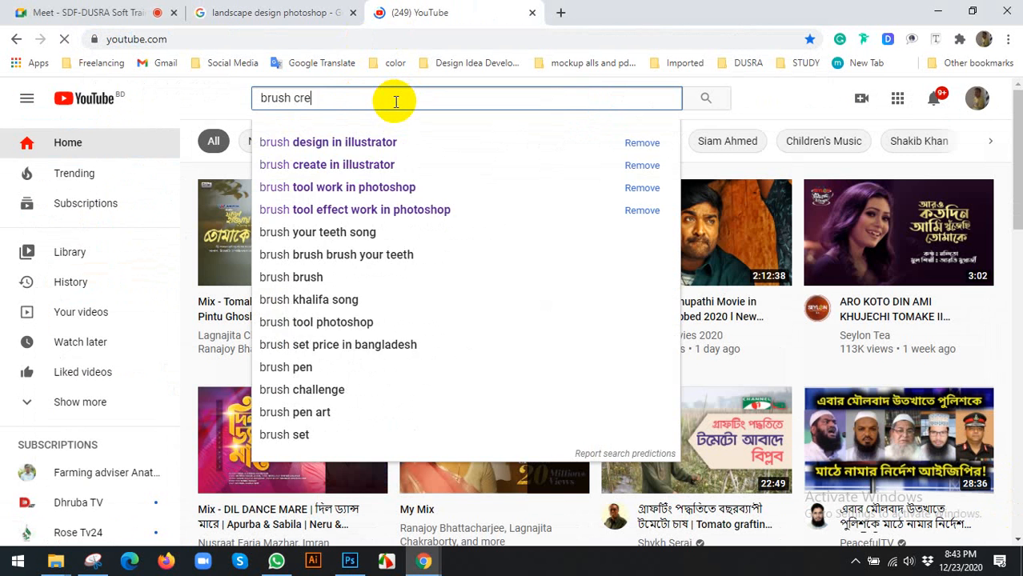
pyautogui.write('ate in phtoo')
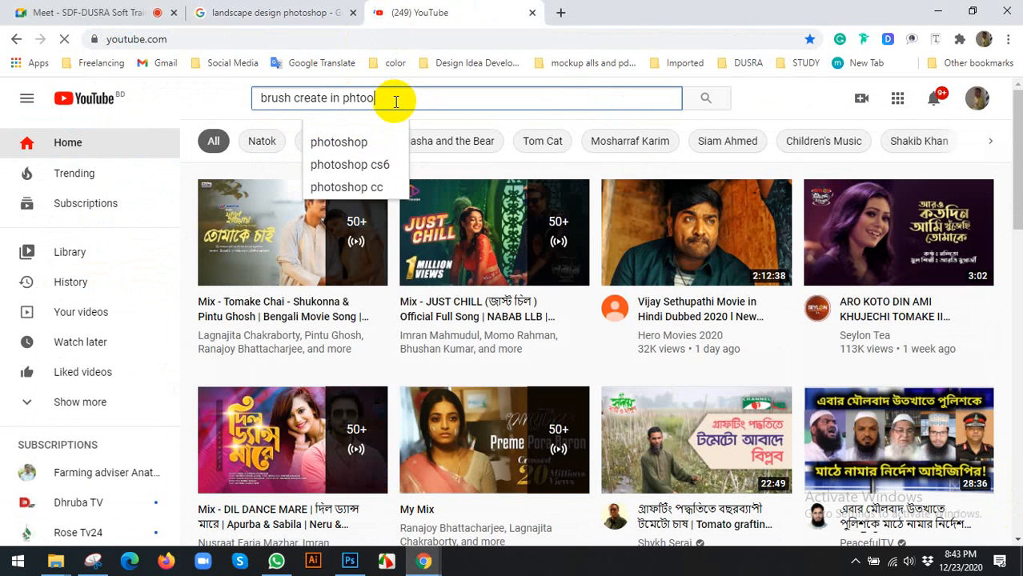
pyautogui.press('BackSpace')
pyautogui.press('BackSpace')
pyautogui.press('BackSpace')
pyautogui.write('oto')
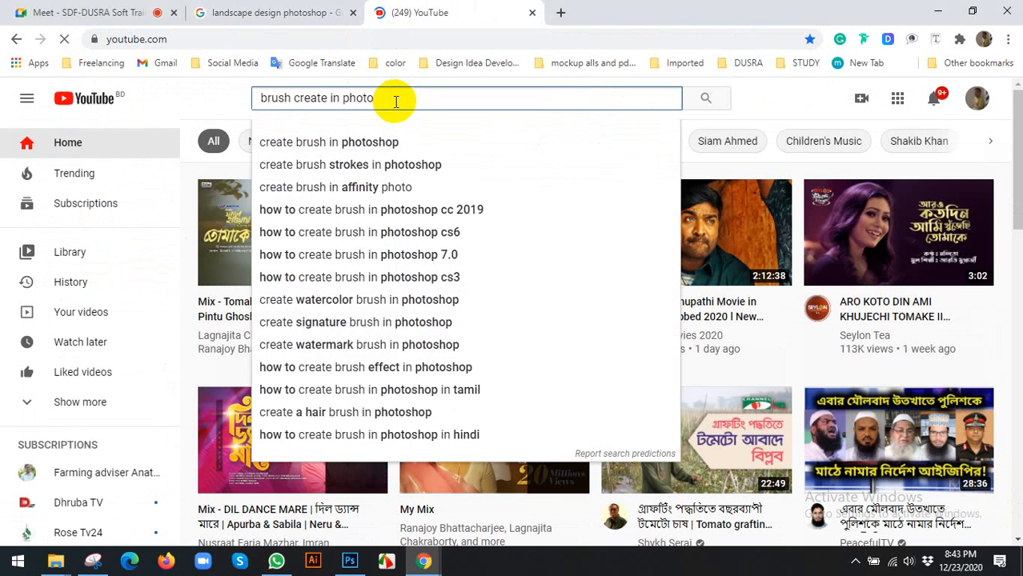
pyautogui.click(480, 142)
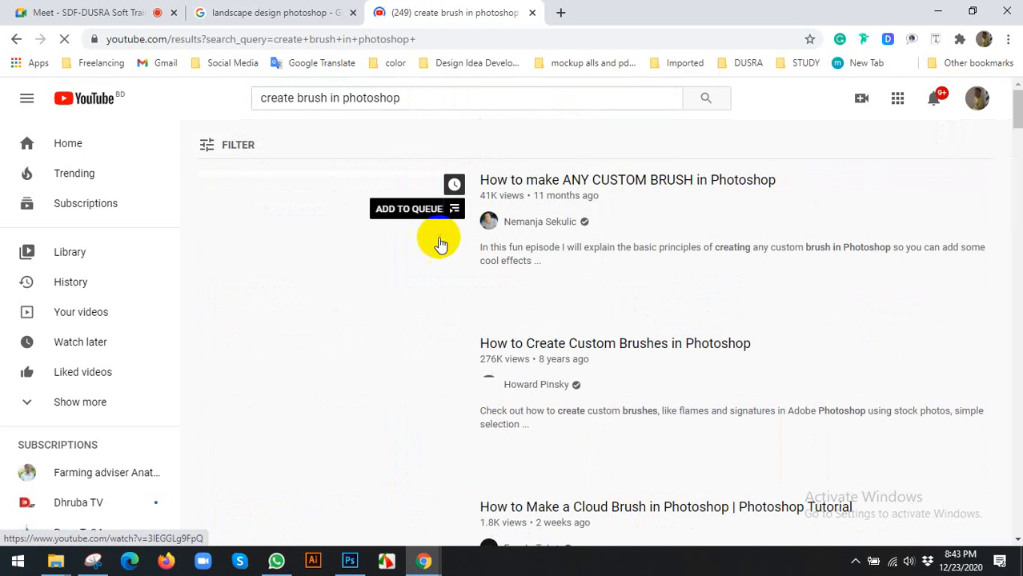
# Look through the YouTube results for tutorials on creating custom Photoshop brushes, including the related searches and recommended videos.
pyautogui.scroll(-5, 766, 238)
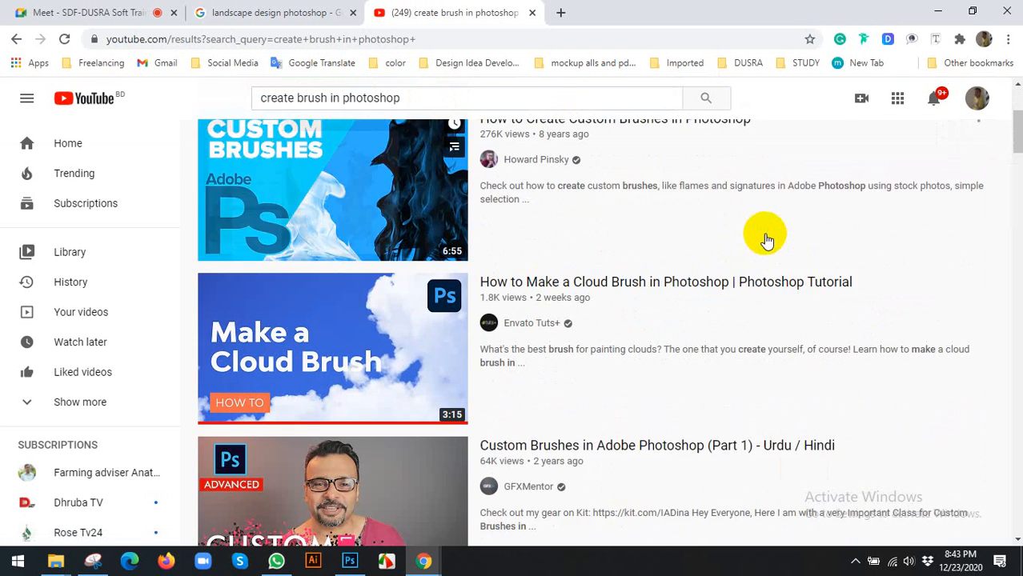
pyautogui.scroll(3, 767, 239)
pyautogui.scroll(-9, 768, 236)
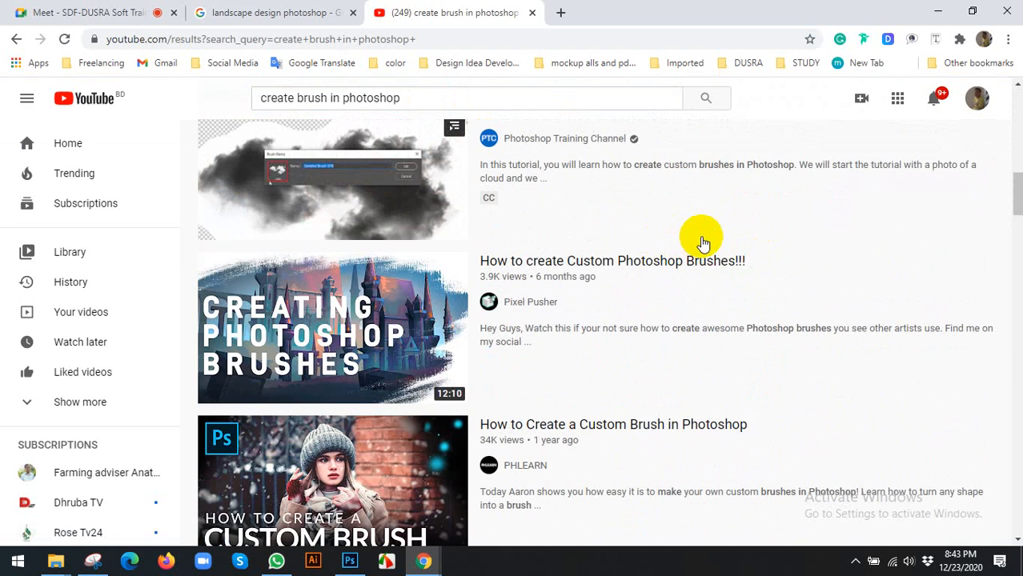
pyautogui.scroll(1, 701, 238)
pyautogui.scroll(-5, 703, 241)
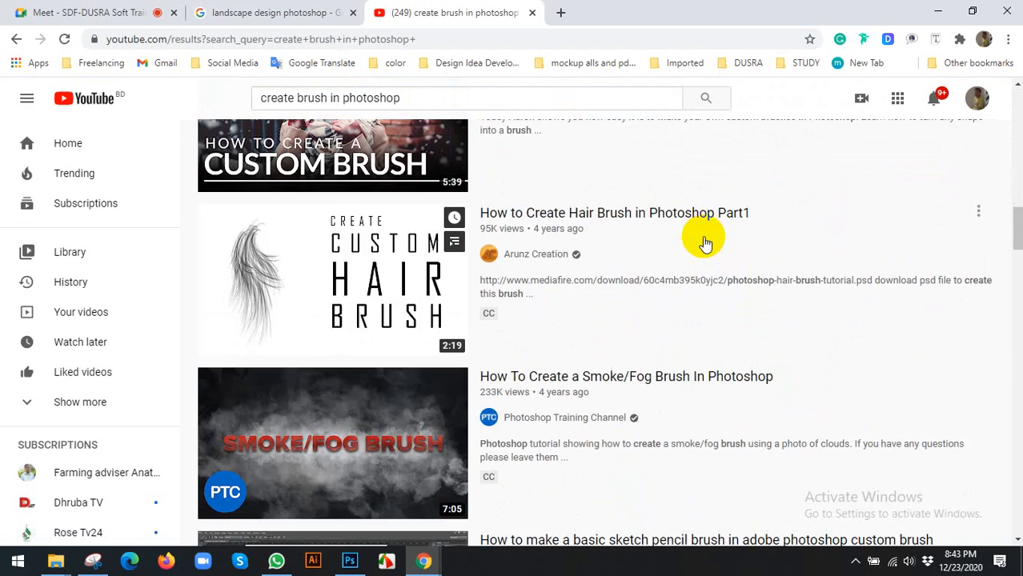
pyautogui.scroll(-7, 705, 243)
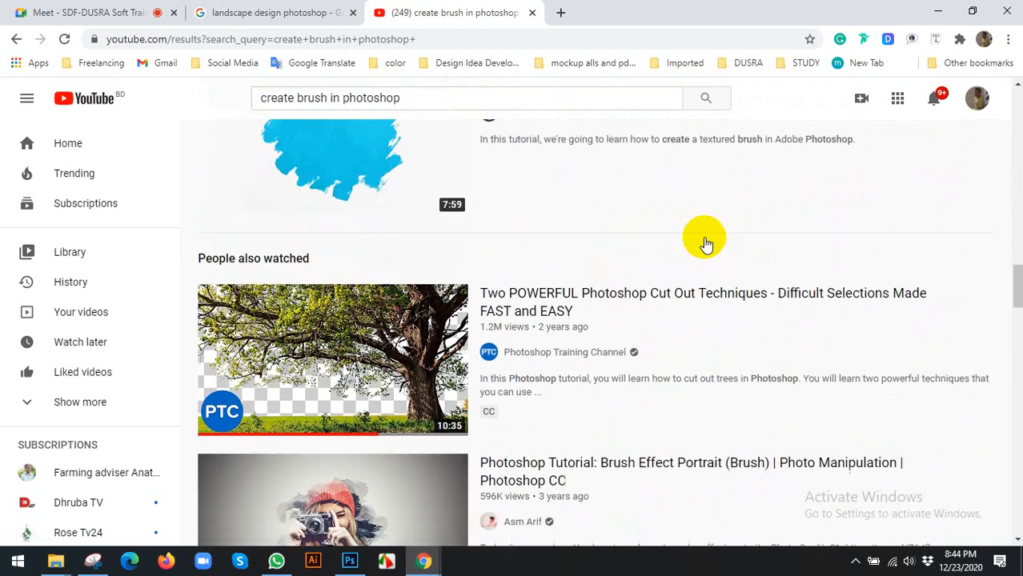
pyautogui.scroll(-8, 705, 245)
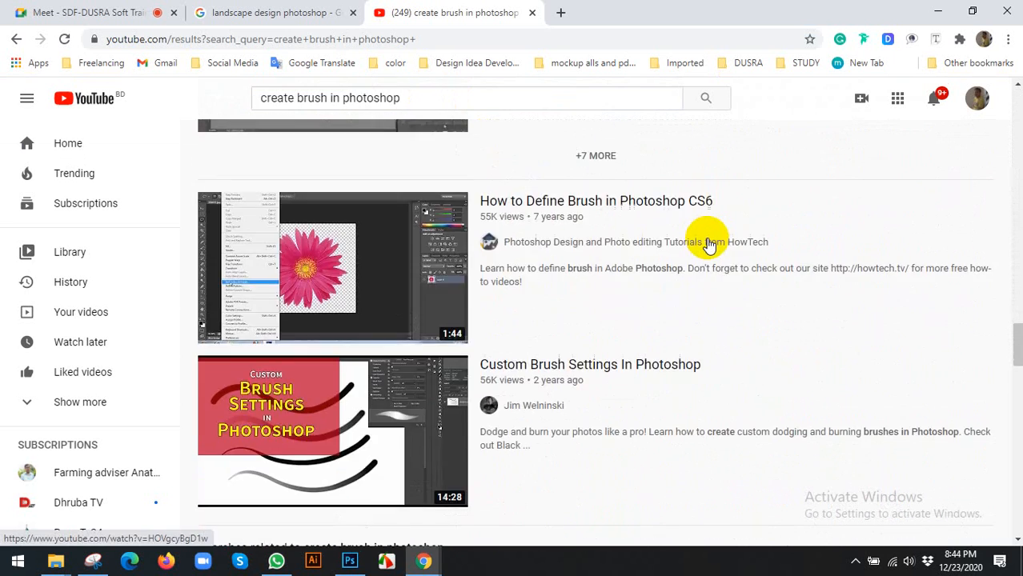
pyautogui.scroll(6, 709, 244)
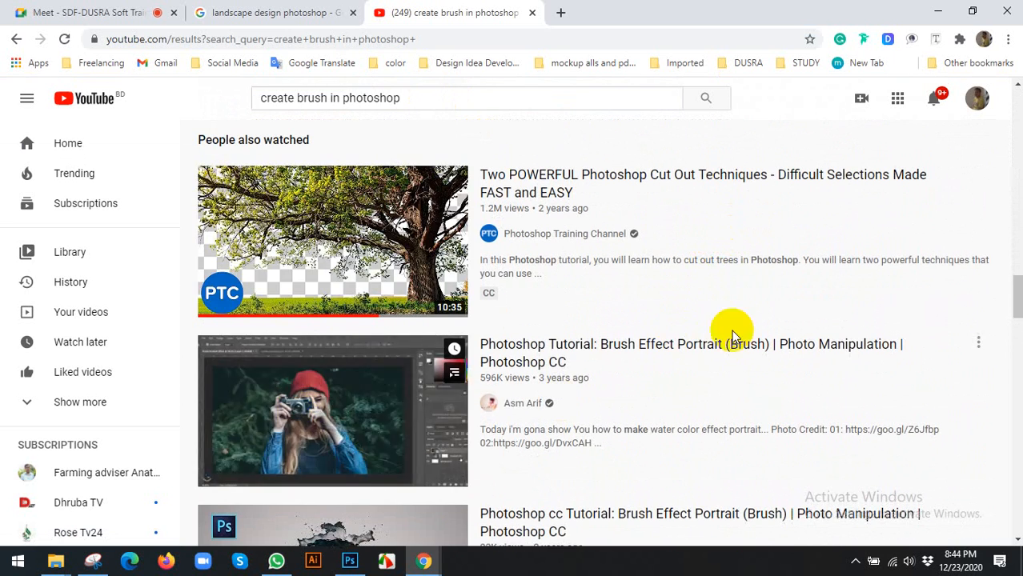
pyautogui.scroll(-3, 765, 321)
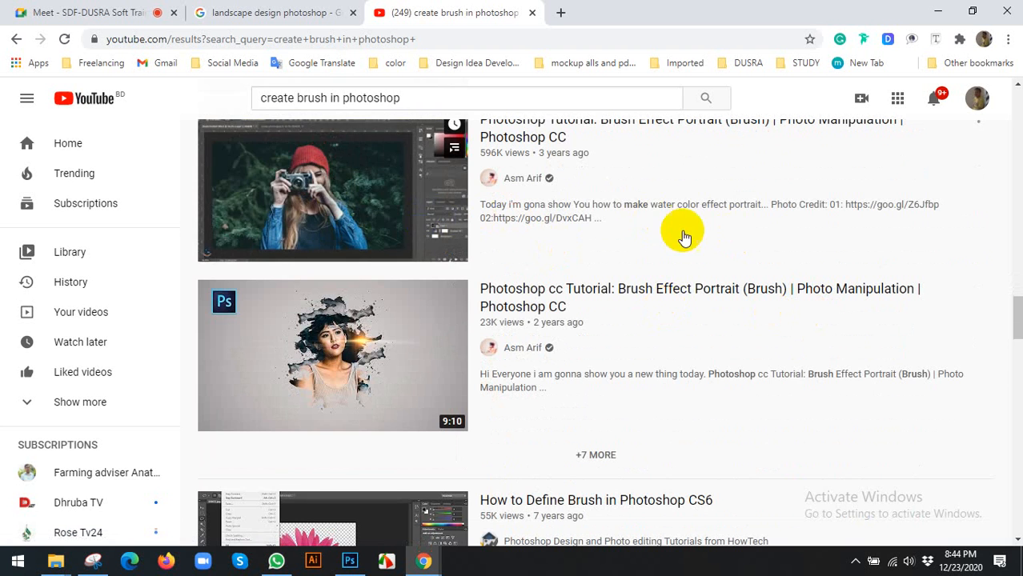
pyautogui.scroll(-4, 591, 237)
pyautogui.scroll(-5, 588, 237)
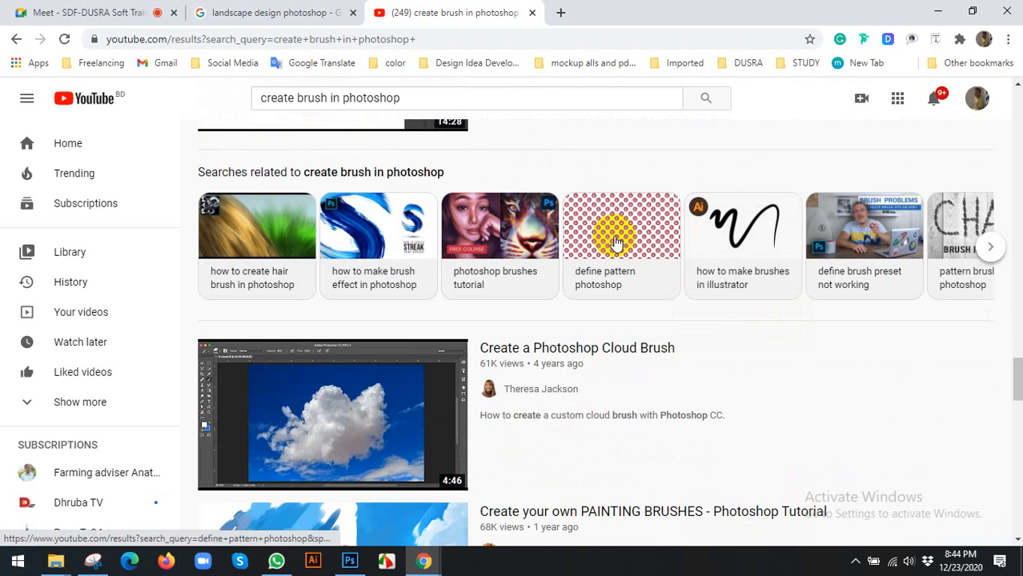
pyautogui.scroll(-1, 617, 244)
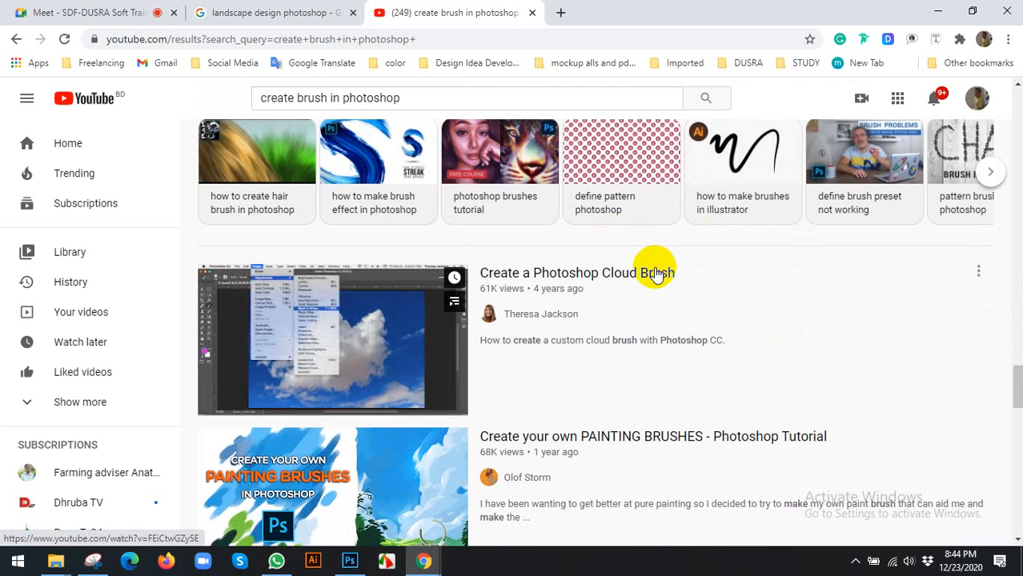
pyautogui.scroll(-7, 784, 358)
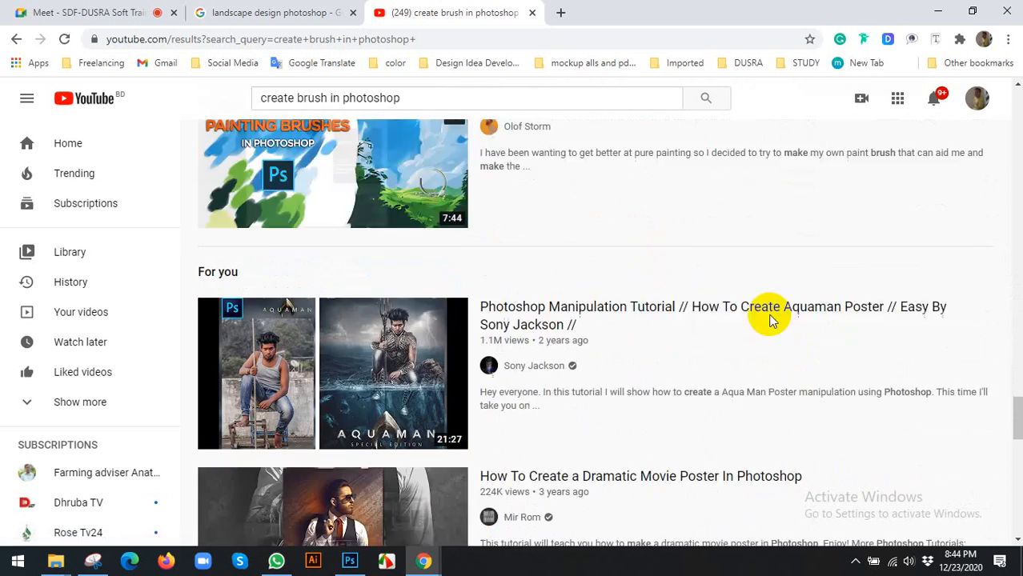
pyautogui.scroll(-12, 764, 312)
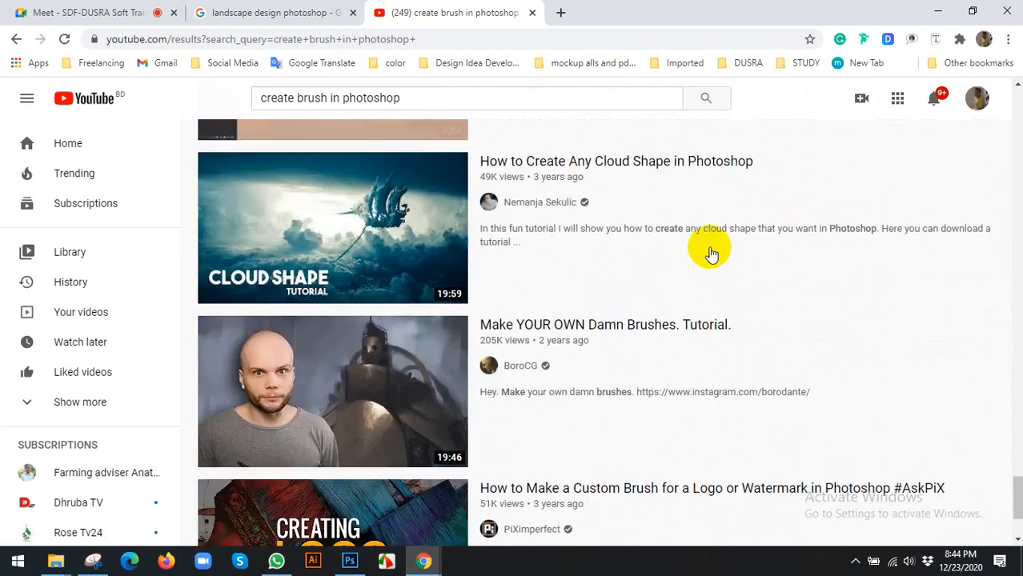
pyautogui.scroll(-13, 711, 254)
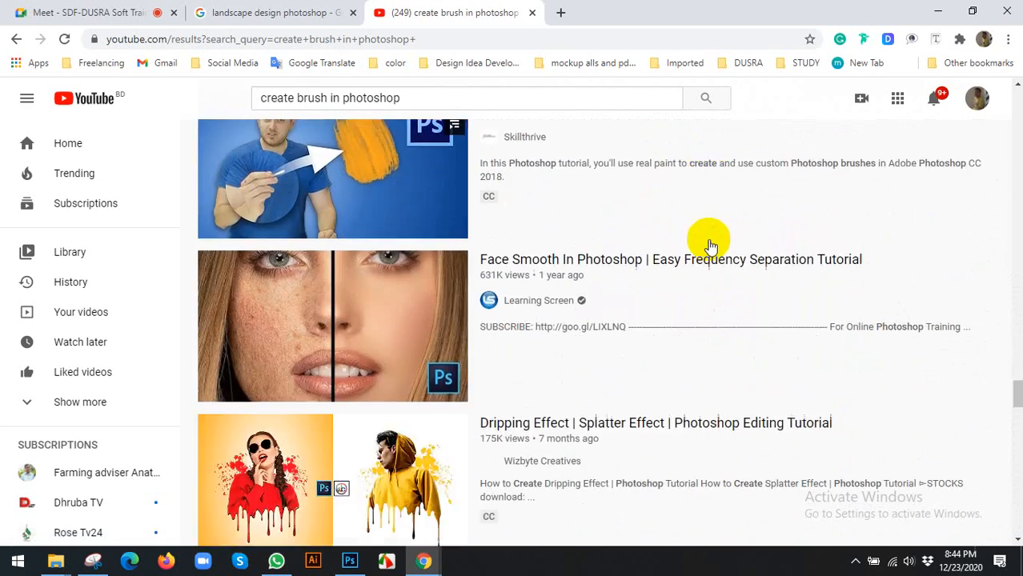
pyautogui.scroll(-5, 712, 246)
# Extend the YouTube search to "create brush in photoshop evato".
pyautogui.click(445, 96)
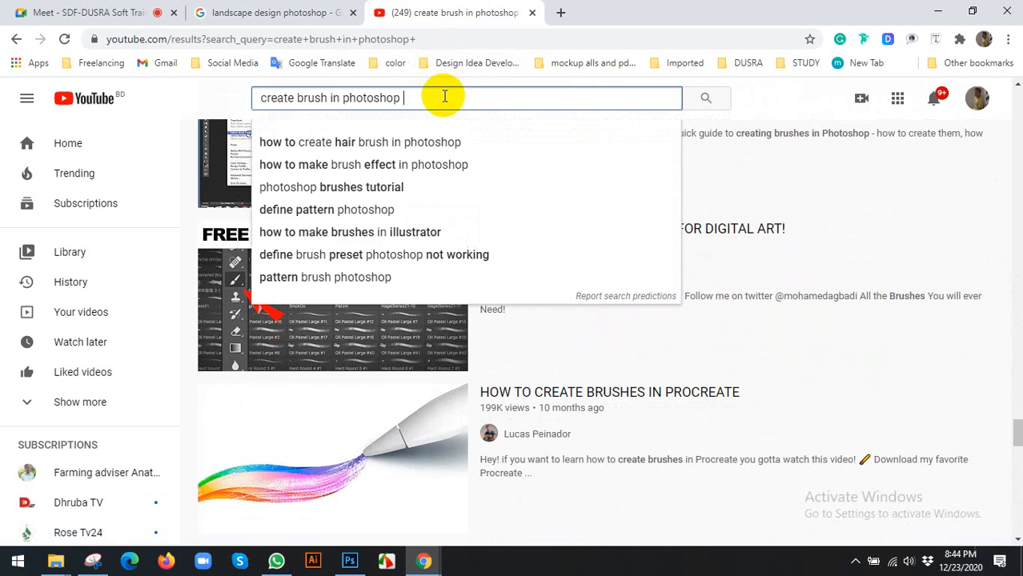
pyautogui.write('evato')
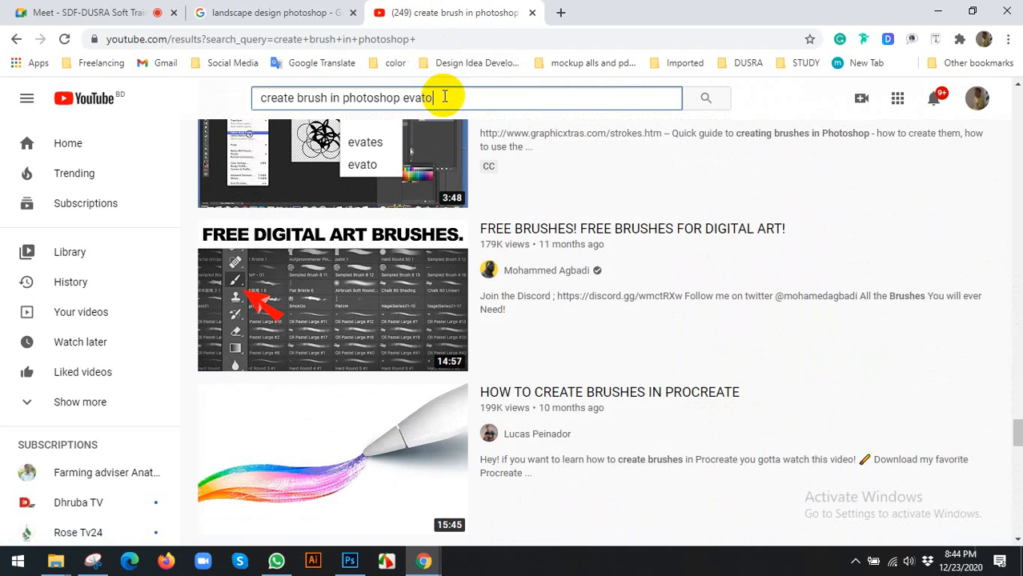
pyautogui.press('Return')
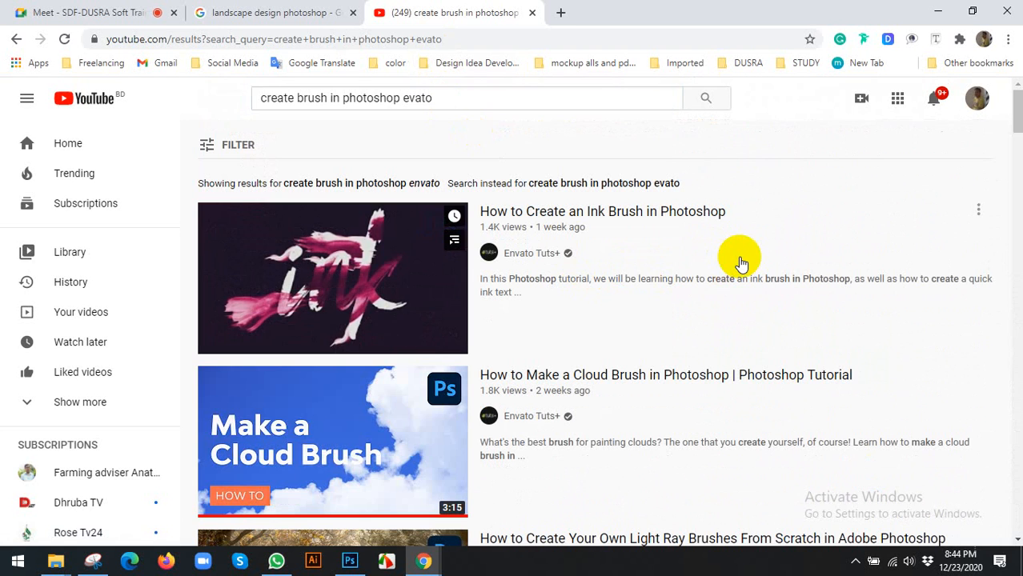
# Open the Envato Tuts+ video "How to Make a Cloud Brush in Photoshop" and play it unmuted in theater mode.
pyautogui.click(305, 454)
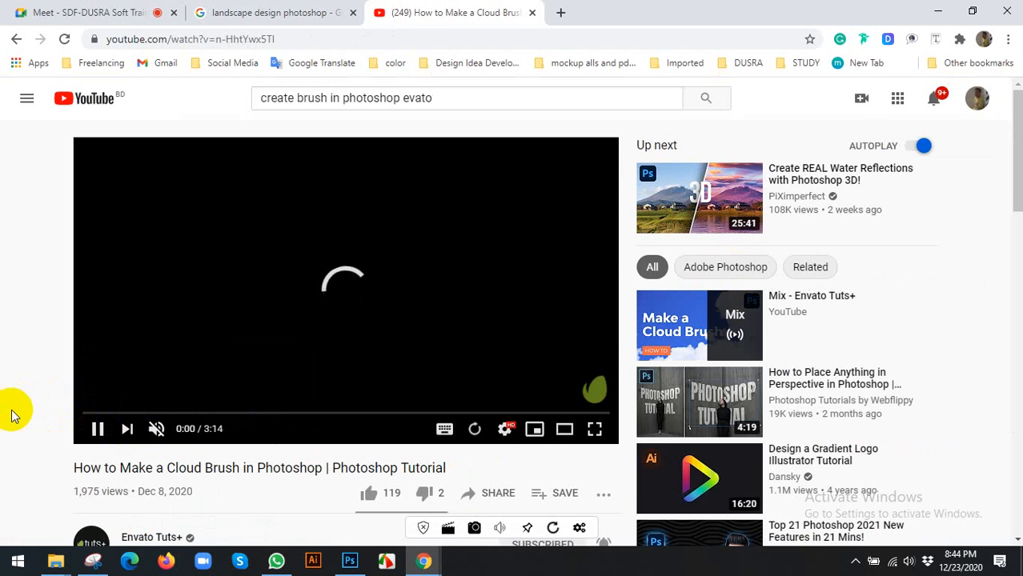
pyautogui.scroll(-3, 11, 414)
pyautogui.scroll(2, 11, 415)
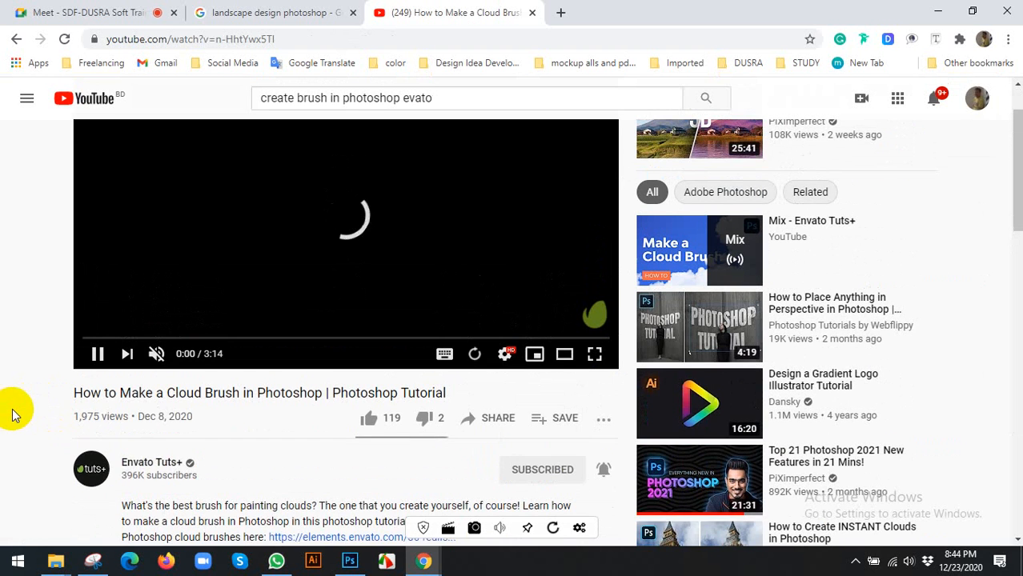
pyautogui.scroll(1, 12, 414)
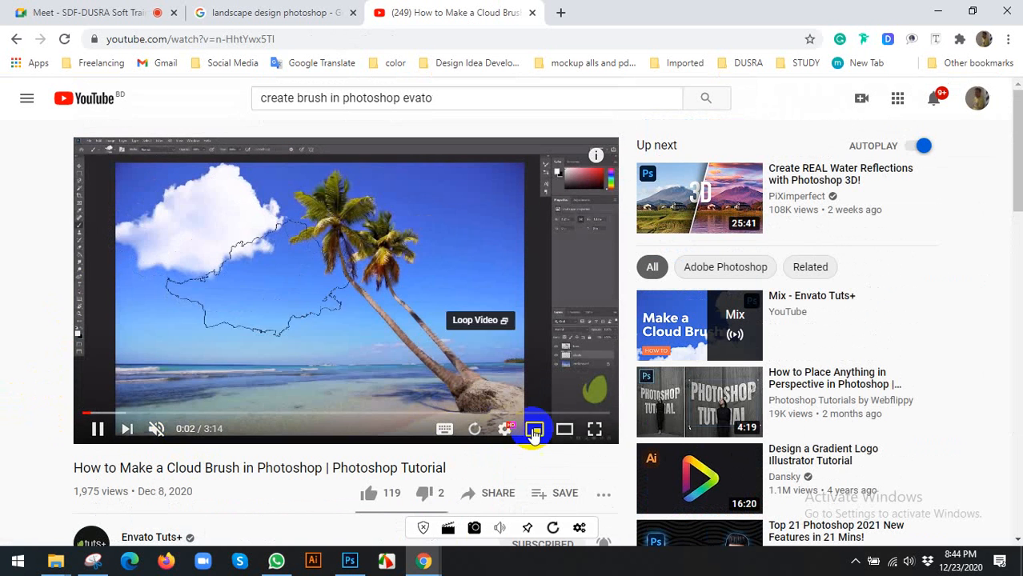
pyautogui.click(154, 432)
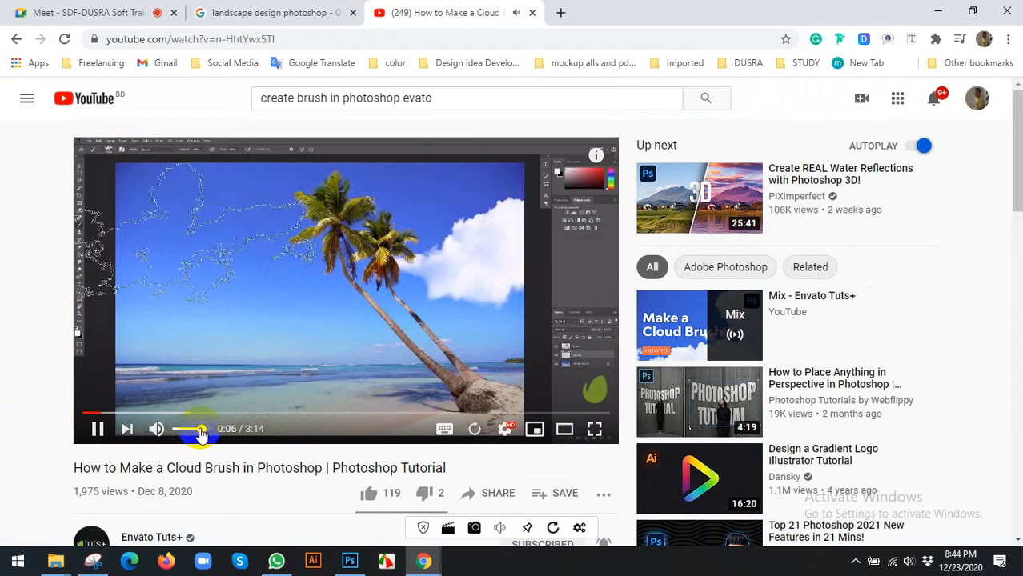
pyautogui.click(566, 433)
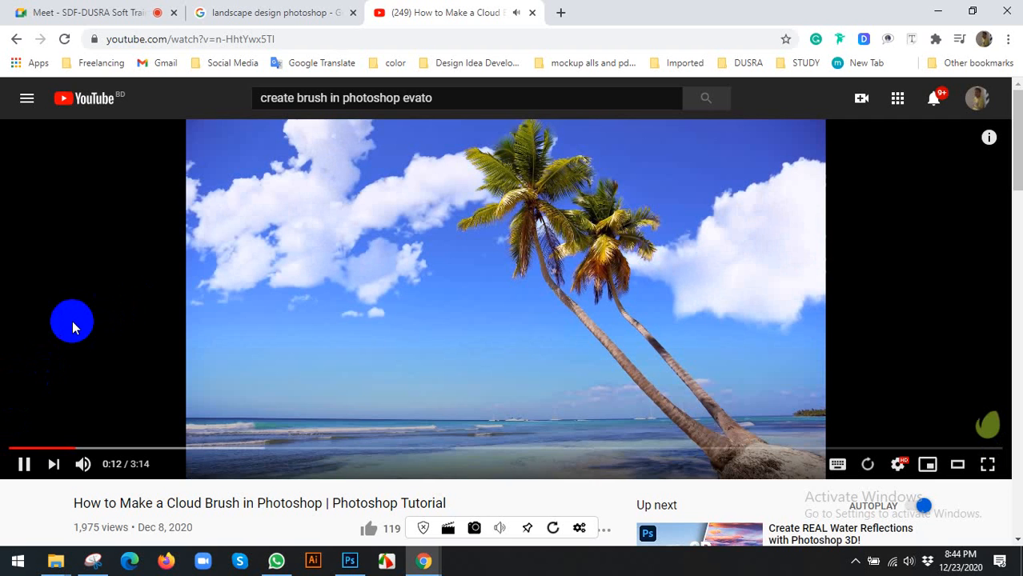
pyautogui.click(72, 327)
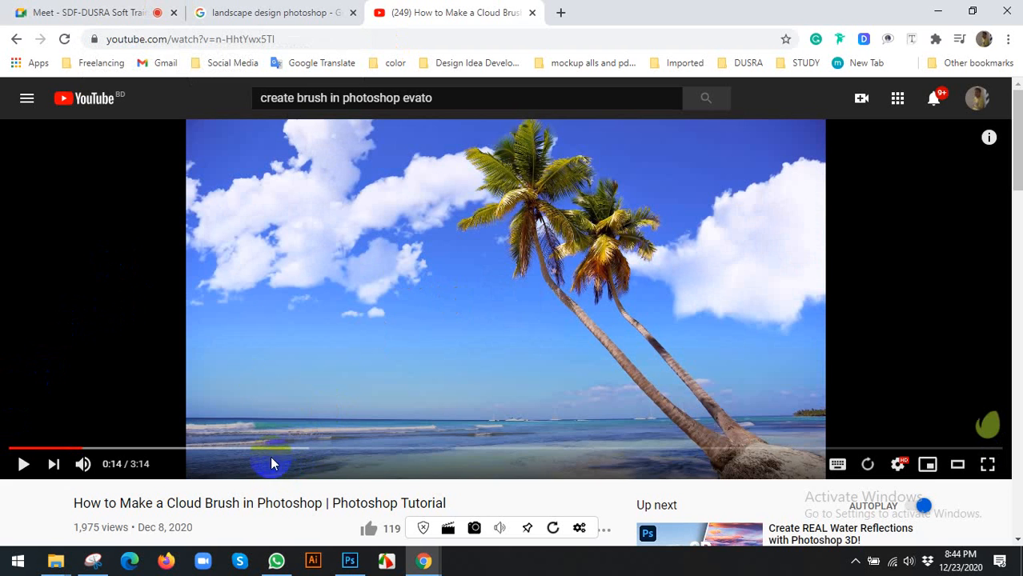
pyautogui.click(250, 325)
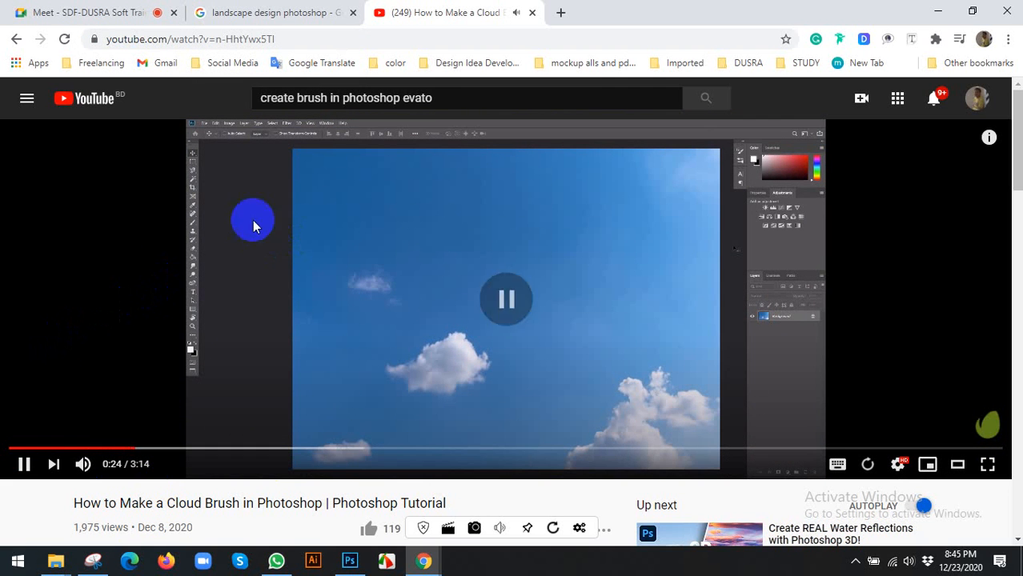
# Search Google for "cloud" in a new browser tab and show the image results.
pyautogui.click(558, 13)
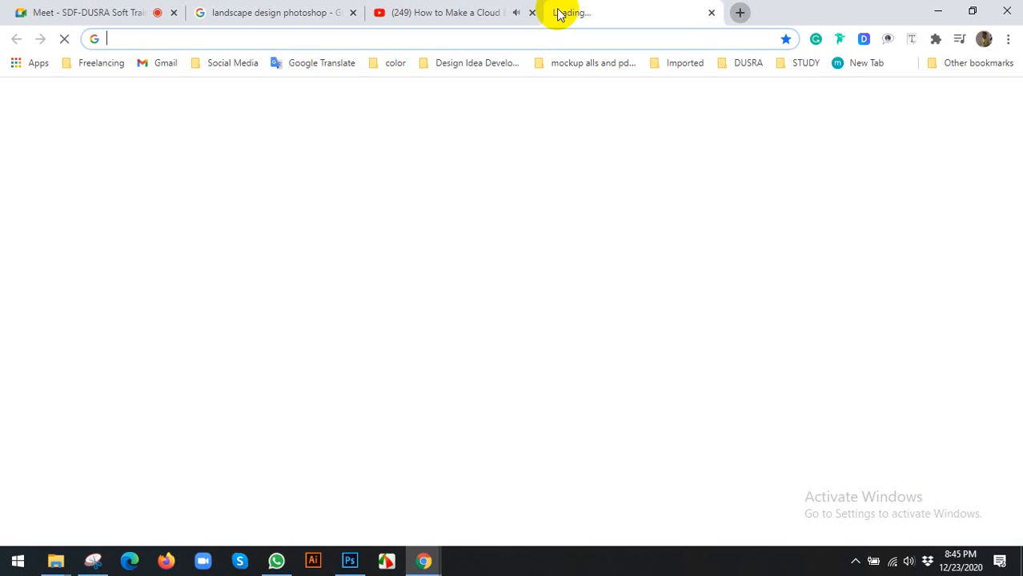
pyautogui.write('cloud')
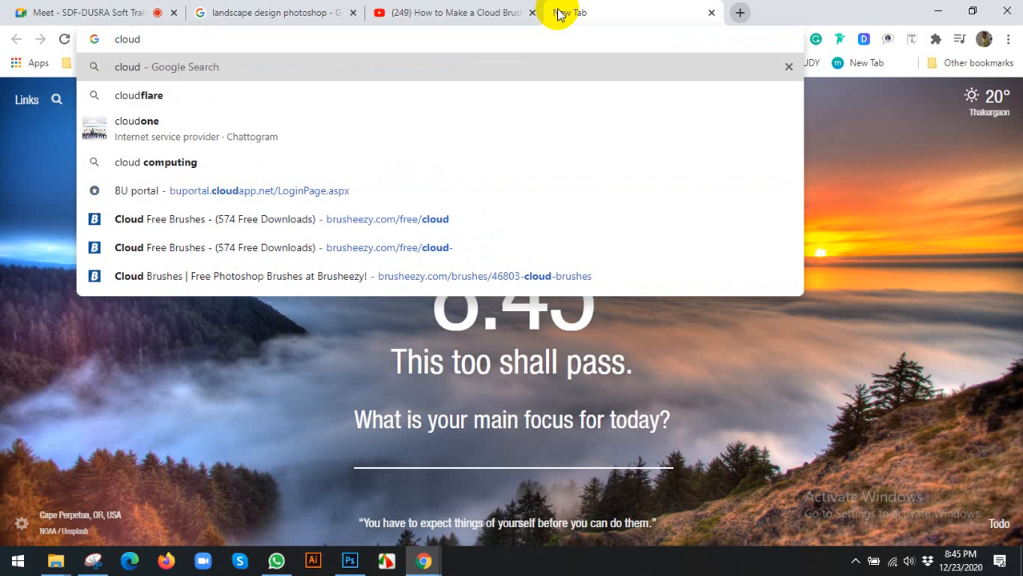
pyautogui.press('Return')
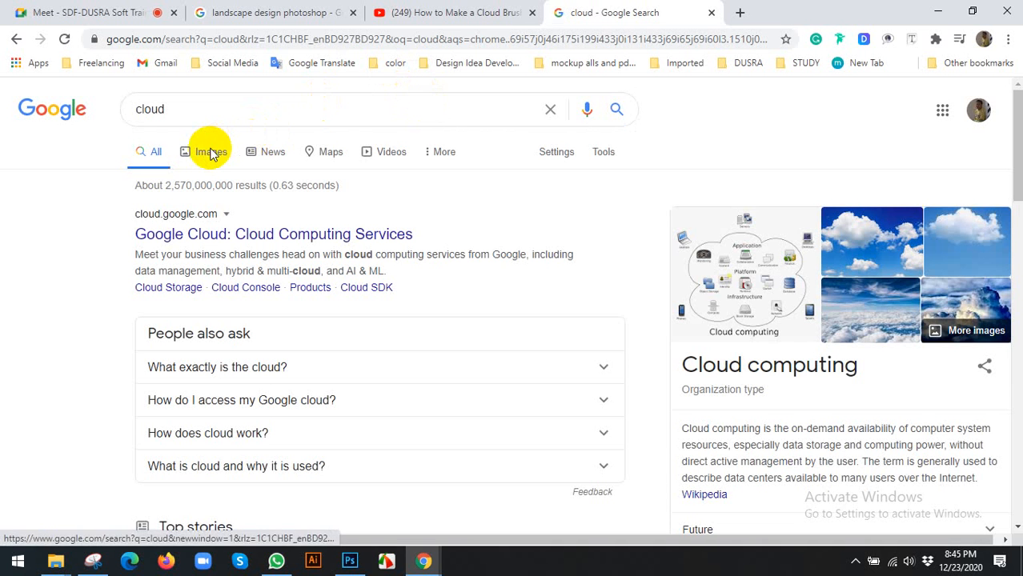
pyautogui.click(211, 151)
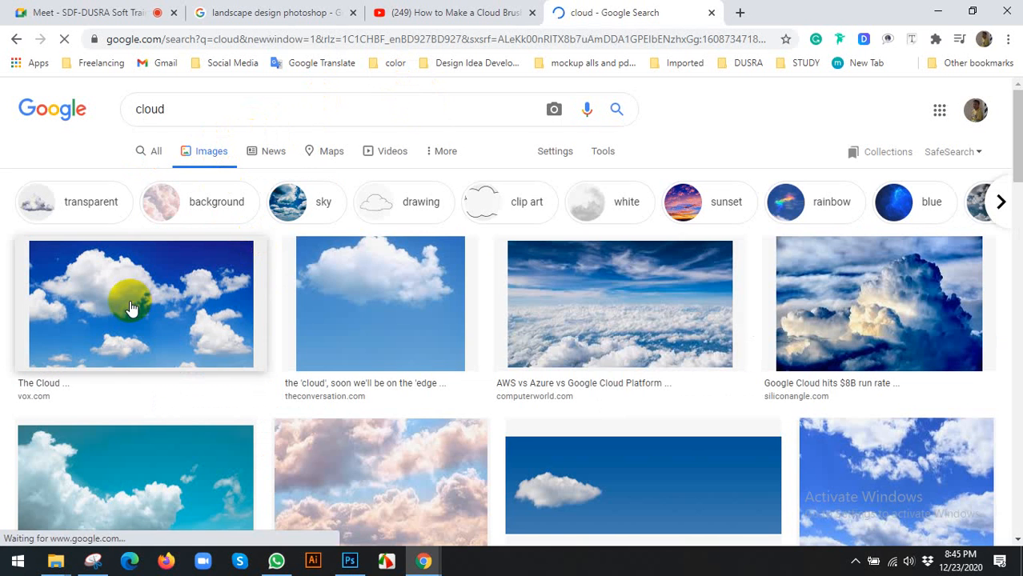
# Browse the Google image results for "cloud" and open the preview of the single white cloud photo from labs.sogeti.com.
pyautogui.scroll(-3, 228, 290)
pyautogui.scroll(3, 263, 269)
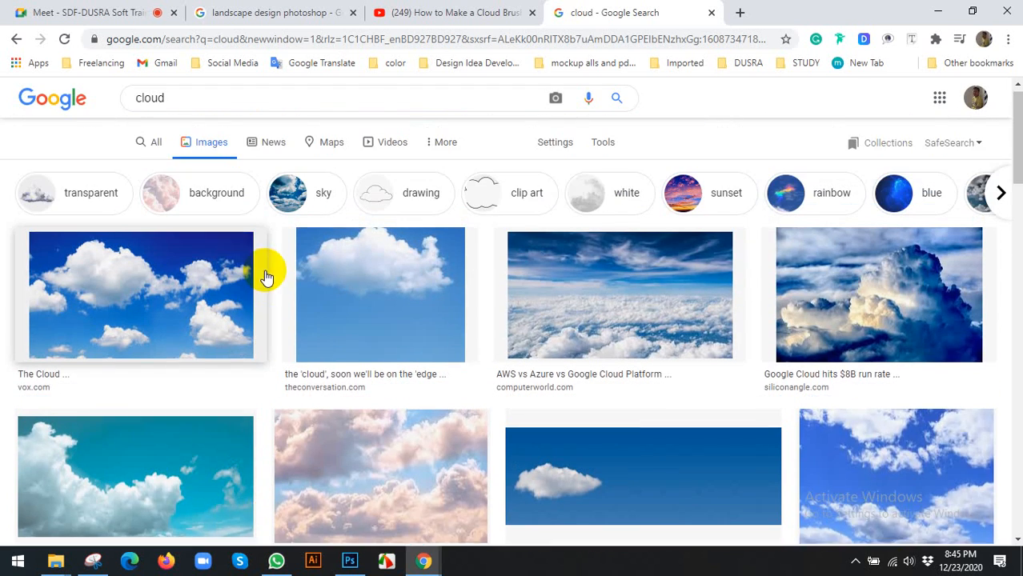
pyautogui.scroll(-5, 264, 290)
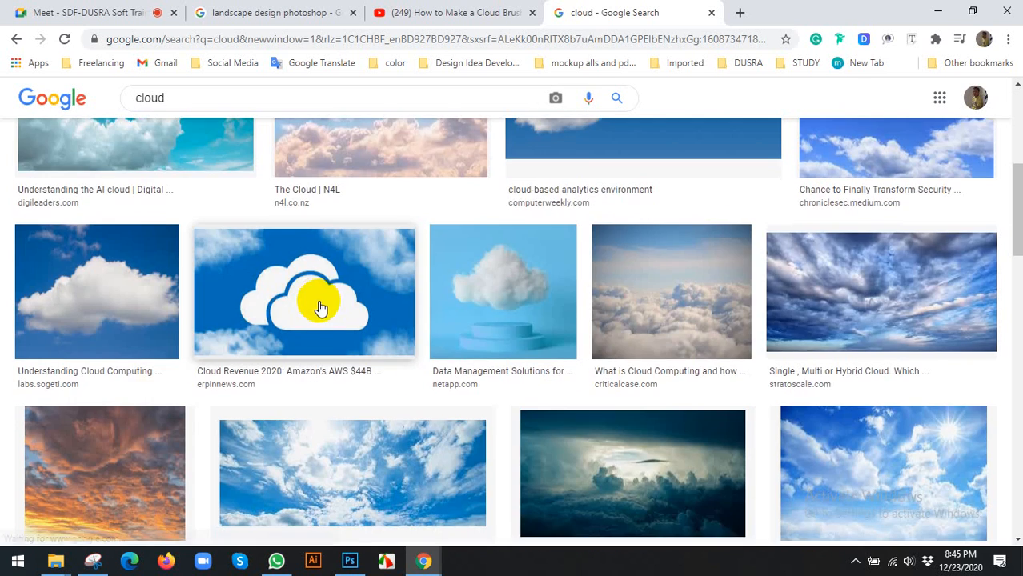
pyautogui.scroll(-4, 179, 301)
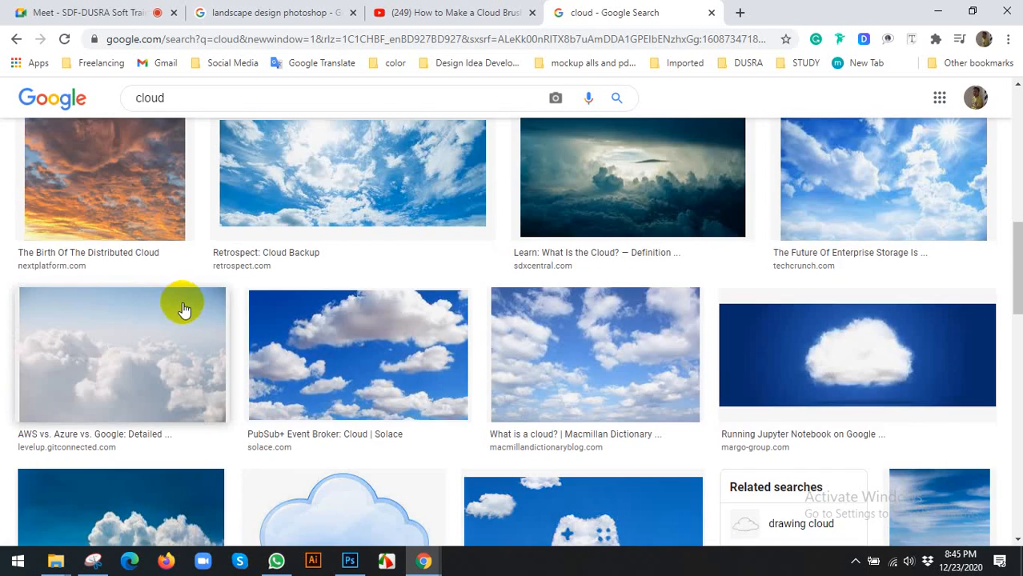
pyautogui.scroll(-1, 184, 309)
pyautogui.scroll(-5, 185, 313)
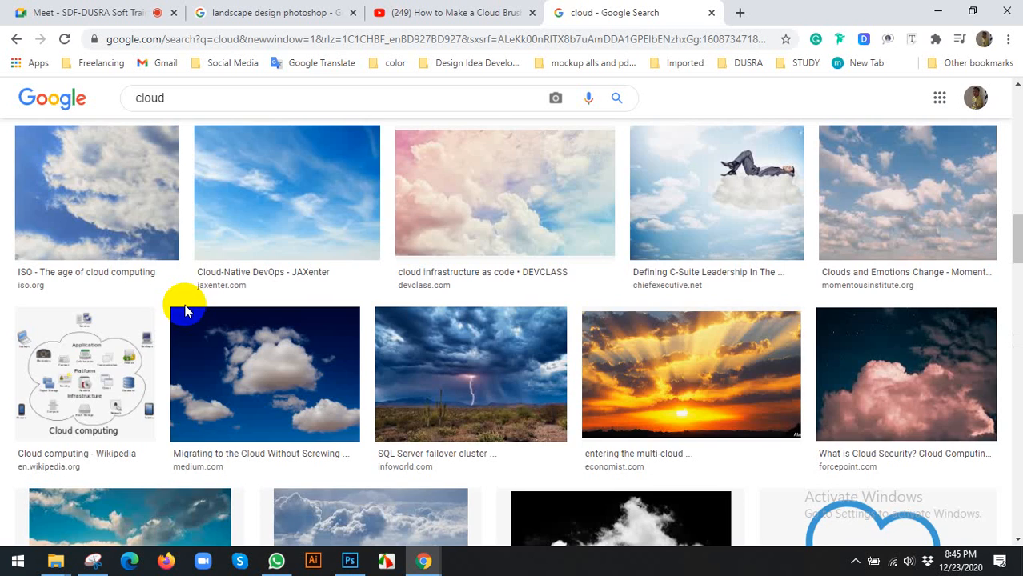
pyautogui.scroll(4, 188, 310)
pyautogui.scroll(4, 186, 309)
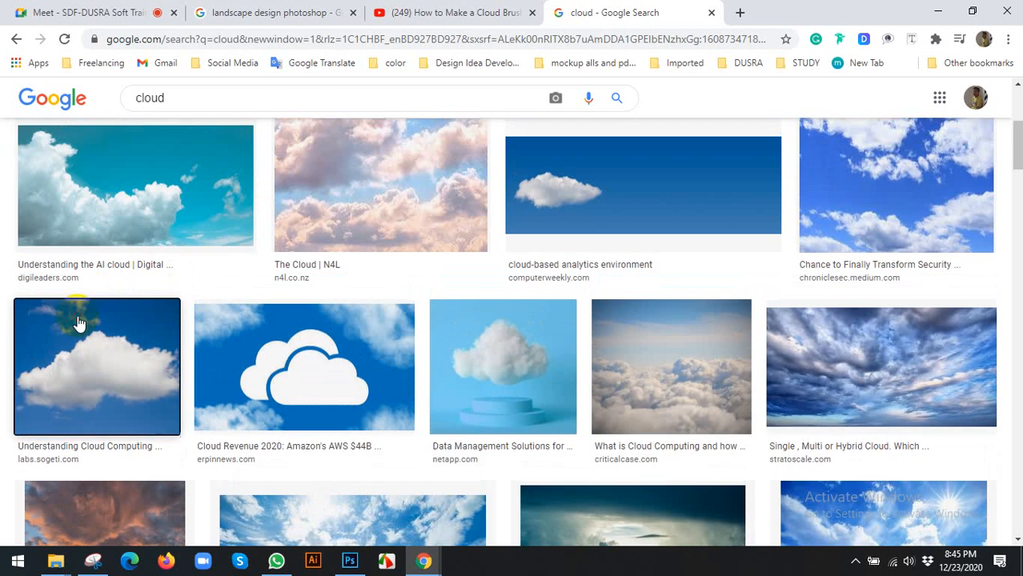
pyautogui.click(80, 320)
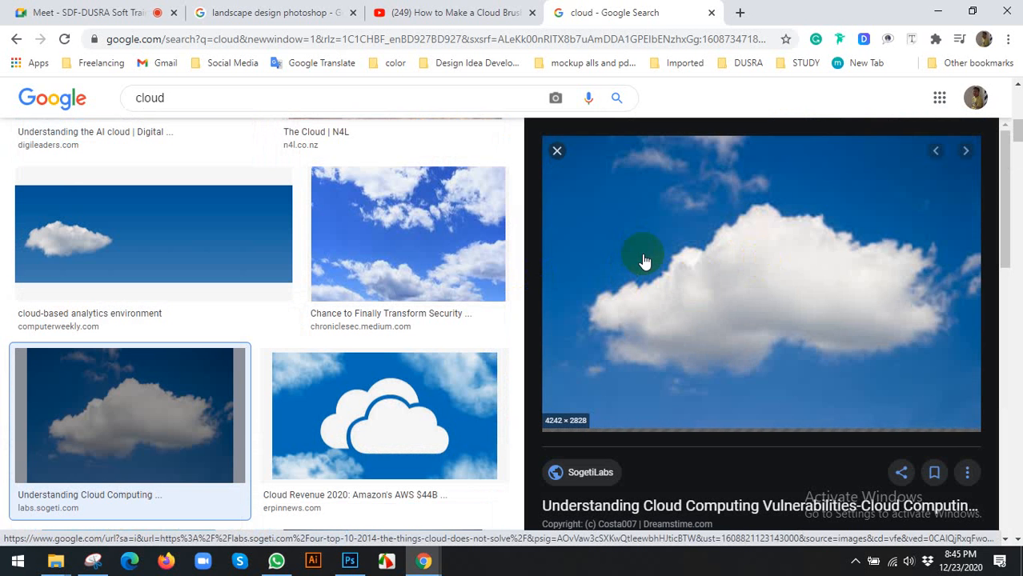
pyautogui.rightClick(645, 260)
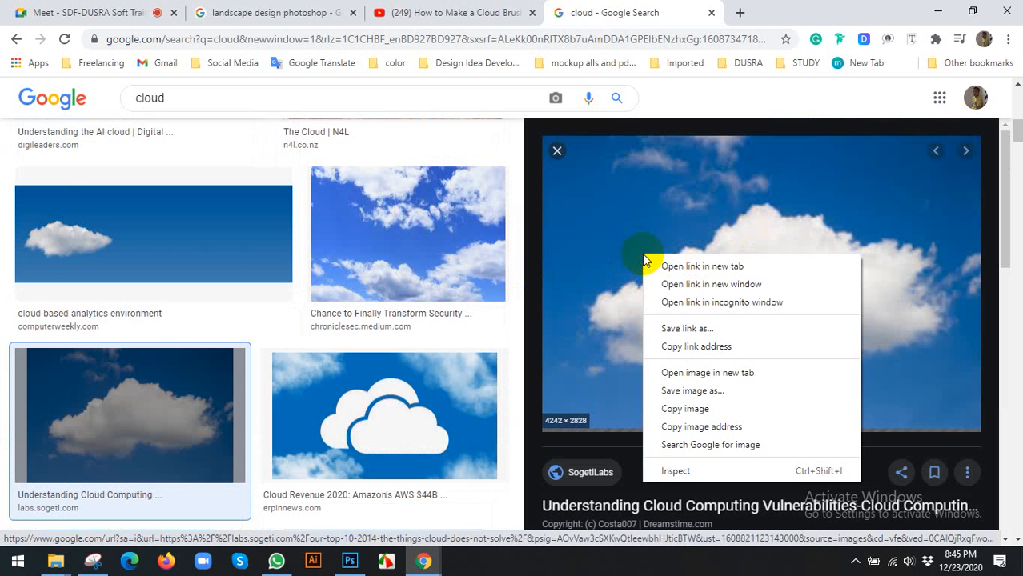
# Watch the YouTube cloud brush tutorial in full screen and pause it at 0:43, on the Black & White adjustment layer.
pyautogui.click(615, 10)
pyautogui.click(450, 9)
pyautogui.doubleClick(383, 269)
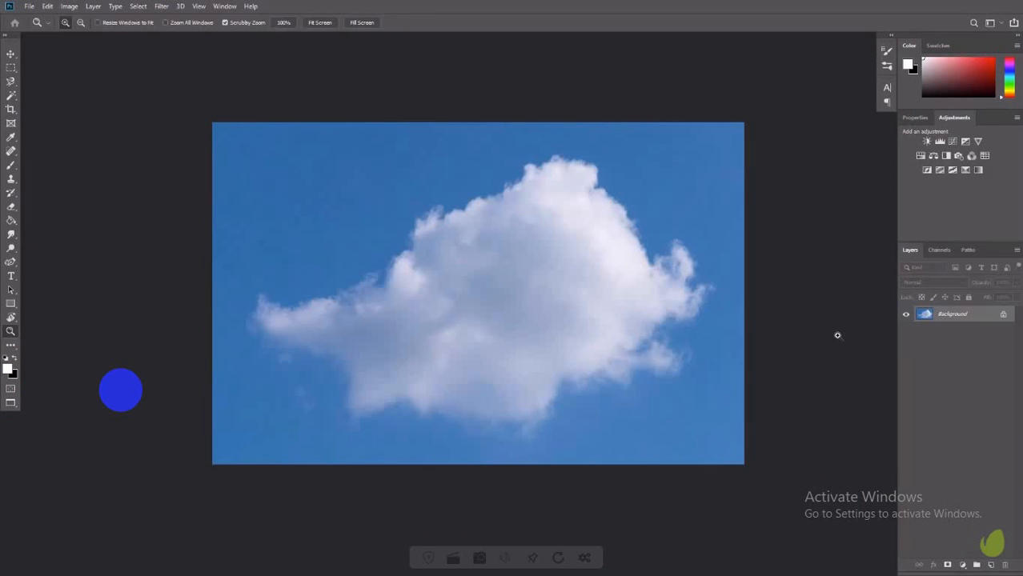
pyautogui.moveTo(127, 392)
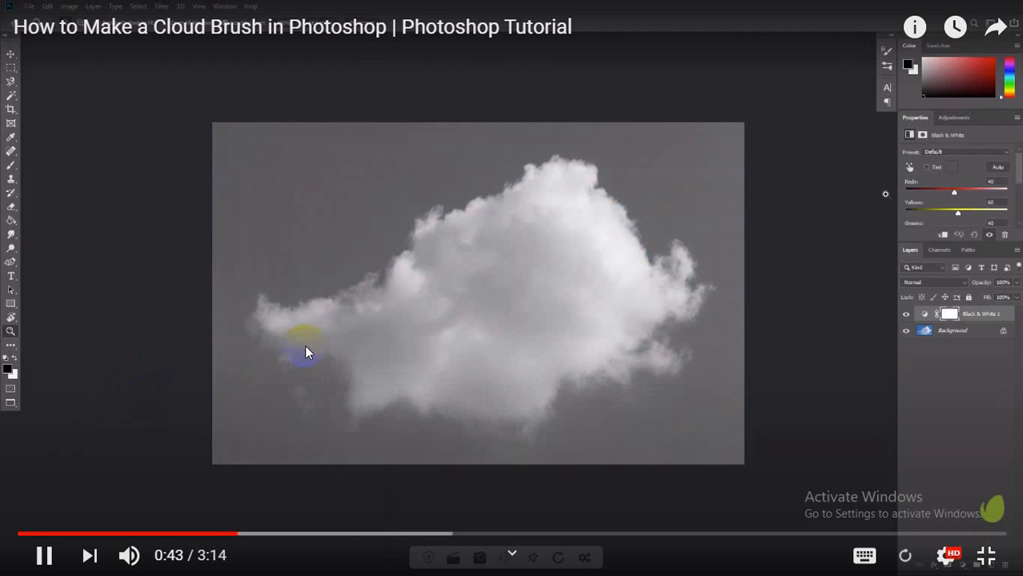
pyautogui.click(304, 345)
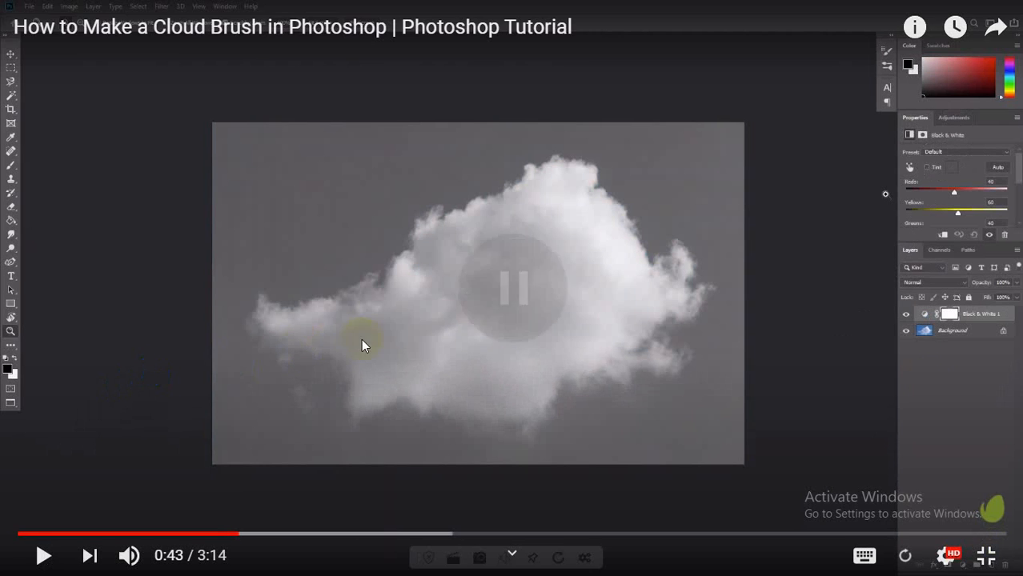
pyautogui.click(997, 571)
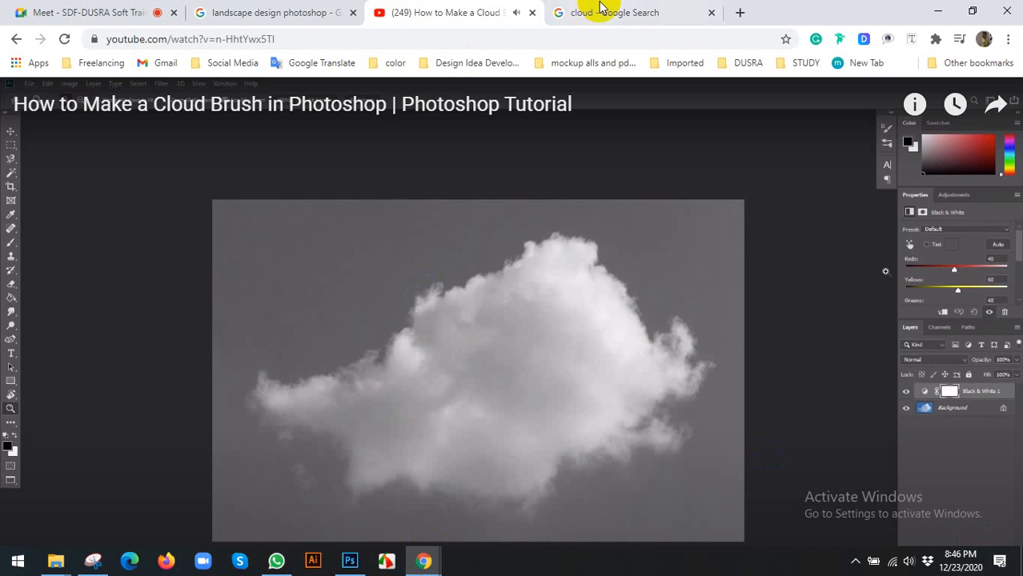
# Review the cloud photo preview again and check the participant list of the Google Meet call.
pyautogui.click(602, 10)
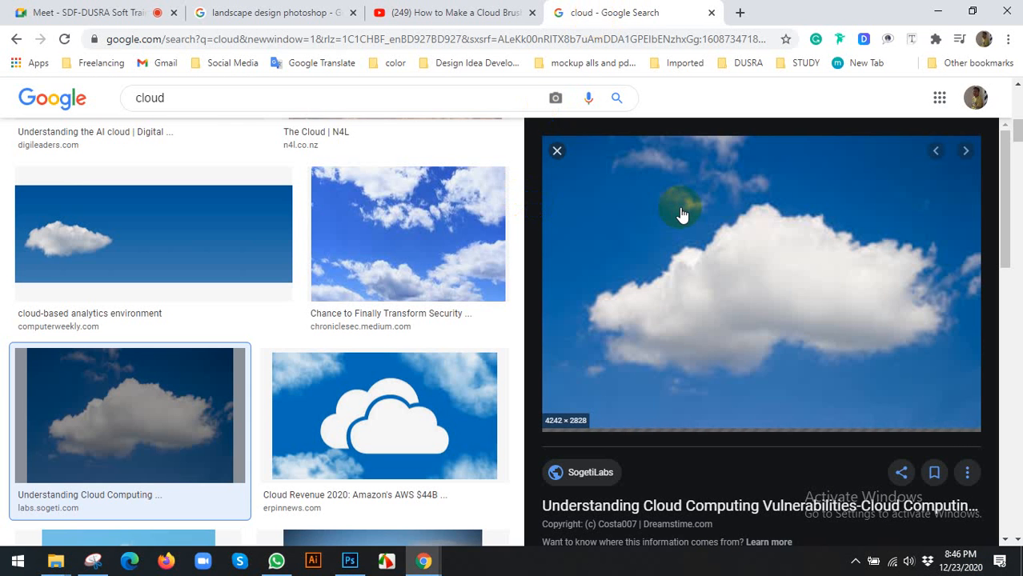
pyautogui.scroll(-4, 715, 232)
pyautogui.scroll(5, 766, 328)
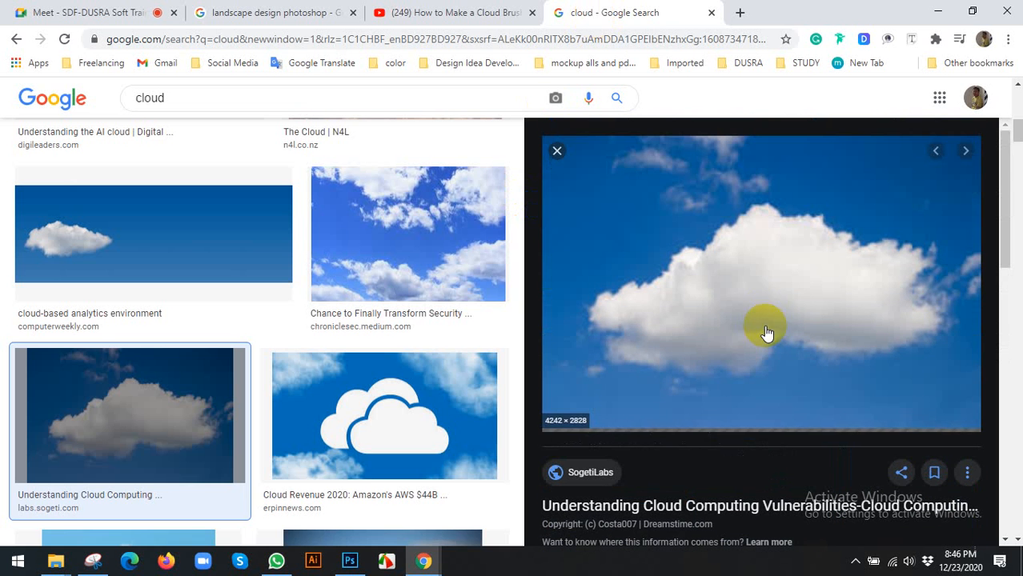
pyautogui.click(132, 11)
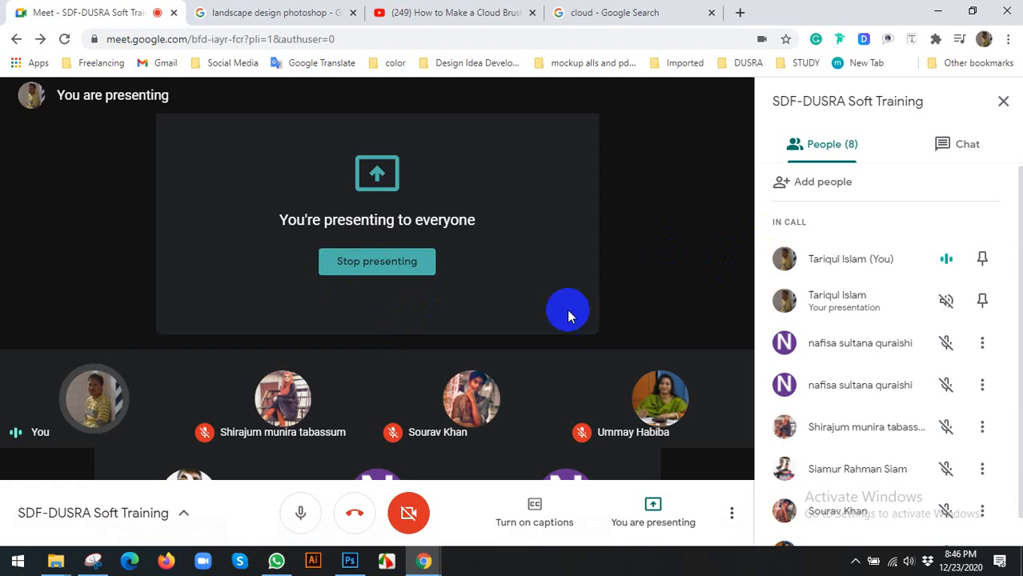
pyautogui.scroll(-1, 907, 339)
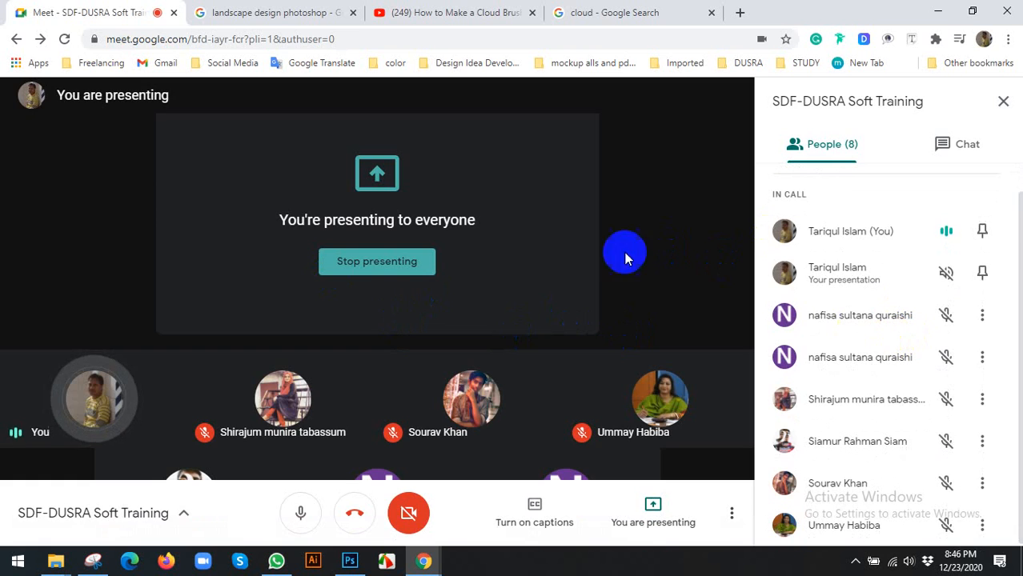
# Look through the Google image results for "landscape design photoshop" for example designs.
pyautogui.click(276, 11)
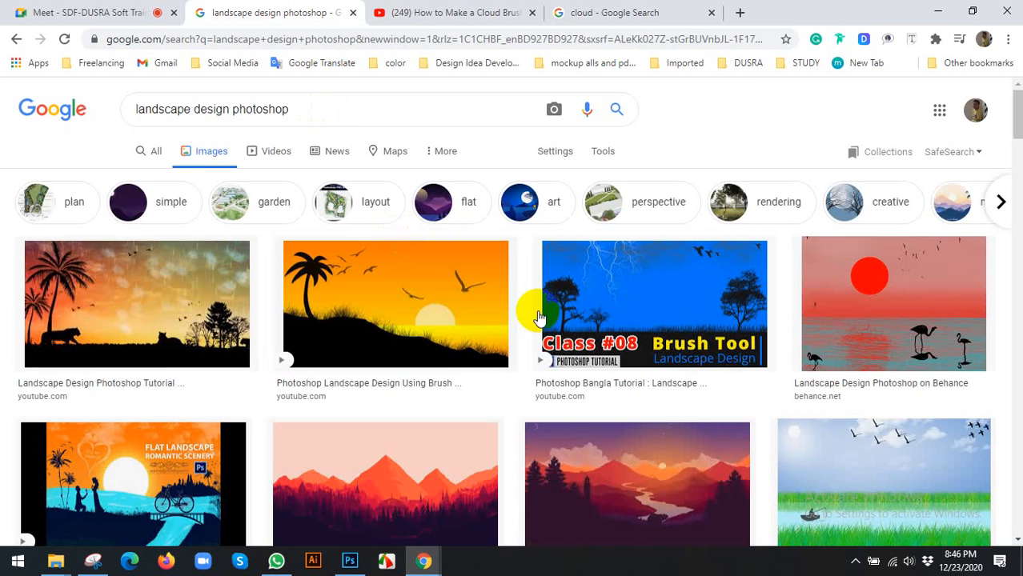
pyautogui.scroll(-6, 538, 316)
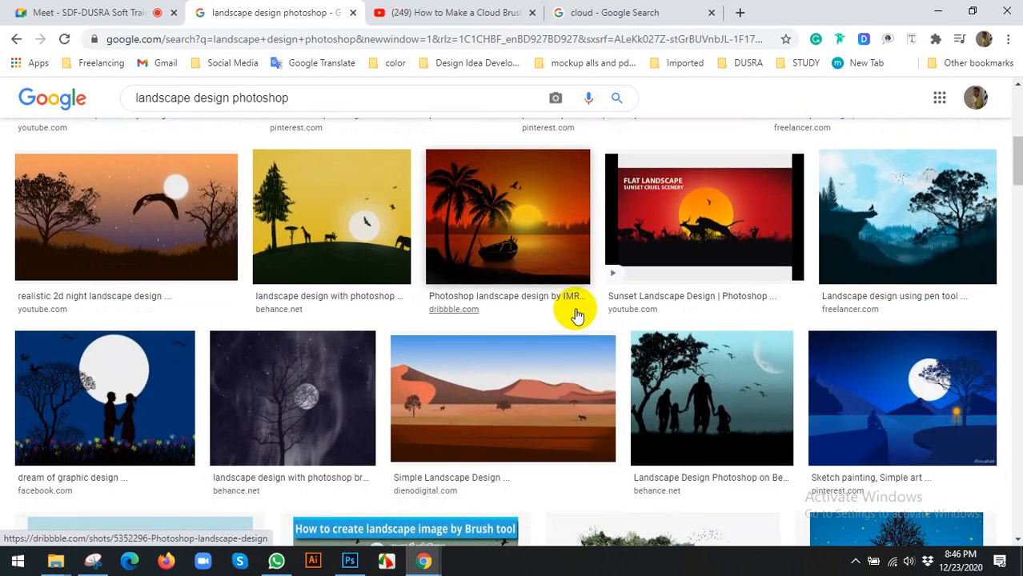
pyautogui.scroll(-5, 577, 316)
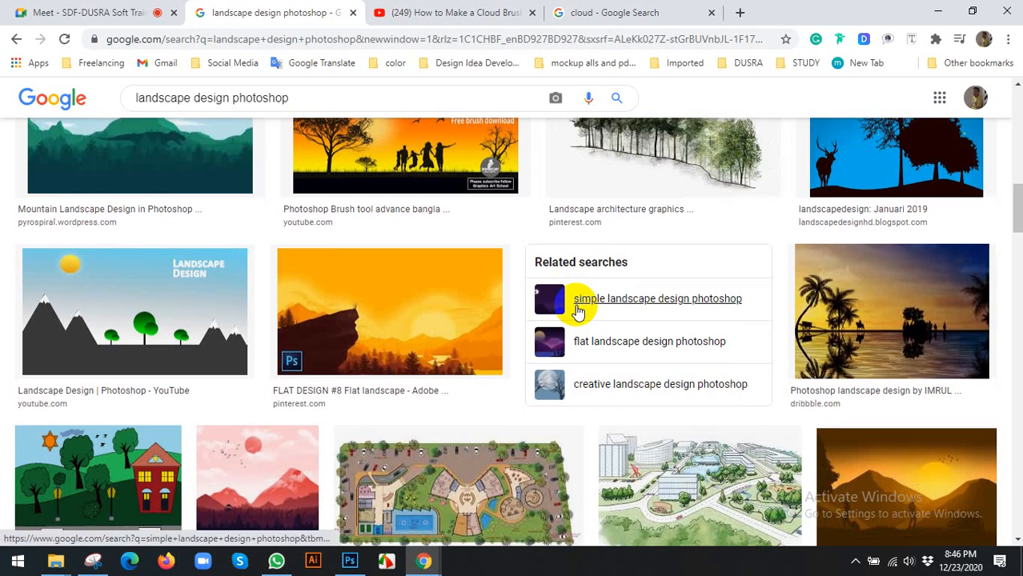
pyautogui.scroll(-10, 578, 310)
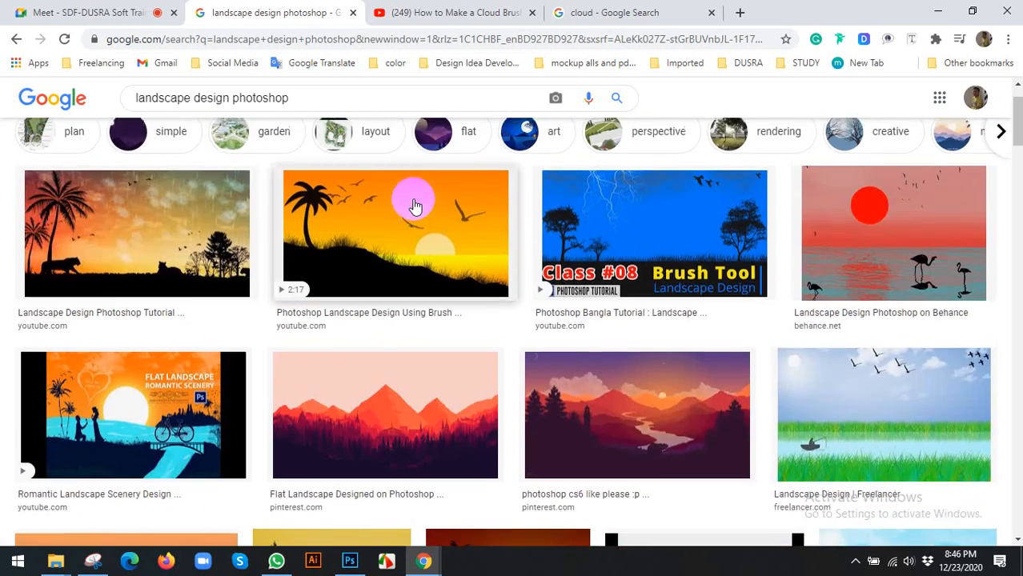
# Return to the cloud image search and preview two related images, ending with "The things Cloud does not solve" from SogetiLabs.
pyautogui.click(416, 9)
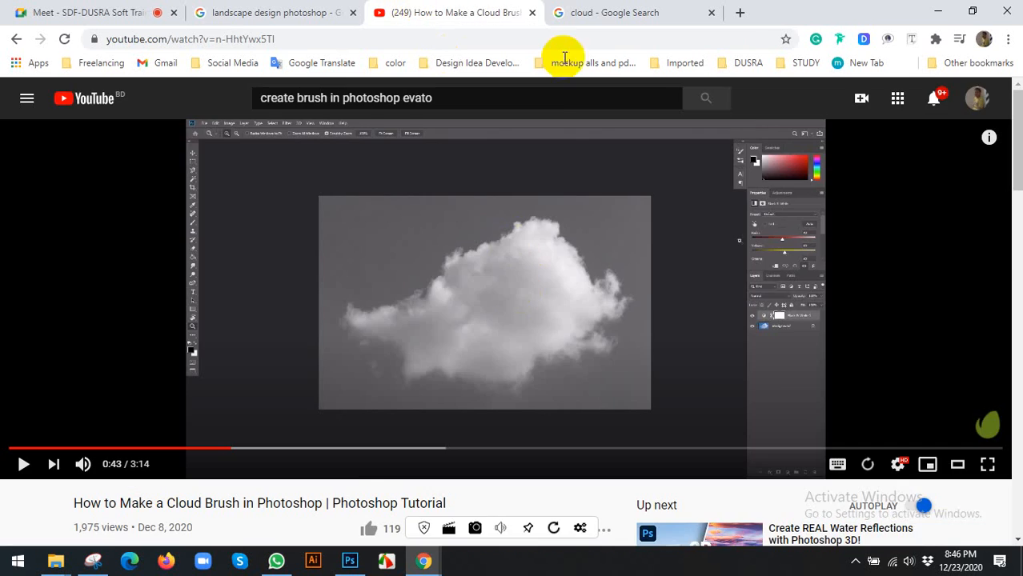
pyautogui.click(591, 12)
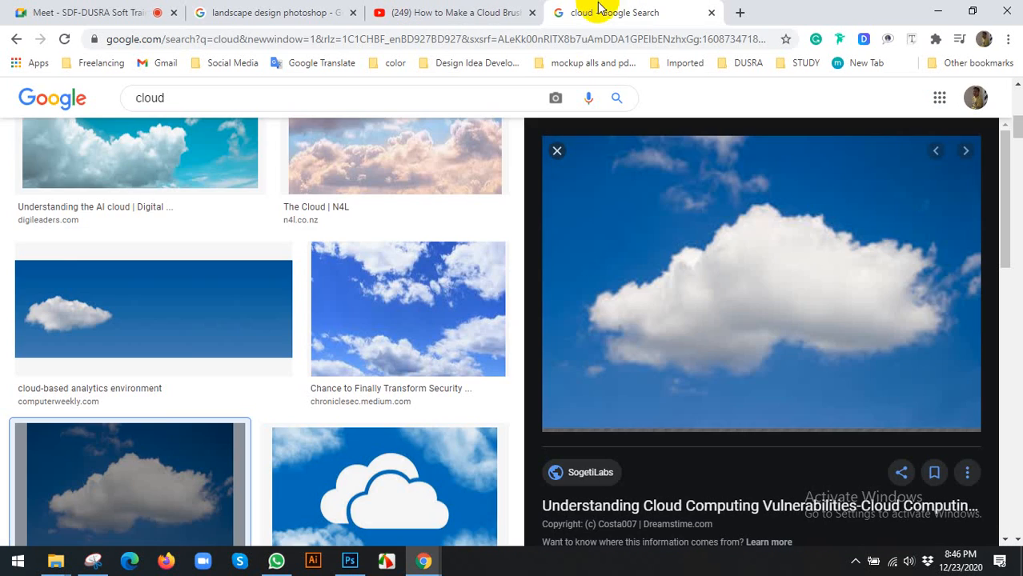
pyautogui.scroll(-3, 673, 280)
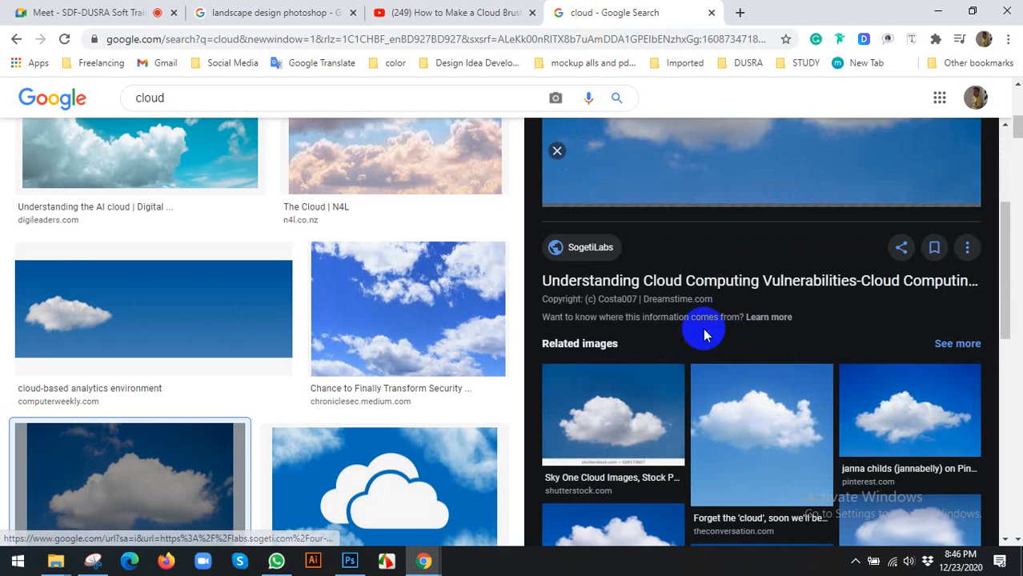
pyautogui.click(915, 331)
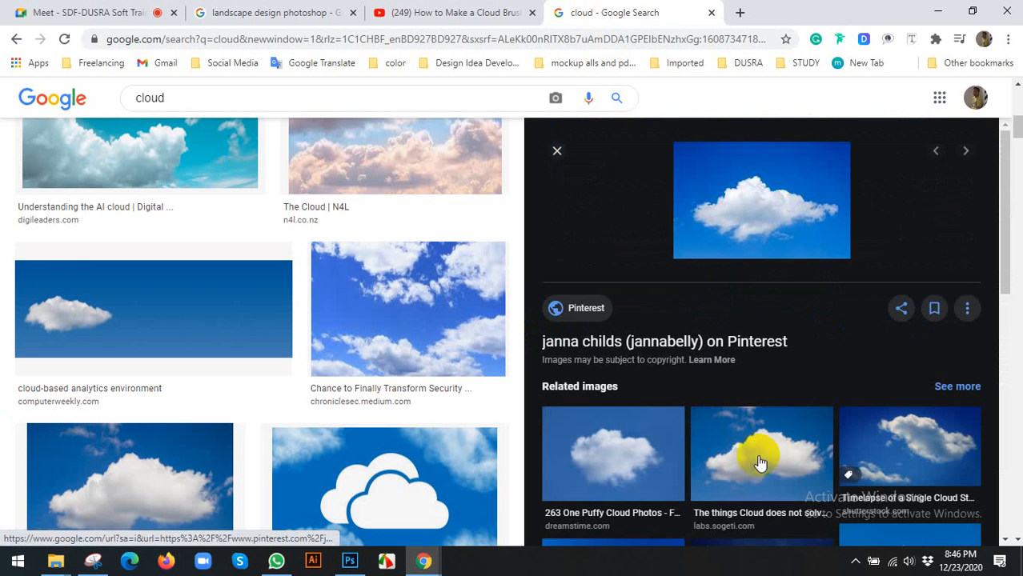
pyautogui.click(761, 463)
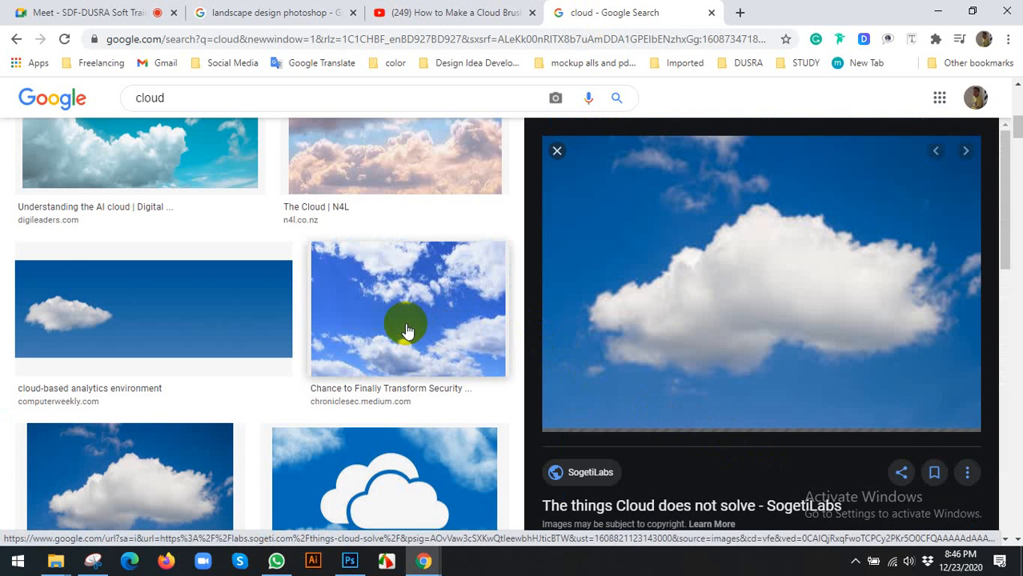
pyautogui.click(409, 6)
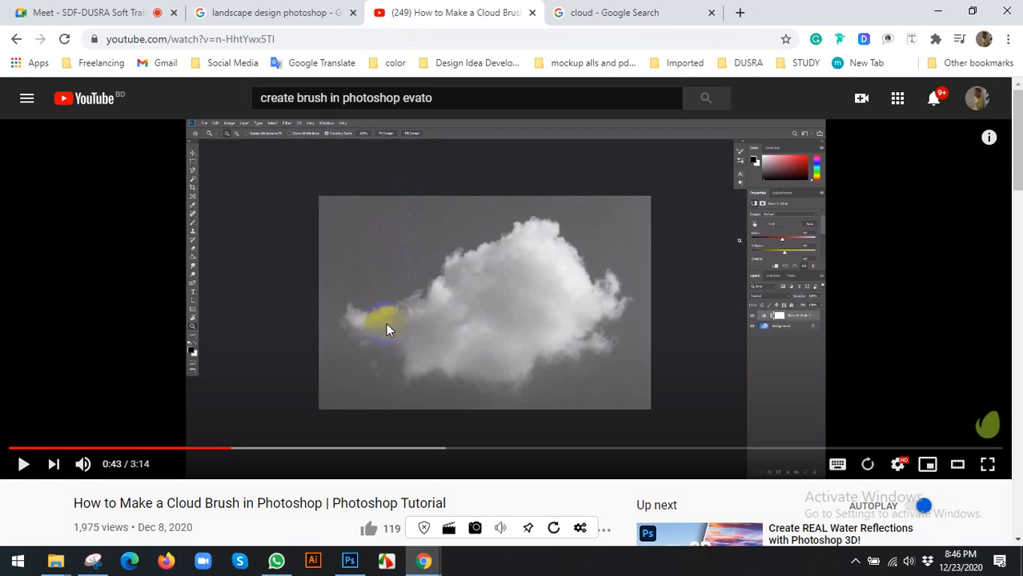
pyautogui.click(132, 12)
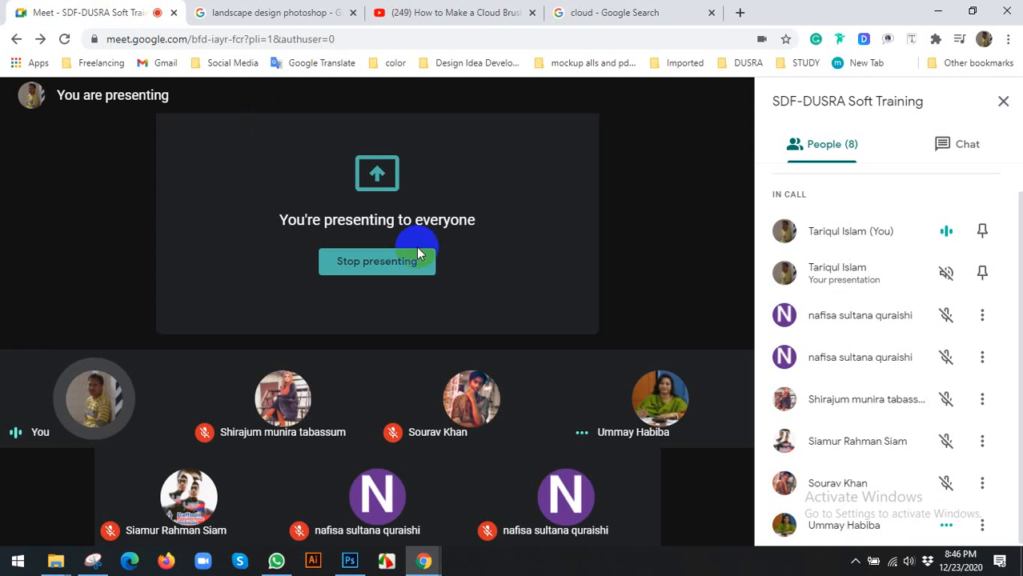
pyautogui.click(481, 11)
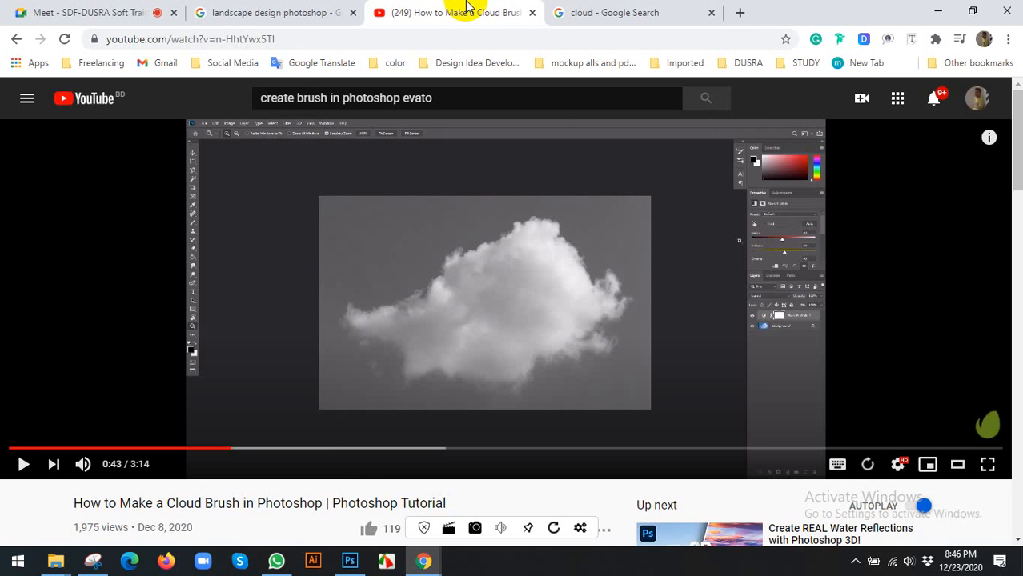
pyautogui.click(641, 12)
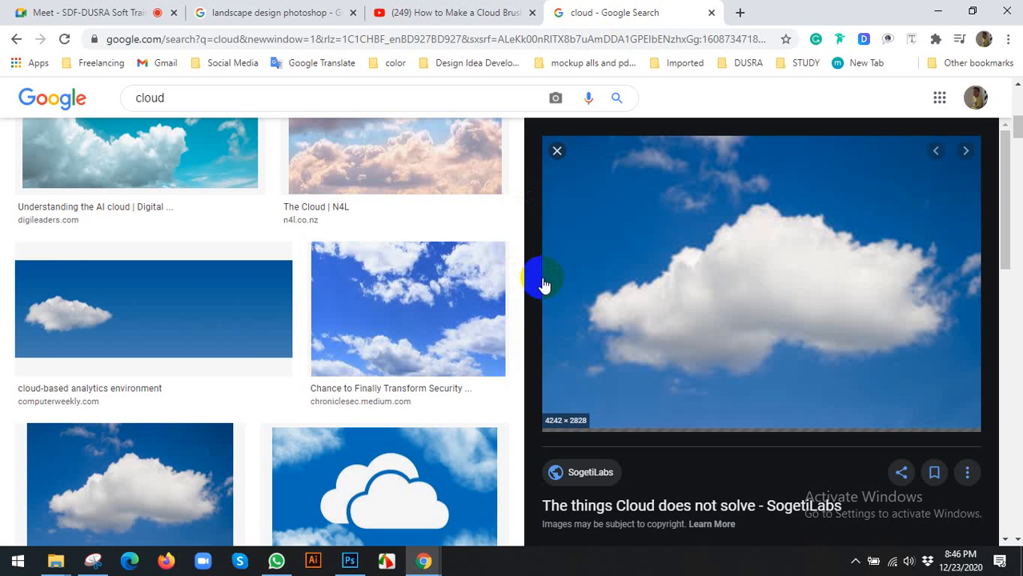
# Switch to Photoshop and create a new white 1200 × 720 pixel RGB document at 72 pixels/inch.
pyautogui.click(349, 560)
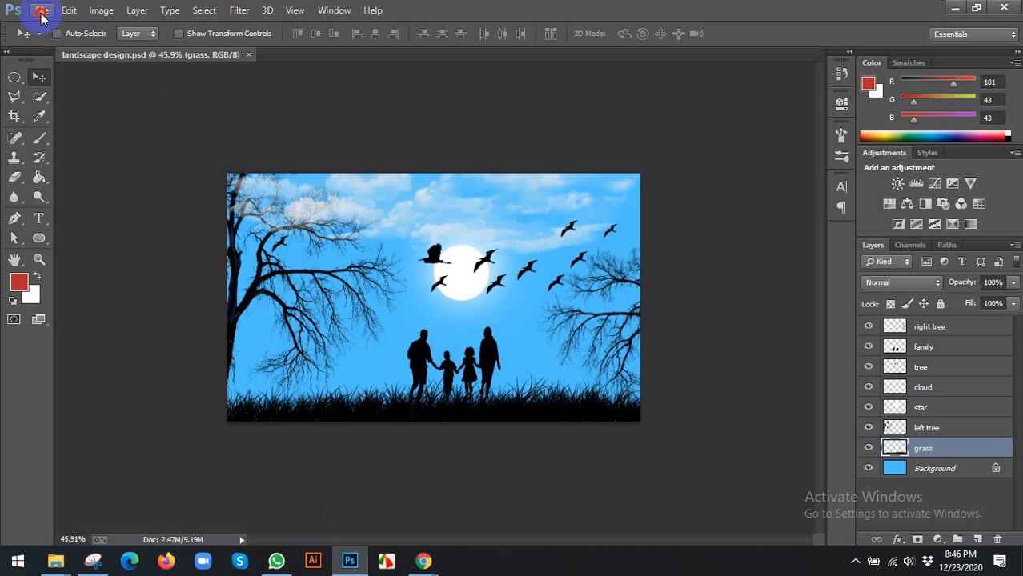
pyautogui.click(42, 11)
pyautogui.click(40, 25)
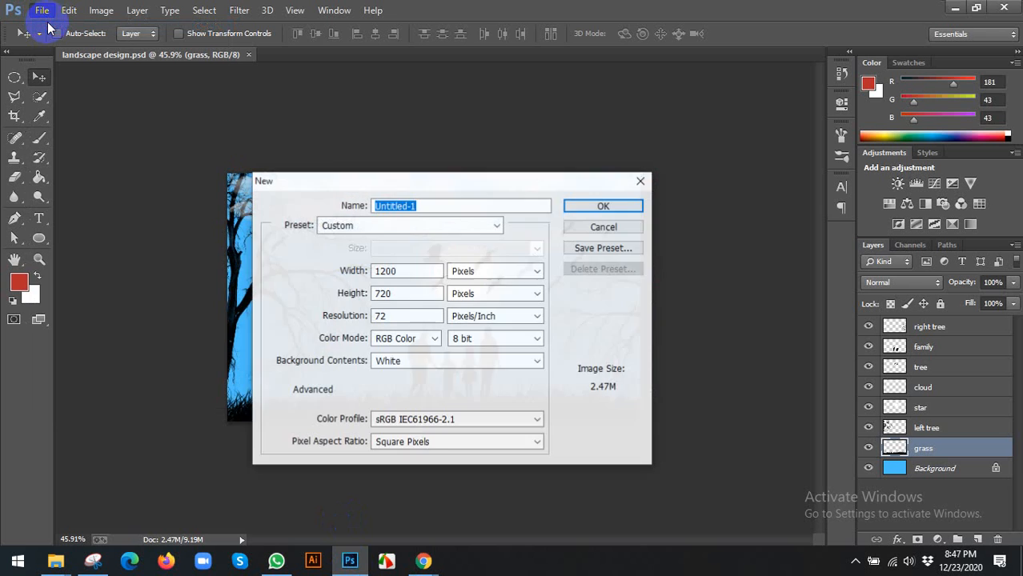
pyautogui.click(586, 206)
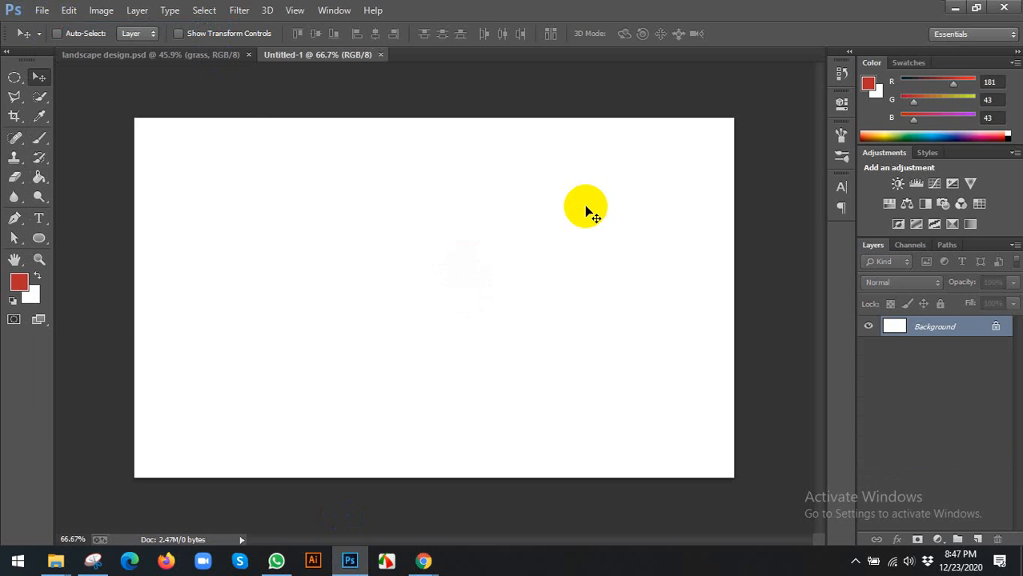
pyautogui.click(101, 10)
pyautogui.moveTo(120, 48)
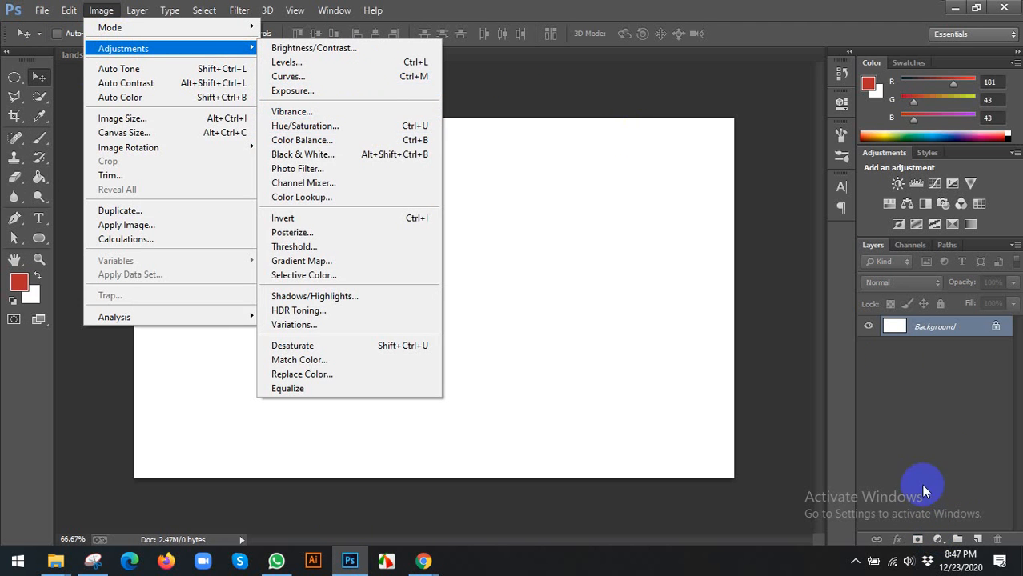
pyautogui.click(843, 303)
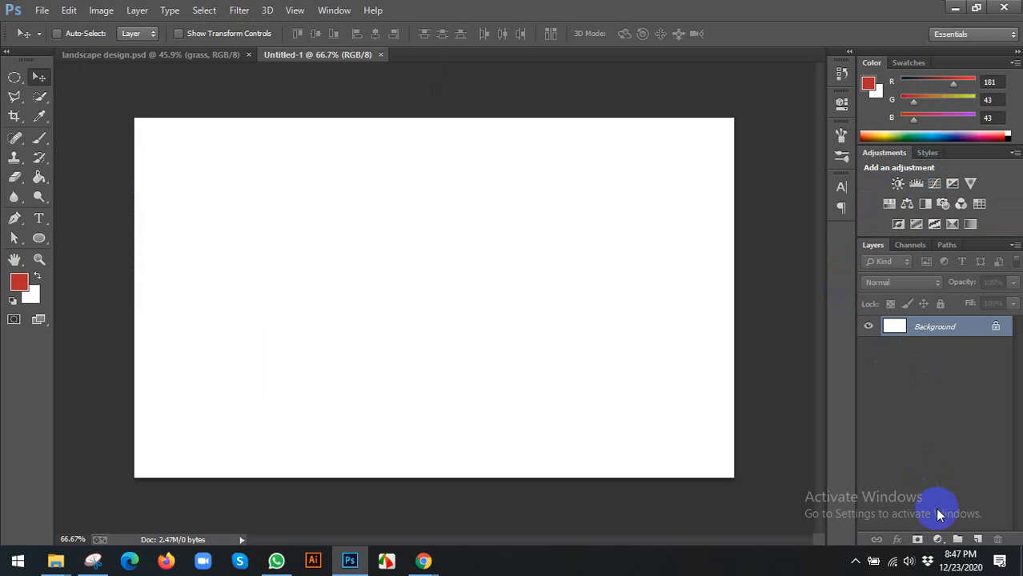
# Add a Black & White adjustment layer above the Background layer of the new document.
pyautogui.click(938, 540)
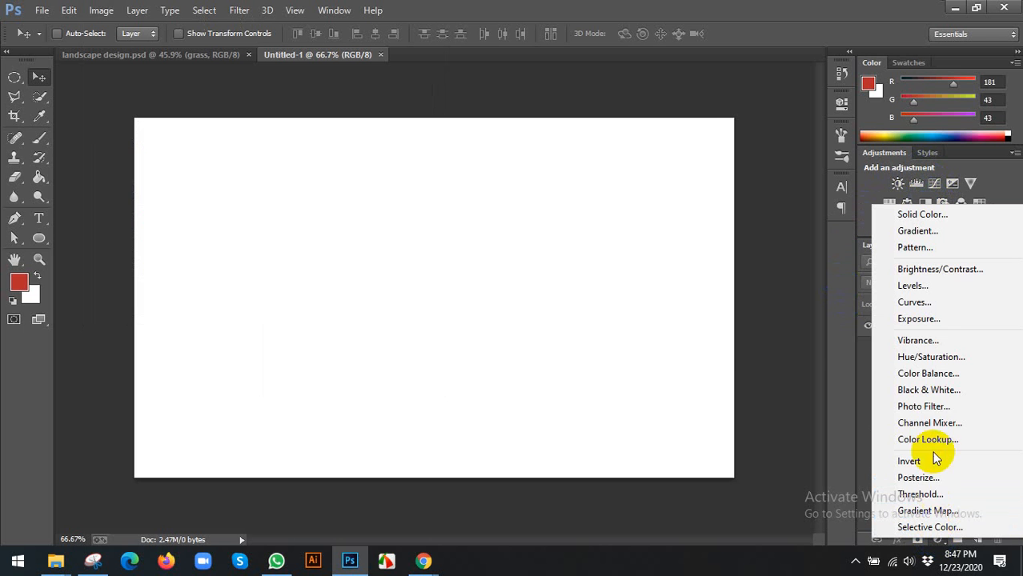
pyautogui.click(929, 390)
pyautogui.click(896, 333)
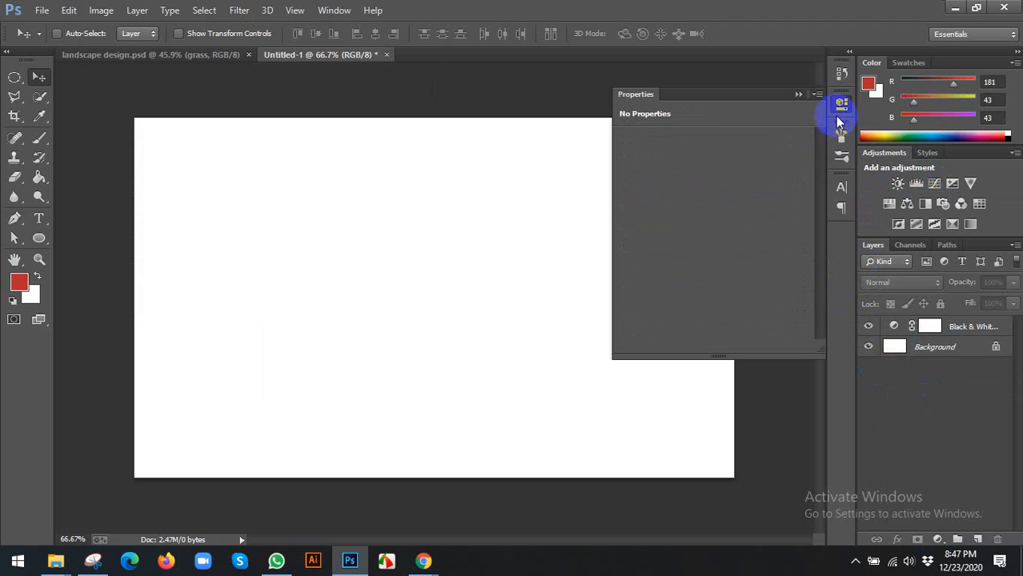
# Delete the Black & White adjustment layer above the Background layer of the blank document.
pyautogui.click(841, 101)
pyautogui.click(868, 327)
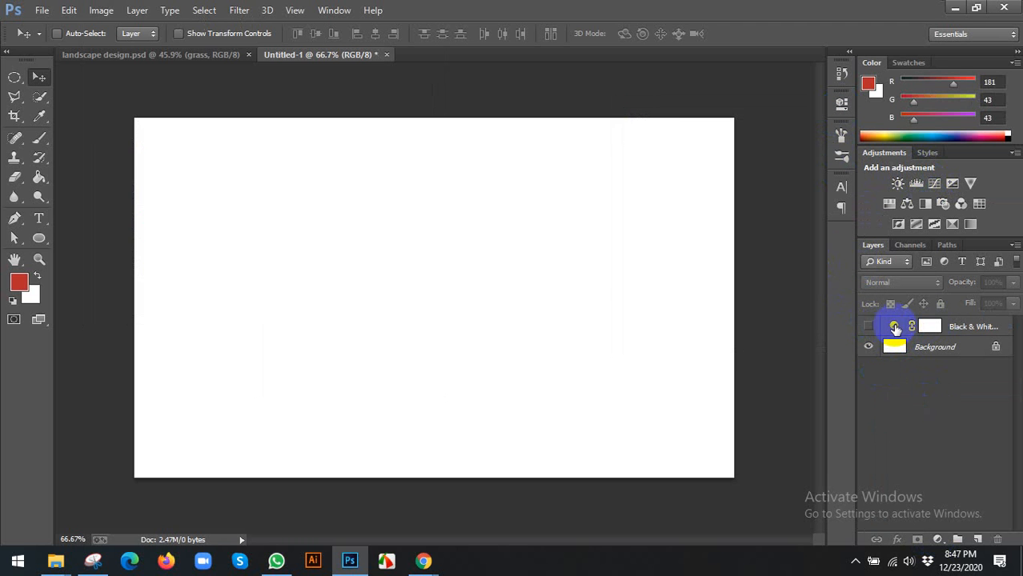
pyautogui.click(893, 327)
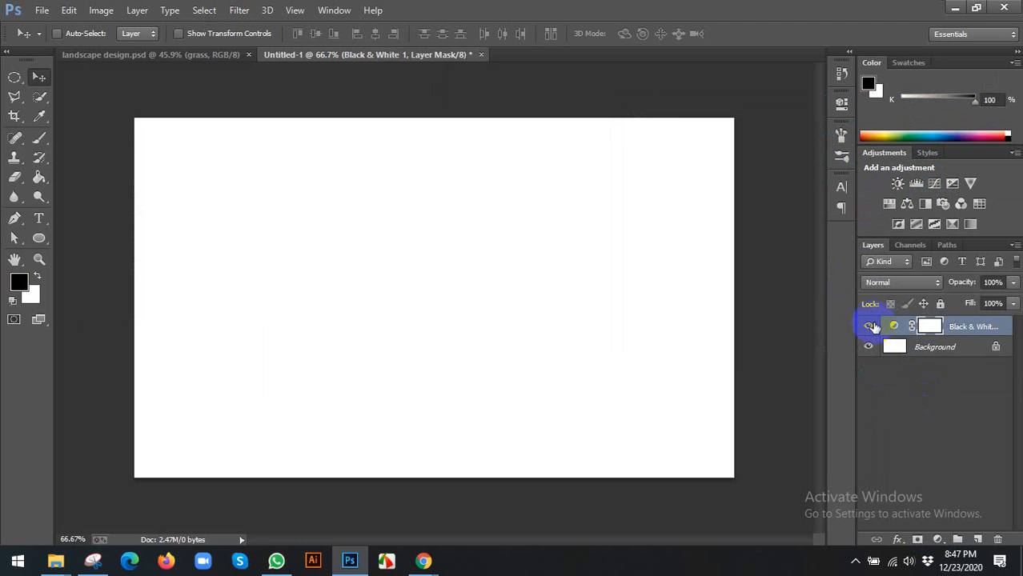
pyautogui.press('Delete')
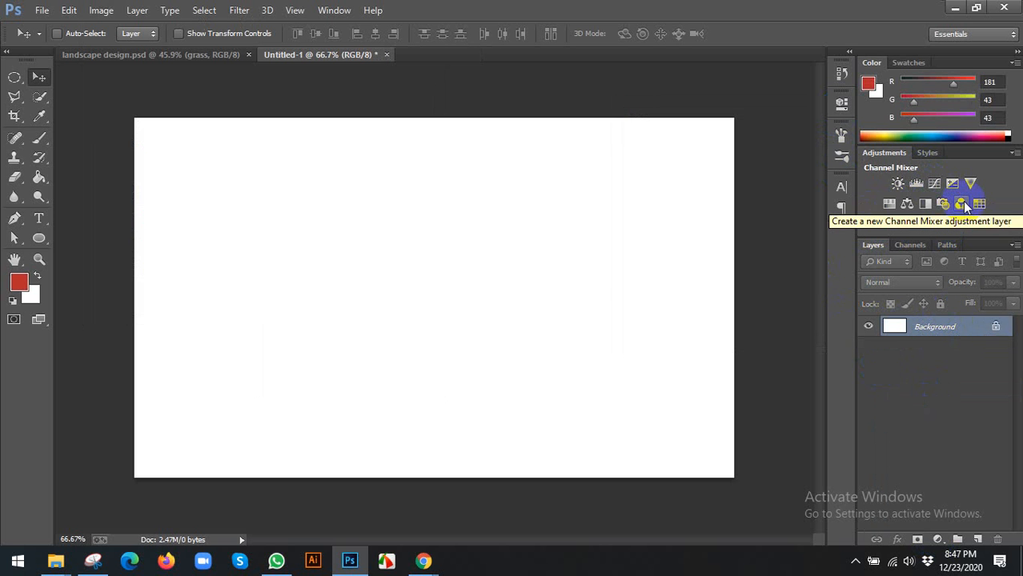
# Switch to Chrome and copy the previewed SogetiLabs cloud image from the Google image results.
pyautogui.moveTo(429, 561)
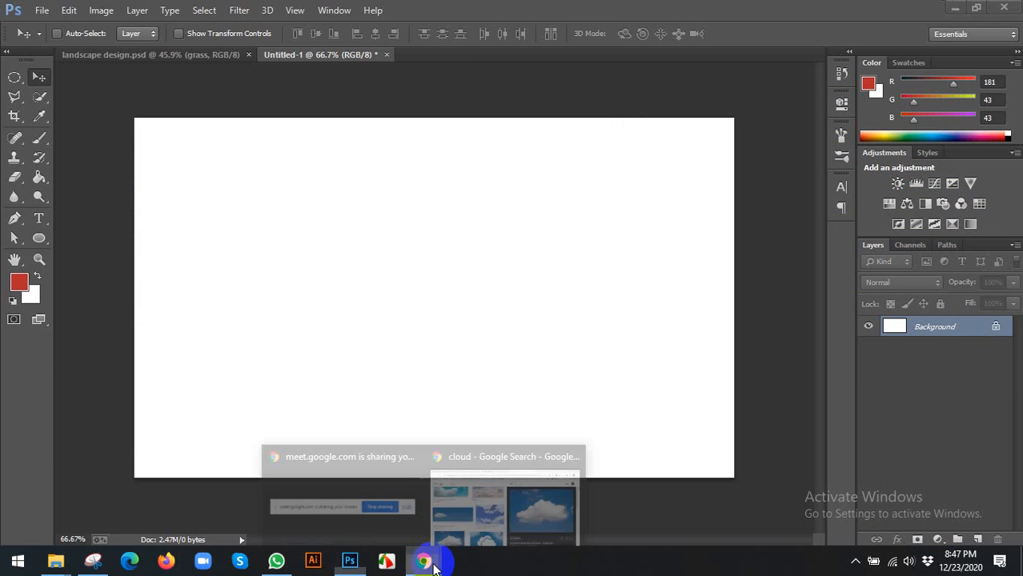
pyautogui.click(490, 497)
pyautogui.scroll(-2, 712, 289)
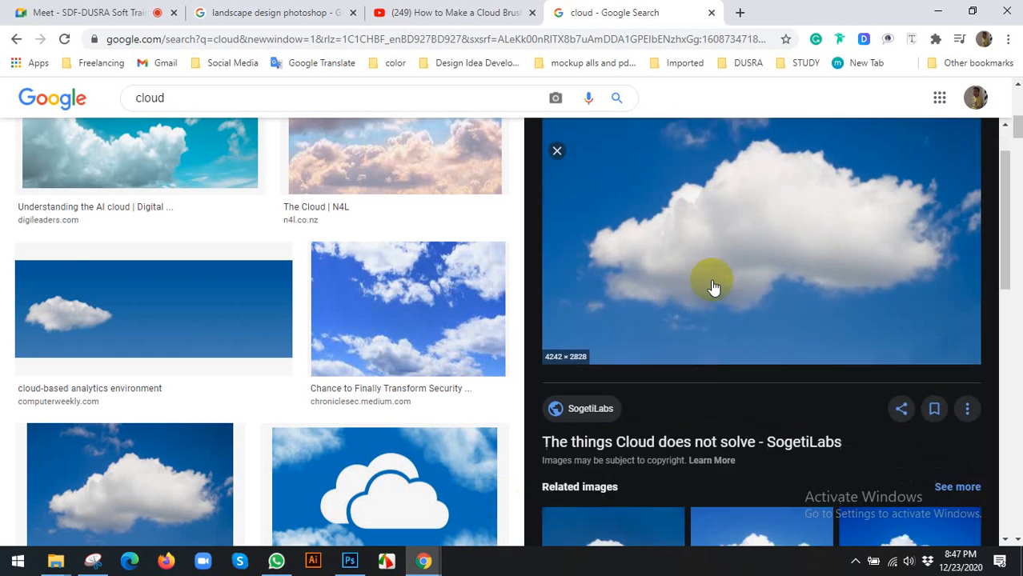
pyautogui.scroll(2, 717, 290)
pyautogui.rightClick(719, 289)
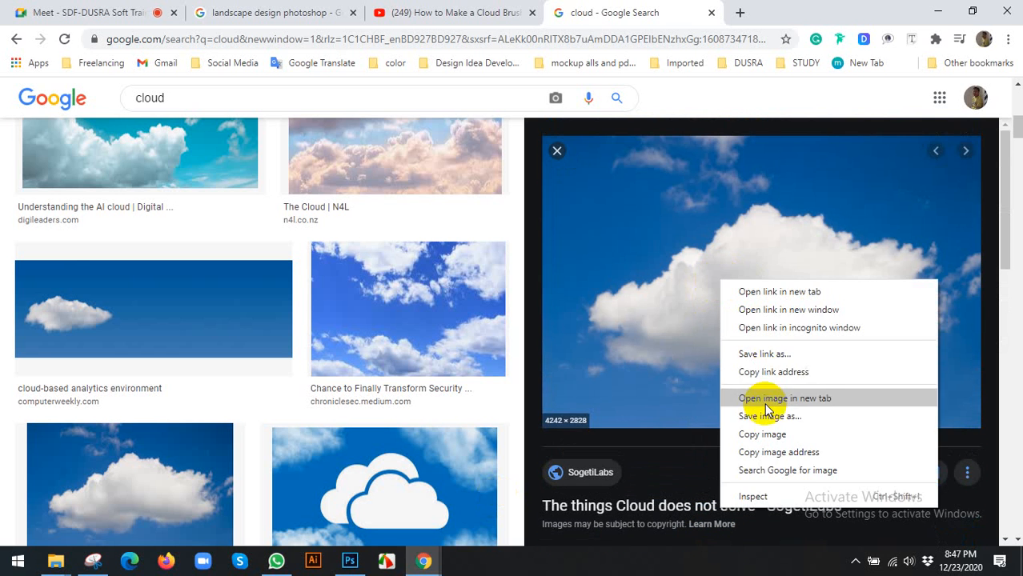
pyautogui.click(733, 433)
# Switch to Photoshop, create a new 4242 × 2828 pixel document at the copied image's size, and paste the cloud image into it.
pyautogui.click(350, 561)
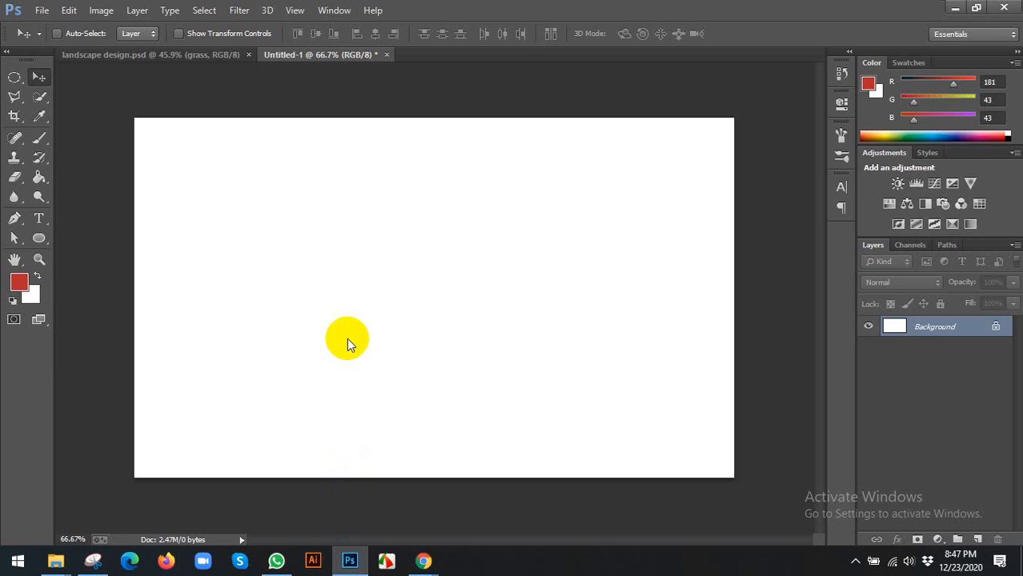
pyautogui.hotkey('ctrl', 'n')
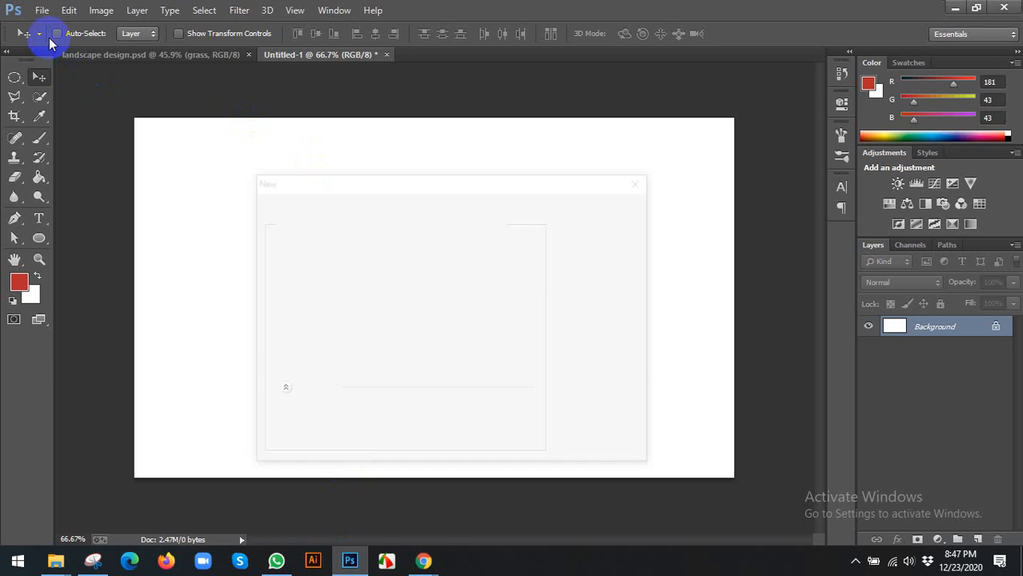
pyautogui.press('Return')
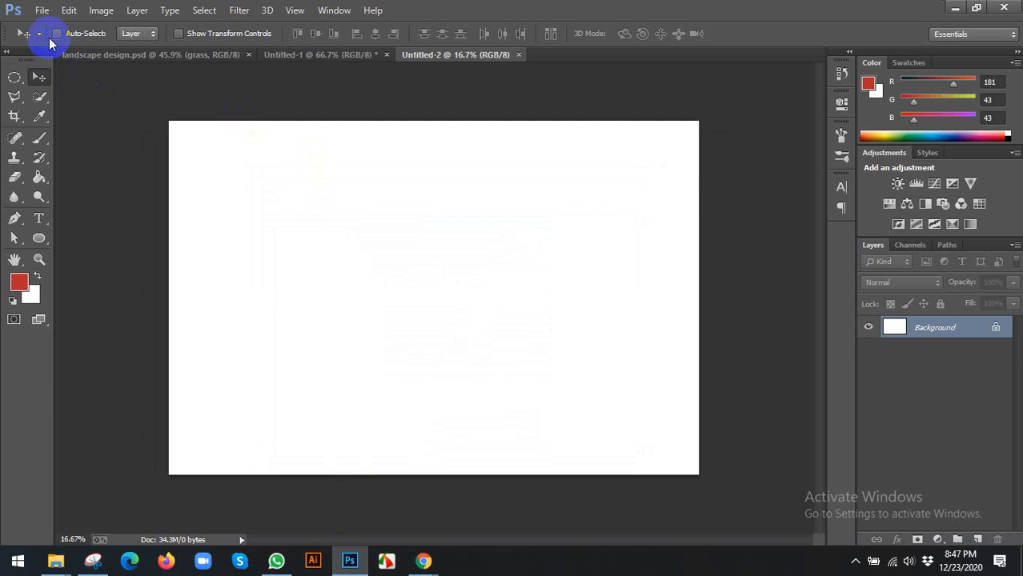
pyautogui.hotkey('ctrl', 'v')
# Close the blank Untitled-1 document without saving and delete the Background layer beneath the pasted cloud.
pyautogui.click(385, 54)
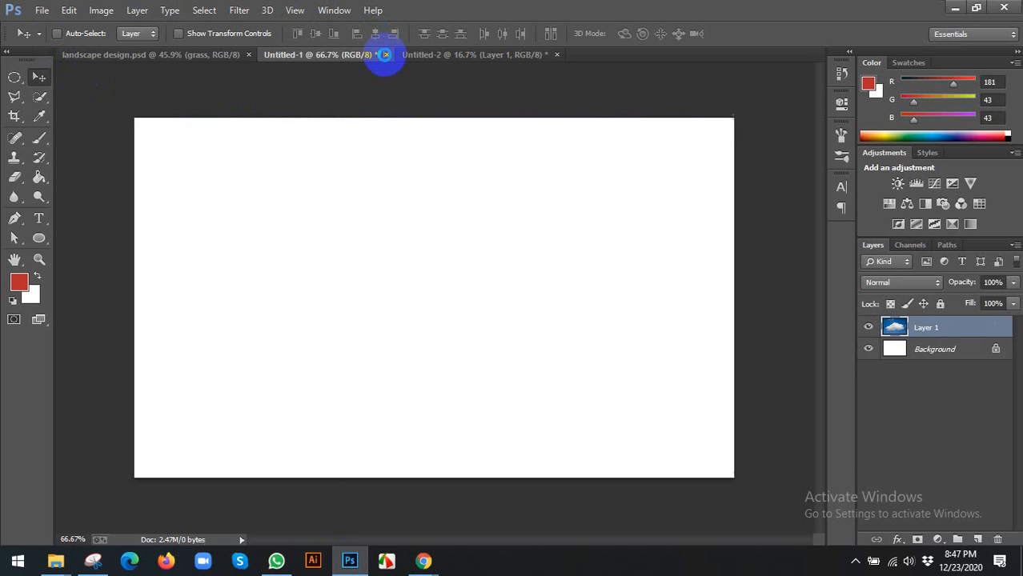
pyautogui.click(515, 224)
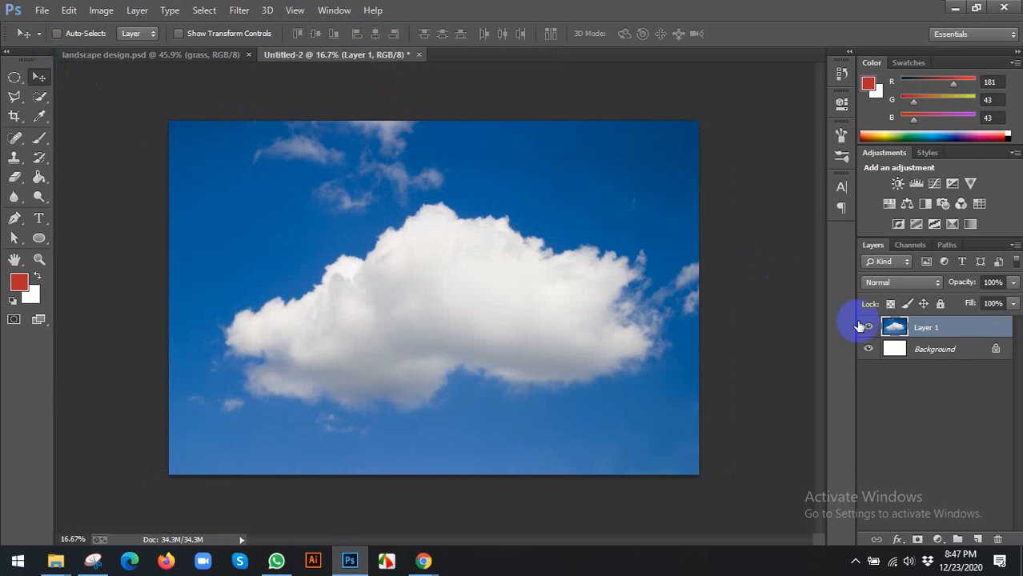
pyautogui.click(943, 349)
pyautogui.press('Delete')
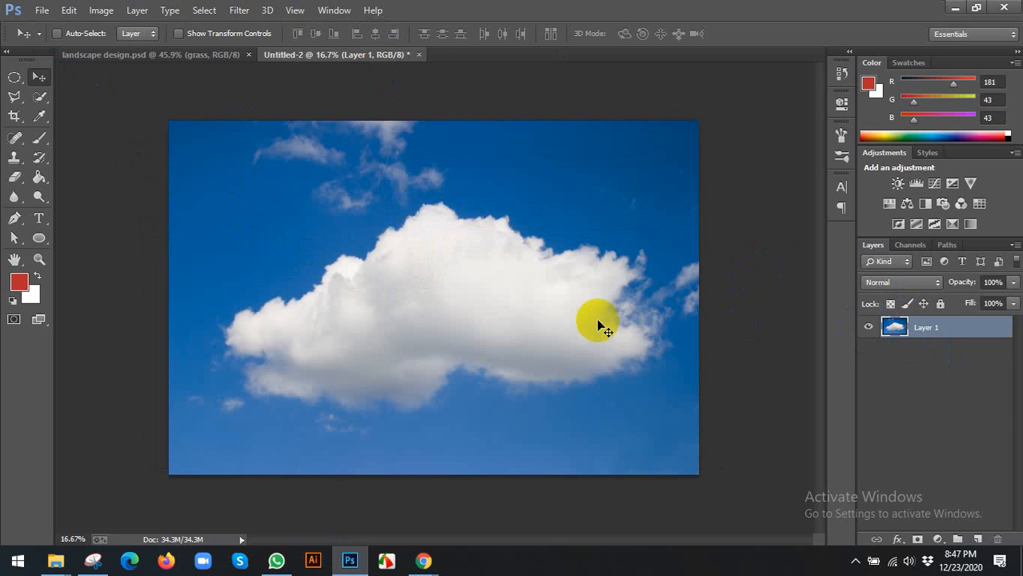
# Add a Black & White adjustment layer above the cloud layer and compare it with the paused YouTube cloud brush tutorial in Chrome.
pyautogui.click(927, 202)
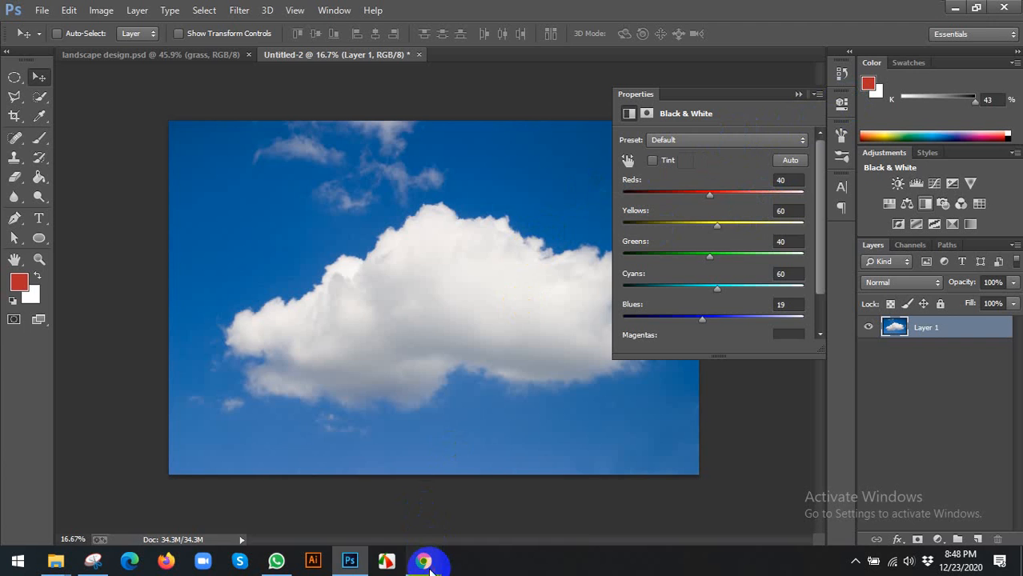
pyautogui.moveTo(424, 561)
pyautogui.click(471, 487)
pyautogui.click(390, 12)
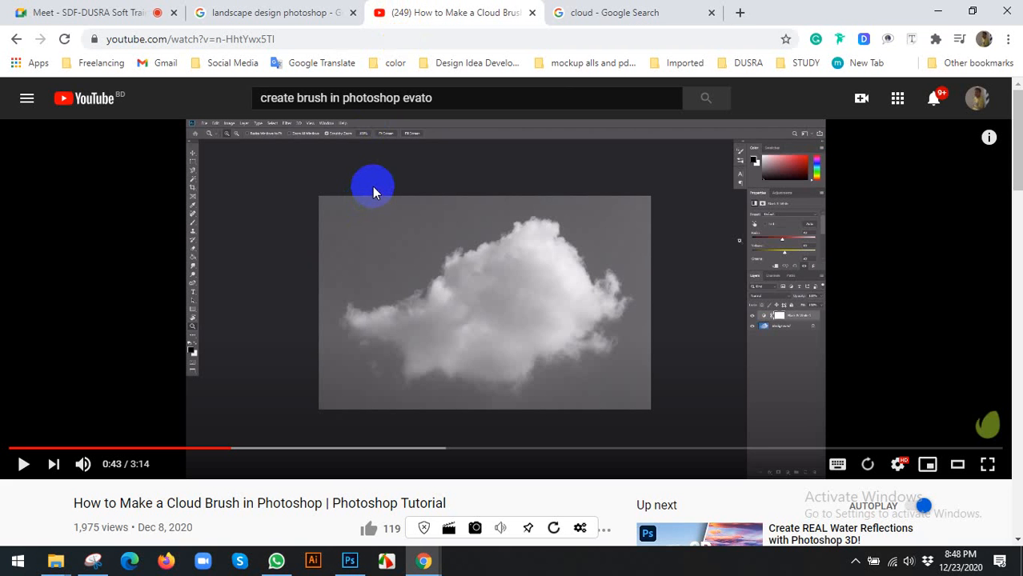
pyautogui.click(346, 561)
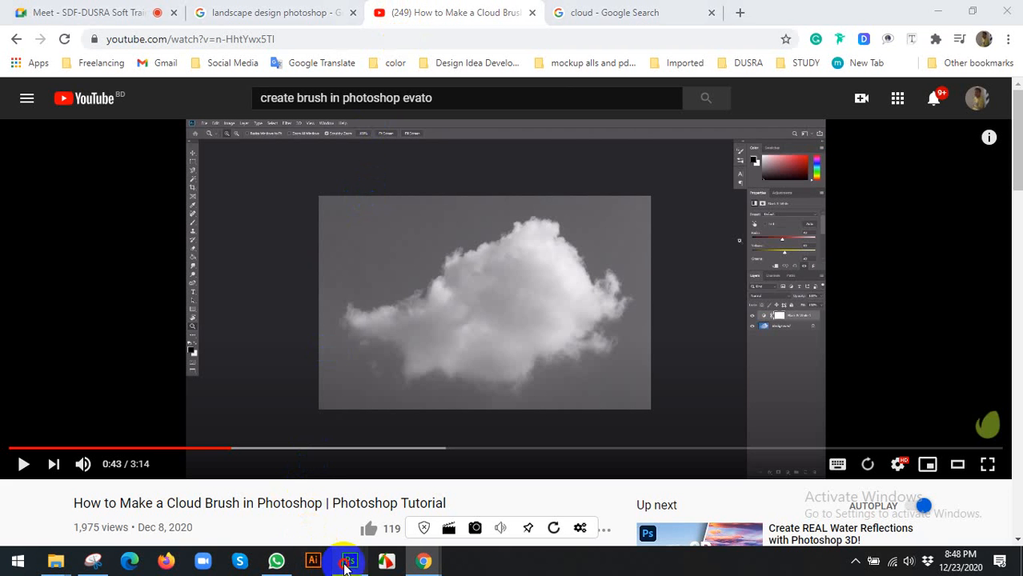
pyautogui.click(932, 16)
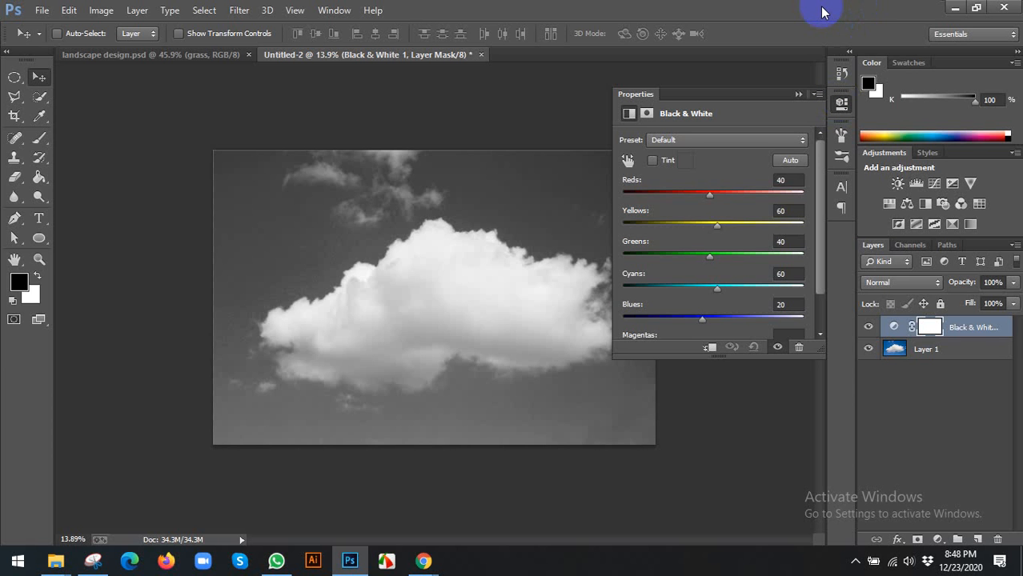
pyautogui.click(1005, 130)
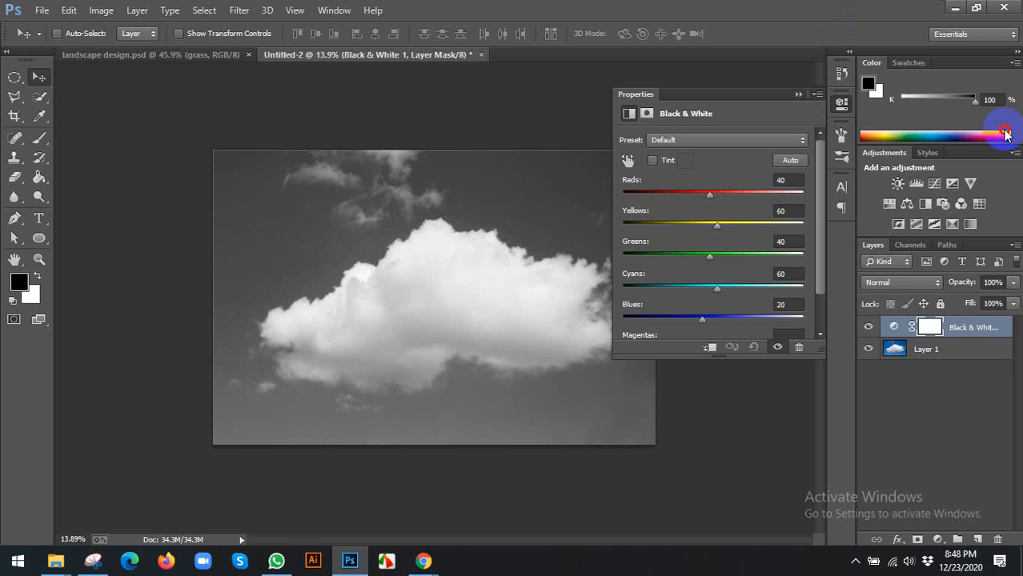
pyautogui.click(292, 202)
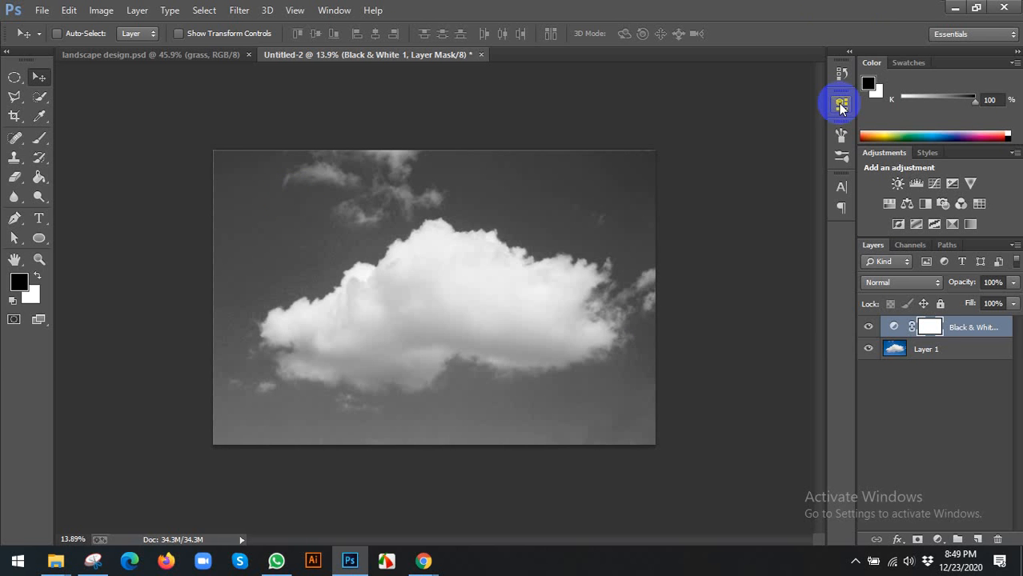
pyautogui.click(15, 118)
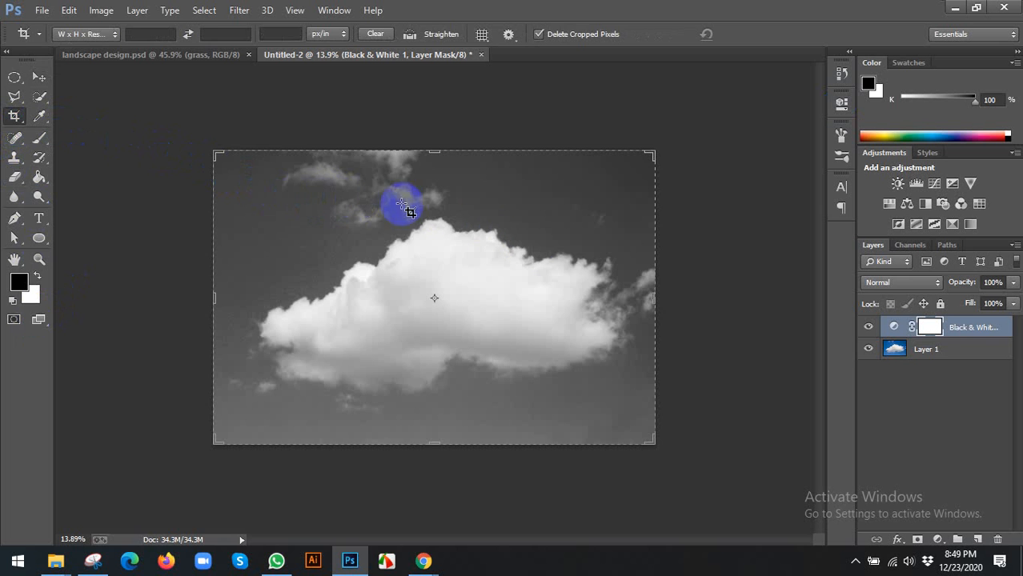
pyautogui.click(39, 77)
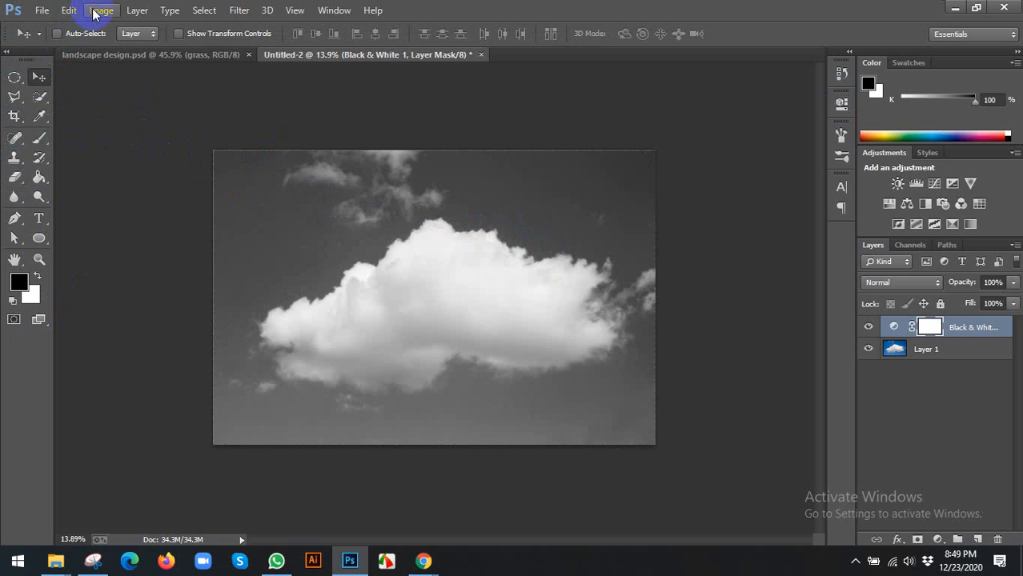
# Try resizing the cloud image to a width of 2000 pixels, and undo the resize.
pyautogui.click(101, 12)
pyautogui.click(112, 117)
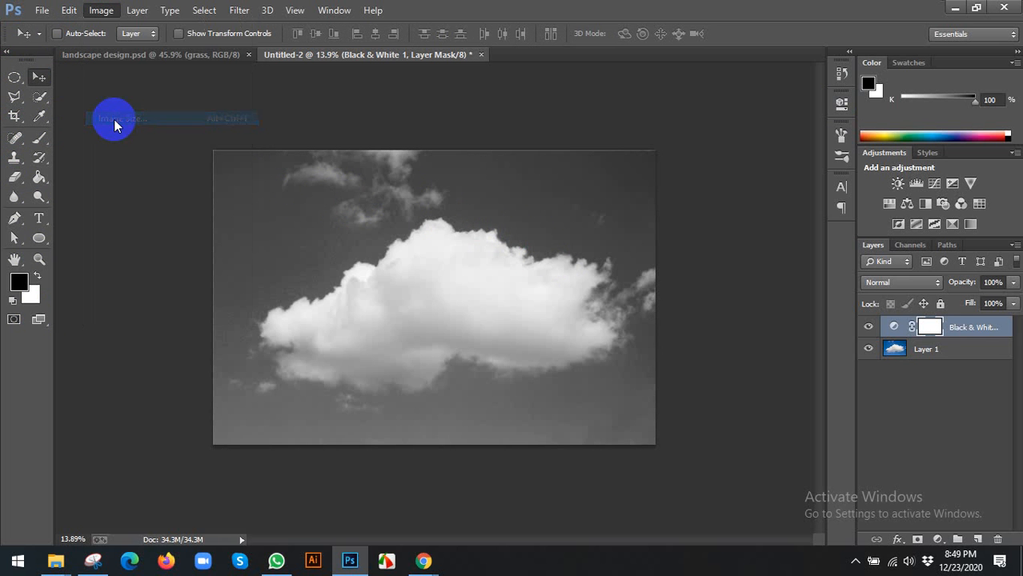
pyautogui.click(841, 185)
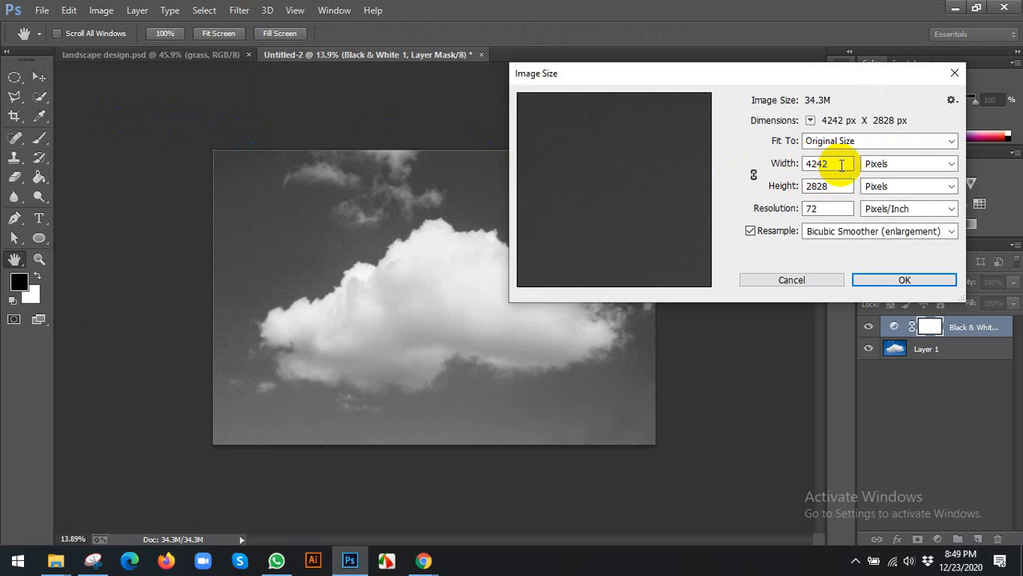
pyautogui.moveTo(783, 165); pyautogui.dragTo(765, 173)
pyautogui.write('20')
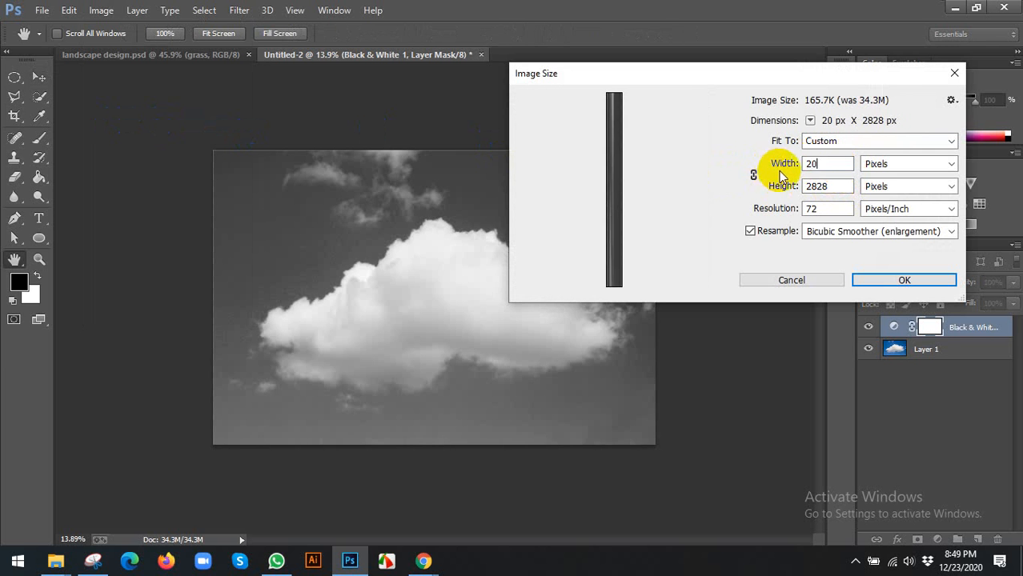
pyautogui.write('00')
pyautogui.press('Return')
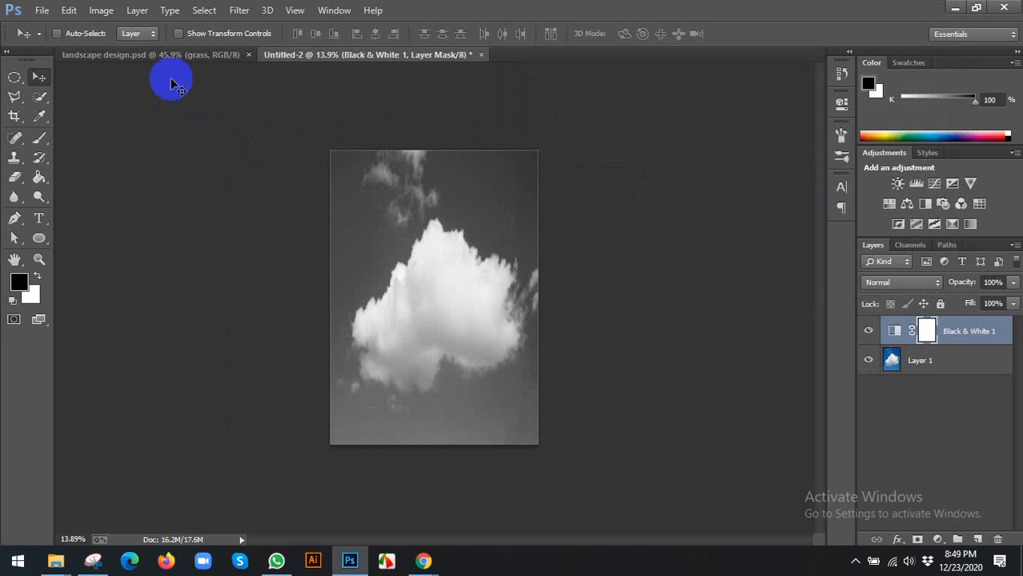
pyautogui.hotkey('ctrl', 'z')
pyautogui.click(101, 11)
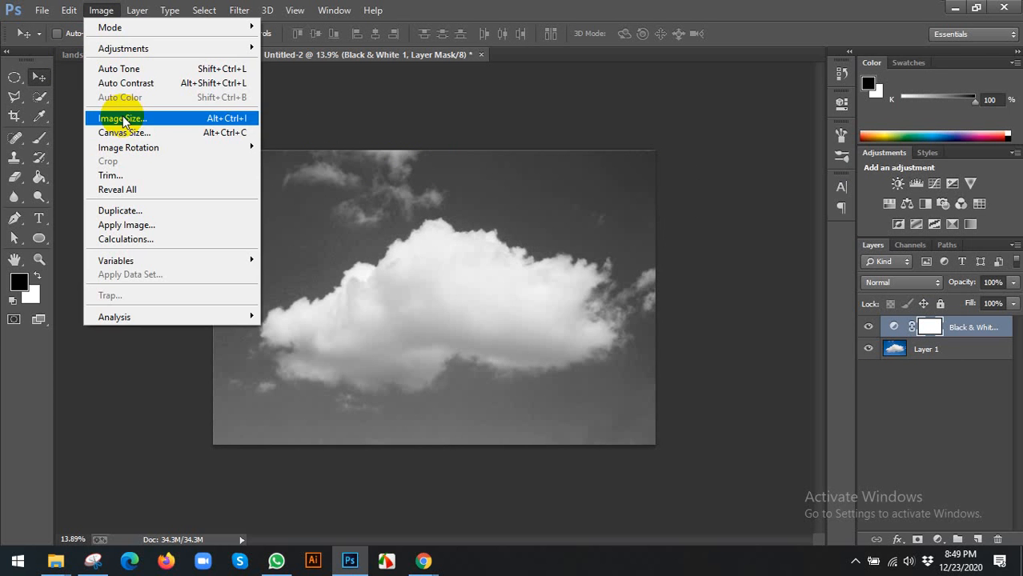
pyautogui.click(122, 118)
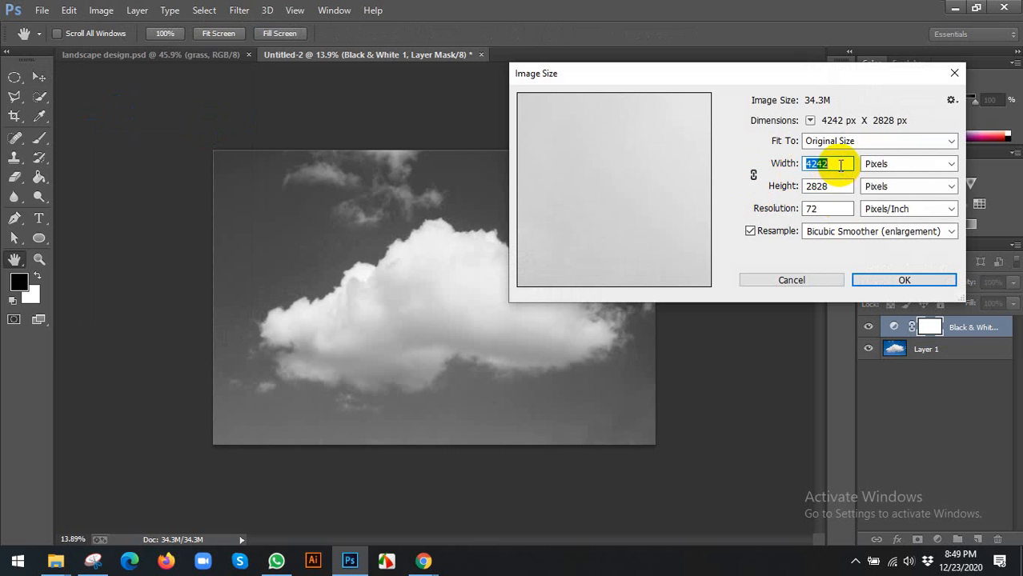
pyautogui.write('200')
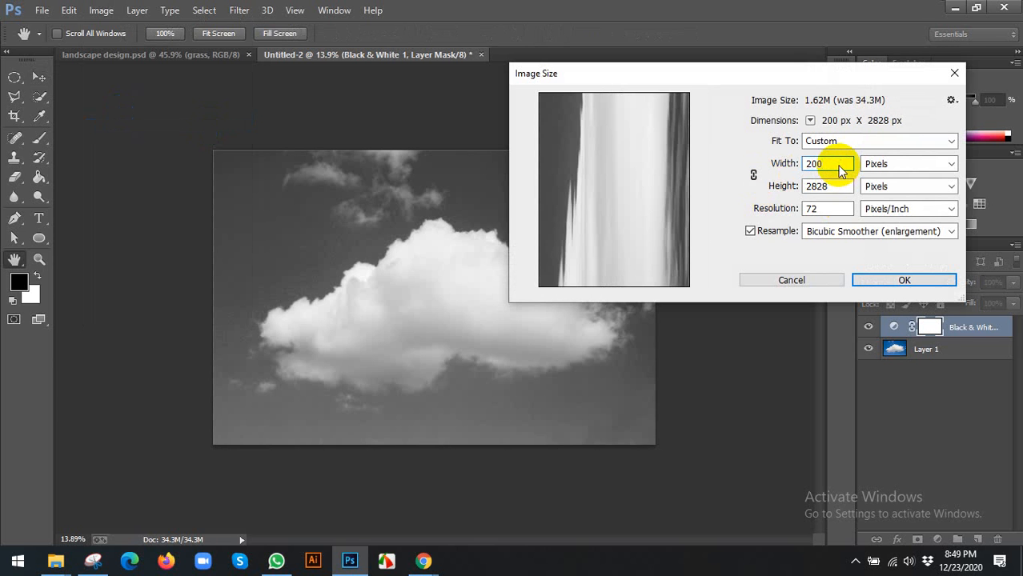
pyautogui.write('0')
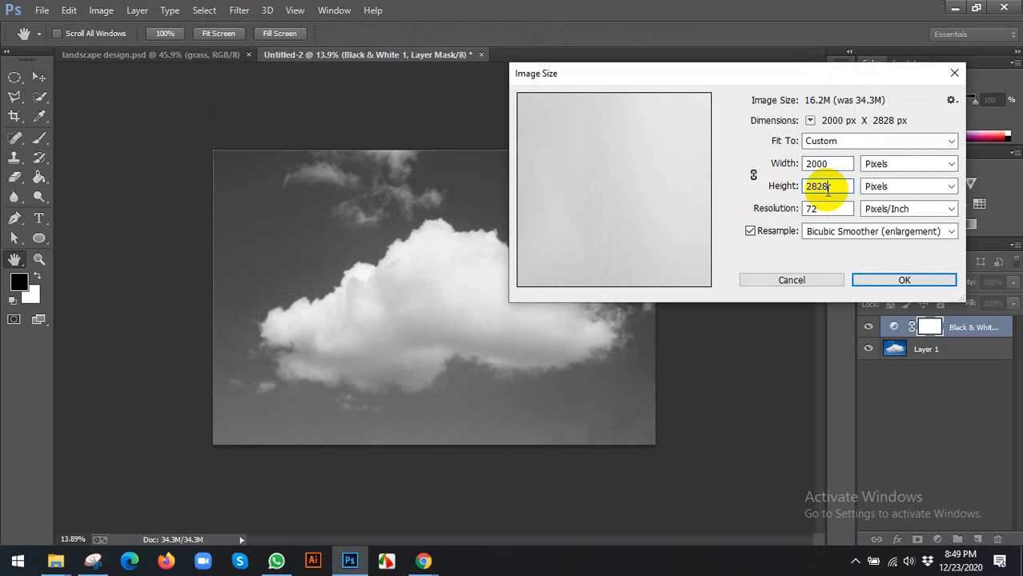
pyautogui.click(752, 176)
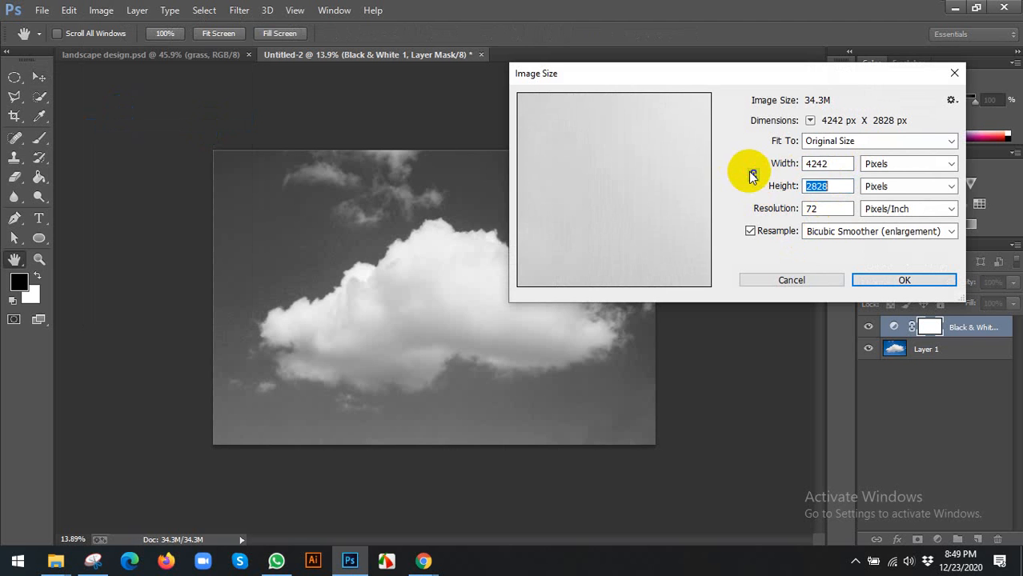
pyautogui.doubleClick(833, 164)
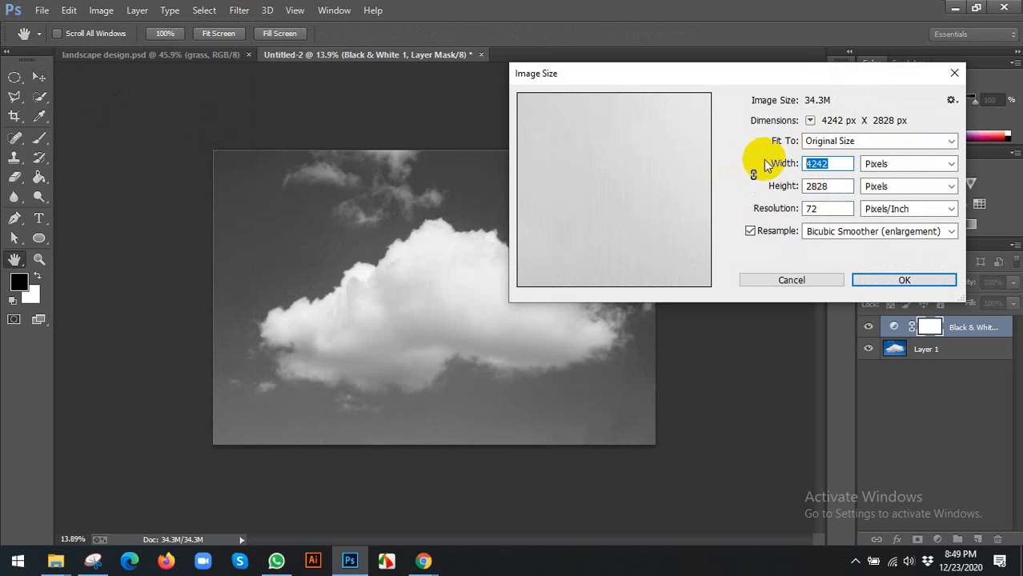
pyautogui.write('2000')
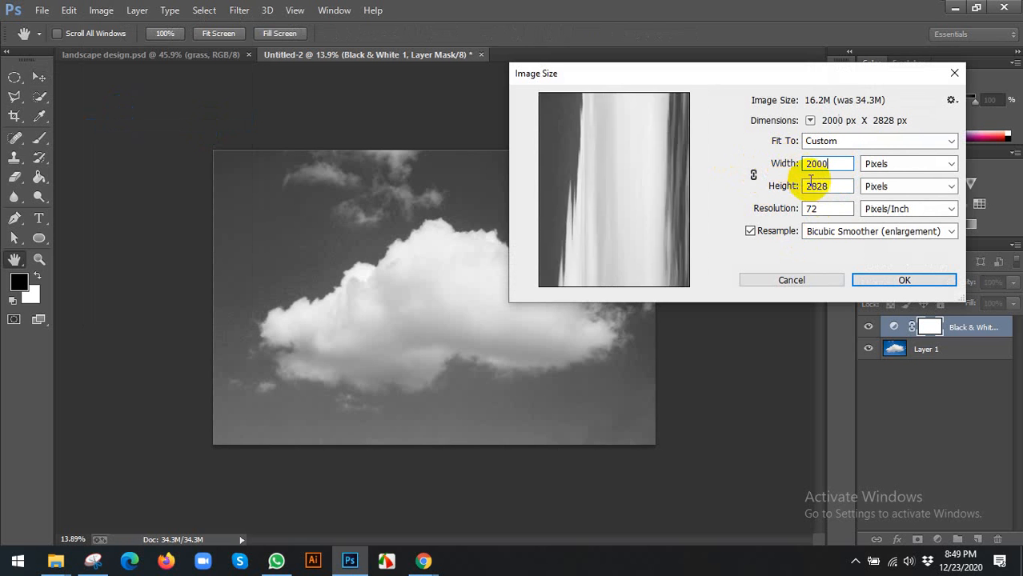
pyautogui.click(833, 186)
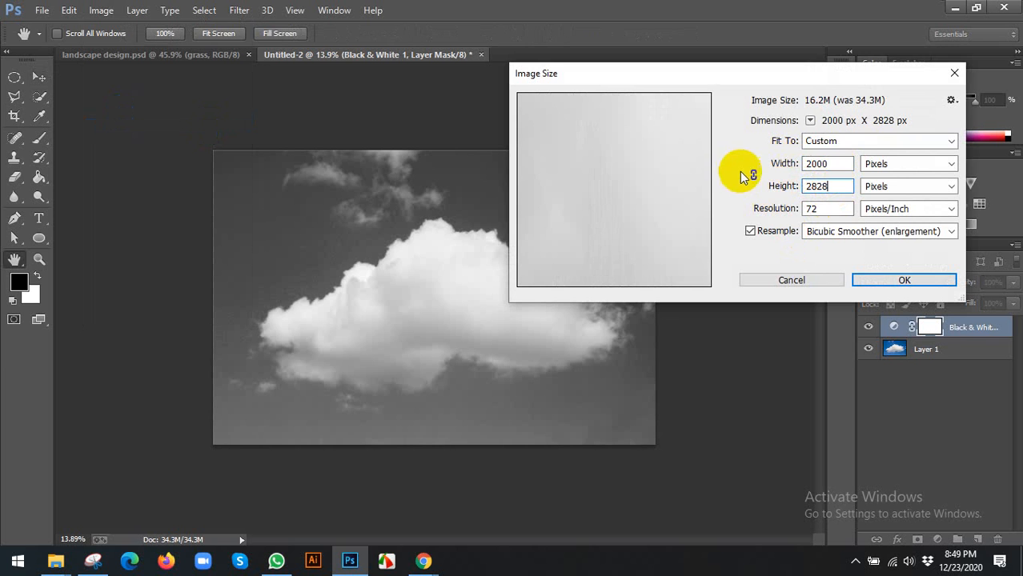
pyautogui.click(755, 176)
pyautogui.click(790, 280)
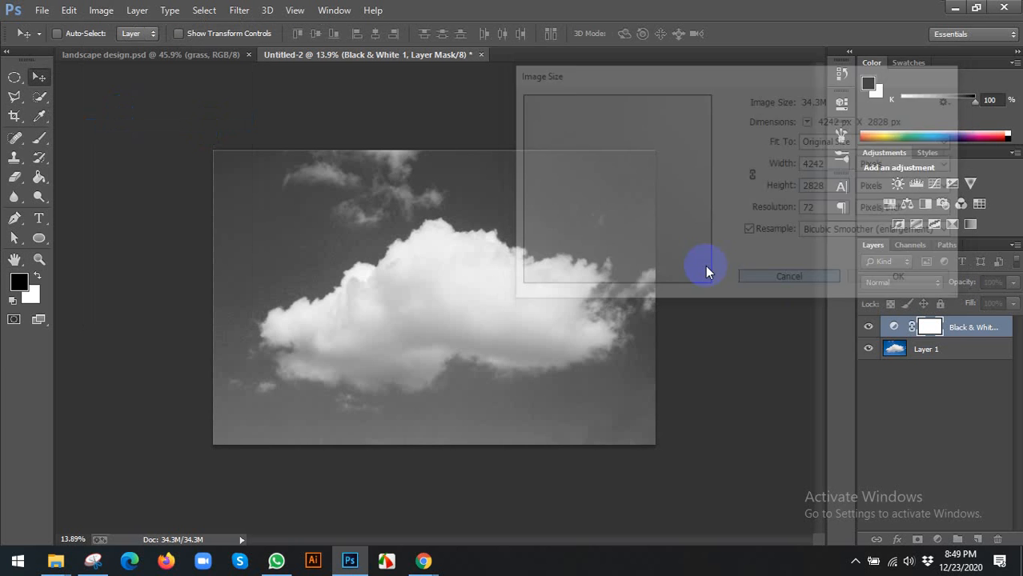
# Start cropping the black-and-white cloud image, trimming the empty sky on all four sides around the cloud.
pyautogui.click(15, 116)
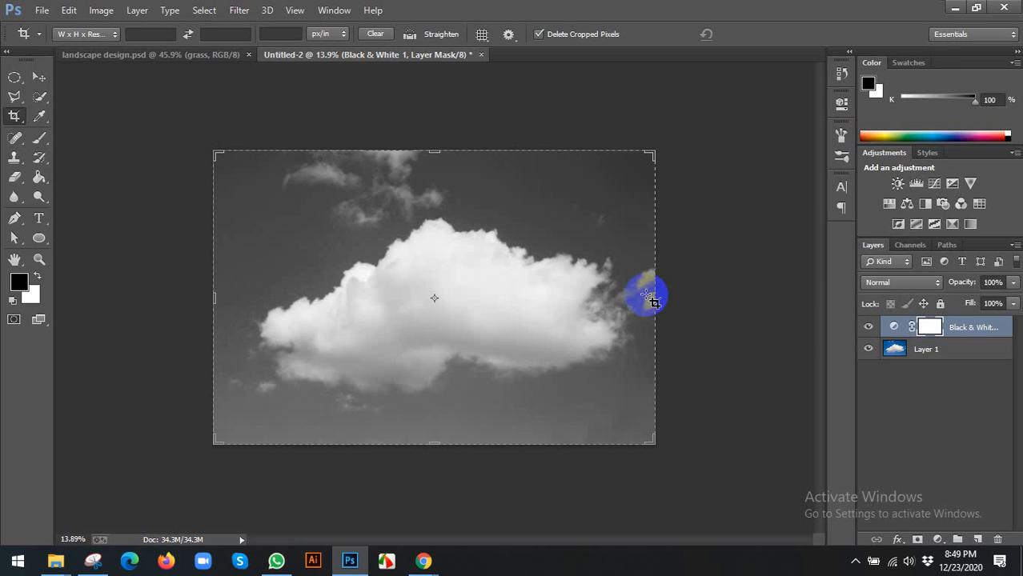
pyautogui.moveTo(653, 298); pyautogui.dragTo(633, 297)
pyautogui.moveTo(430, 153); pyautogui.dragTo(418, 184)
pyautogui.rightClick(257, 297)
pyautogui.click(272, 289)
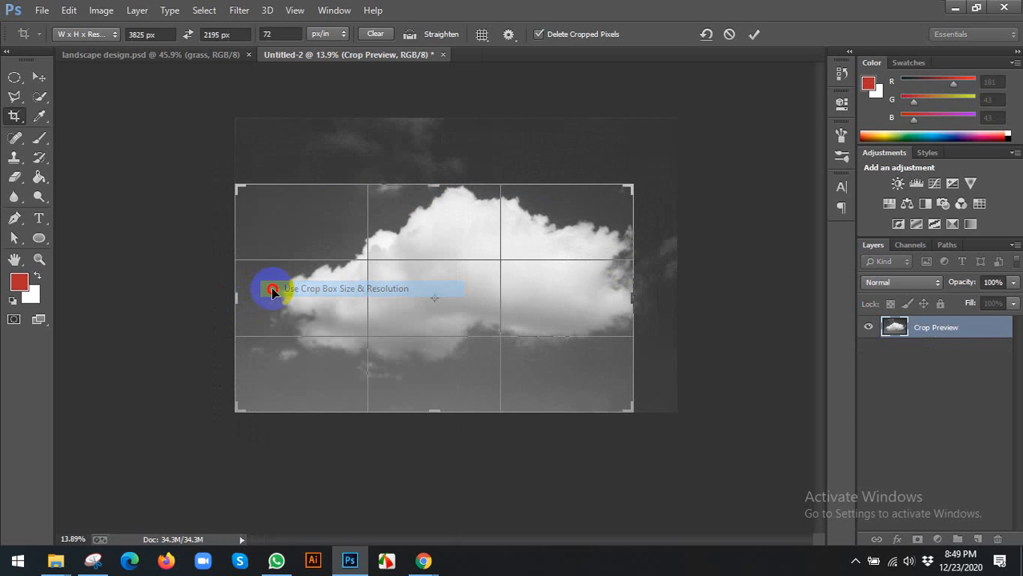
pyautogui.moveTo(235, 283); pyautogui.dragTo(258, 295)
pyautogui.moveTo(429, 393); pyautogui.dragTo(457, 400)
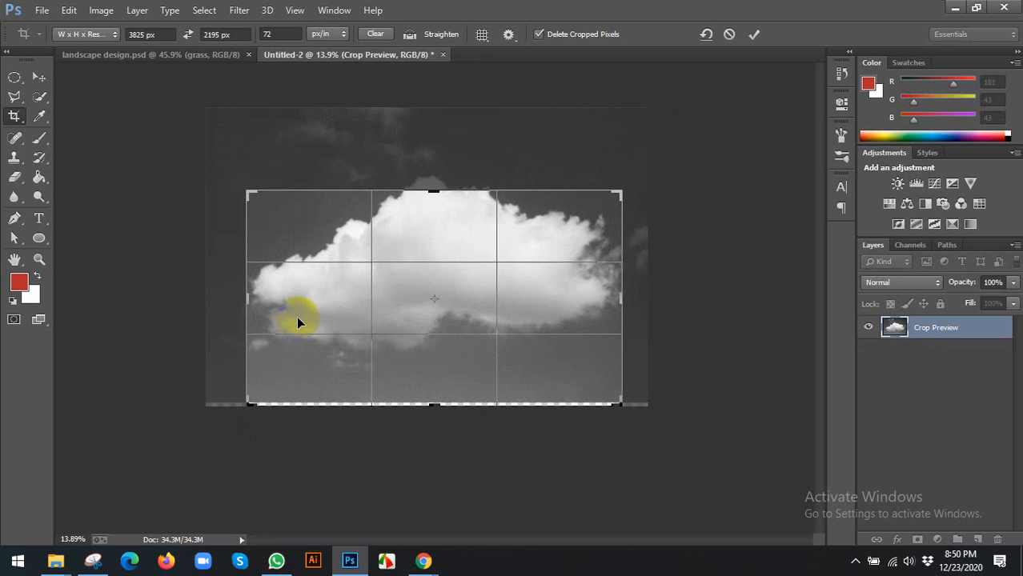
# Clear the fixed crop size, refit the crop frame so the whole cloud keeps a narrow margin, and apply the crop.
pyautogui.click(375, 34)
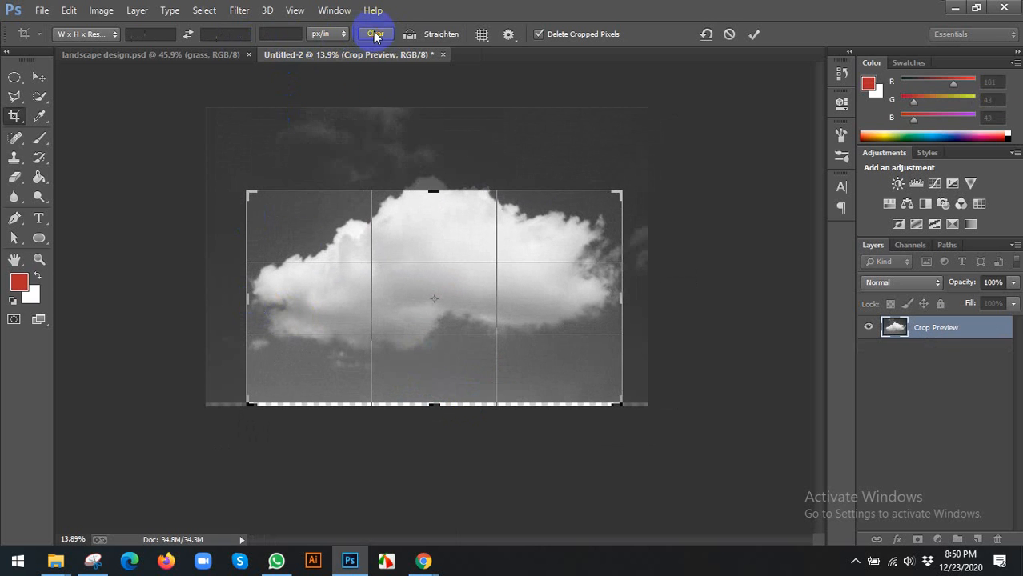
pyautogui.moveTo(431, 408); pyautogui.dragTo(430, 390)
pyautogui.moveTo(249, 296); pyautogui.dragTo(238, 292)
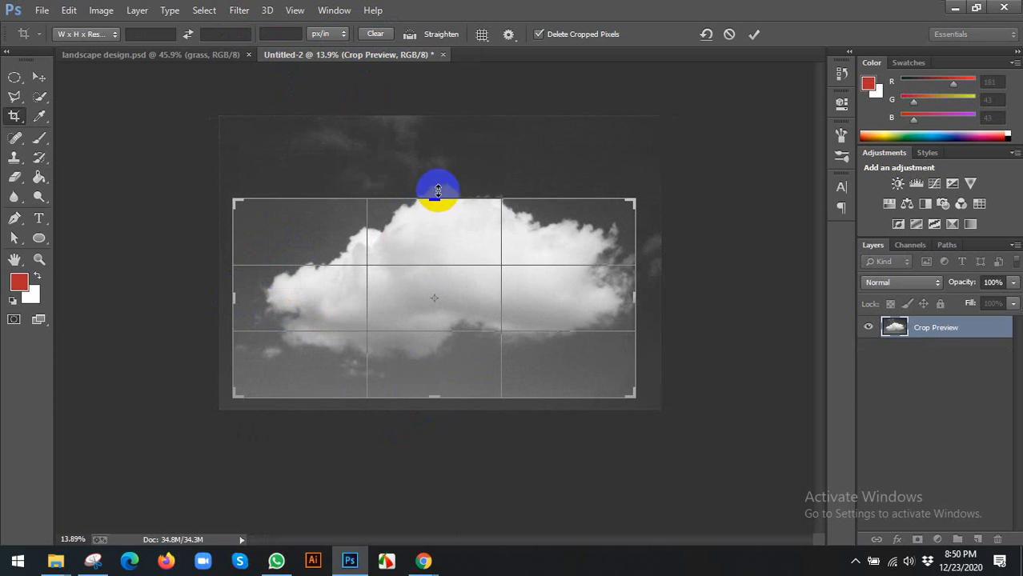
pyautogui.moveTo(439, 198); pyautogui.dragTo(439, 179)
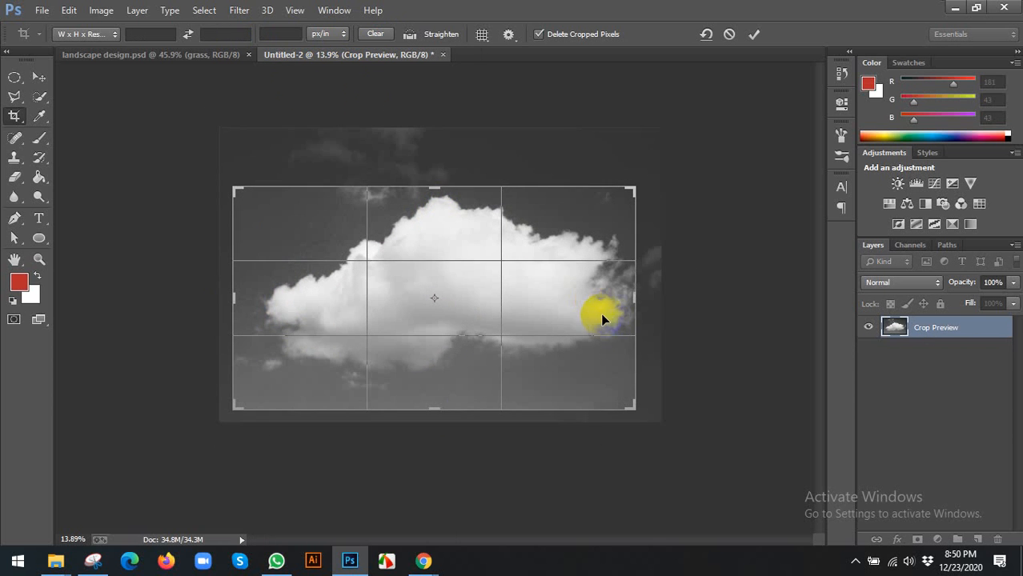
pyautogui.moveTo(631, 295)
pyautogui.mouseDown()
pyautogui.moveTo(644, 298)
pyautogui.moveTo(635, 297)
pyautogui.moveTo(646, 285)
pyautogui.mouseUp()
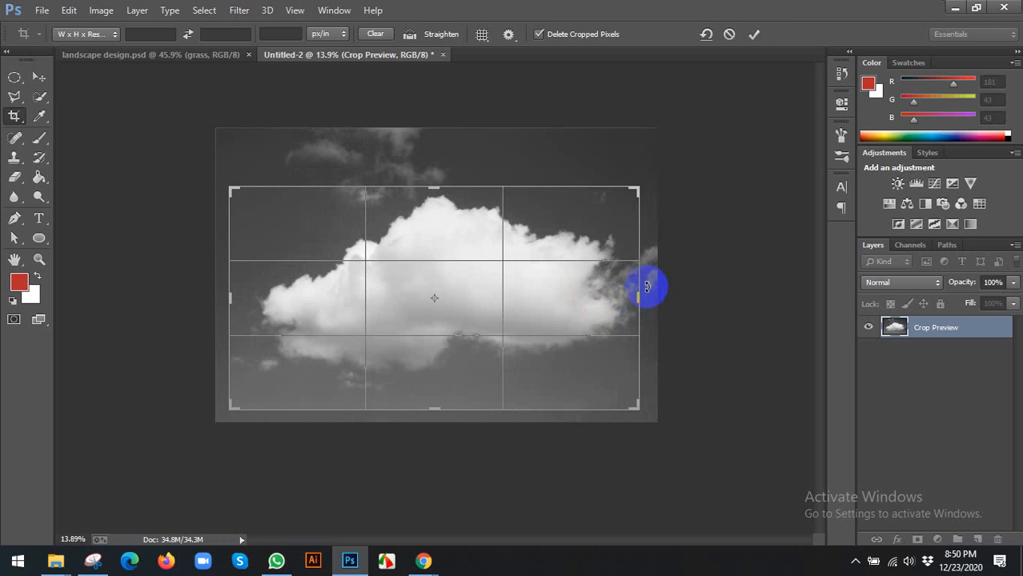
pyautogui.click(754, 33)
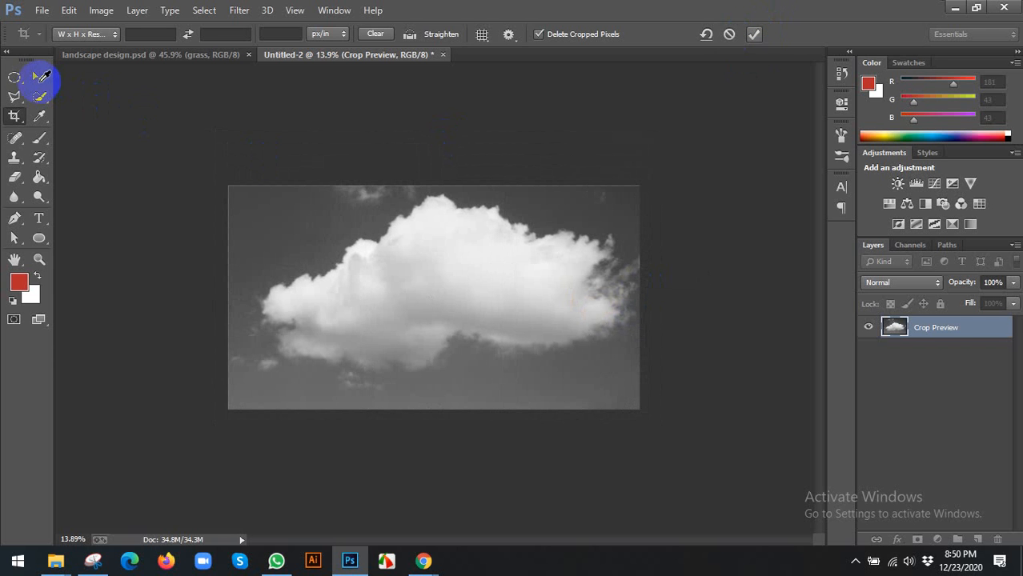
pyautogui.click(39, 76)
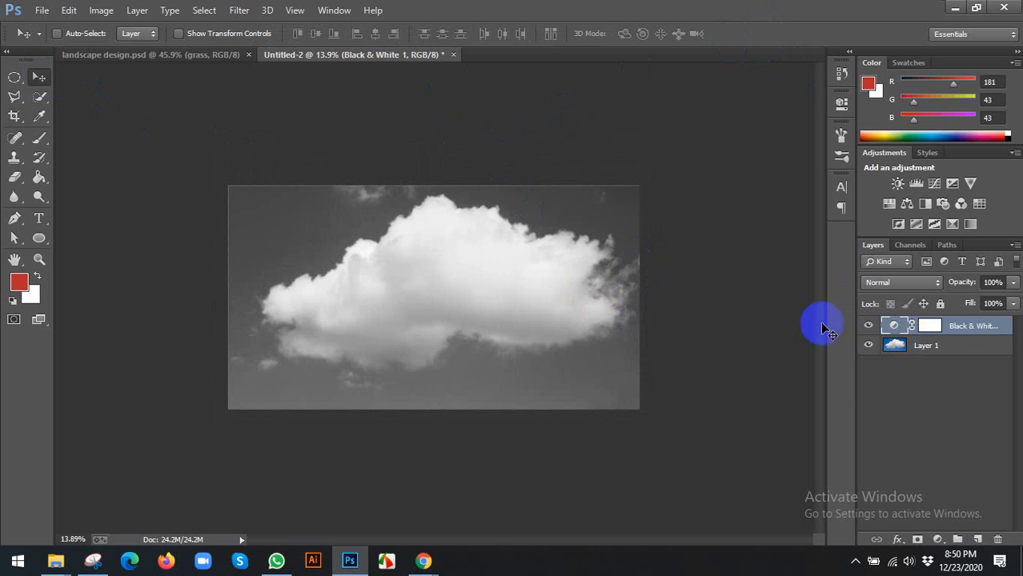
# Switch to Chrome and watch how the cloud brush tutorial darkens the sky with the Black & White adjustment.
pyautogui.scroll(2, 598, 297)
pyautogui.scroll(-1, 576, 268)
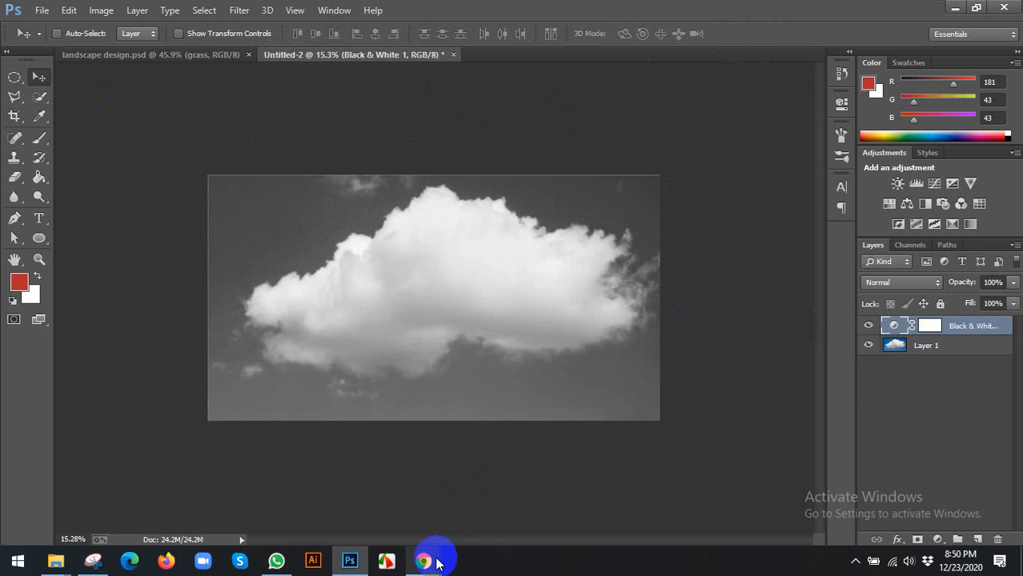
pyautogui.moveTo(424, 560)
pyautogui.click(480, 513)
pyautogui.click(422, 298)
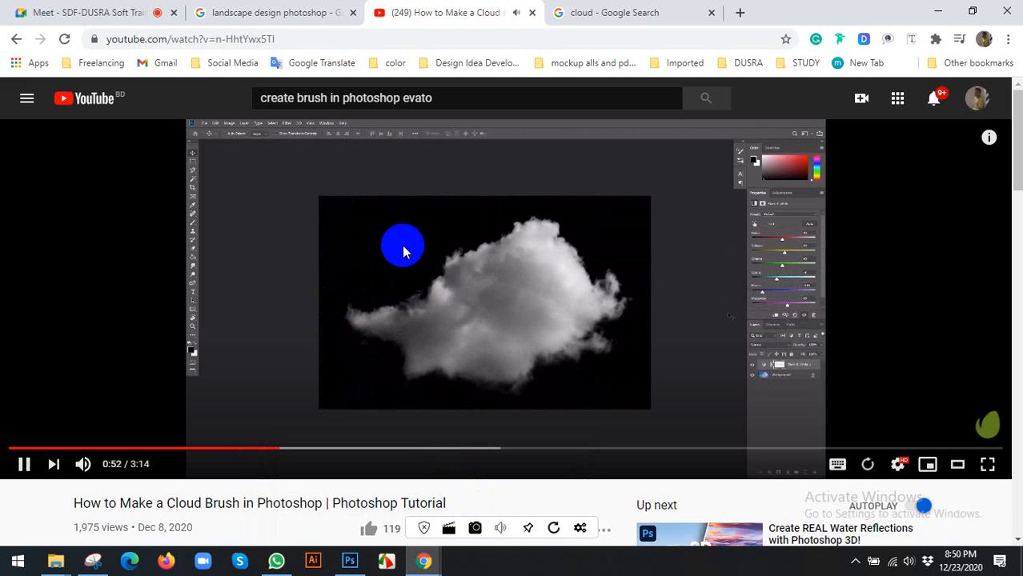
pyautogui.press('space')
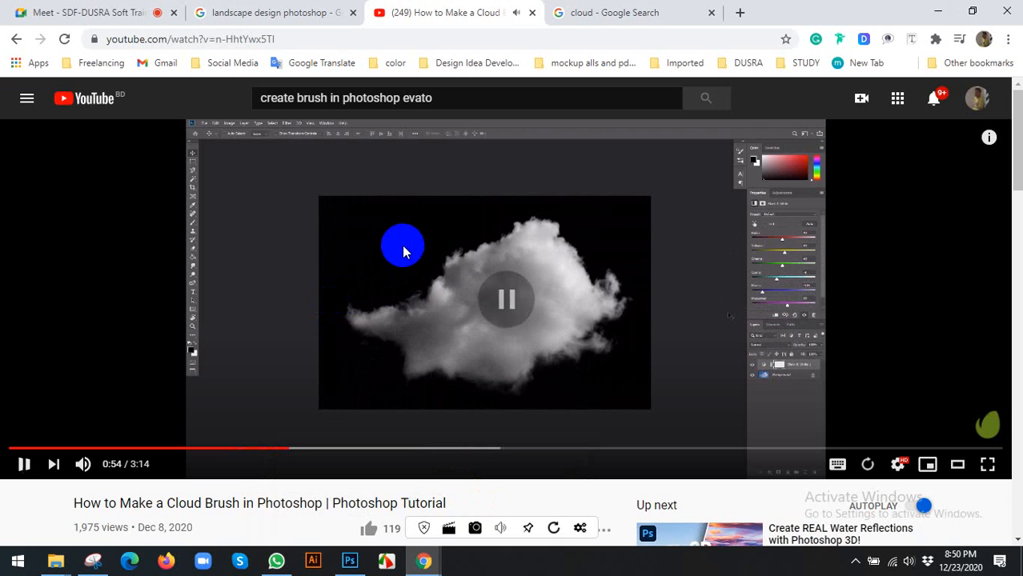
pyautogui.press('space')
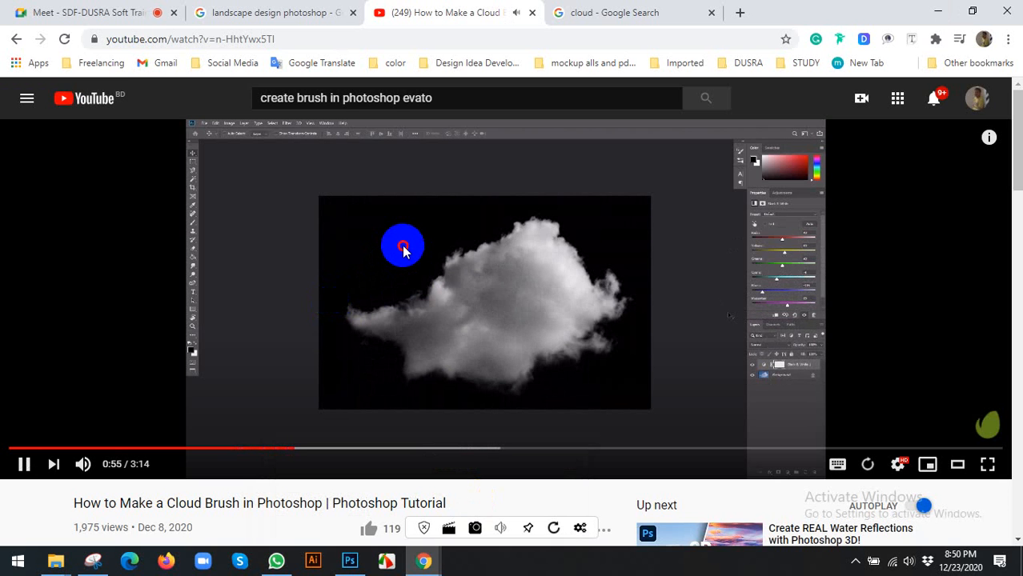
pyautogui.press('space')
# Back in Photoshop, replace the Black & White adjustment layer with a fresh default one and set its Cyans to -152.
pyautogui.click(349, 560)
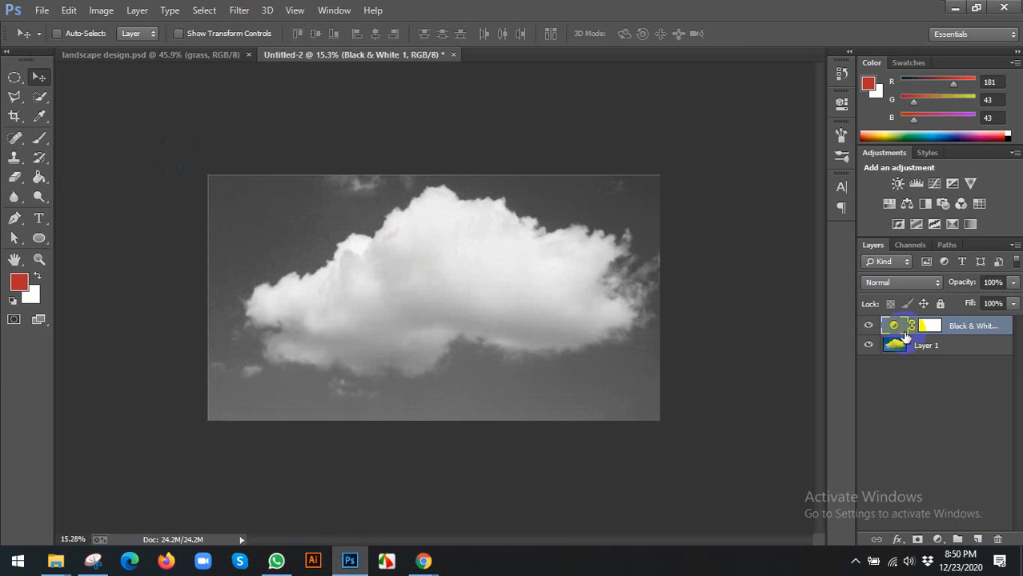
pyautogui.click(924, 205)
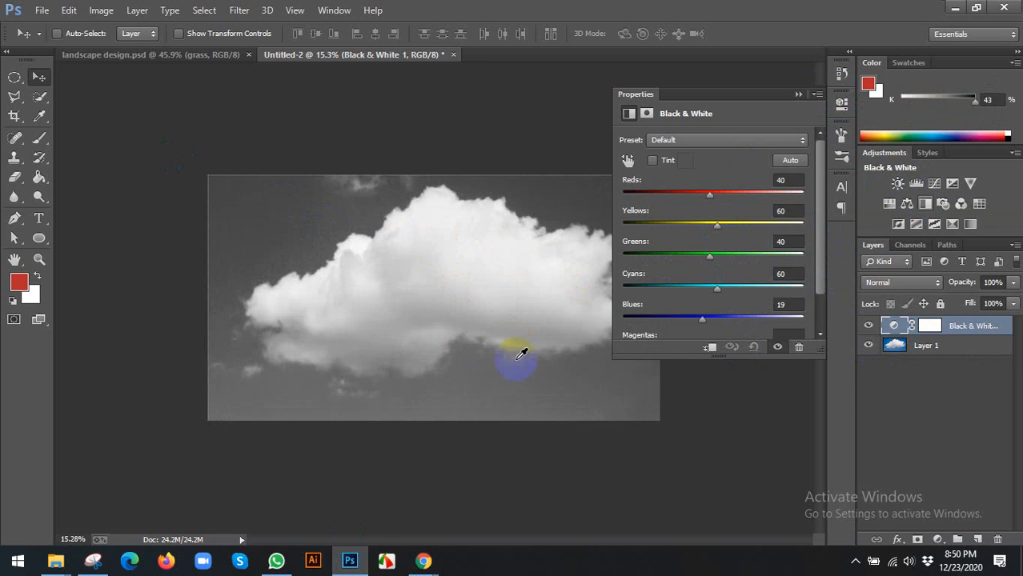
pyautogui.click(840, 100)
pyautogui.press('Delete')
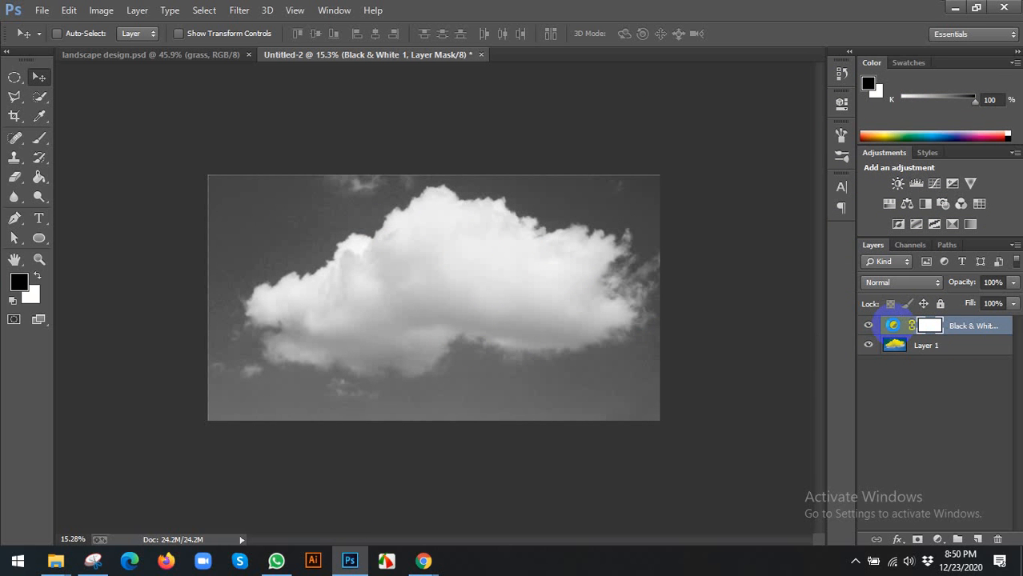
pyautogui.doubleClick(895, 326)
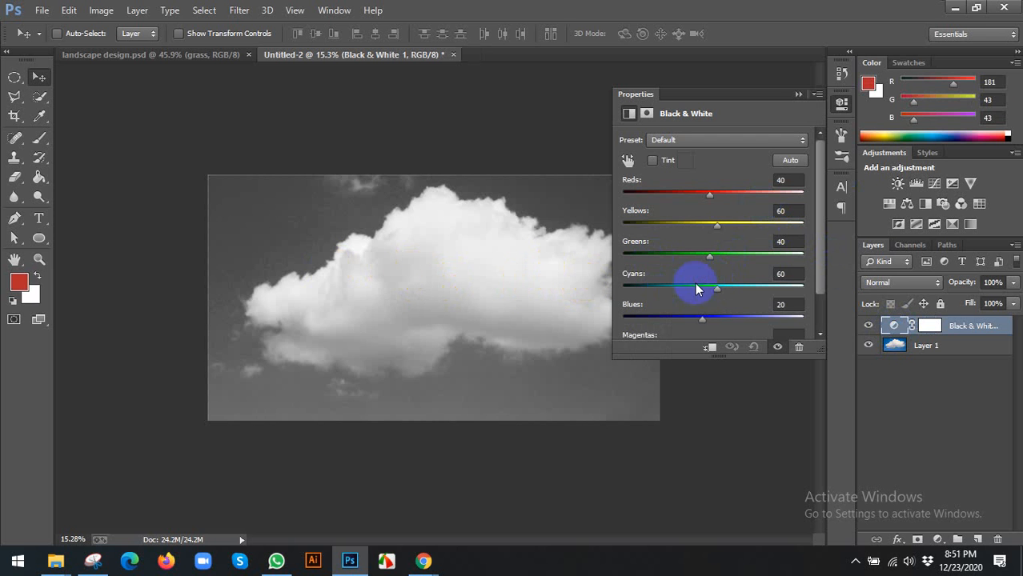
pyautogui.moveTo(716, 288); pyautogui.dragTo(641, 292)
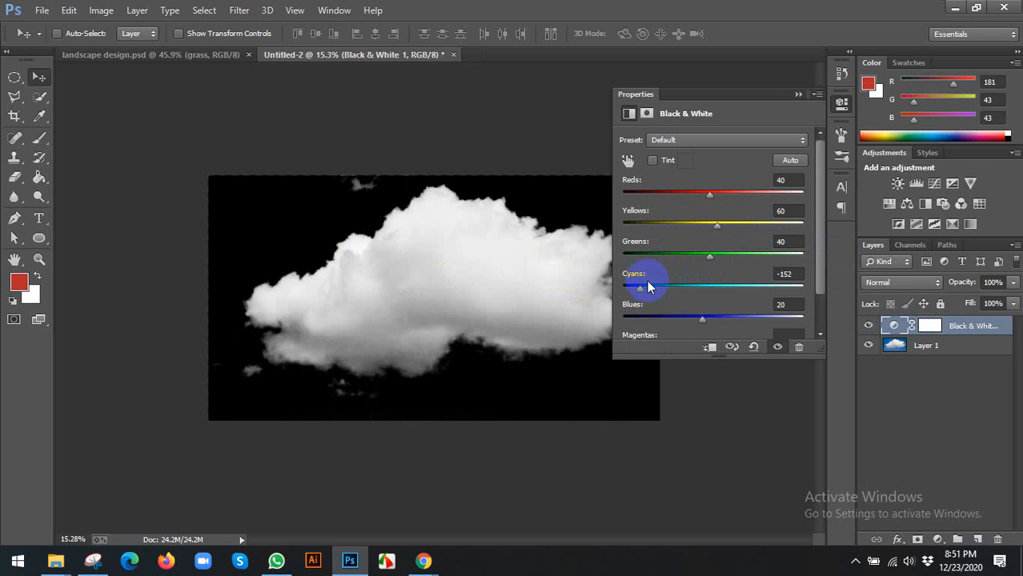
pyautogui.click(841, 102)
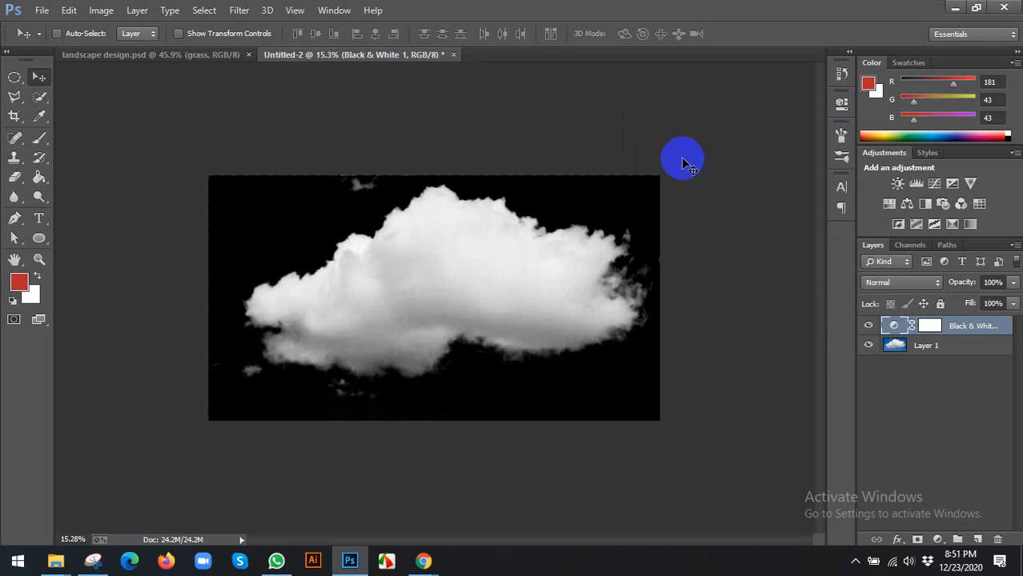
# Switch to Chrome and watch the tutorial's section on the Brightness/Contrast adjustment, pausing it at 1:07.
pyautogui.moveTo(422, 551)
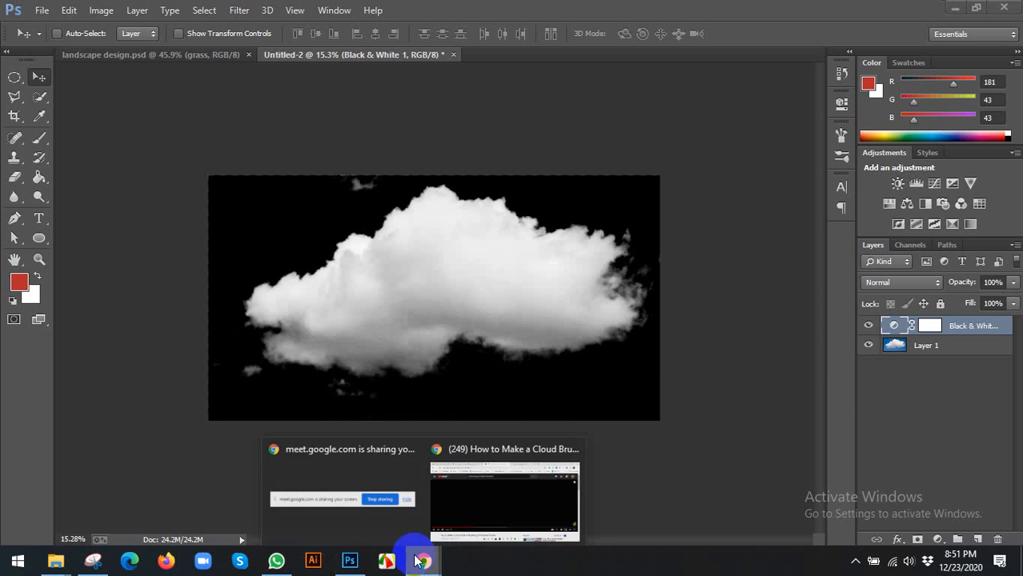
pyautogui.click(370, 501)
pyautogui.click(644, 523)
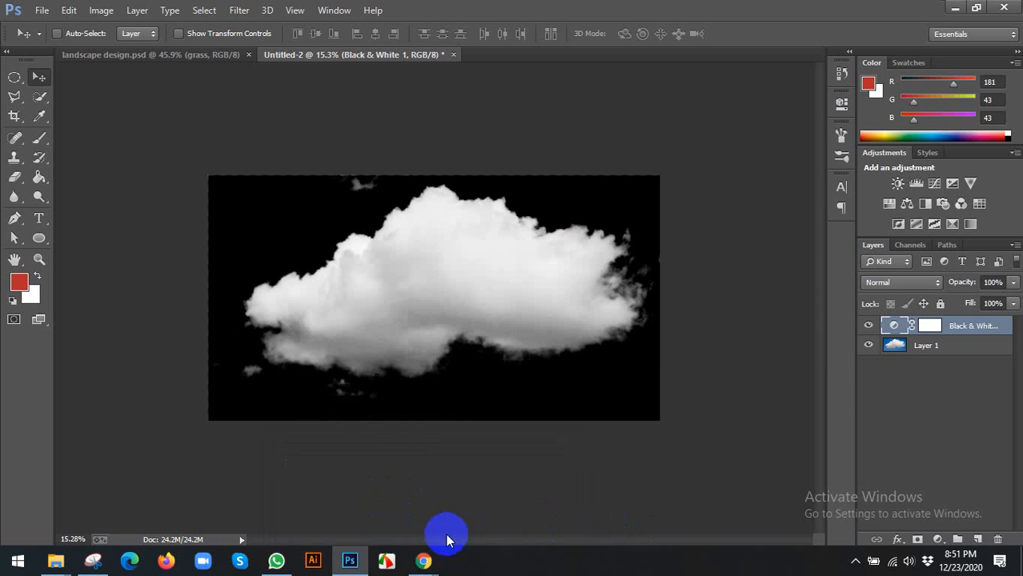
pyautogui.click(468, 503)
pyautogui.click(501, 298)
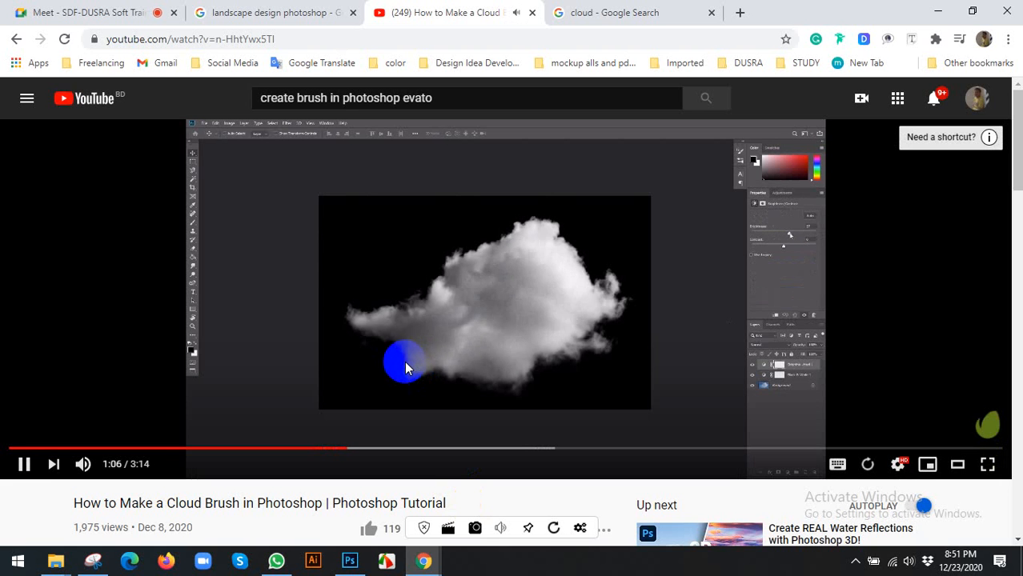
pyautogui.click(405, 363)
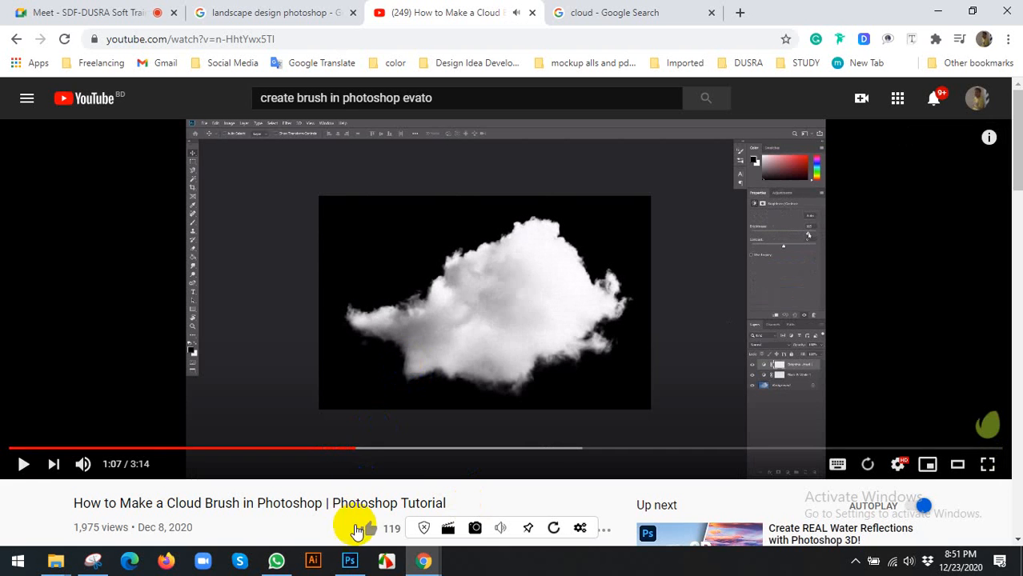
# Back in Photoshop, add a Brightness/Contrast adjustment layer on top with Brightness 55 and Contrast 0.
pyautogui.click(349, 561)
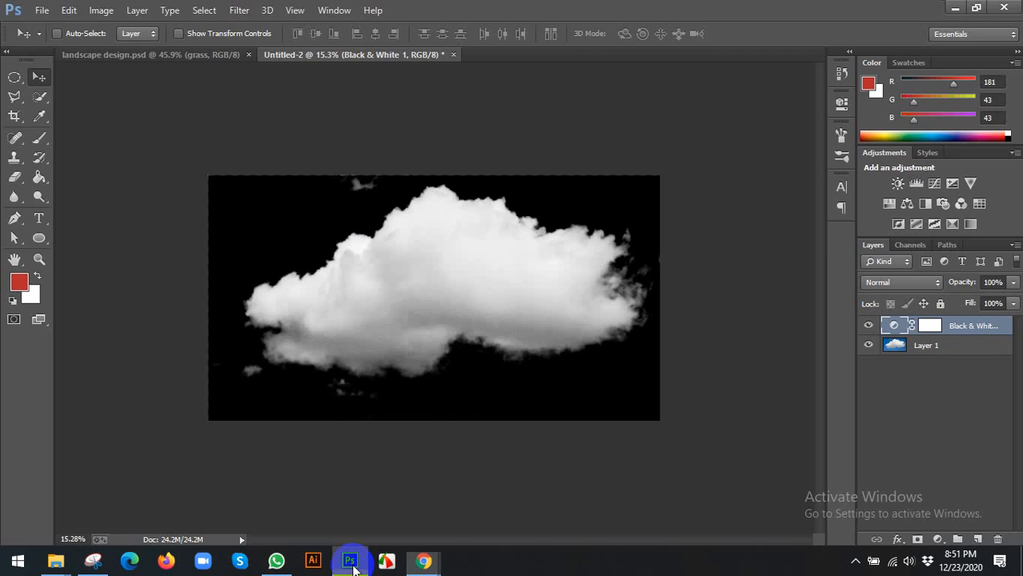
pyautogui.click(898, 183)
pyautogui.moveTo(715, 177); pyautogui.dragTo(743, 218)
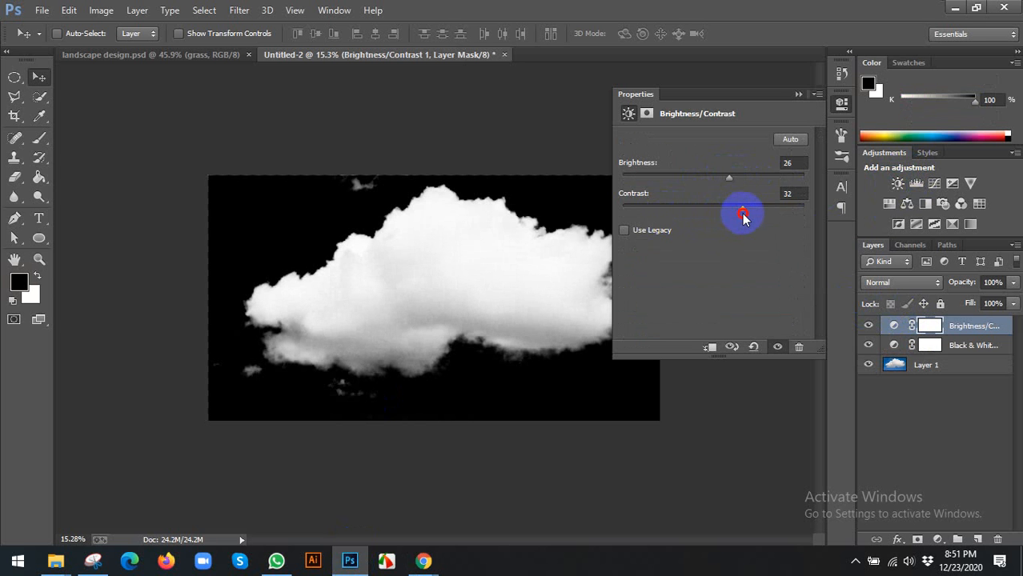
pyautogui.moveTo(729, 177)
pyautogui.mouseDown()
pyautogui.moveTo(793, 187)
pyautogui.moveTo(738, 188)
pyautogui.moveTo(737, 209)
pyautogui.moveTo(746, 179)
pyautogui.mouseUp()
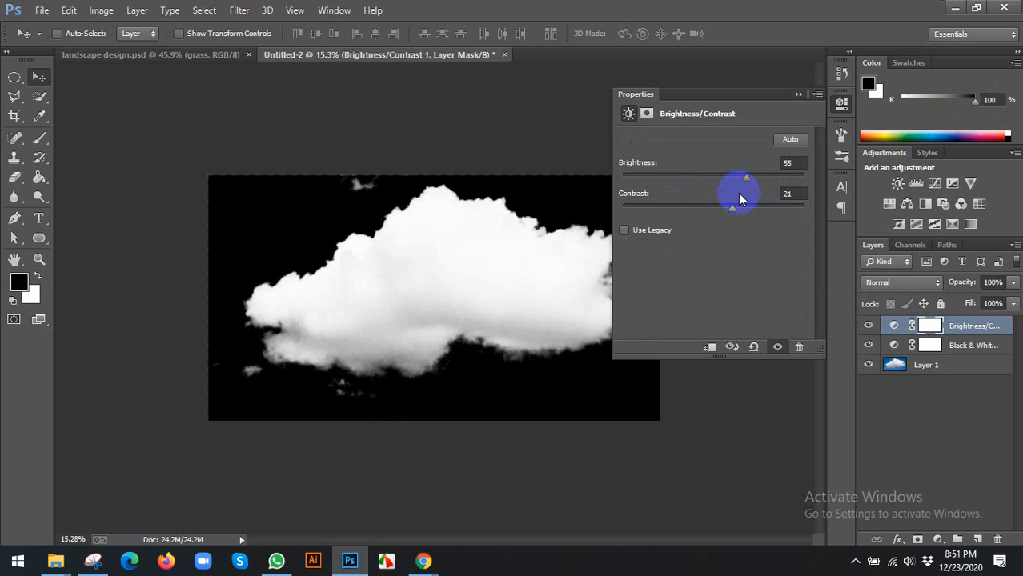
pyautogui.click(789, 193)
pyautogui.write('0')
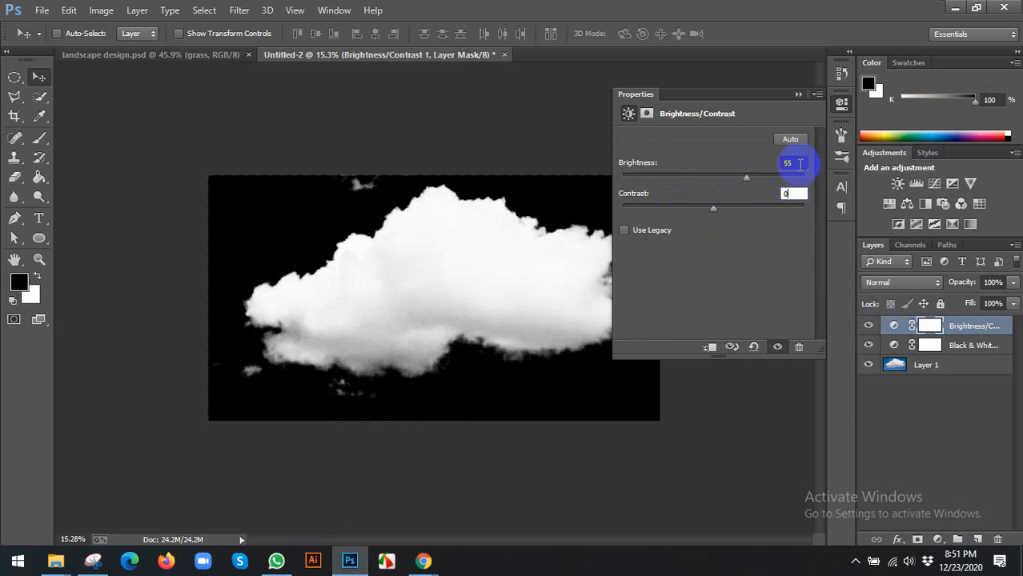
pyautogui.click(792, 164)
pyautogui.click(843, 110)
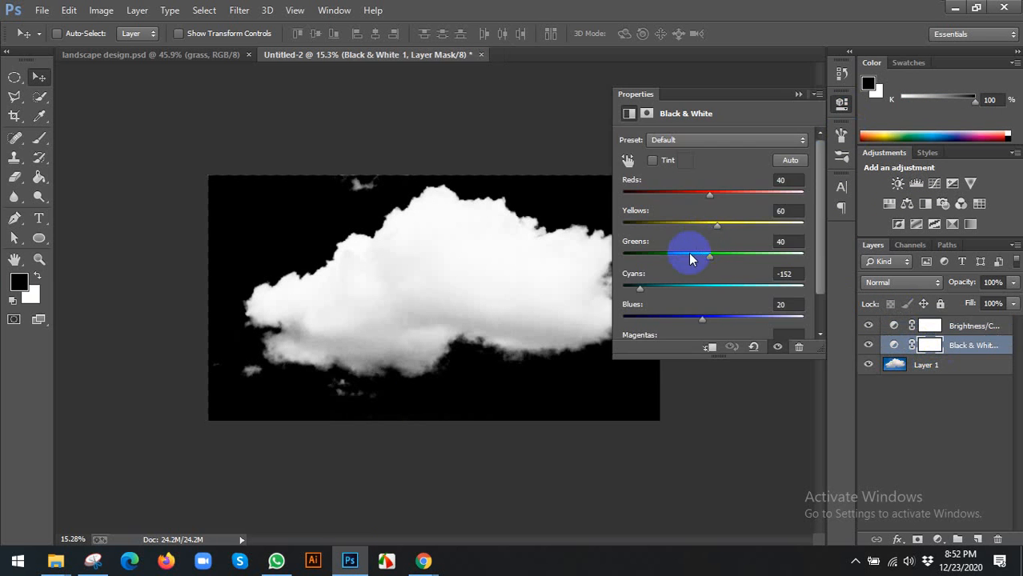
# Set the Cyans value of the Black & White adjustment layer to -136.
pyautogui.moveTo(641, 288)
pyautogui.mouseDown()
pyautogui.moveTo(661, 292)
pyautogui.moveTo(653, 290)
pyautogui.mouseUp()
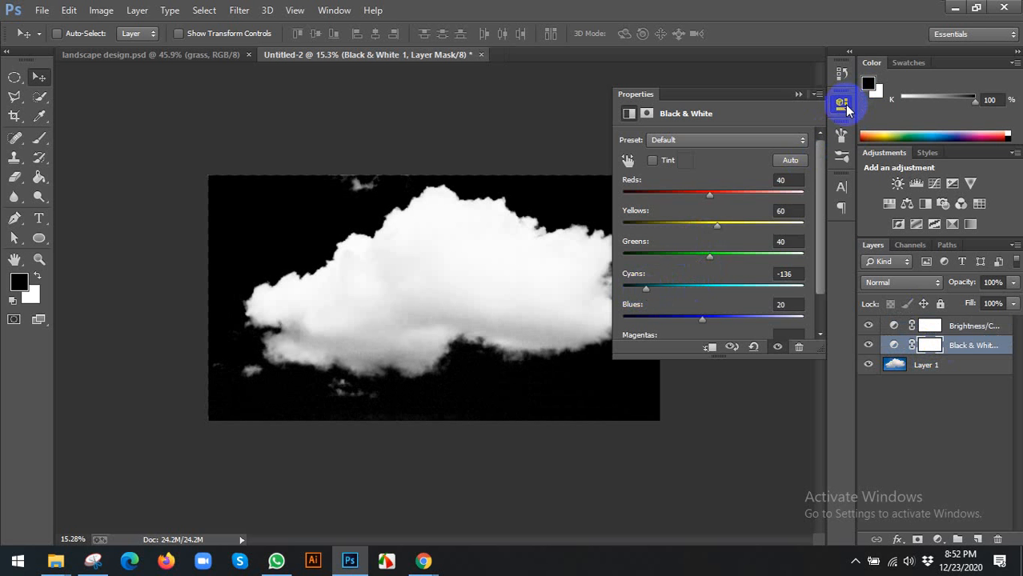
pyautogui.click(842, 102)
# Switch to Chrome and watch how the tutorial flattens the image, pausing it at 1:17.
pyautogui.moveTo(423, 556)
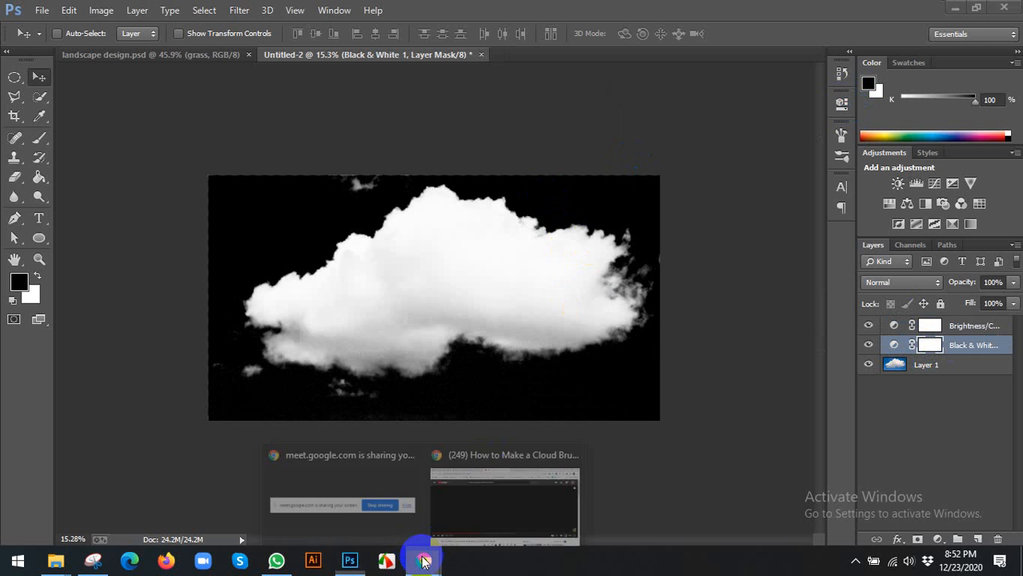
pyautogui.click(504, 496)
pyautogui.click(538, 313)
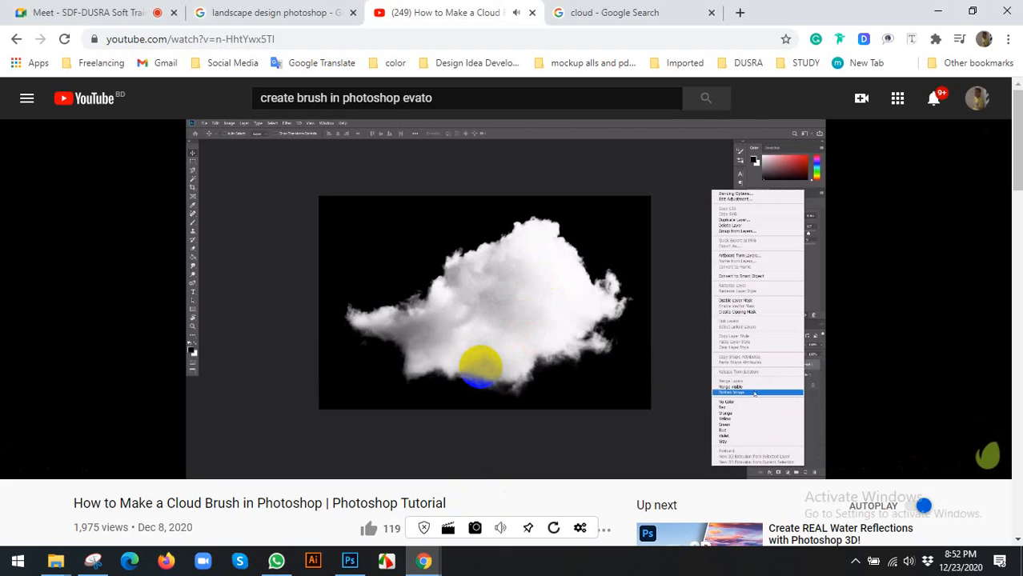
pyautogui.click(543, 332)
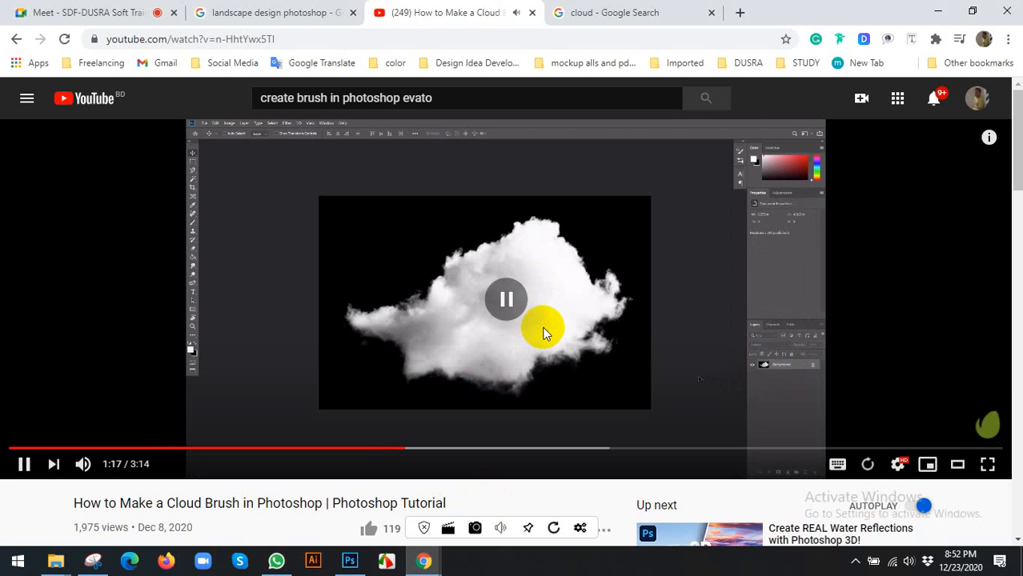
# Switch to Photoshop, flatten the cloud image and convert its locked background into a regular layer named Layer 0.
pyautogui.click(351, 563)
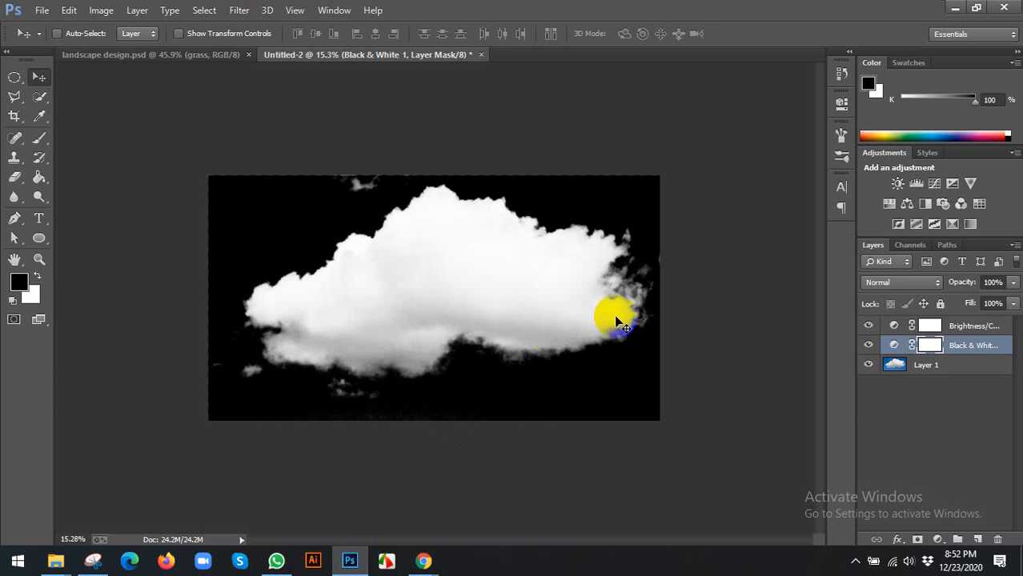
pyautogui.click(951, 327)
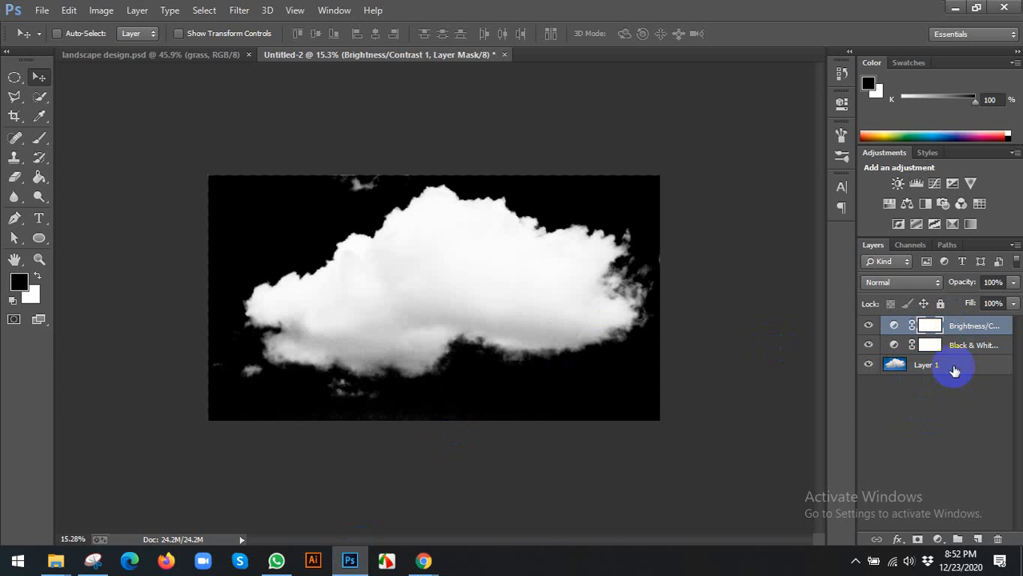
pyautogui.click(954, 366)
pyautogui.click(955, 327)
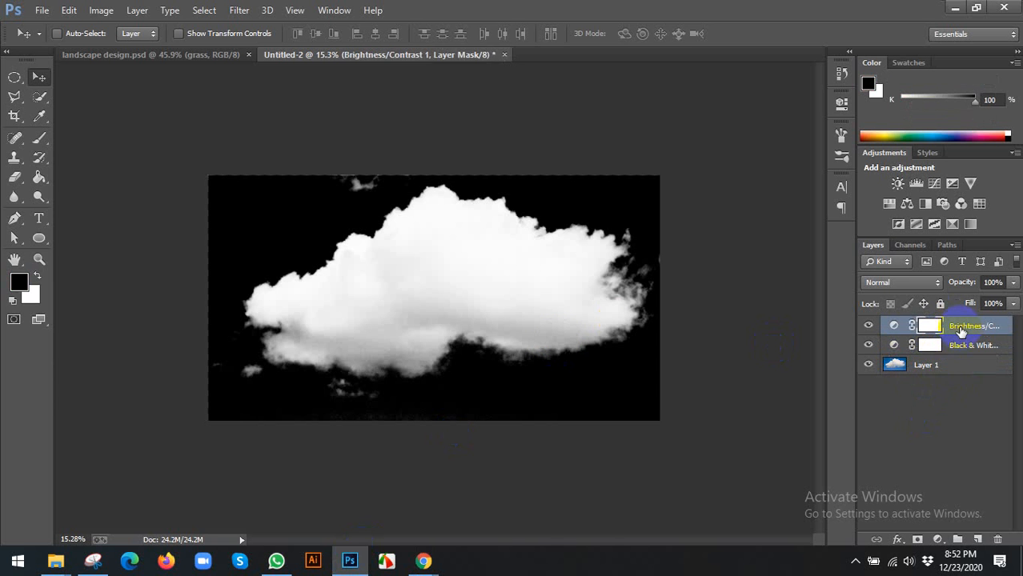
pyautogui.rightClick(959, 326)
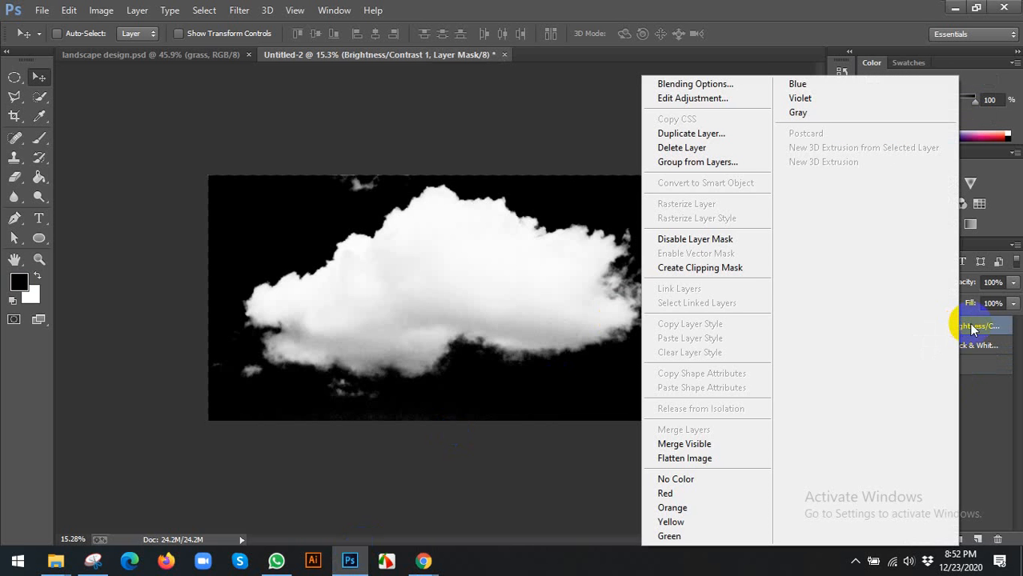
pyautogui.click(720, 465)
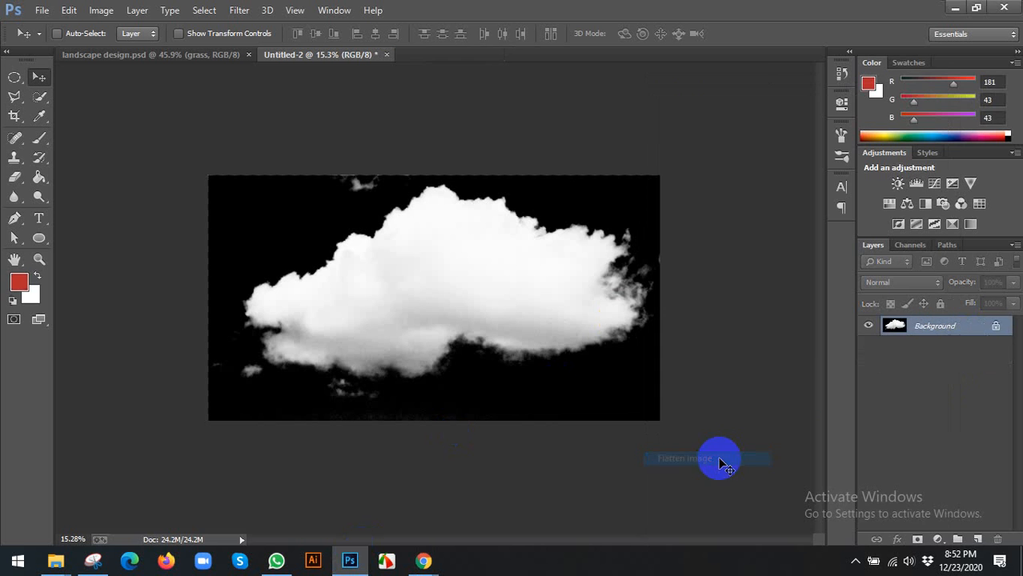
pyautogui.doubleClick(934, 328)
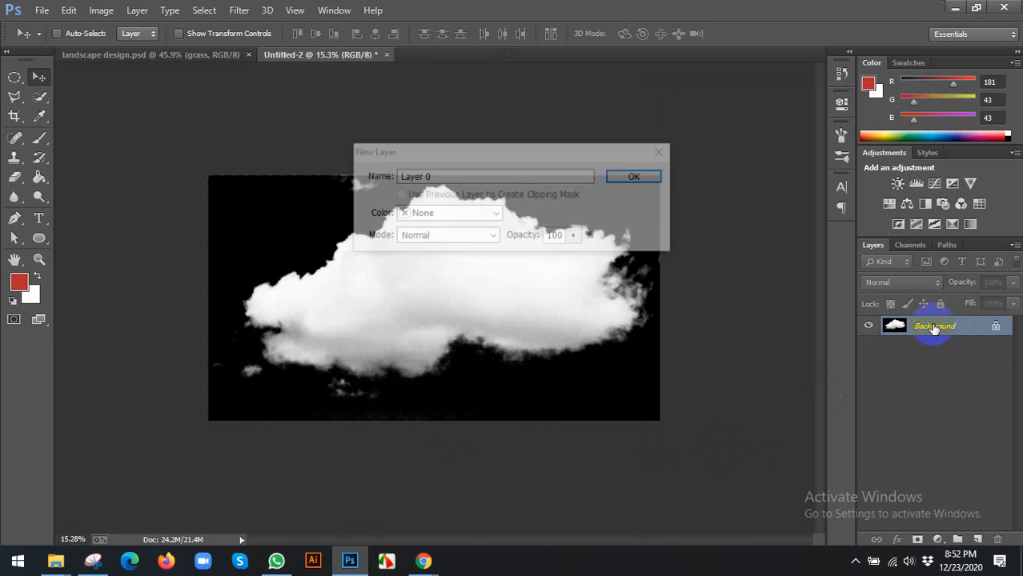
pyautogui.click(649, 173)
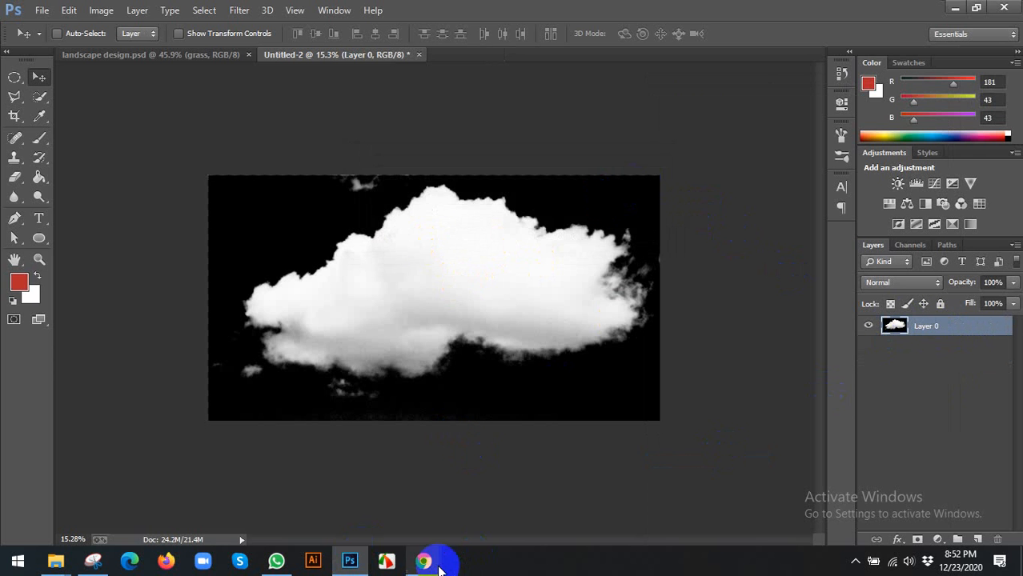
# Switch to Chrome and watch how the tutorial inverts the cloud image, pausing it at 1:19.
pyautogui.moveTo(423, 560)
pyautogui.click(455, 512)
pyautogui.click(423, 331)
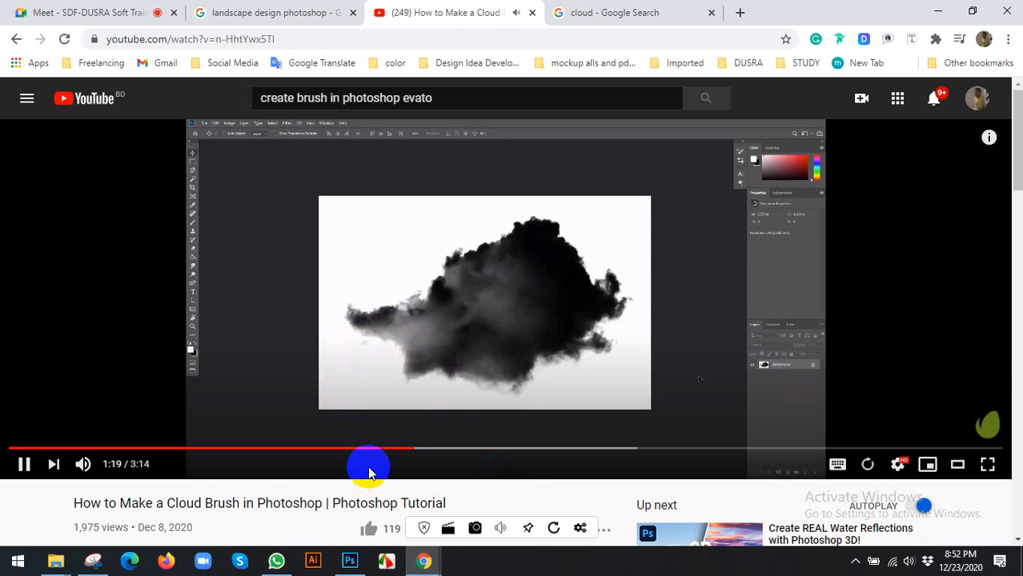
pyautogui.click(435, 338)
# Back in Photoshop, invert the colours of the flattened cloud layer with the Invert adjustment.
pyautogui.click(349, 560)
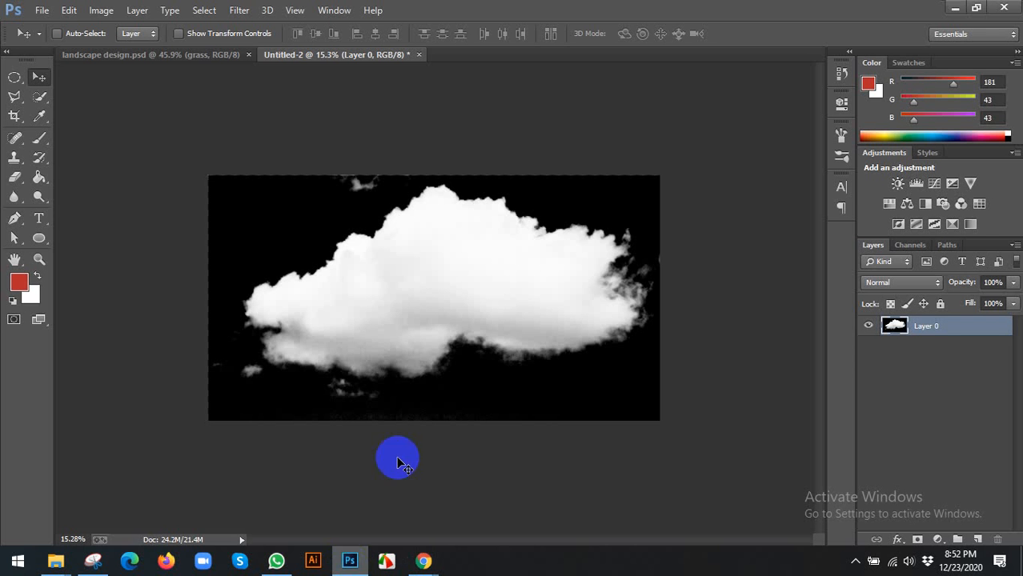
pyautogui.click(101, 10)
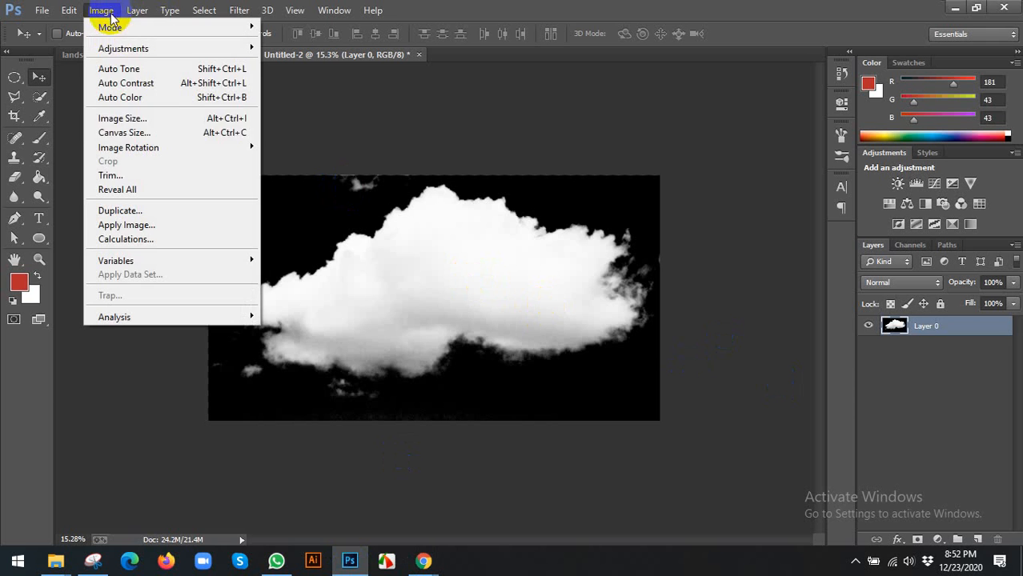
pyautogui.moveTo(142, 47)
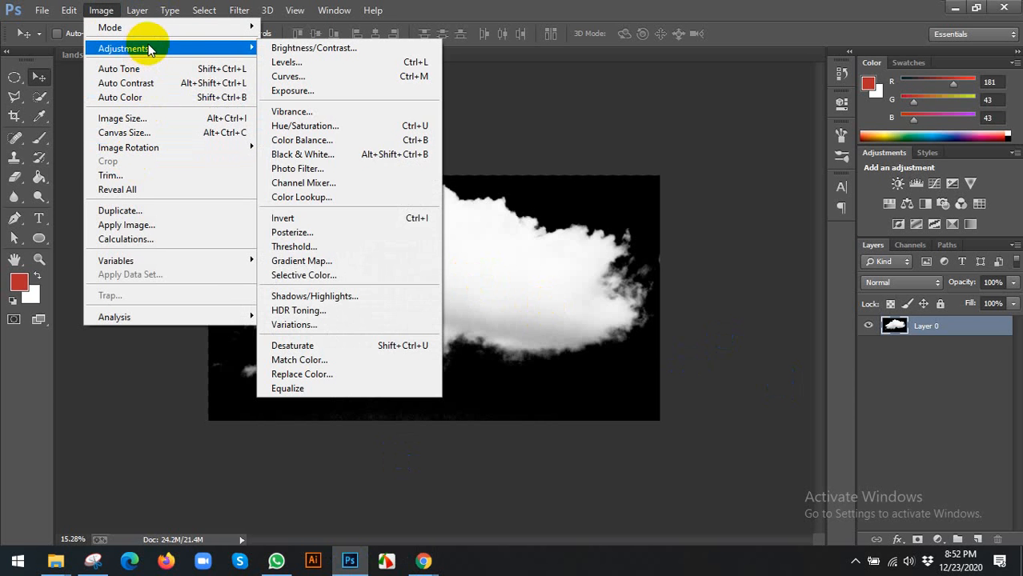
pyautogui.click(319, 218)
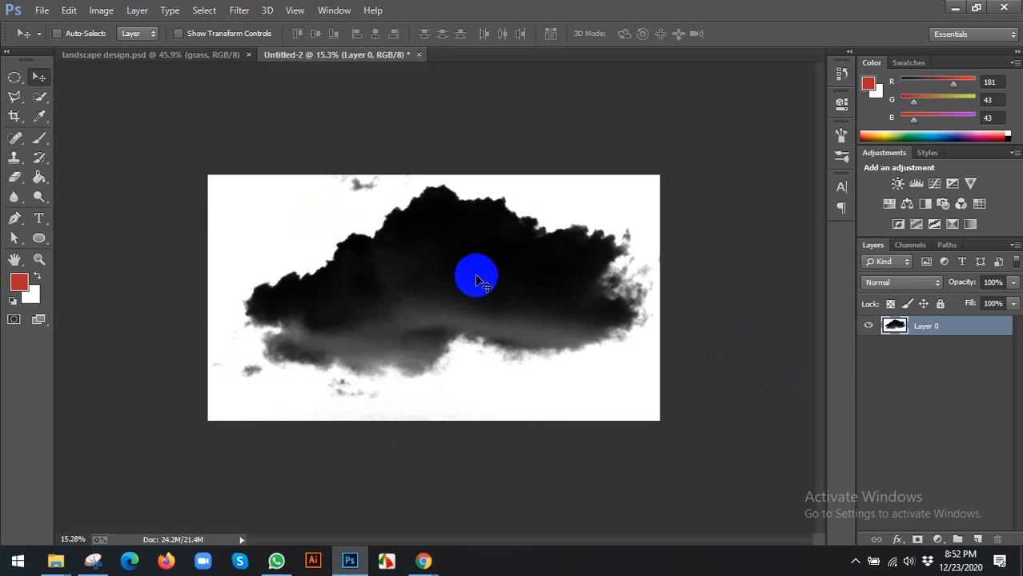
pyautogui.scroll(2, 476, 277)
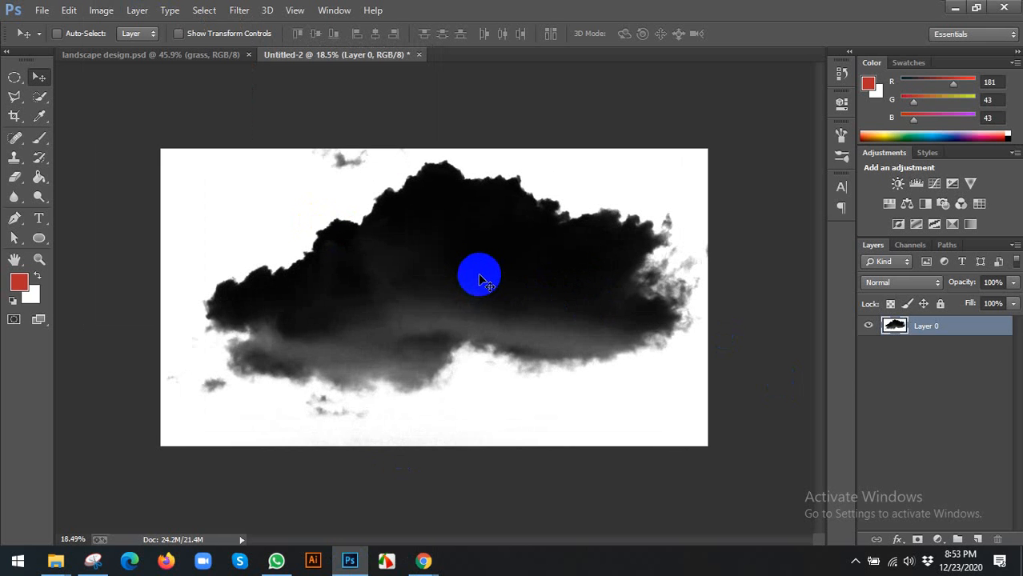
pyautogui.scroll(-1, 478, 278)
# Switch to Chrome and watch how the tutorial defines the cloud as a brush, pausing it at 1:23.
pyautogui.moveTo(424, 561)
pyautogui.click(463, 502)
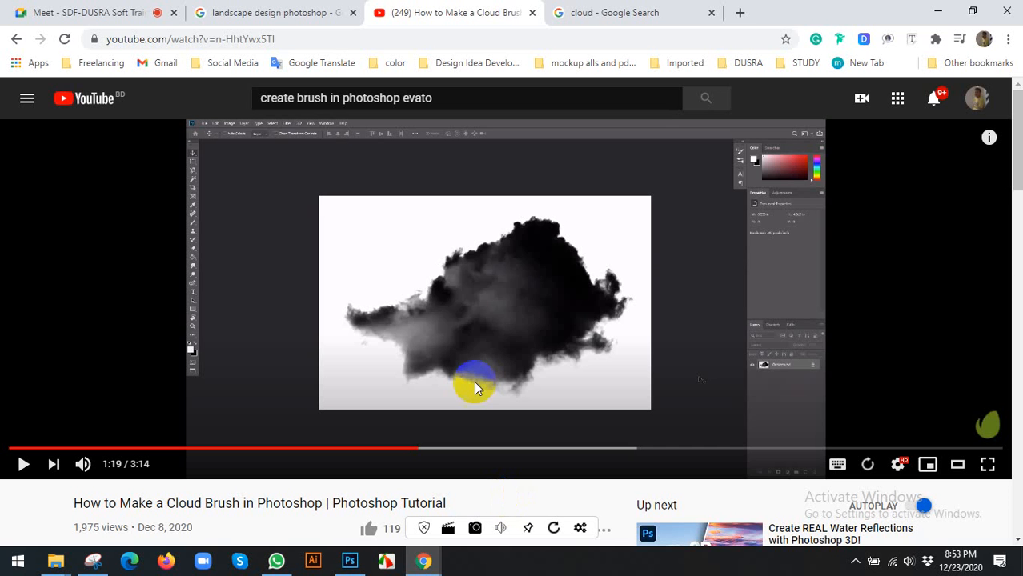
pyautogui.click(455, 309)
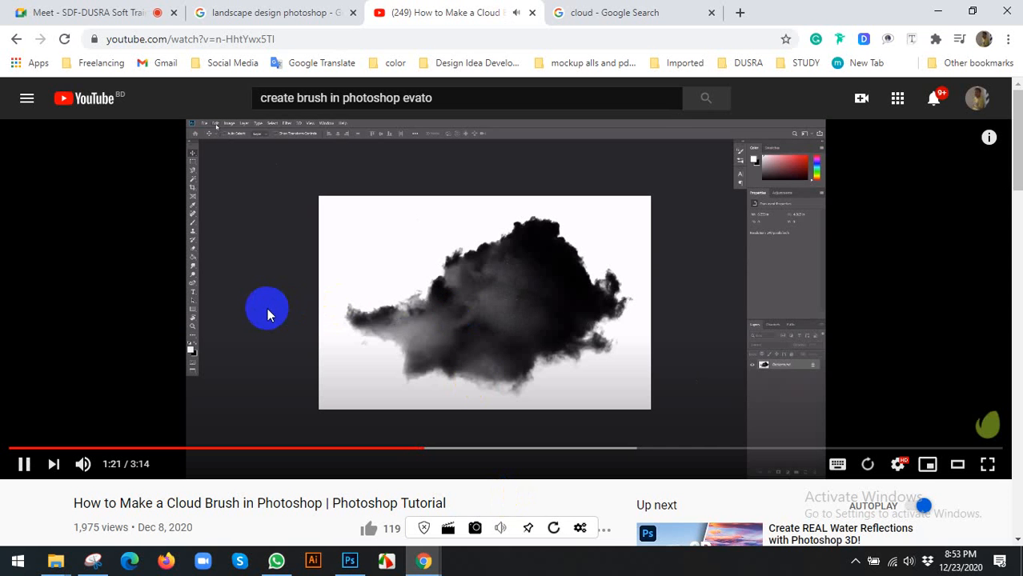
pyautogui.click(486, 318)
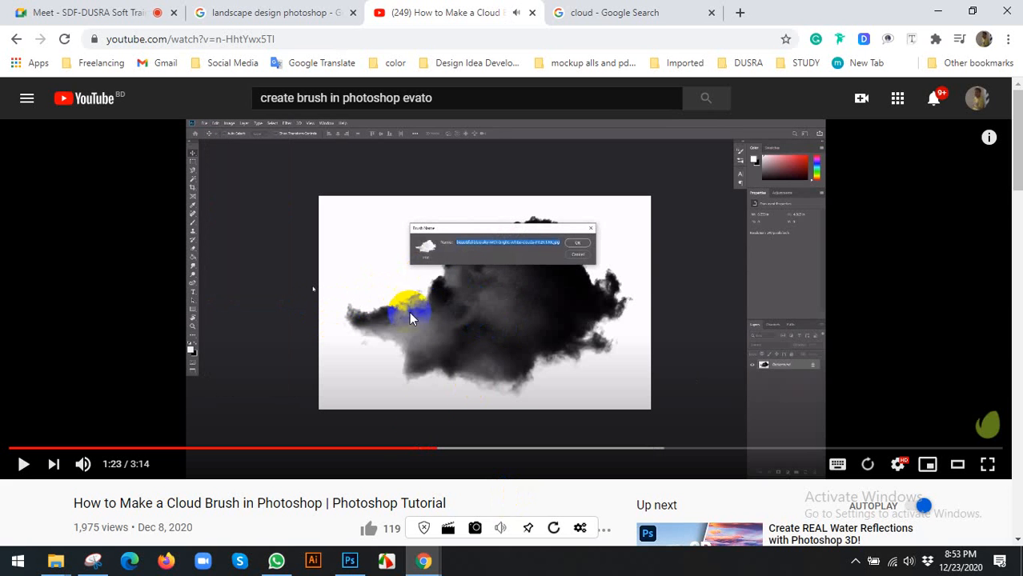
# Back in Photoshop, define the inverted cloud image as a brush preset named Sampled Brush 32.
pyautogui.click(350, 560)
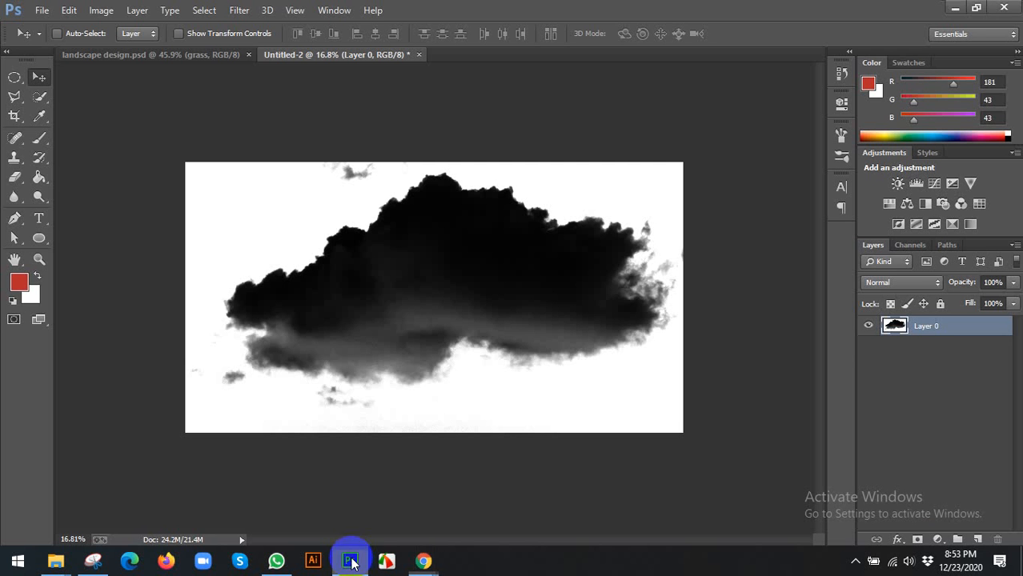
pyautogui.click(69, 11)
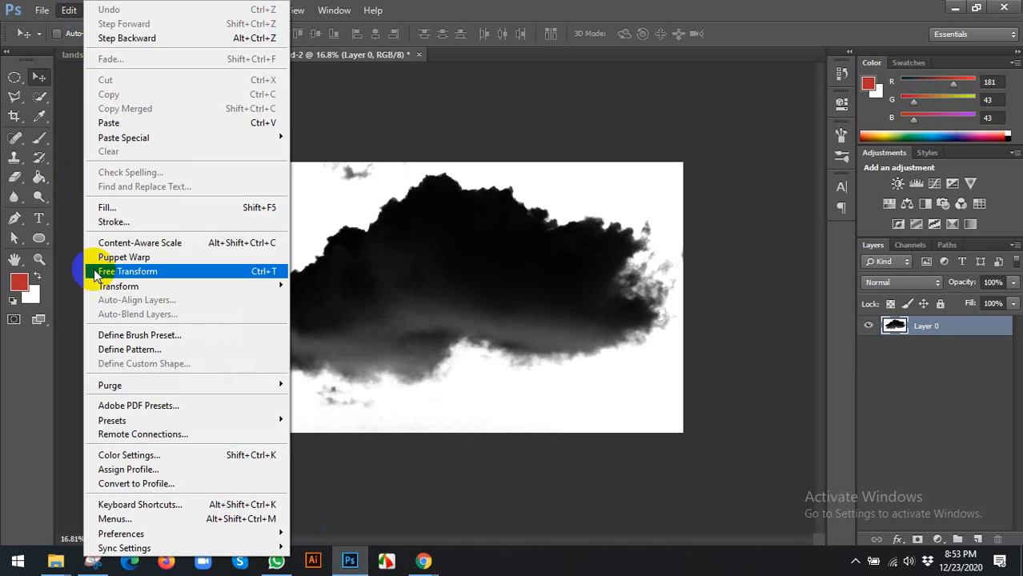
pyautogui.click(138, 340)
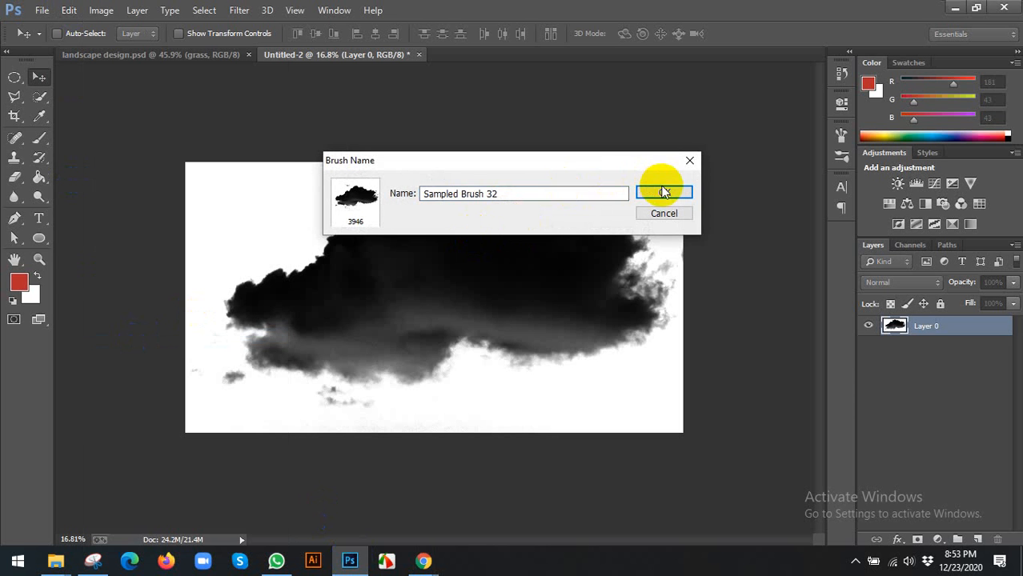
pyautogui.click(663, 192)
# Create a new blank document with a white background for testing the cloud brush.
pyautogui.click(42, 10)
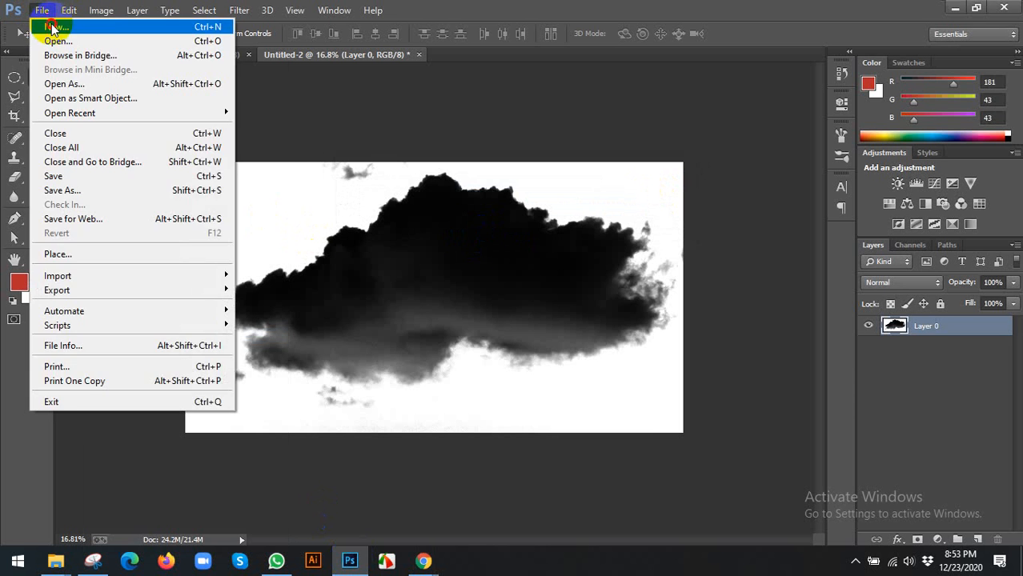
pyautogui.click(52, 28)
pyautogui.click(587, 204)
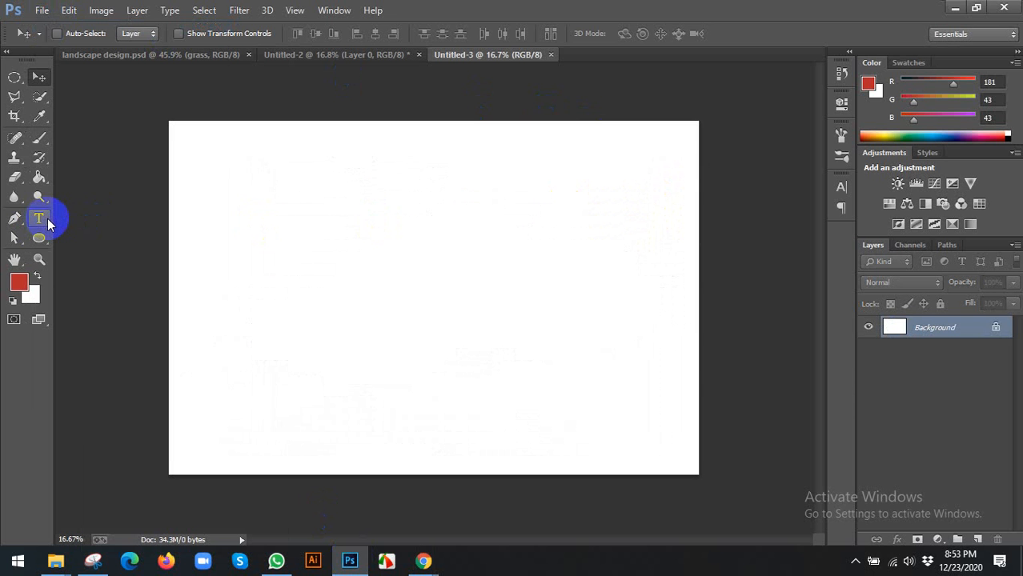
# Set the foreground colour to light blue 8adaff and choose the new 3946 px cloud tip for the Brush tool.
pyautogui.click(19, 282)
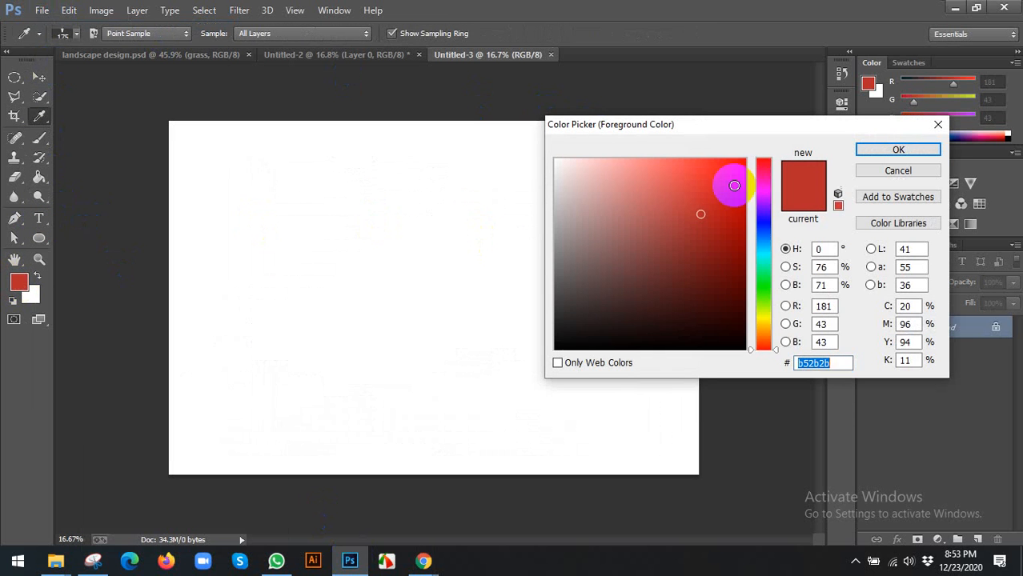
pyautogui.click(764, 245)
pyautogui.moveTo(667, 173); pyautogui.dragTo(642, 159)
pyautogui.click(898, 150)
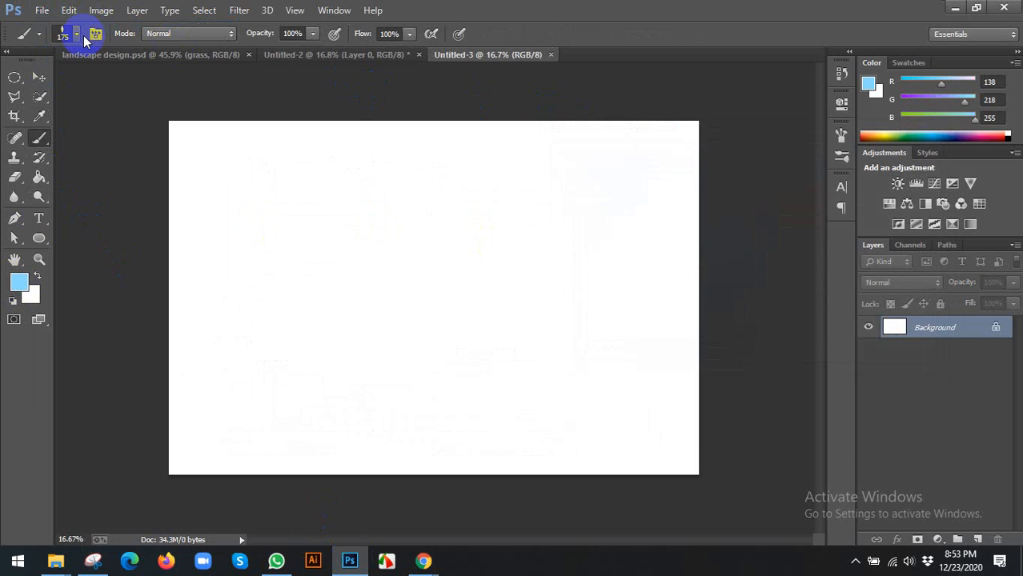
pyautogui.click(76, 34)
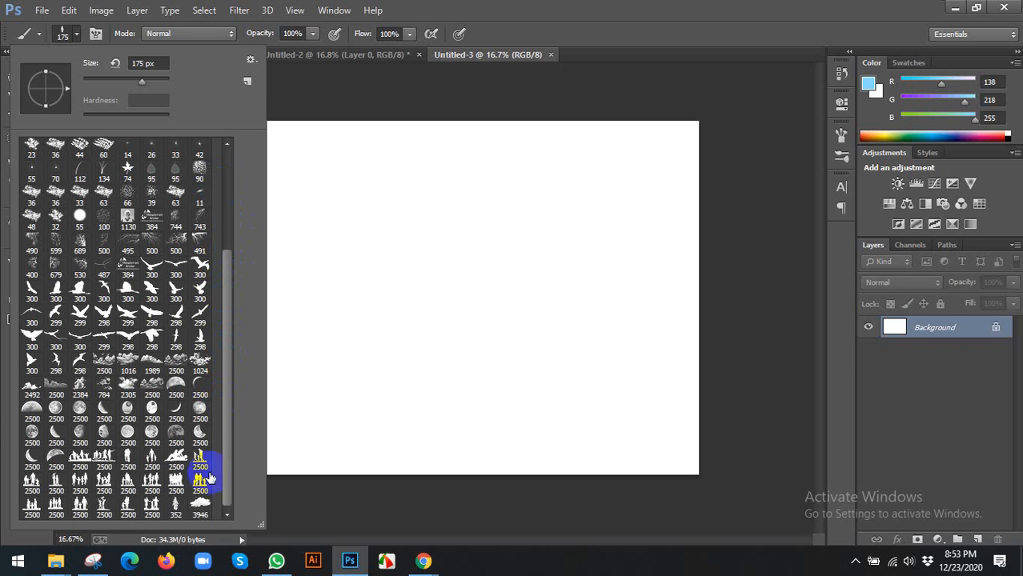
pyautogui.click(620, 12)
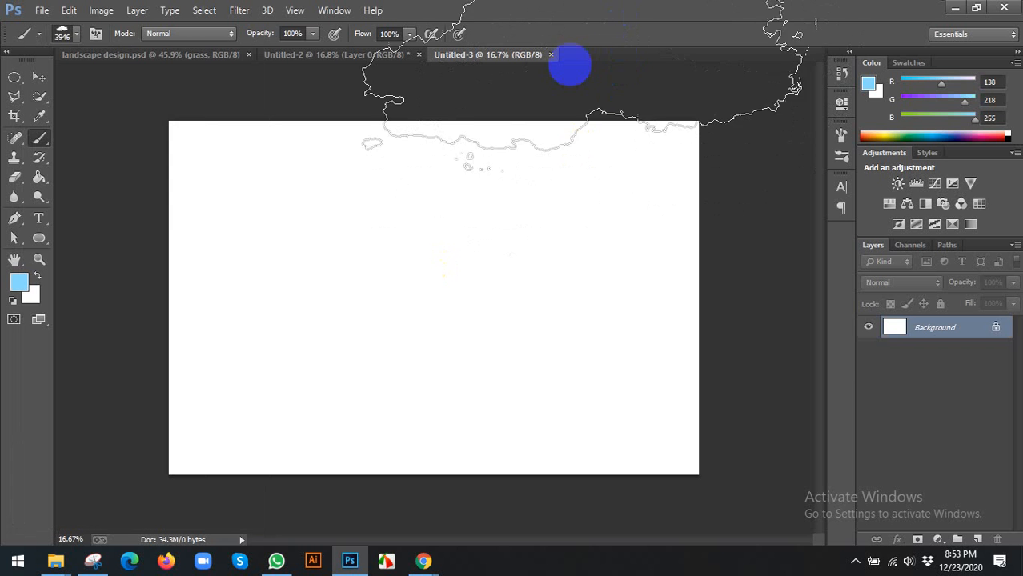
# Try stamping a light blue cloud with the brush reduced to 3500 px, and undo the stamp.
pyautogui.press('[')
pyautogui.press('[')
pyautogui.press('[')
pyautogui.press('[')
pyautogui.press('[')
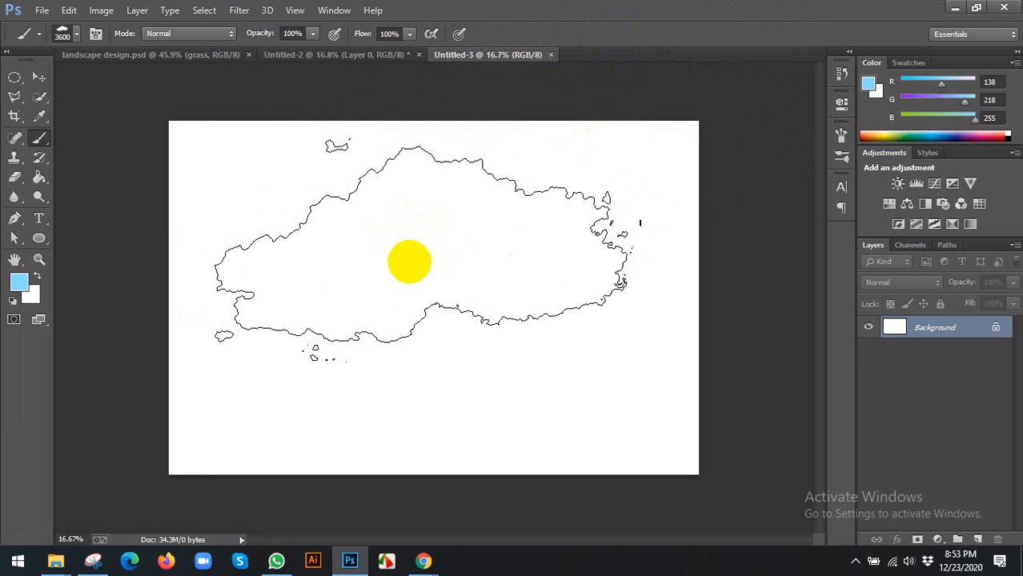
pyautogui.click(409, 262)
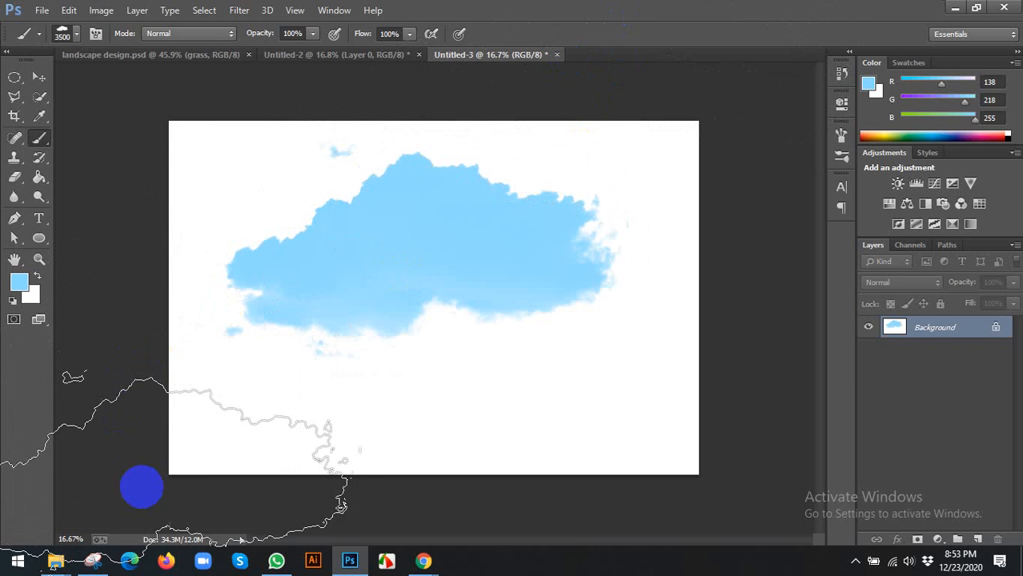
pyautogui.hotkey('ctrl', 'z')
# Reduce the cloud brush to 2100 px and stamp one light blue cloud in the canvas's upper left area.
pyautogui.press('[')
pyautogui.press('[')
pyautogui.press('[')
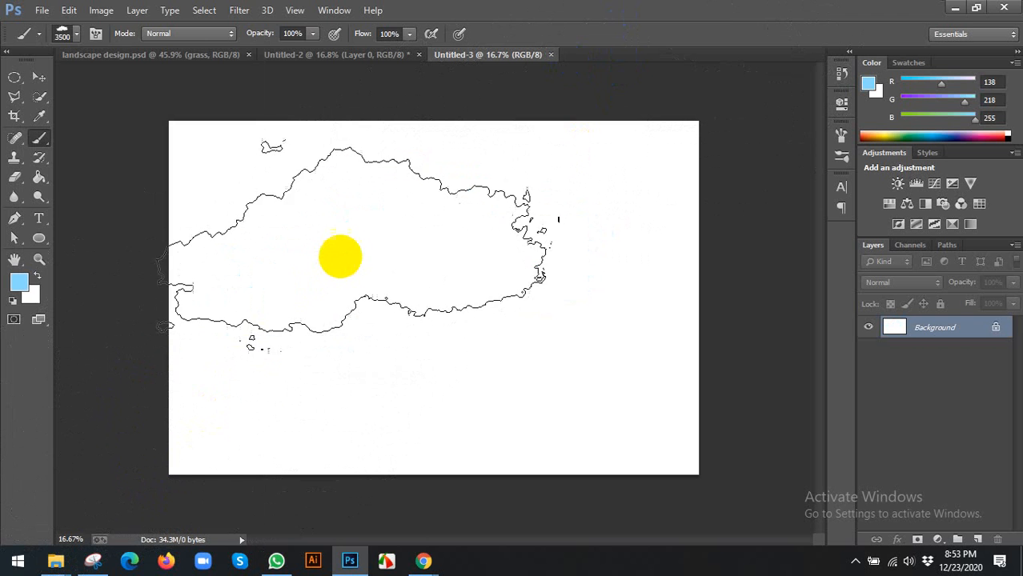
pyautogui.press('[')
pyautogui.press('[')
pyautogui.press('[')
pyautogui.press('[')
pyautogui.press('[')
pyautogui.press('[')
pyautogui.press('[')
pyautogui.press('[')
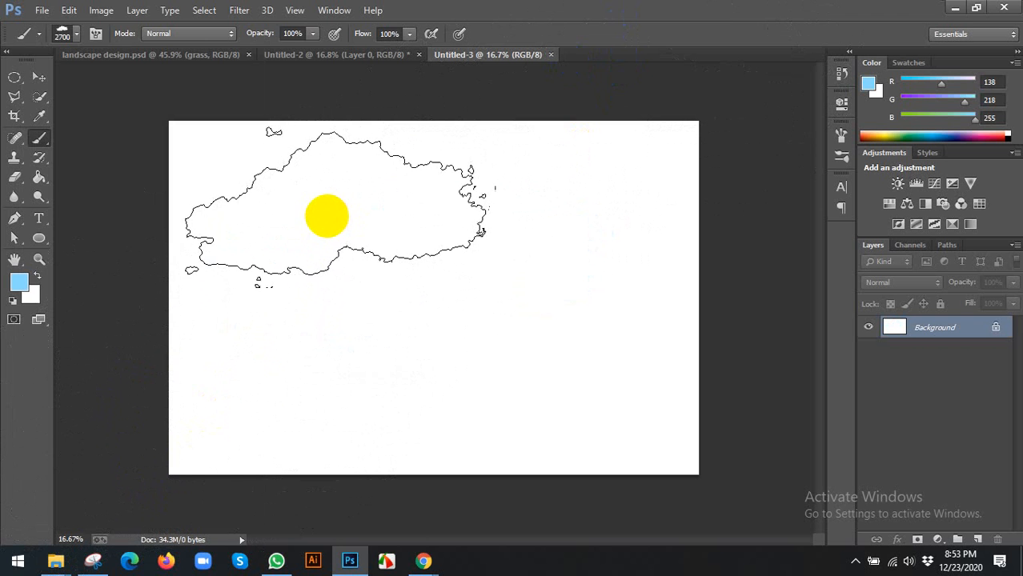
pyautogui.press('[')
pyautogui.press('[')
pyautogui.press('[')
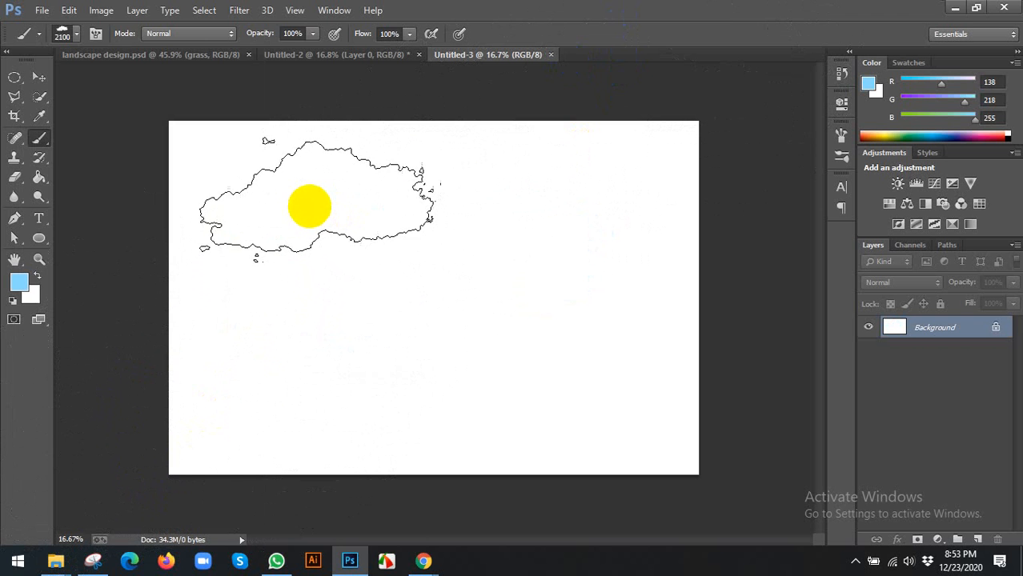
pyautogui.click(301, 198)
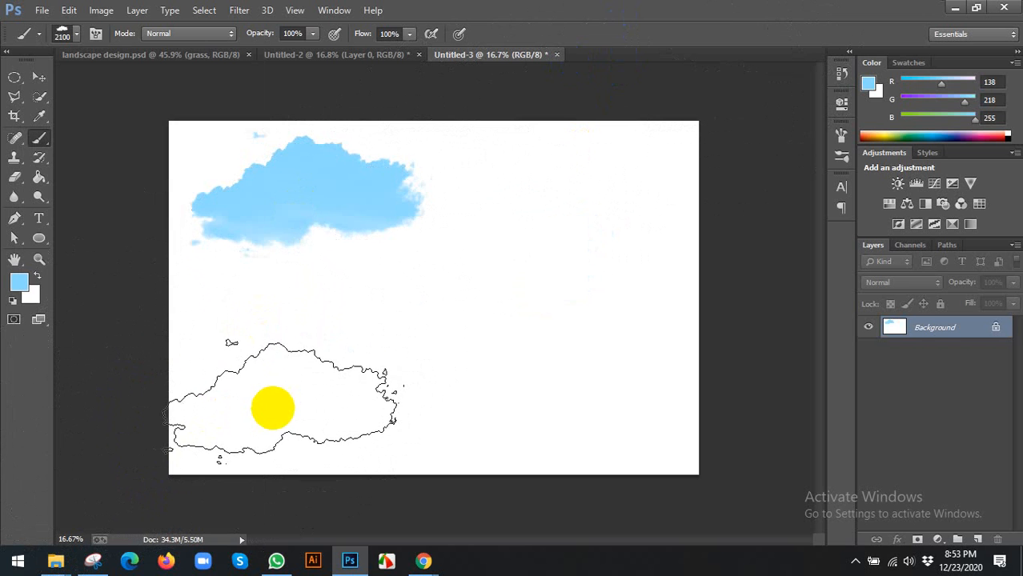
pyautogui.click(840, 133)
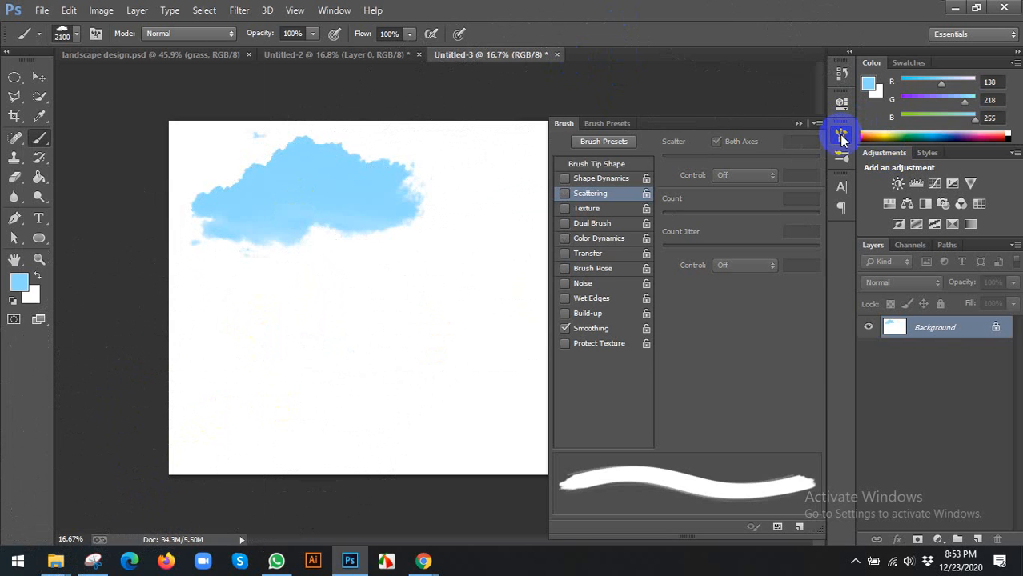
pyautogui.click(841, 137)
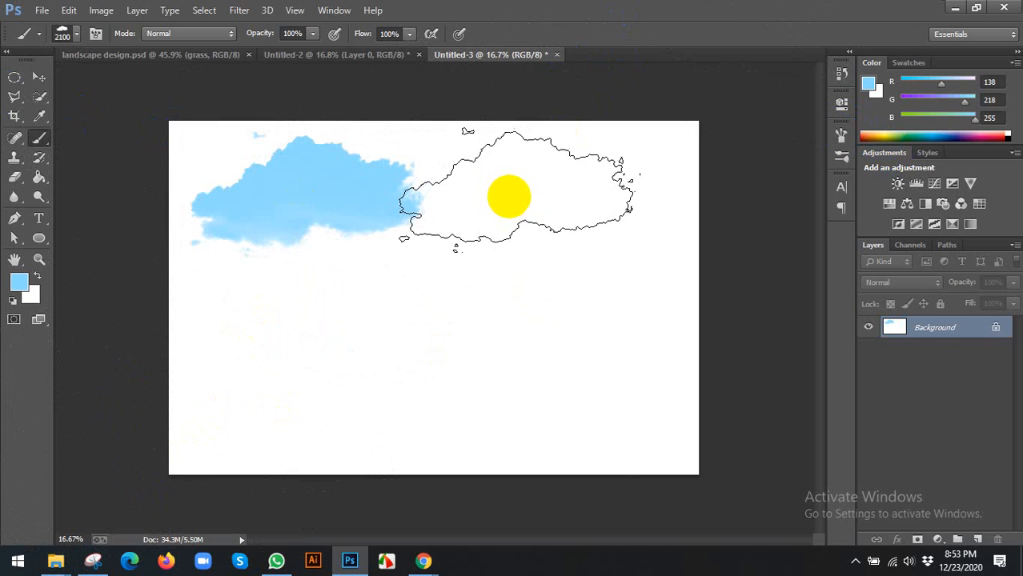
# Set the foreground colour to light grey dde1e3 and stamp one cloud beside the blue one.
pyautogui.click(22, 285)
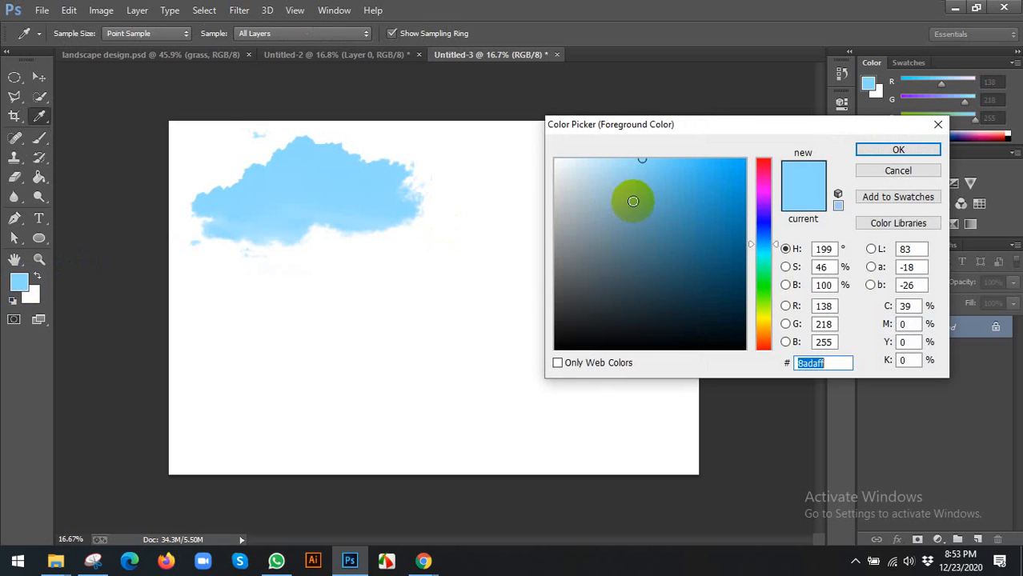
pyautogui.click(561, 180)
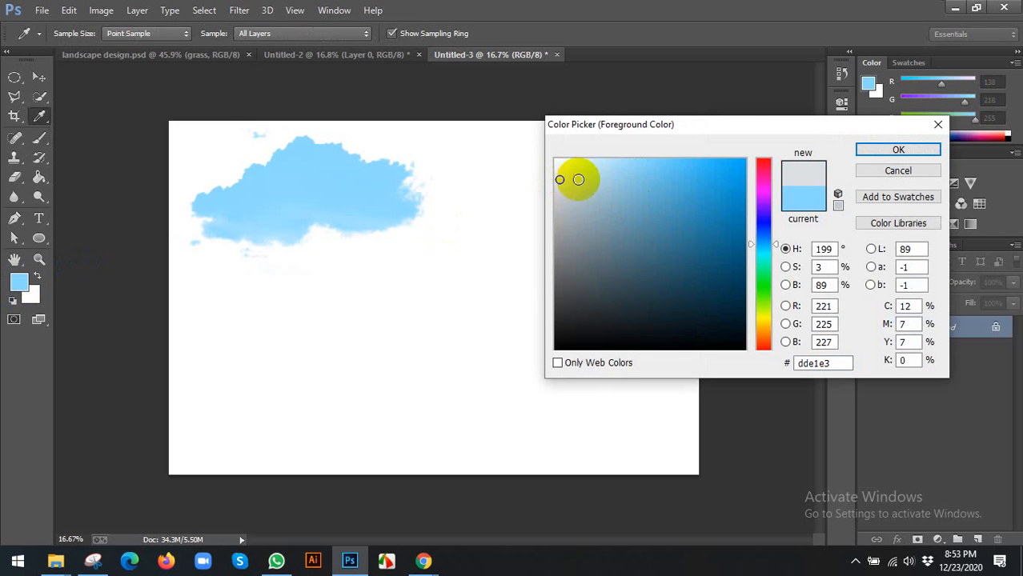
pyautogui.click(880, 151)
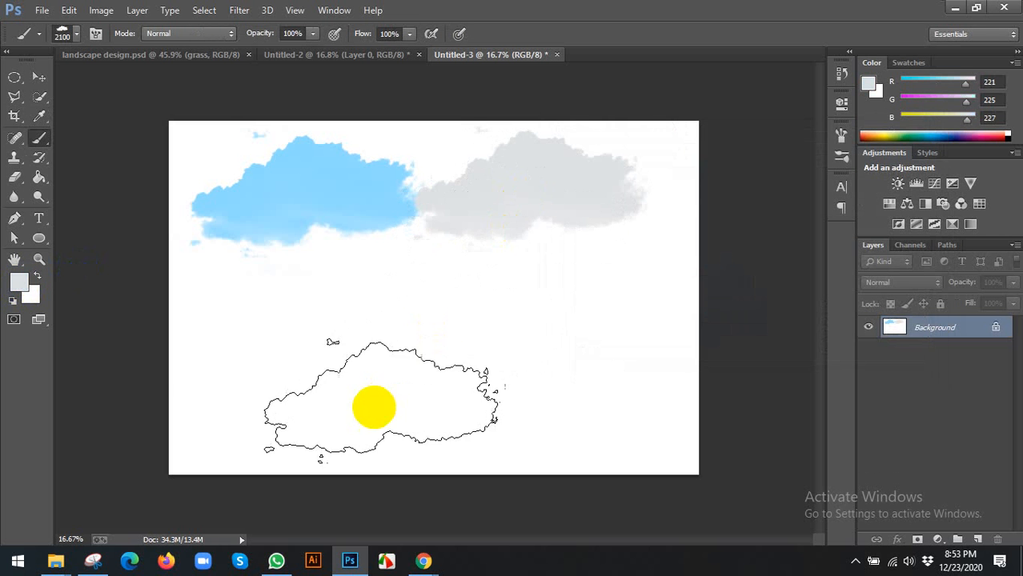
# Restore the default black foreground colour, stamp two black clouds below the blue and grey ones, and leave the Brush tool for the Move tool.
pyautogui.click(14, 301)
pyautogui.click(282, 300)
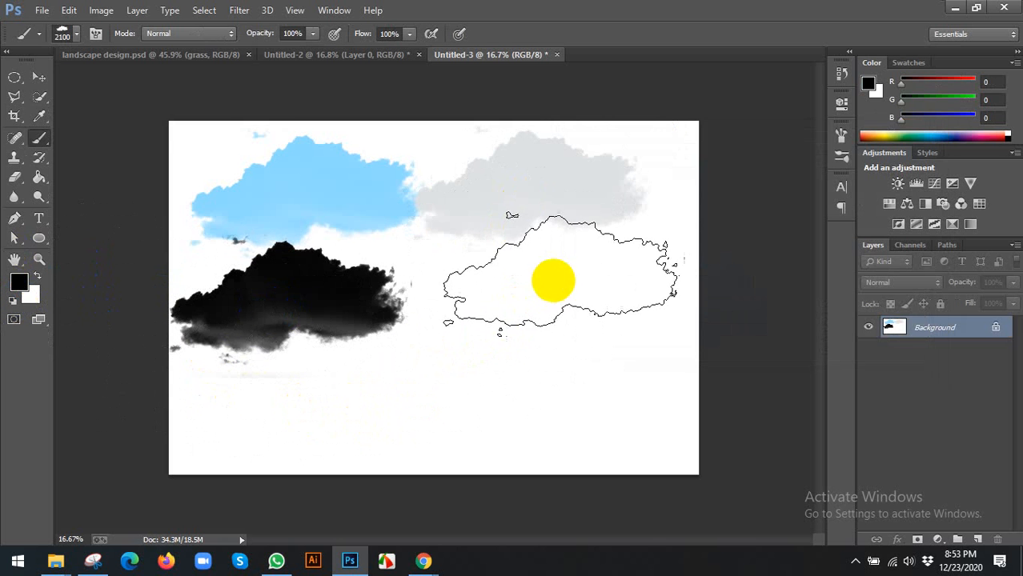
pyautogui.click(561, 273)
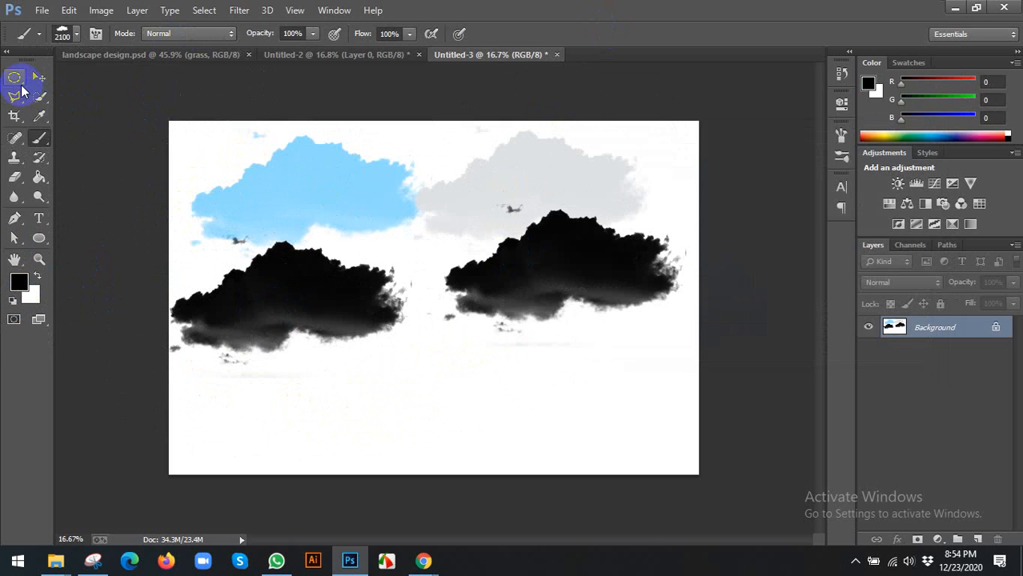
pyautogui.click(41, 80)
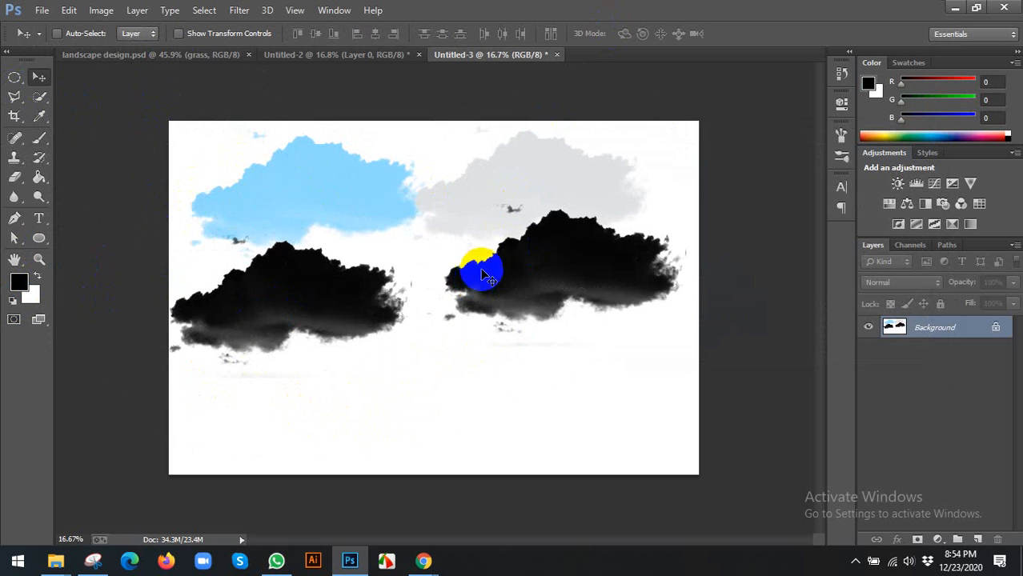
# Look at the inverted cloud in Untitled-2, and skim the YouTube cloud brush tutorial in Chrome, pausing it at 2:11.
pyautogui.click(375, 54)
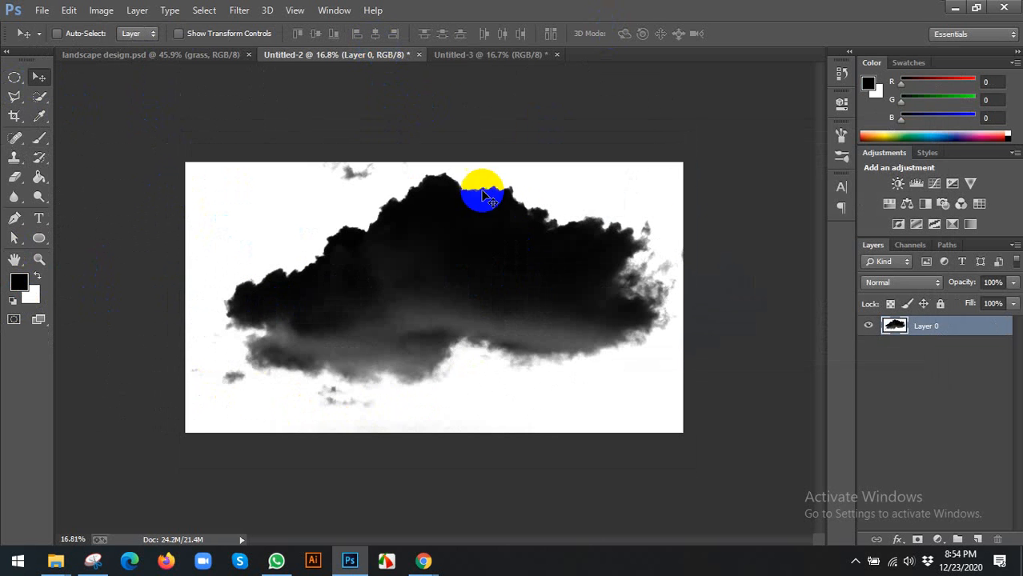
pyautogui.click(423, 564)
pyautogui.click(437, 508)
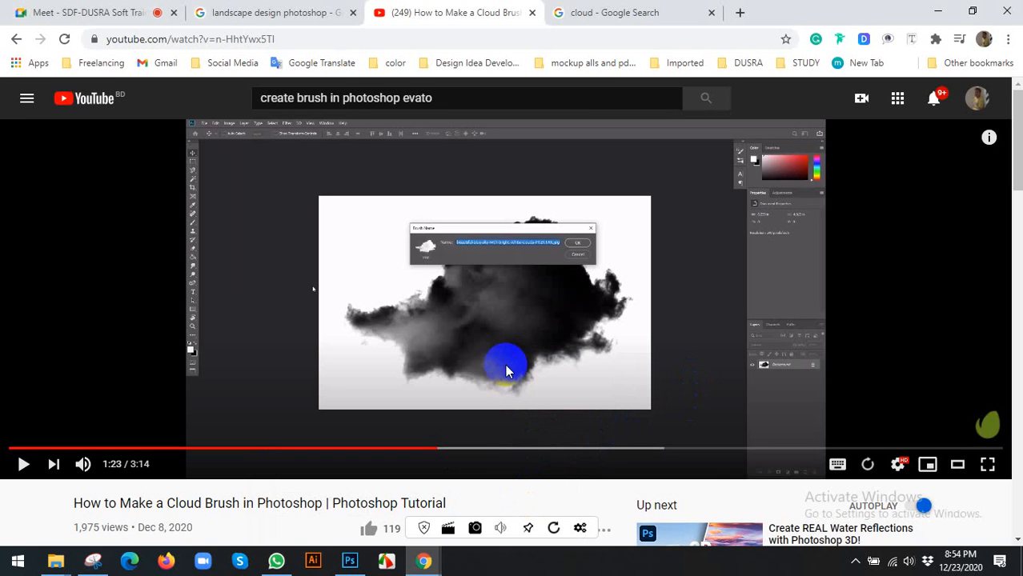
pyautogui.click(505, 369)
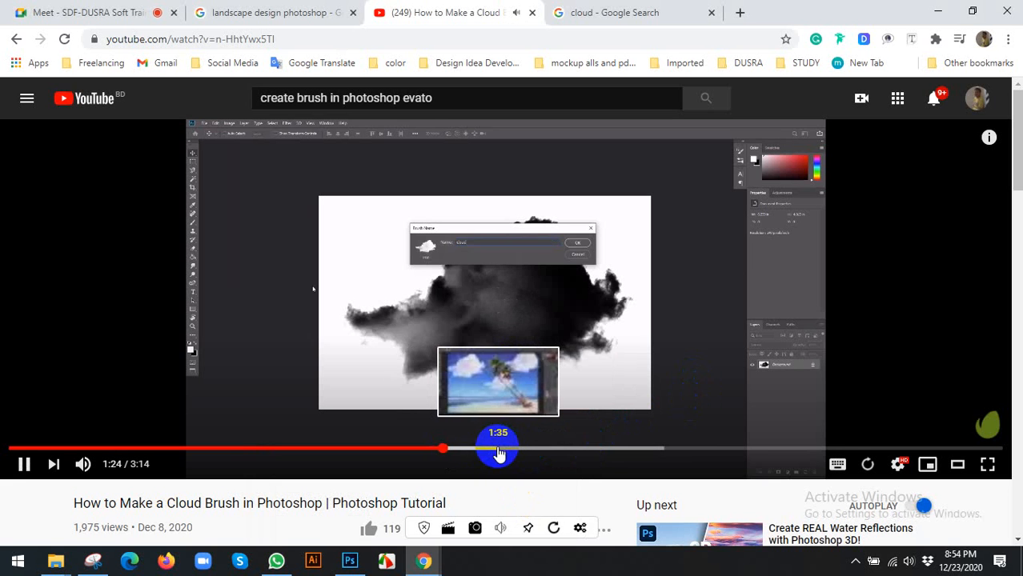
pyautogui.click(550, 451)
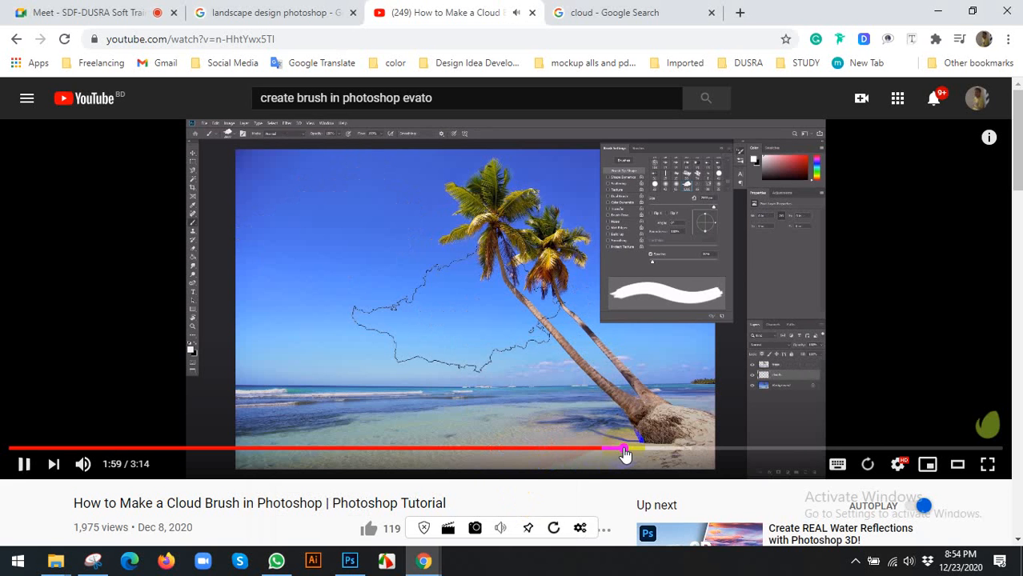
pyautogui.click(594, 453)
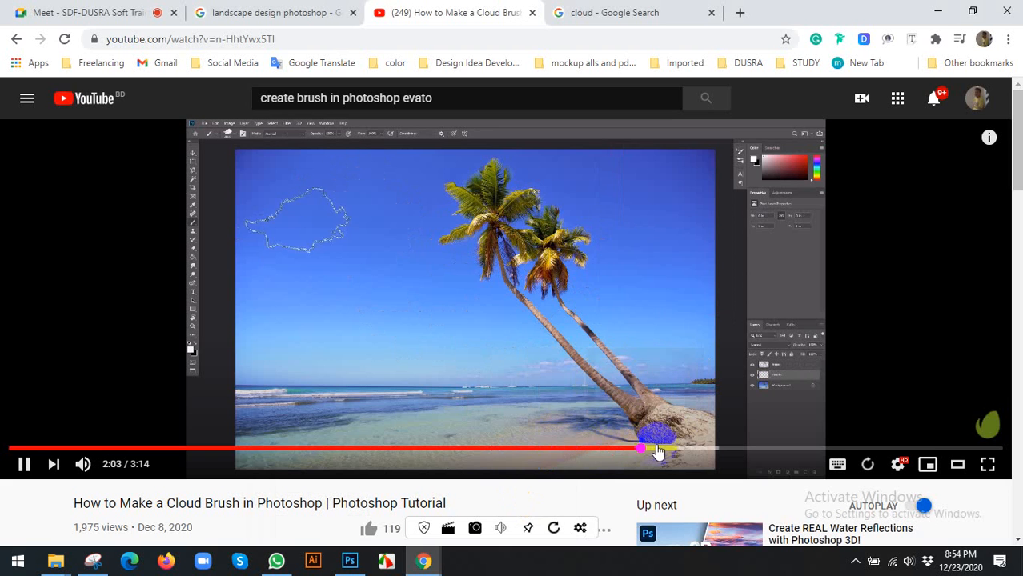
pyautogui.click(683, 449)
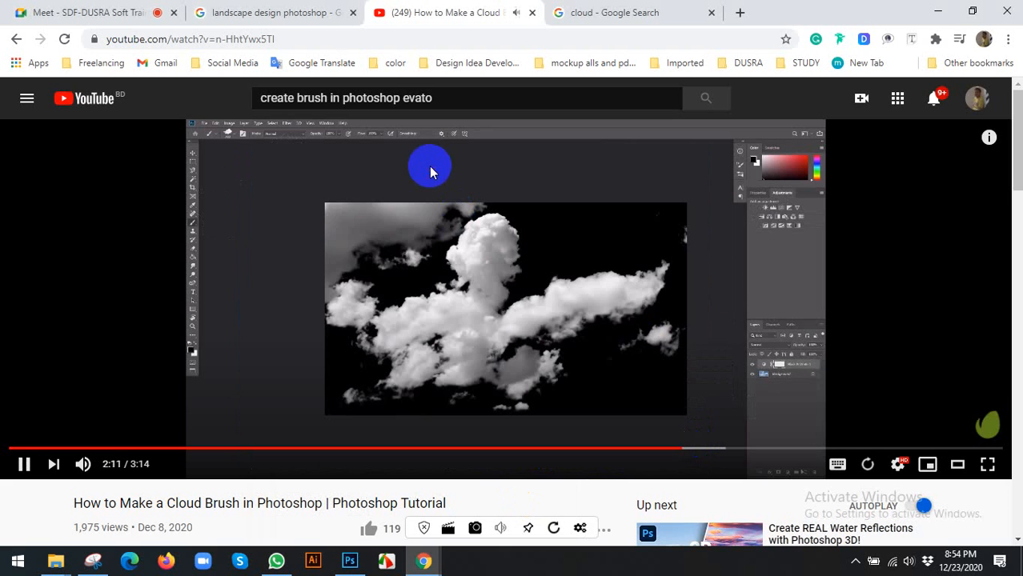
pyautogui.click(429, 166)
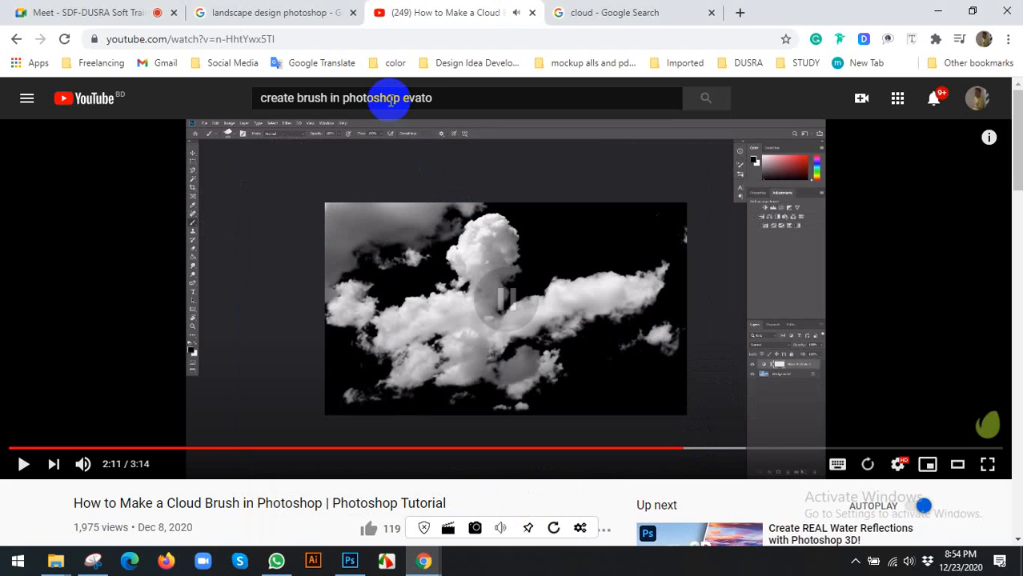
# Copy the tutorial video's link and send it to everyone in the Google Meet chat, closing the chat once it is sent.
pyautogui.click(293, 39)
pyautogui.hotkey('ctrl', 'c')
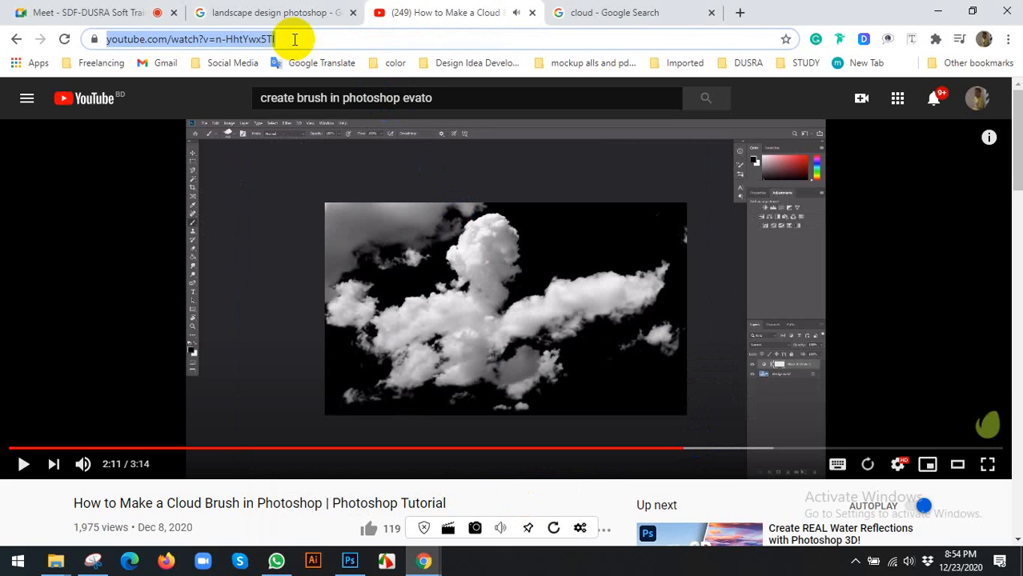
pyautogui.click(180, 12)
pyautogui.click(969, 142)
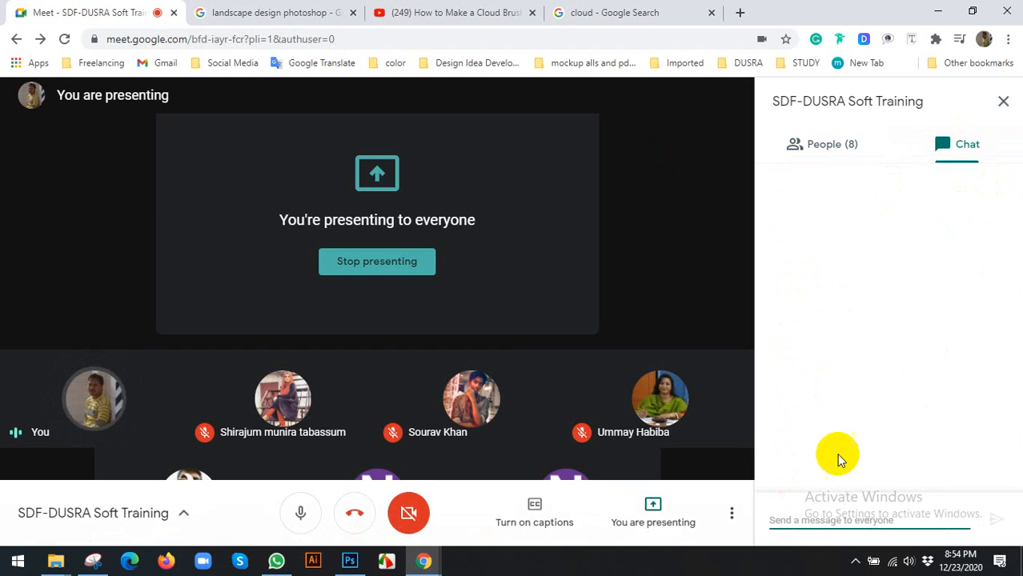
pyautogui.hotkey('ctrl', 'v')
pyautogui.press('Return')
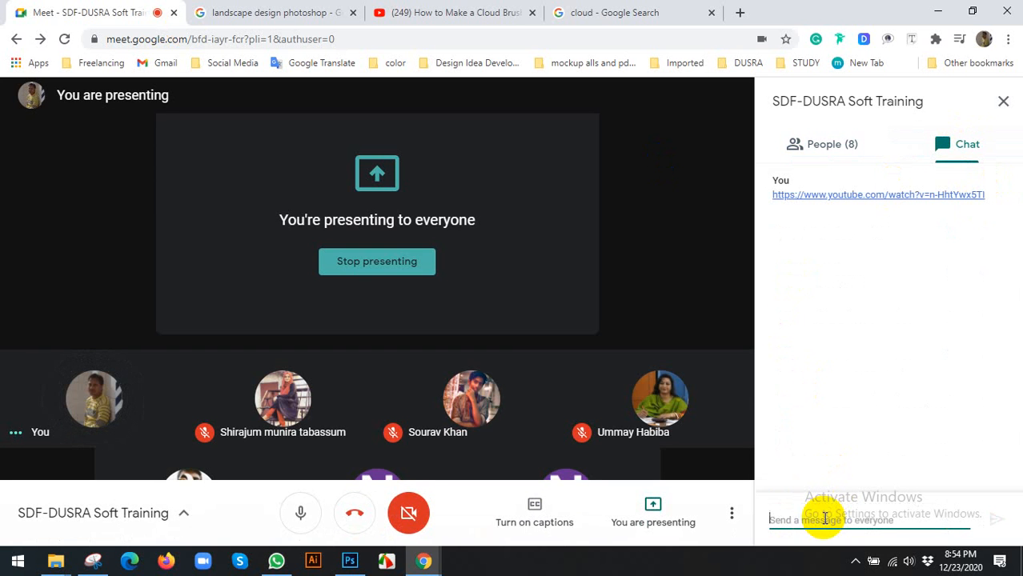
pyautogui.click(1003, 101)
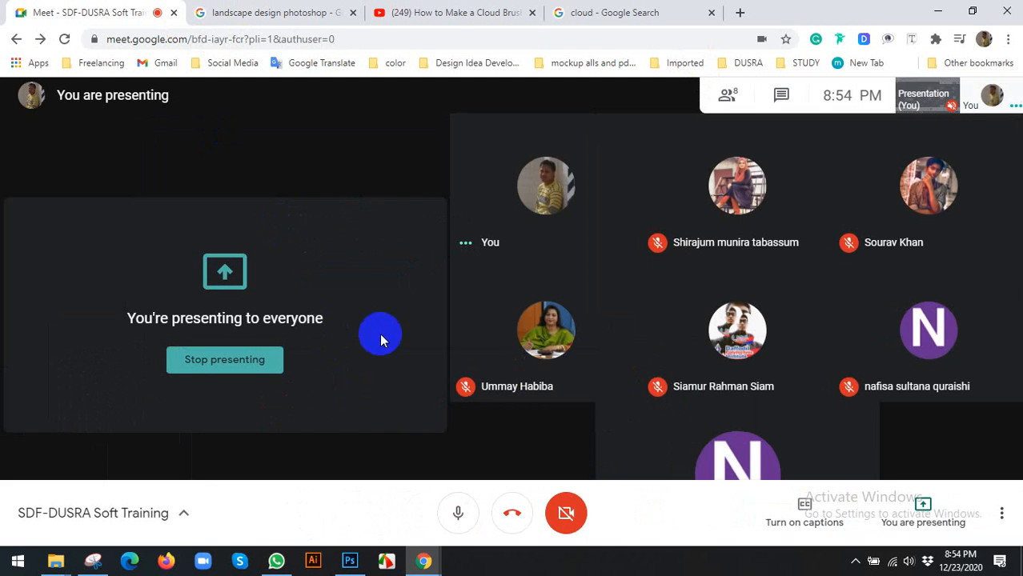
# Replace the cloud query in Google Images with a search for tree.
pyautogui.click(582, 9)
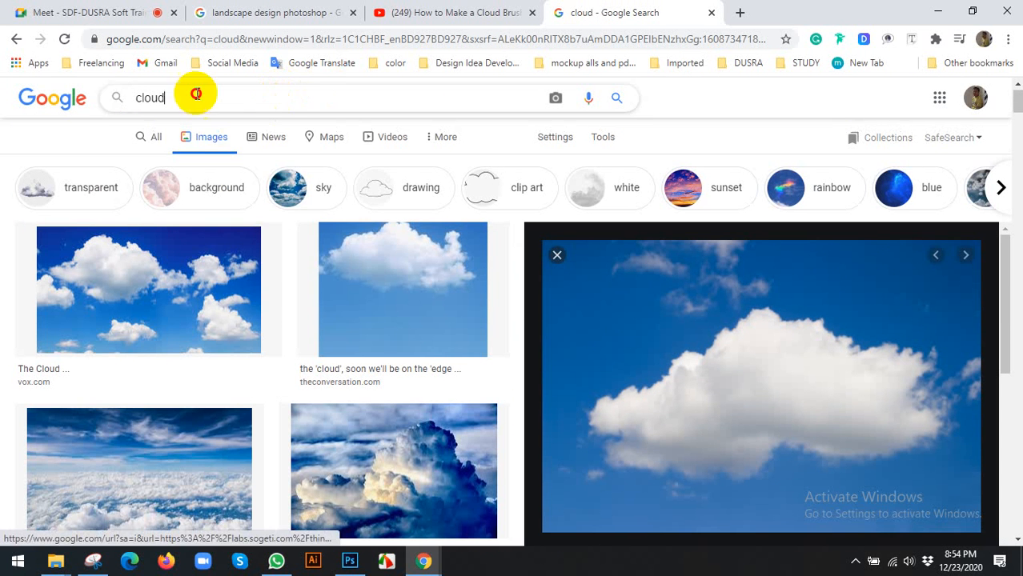
pyautogui.rightClick(206, 98)
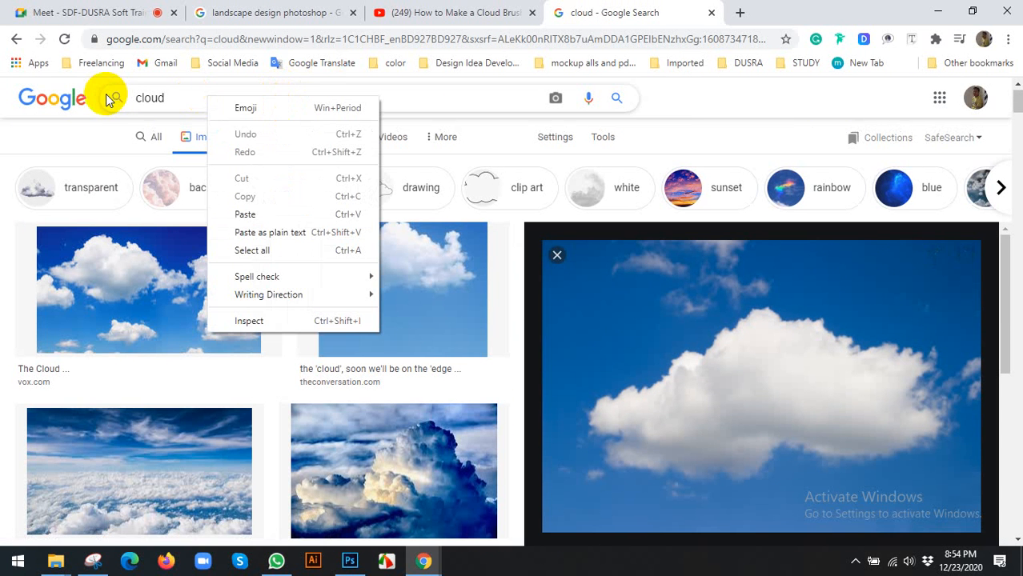
pyautogui.click(185, 100)
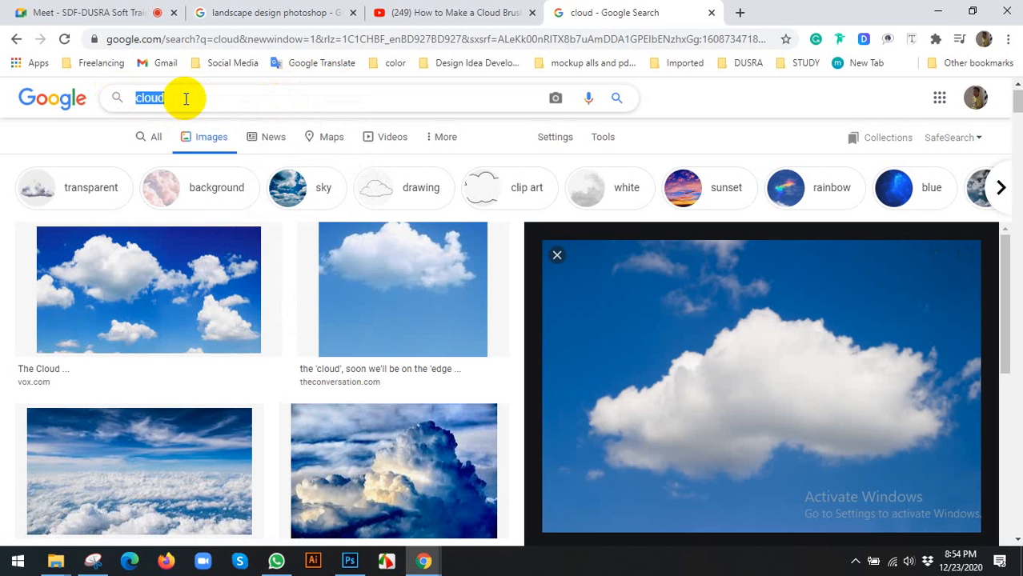
pyautogui.write('tree')
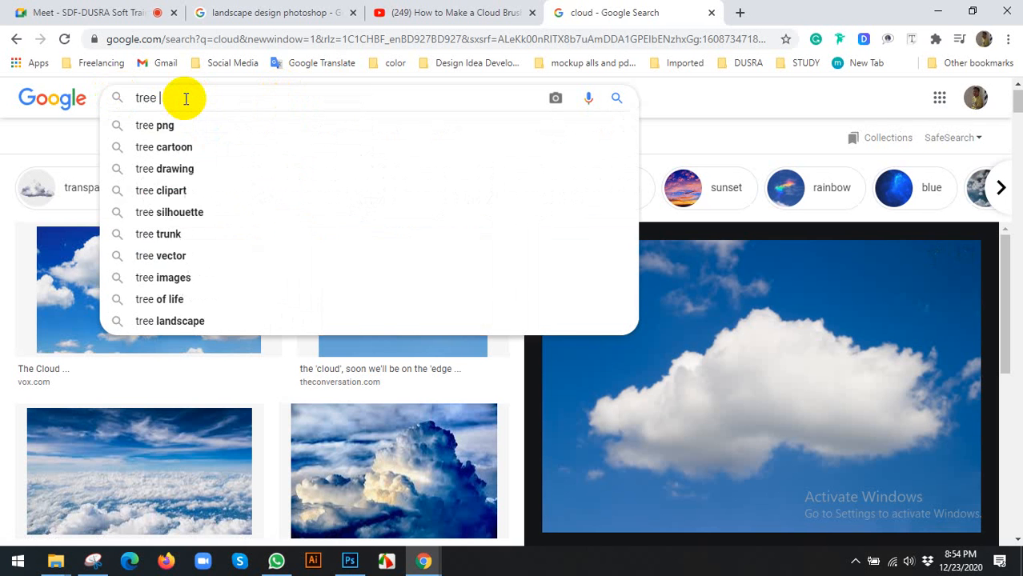
pyautogui.press('Return')
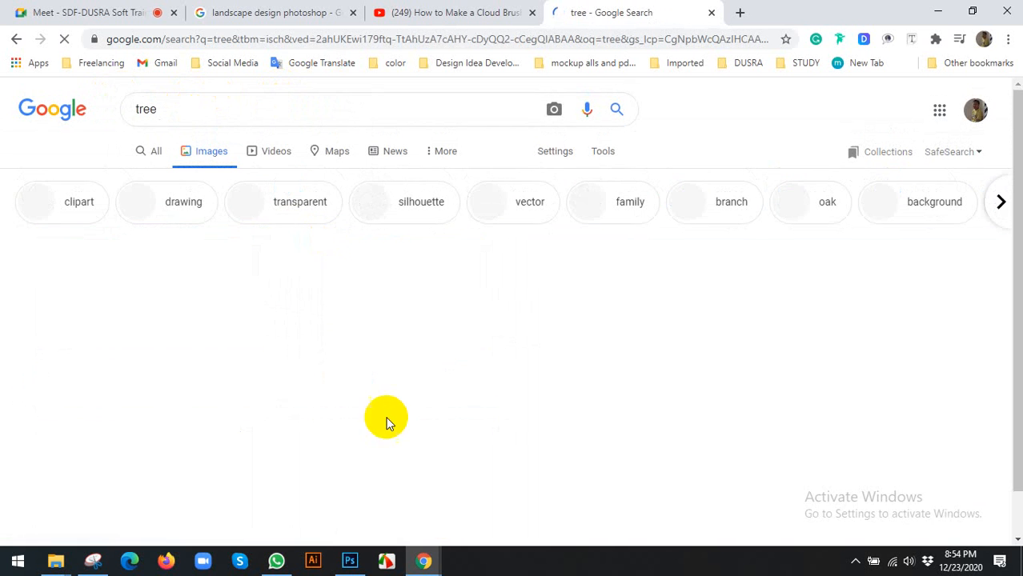